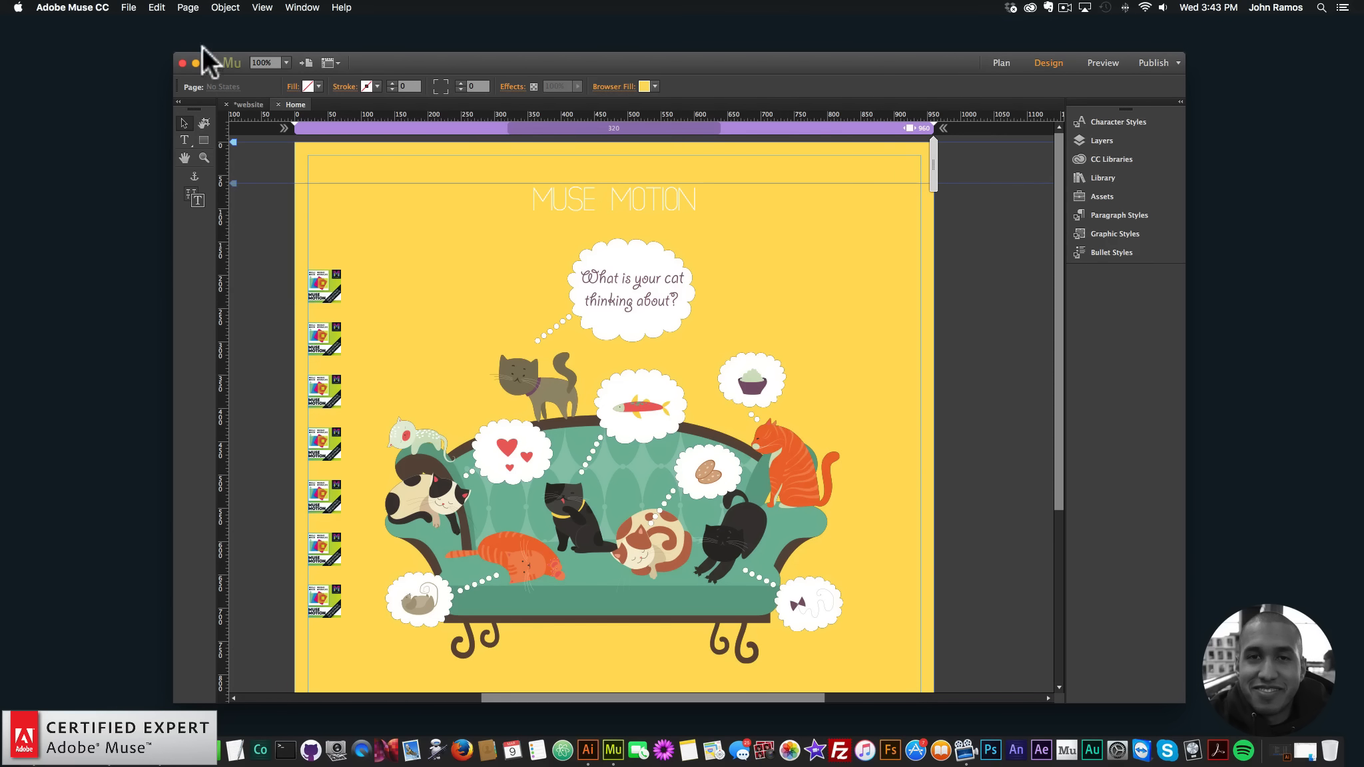
Step: Preview the cat page in Chrome and reload it to replay the animation, returning to Adobe Muse
left_click(135, 7)
left_click(174, 214)
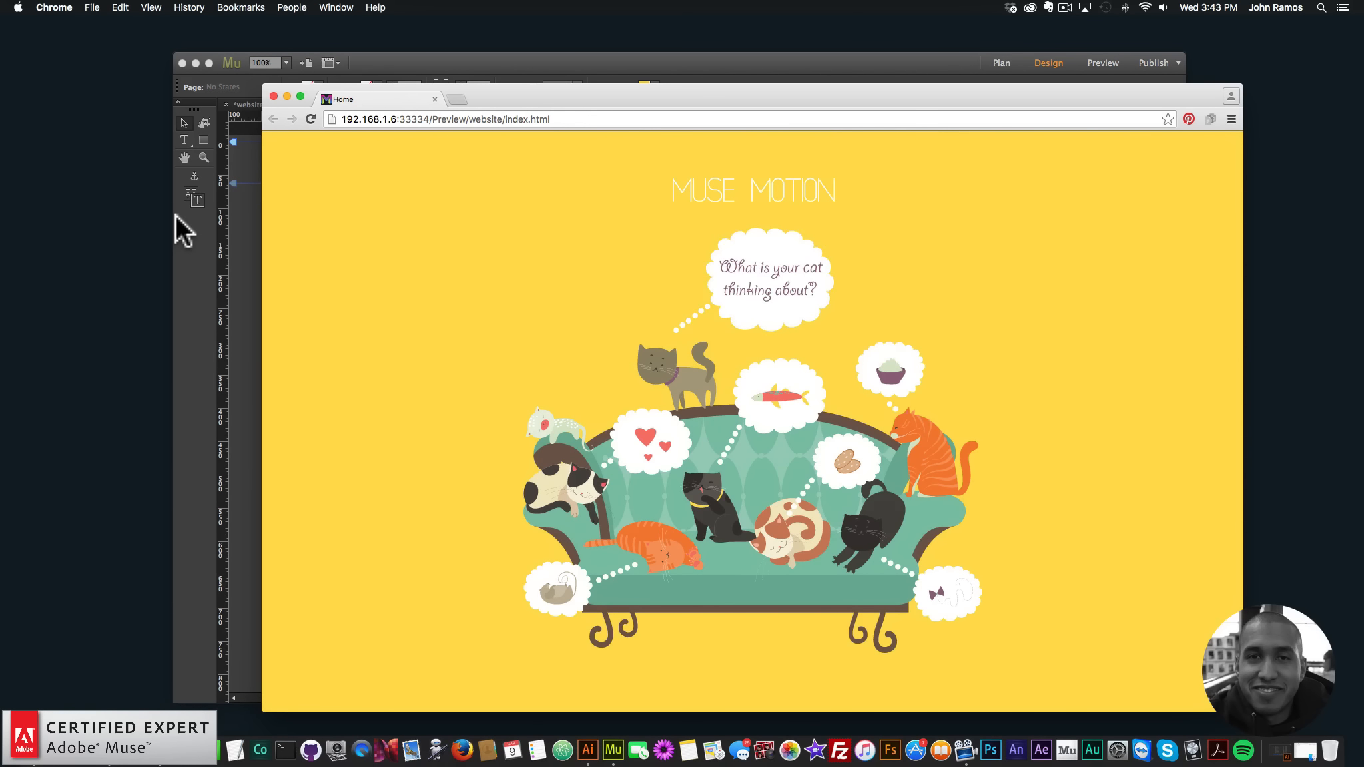
left_click(312, 120)
left_click(578, 58)
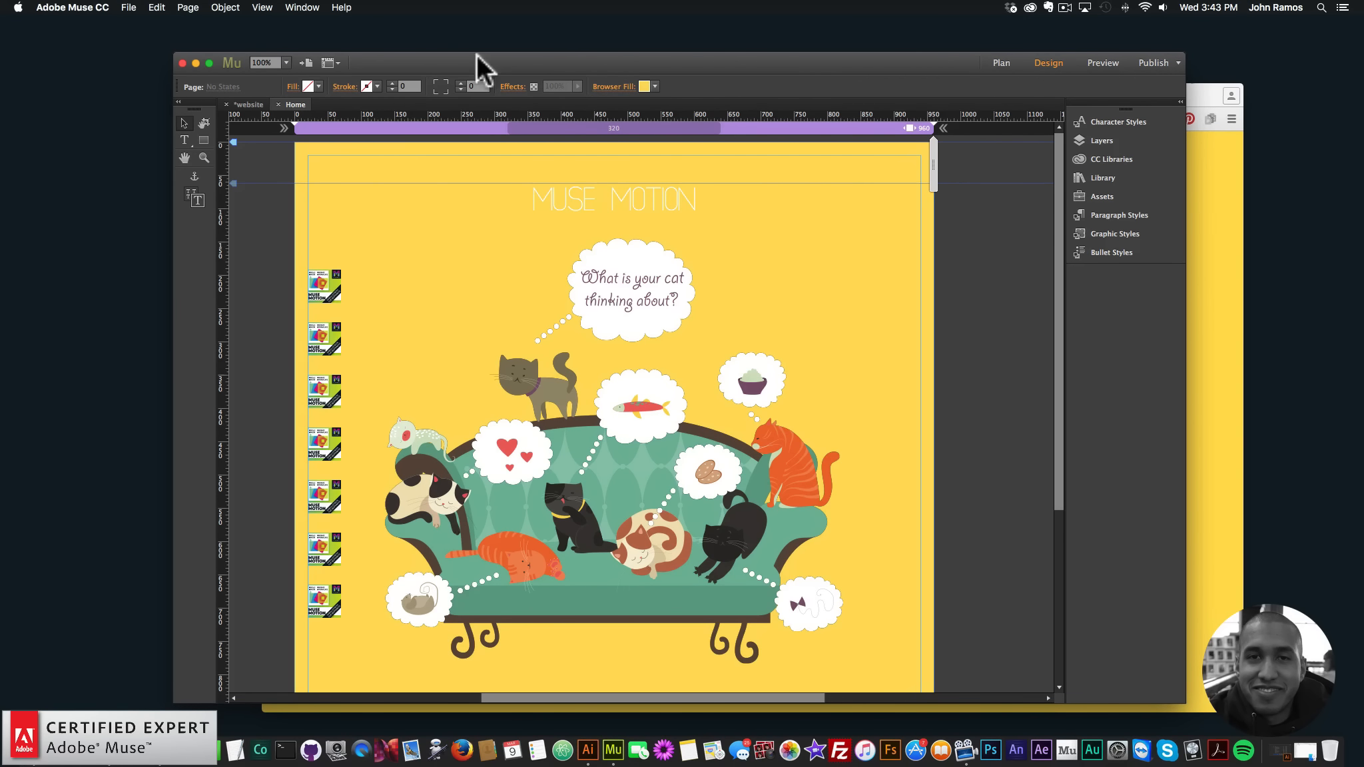
Step: Review the trigger animation and transform origin settings of the topmost Muse Motion widget beside the cats
left_click(323, 286)
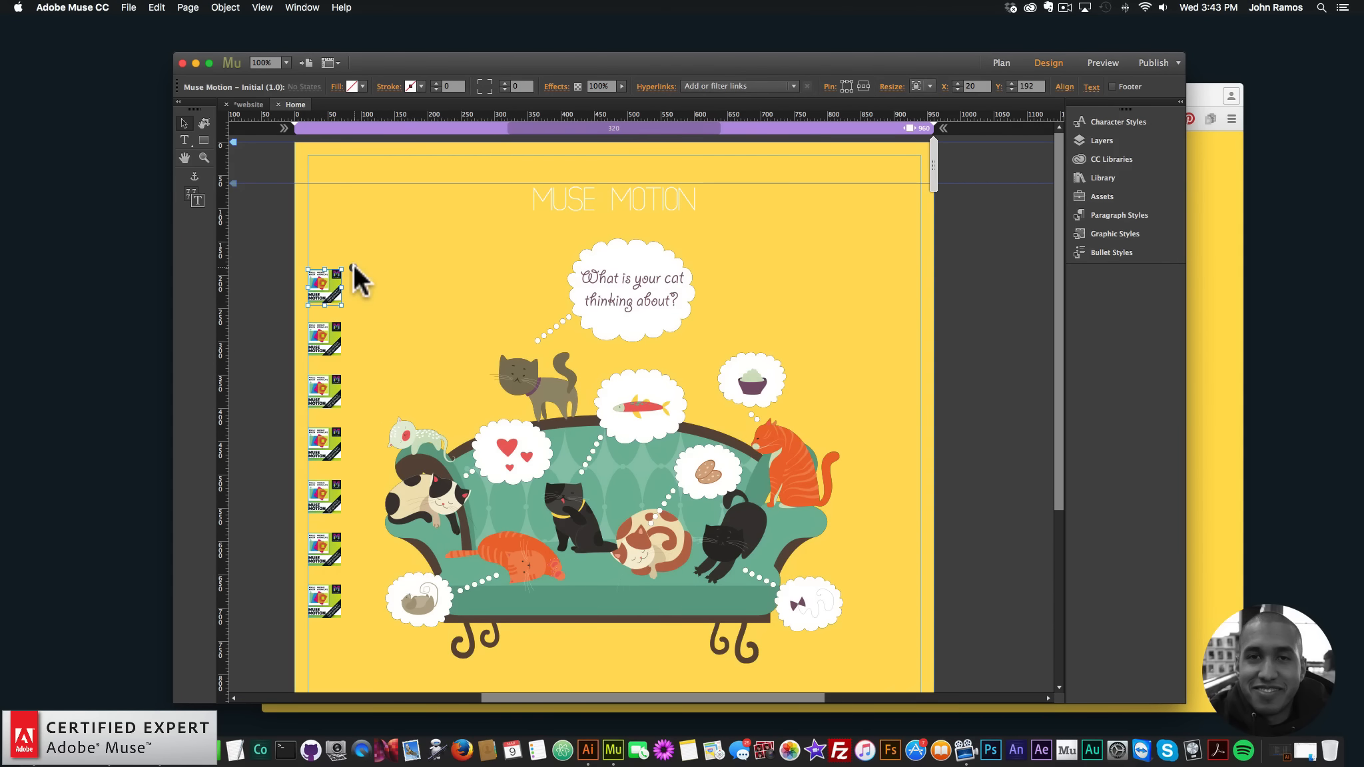
left_click(353, 267)
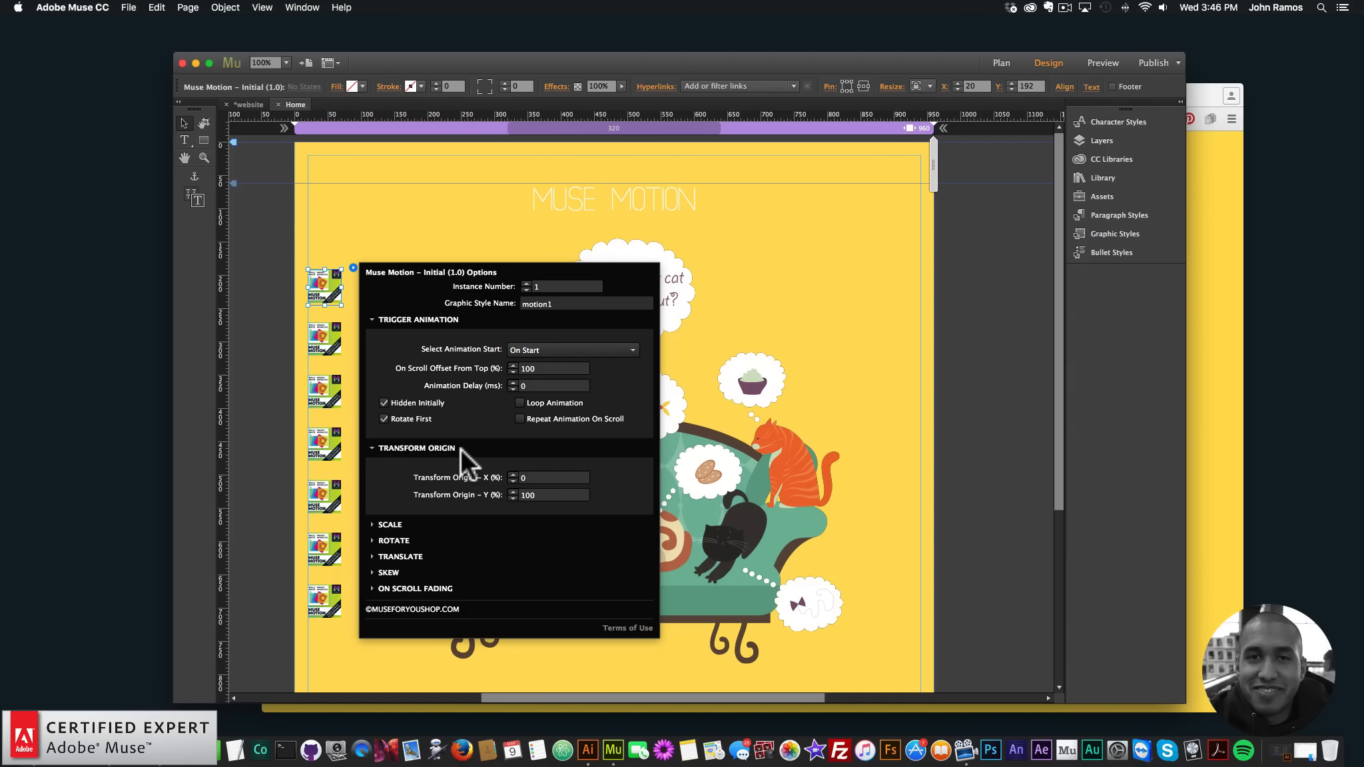
left_click(490, 476)
left_click(373, 222)
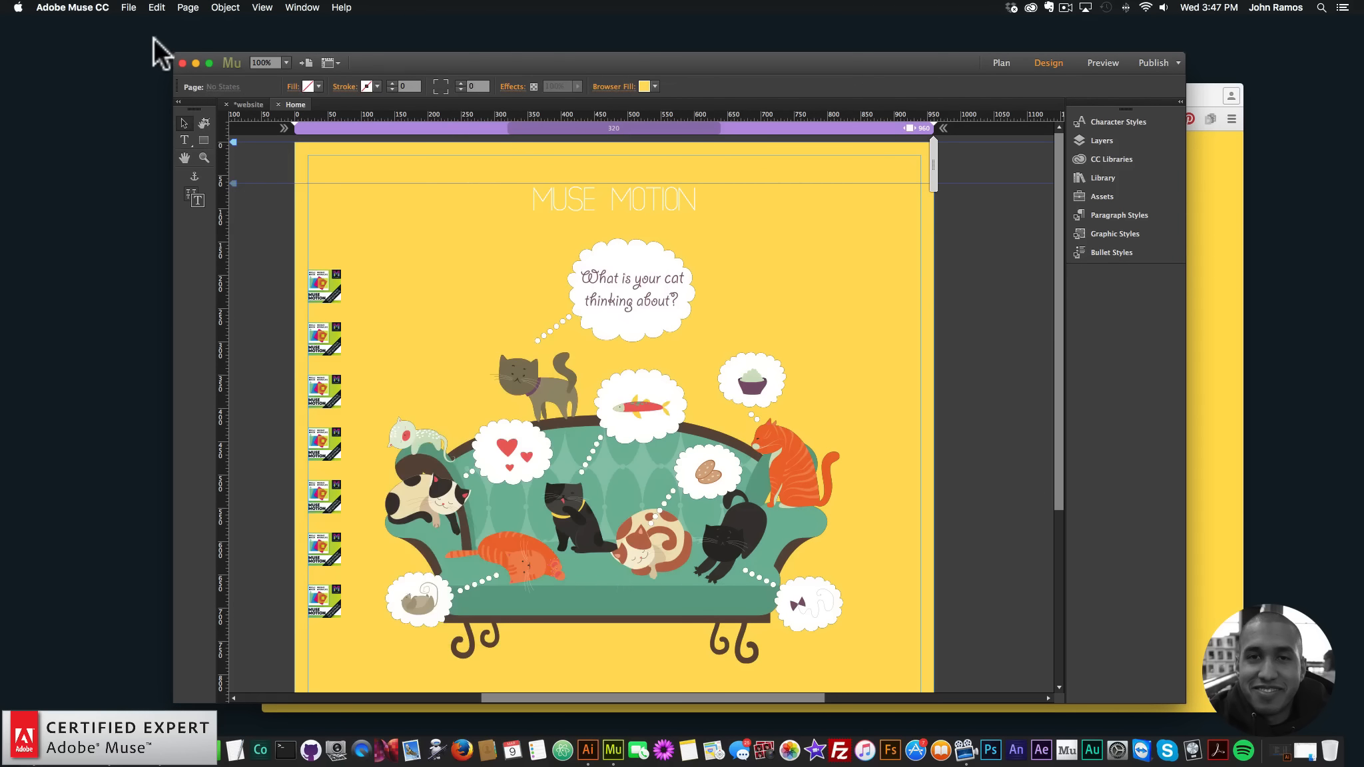
Step: Create a new fluid-width site with a max page width of 960 and 1 column, and open its Home page
left_click(130, 8)
left_click(200, 23)
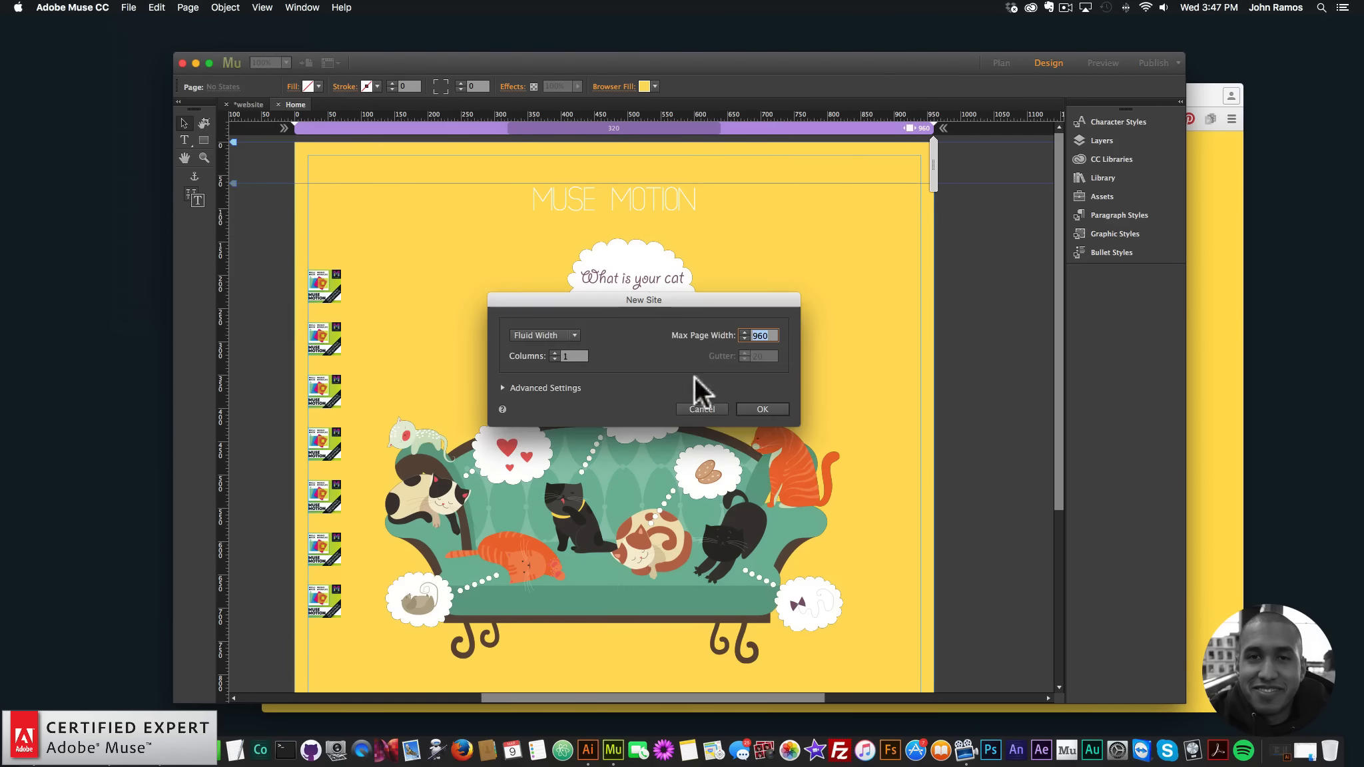
left_click(759, 402)
double_click(268, 172)
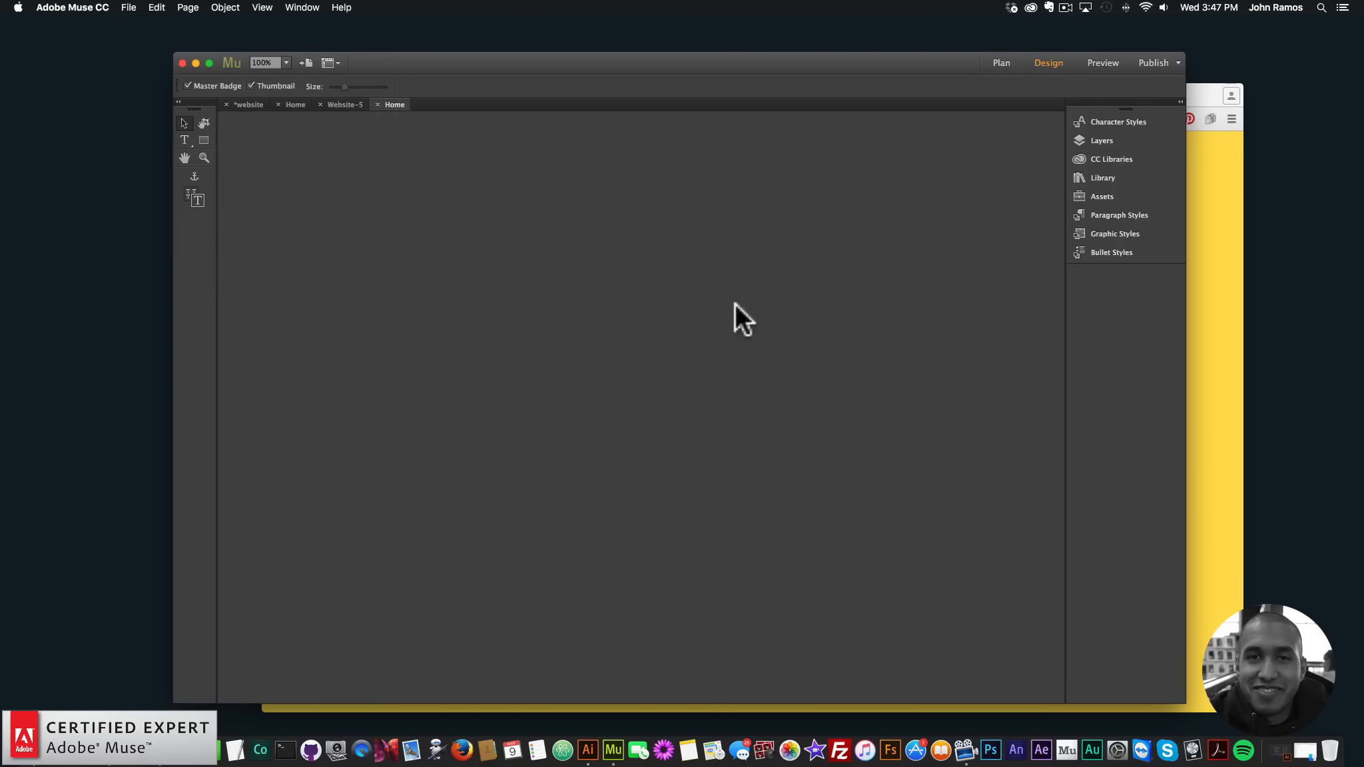
Step: Draw a square at about X 305, Y 156 on the page and fill it with teal (R=0 G=169 B=157)
left_click(203, 139)
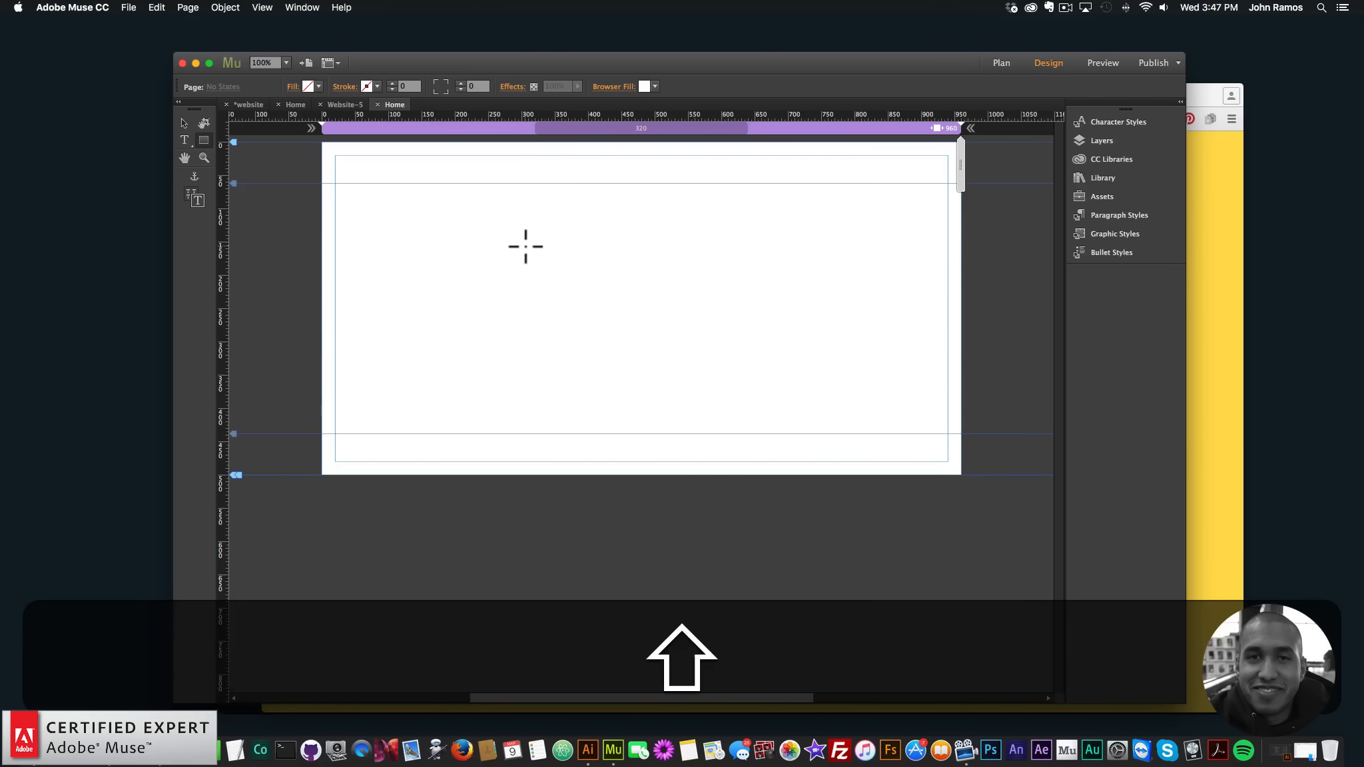
left_click_drag(525, 246, 648, 369)
left_click(308, 86)
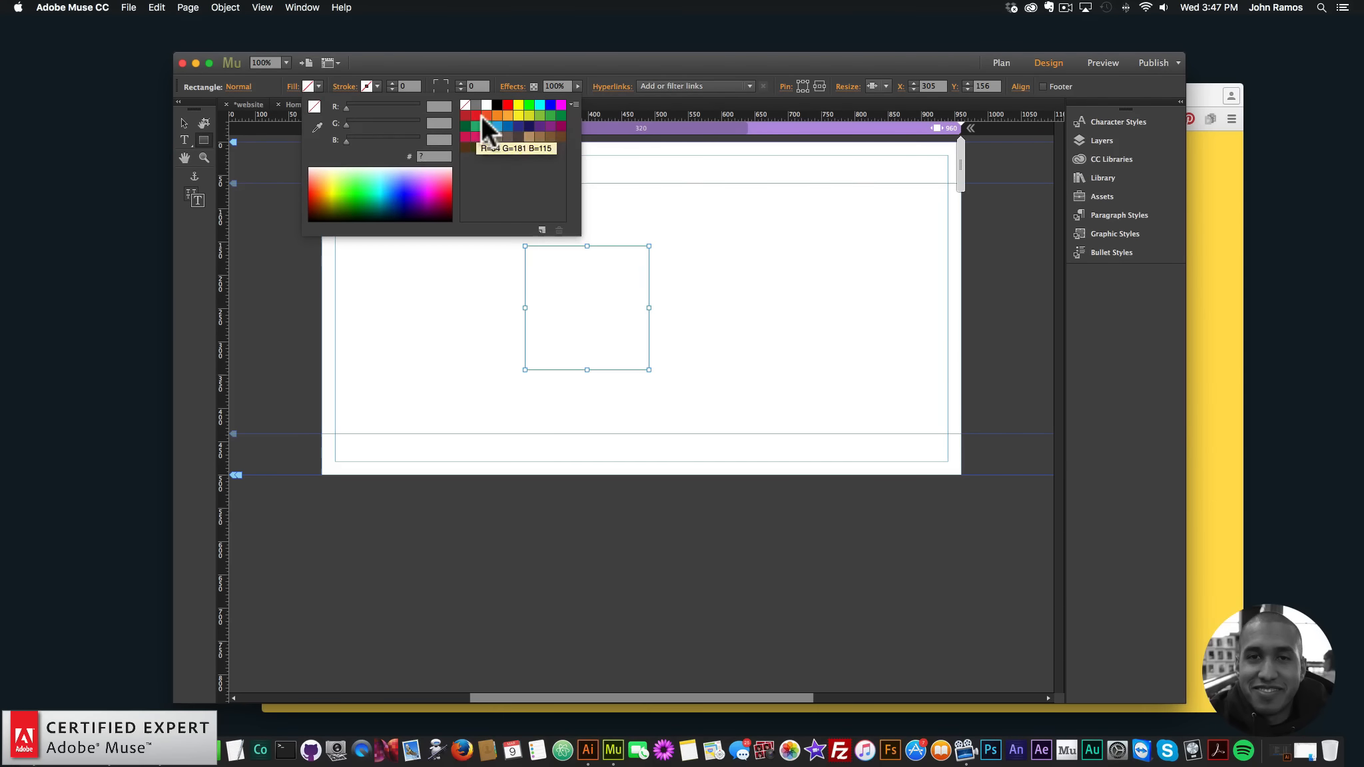
left_click(487, 126)
key("Escape")
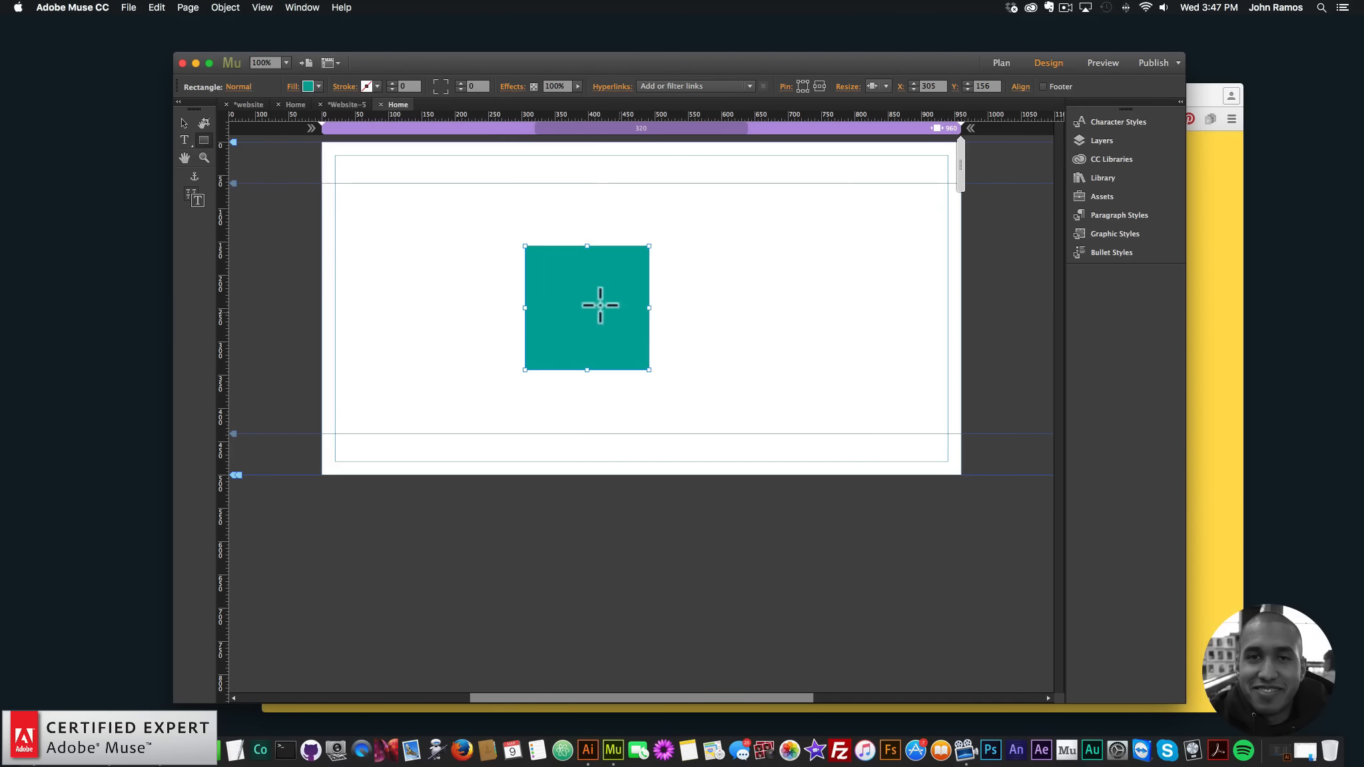
Step: Move the teal square horizontally toward the left edge of the page and deselect it
left_click(183, 124)
left_click_drag(584, 279, 478, 279)
left_click(799, 283)
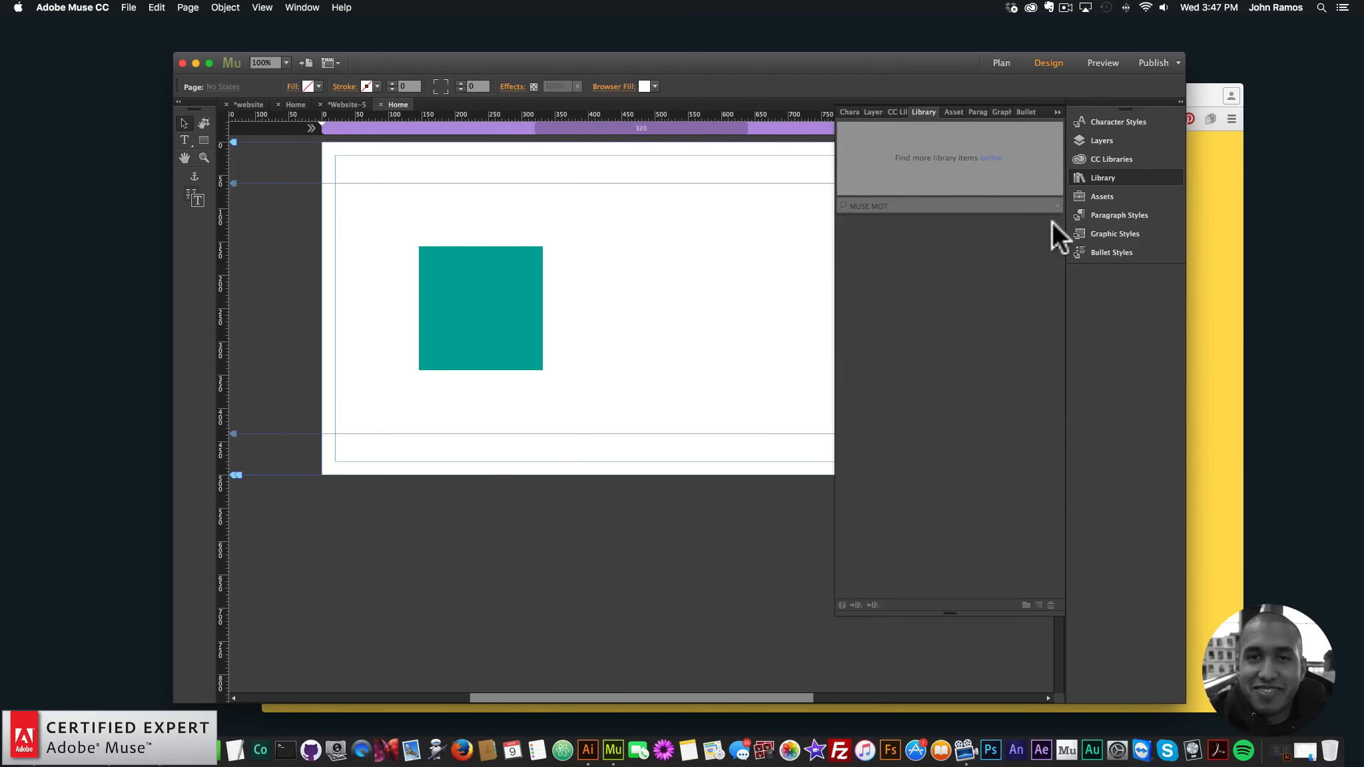
key("shift")
type("MUSE")
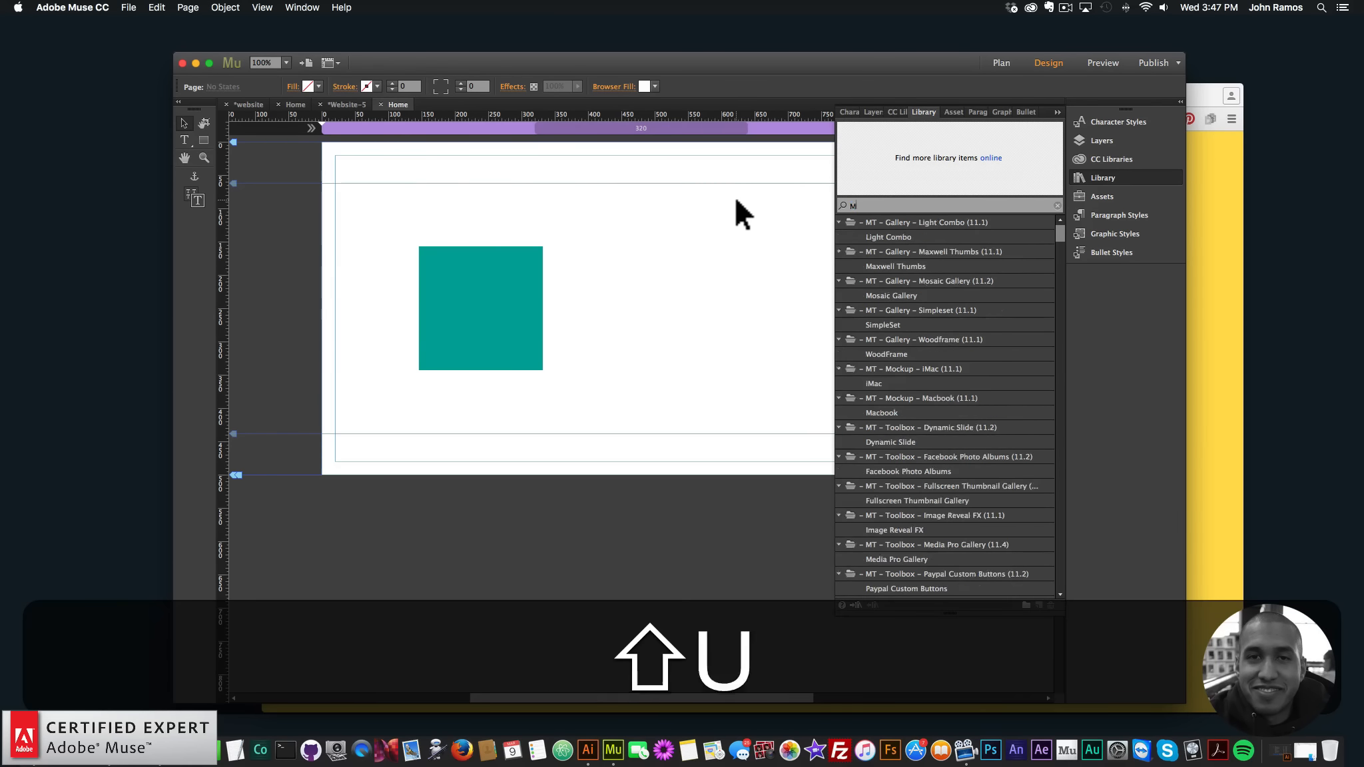
key("shift+BackSpace")
key("shift+BackSpace")
key("shift+BackSpace")
key("shift+BackSpace")
Step: Search the library for "muse motion" and place the Muse Motion – Initial widget in the page's upper-left margin corner at X 20, Y 20
type("muse motion")
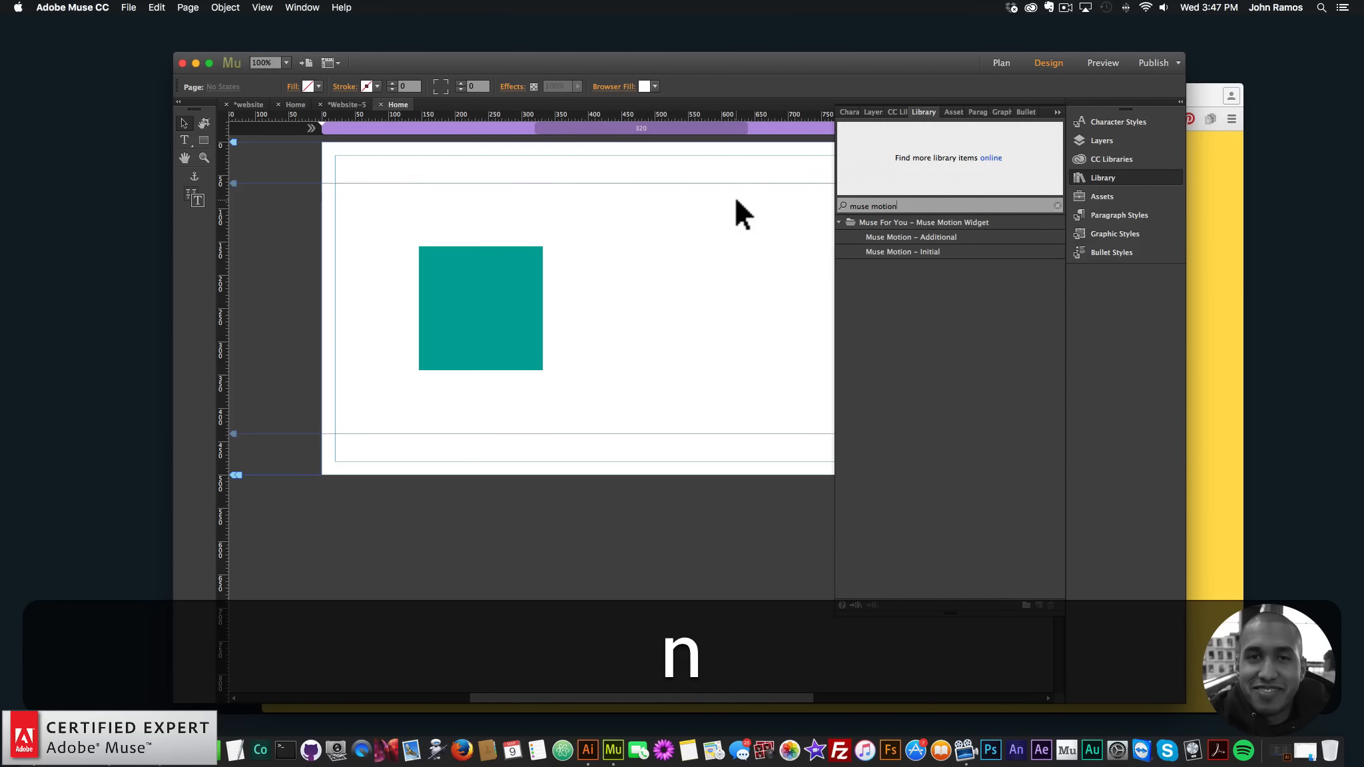
left_click(899, 251)
left_click_drag(897, 252, 365, 180)
left_click(1123, 179)
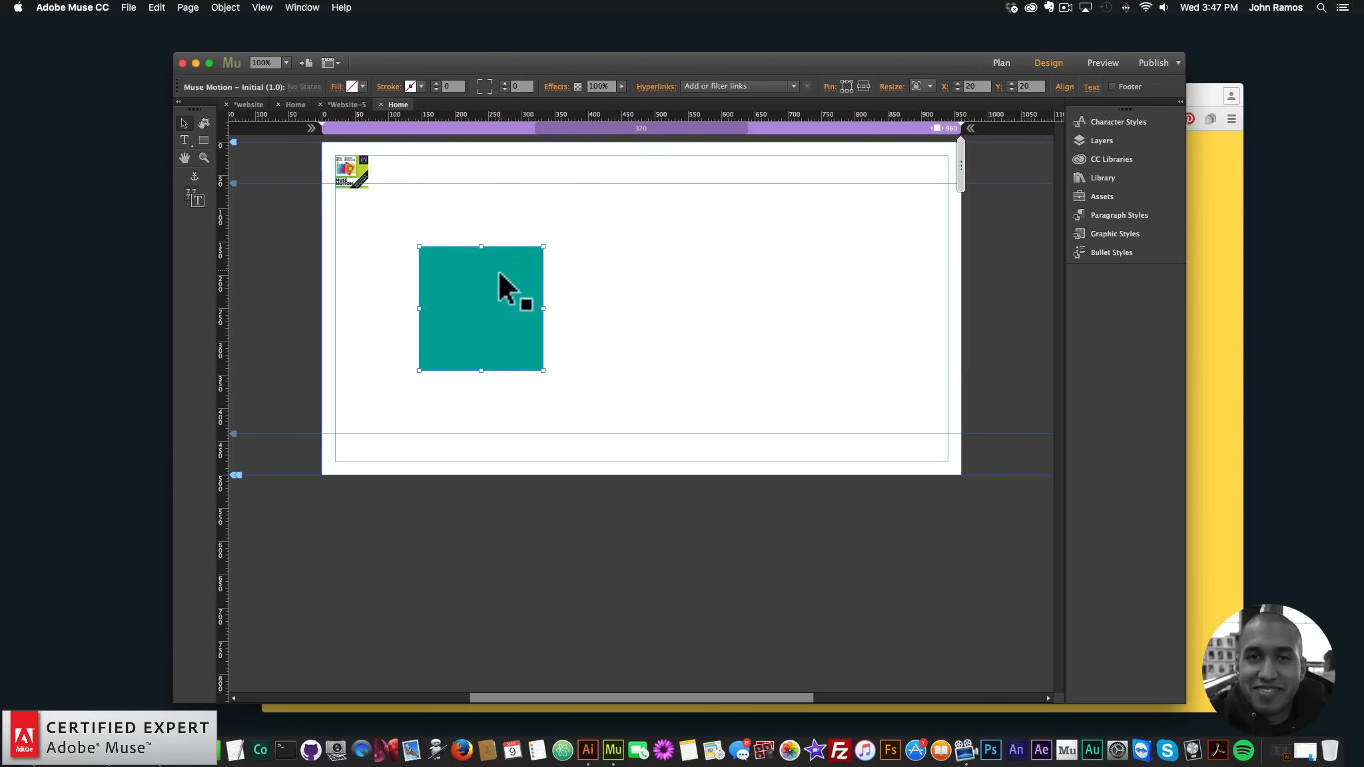
Step: Check the graphic style name in the placed Muse Motion widget's options
left_click(500, 288)
left_click(363, 172)
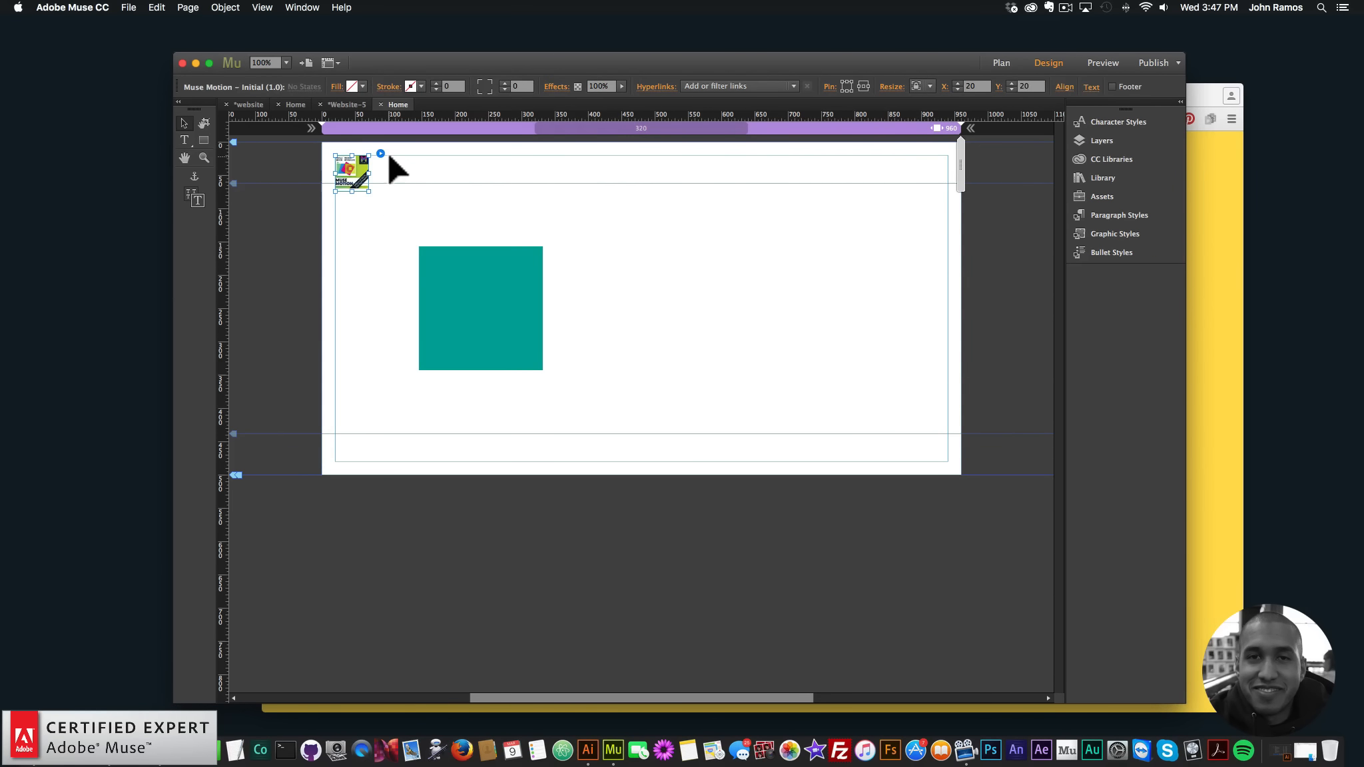
left_click(381, 153)
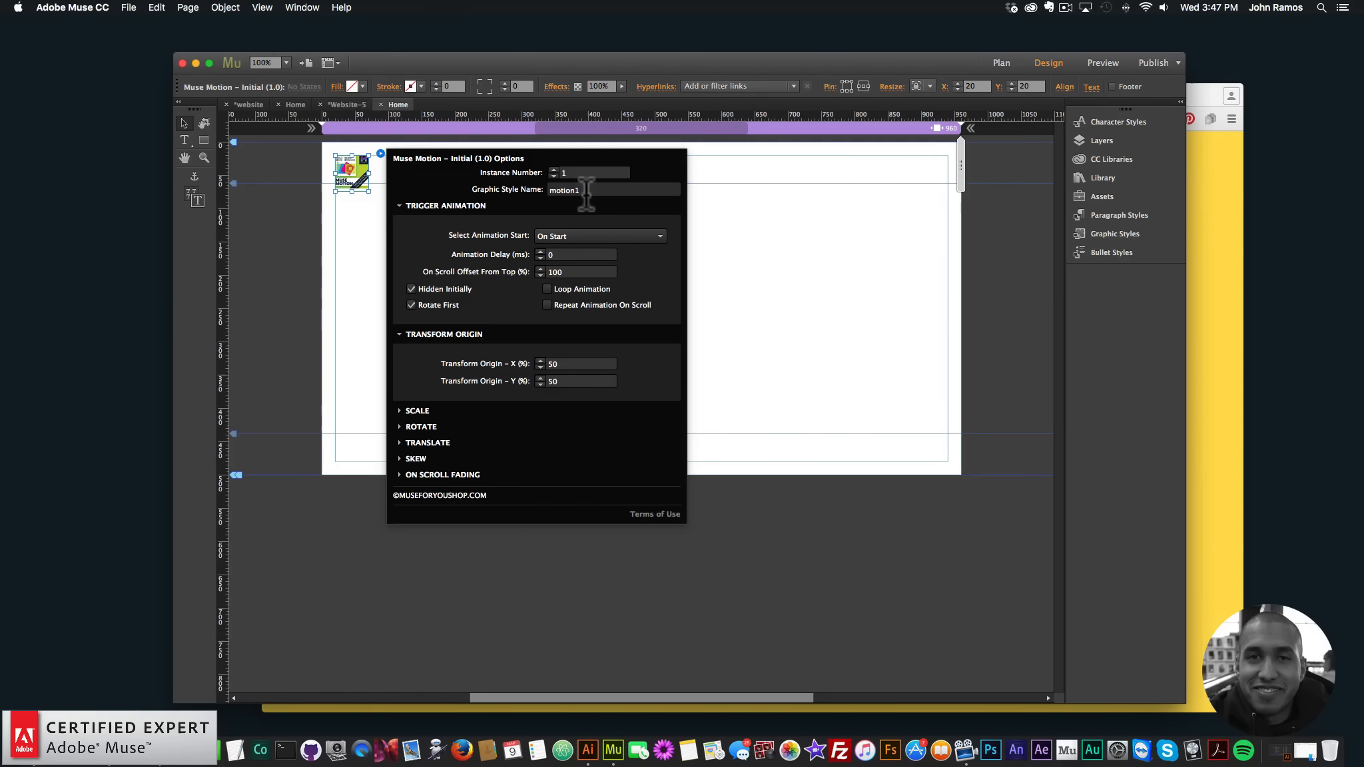
left_click(736, 308)
Step: Create a graphic style from the teal square and name it motion1
left_click(464, 259)
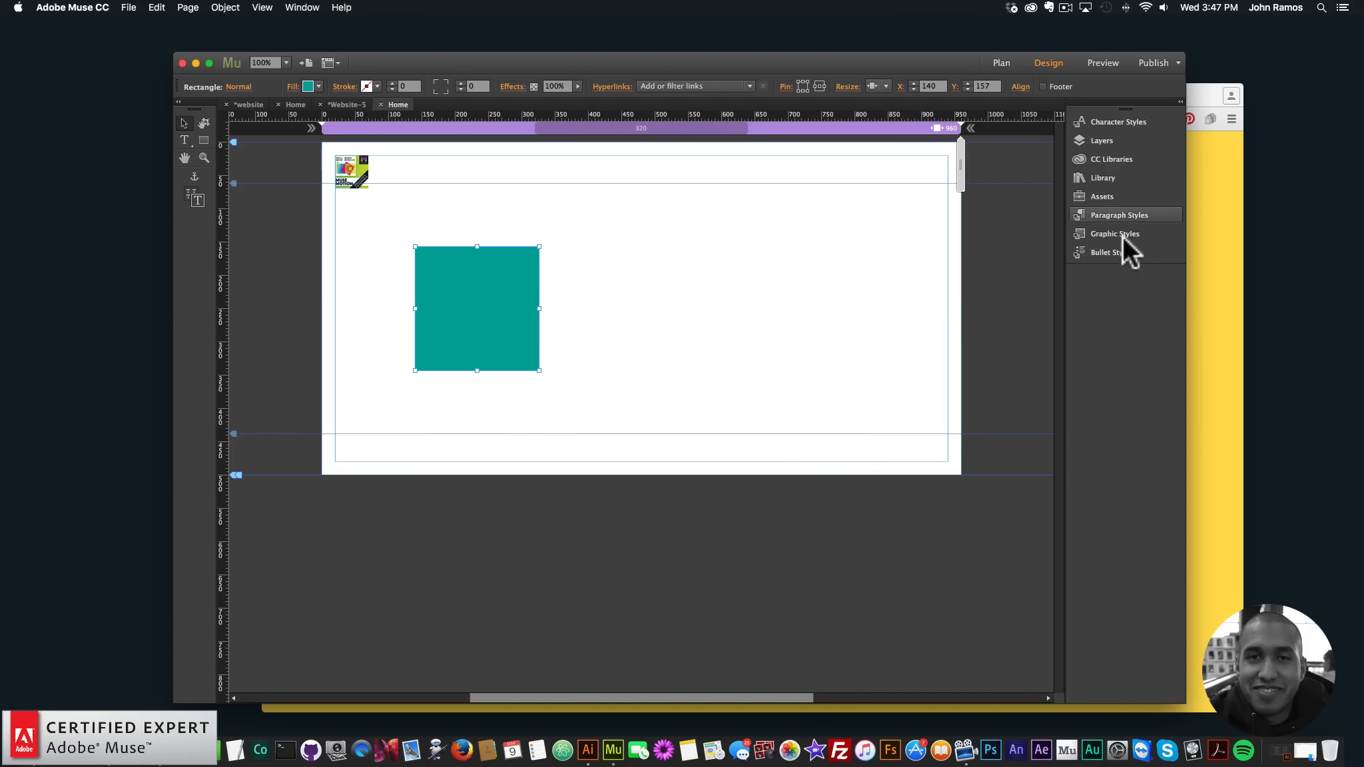
left_click(1105, 233)
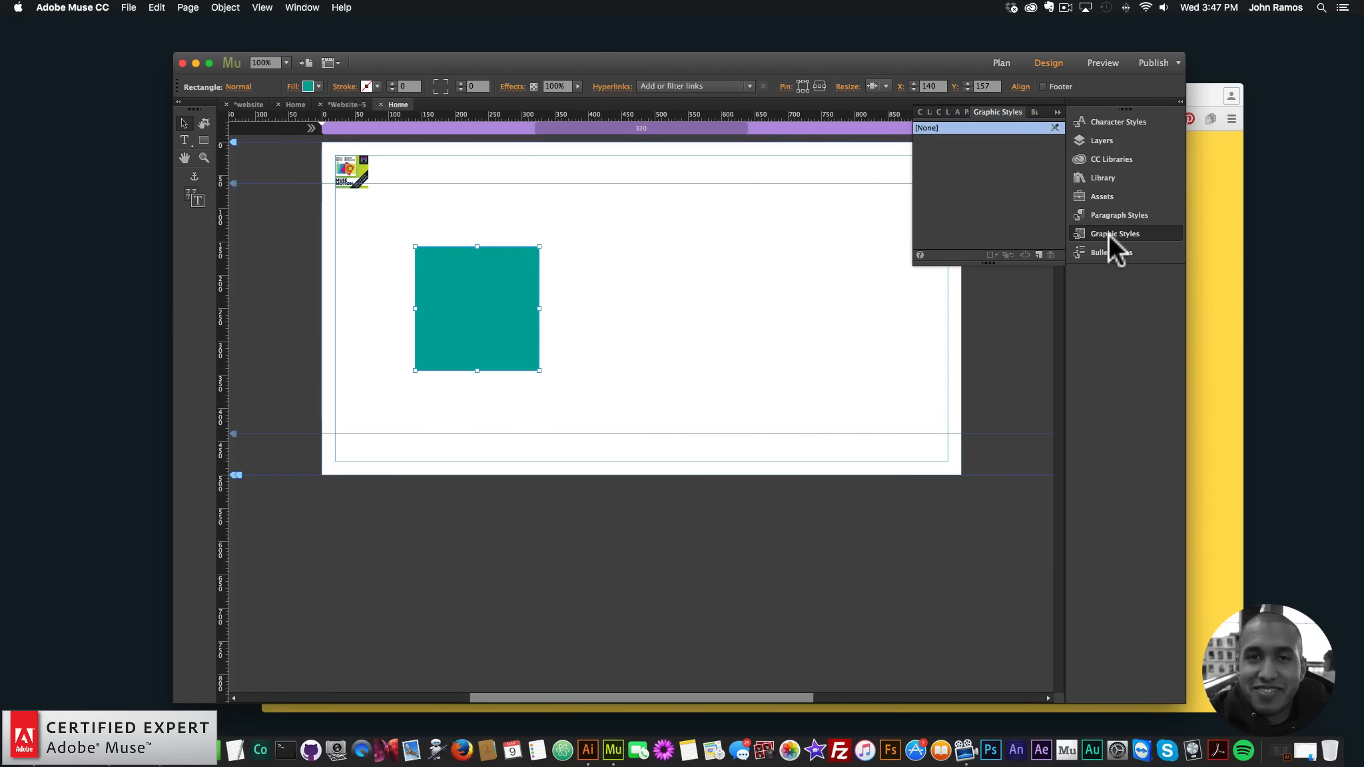
left_click(302, 8)
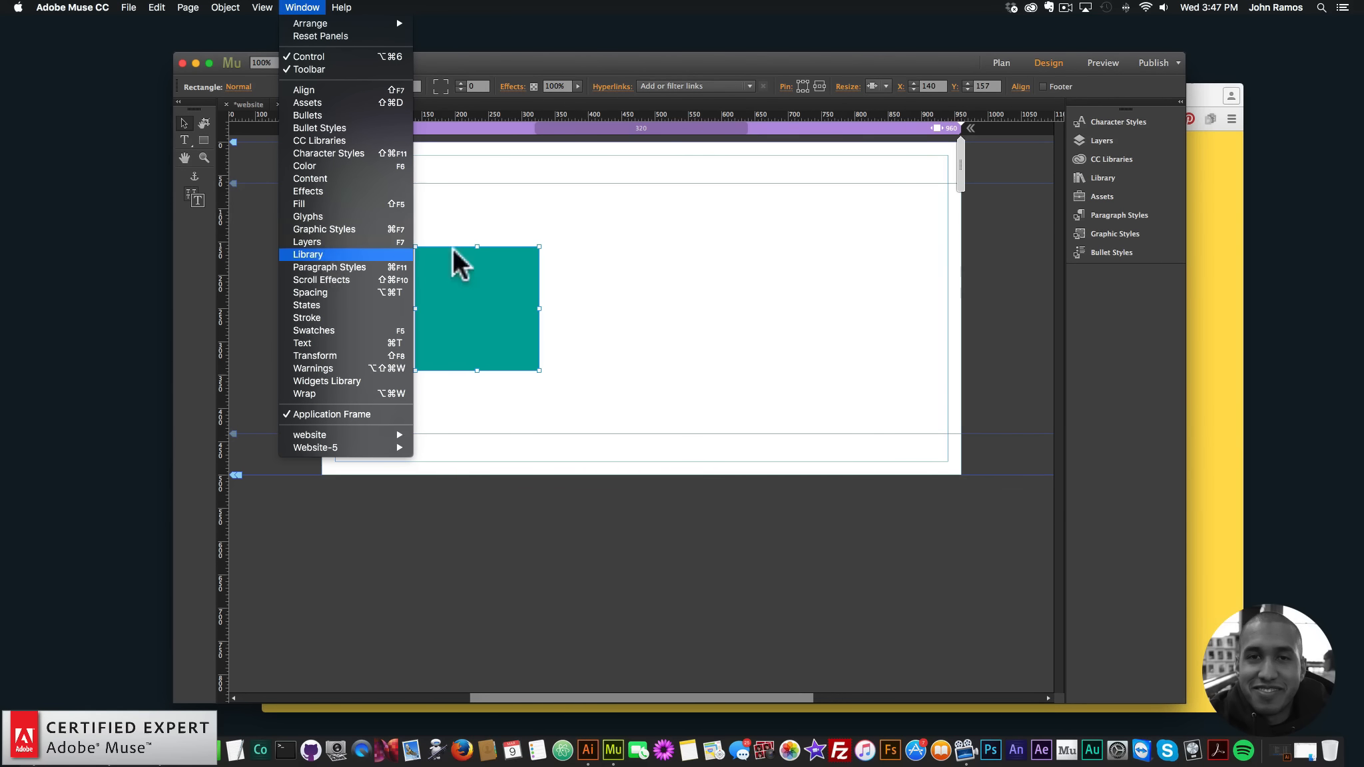
left_click(488, 282)
left_click(1097, 232)
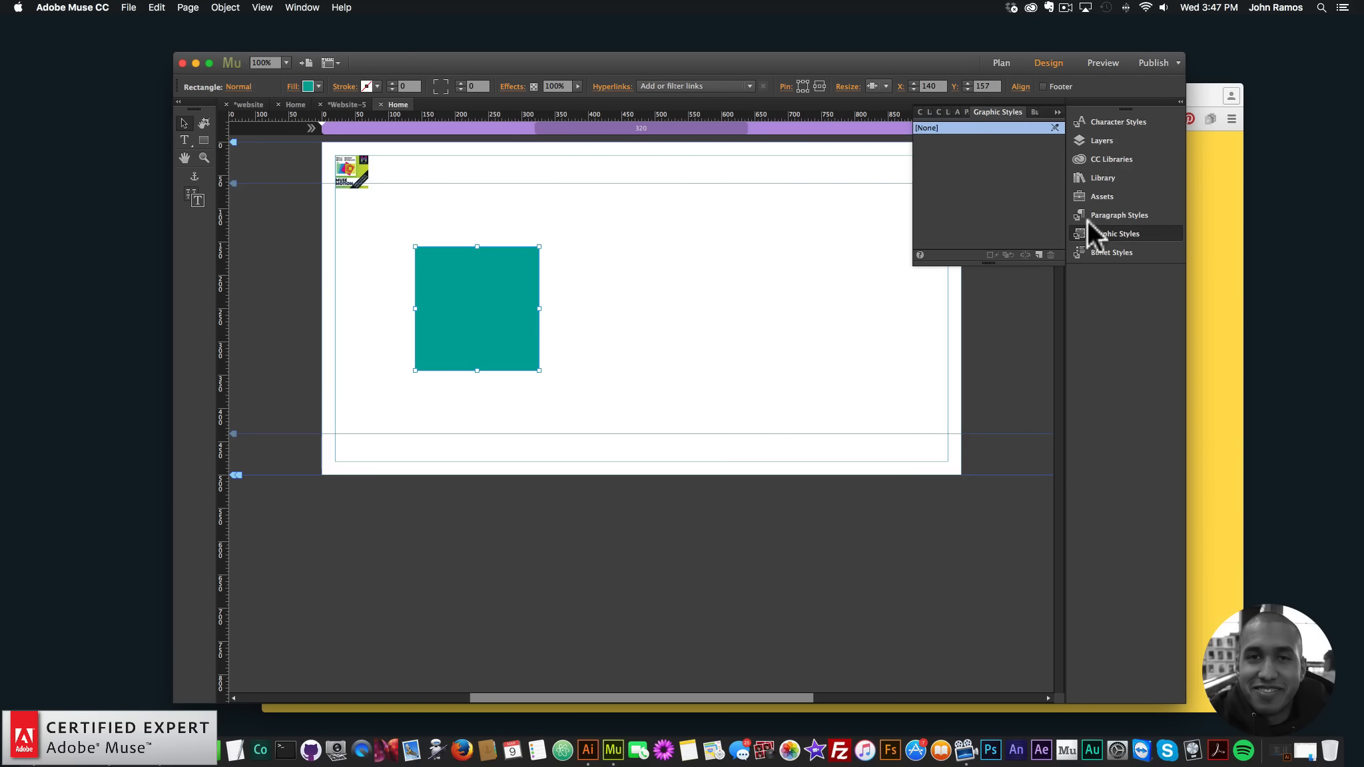
left_click(1038, 255)
double_click(926, 140)
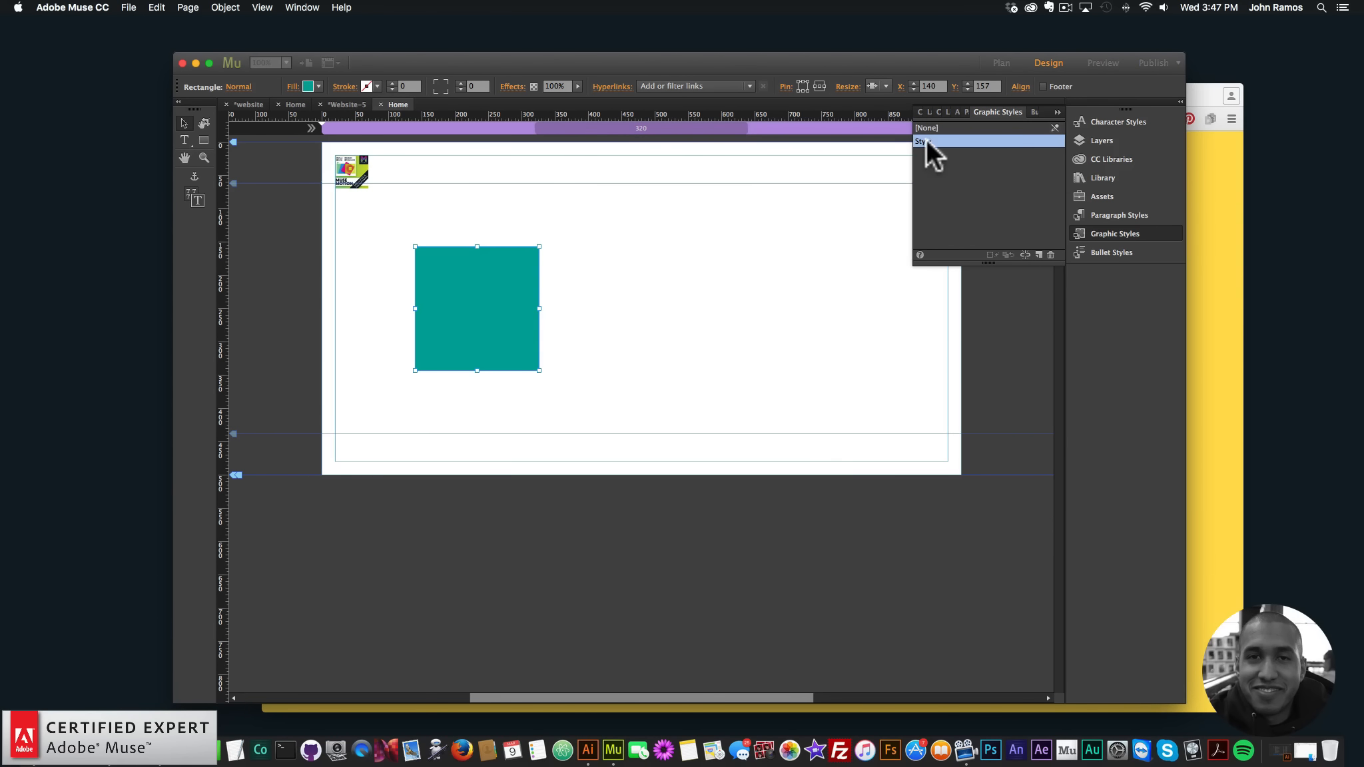
type("motion1")
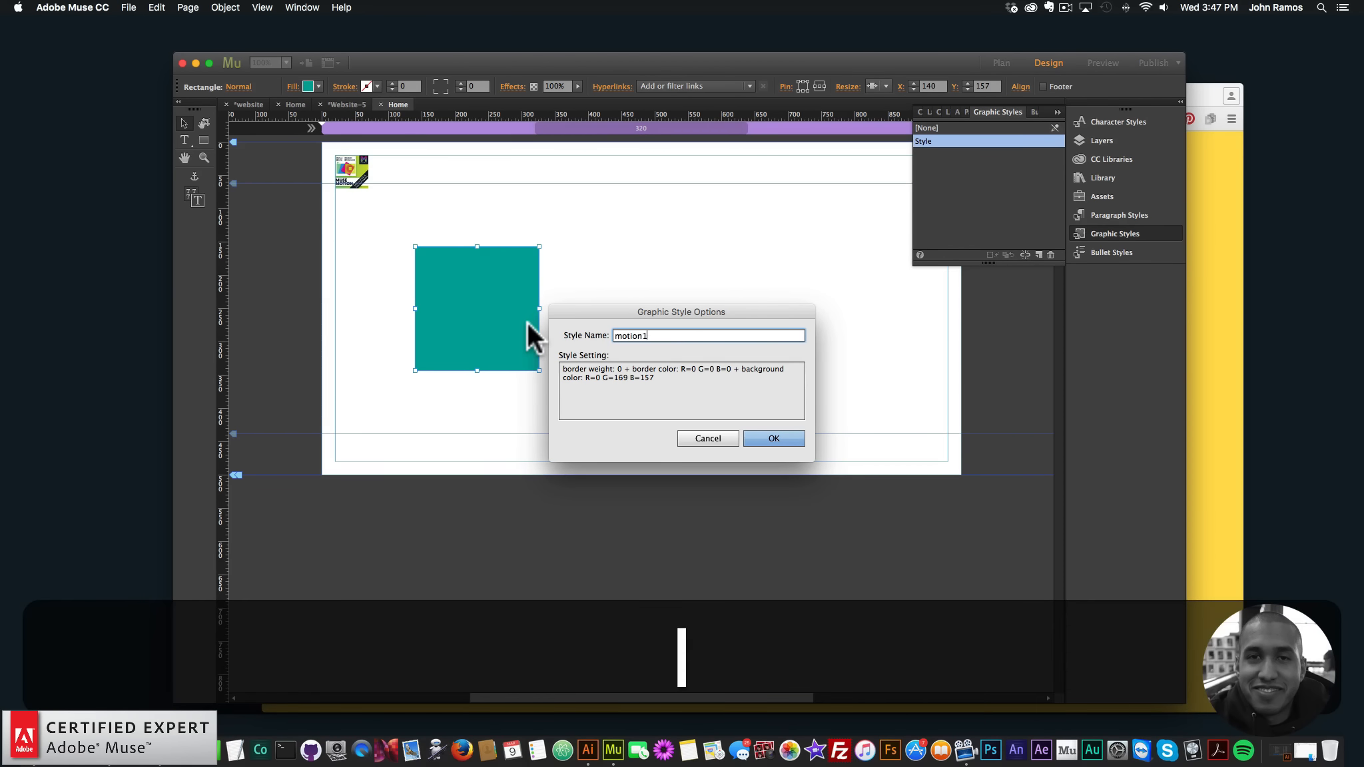
key("Return")
left_click(313, 218)
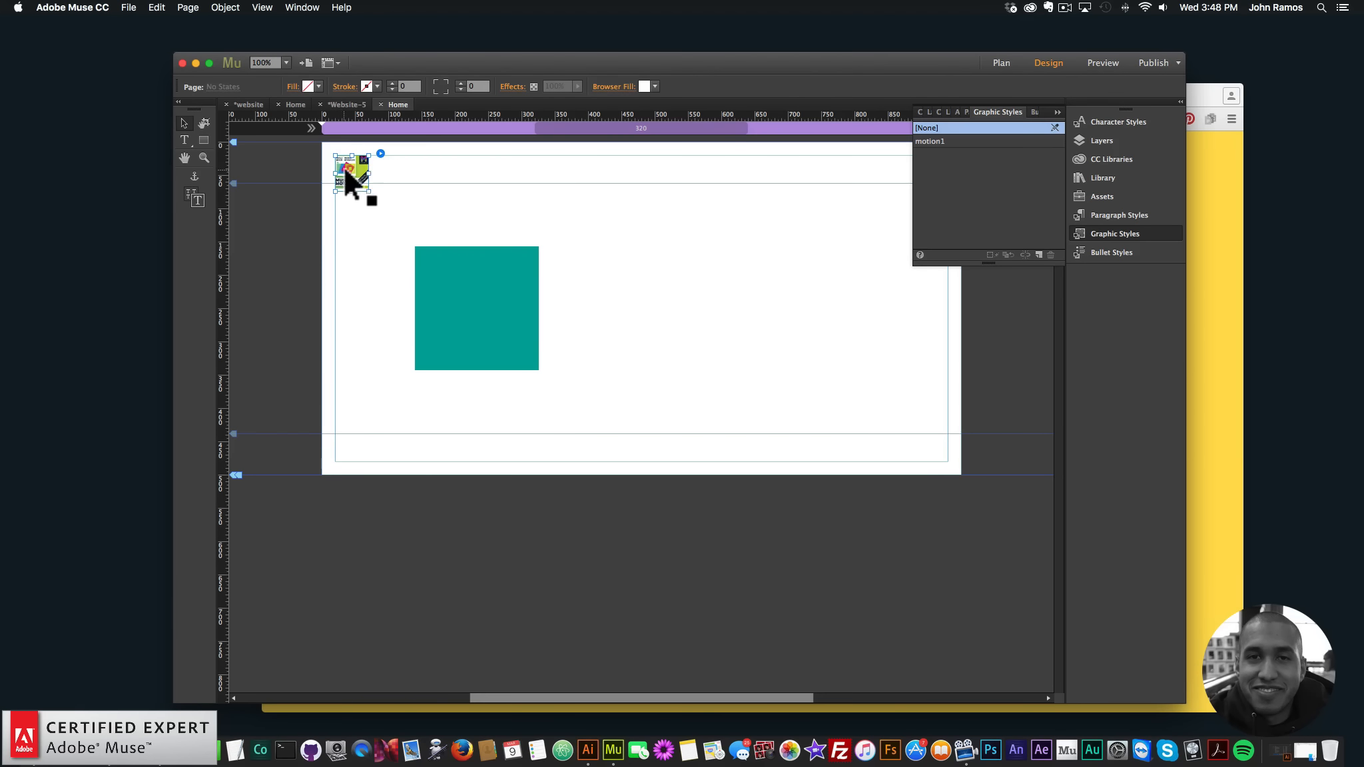
left_click(343, 167)
left_click(380, 154)
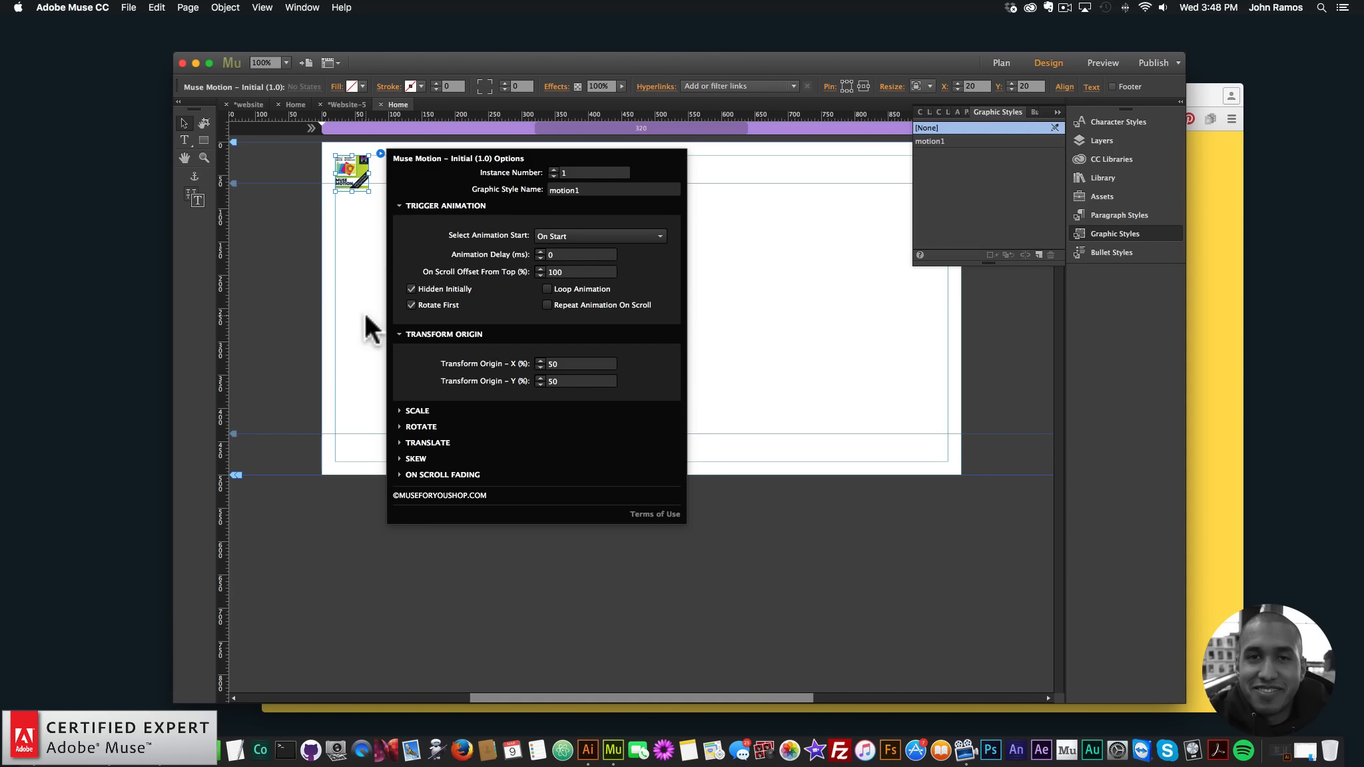
left_click(365, 312)
Step: Set Rotate To – Degrees to 360 in the Muse Motion widget's rotate options
left_click(364, 174)
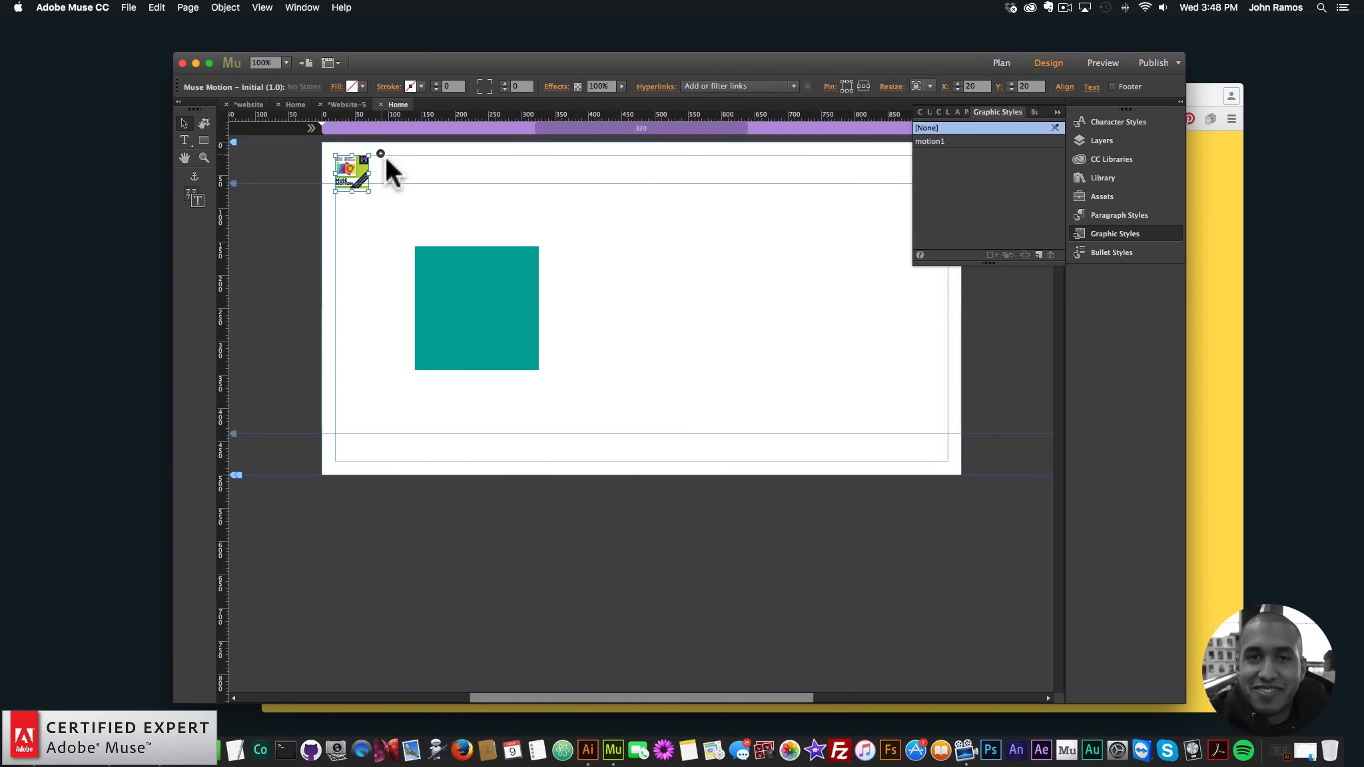
left_click(380, 154)
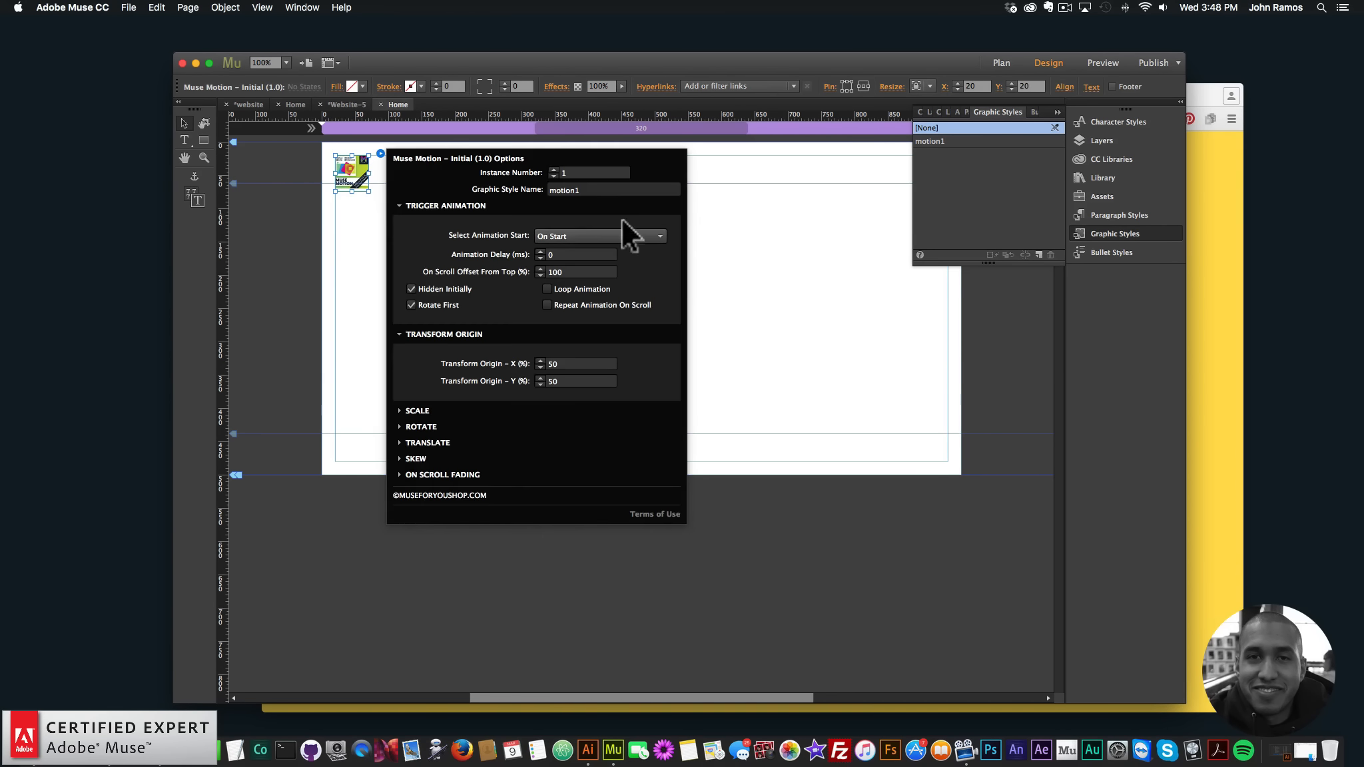
left_click(411, 305)
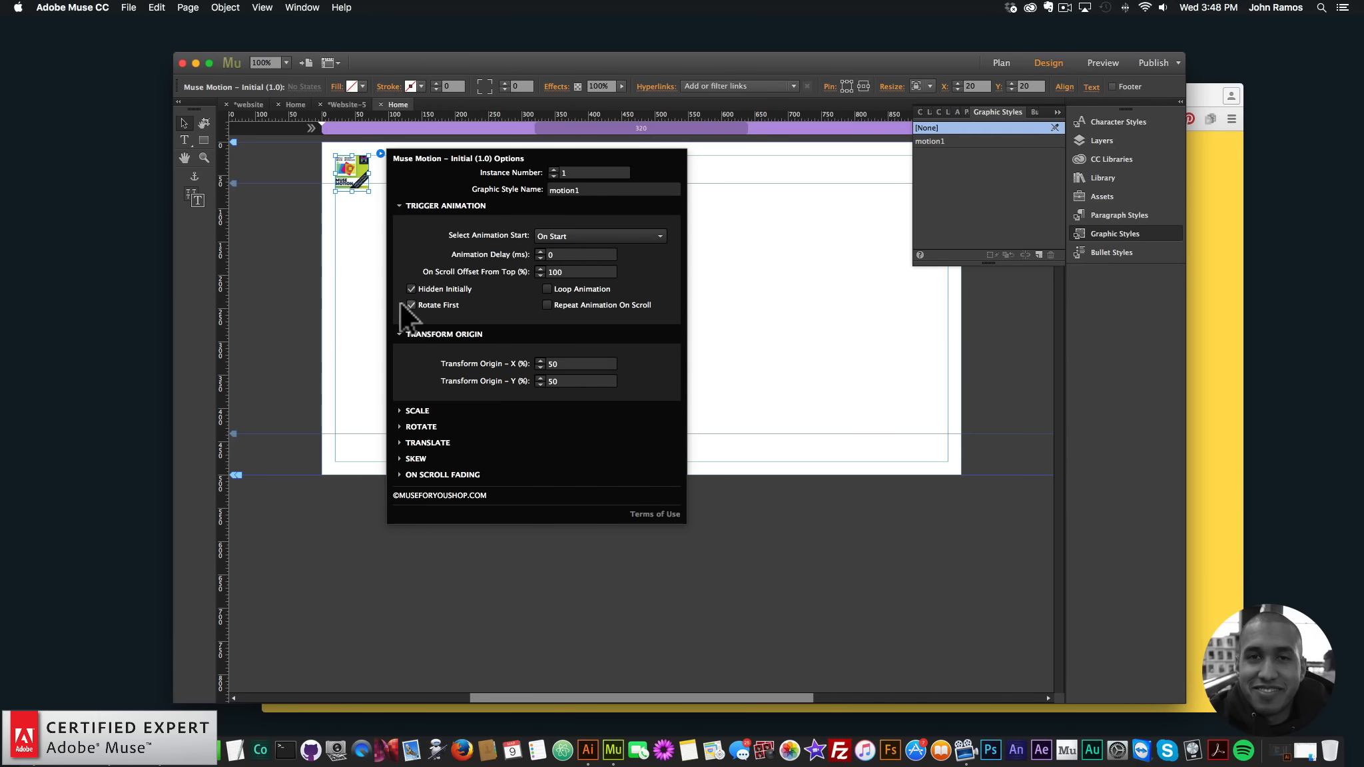
left_click(399, 427)
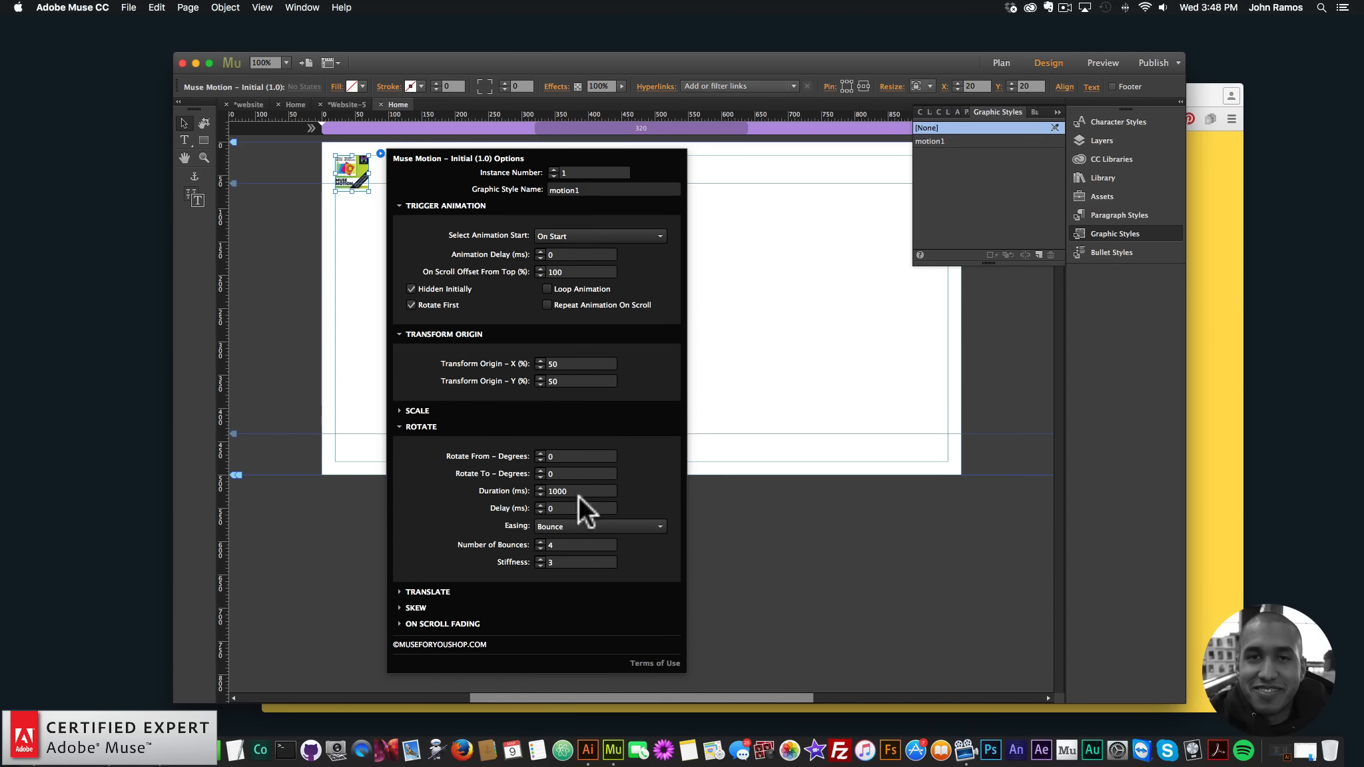
double_click(560, 473)
type("360")
key("Return")
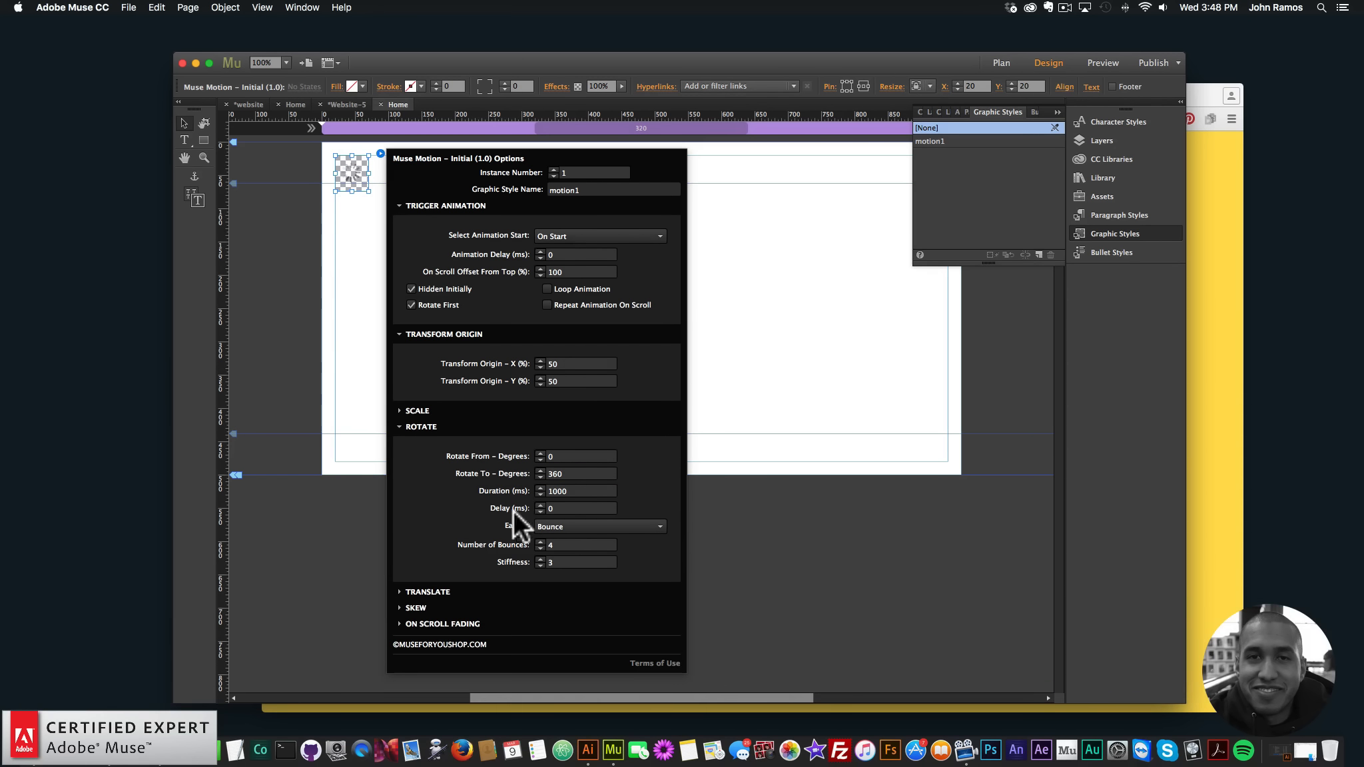
Step: Set Translate To – X to 300 in the Muse Motion widget's translate options and close them
left_click(398, 590)
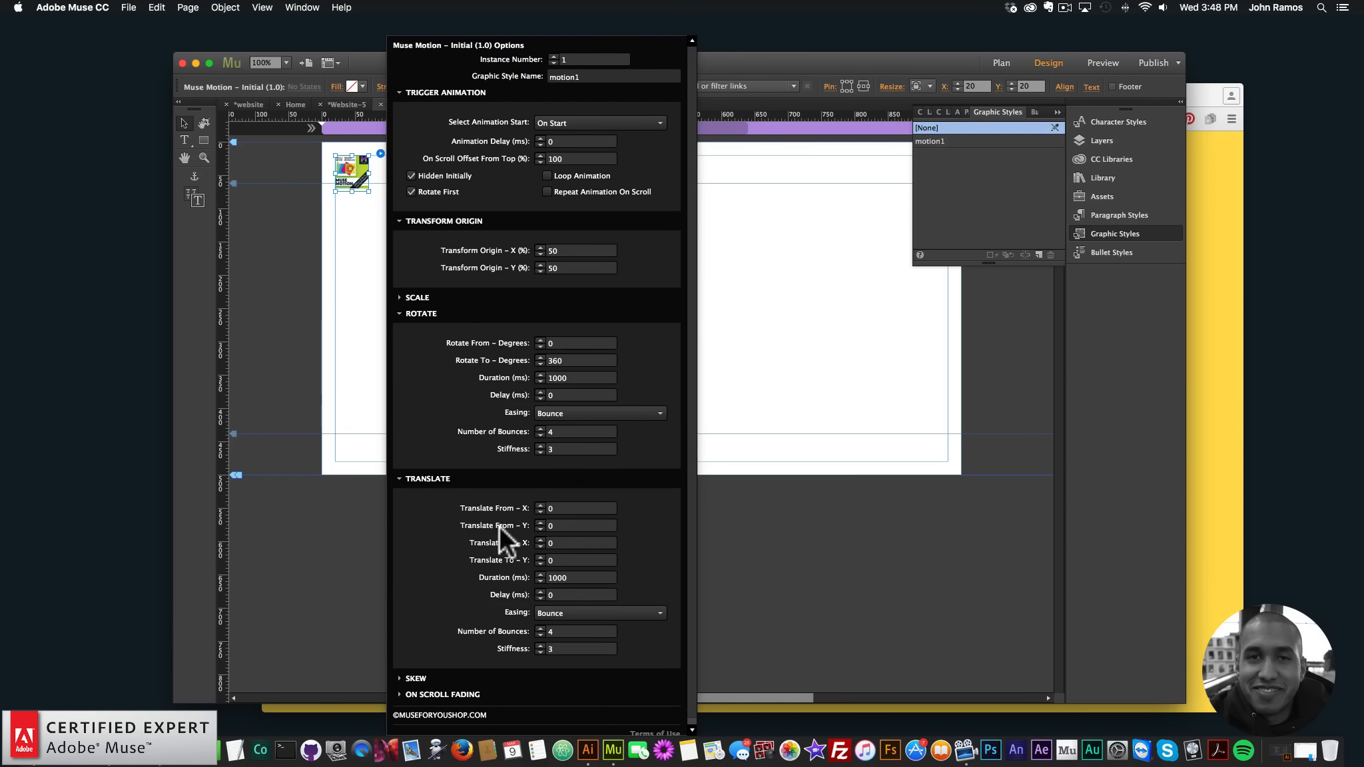
double_click(558, 543)
type("300")
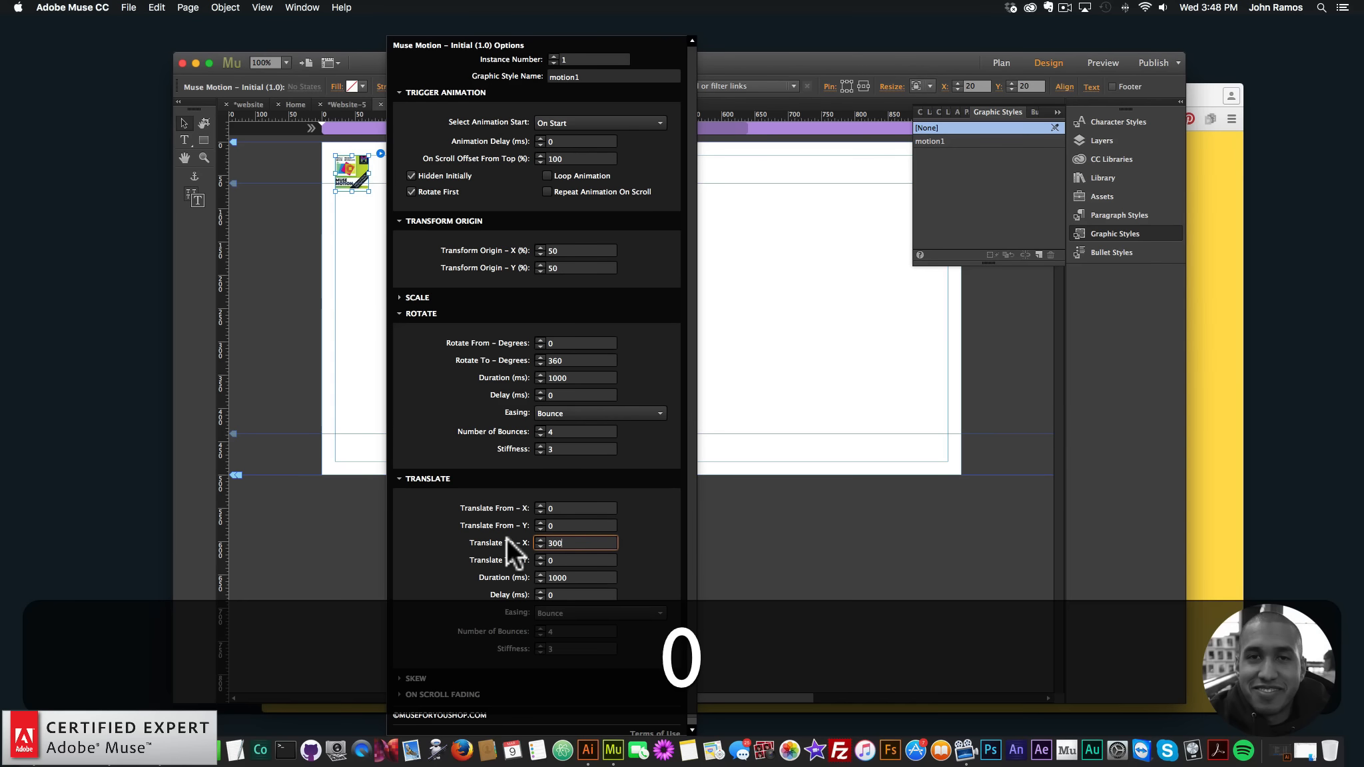
key("Return")
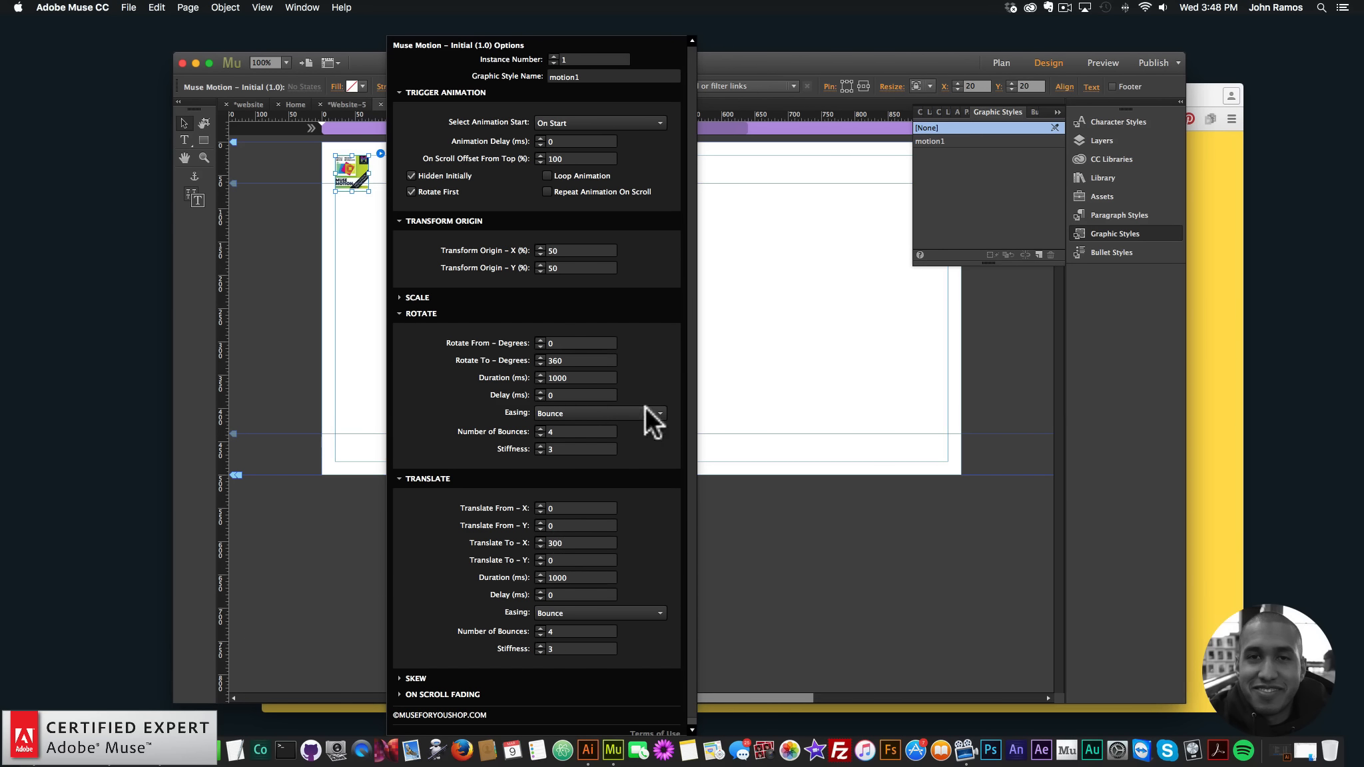
left_click(354, 335)
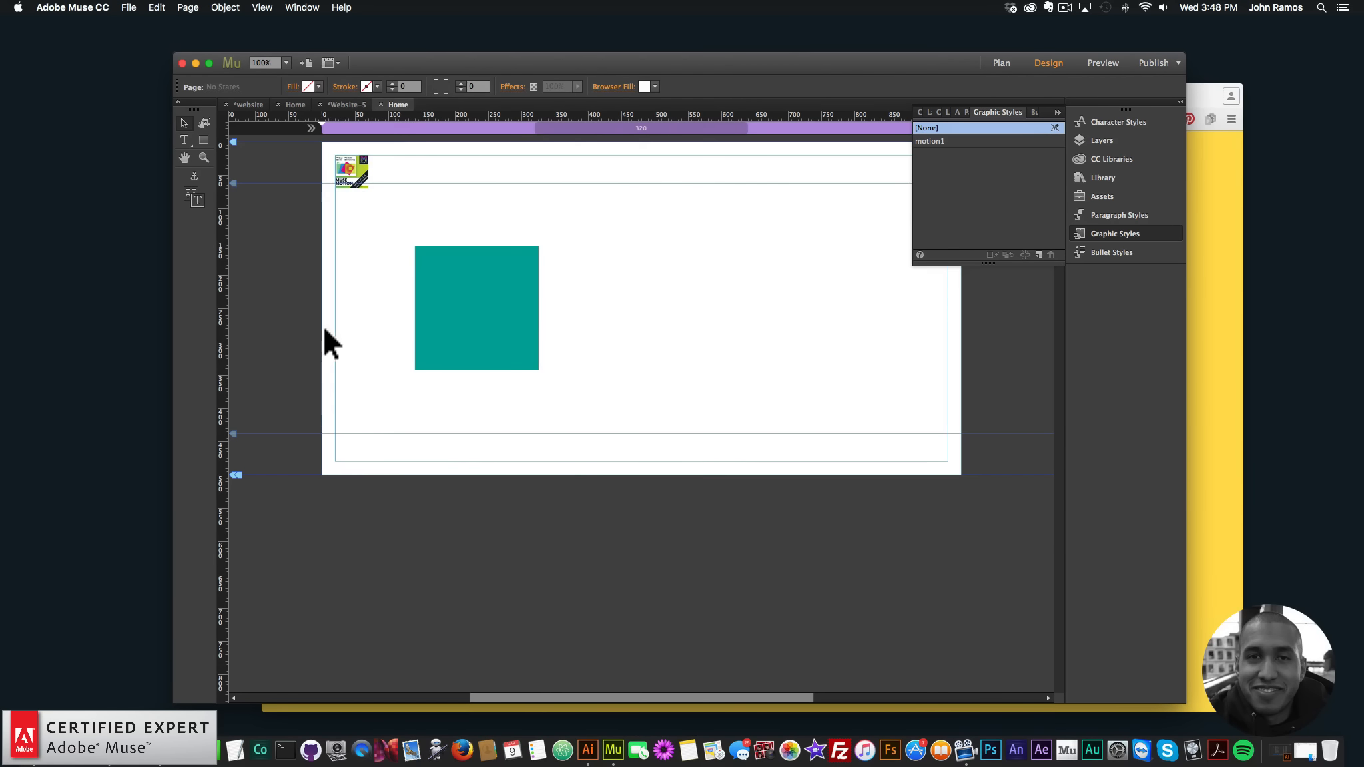
Step: Preview the square's animation in Chrome, returning to Adobe Muse
left_click(134, 8)
left_click(169, 220)
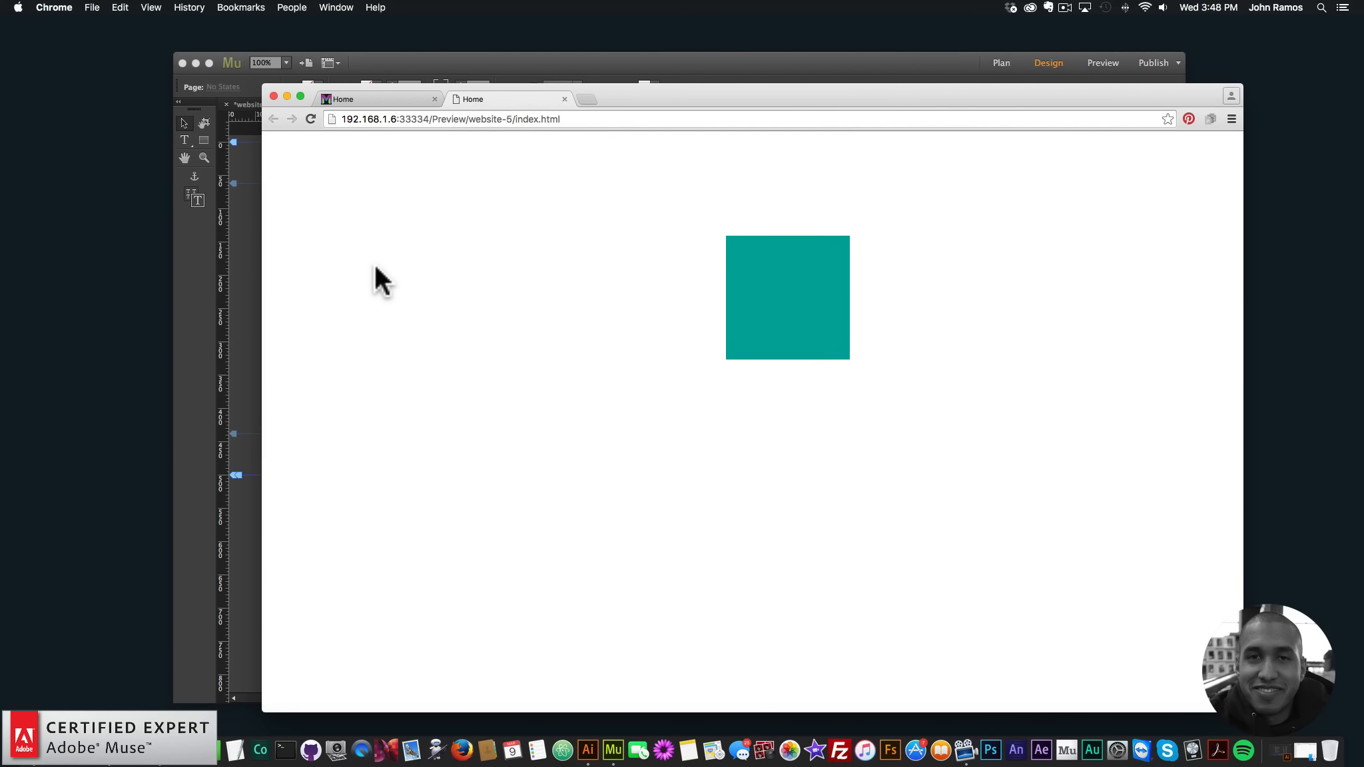
left_click(590, 65)
Step: Disable Rotate First in the Muse Motion widget's trigger animation options and close the options
left_click(360, 179)
left_click(380, 152)
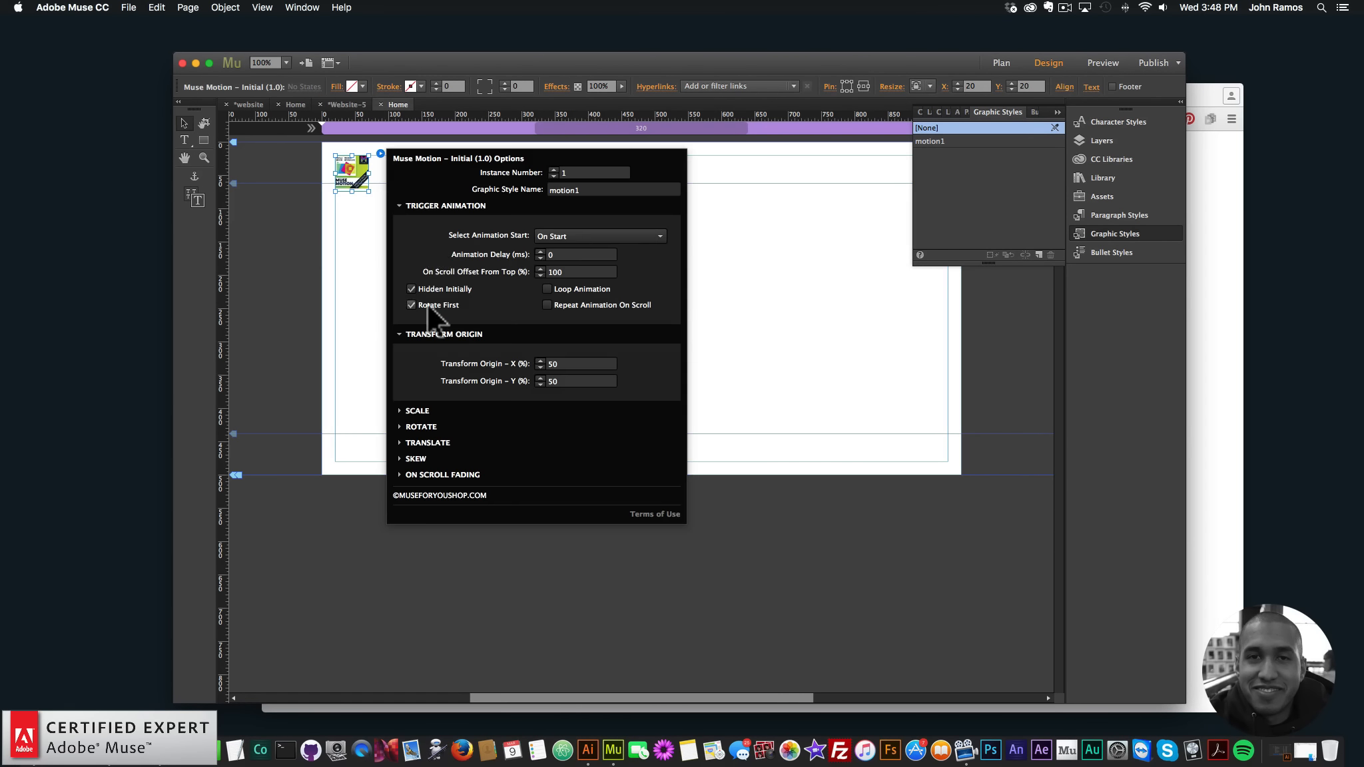
left_click(412, 303)
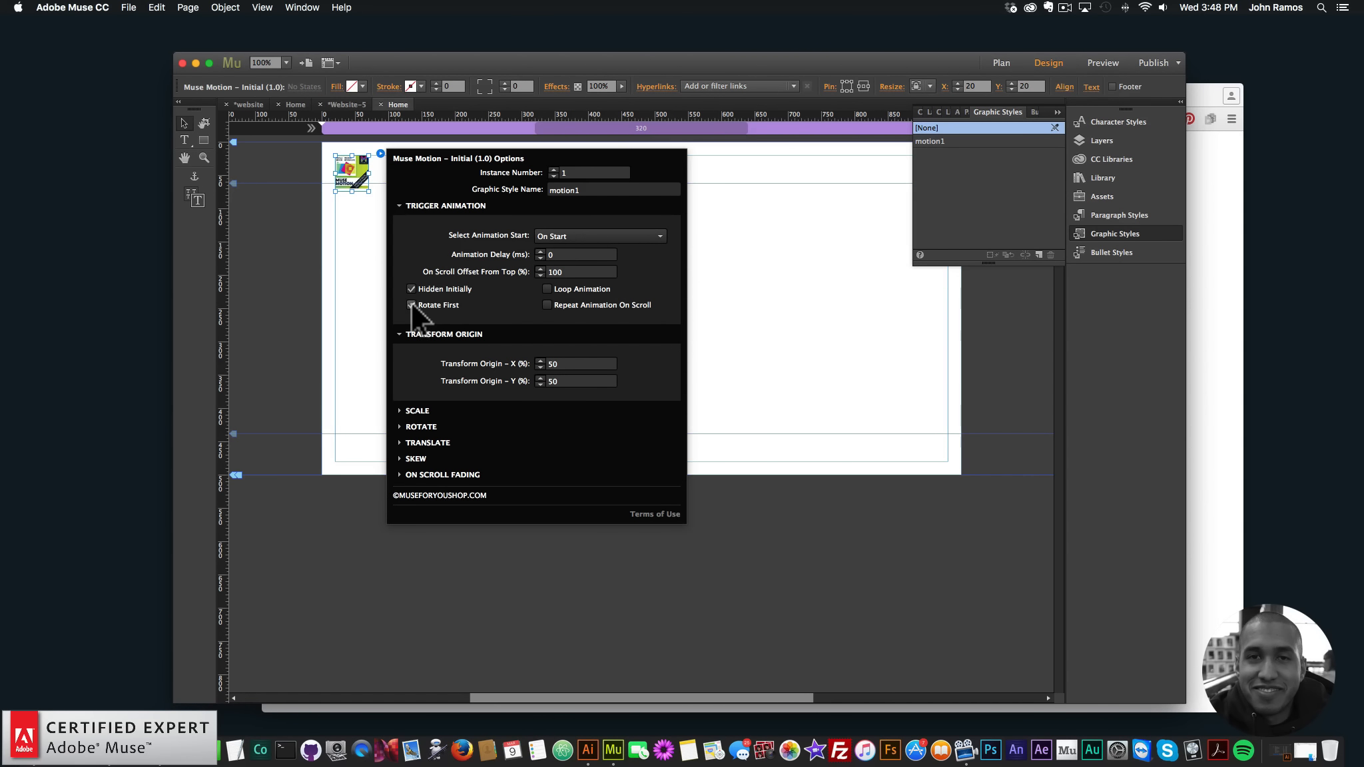
left_click(346, 263)
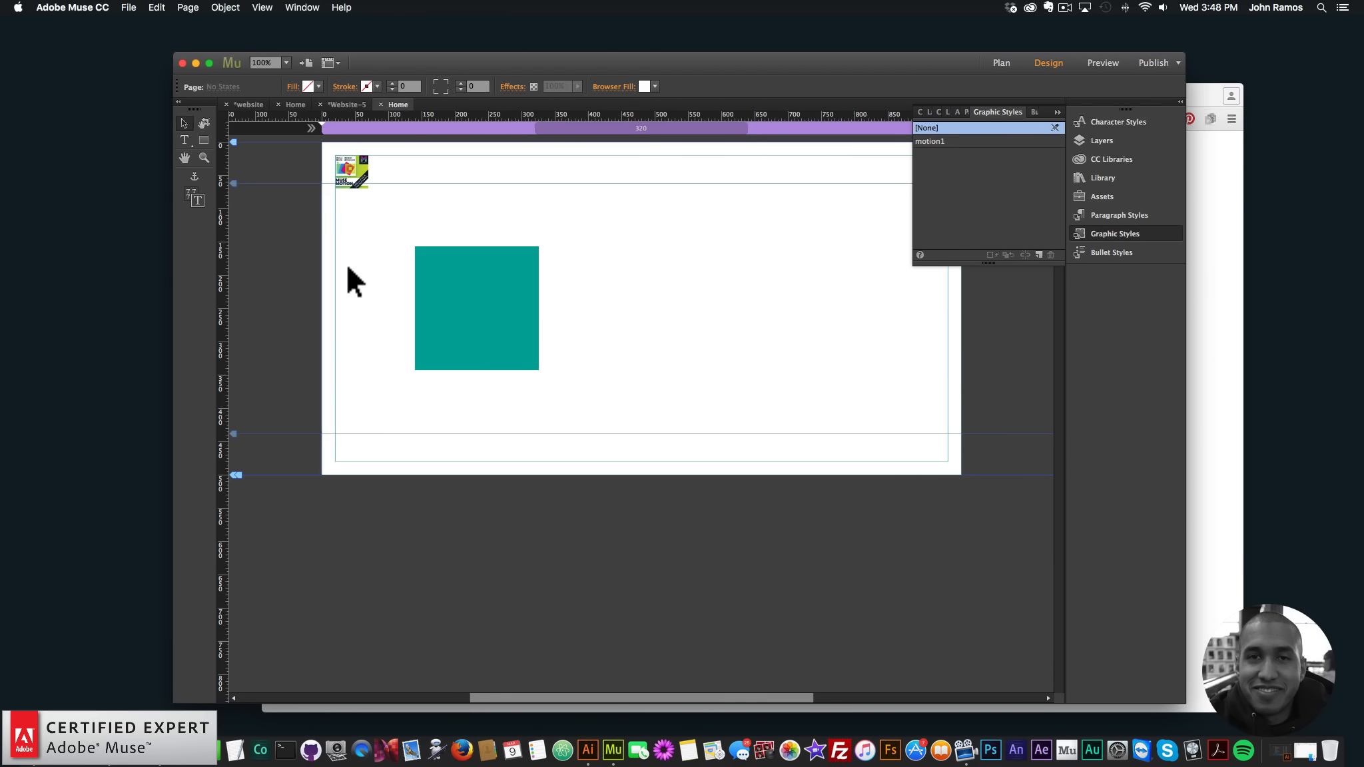
Step: Preview the page in Chrome to watch the square's animation with Rotate First disabled, and return to Adobe Muse
left_click(126, 8)
left_click(148, 220)
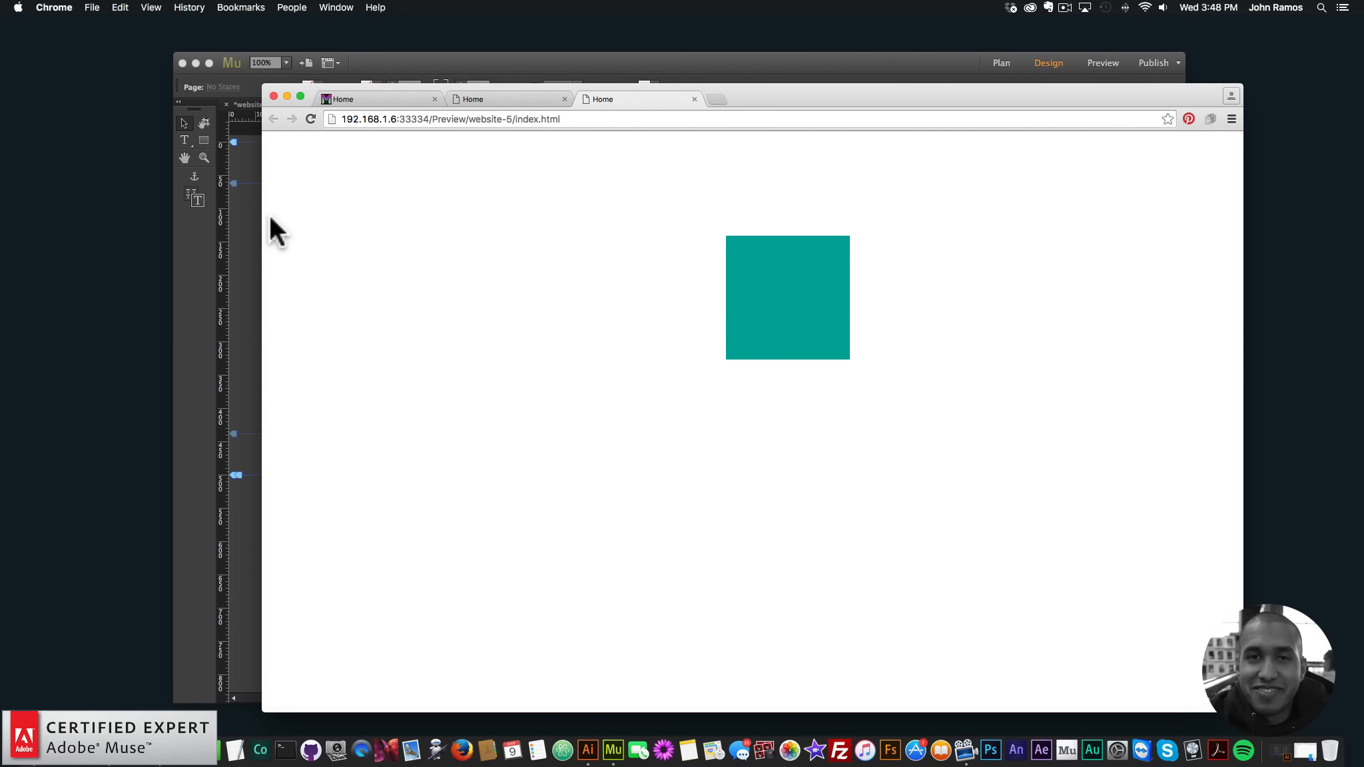
left_click(499, 67)
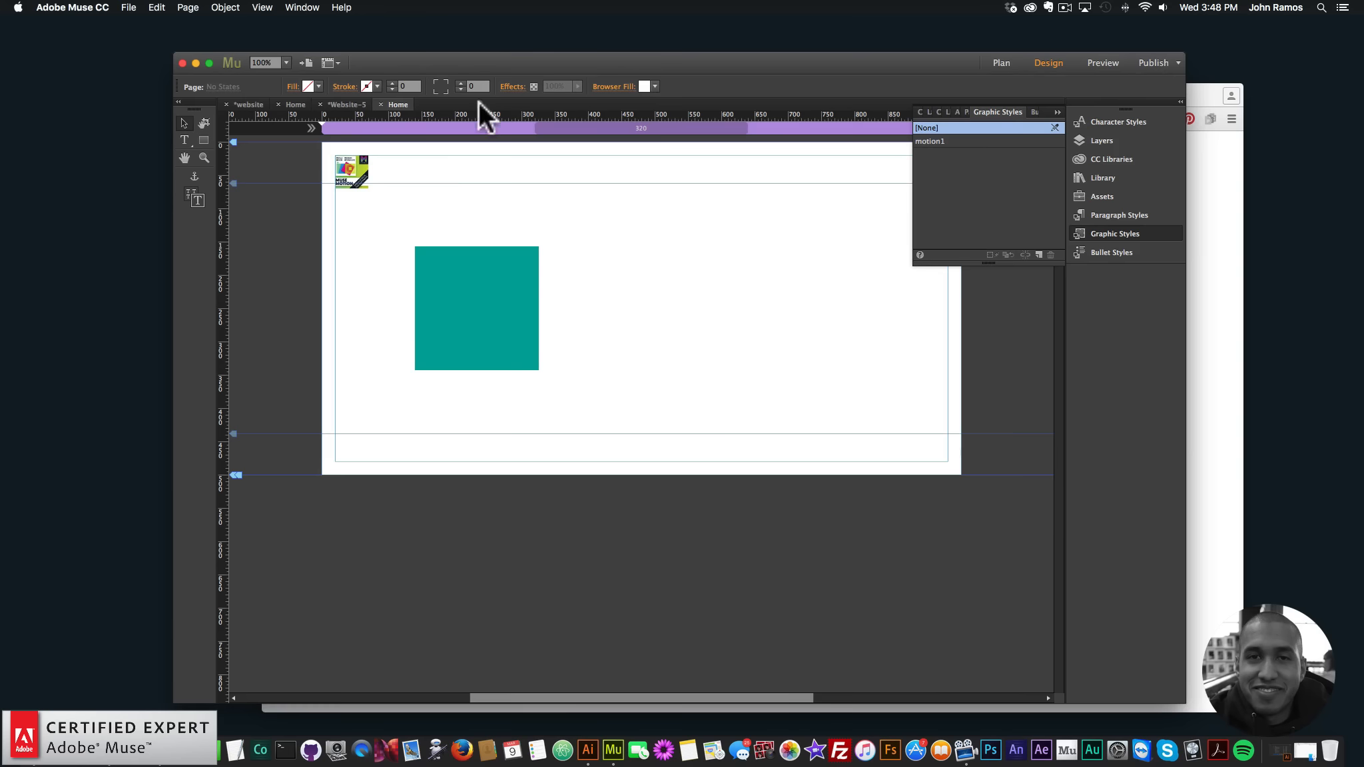
Step: Re-enable Rotate First in the Muse Motion widget's trigger animation options and close the options
left_click(350, 170)
left_click(379, 151)
left_click(380, 152)
left_click(380, 152)
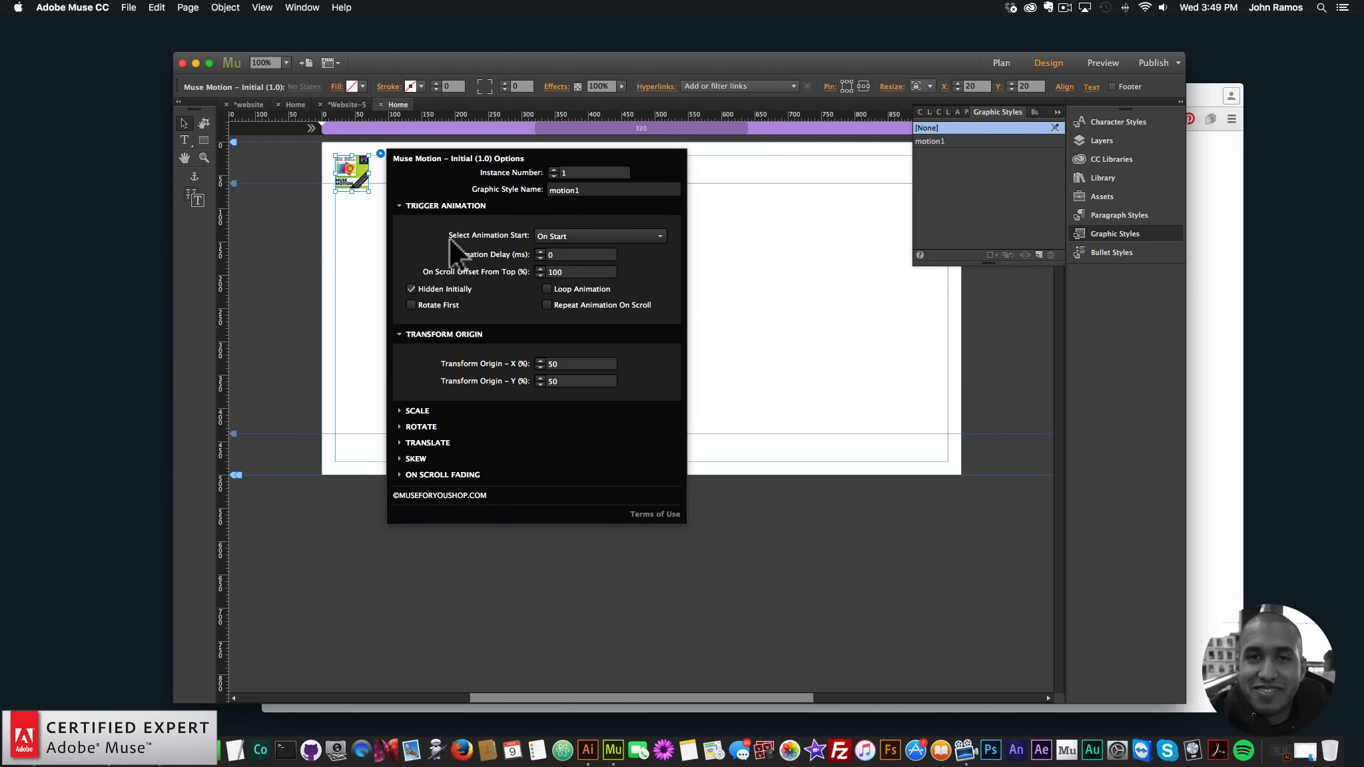
left_click(351, 304)
Step: Preview the page in Chrome to watch the square's animation with Rotate First enabled, and return to Adobe Muse
left_click(128, 7)
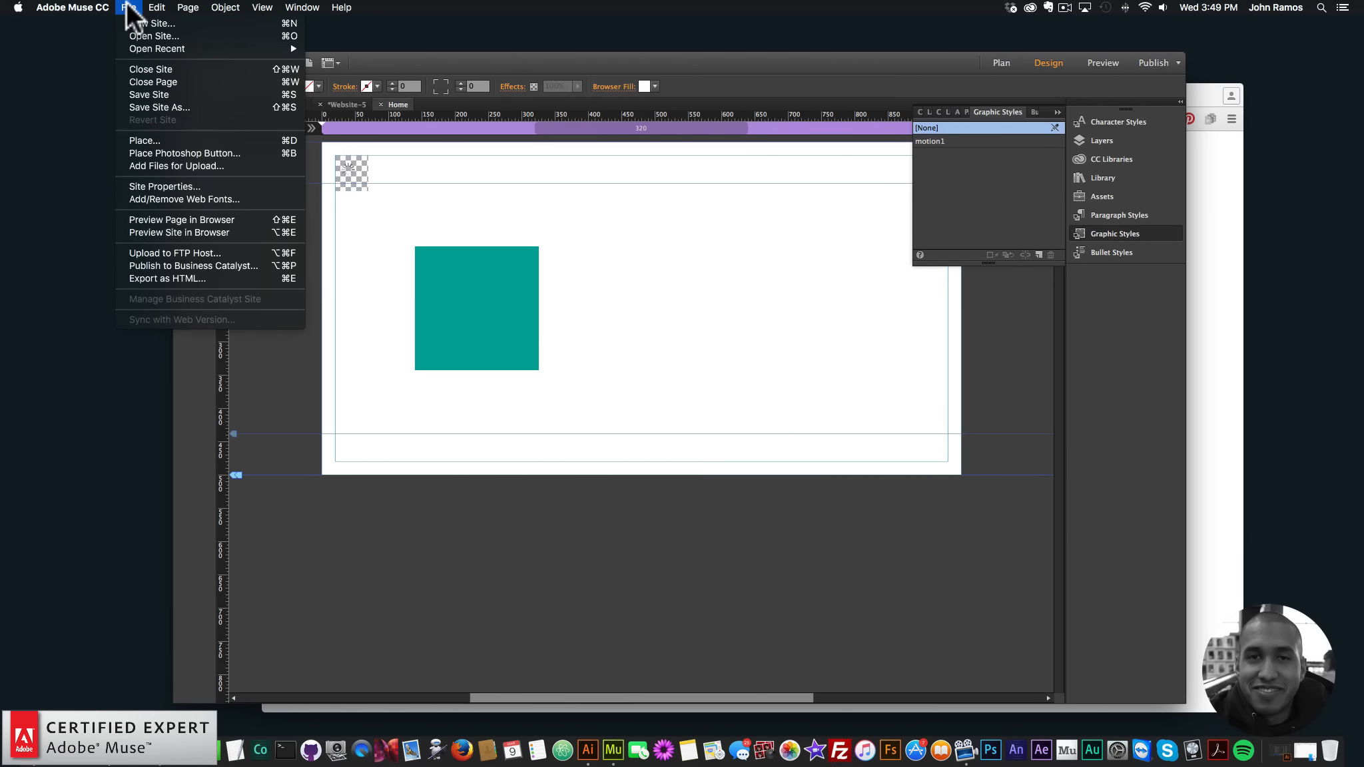
left_click(193, 218)
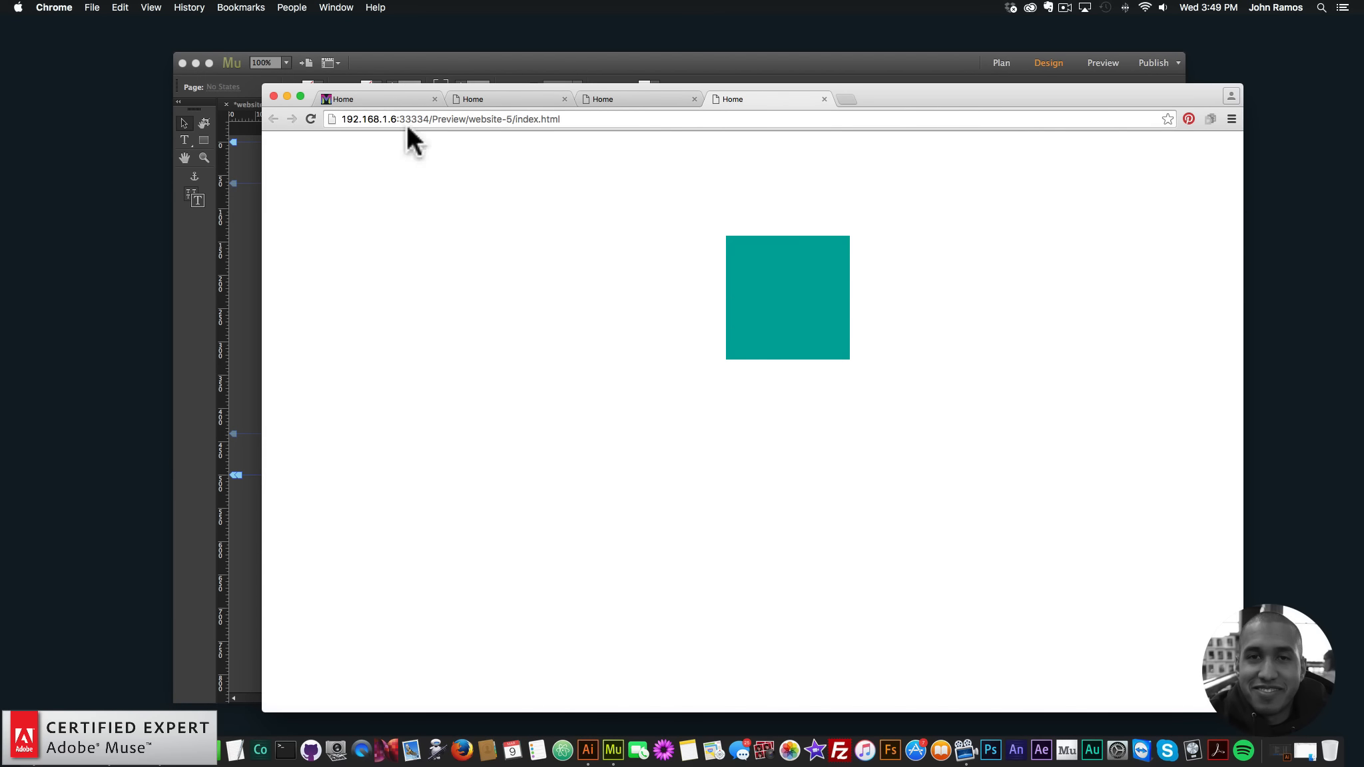
key("super+Tab")
Step: Set Duration (ms) to 3000 in the Muse Motion widget's translate options and close them
left_click(364, 166)
left_click(379, 153)
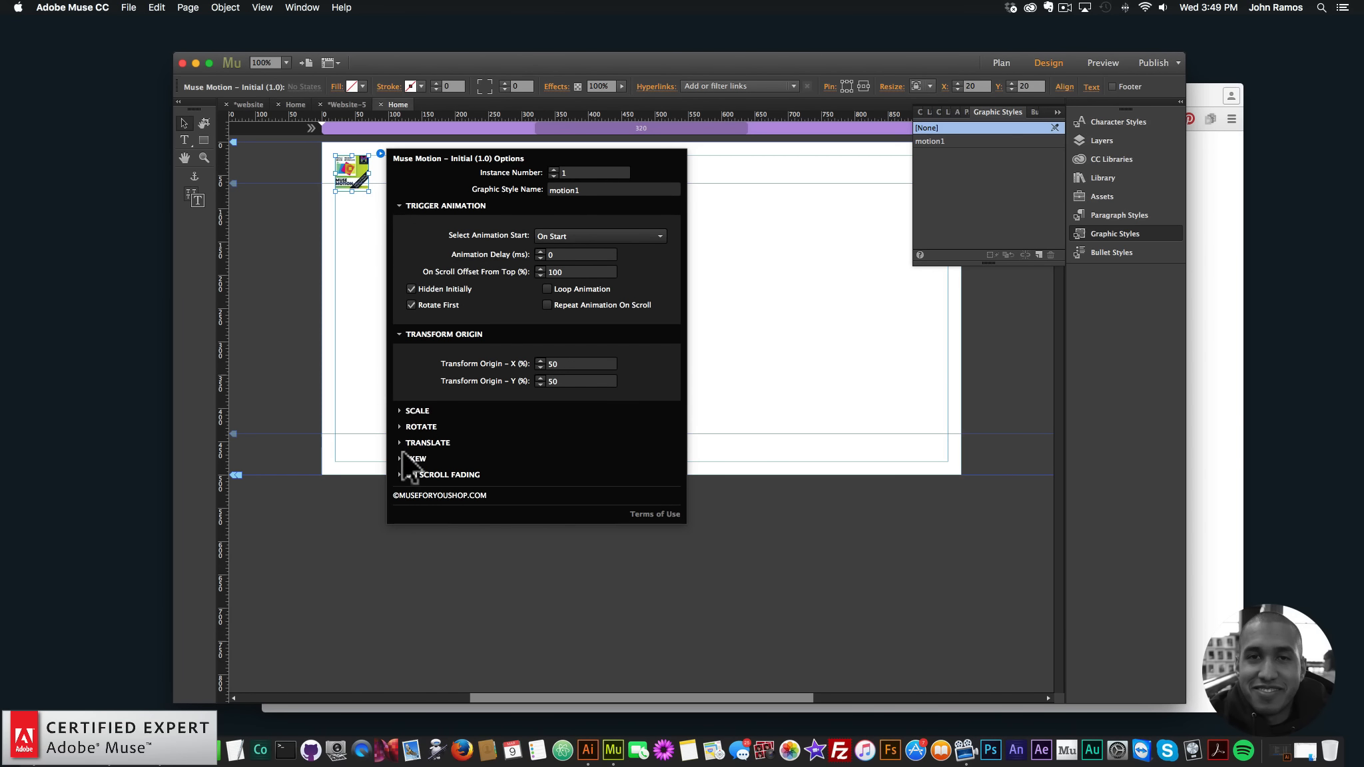
left_click(399, 426)
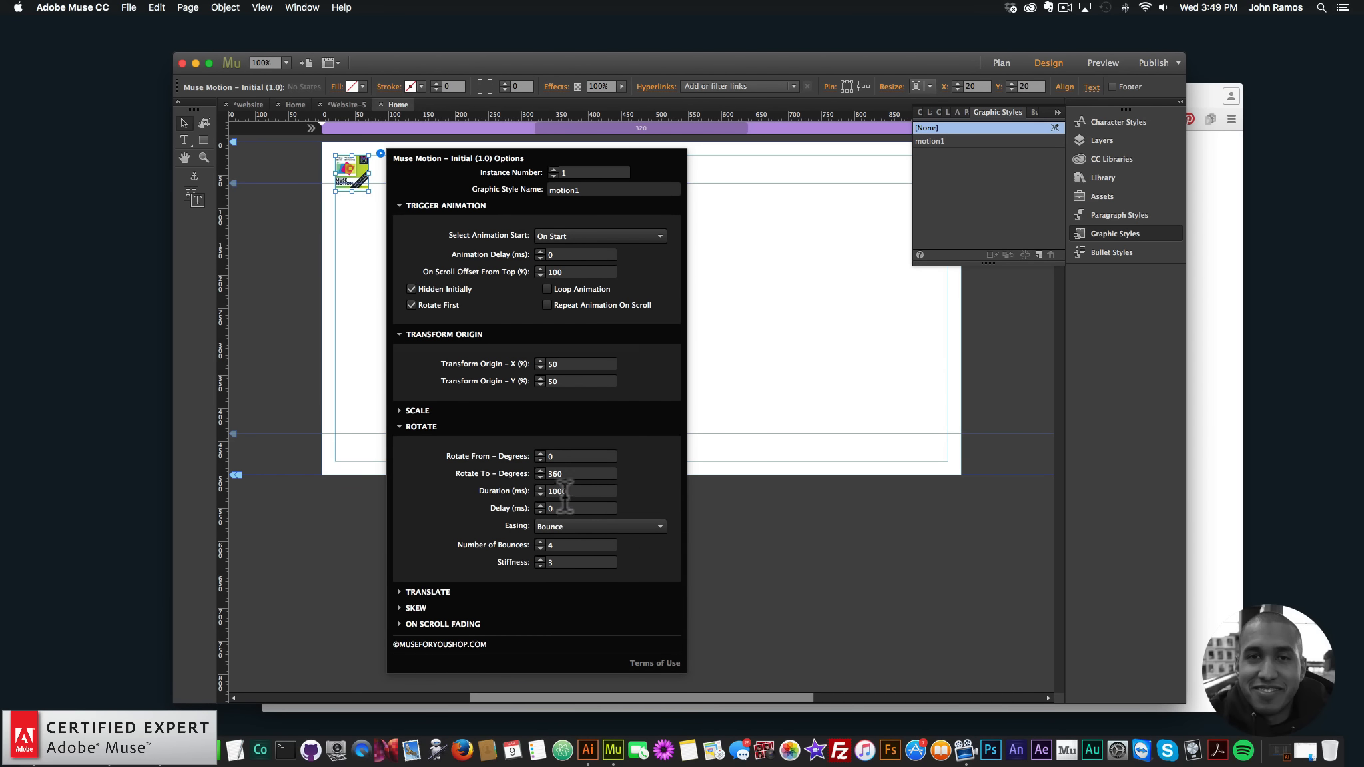
left_click(400, 591)
double_click(566, 577)
type("3000")
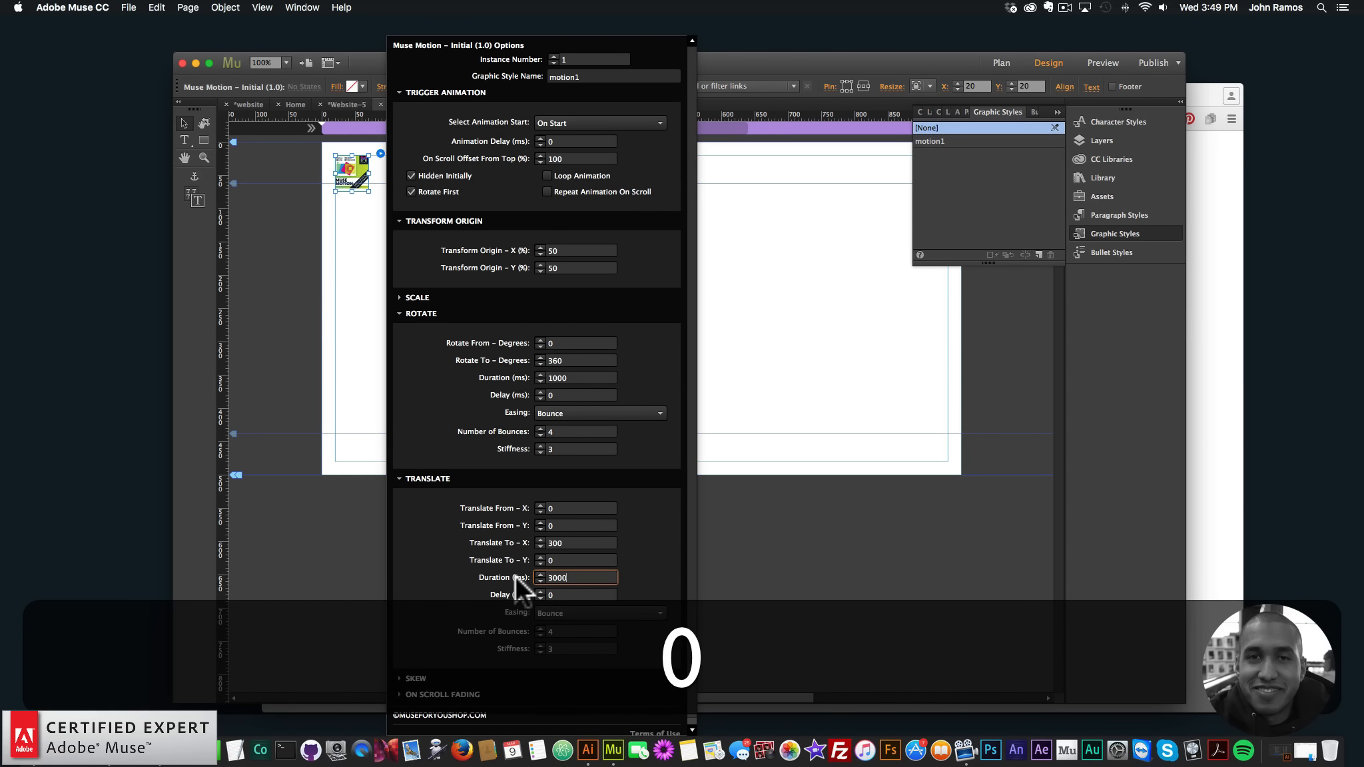
key("Return")
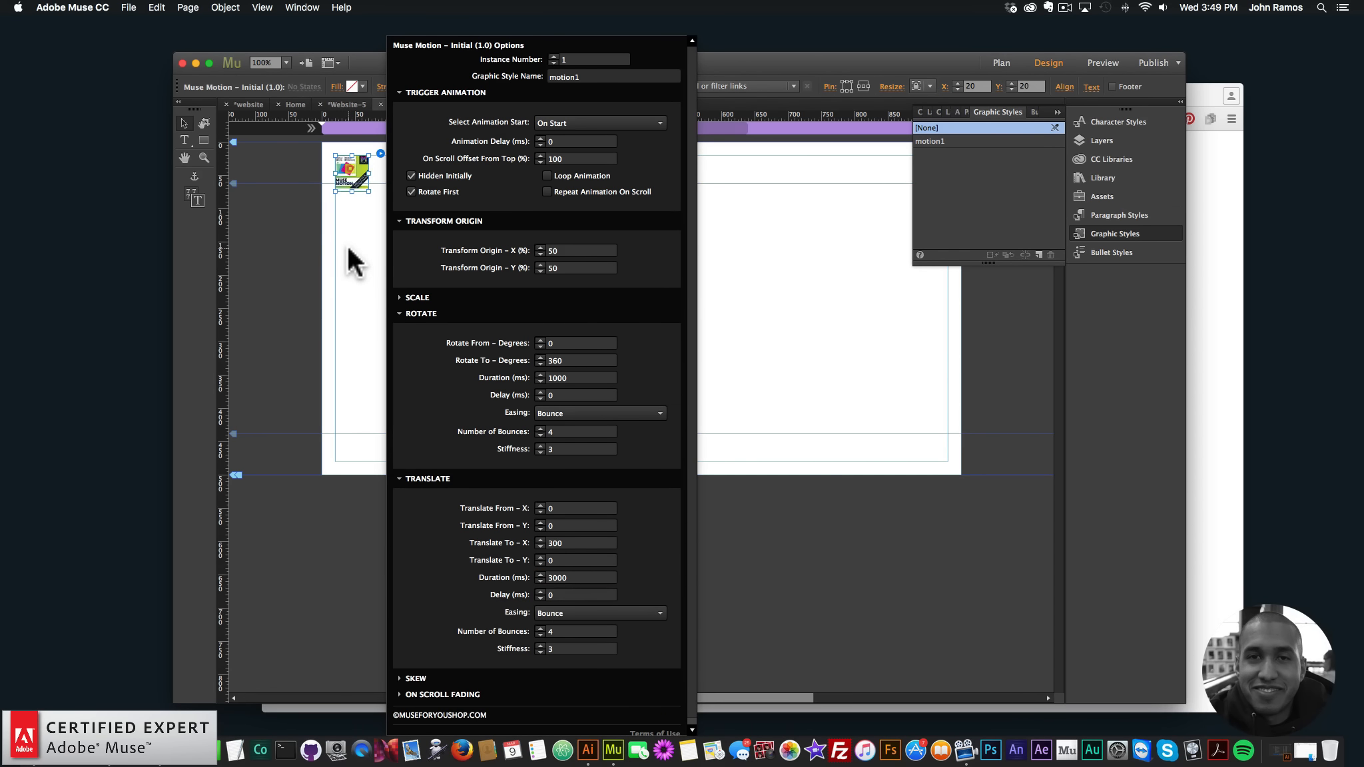
left_click(353, 273)
Step: Preview the page in Chrome to check the slower translation, and return to Adobe Muse
left_click(128, 7)
left_click(178, 219)
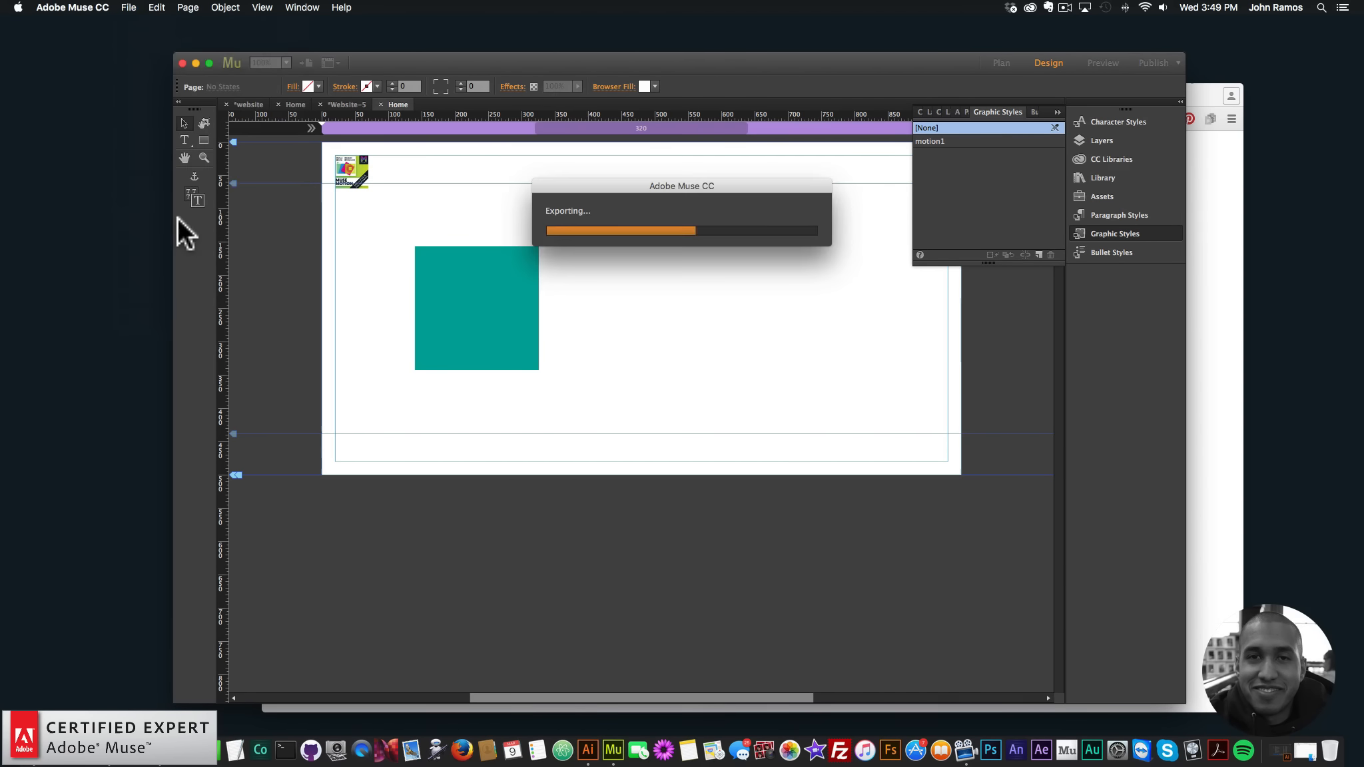
left_click(177, 218)
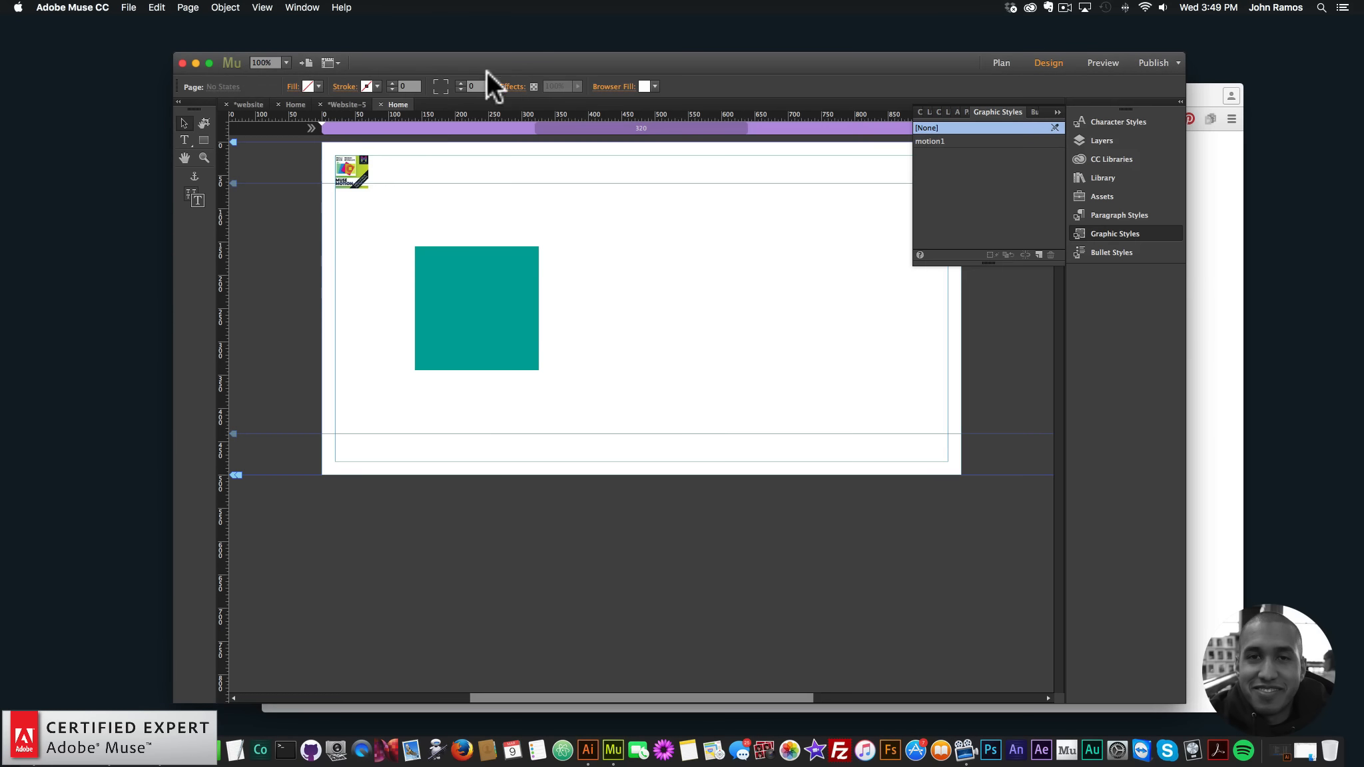
Step: Set Duration (ms) to 300 in the Muse Motion widget's rotate options and close them
left_click(343, 168)
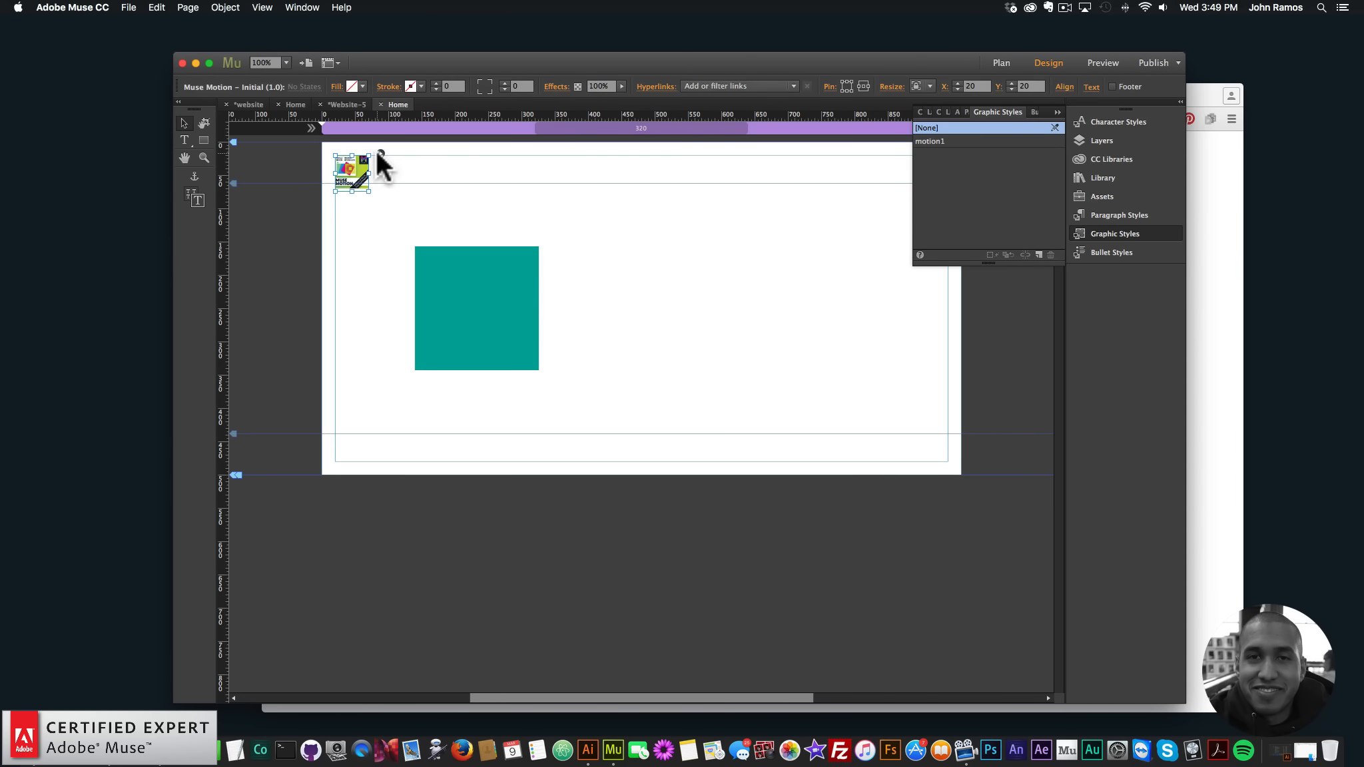
left_click(380, 153)
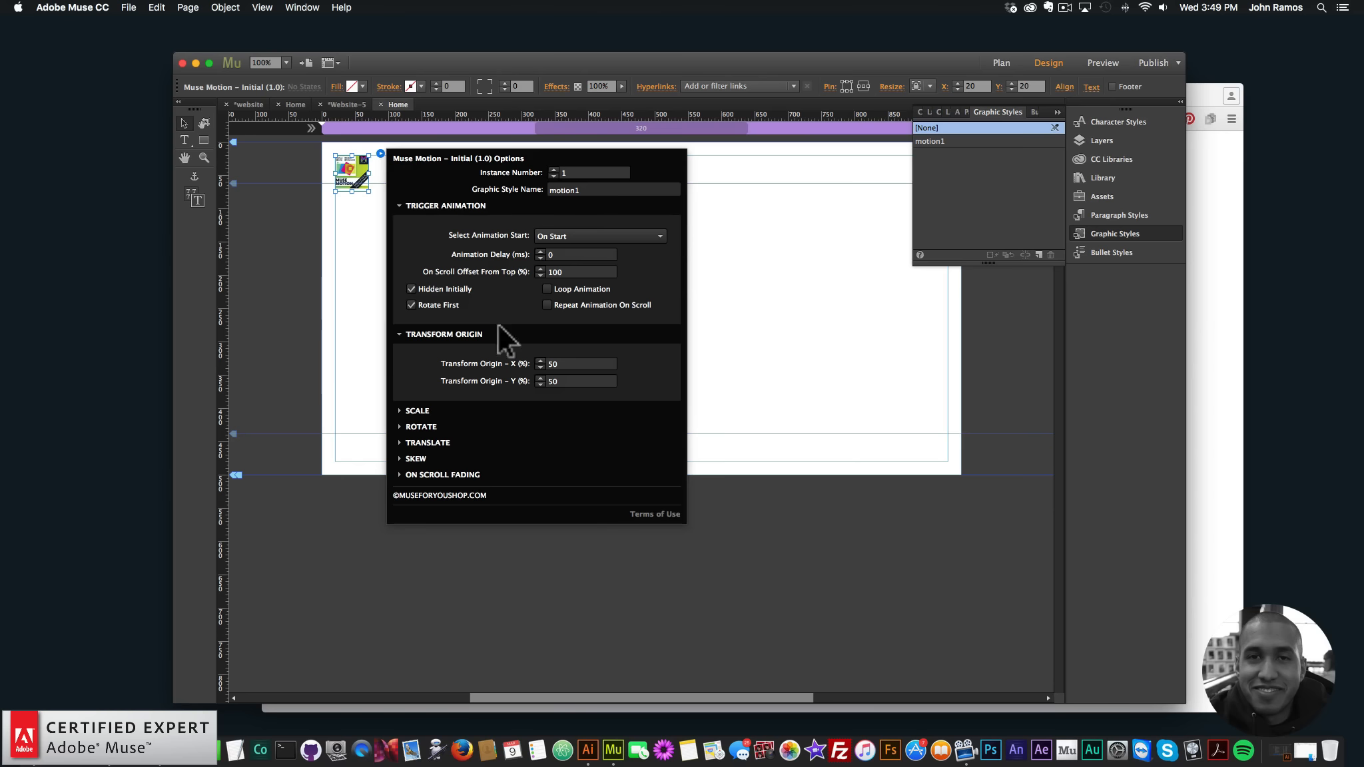
left_click(401, 427)
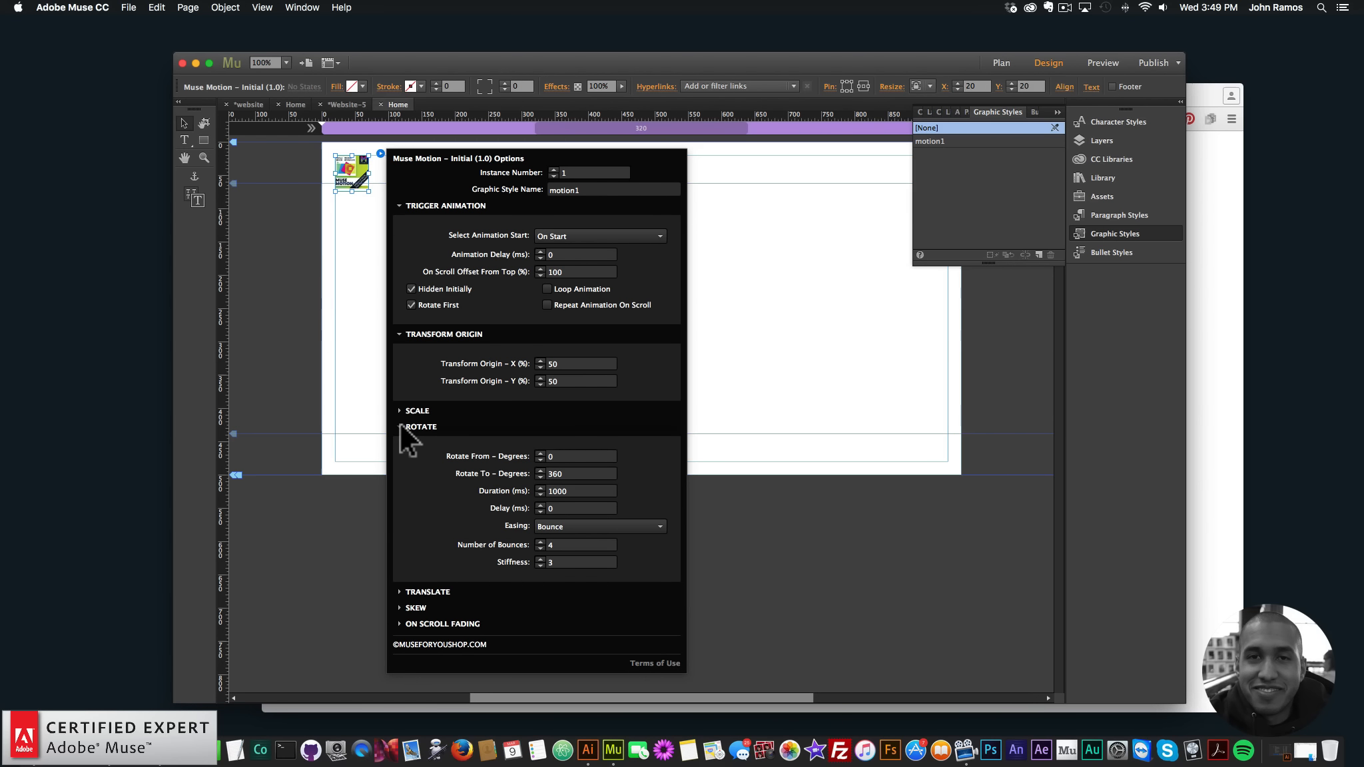
double_click(574, 492)
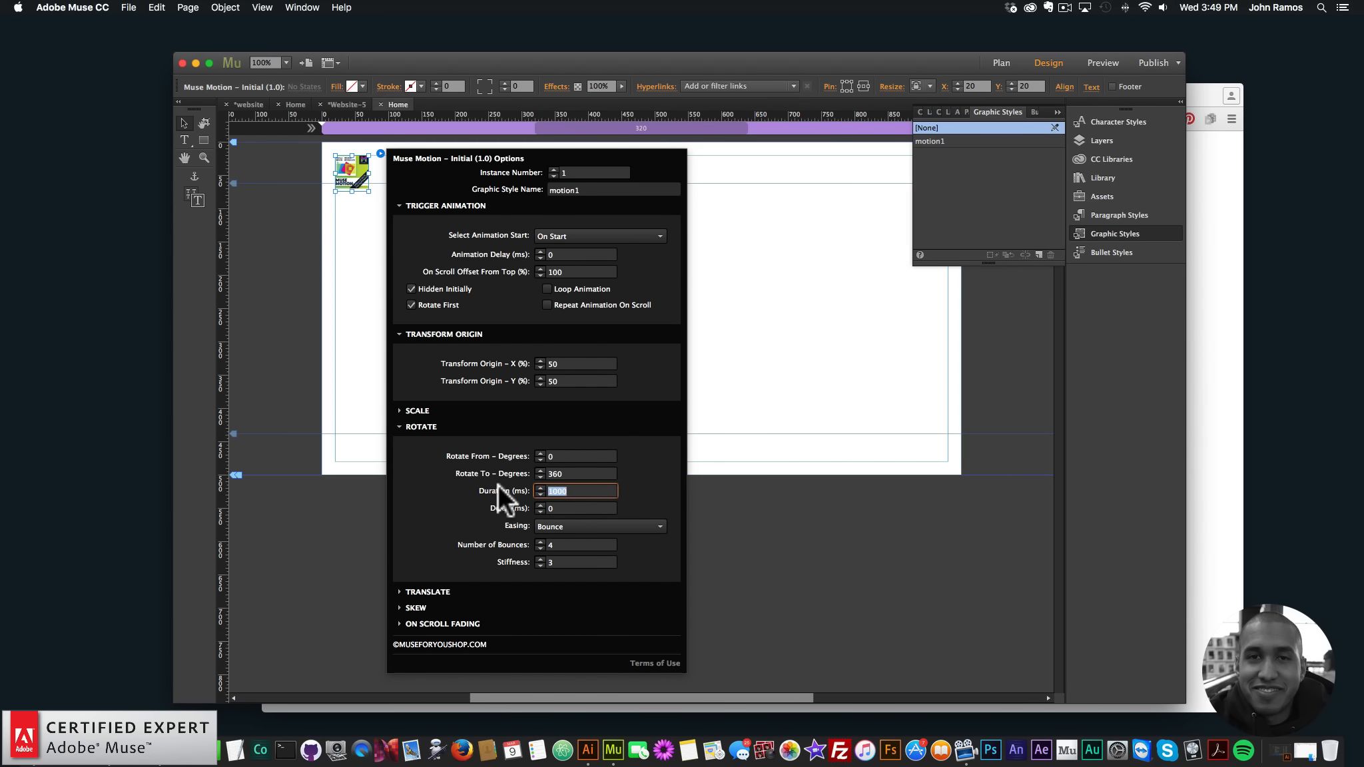
type("300")
key("Return")
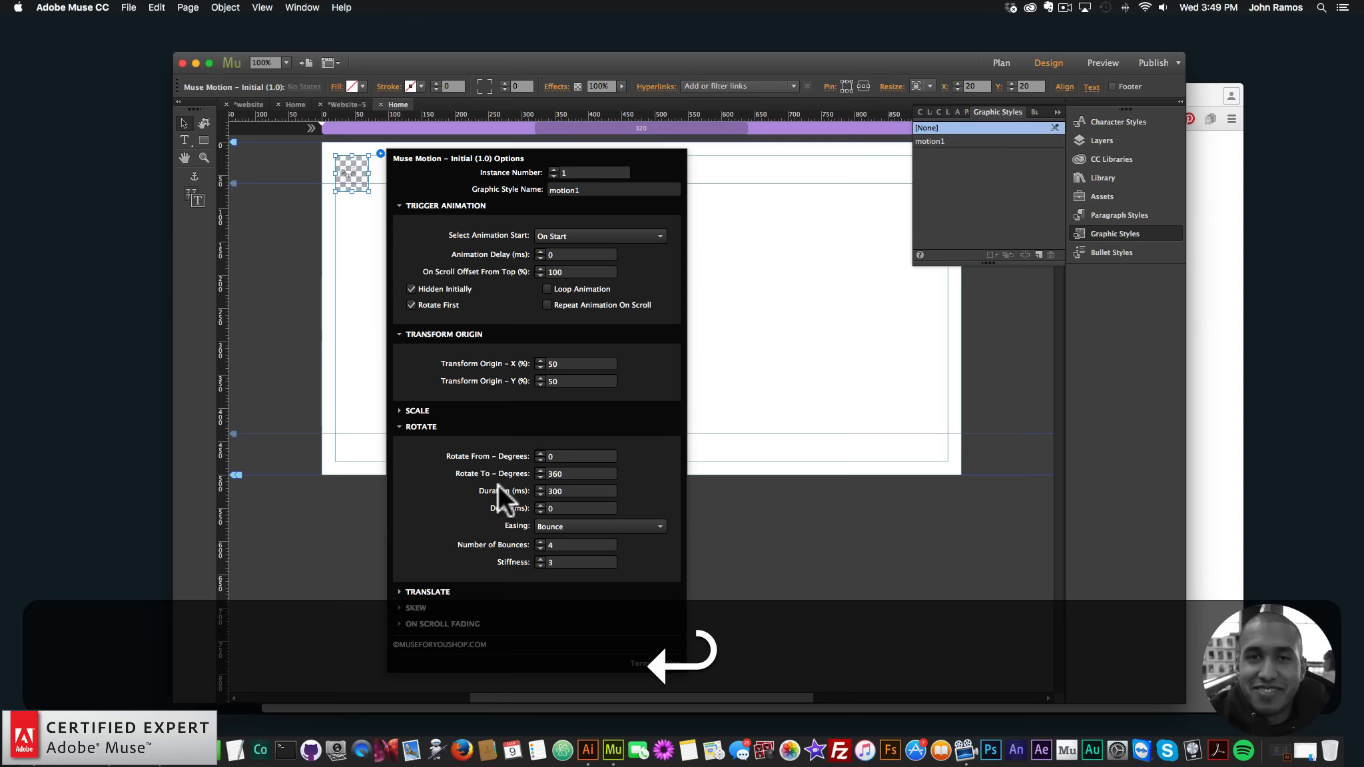
type("0")
key("Return")
left_click(347, 251)
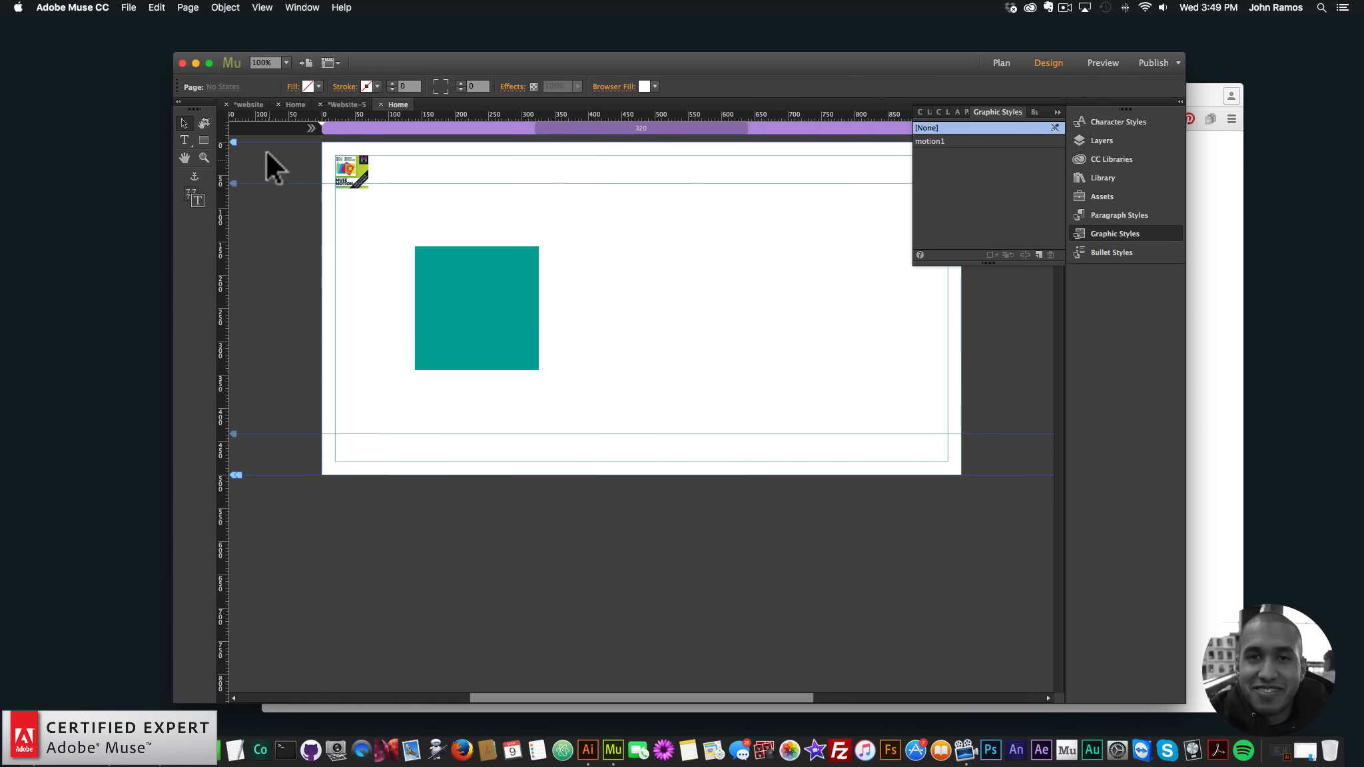
Step: Preview the page in Chrome twice to check the new rotation duration, returning to Adobe Muse each time
left_click(130, 8)
left_click(169, 214)
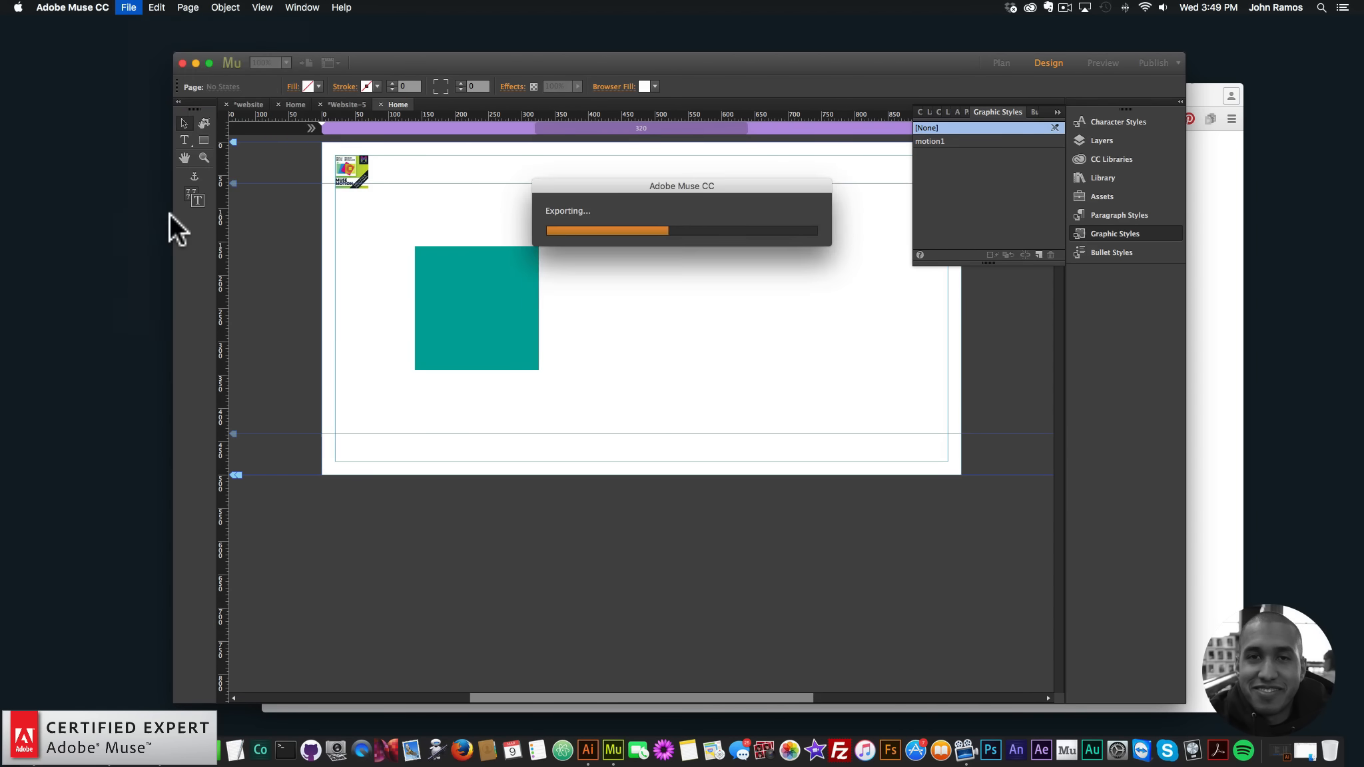
left_click(205, 220)
left_click(128, 8)
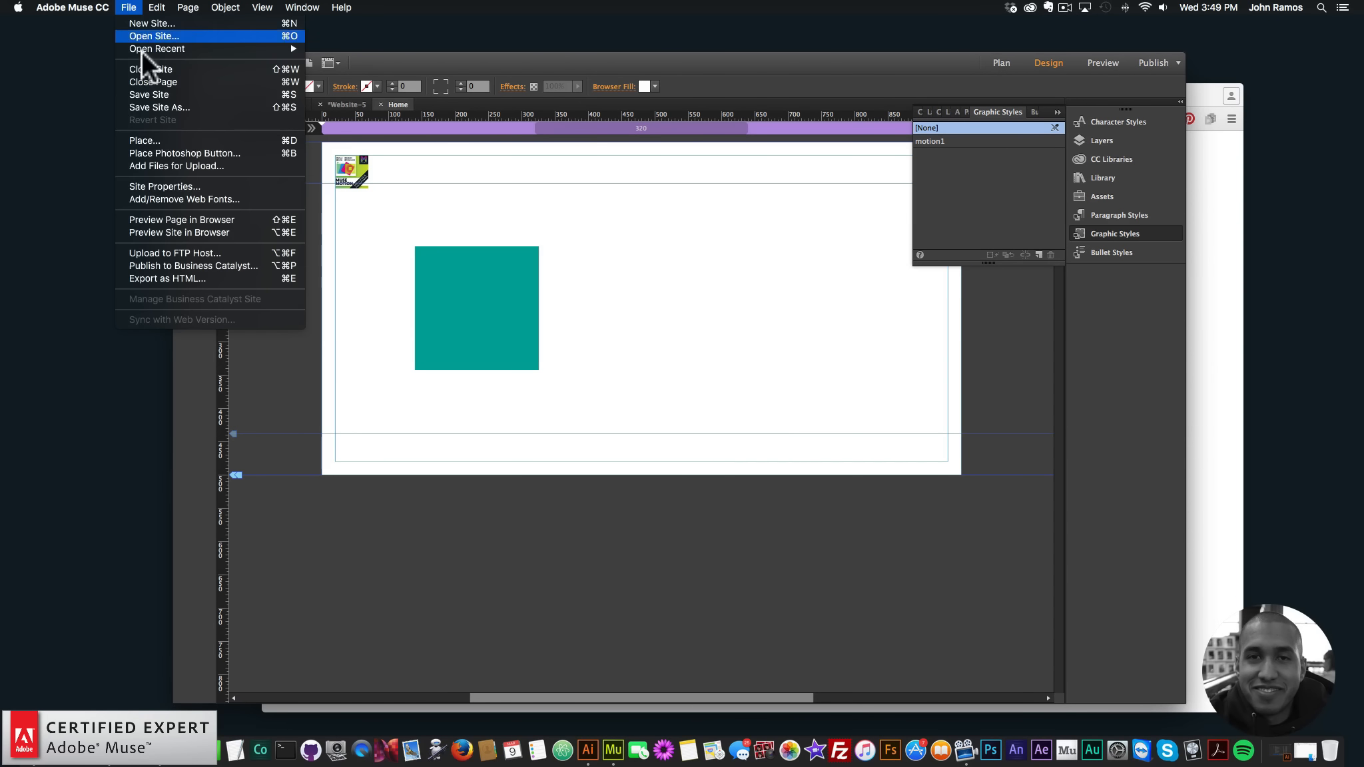
left_click(162, 215)
left_click(174, 258)
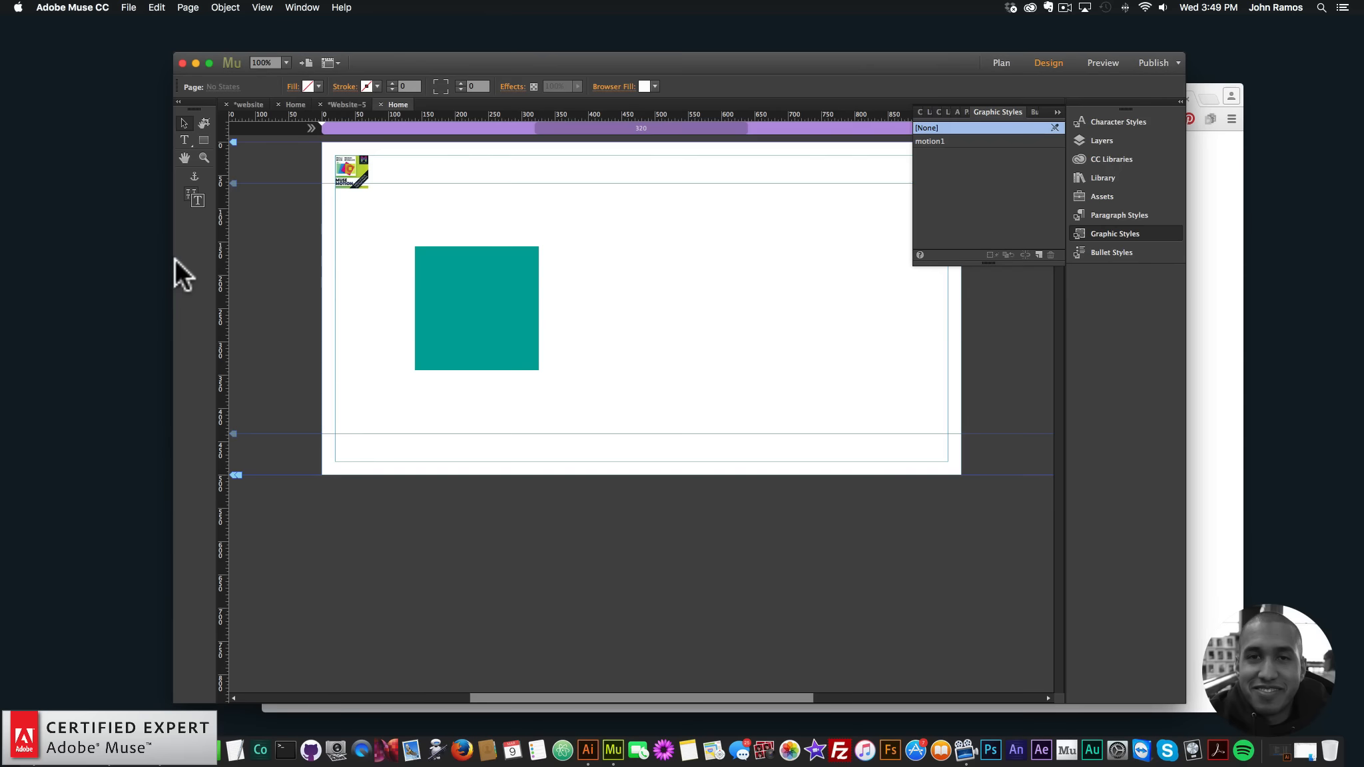
Step: Set Duration (ms) to 5000 in the Muse Motion widget's rotate options and close them
left_click(344, 169)
left_click(381, 153)
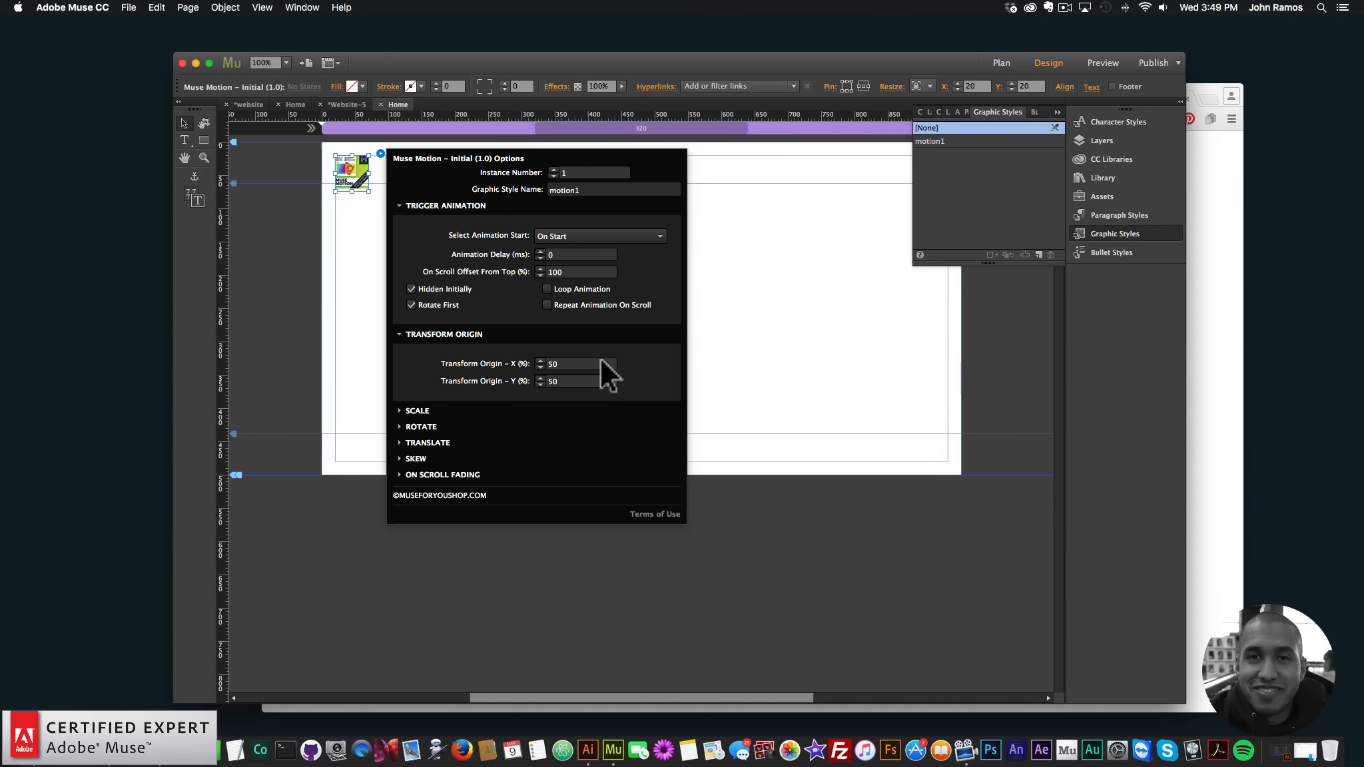
left_click(403, 424)
double_click(583, 491)
type("5000")
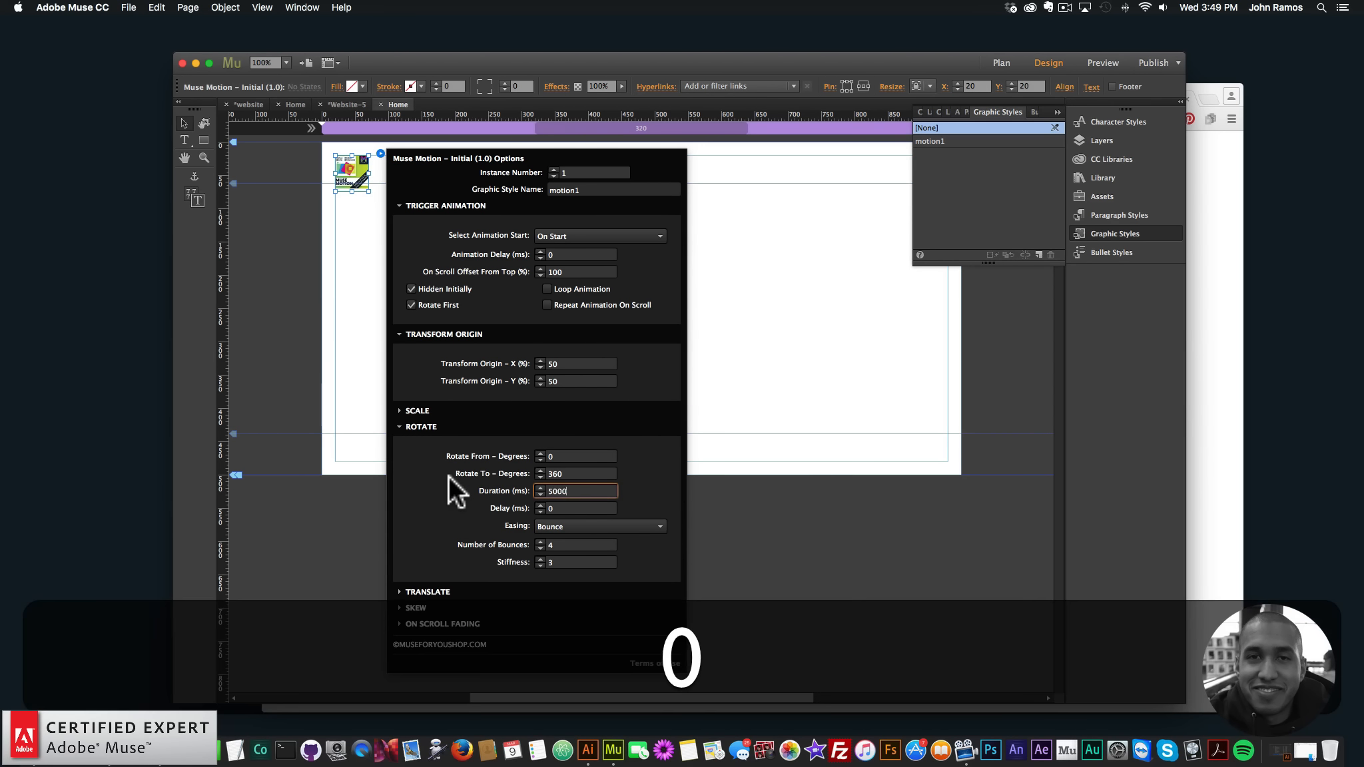
key("Return")
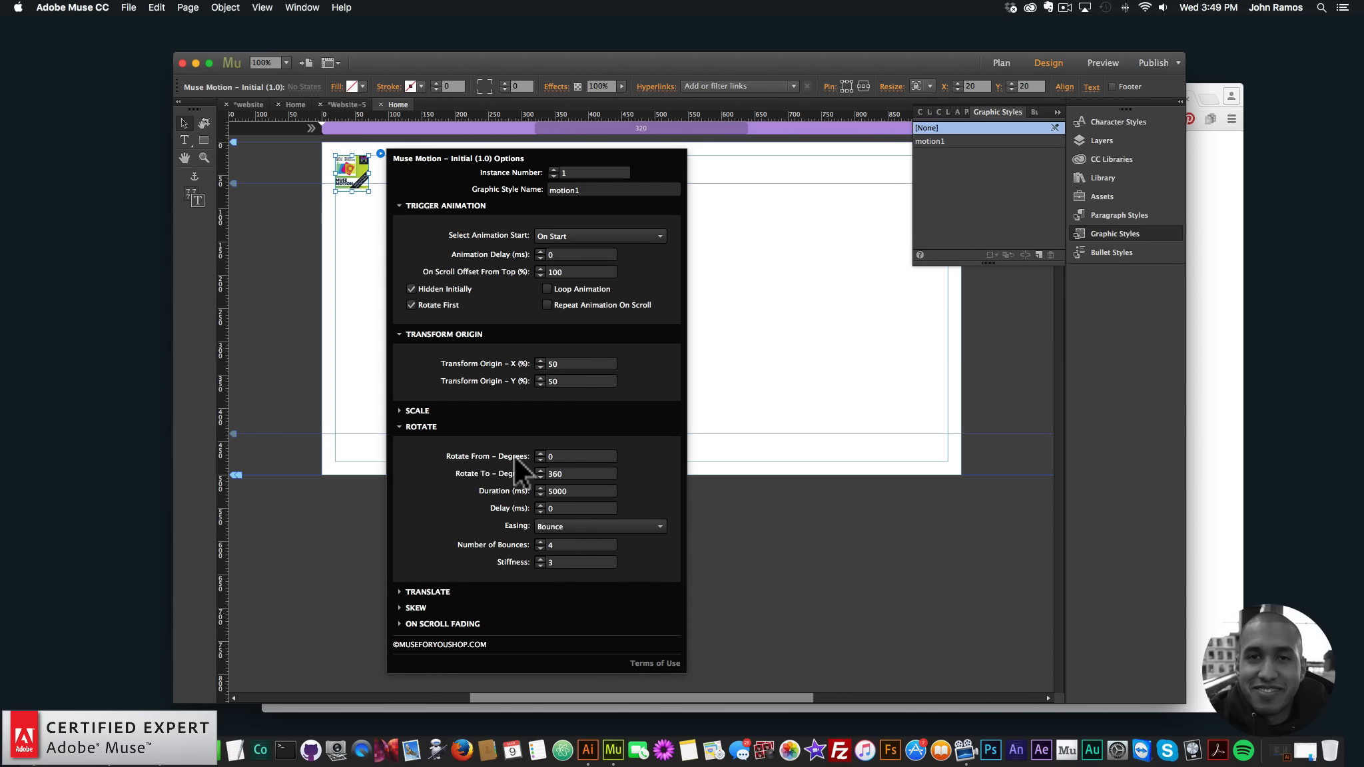
left_click(361, 280)
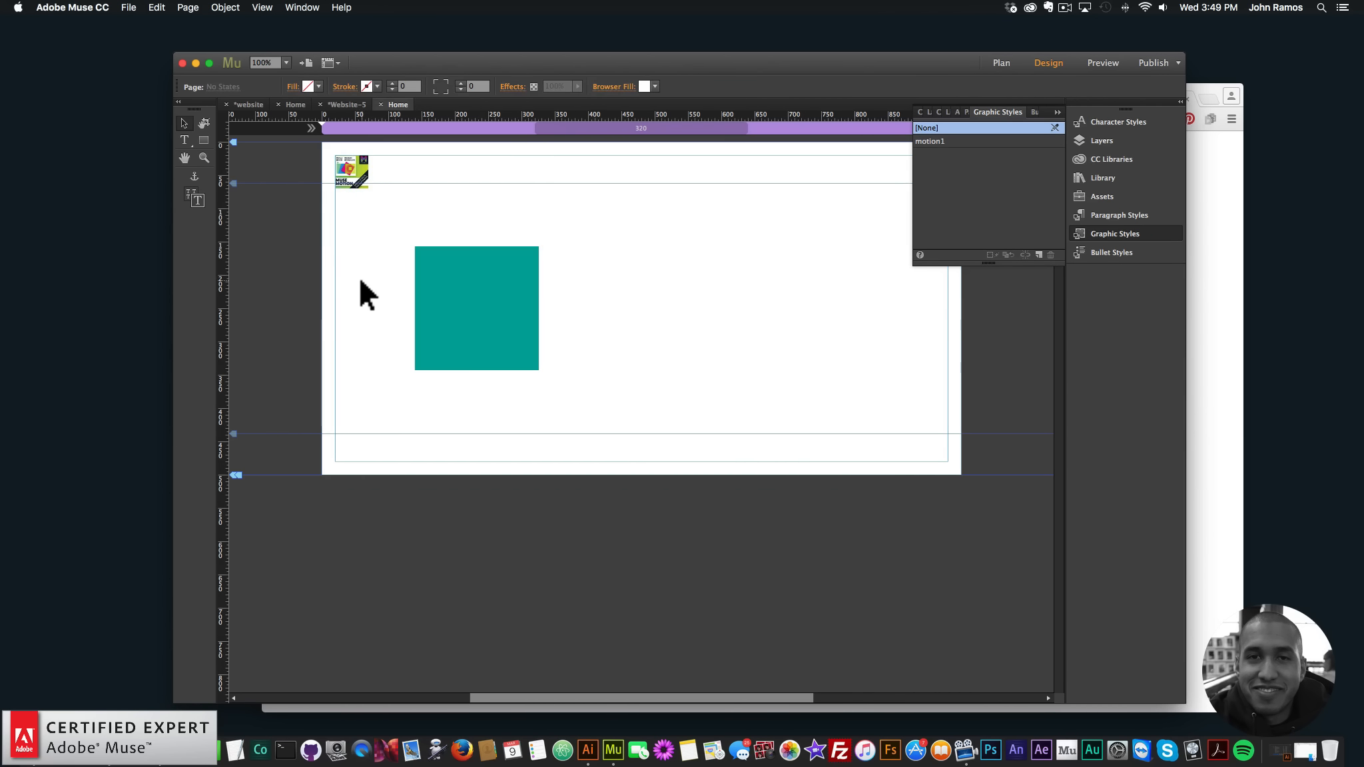
Step: Preview the page in Chrome to check the 5000 ms rotation, and return to Adobe Muse
left_click(133, 8)
left_click(192, 215)
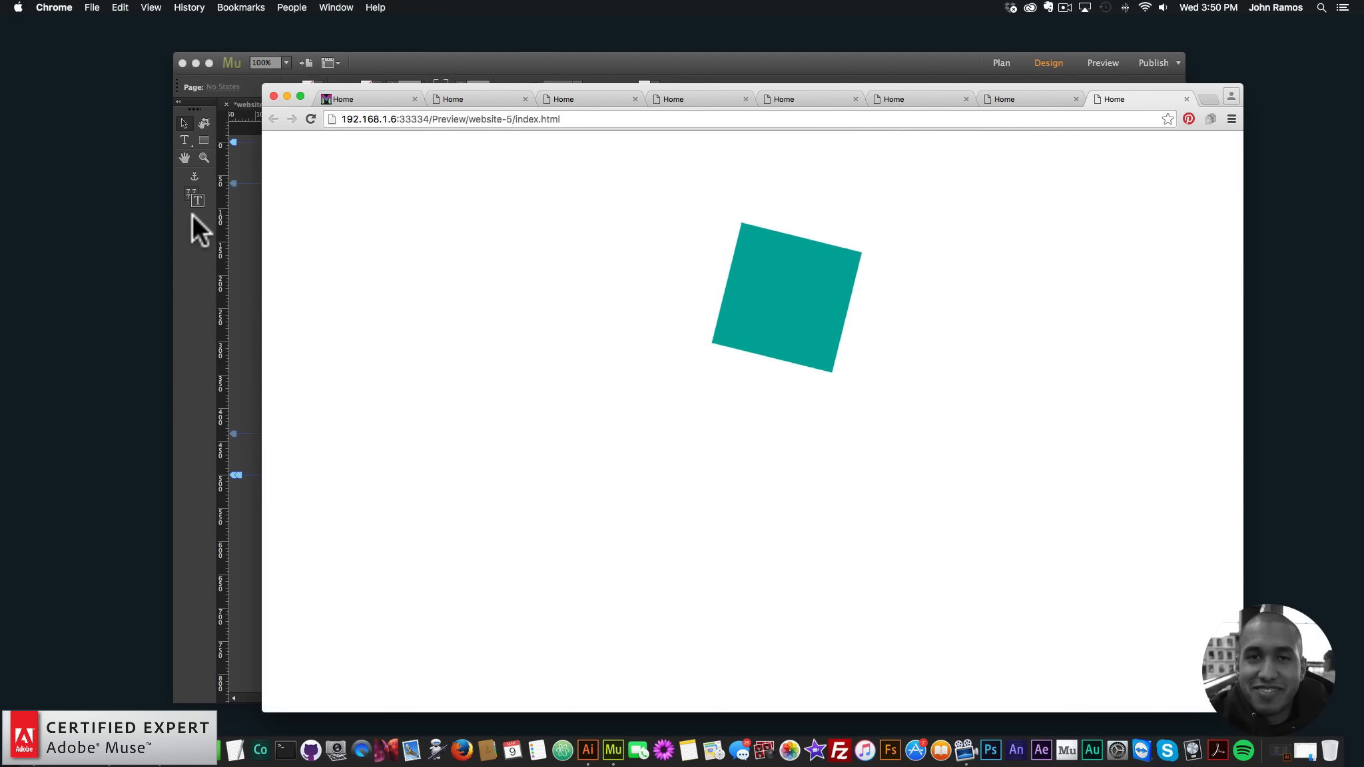
left_click(451, 73)
Step: Set Duration (ms) to 10000 in the Muse Motion widget's rotate options and close them
left_click(349, 167)
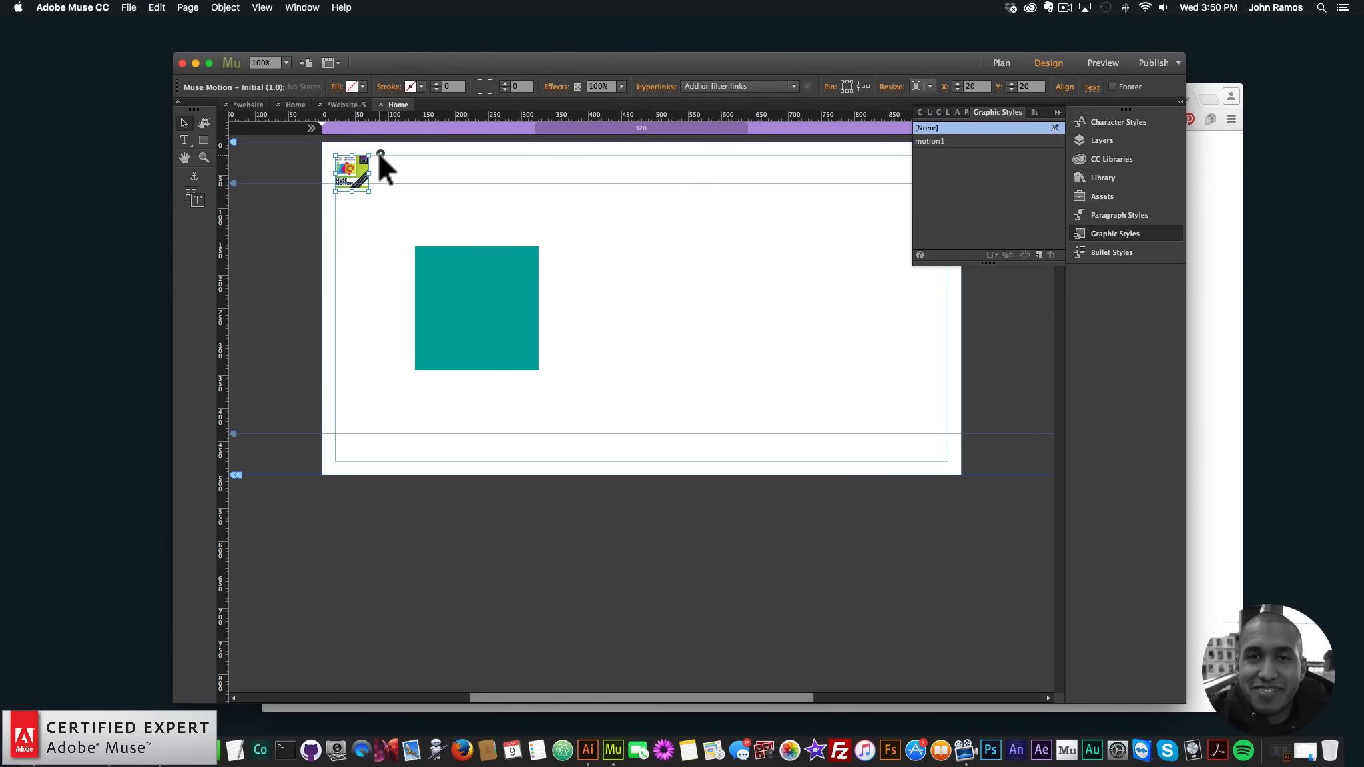
left_click(379, 153)
left_click(426, 427)
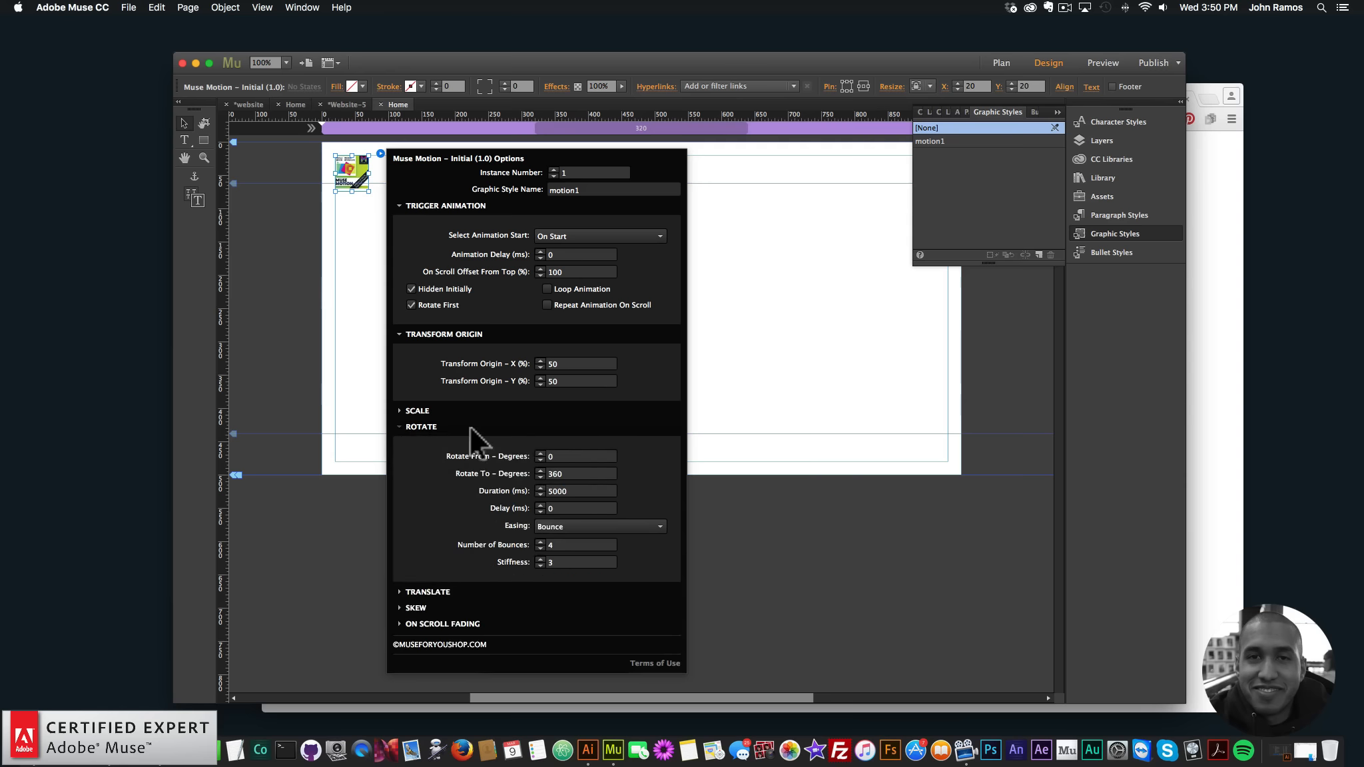
double_click(557, 490)
type("10000")
key("Return")
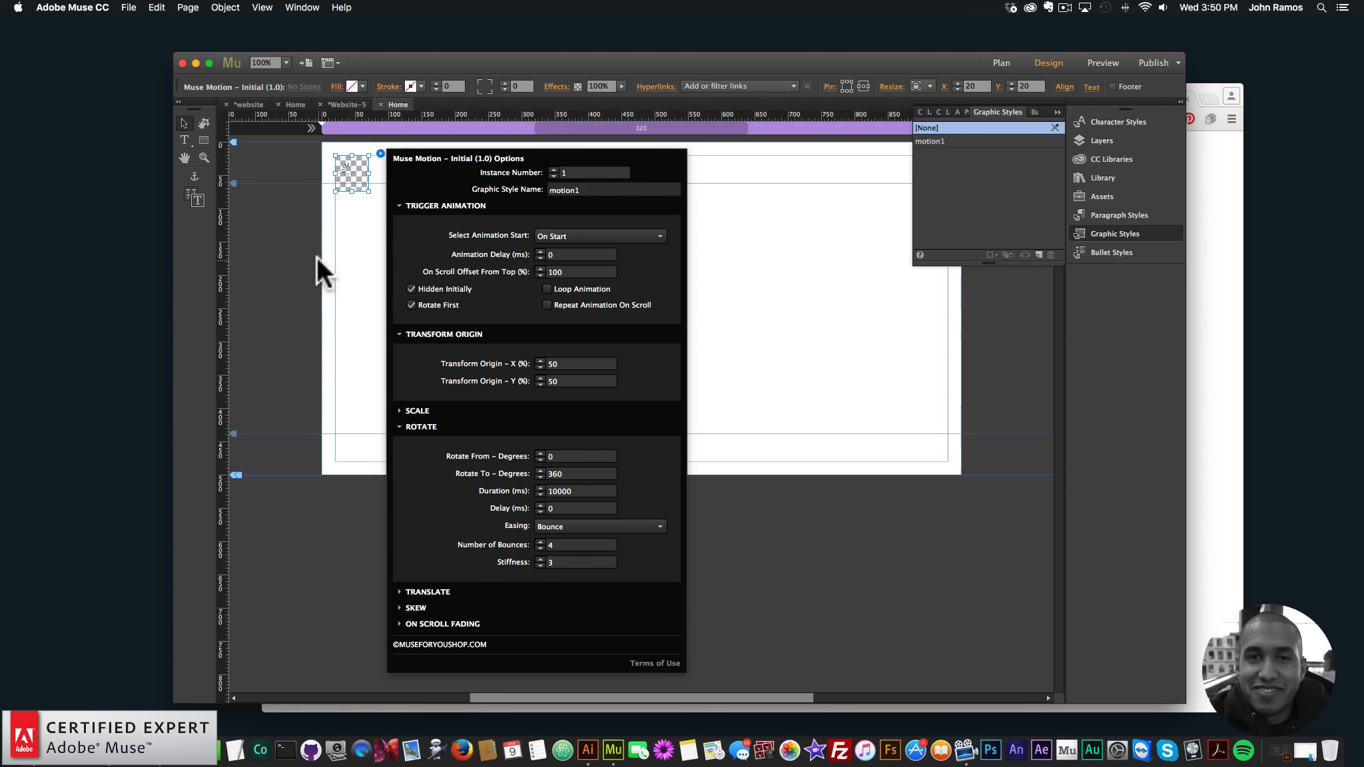
left_click(316, 257)
Step: Preview the page in Chrome to check the 10000 ms rotation, and return to Adobe Muse
left_click(128, 8)
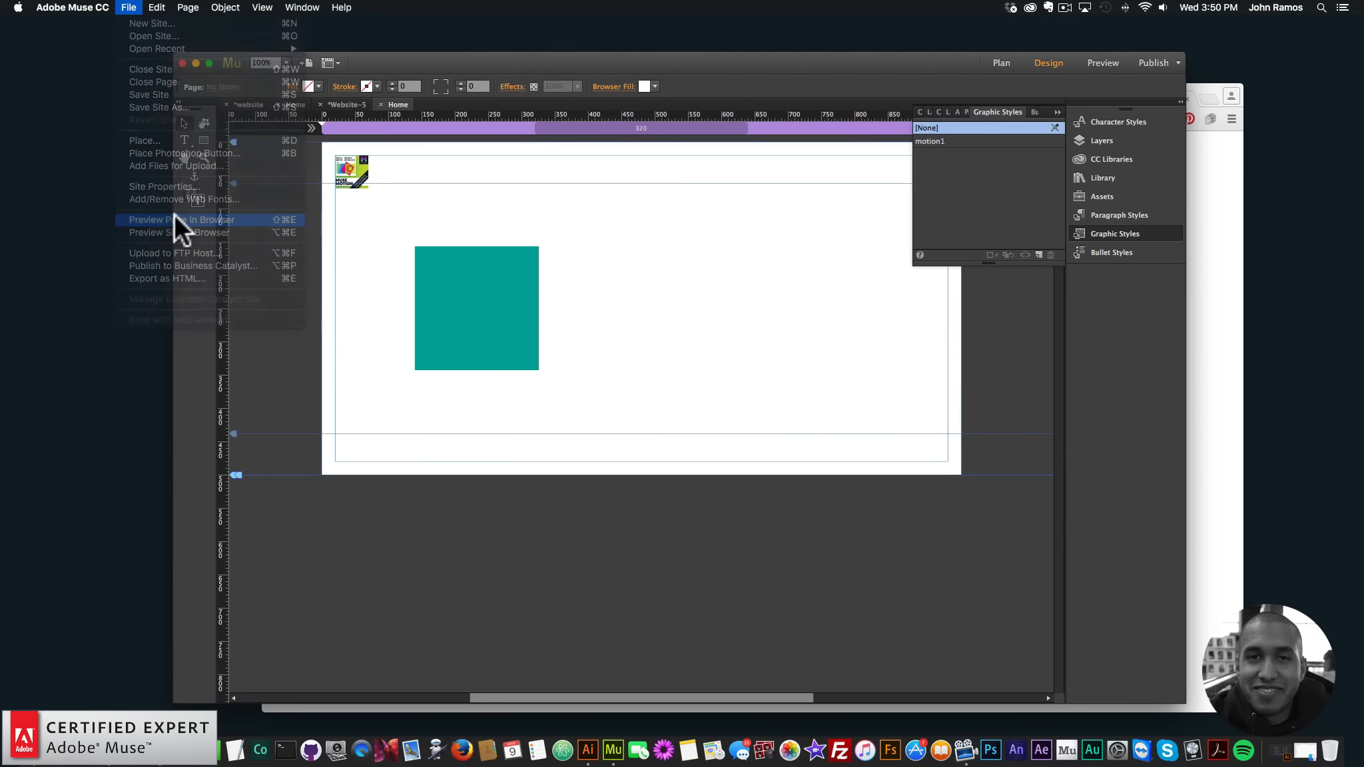
left_click(174, 220)
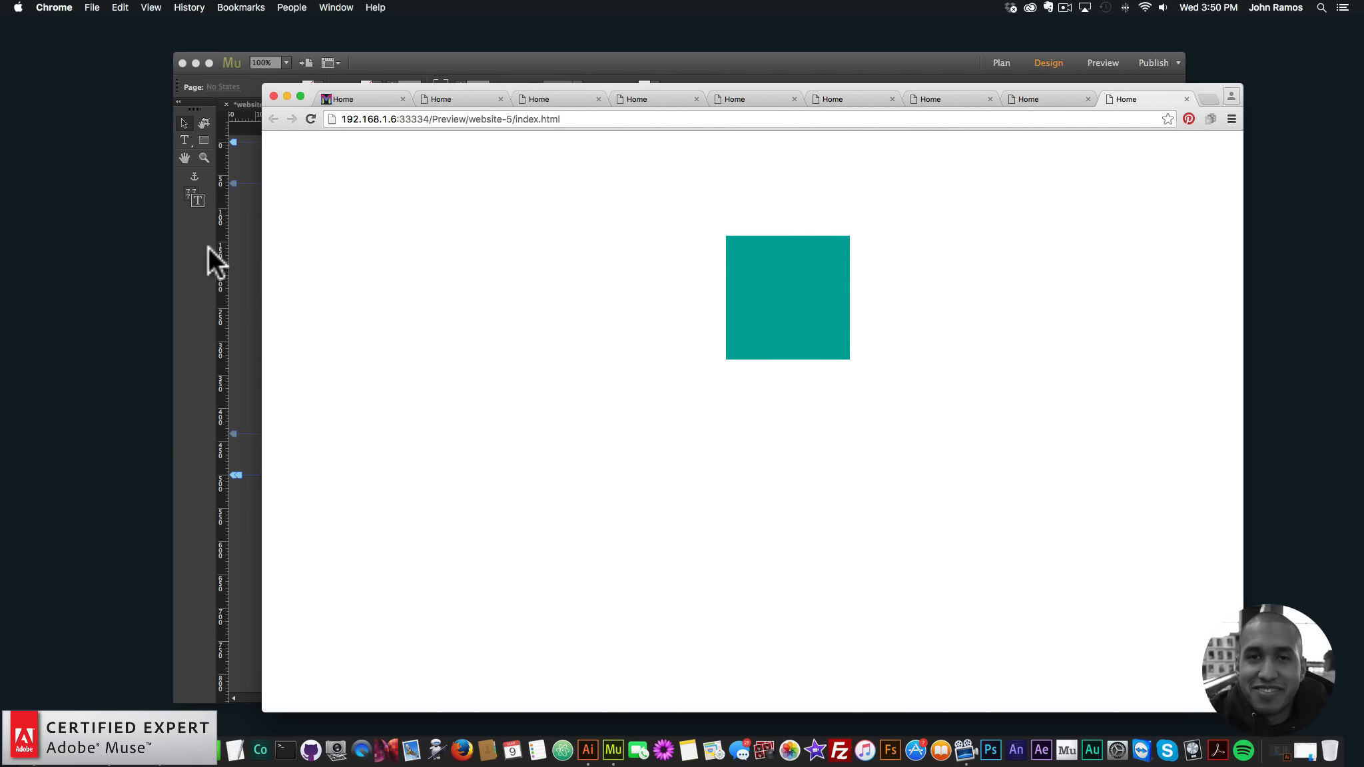
left_click(212, 297)
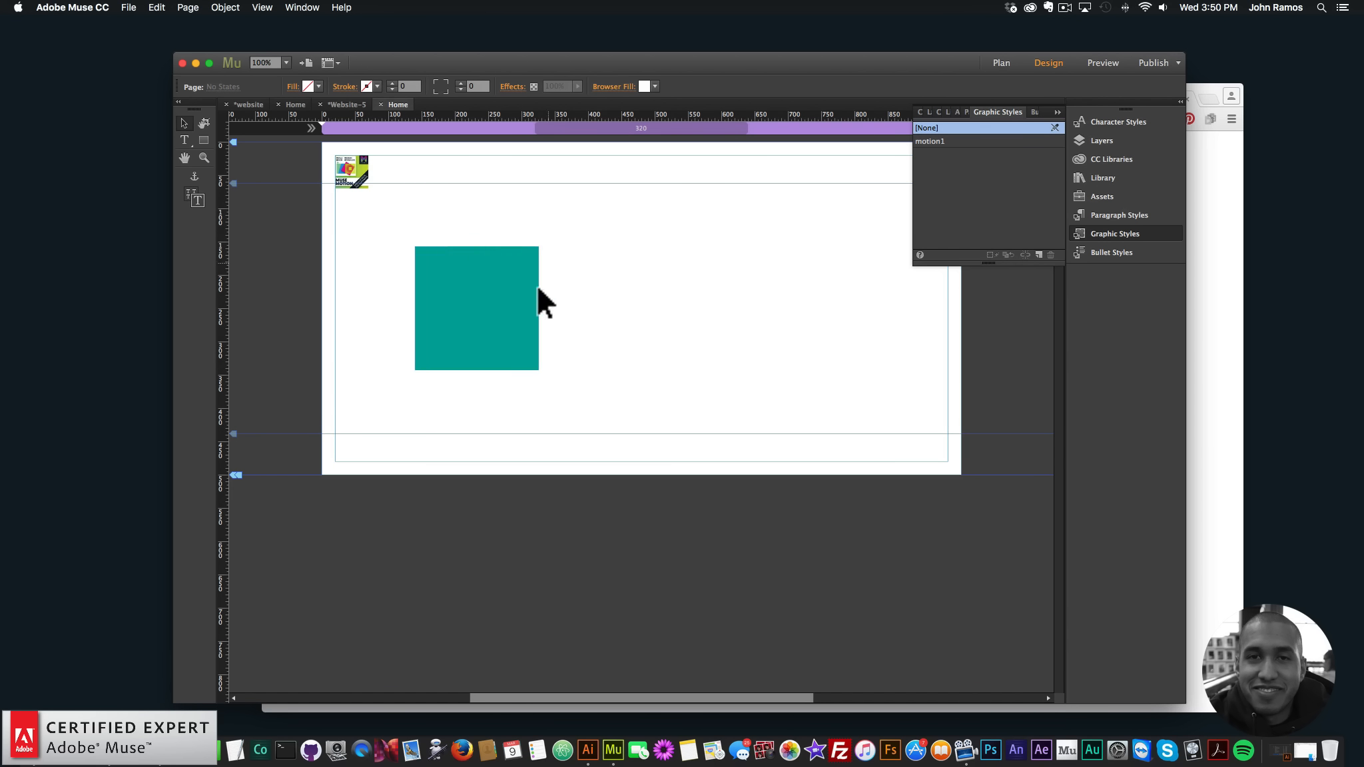
Step: Toggle Hidden Initially off and back on, set Animation Delay (ms) to 2000 in the Muse Motion widget's options, and close them
left_click(360, 169)
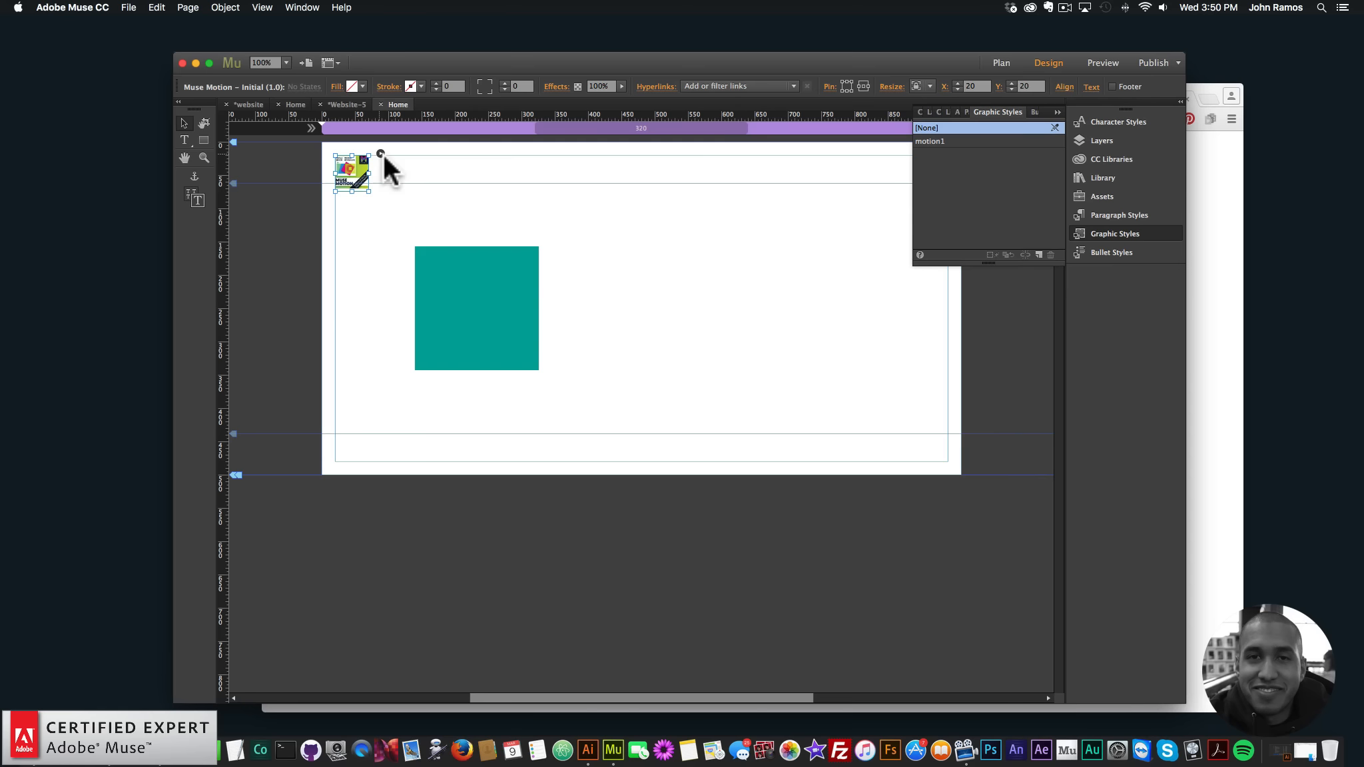
left_click(380, 154)
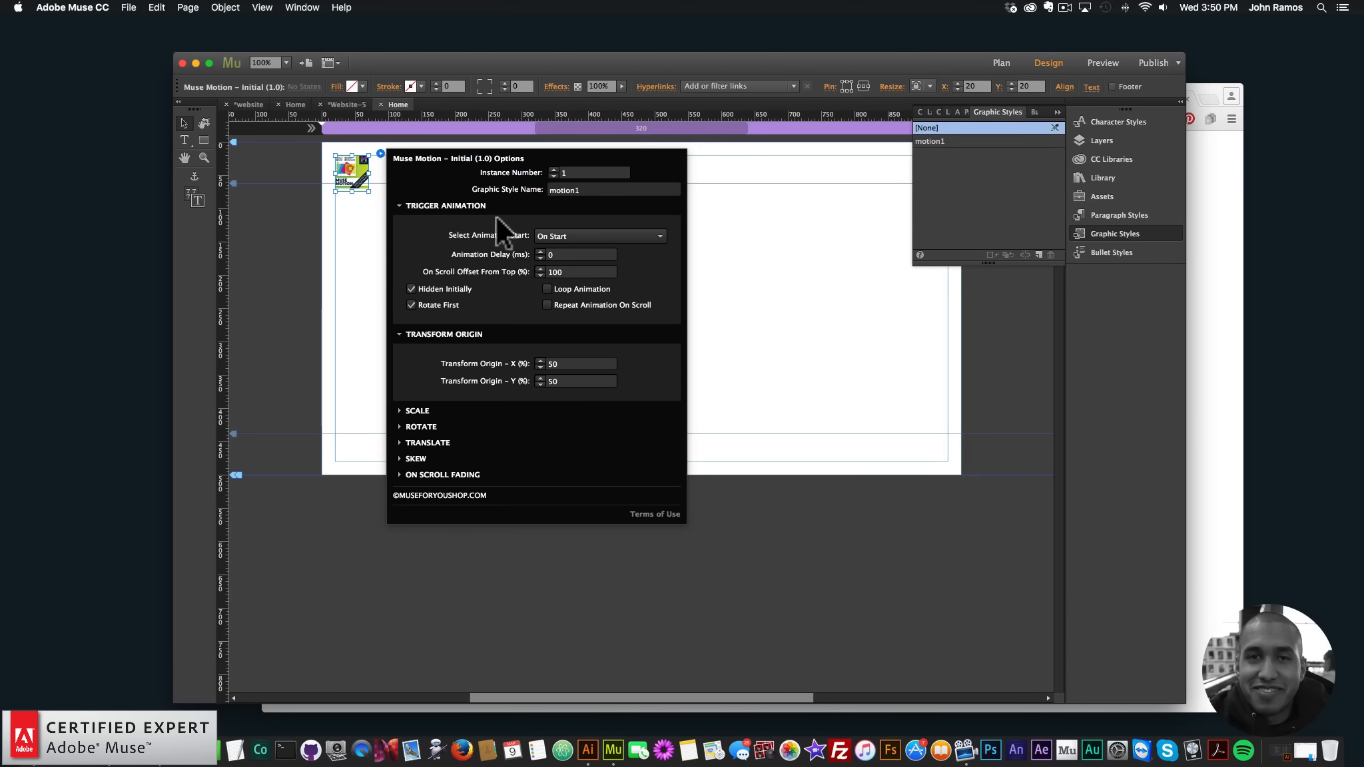
left_click(411, 288)
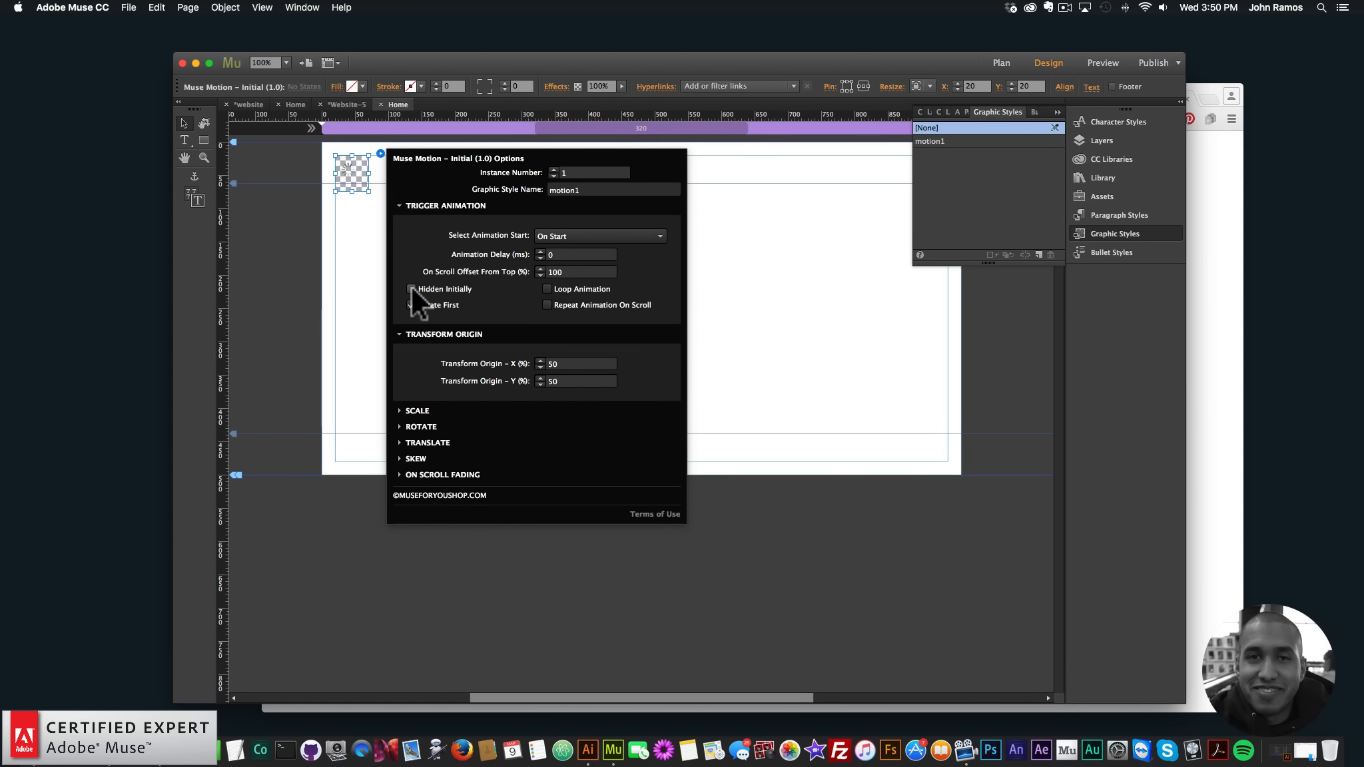
left_click(411, 288)
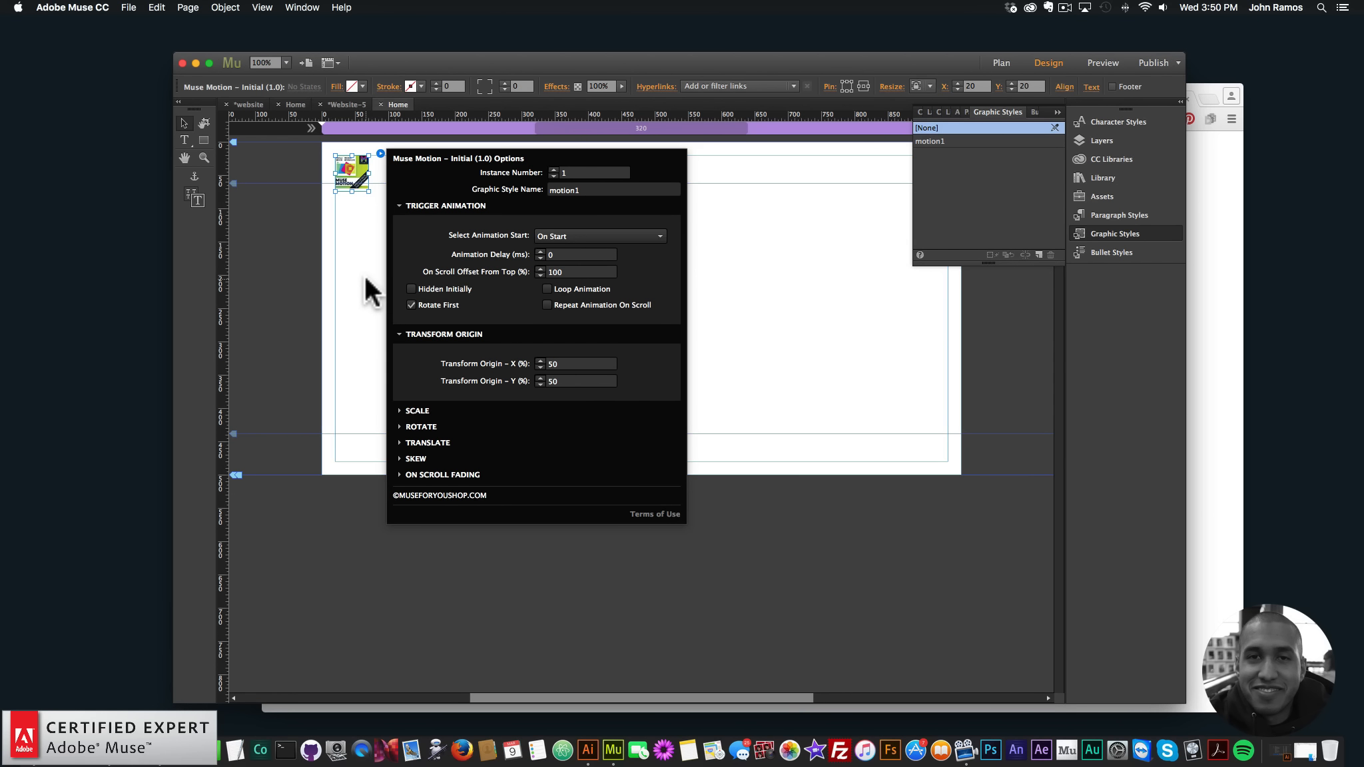
left_click(413, 287)
left_click(573, 254)
type("0")
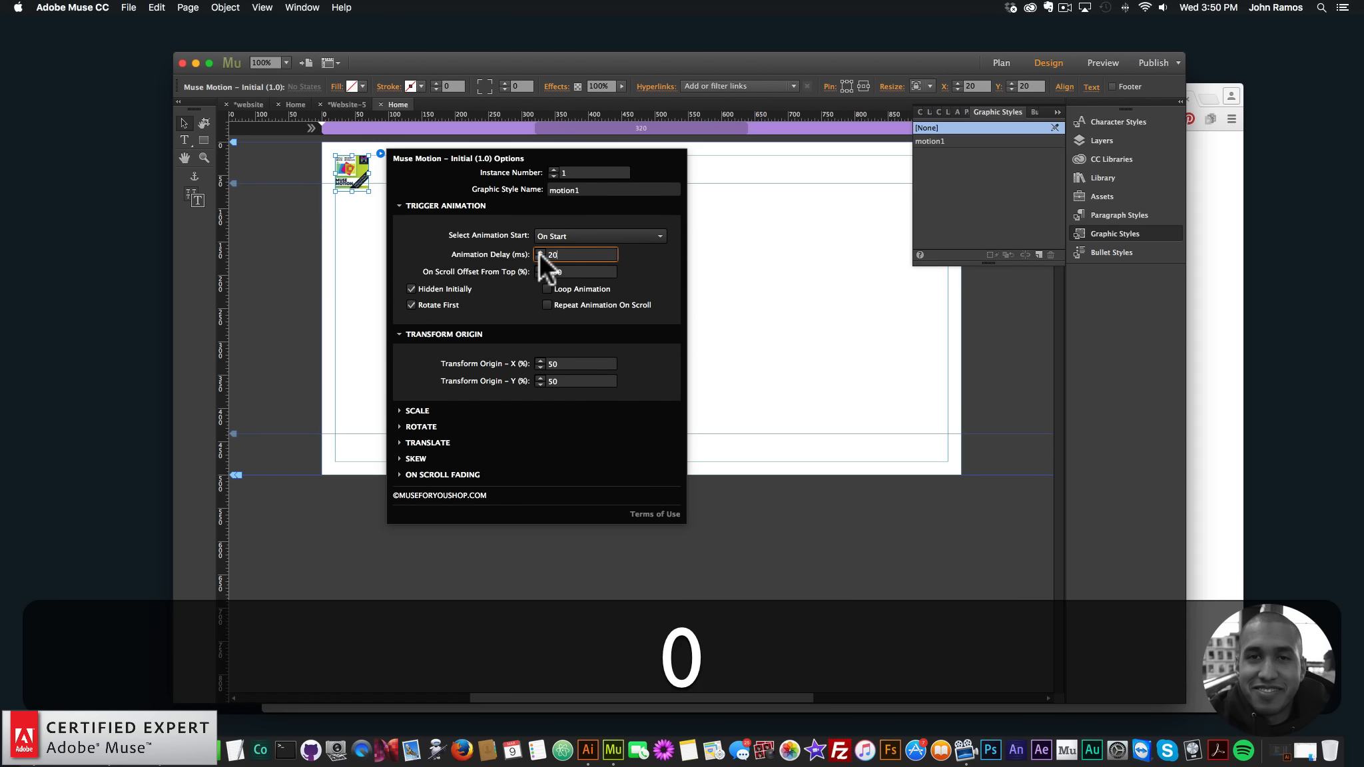
key("Return")
left_click(366, 243)
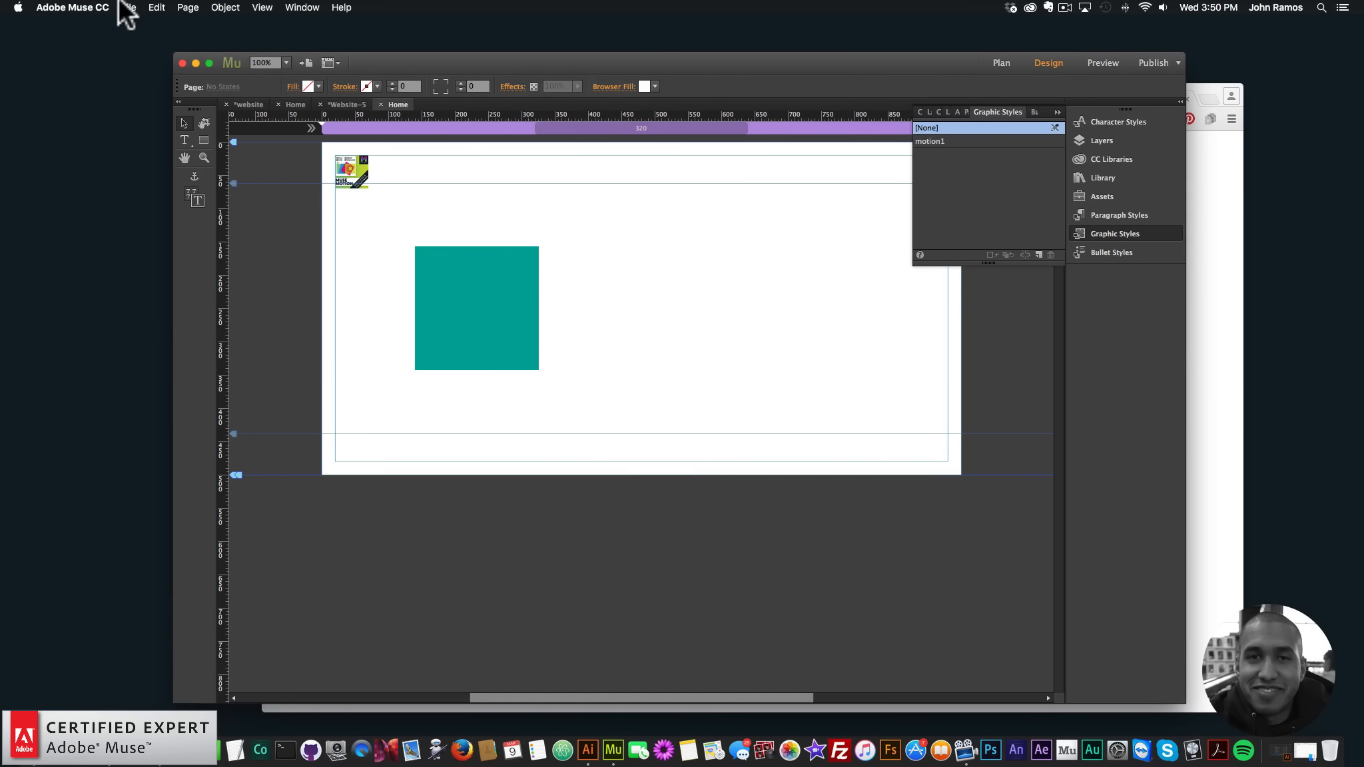
Step: Preview the page in Chrome to check the 2000 ms animation delay, and return to Adobe Muse
left_click(129, 7)
left_click(185, 216)
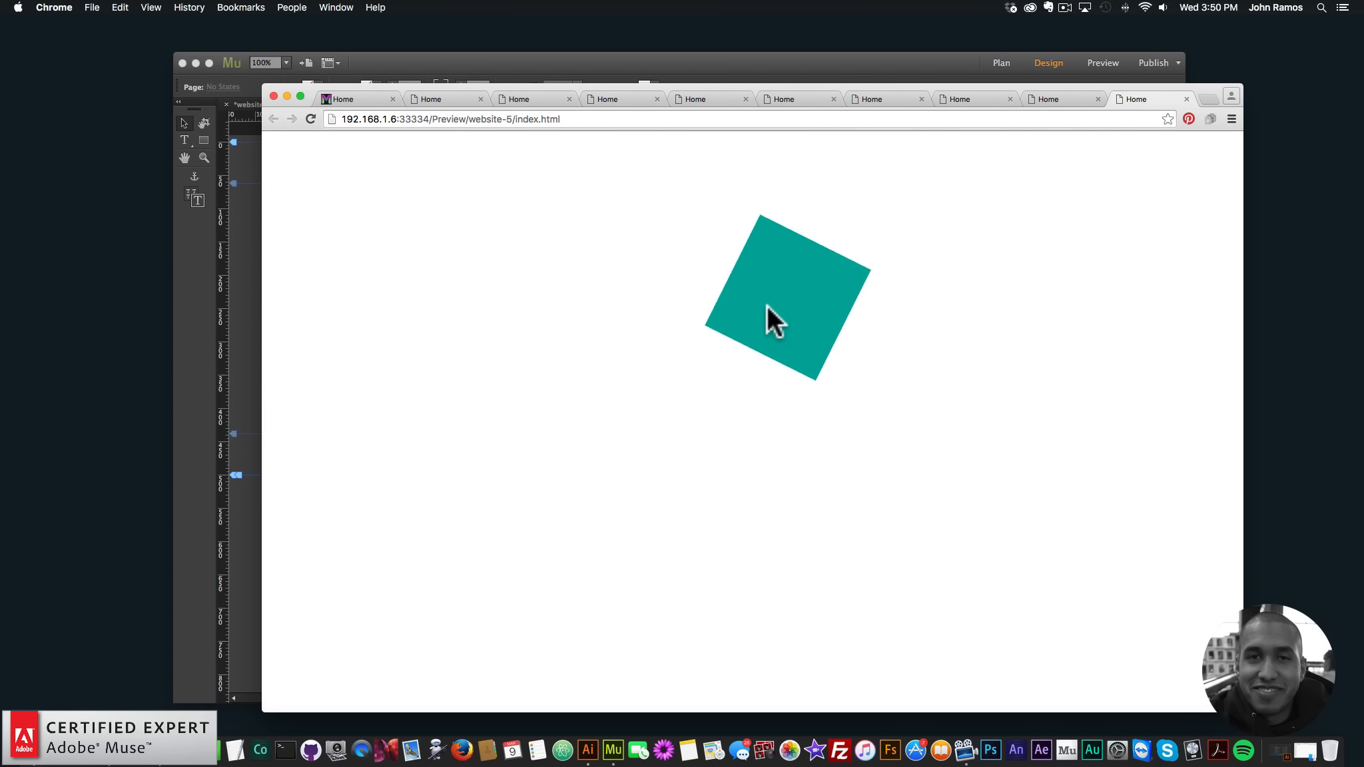
left_click(763, 64)
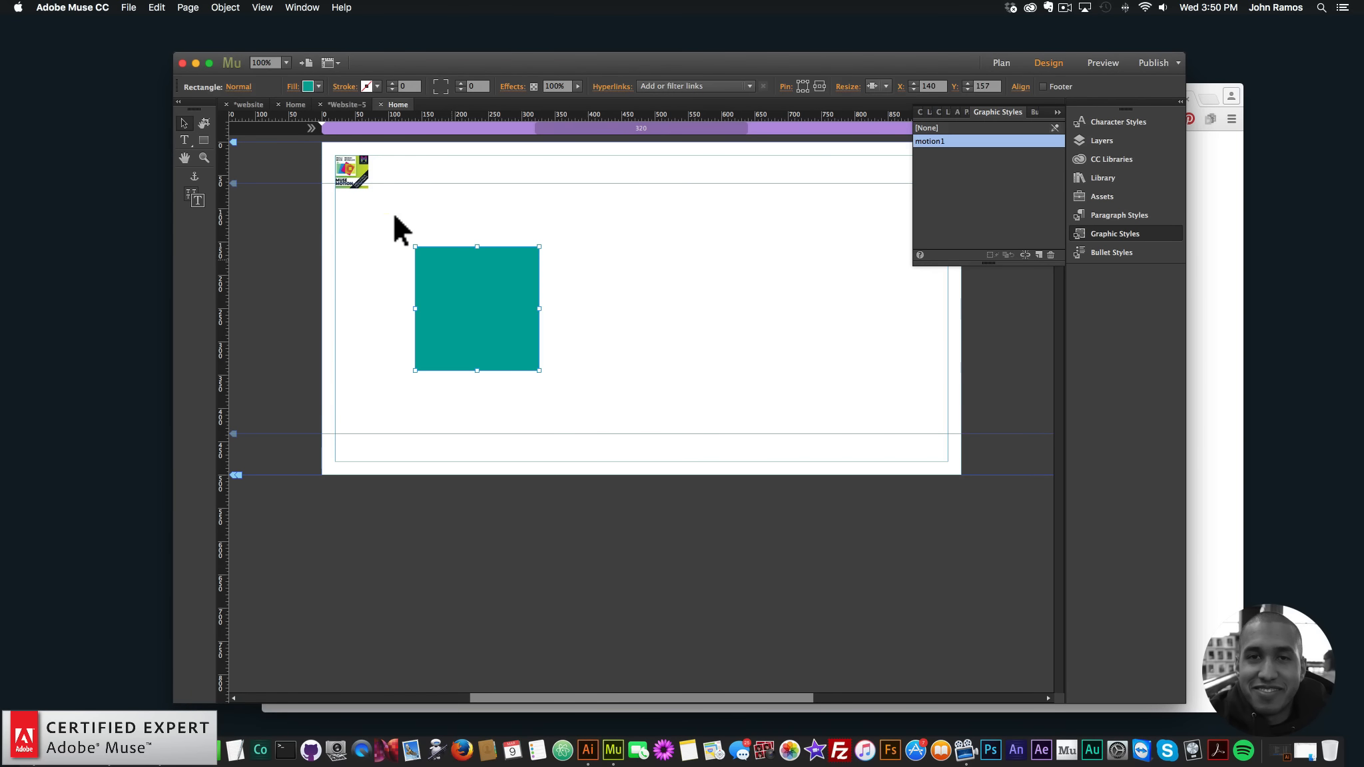
Step: Examine the Rotate First and Transform Origin settings in the Muse Motion widget's options, and close them
left_click(366, 169)
left_click(381, 154)
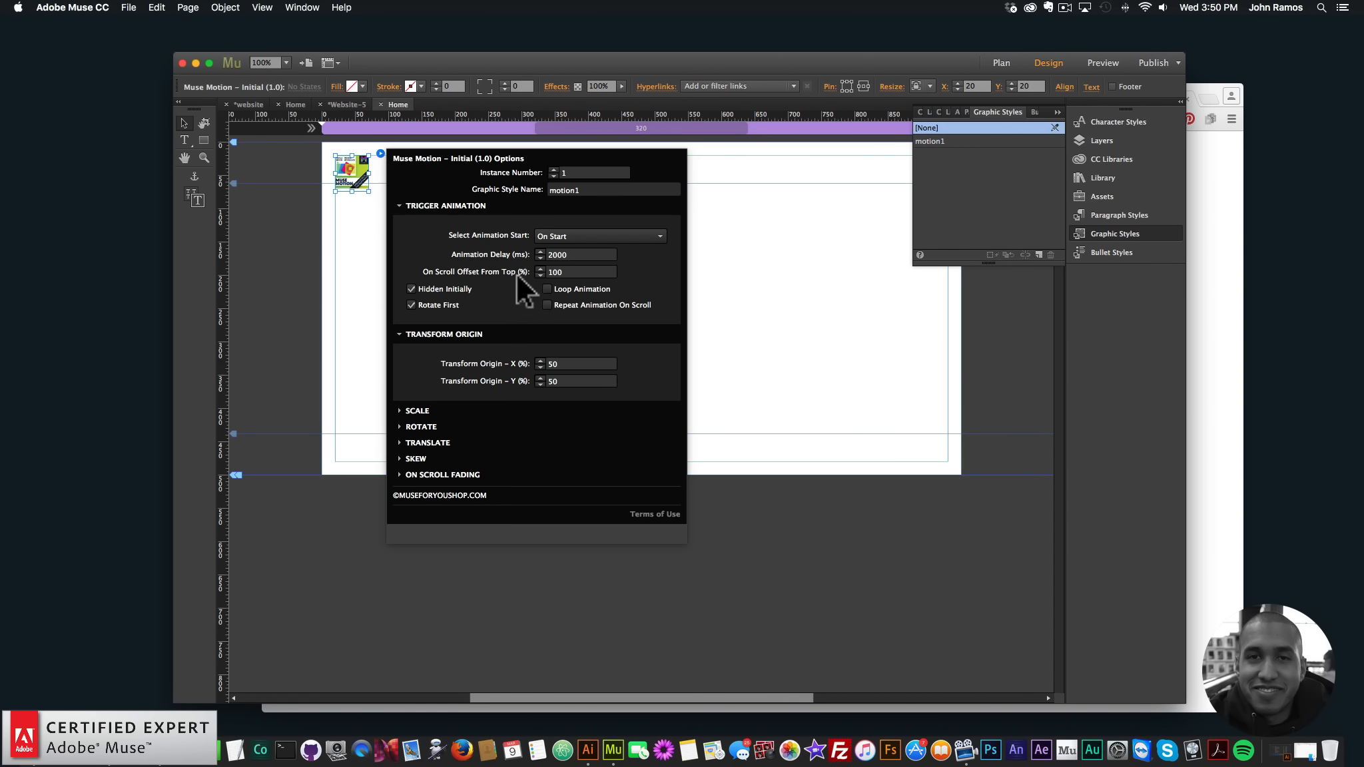
left_click(410, 305)
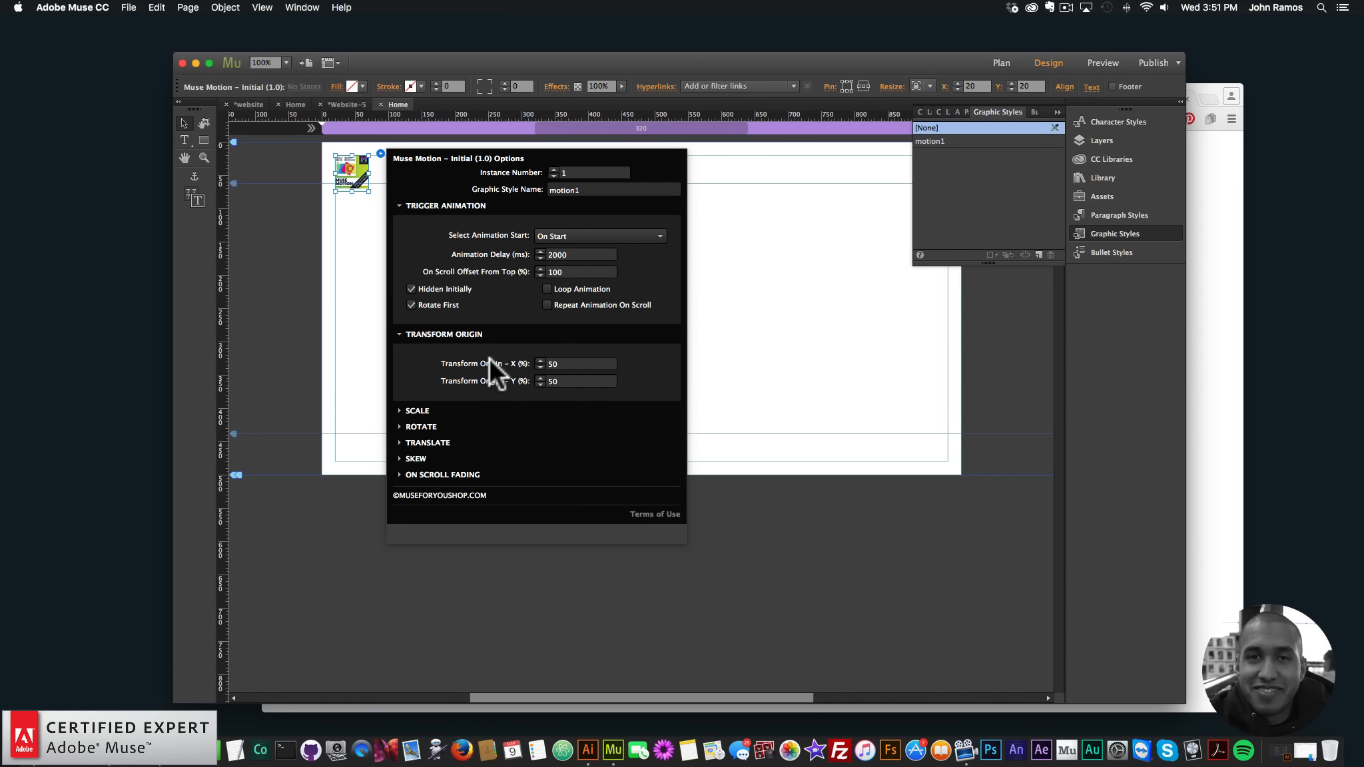
left_click(714, 331)
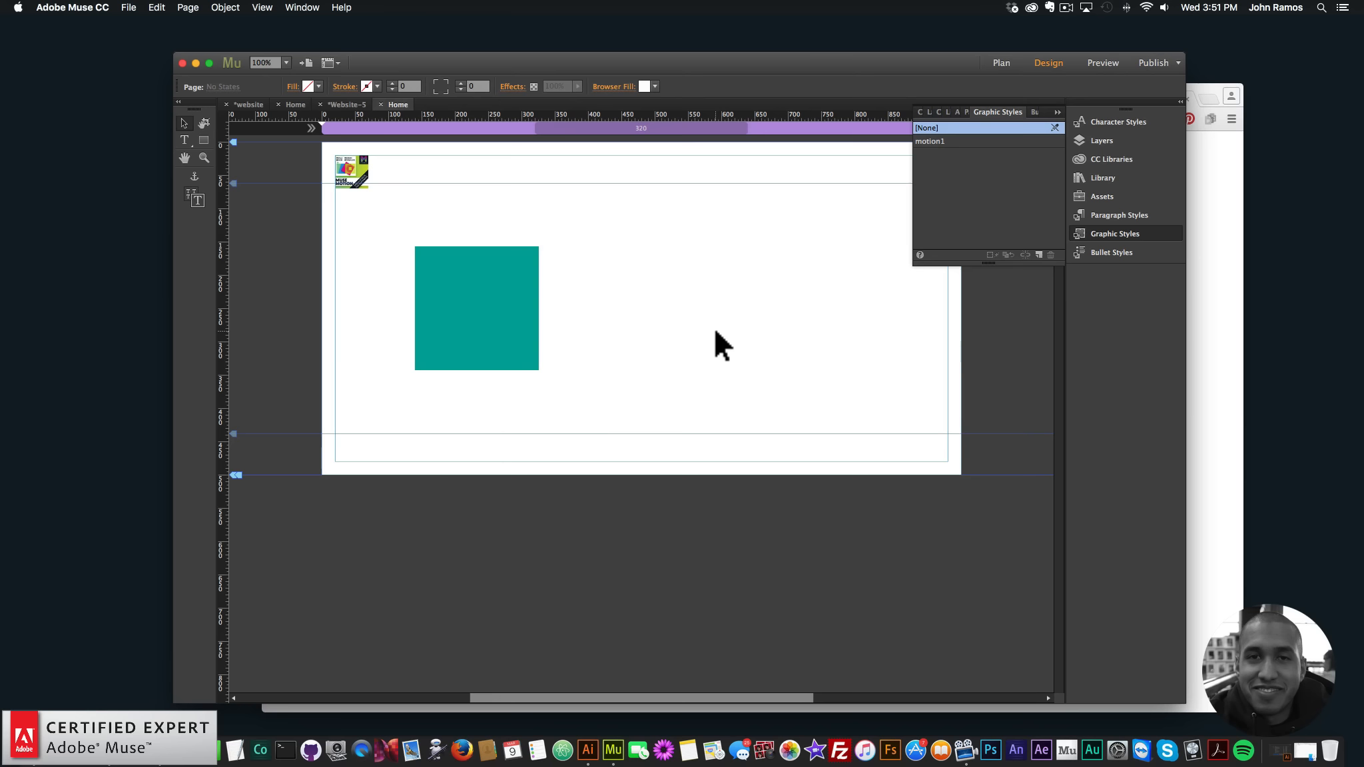
Step: Switch to the other open site's Home page with the finished Muse Motion cat illustration
left_click(995, 62)
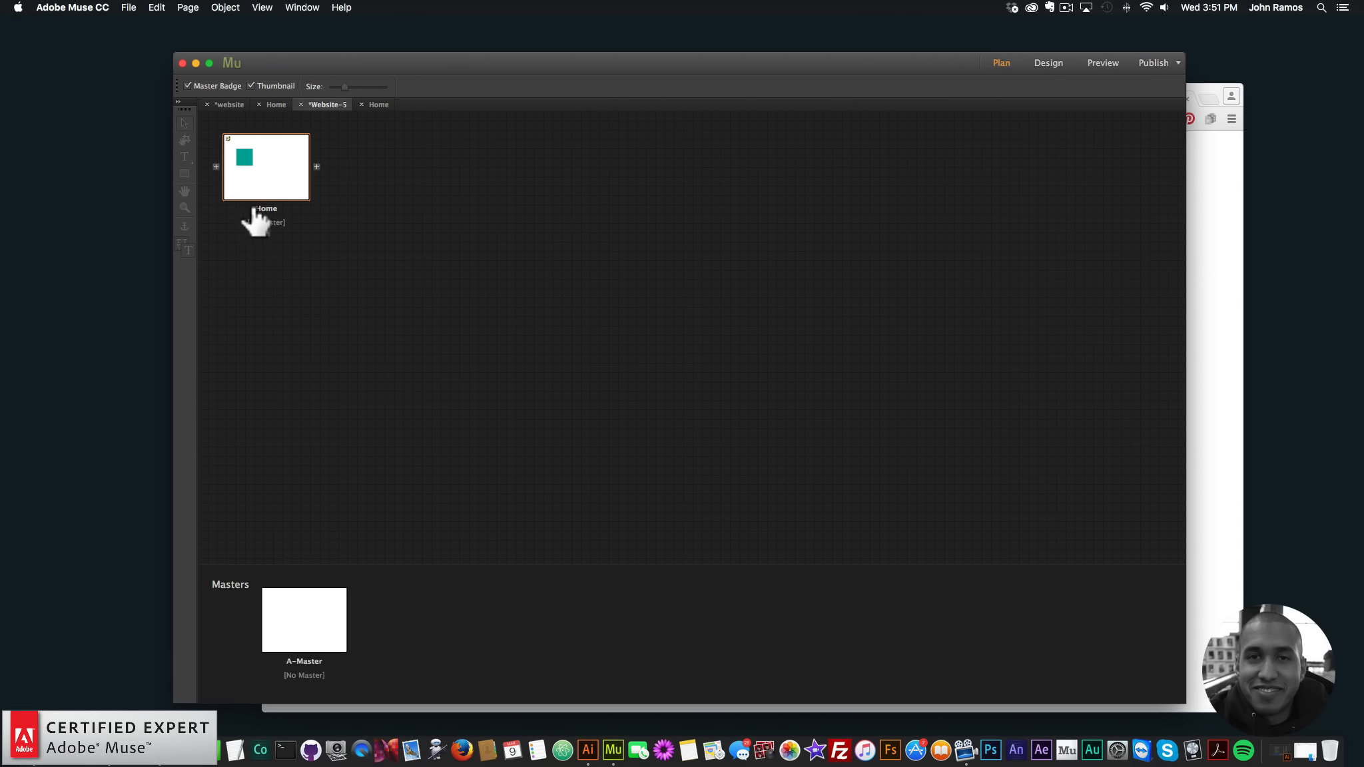
left_click(251, 105)
double_click(269, 165)
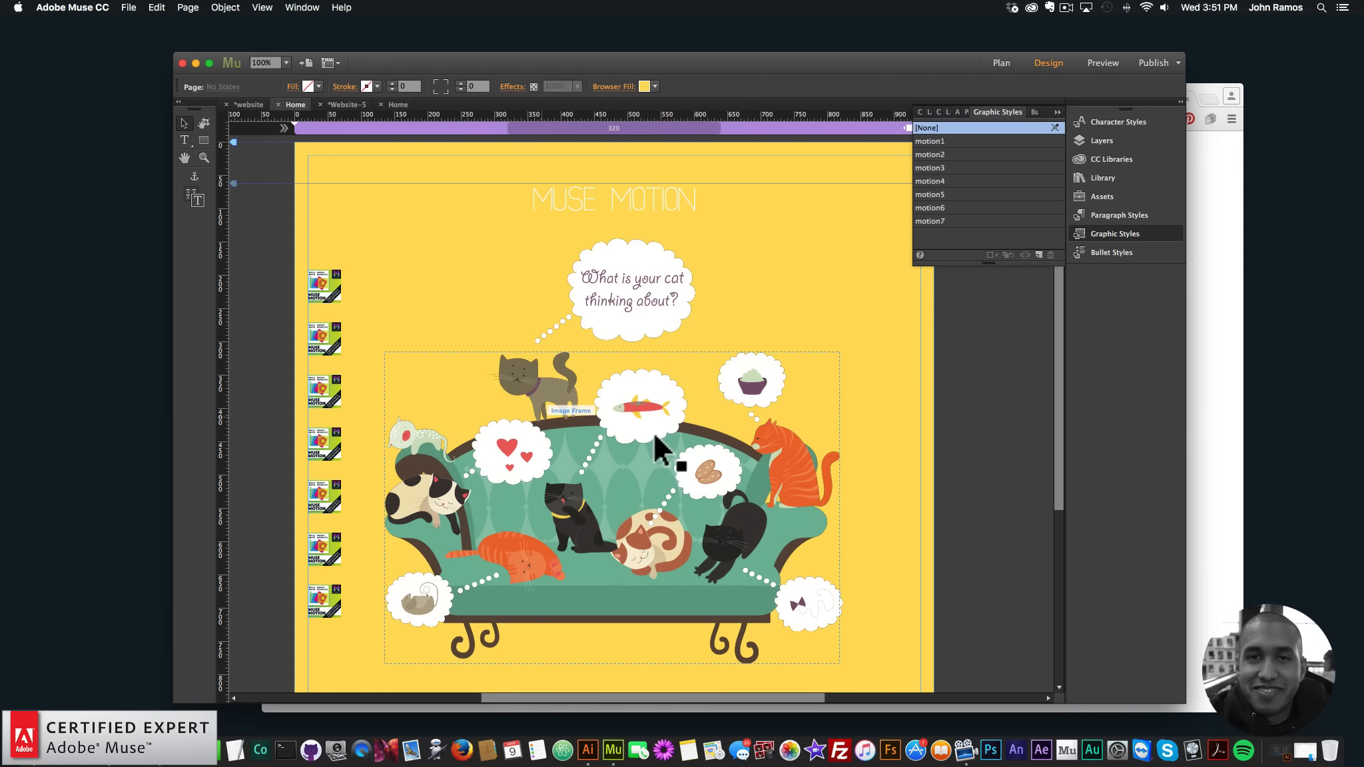
Step: Create a new site with the default settings and open its Home page for design
left_click(129, 8)
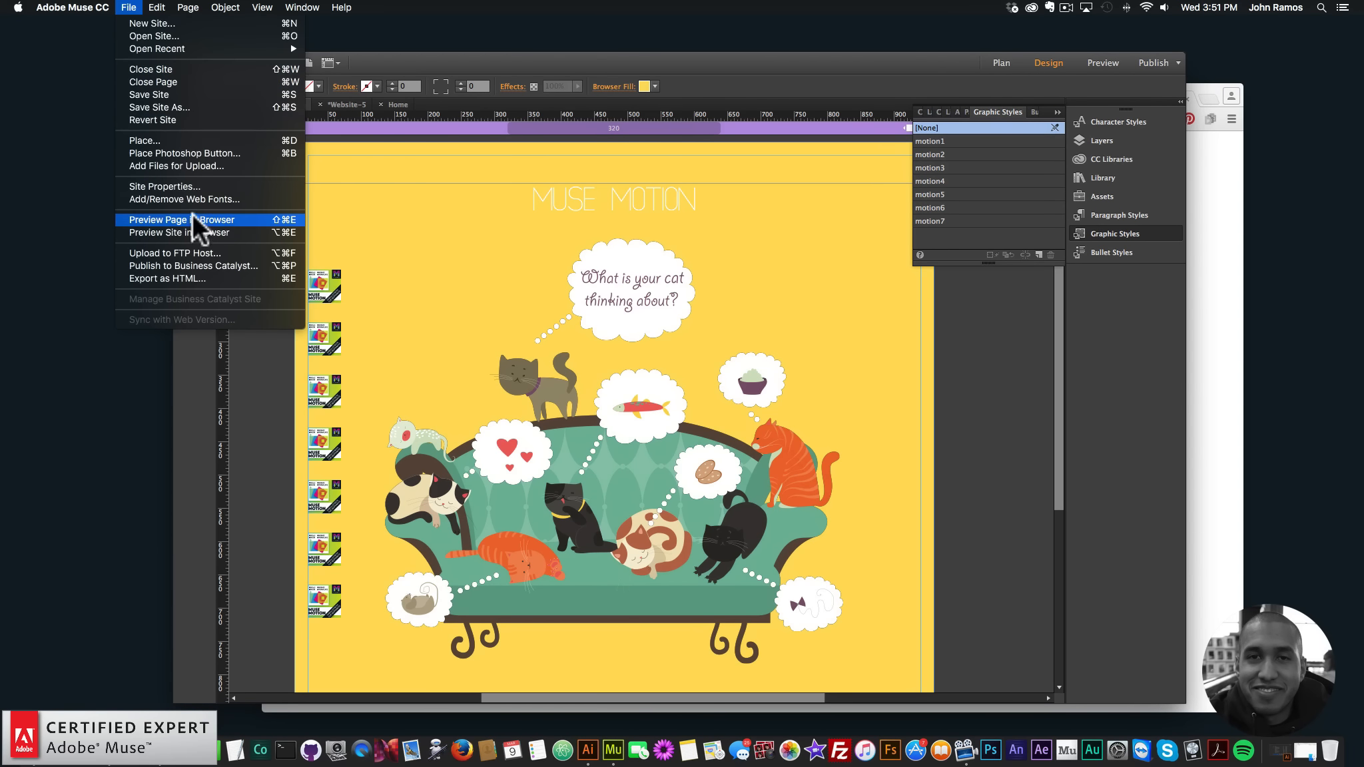
left_click(144, 21)
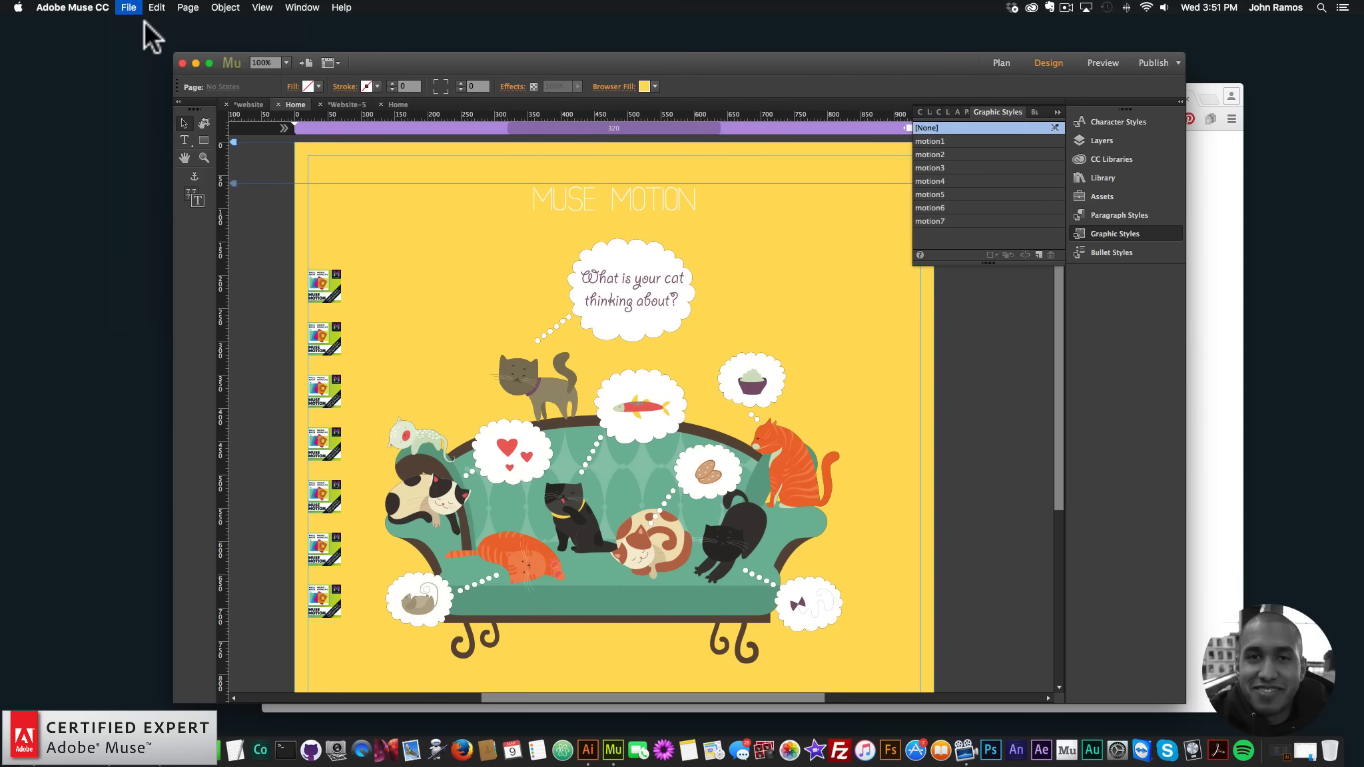
left_click(762, 408)
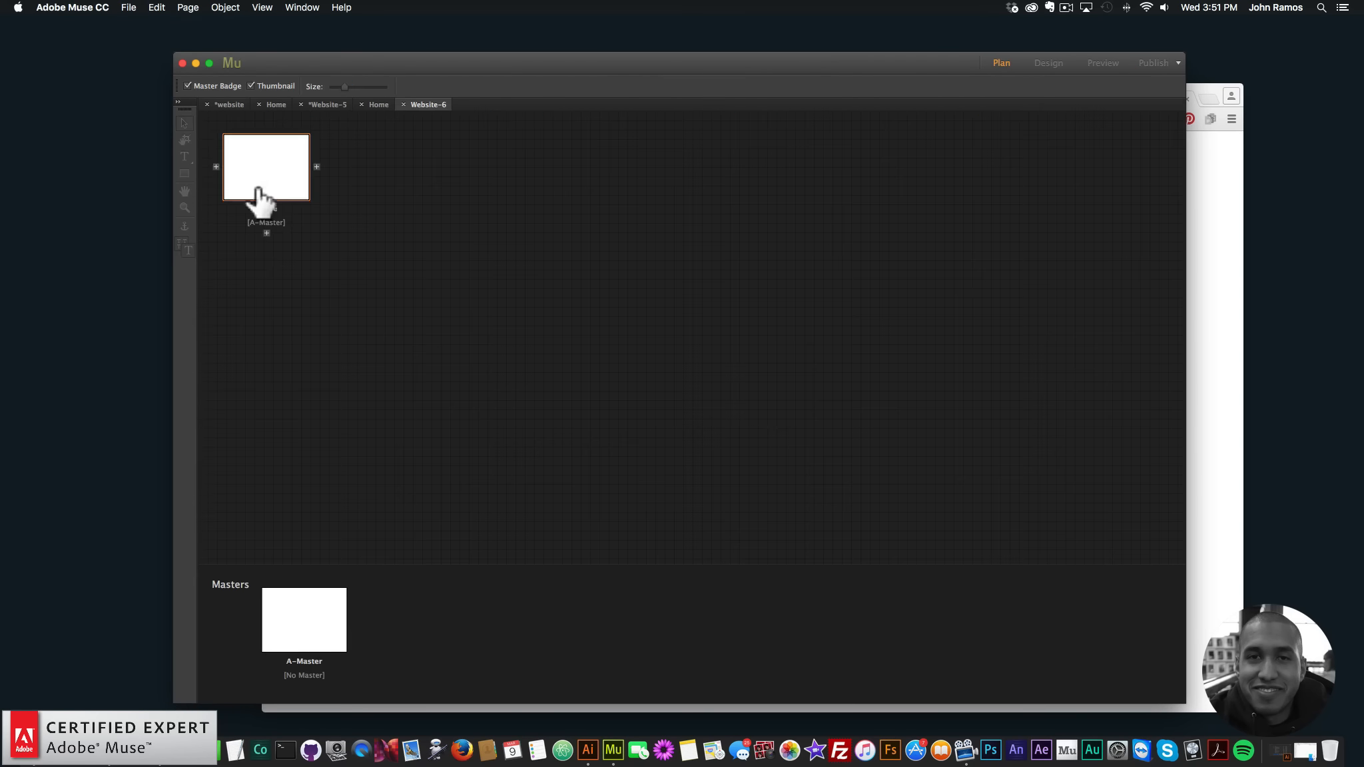
double_click(273, 172)
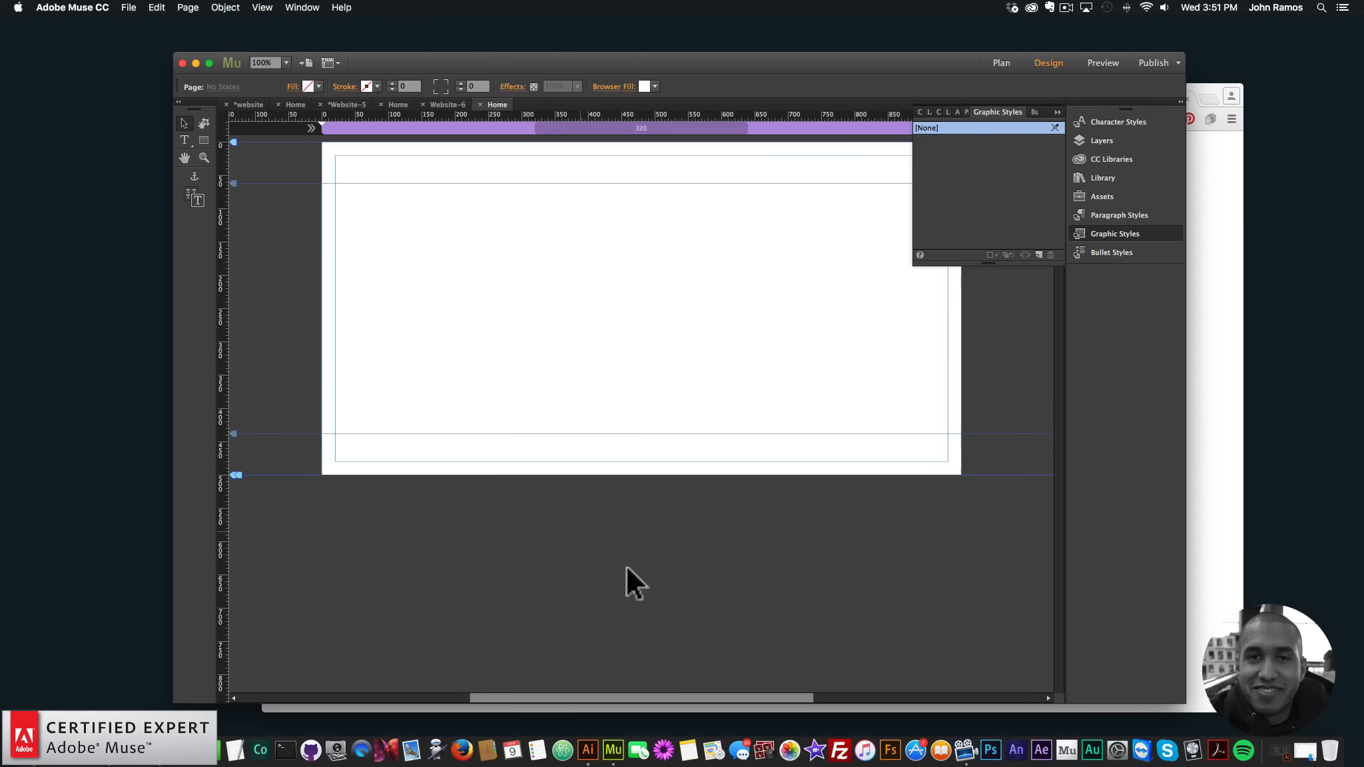
Step: Switch to Finder and open 51_Q1Qx.eps from the Dollarphotoclub_103855995 folder in Adobe Illustrator
left_click(1305, 750)
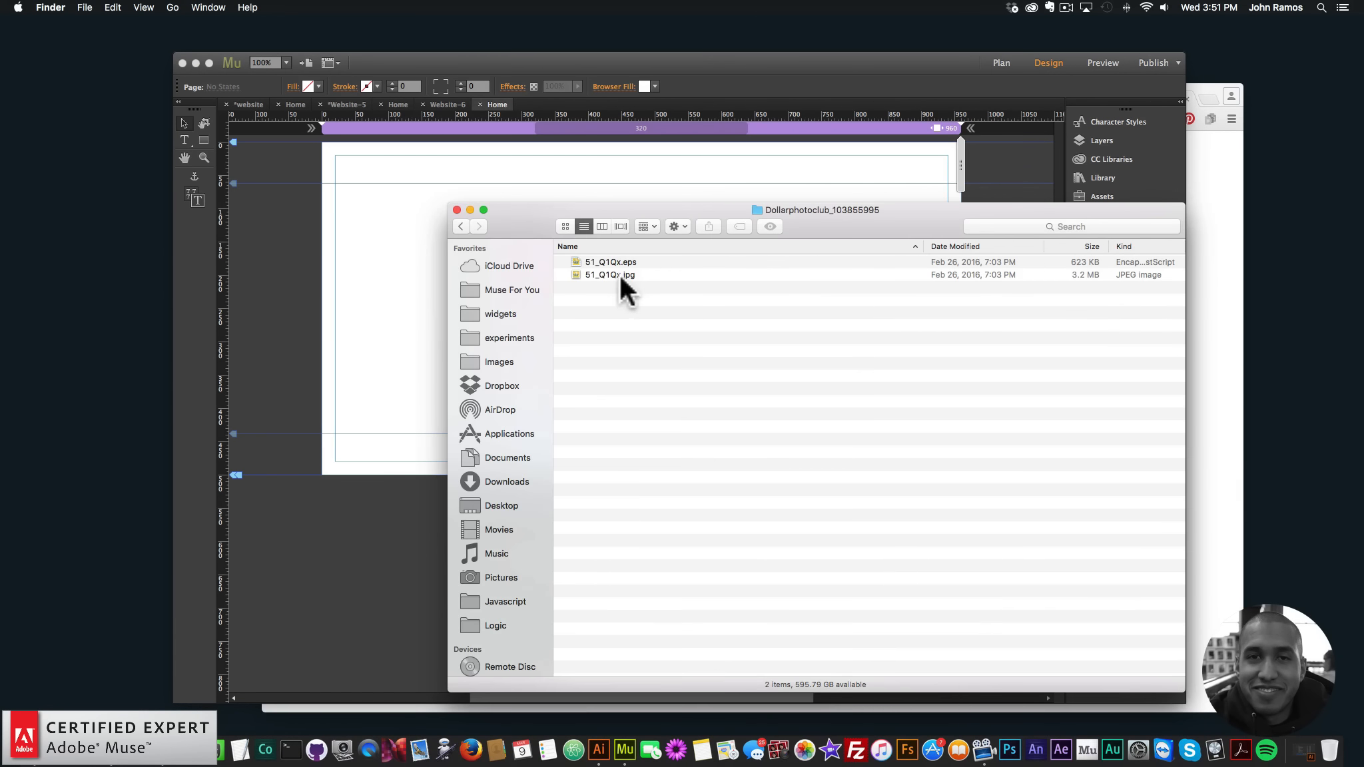
left_click(608, 263)
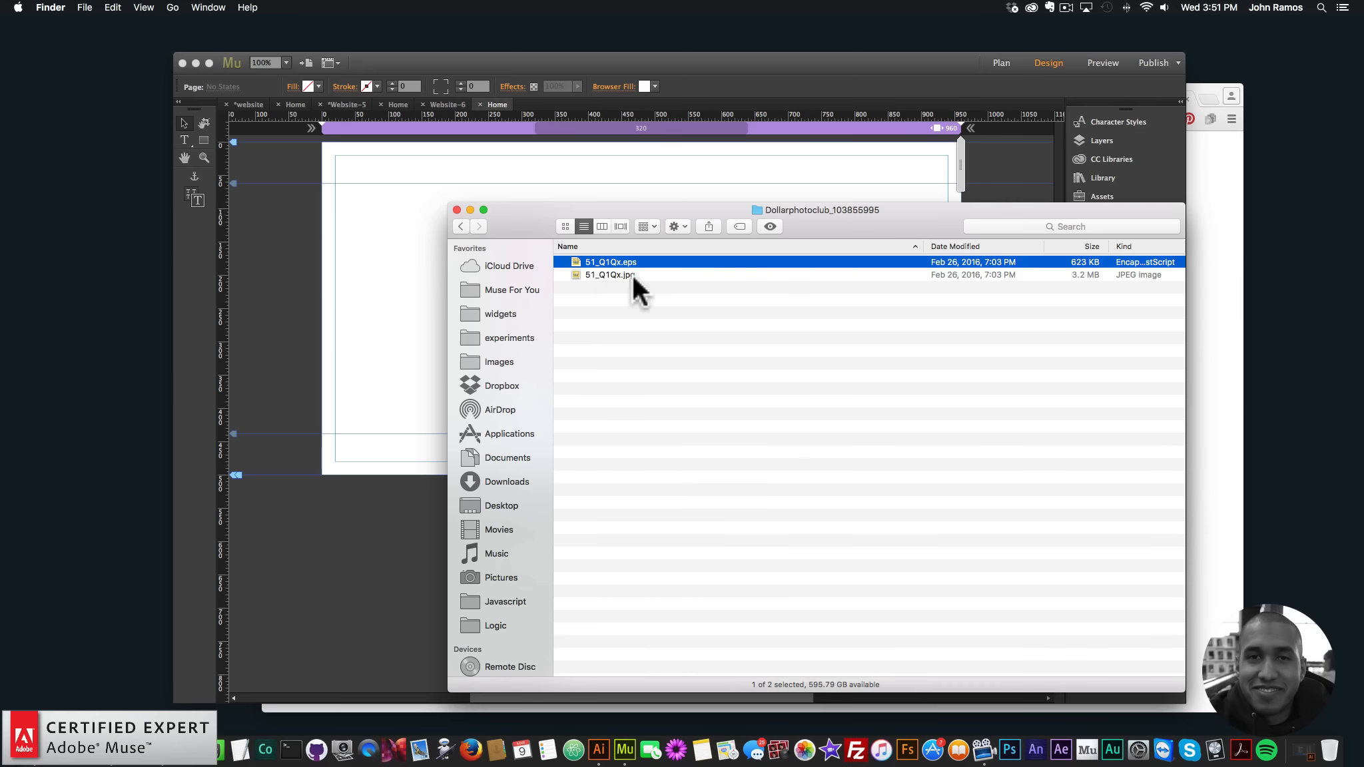
right_click(599, 259)
mouse_move(626, 278)
left_click(816, 325)
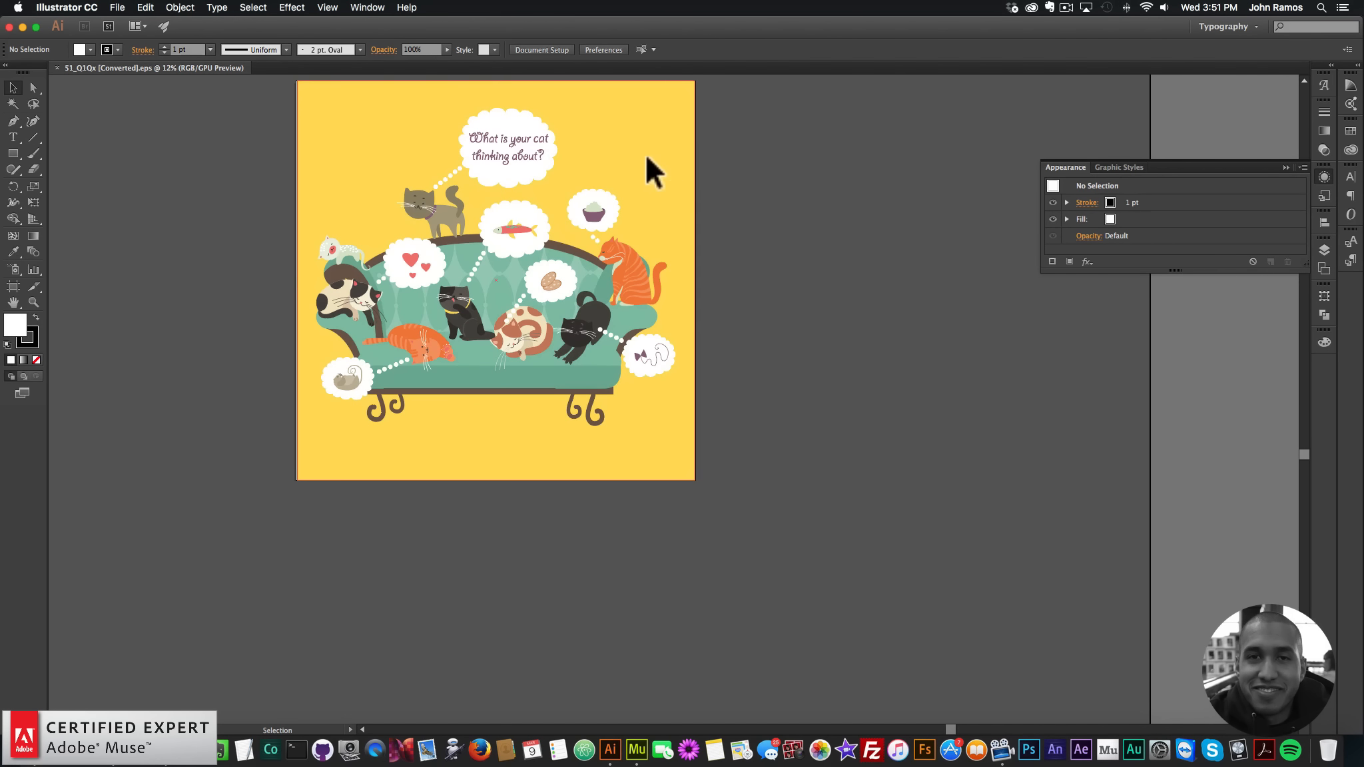
Step: Copy the hex colour code ffdc5c of the illustration's yellow background
left_click(640, 181)
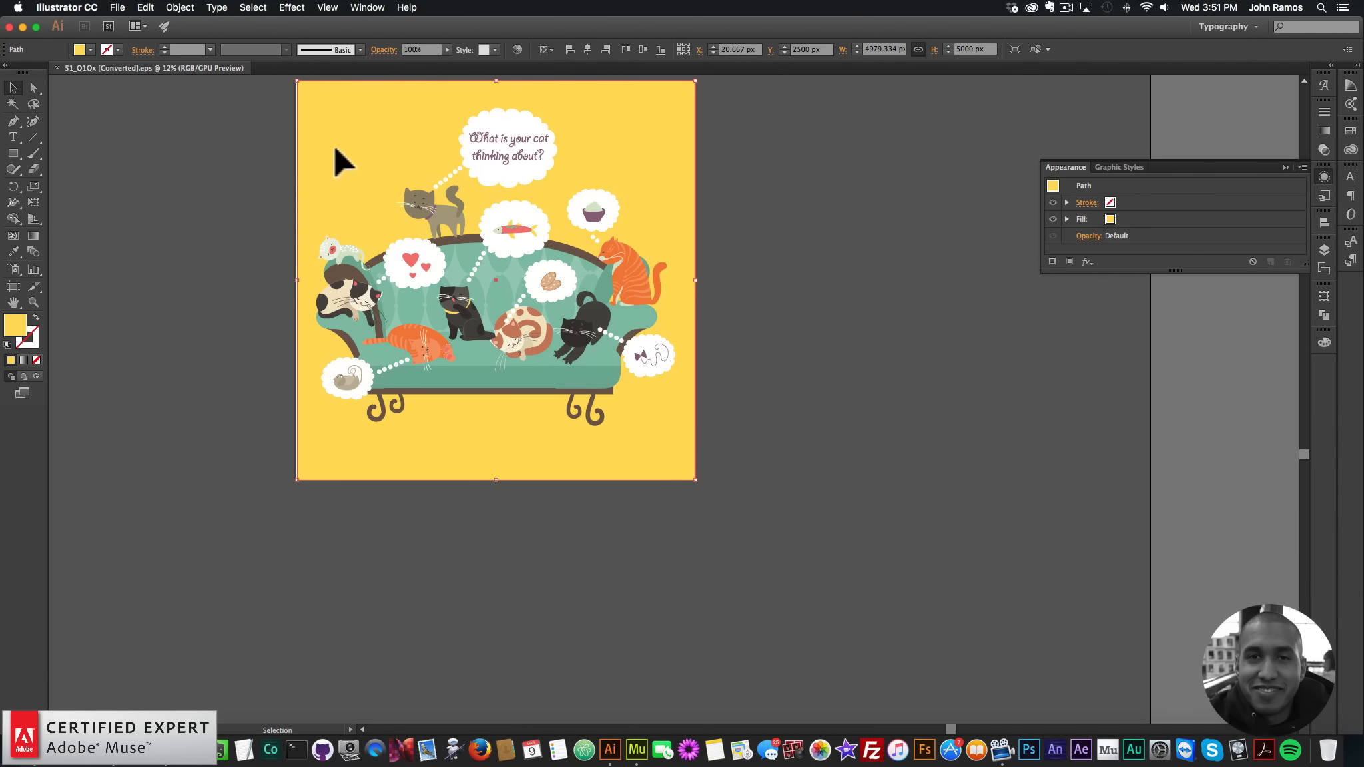
left_click(152, 254)
double_click(16, 326)
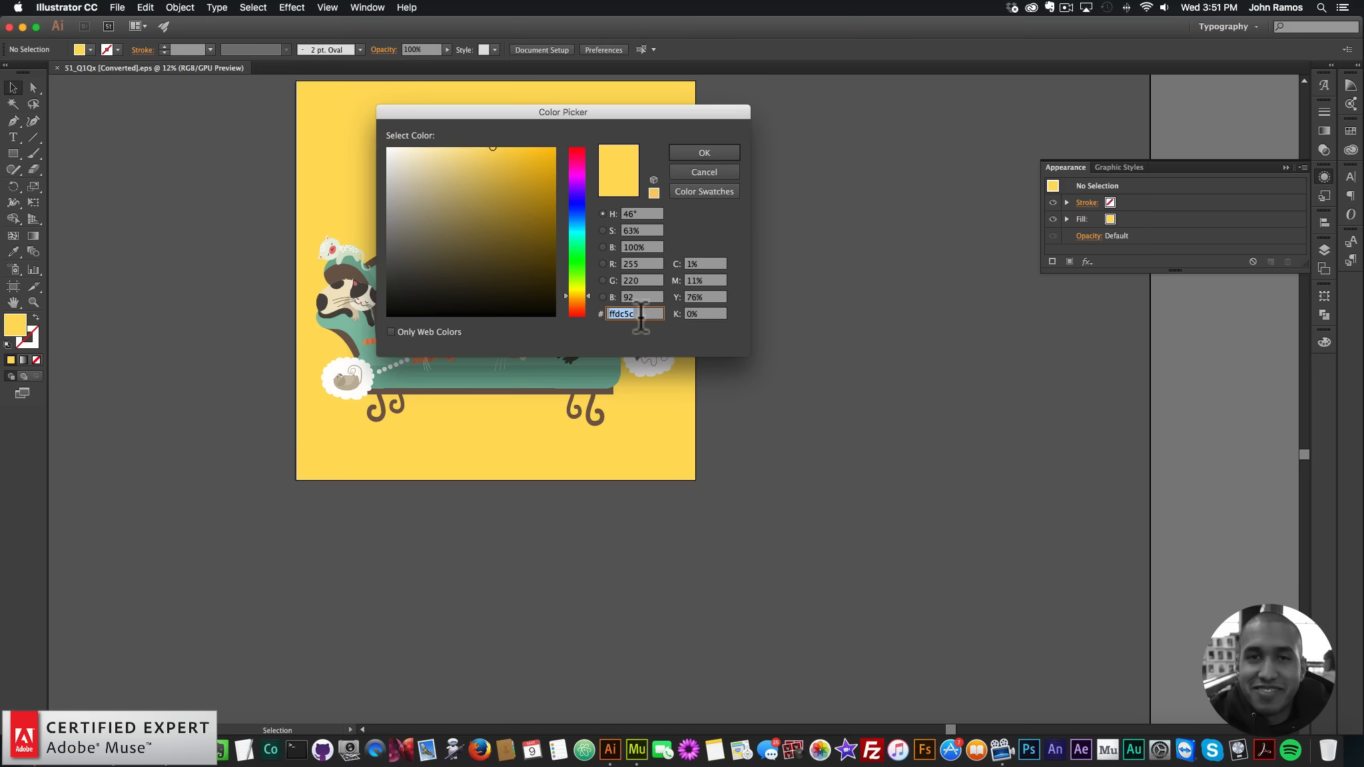
key("super+c")
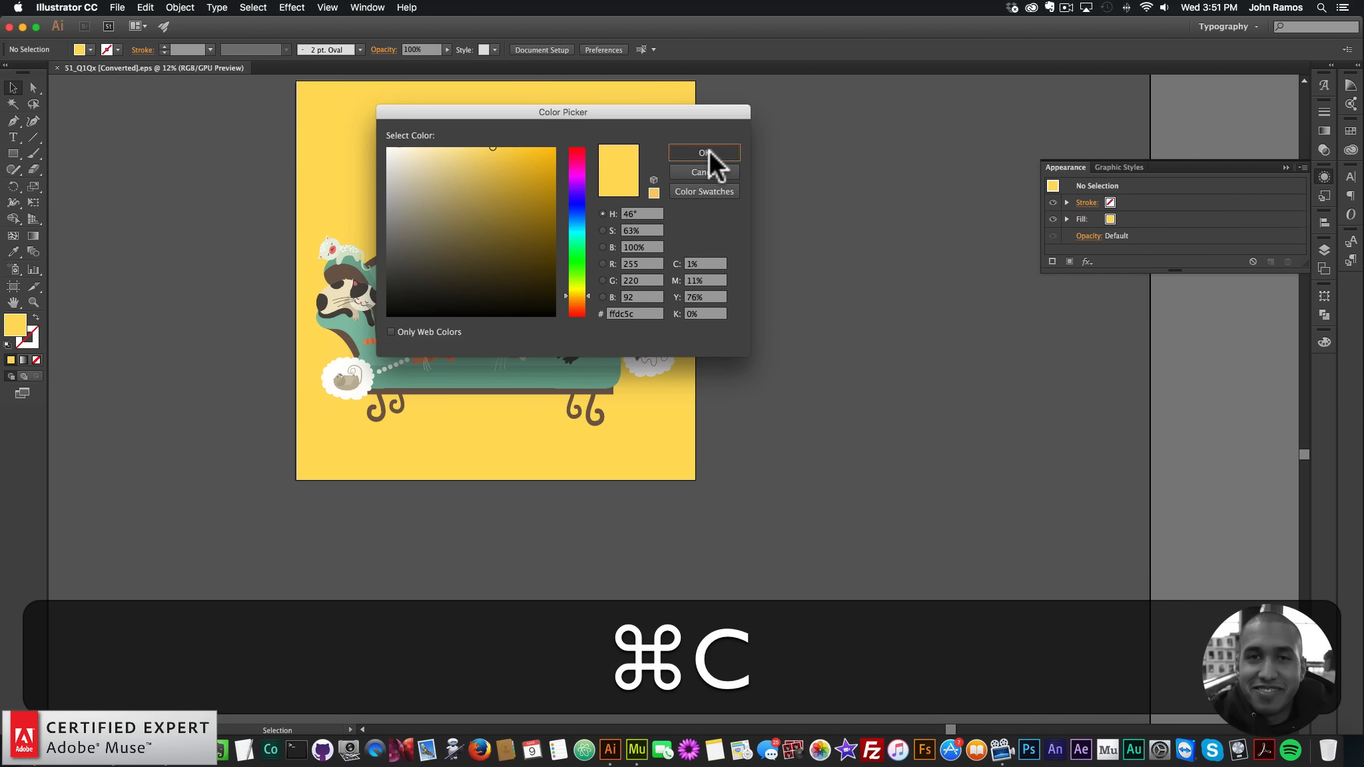
left_click(709, 151)
Step: Switch to Adobe Muse and set the Home page's browser fill to the copied colour ffdc5c
left_click(639, 716)
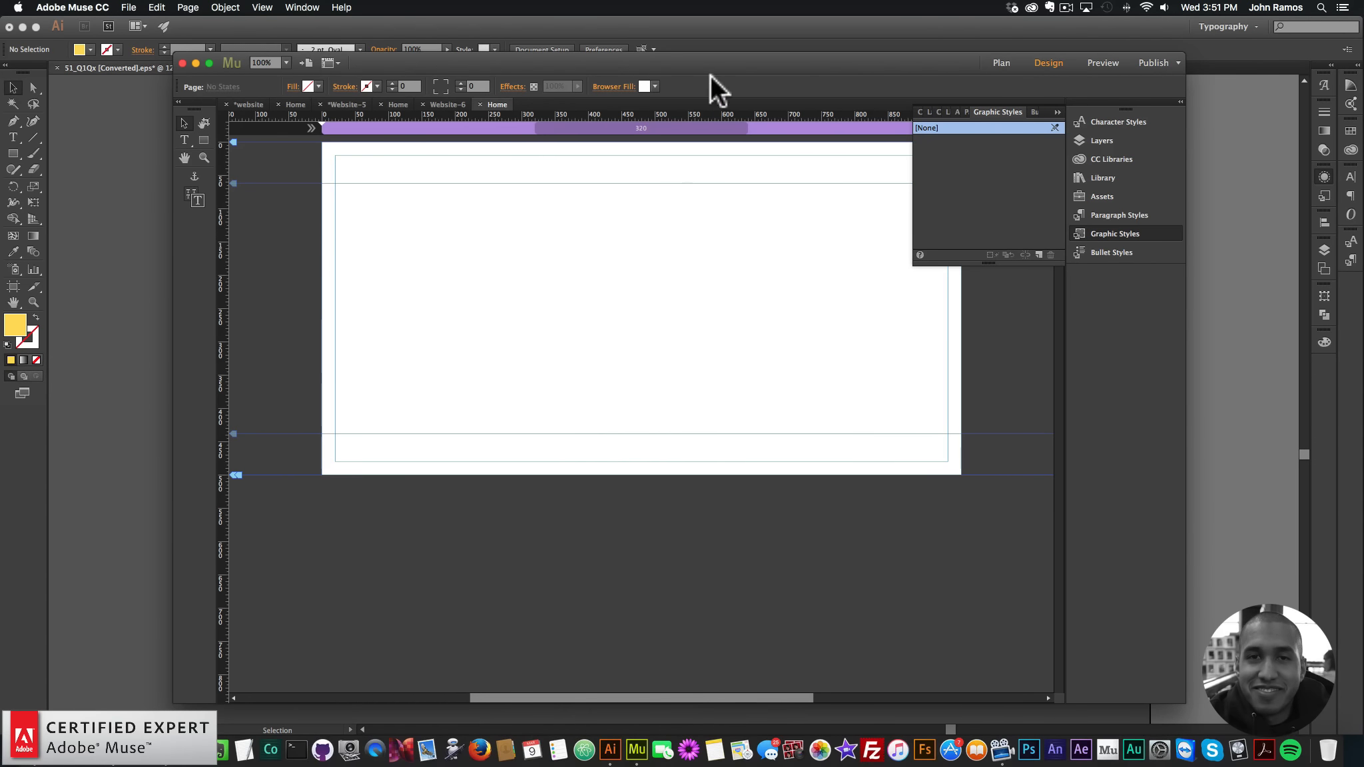
left_click(654, 85)
key("super+v")
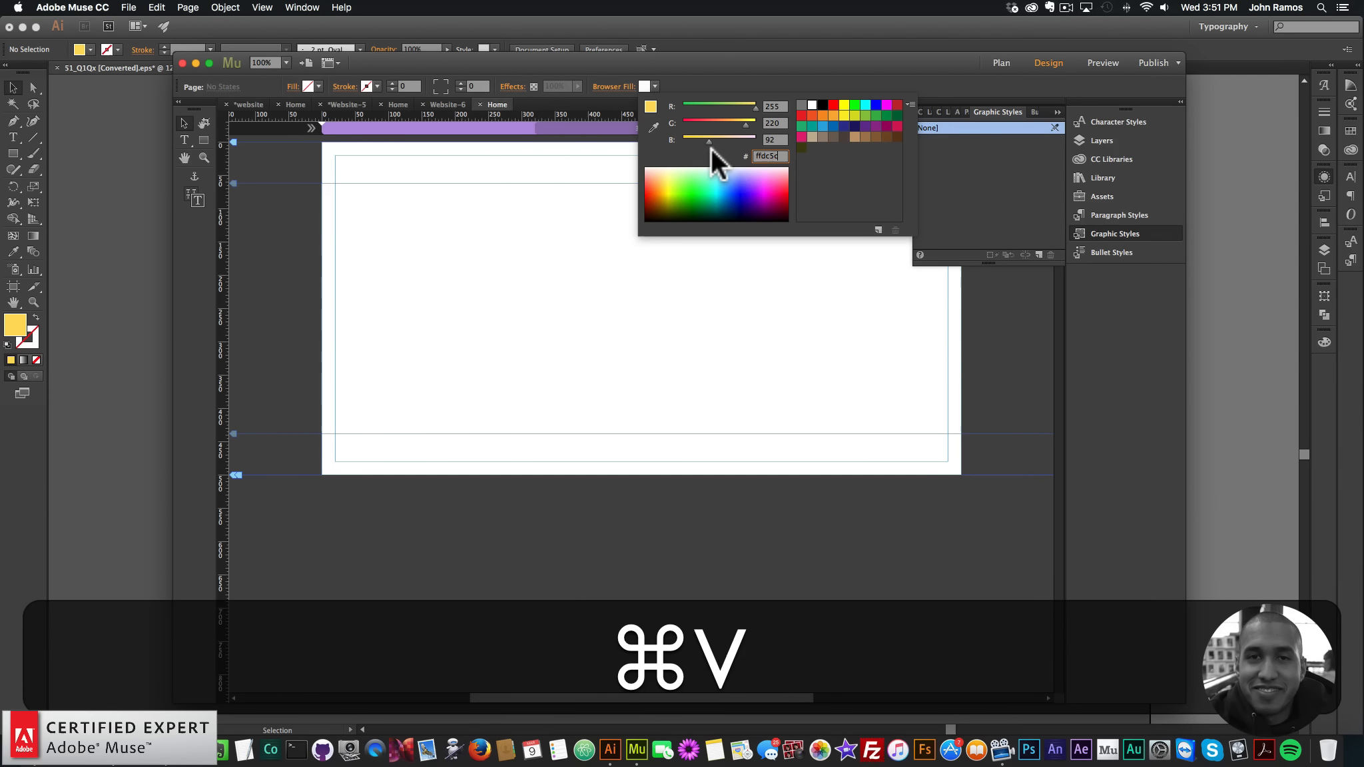
key("super+Return")
key("Return")
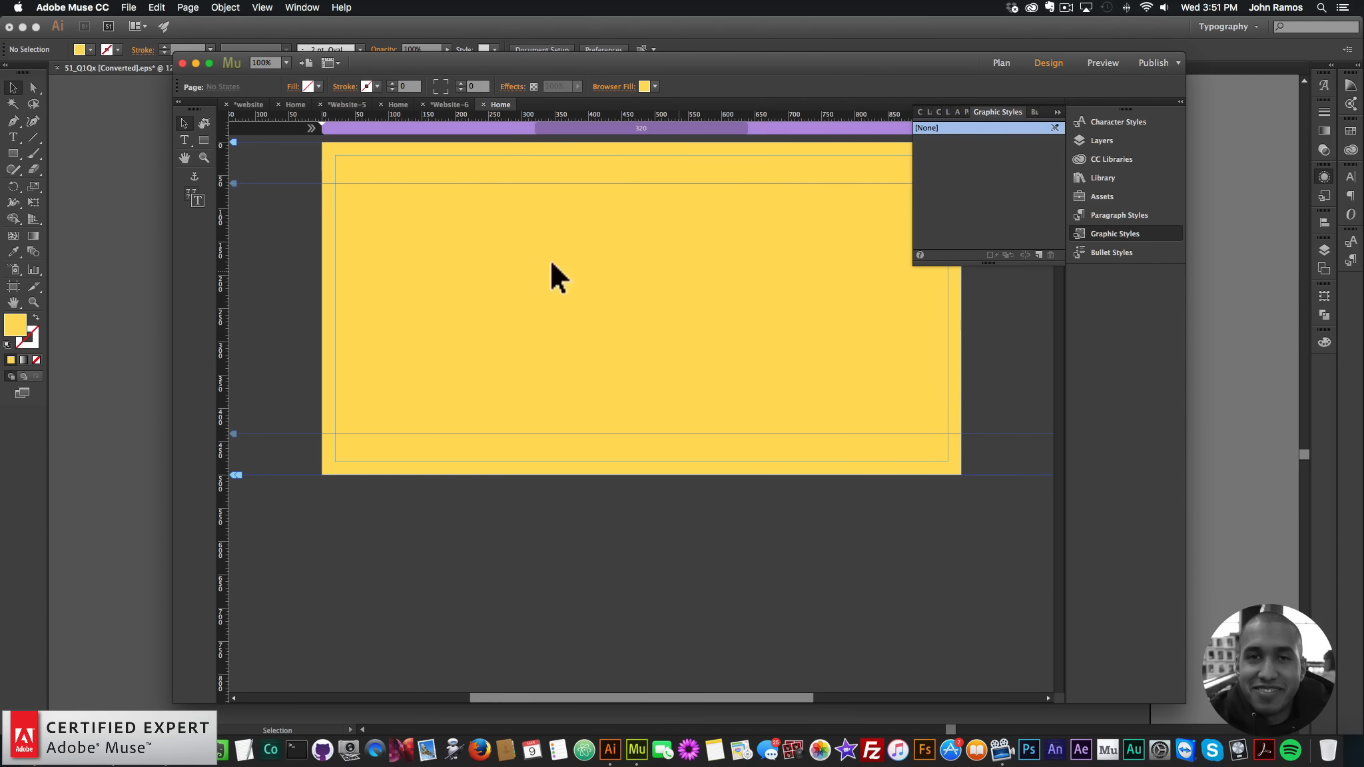
Step: Return to Illustrator and lock the illustration's yellow background path
left_click(139, 305)
left_click(660, 216)
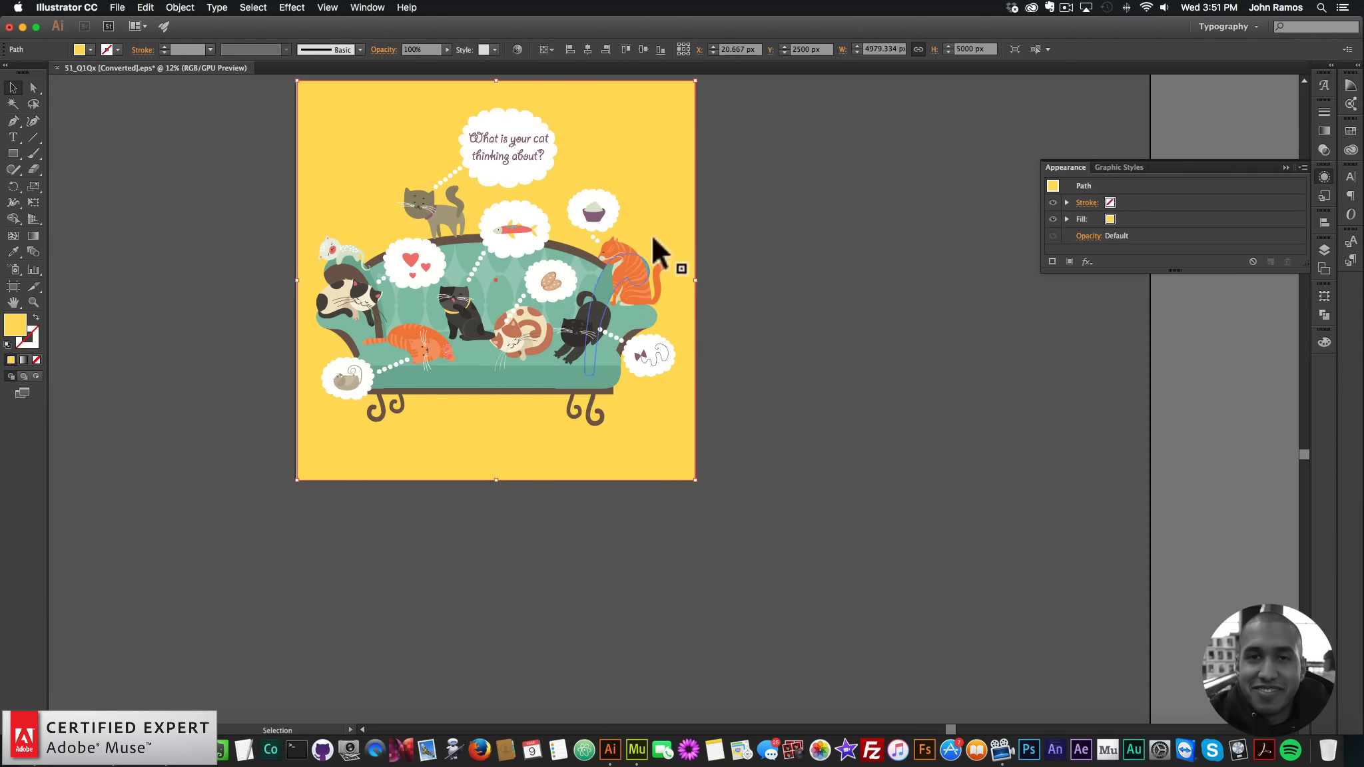
left_click(180, 8)
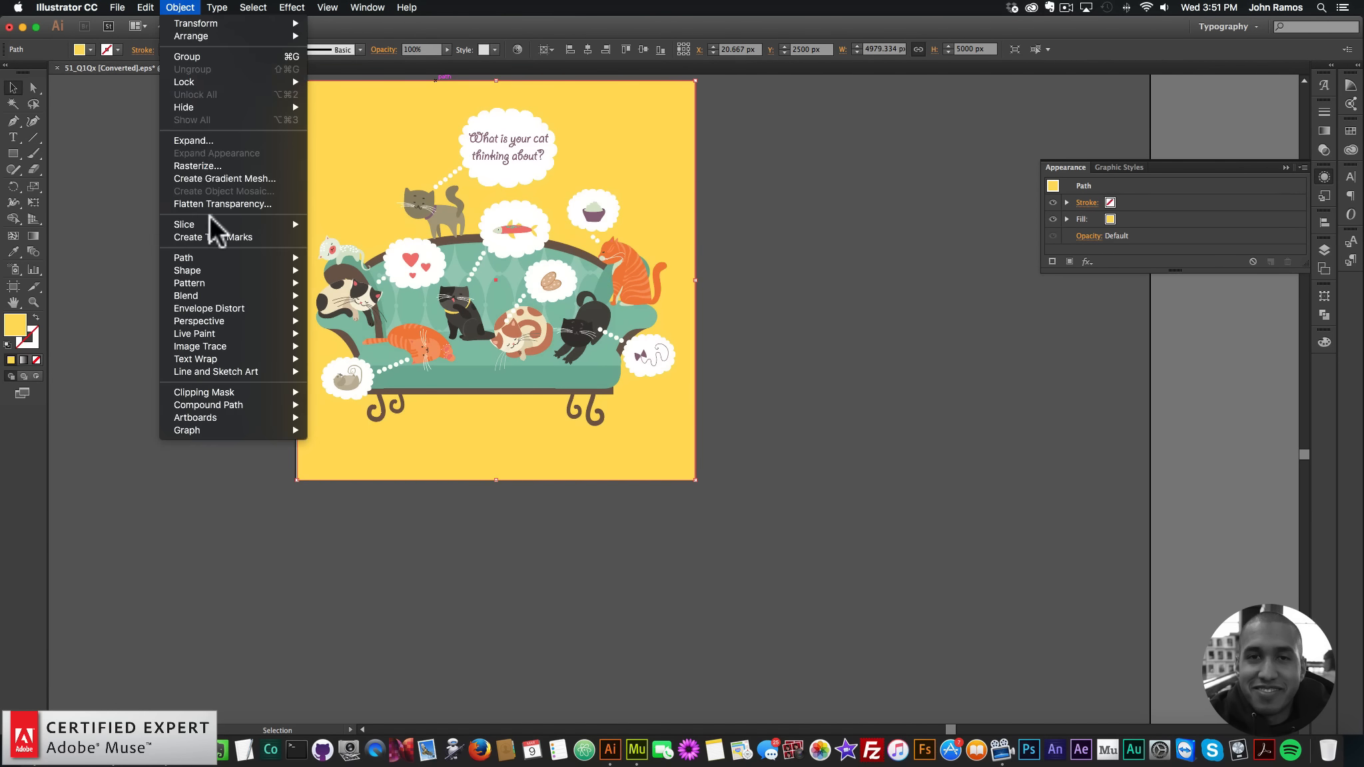
mouse_move(220, 82)
left_click(339, 82)
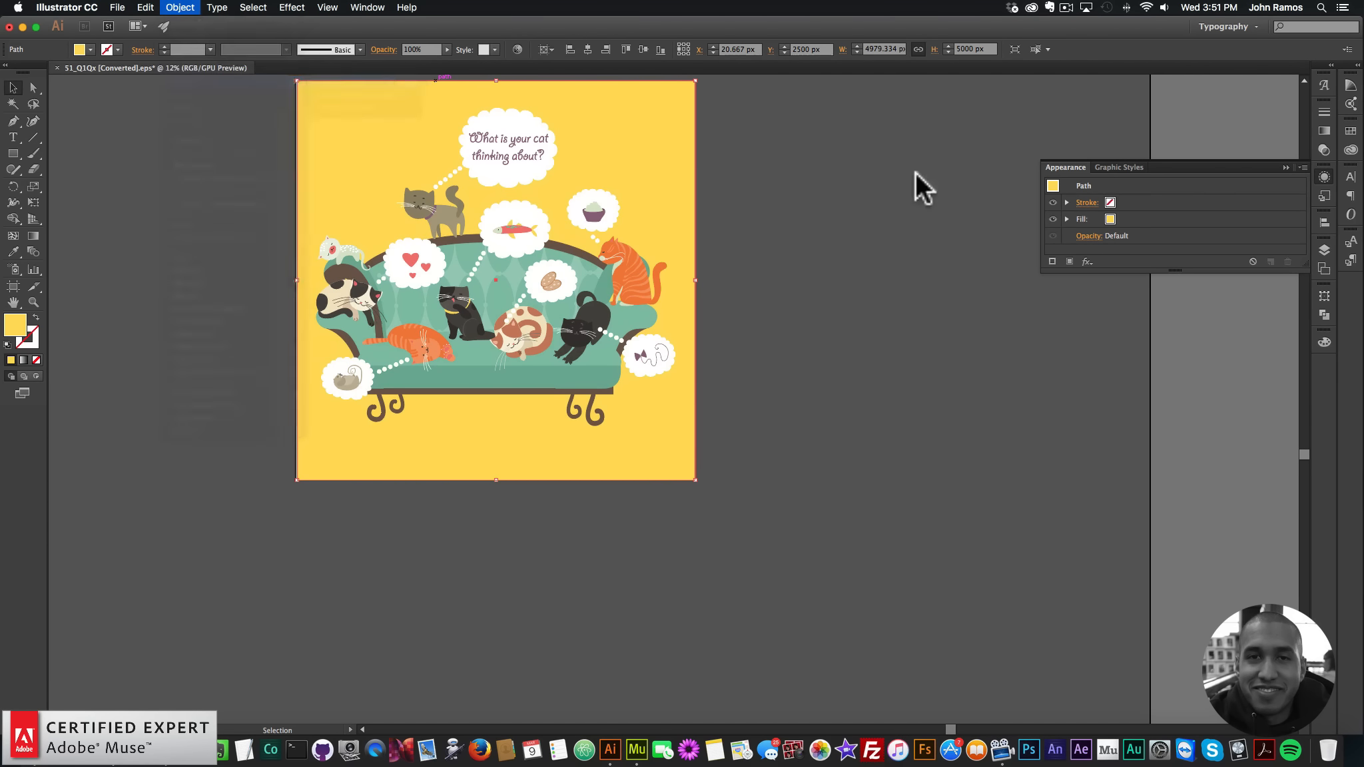
left_click(180, 7)
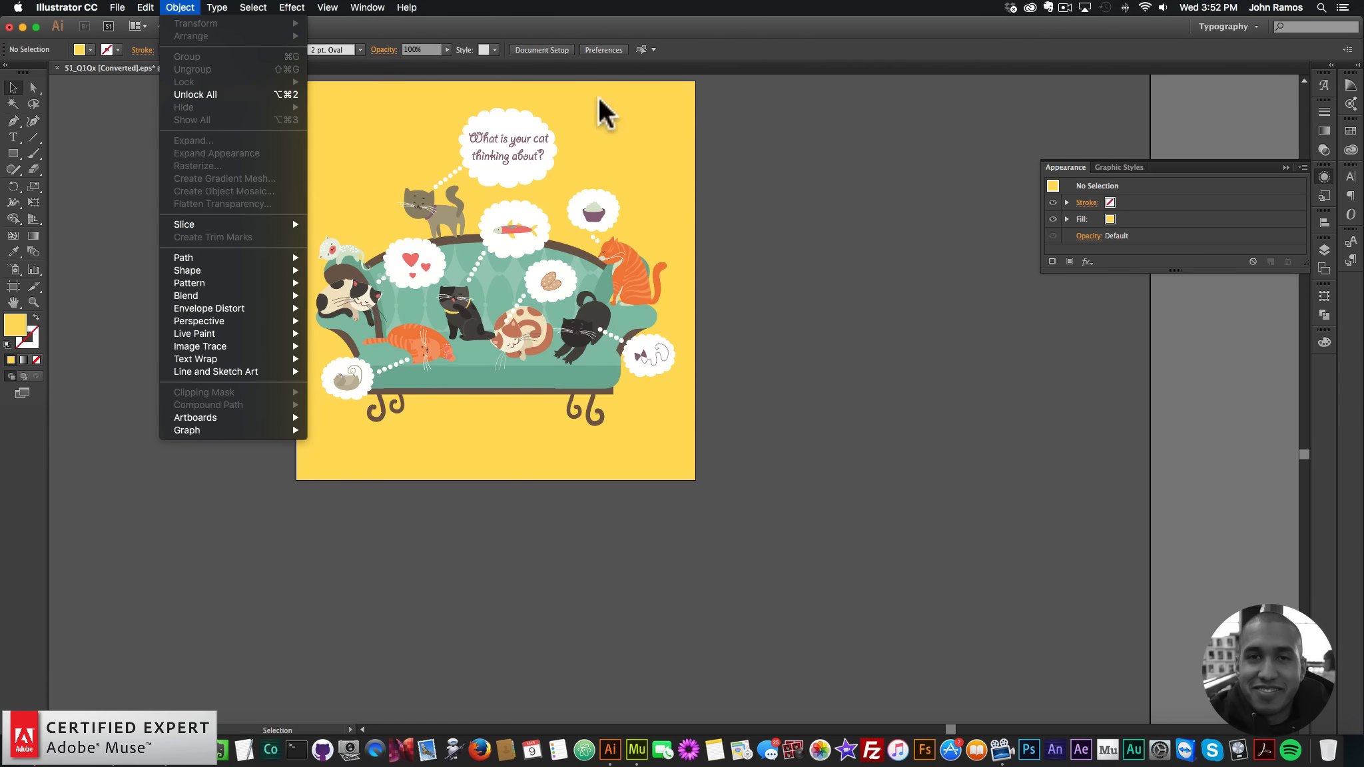
left_click(652, 120)
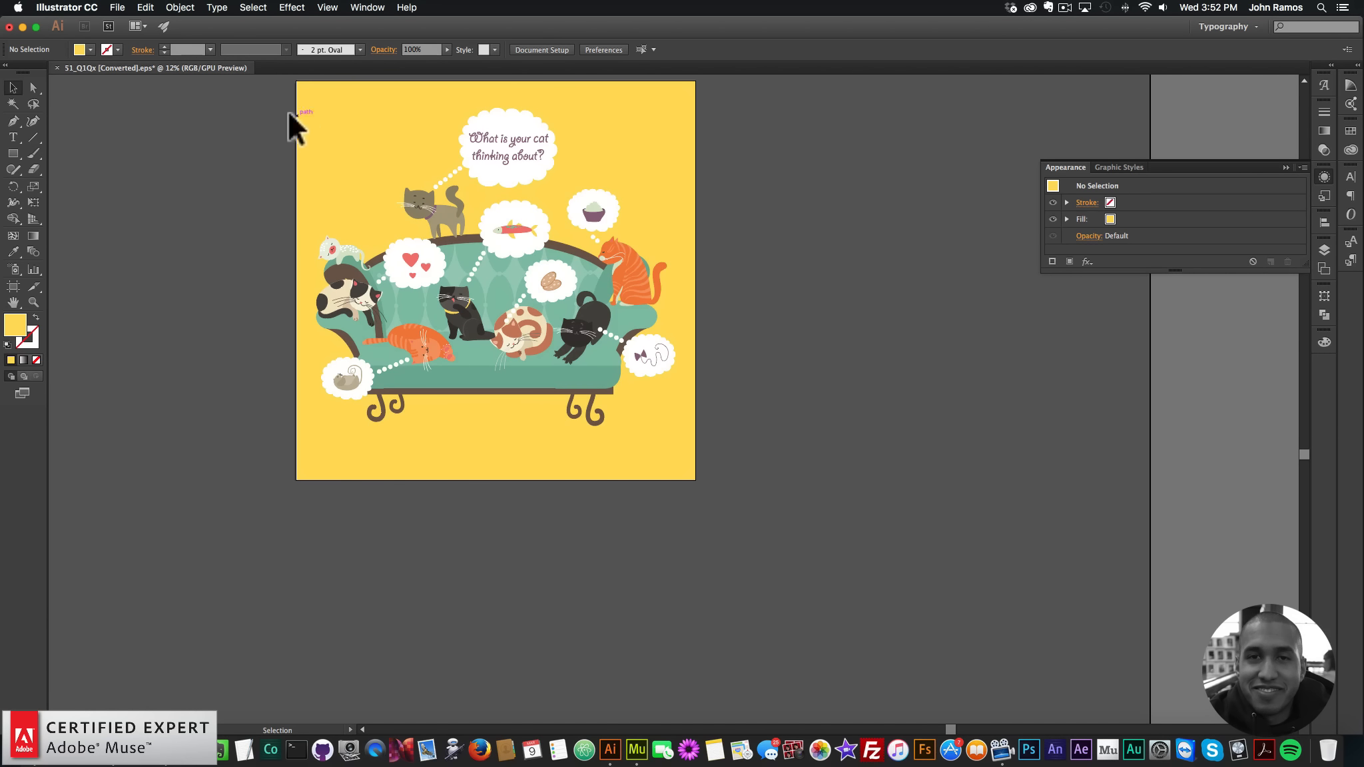
Step: Select all the unlocked cat and sofa artwork, ungroup it, and clear the selection
key("super+a")
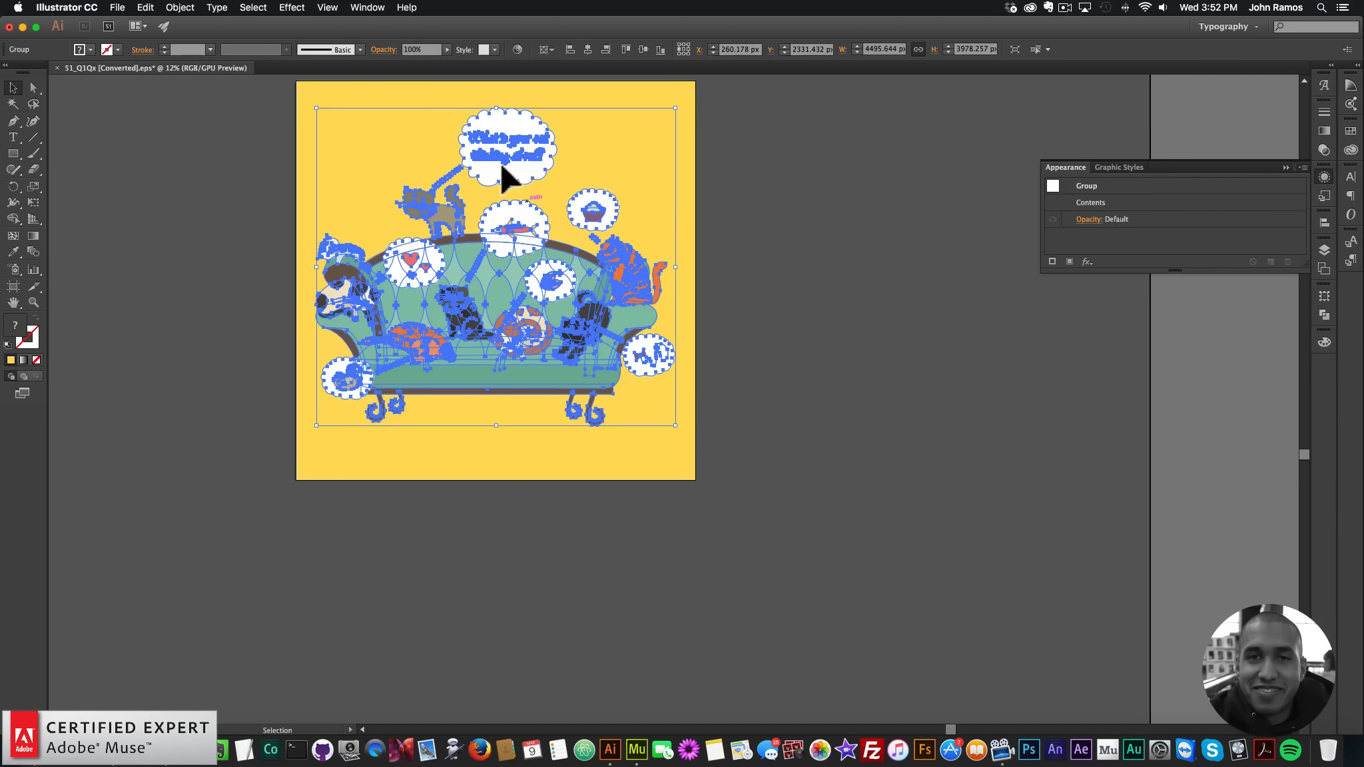
right_click(510, 125)
mouse_move(544, 219)
left_click(542, 196)
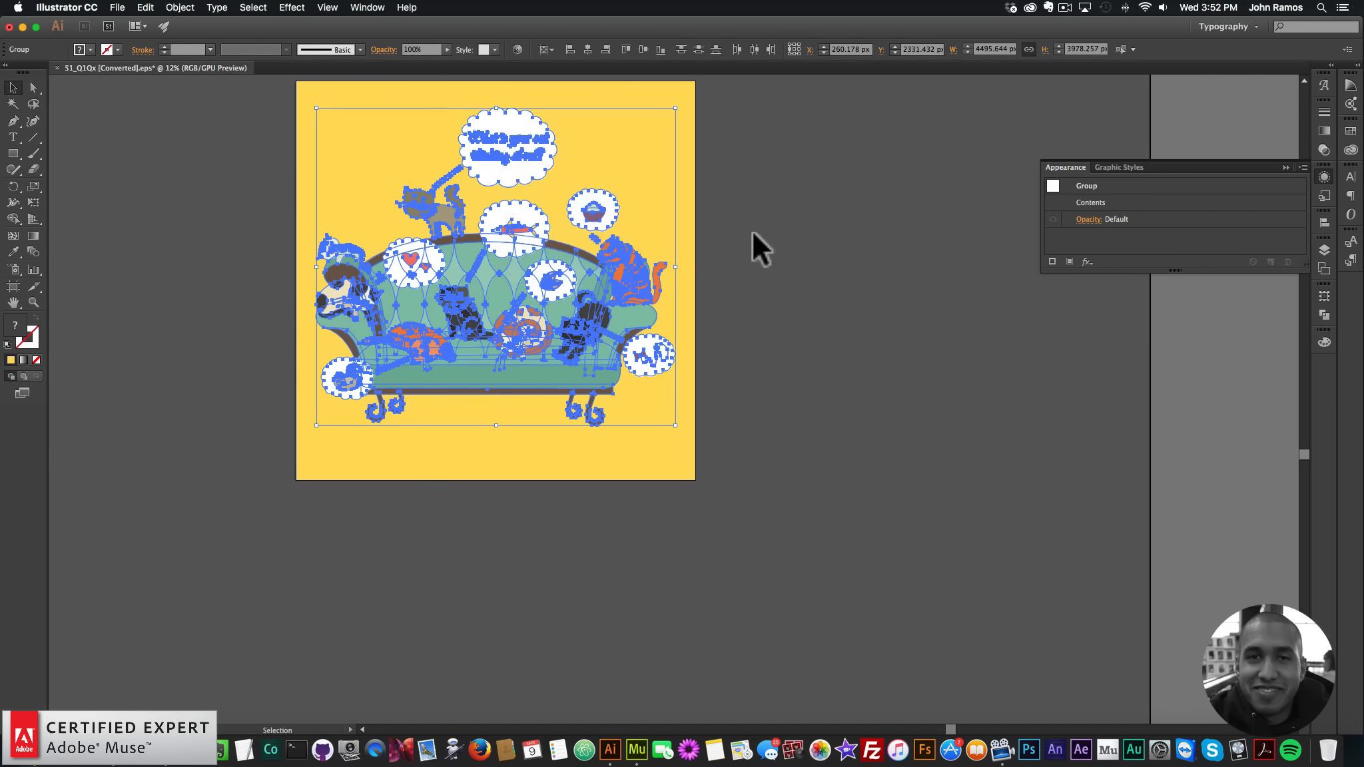
left_click(751, 229)
Step: Ungroup the grey cat with its text bubble, and the black cat with its fish thought bubble
left_click(442, 220)
right_click(507, 173)
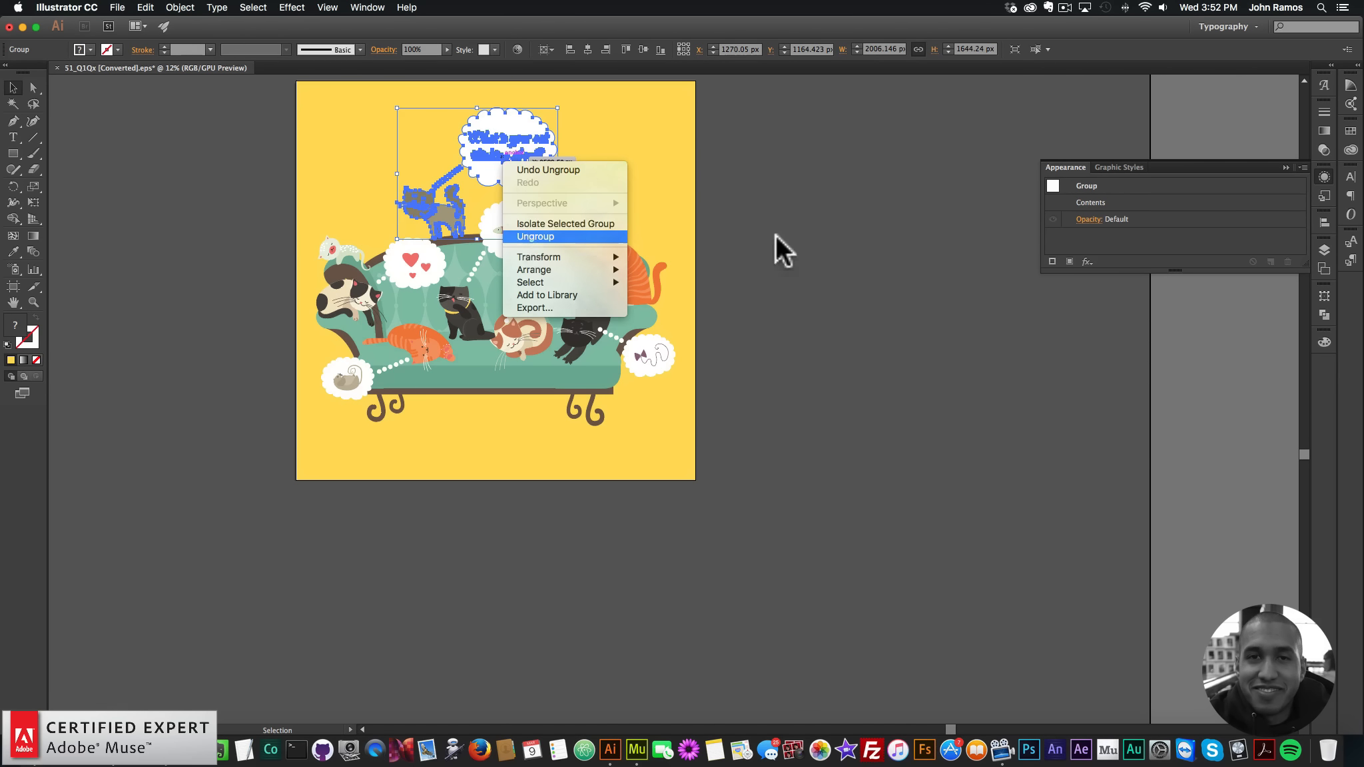
left_click(776, 243)
left_click(526, 232)
right_click(526, 233)
left_click(571, 305)
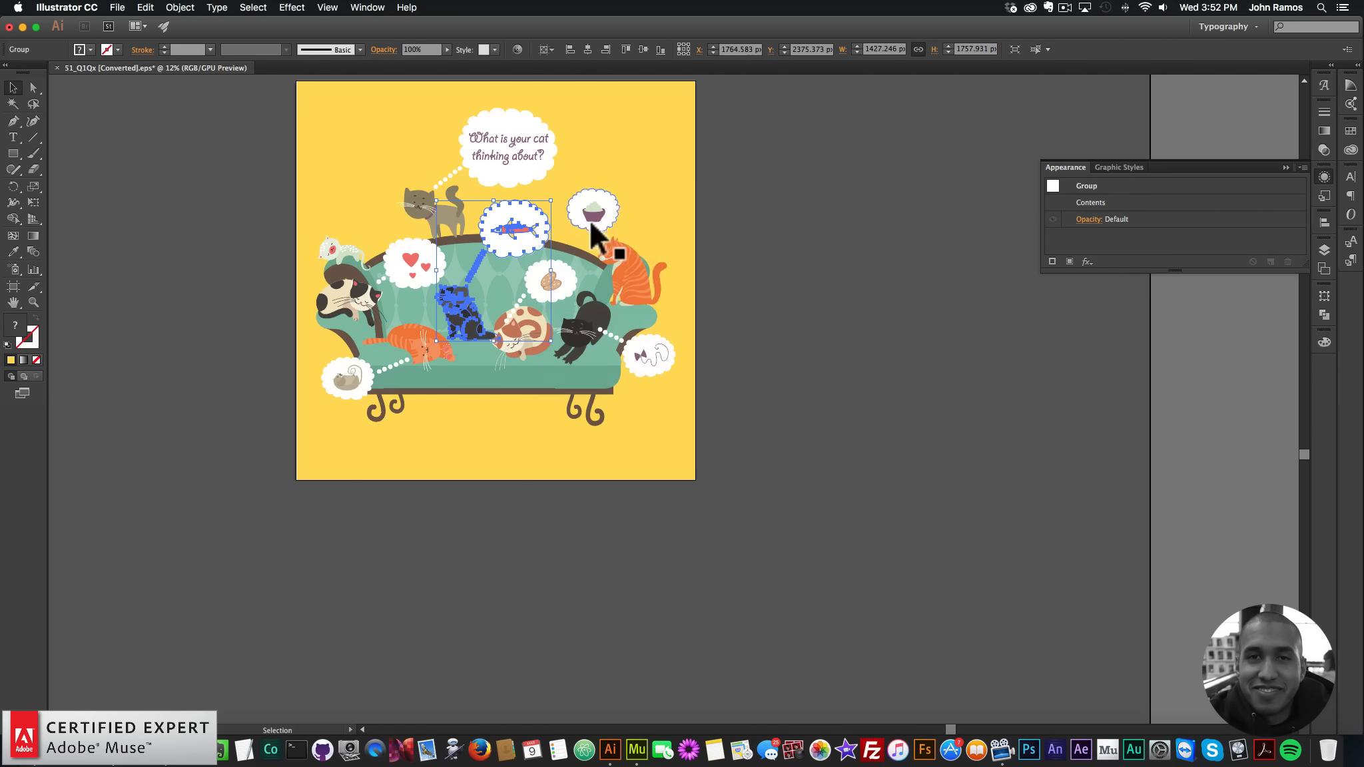
Step: Ungroup the sitting orange cat with its bowl thought bubble, and the stretching black cat with its bow-tie bubble
left_click(594, 209)
right_click(596, 210)
left_click(619, 287)
left_click(643, 342)
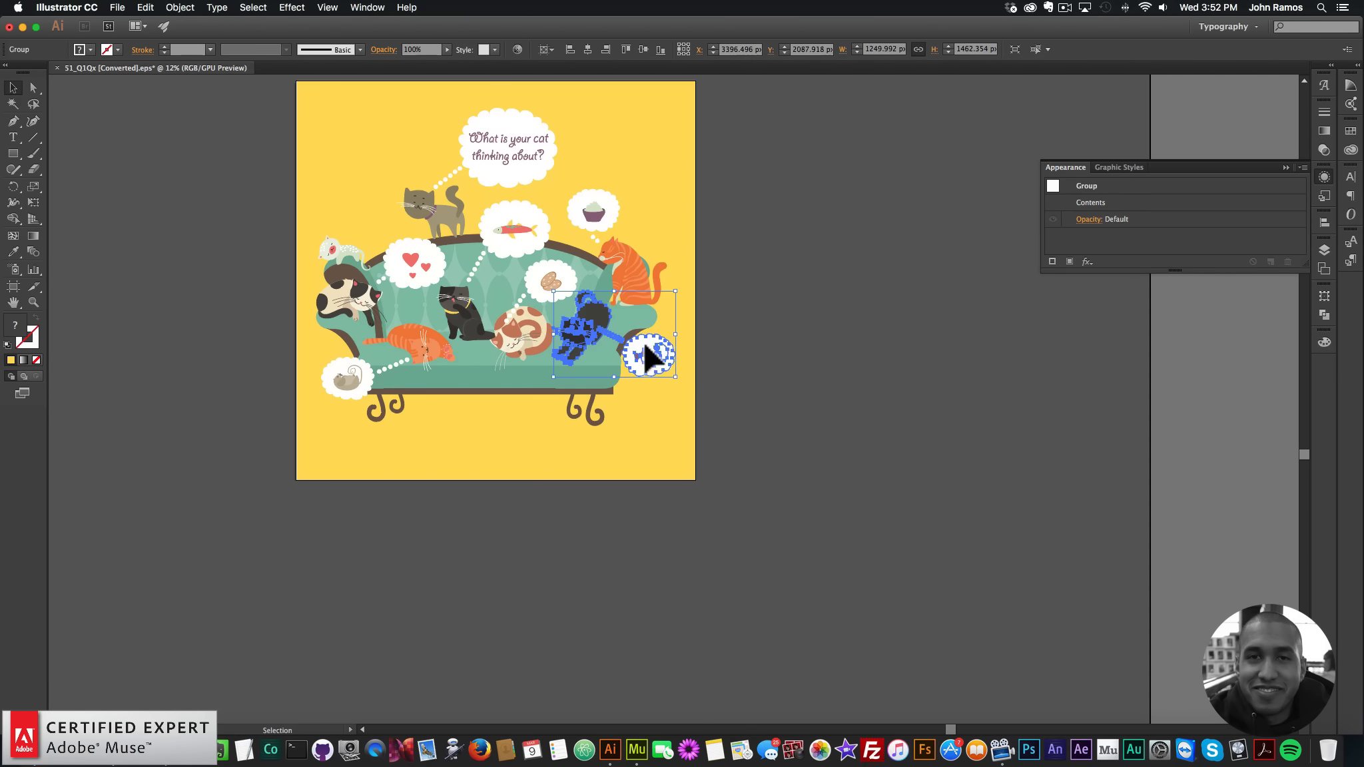
right_click(644, 353)
left_click(667, 428)
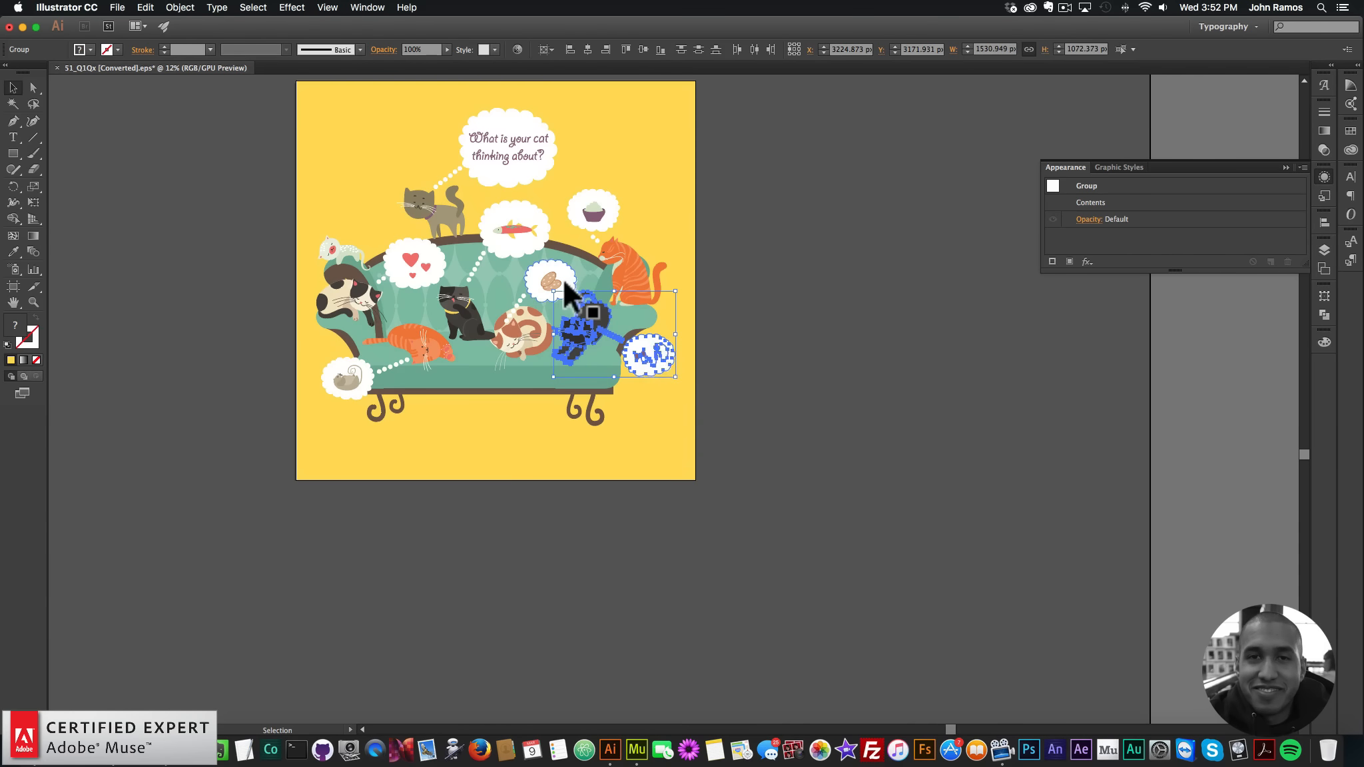
Step: Ungroup the curled spotted cat with its cookie bubble, and the lying orange cat with its mouse bubble
left_click(562, 277)
right_click(558, 282)
left_click(588, 355)
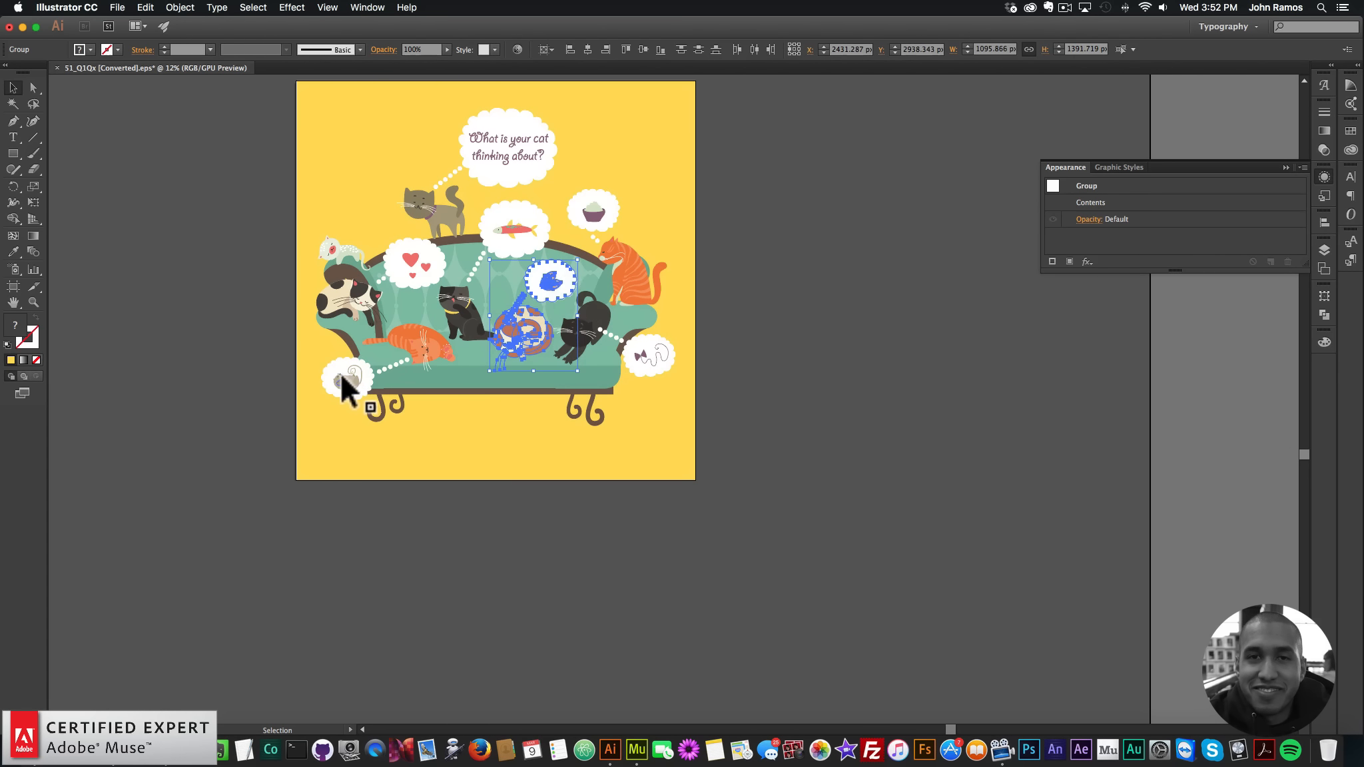
left_click(340, 372)
right_click(348, 375)
left_click(396, 450)
Step: Ungroup the cat on the sofa's left armrest from its hearts thought bubble, and clear the selection
left_click(440, 294)
right_click(441, 293)
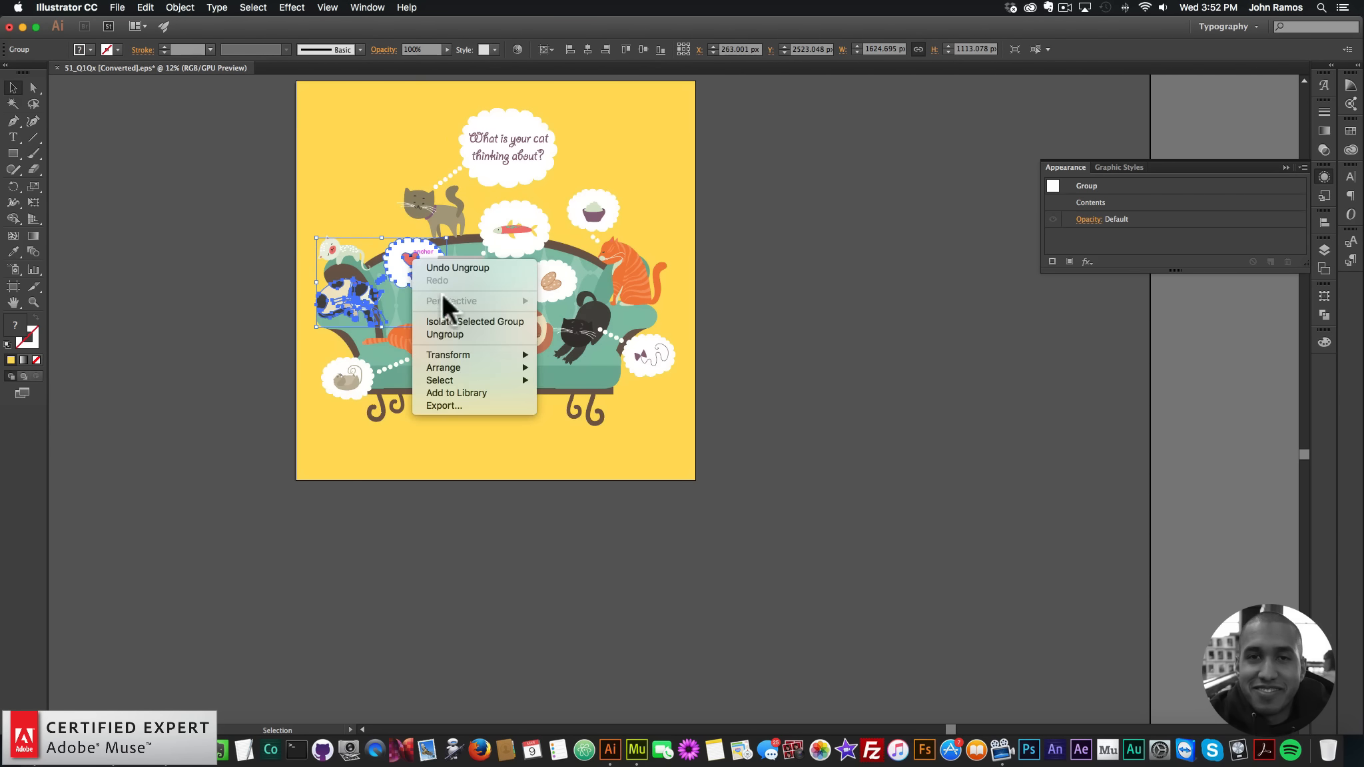
left_click(449, 337)
left_click(808, 321)
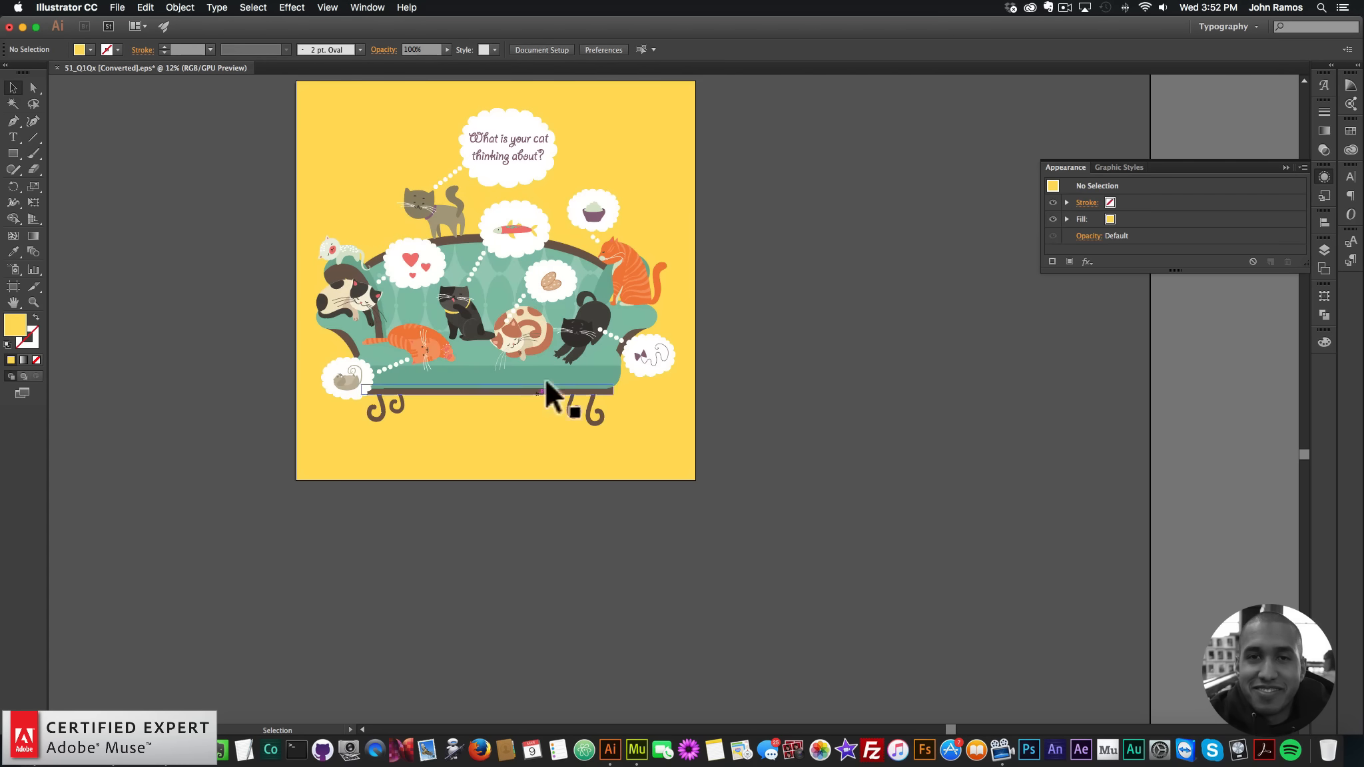
left_click(626, 279)
left_click(590, 318, "shift")
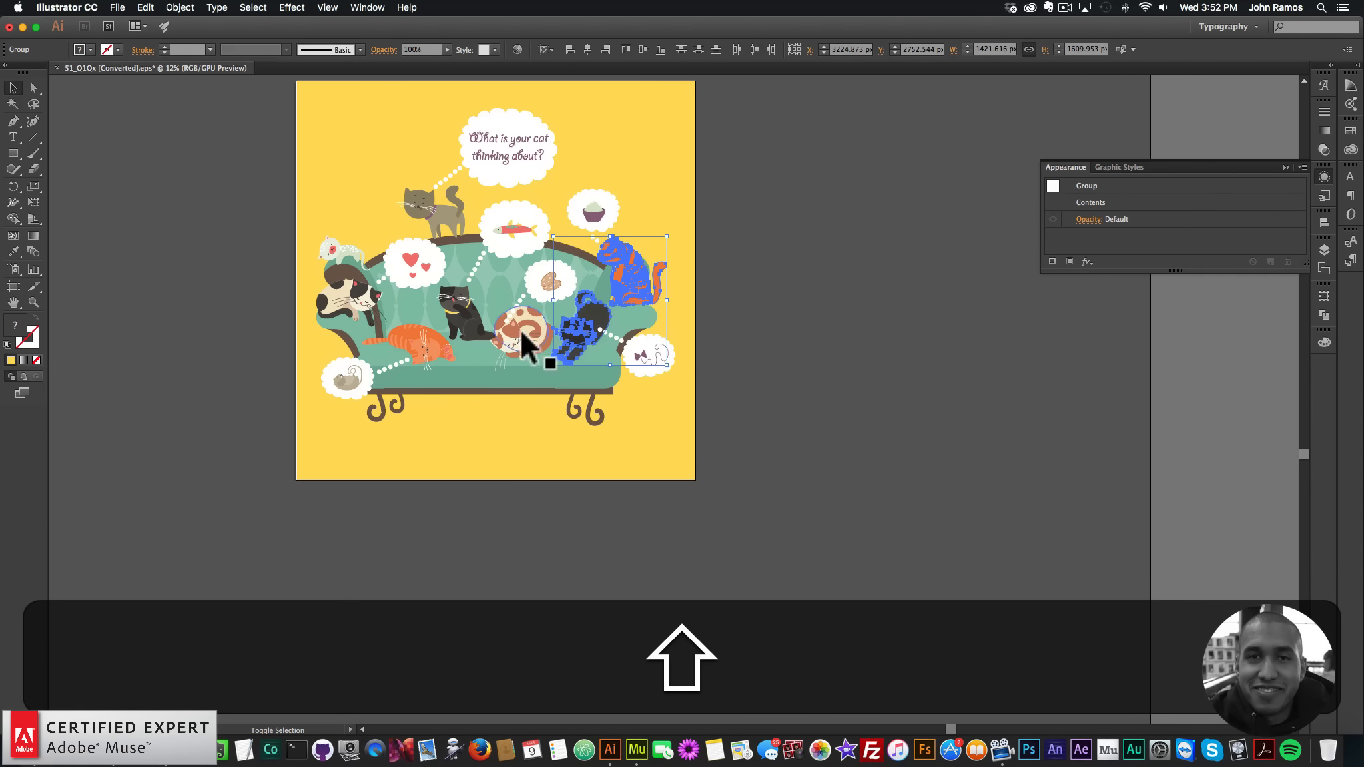
left_click(520, 328, "shift")
left_click(452, 313, "shift")
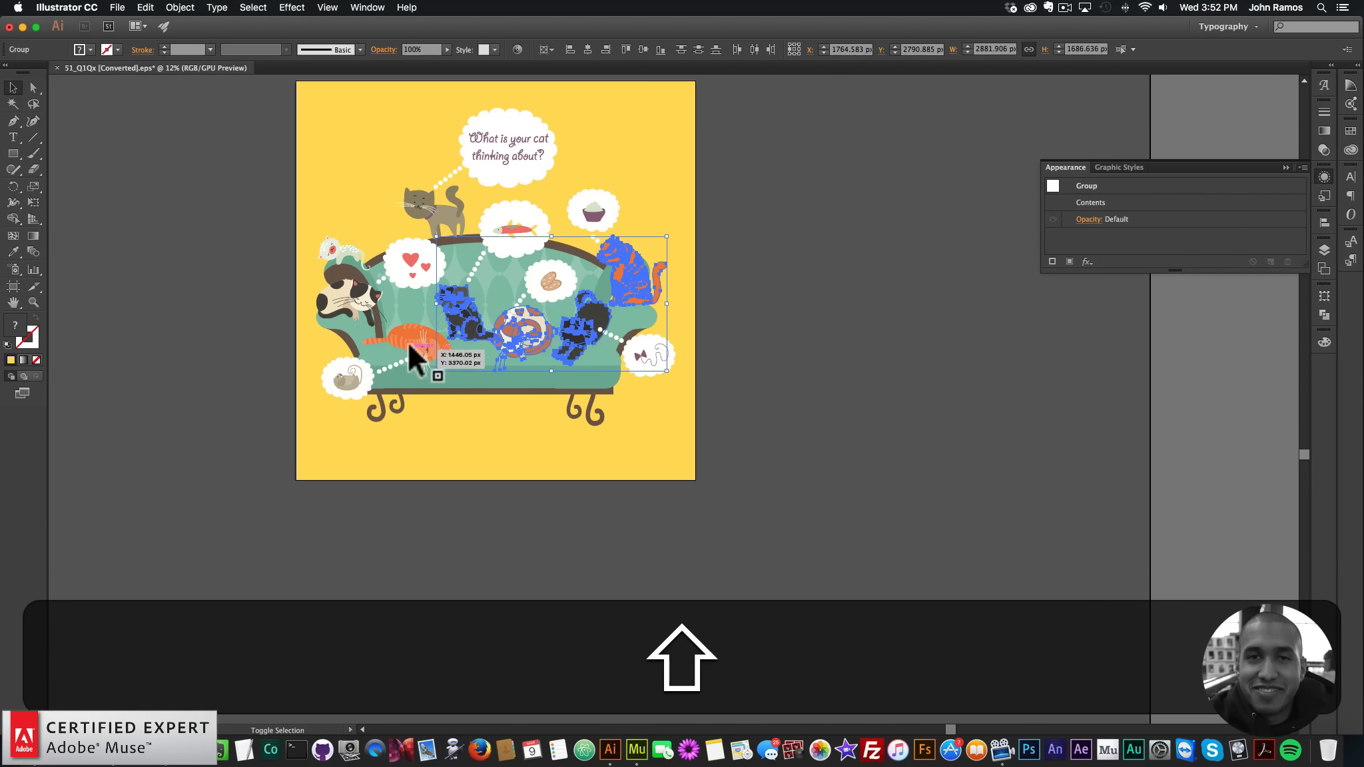
left_click(786, 403)
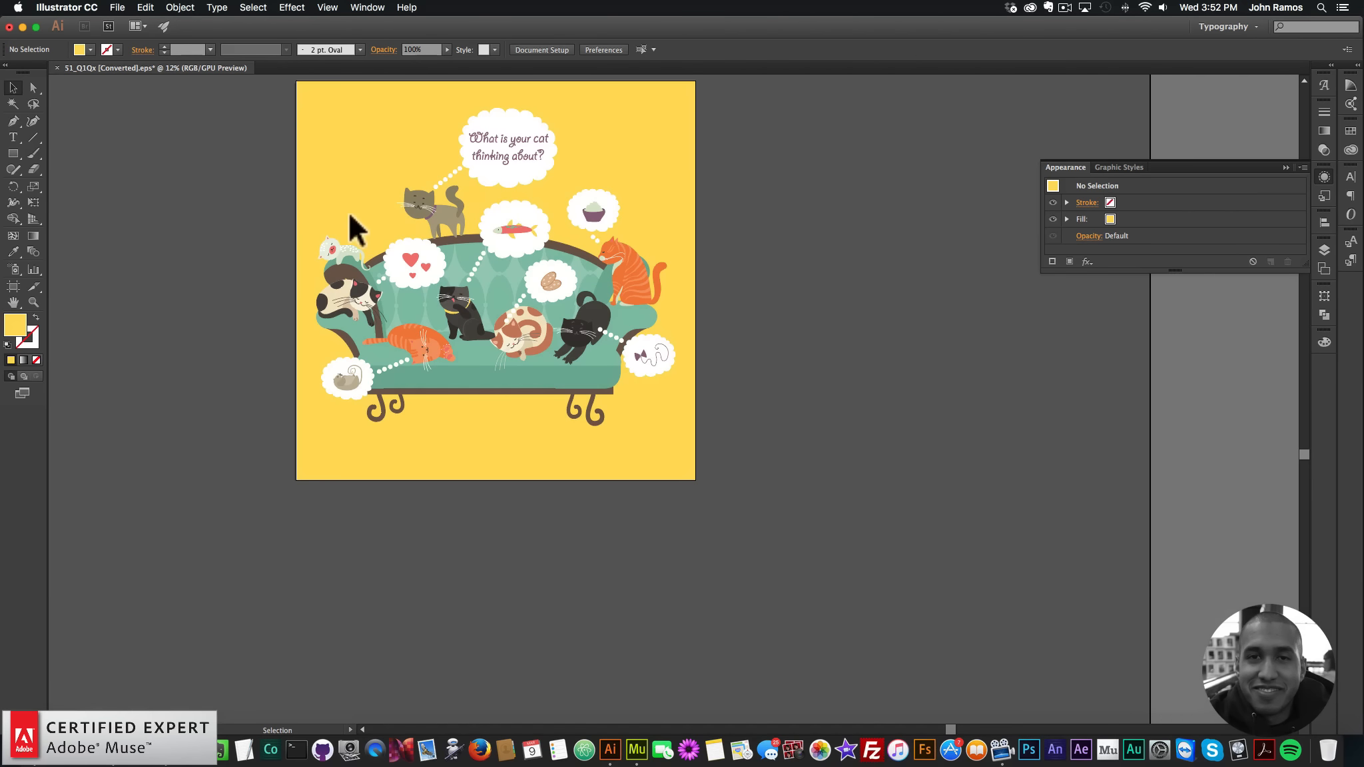
Step: Unlock all the artwork and scale the whole illustration proportionally to a width of 700 px
left_click(180, 7)
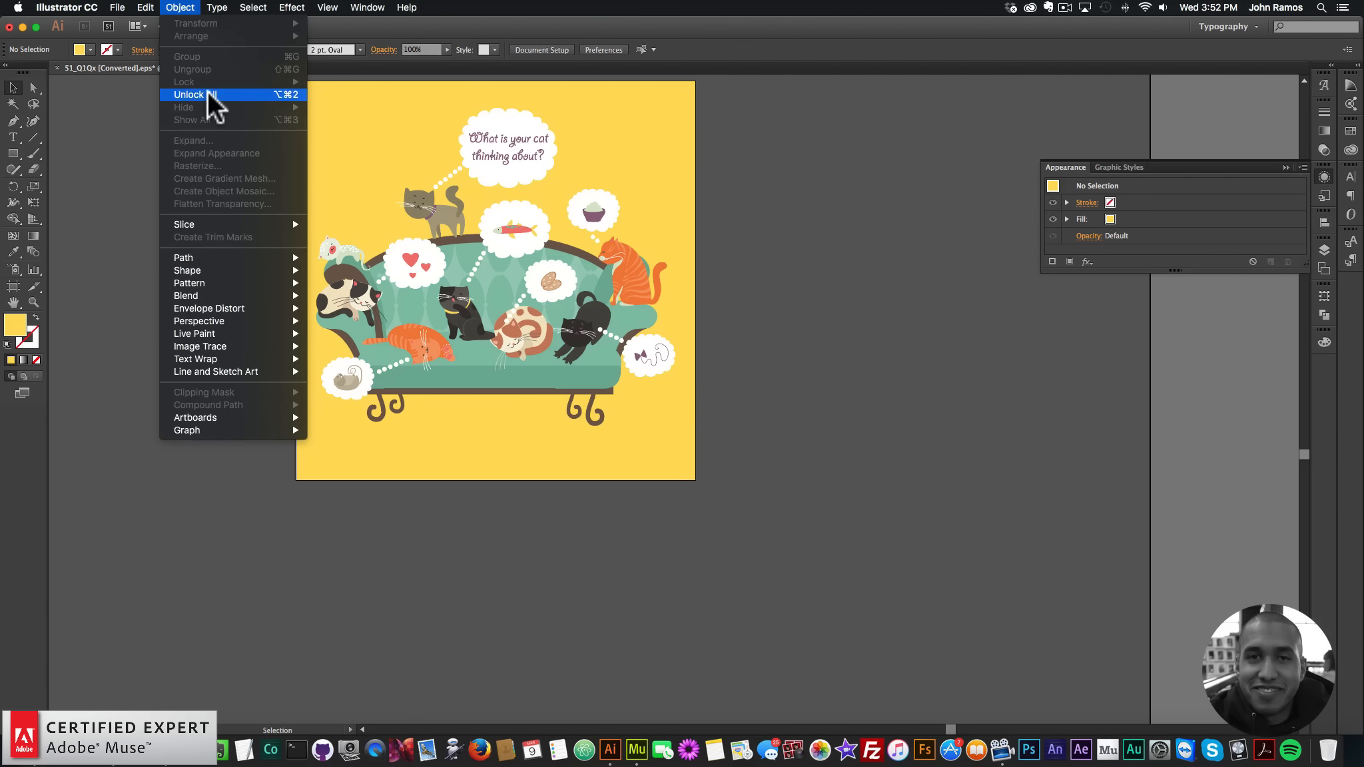
left_click(374, 167)
scroll(386, 213, "up", 3)
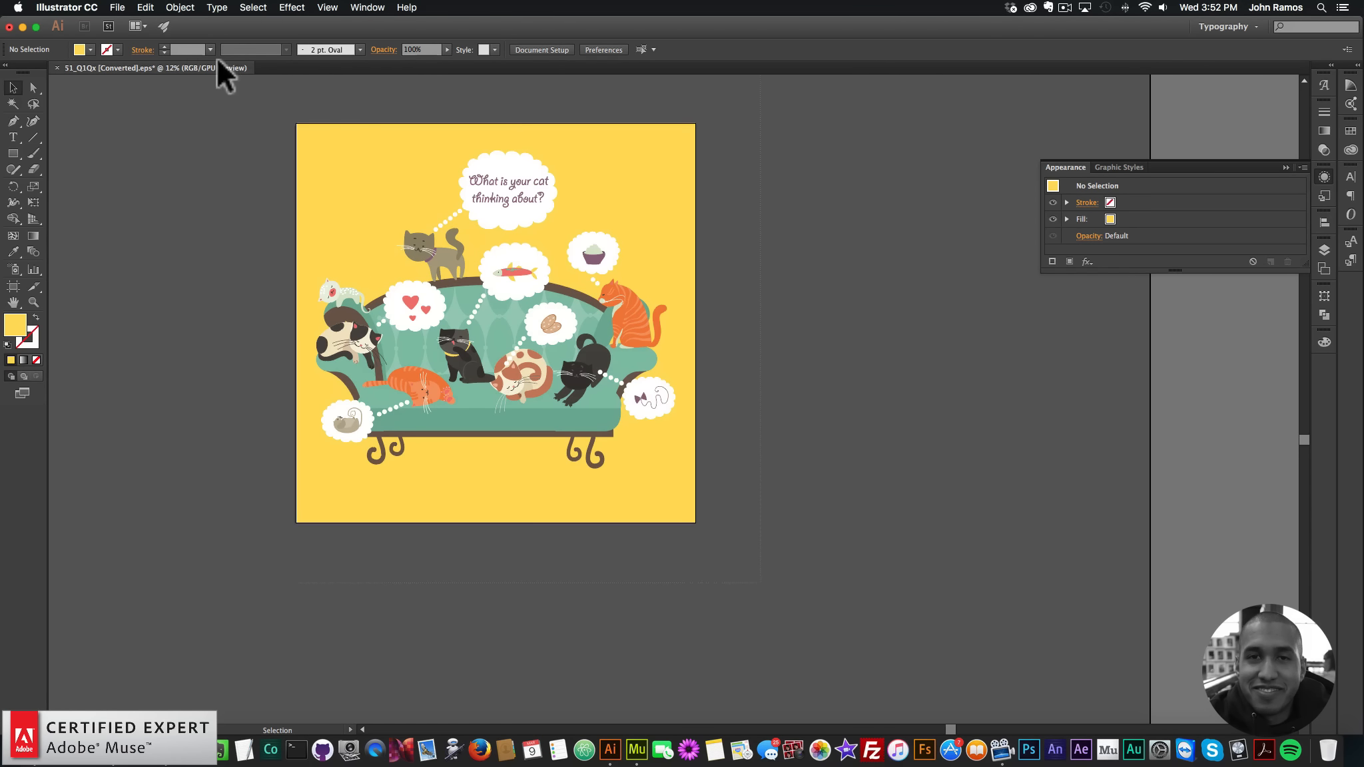
key("super+a")
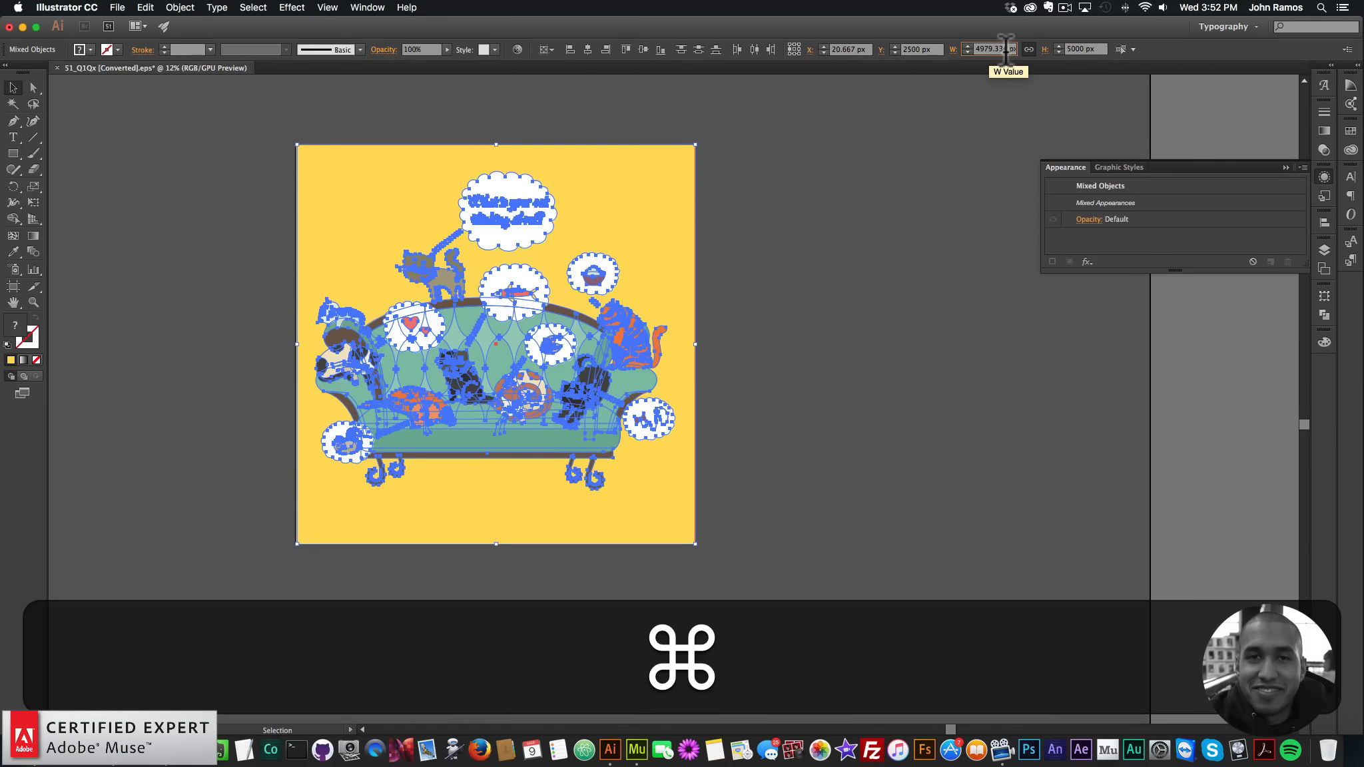
key("super+a")
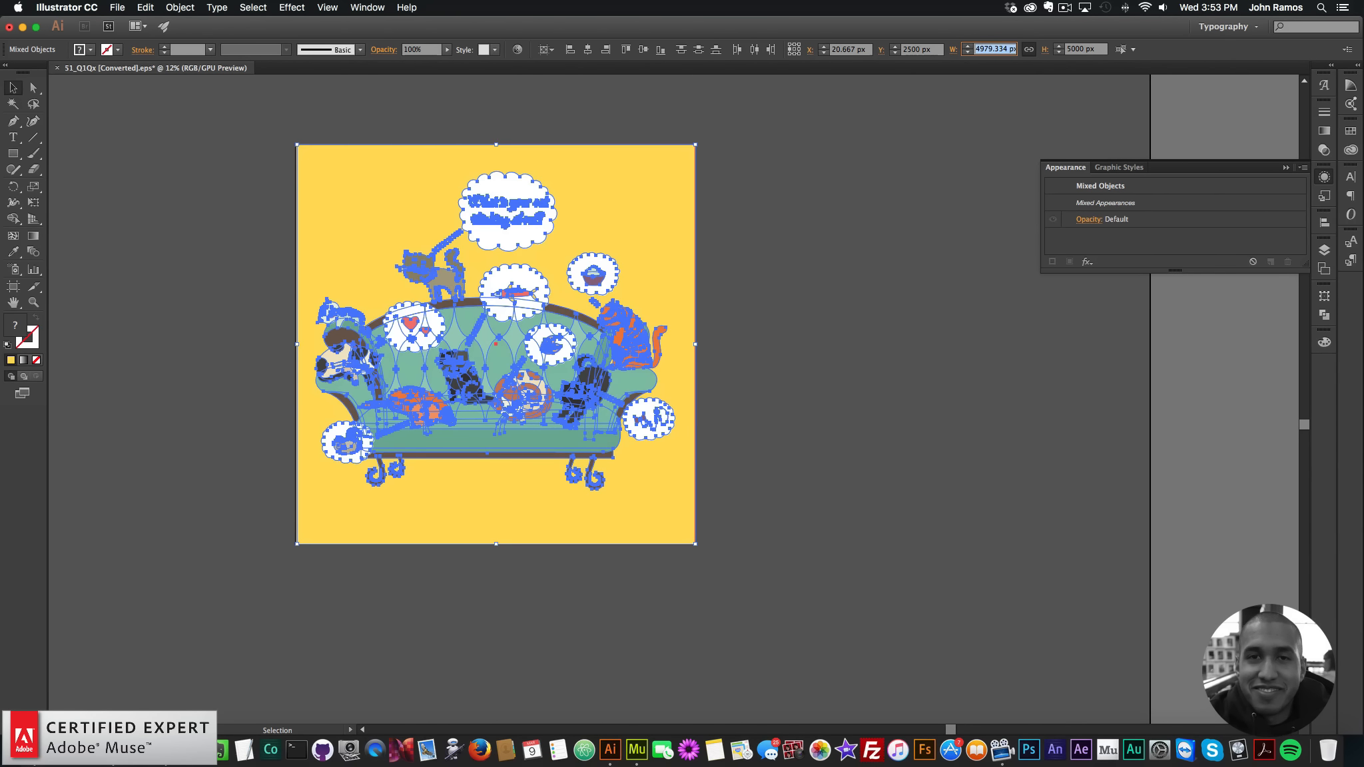
type("700")
key("Return")
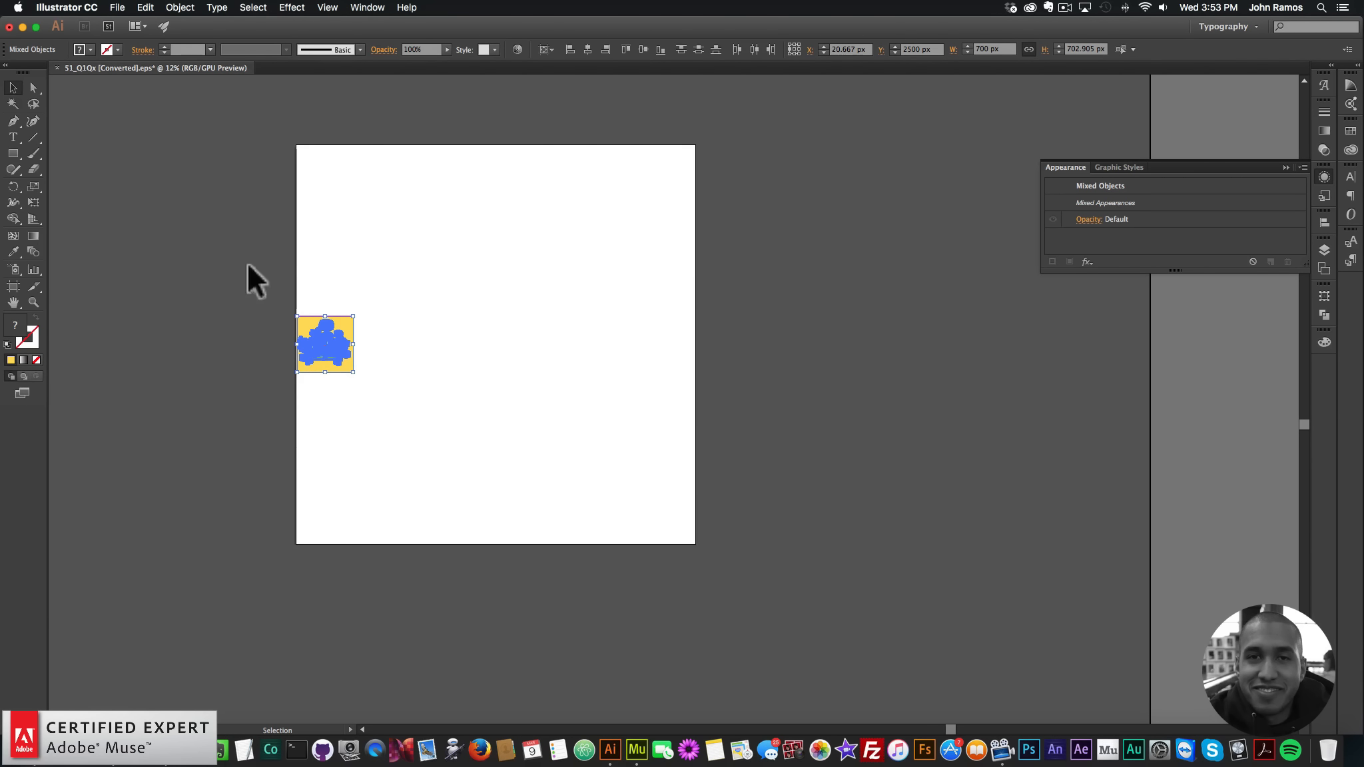
Step: Bring the resized illustration into close view and clear its selection
left_click(34, 301)
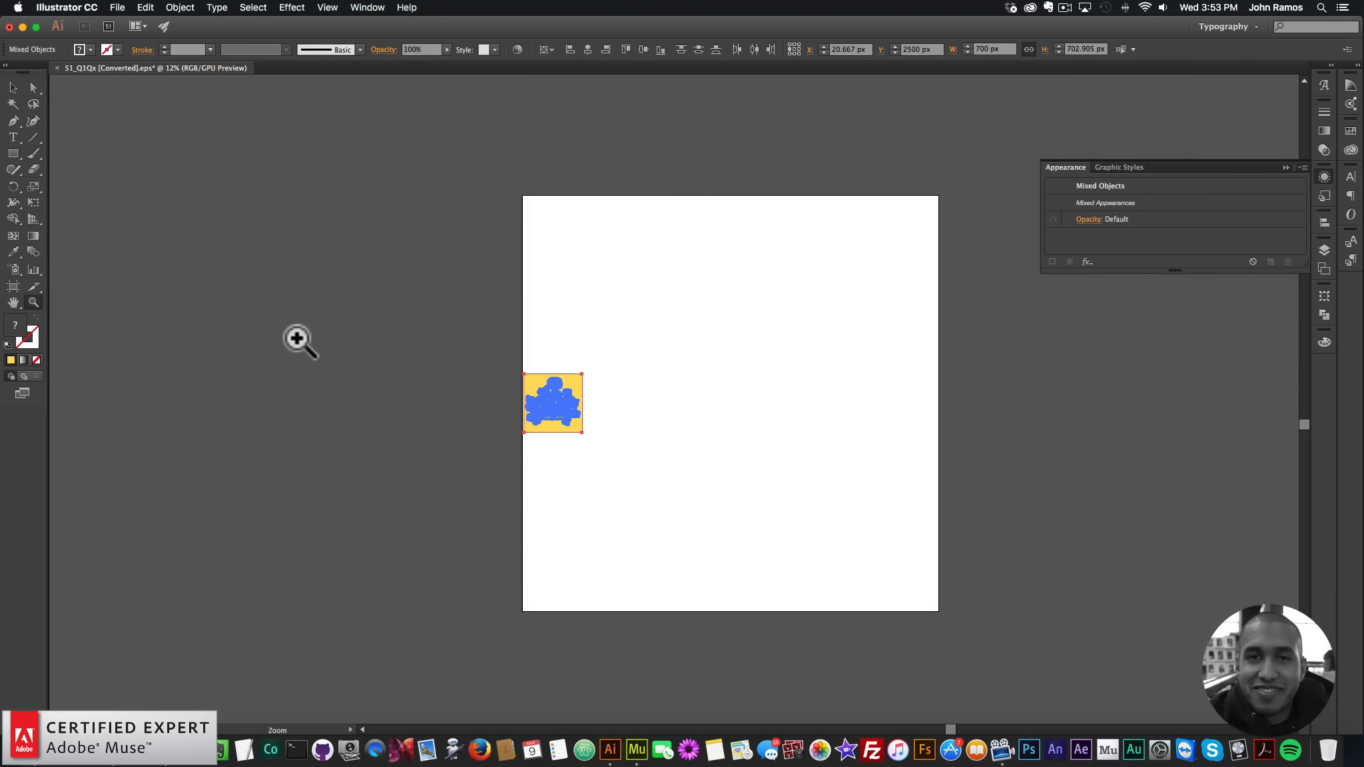
left_click(541, 405)
left_click(598, 394)
left_click(598, 395)
left_click(686, 403)
left_click(686, 403)
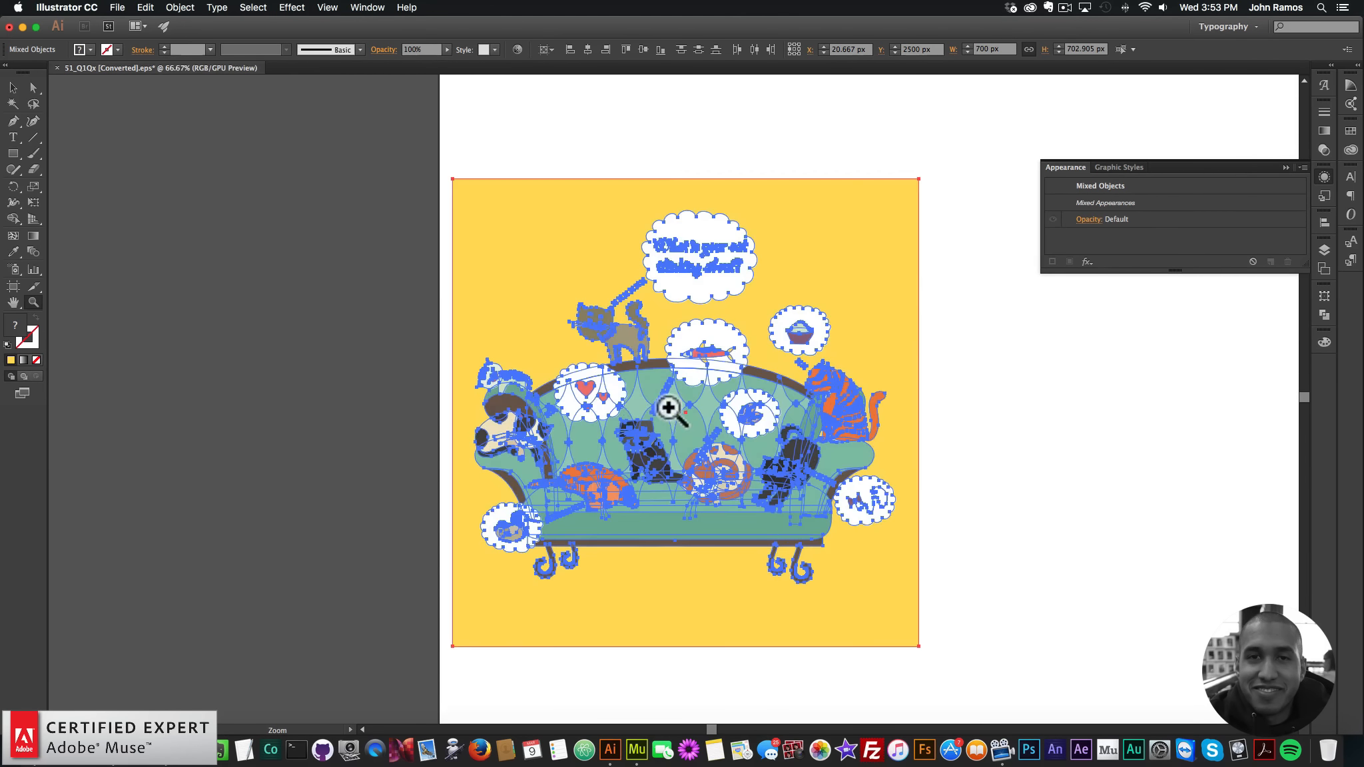
left_click(719, 399)
left_click(13, 87)
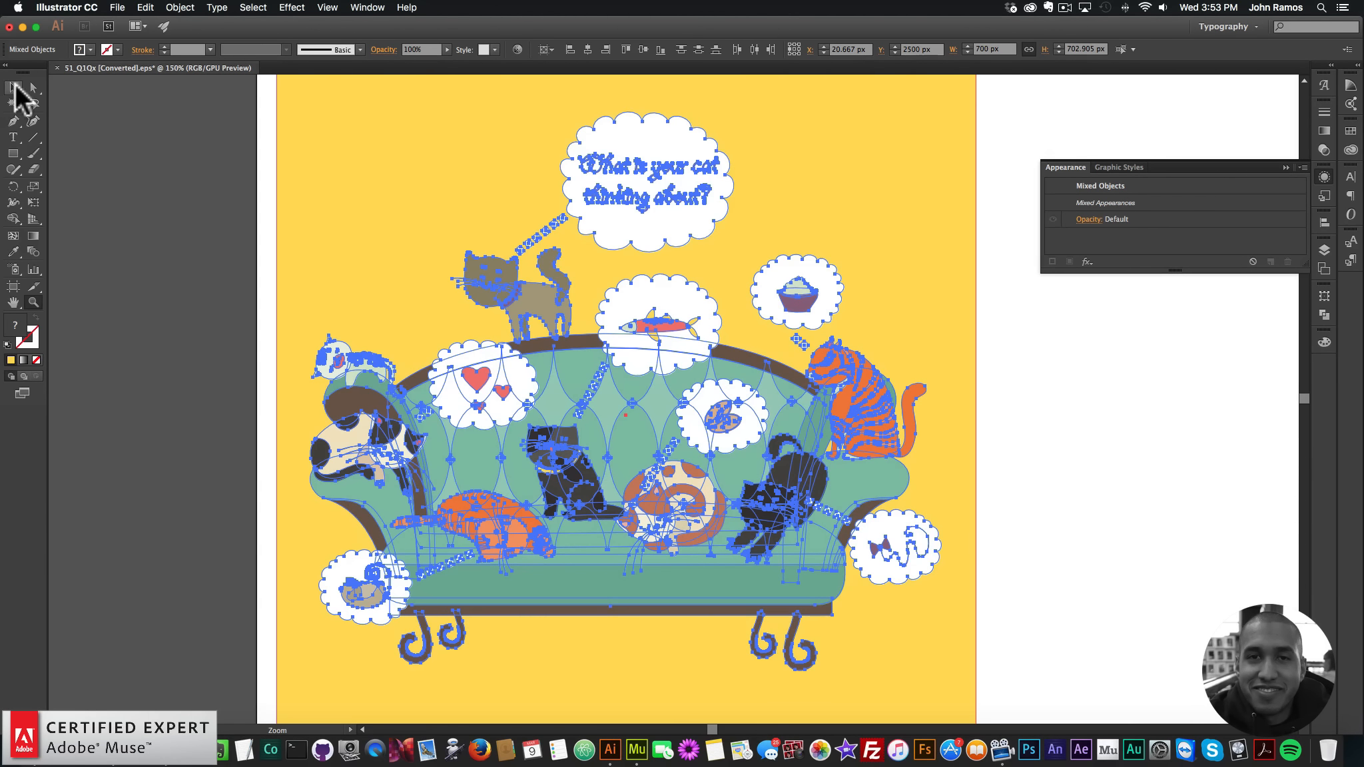
left_click(1056, 401)
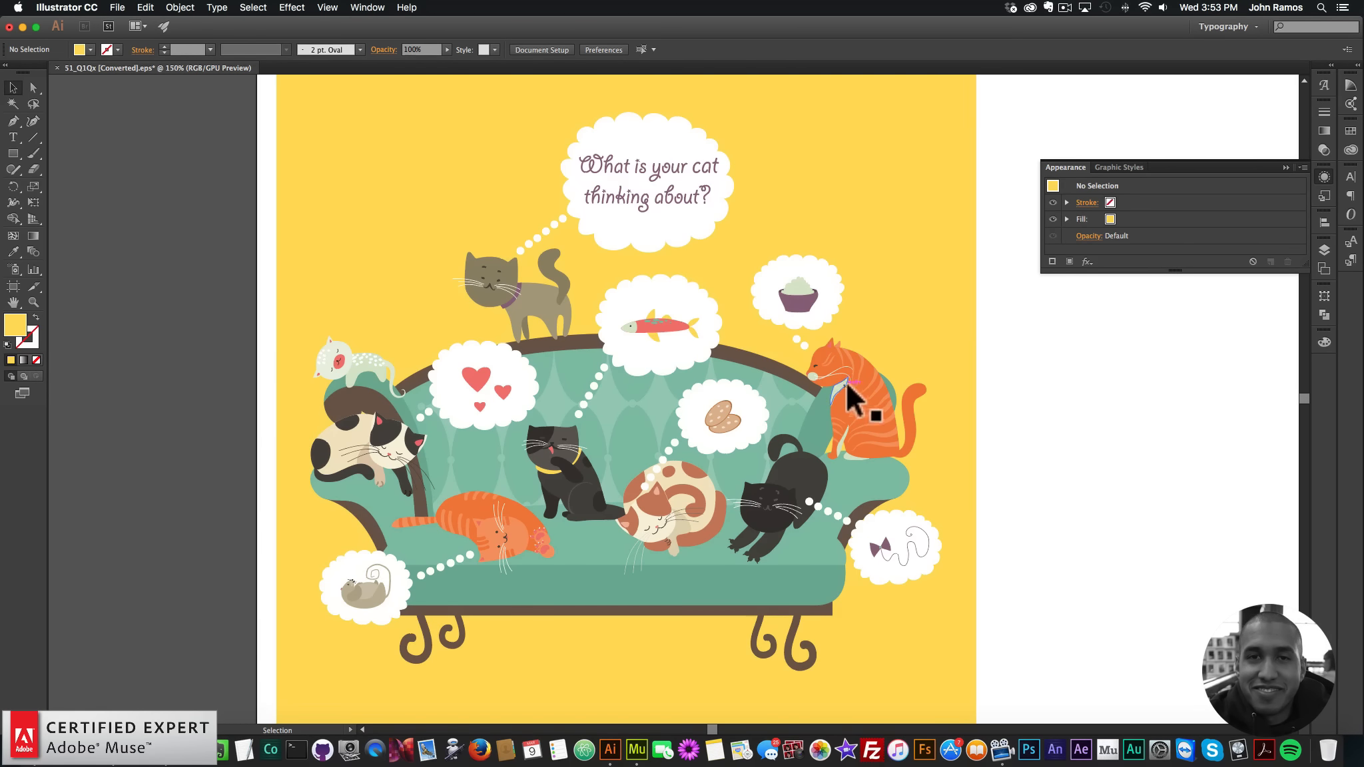
Step: Select all the cats together with the green sofa, leaving out the thought bubbles, and copy them
left_click(847, 377)
left_click(806, 486, "shift")
left_click(665, 513, "shift")
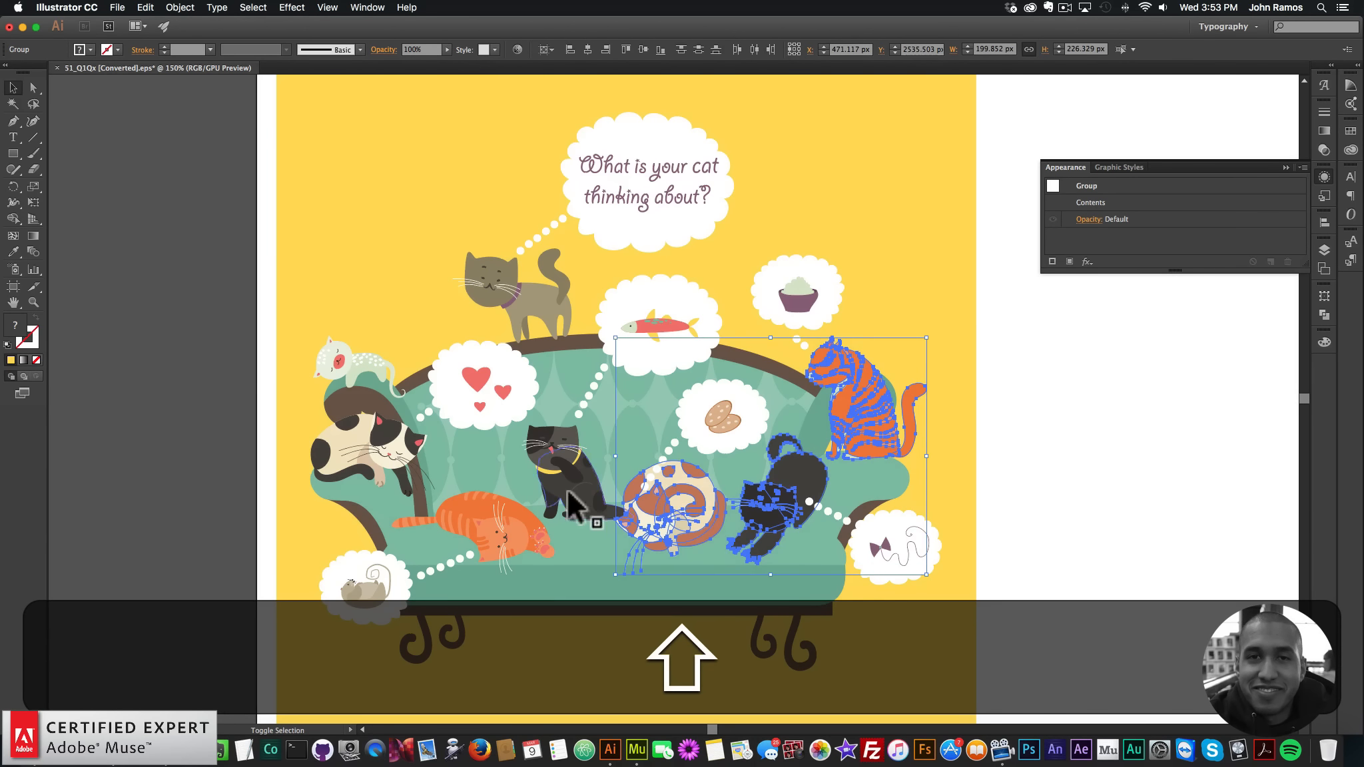
left_click(486, 542, "shift")
left_click(560, 486, "shift")
left_click(420, 458, "shift")
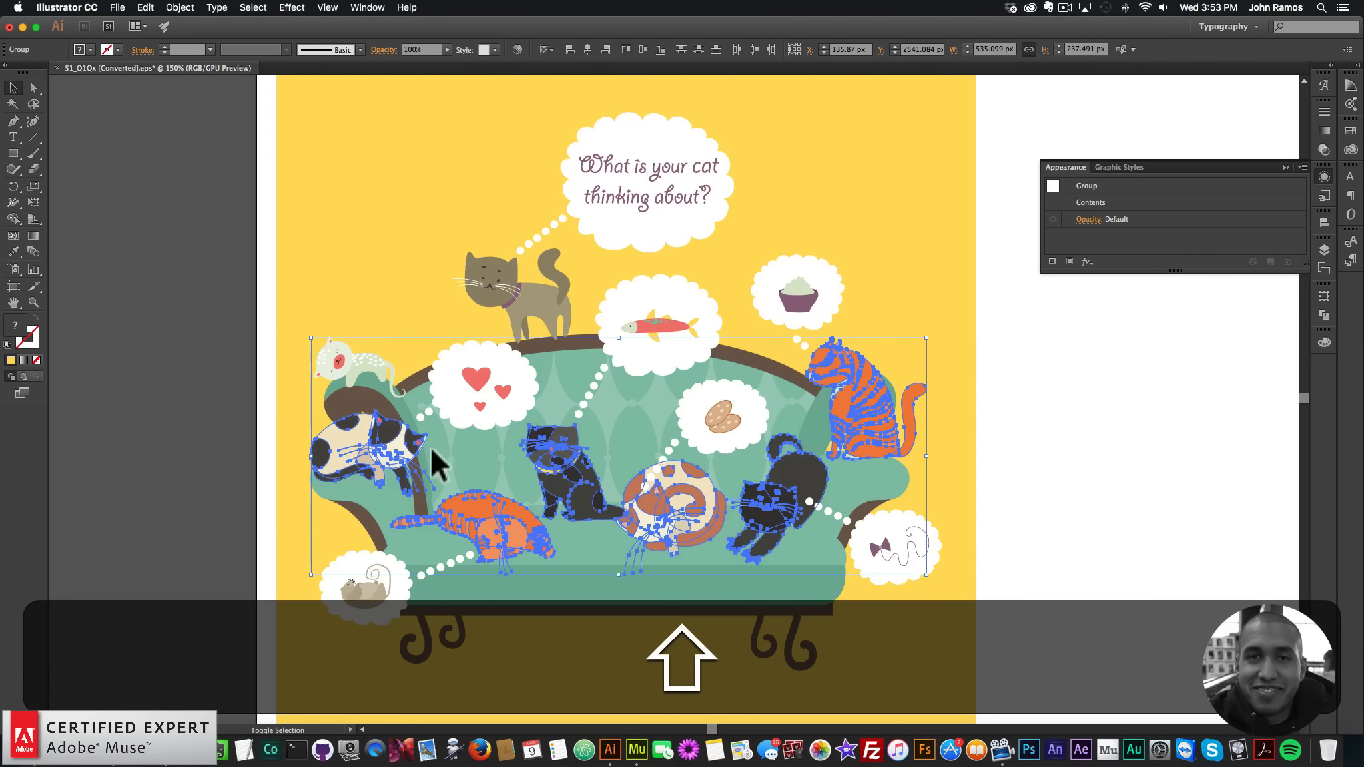
left_click(360, 370, "shift")
left_click(530, 304, "shift")
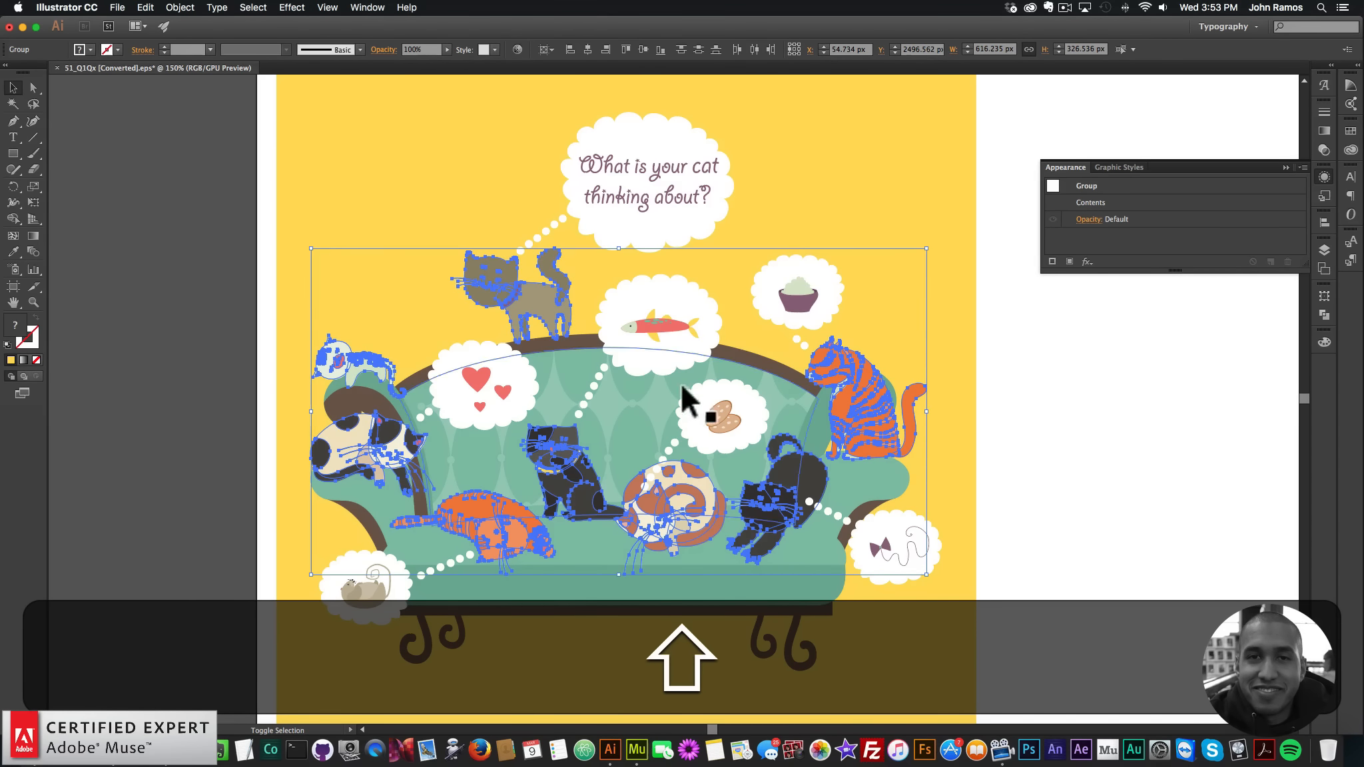
left_click(616, 595, "shift")
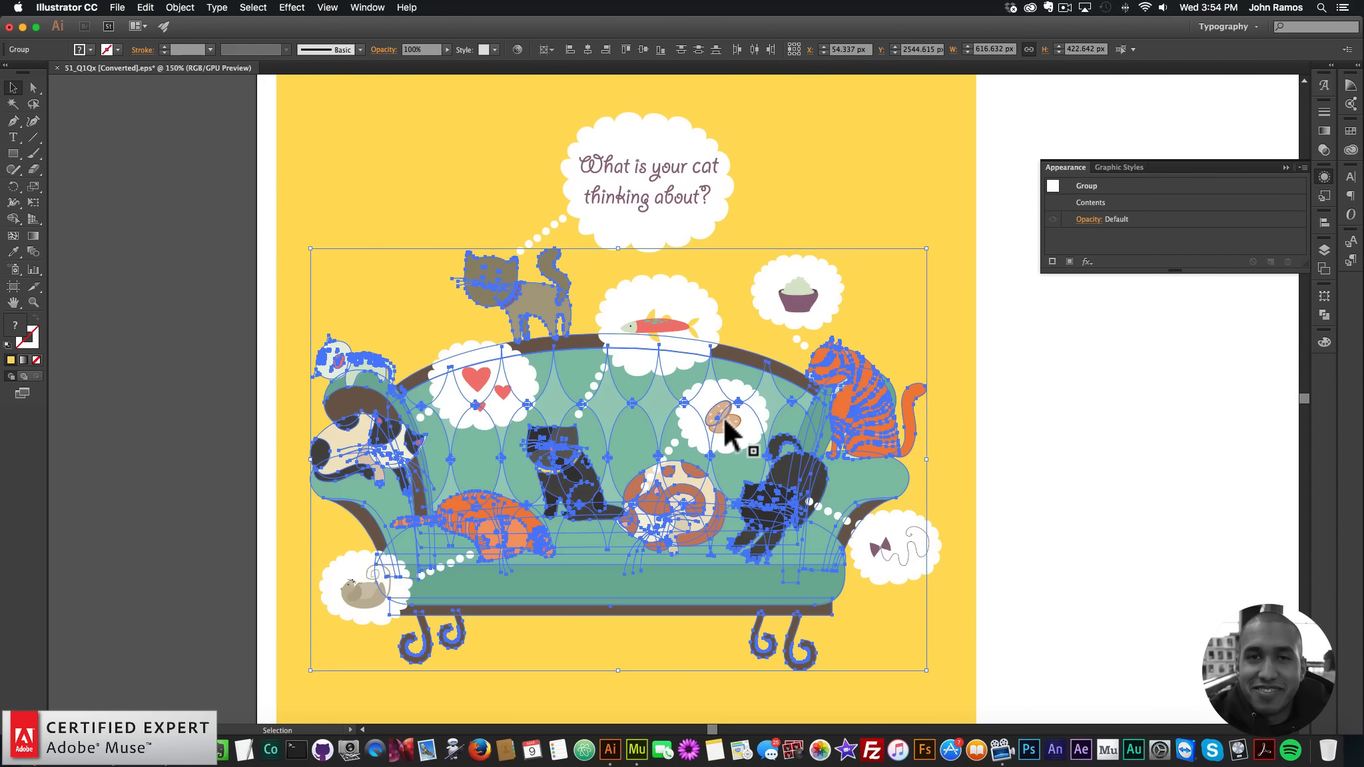
key("super+c")
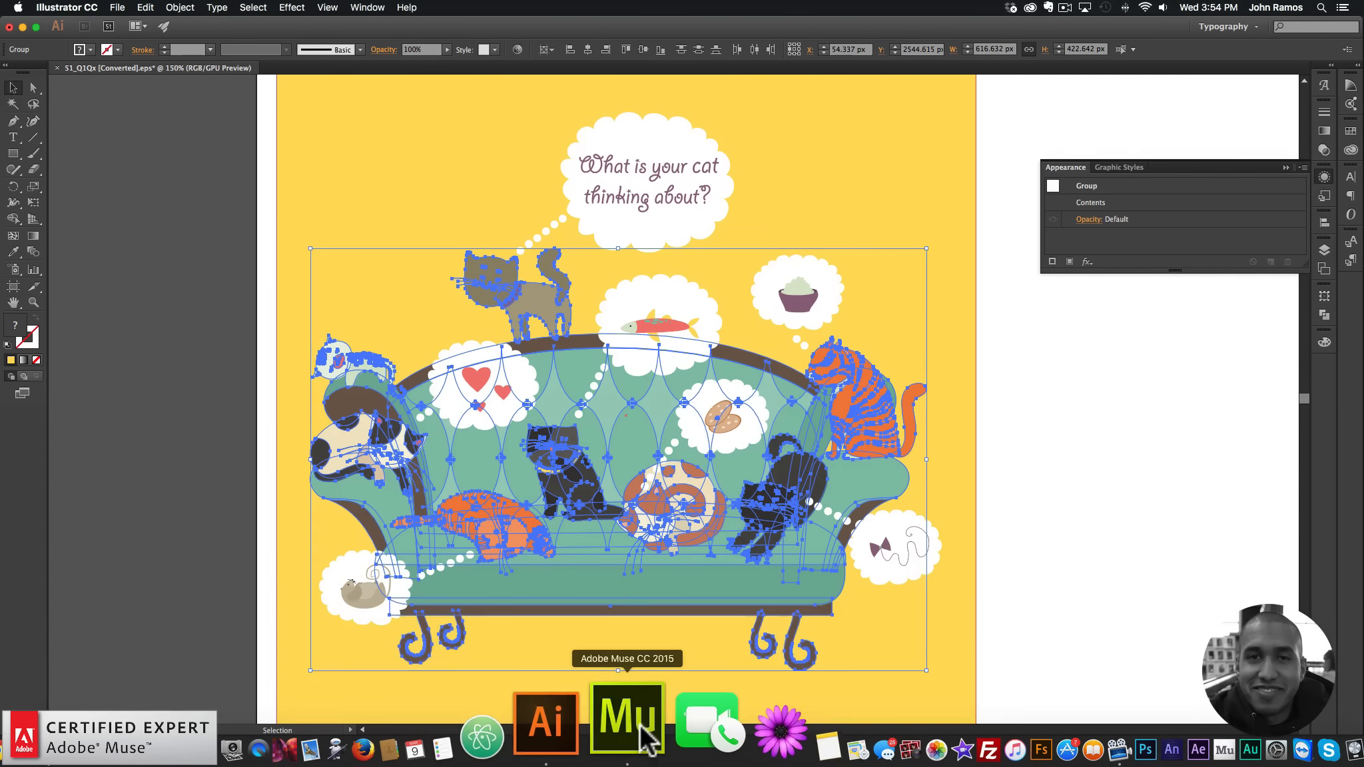
Step: Switch to Adobe Muse, paste the cats and sofa onto the Home page at about X 172, Y 209, and deselect them
left_click(639, 726)
key("super+v")
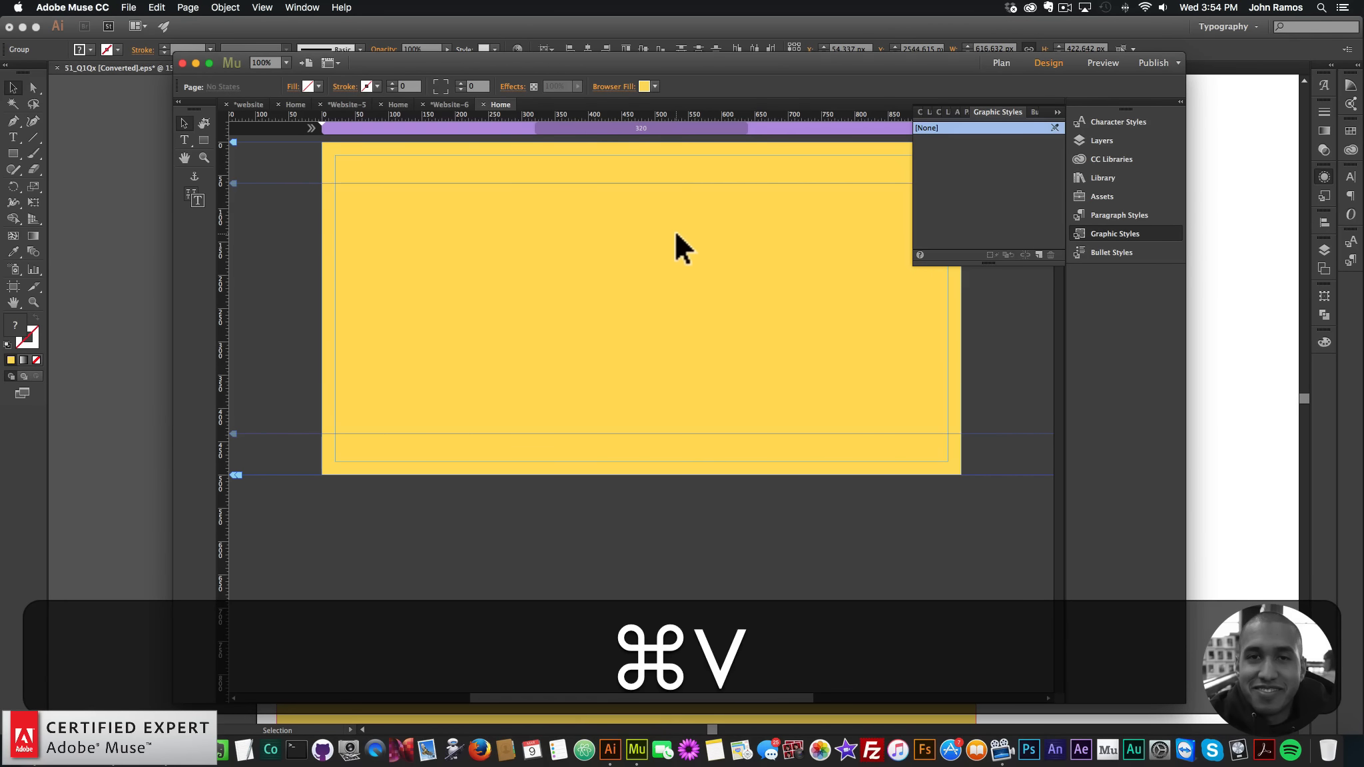
mouse_move(652, 438)
left_mouse_down()
mouse_move(656, 363)
mouse_move(652, 411)
left_mouse_up()
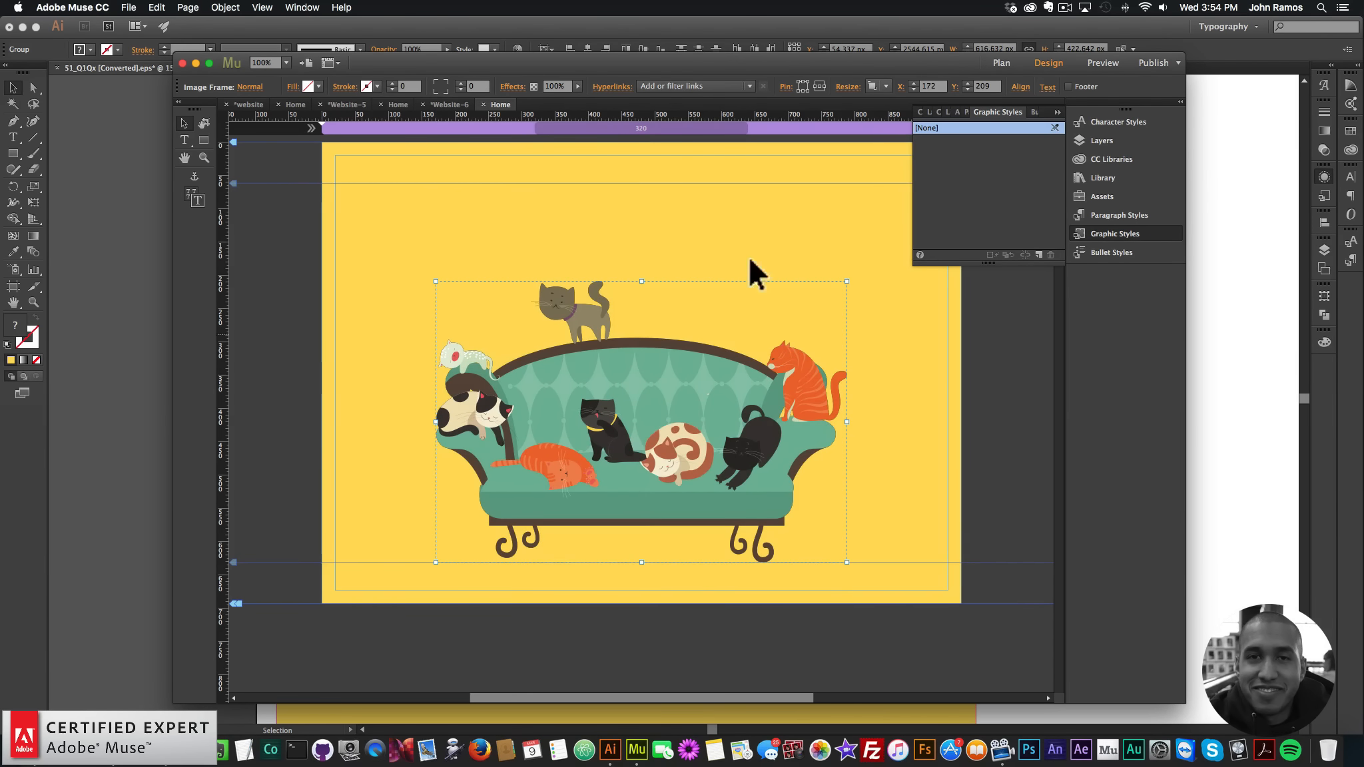
left_click(844, 513)
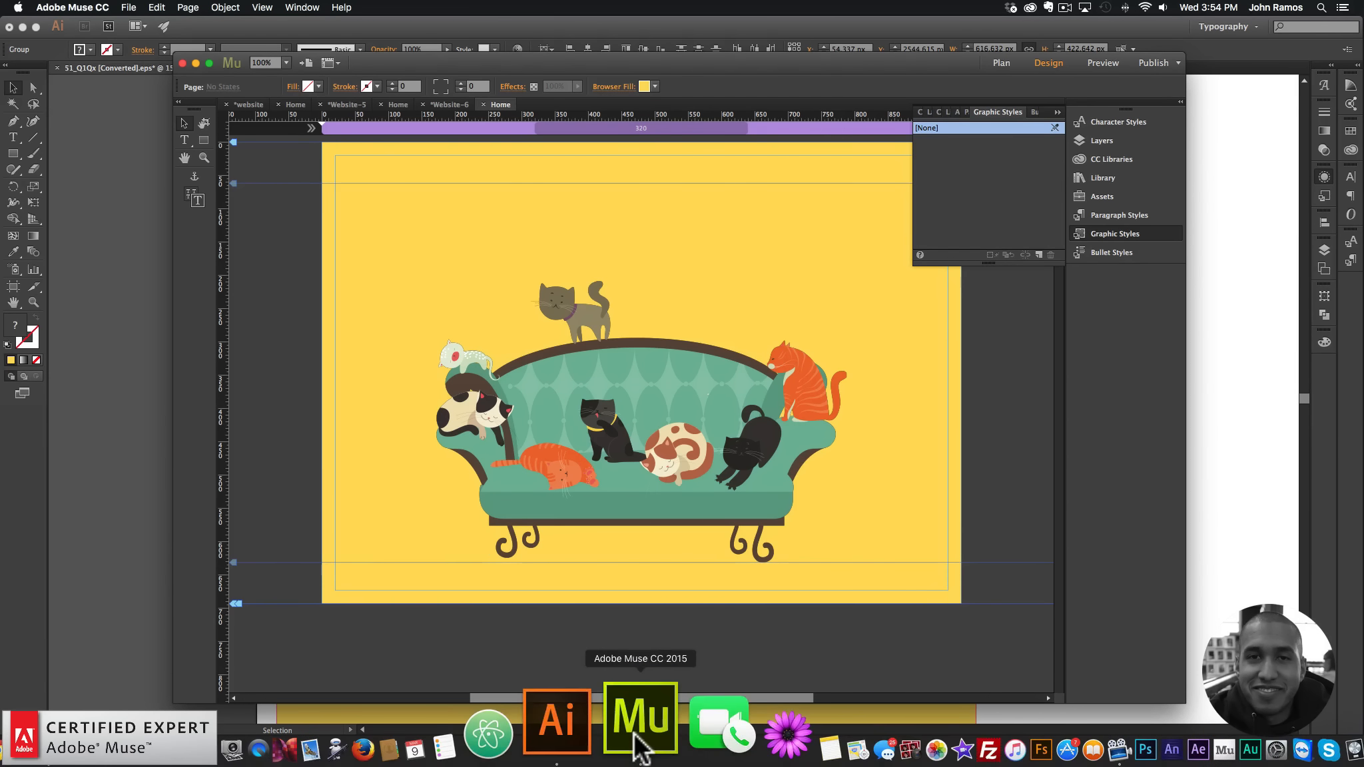
Step: Copy the bow-tie thought bubble from Illustrator into the Muse page and place it beside the stretching black cat
left_click(609, 722)
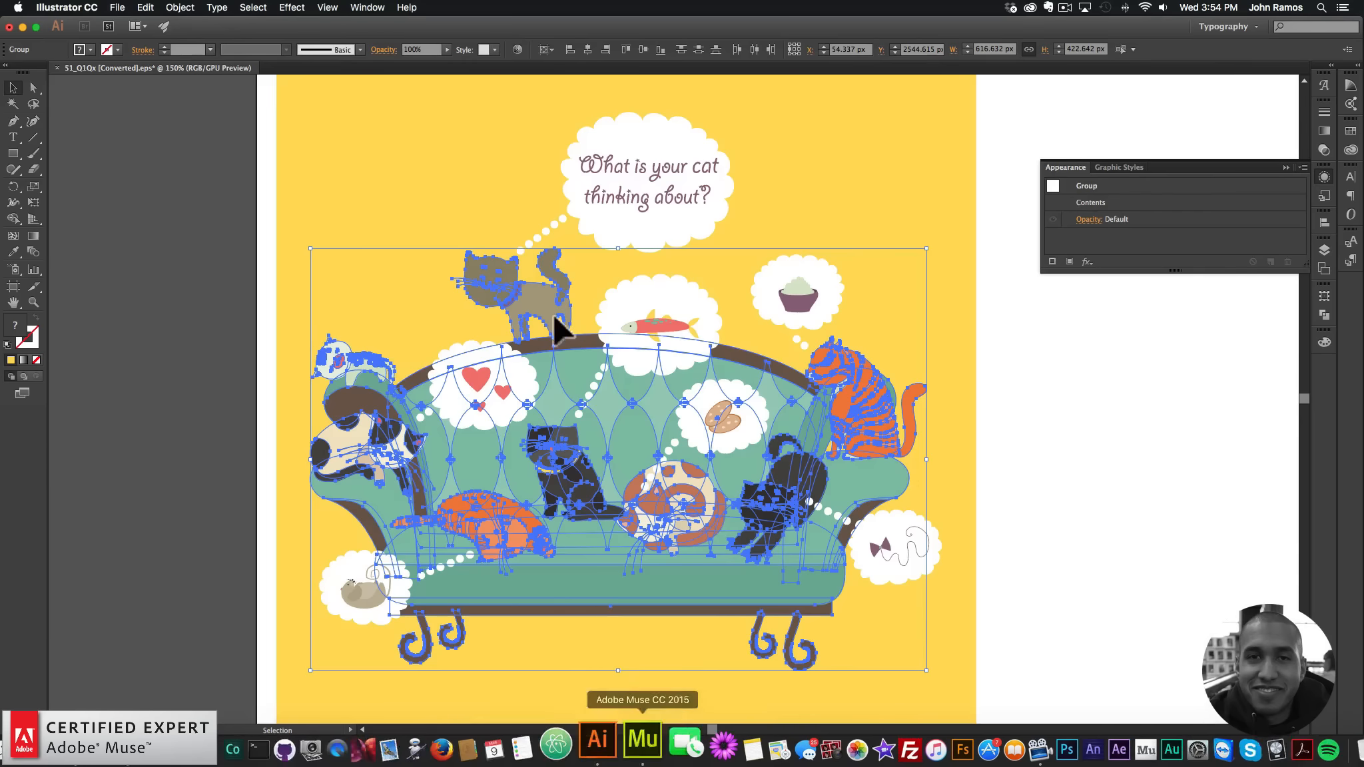
left_click(1004, 329)
left_click(902, 533)
key("super+c")
left_click(616, 729)
key("super+v")
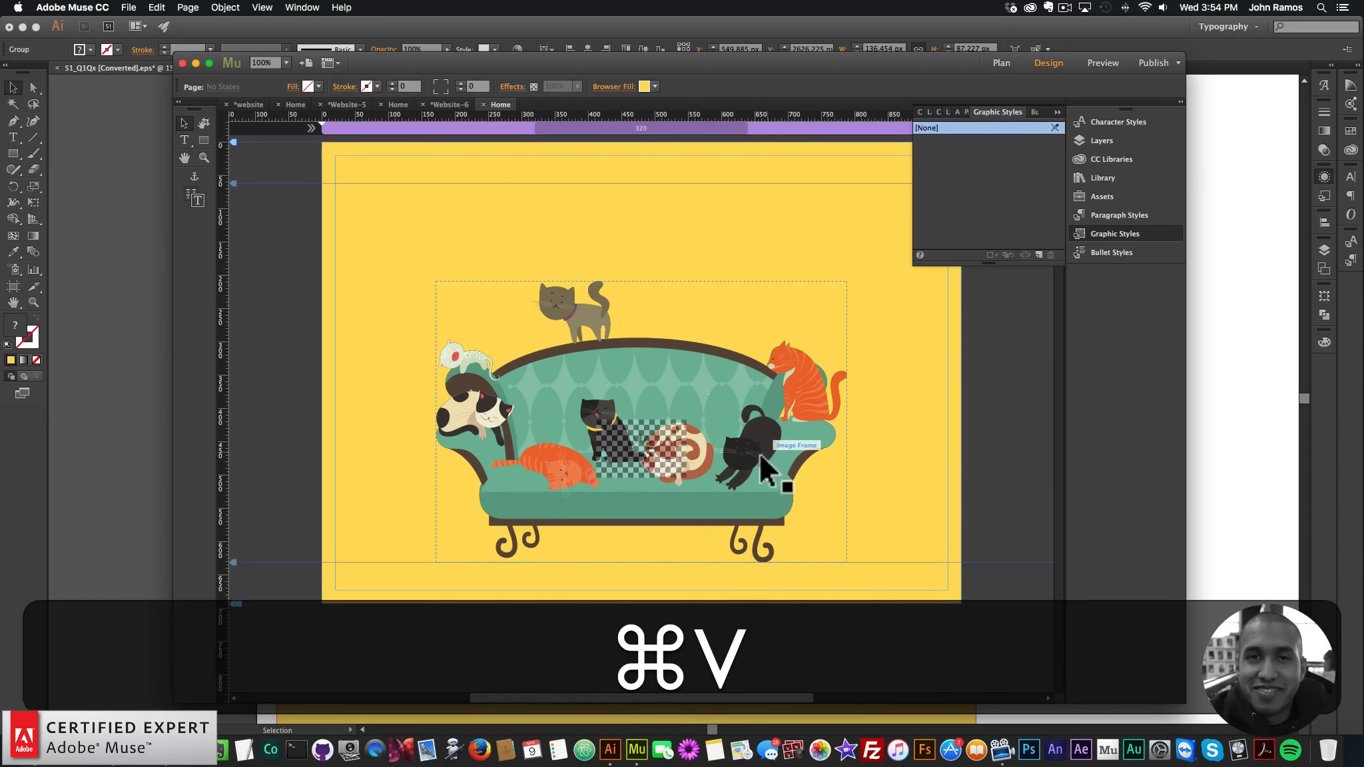
left_click_drag(689, 469, 812, 499)
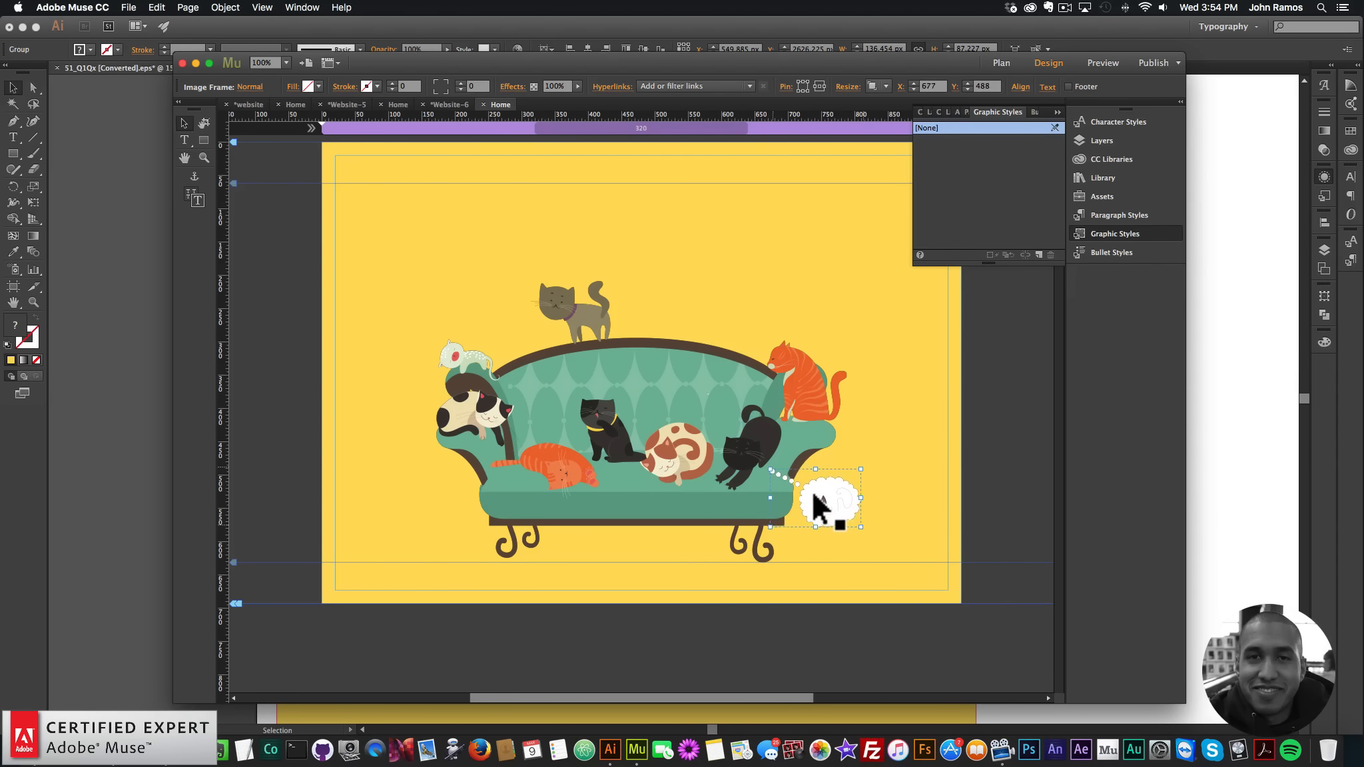
Step: Copy the bowl thought bubble from Illustrator into the Muse page and place it above the sitting orange cat
left_click(603, 723)
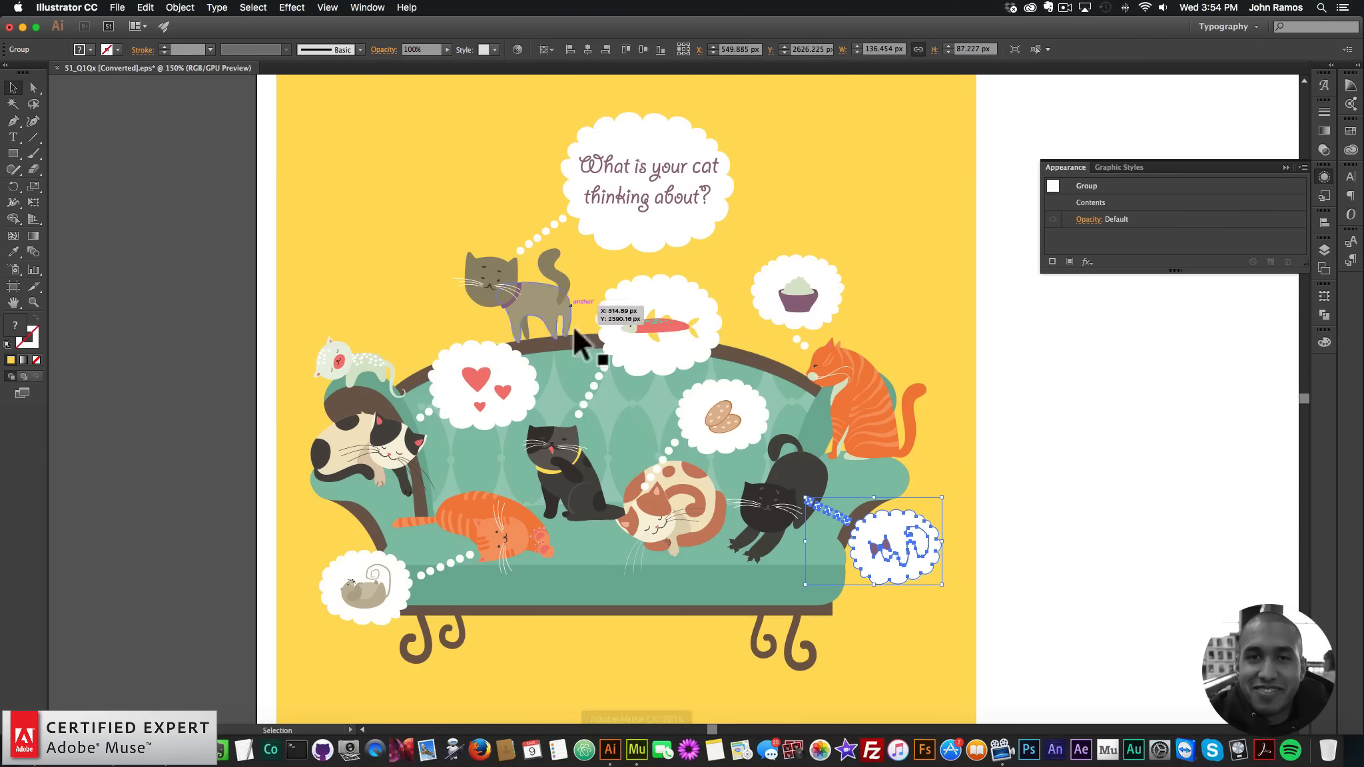
left_click(796, 294)
key("super+c")
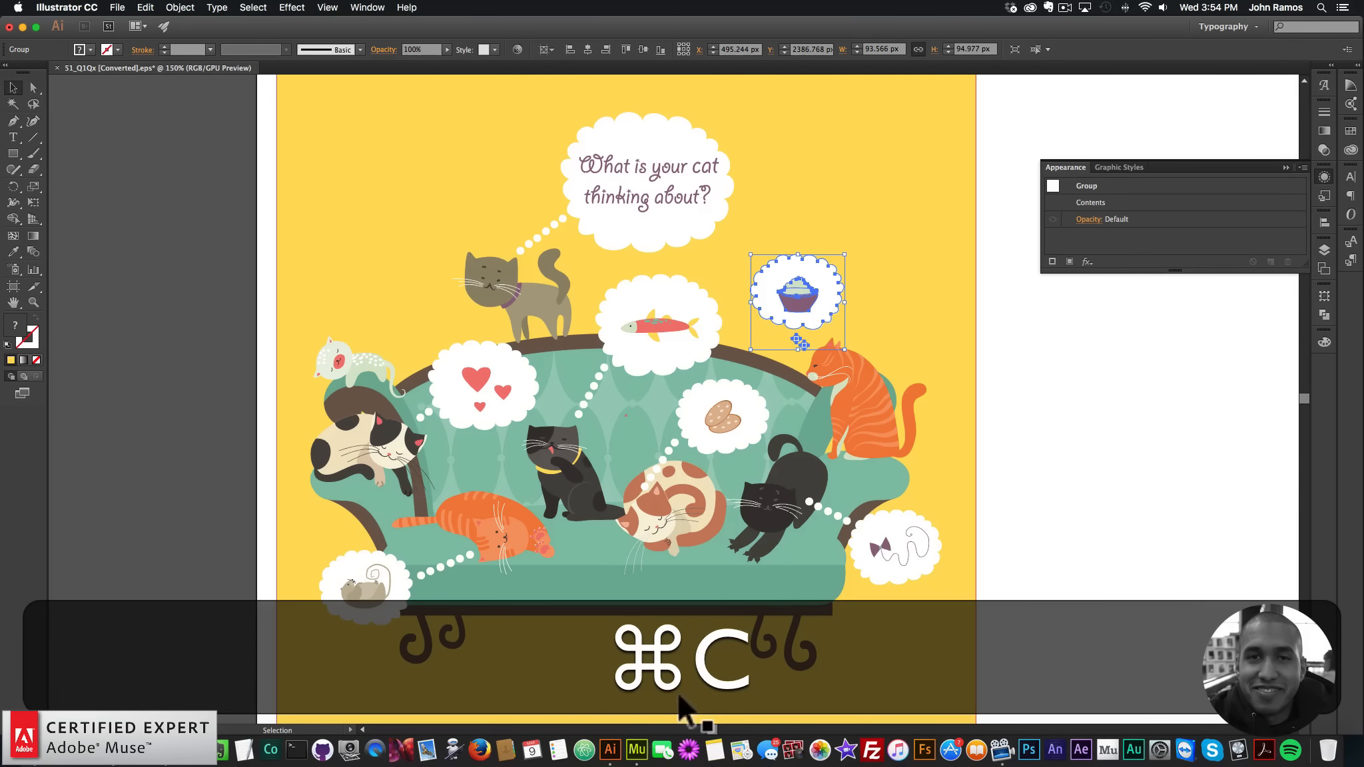
left_click(637, 746)
key("super+v")
left_click_drag(657, 440, 759, 305)
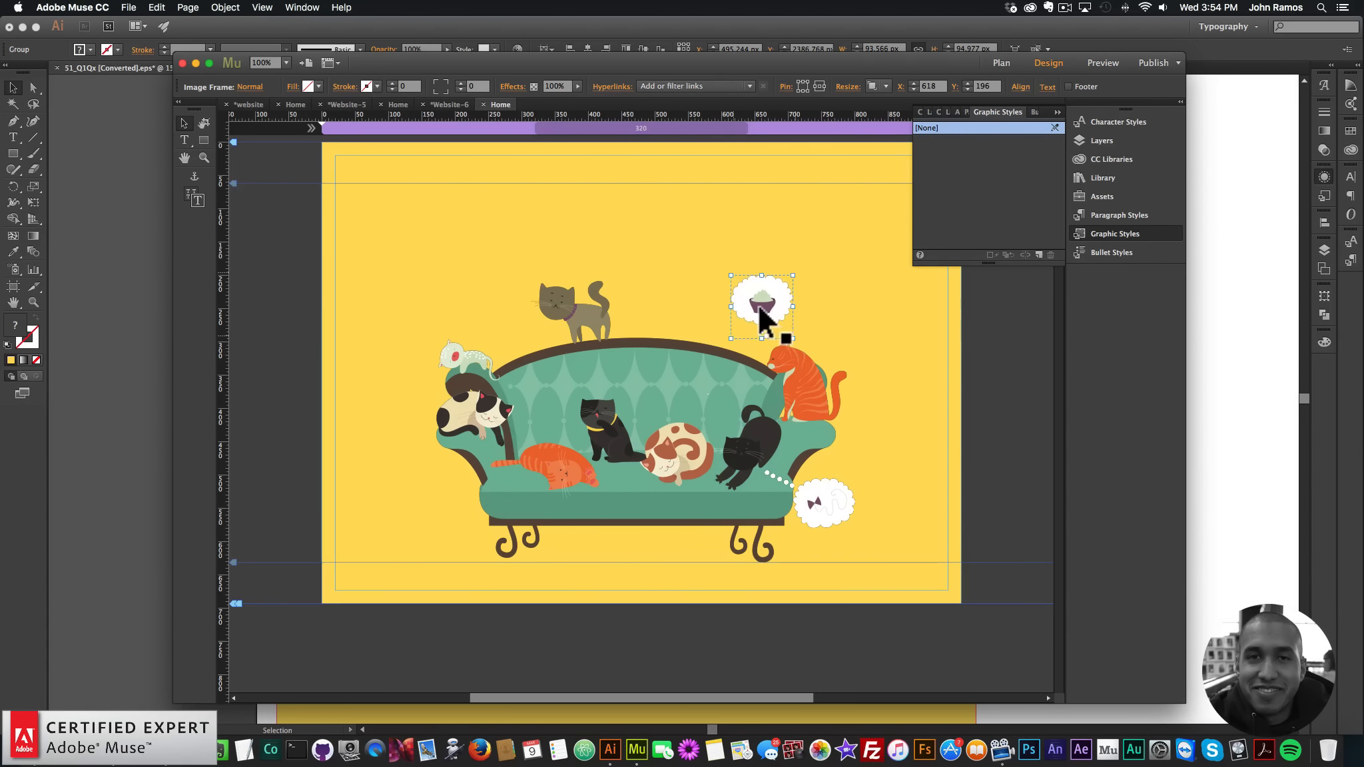
Step: Copy the cookie bubble from Illustrator into the Muse page, placing it above the spotted cat at about X 506, Y 332 to match the original
left_click(593, 726)
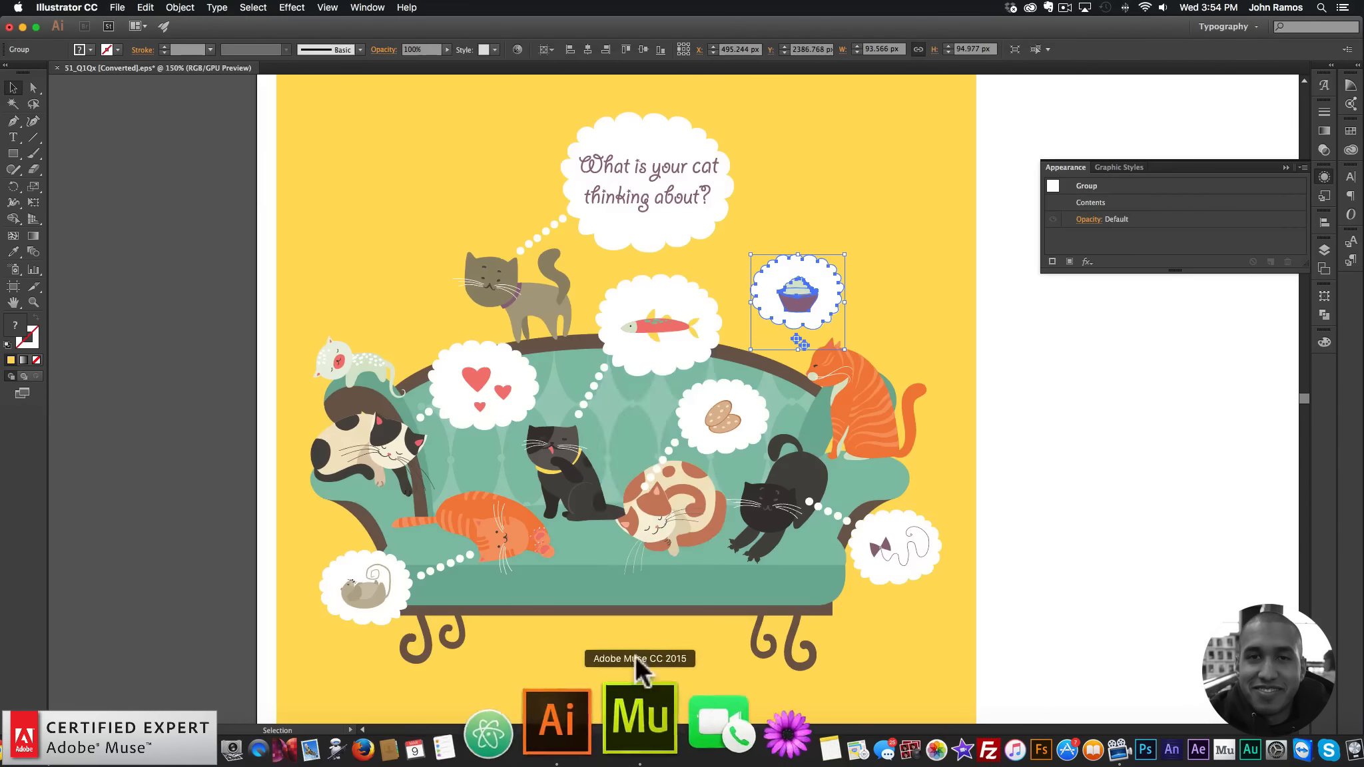
key("super+c")
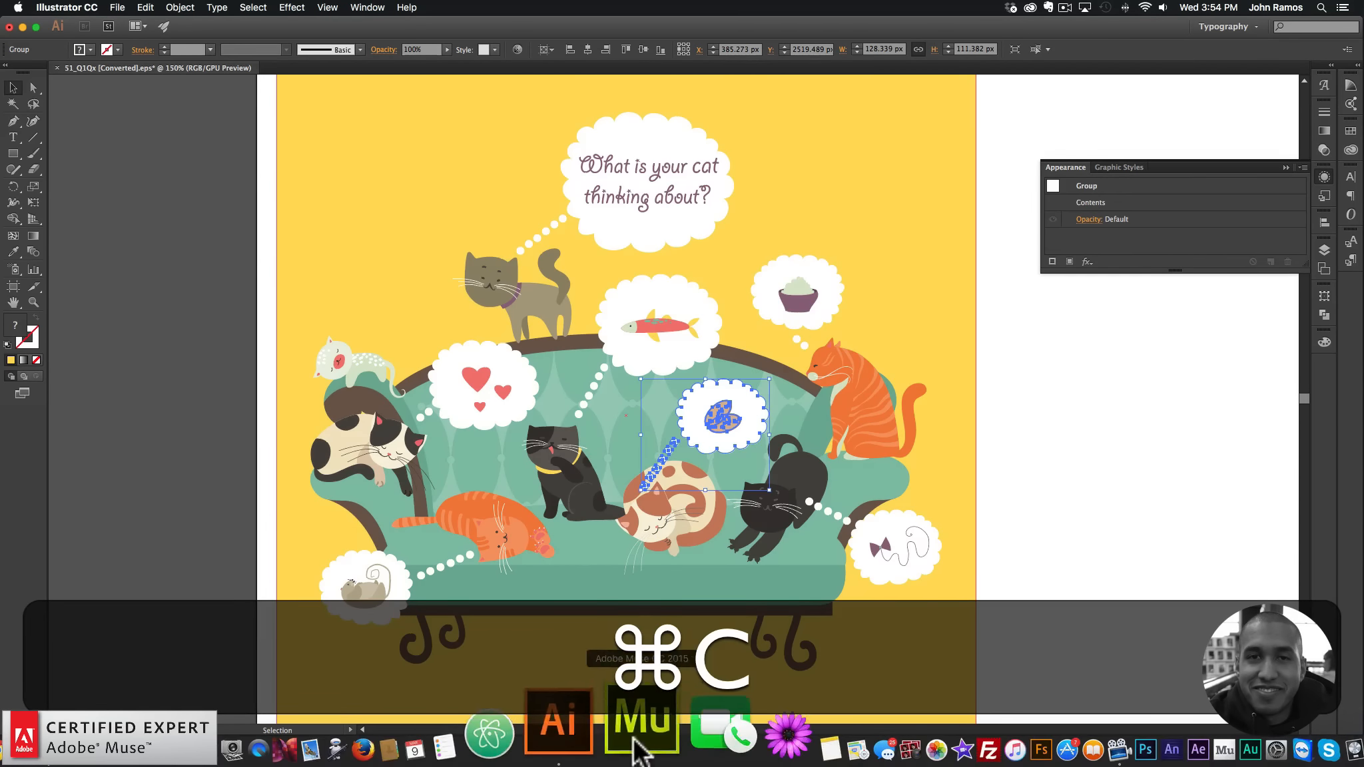
left_click(634, 739)
key("super+v")
left_click_drag(699, 473, 734, 391)
left_click(606, 722)
left_click(636, 732)
left_click_drag(729, 407, 709, 413)
Step: Copy the fish thought bubble from Illustrator into the Muse page and place it above the sitting black cat at about X 443, Y 233
left_click(564, 722)
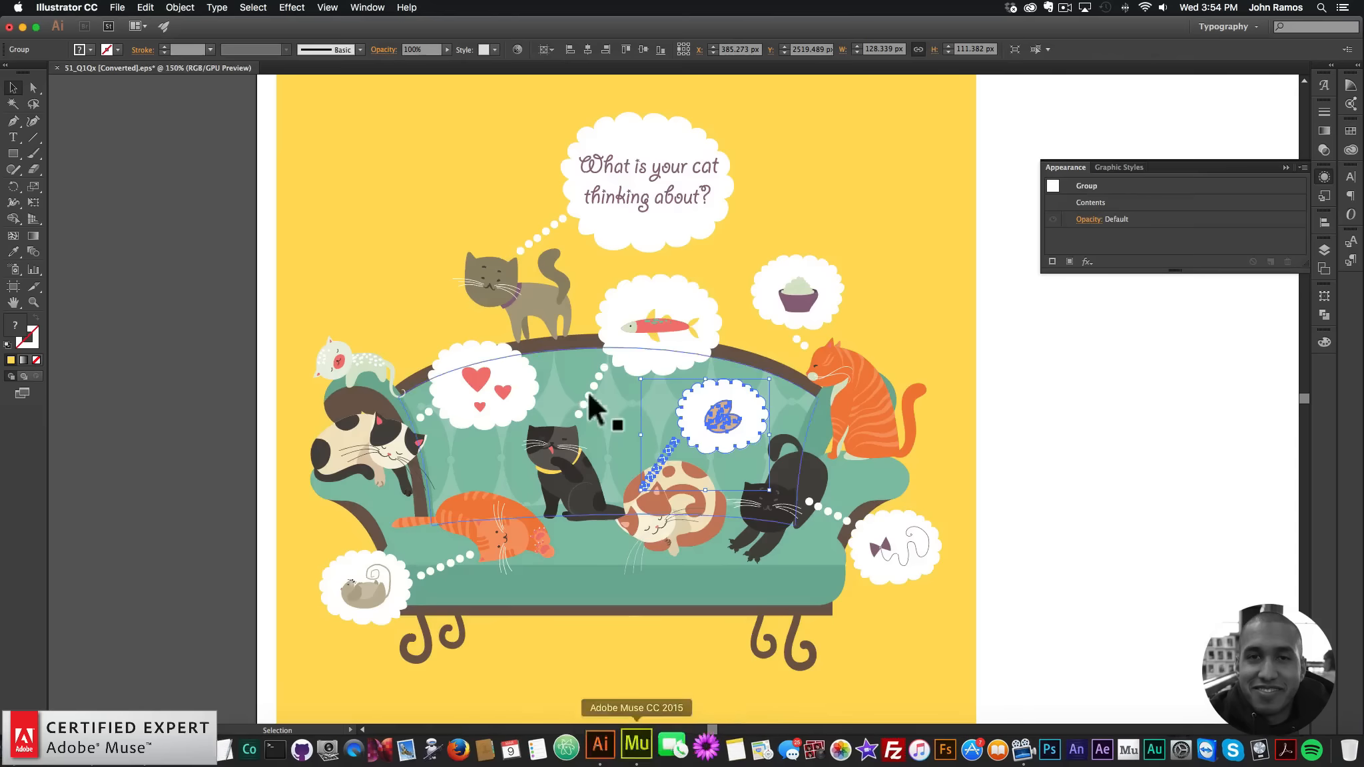
key("super+c")
key("super+Tab")
key("super+v")
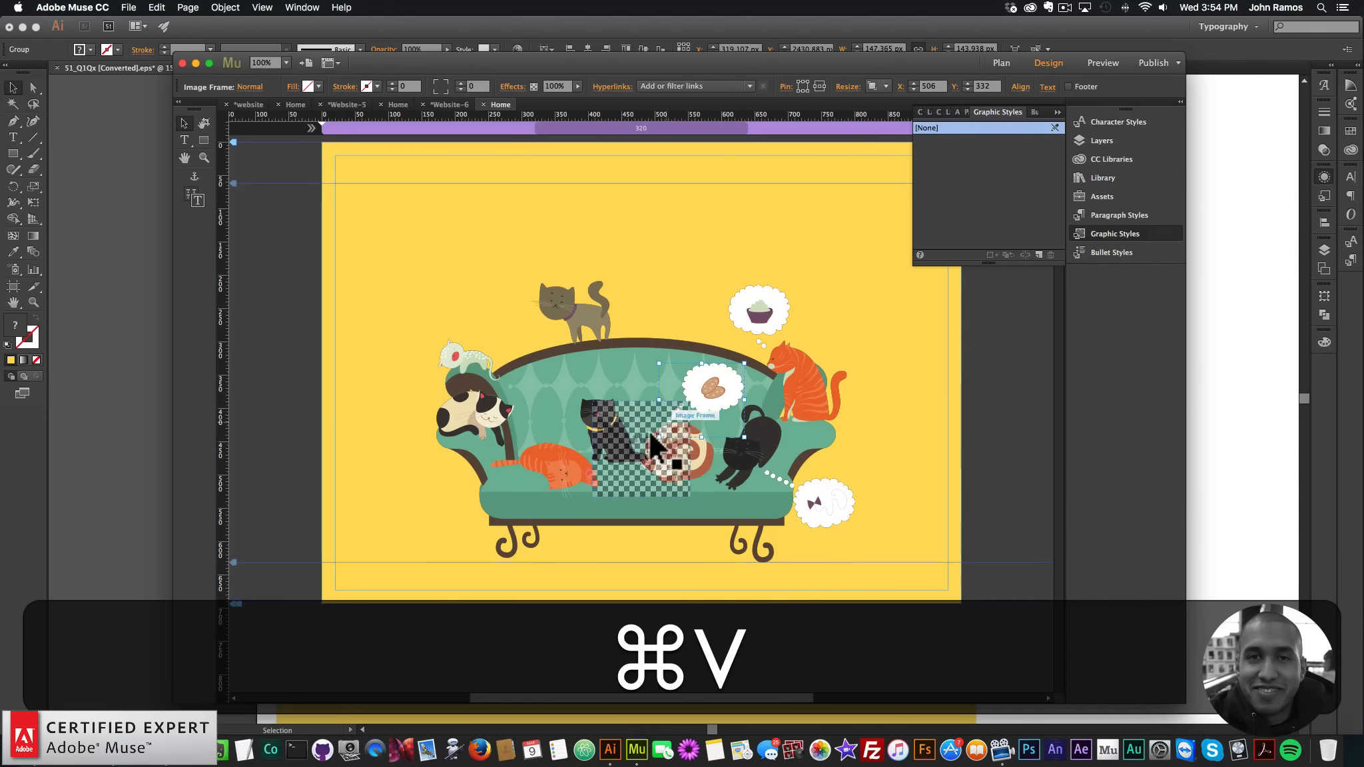
left_click_drag(644, 458, 670, 359)
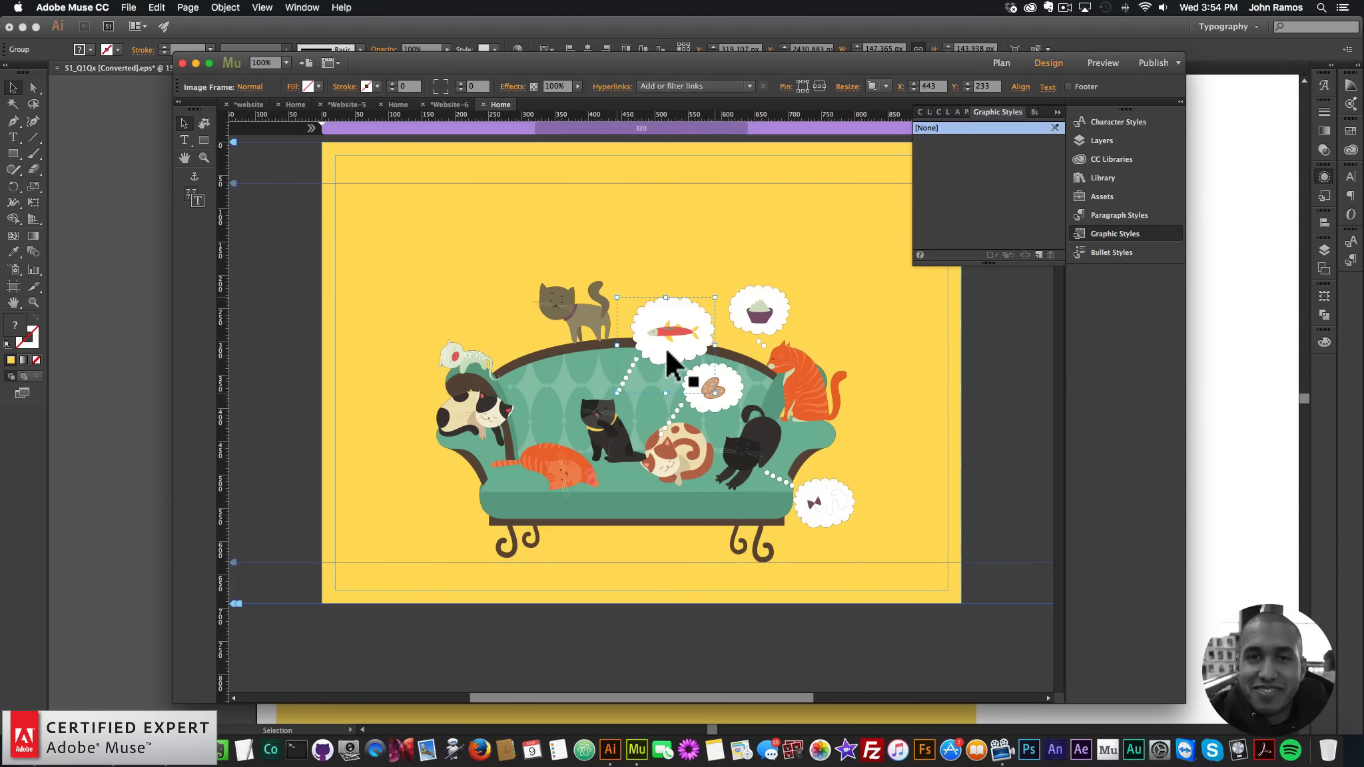
Step: Copy the hearts thought bubble from Illustrator into the Muse page and place it beside the black-and-white cat at about X 268, Y 292
left_click(610, 749)
left_click(480, 381)
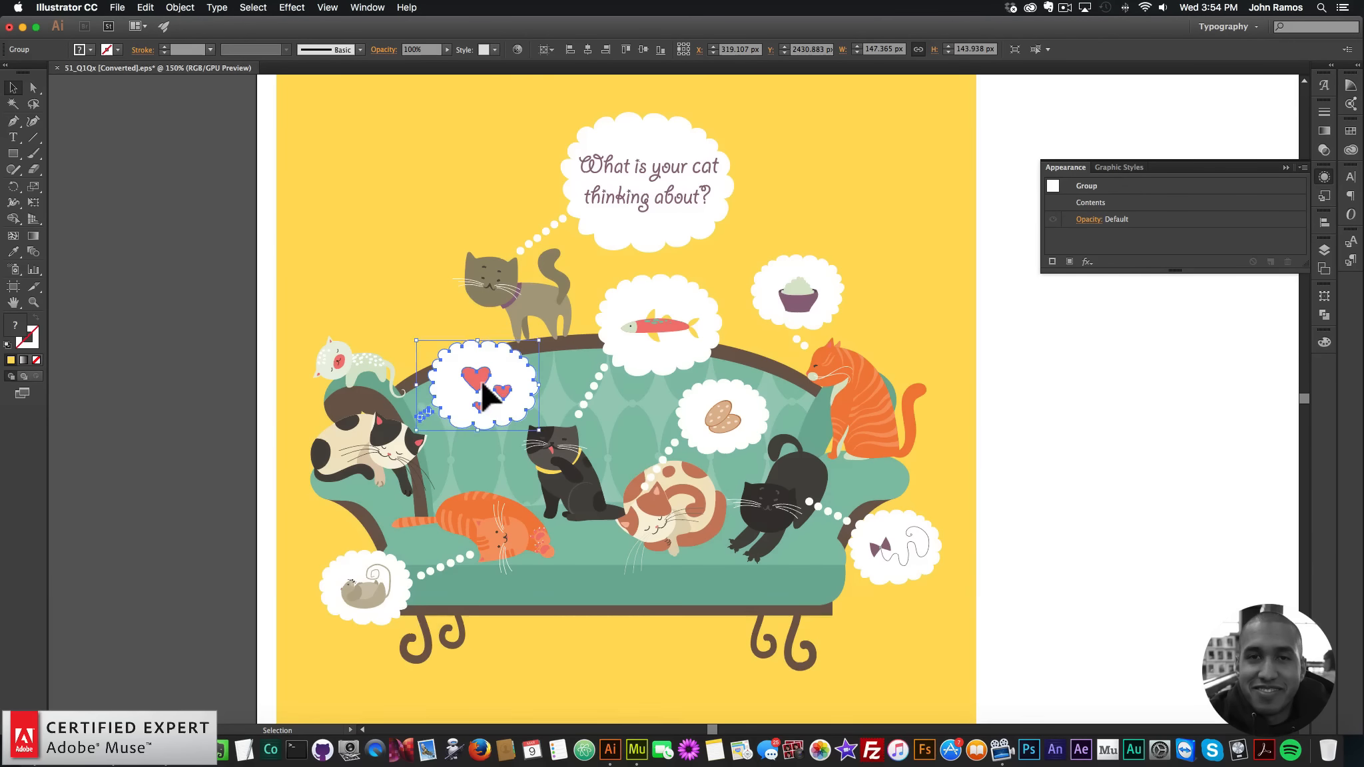
key("super+c")
left_click(637, 749)
key("super+v")
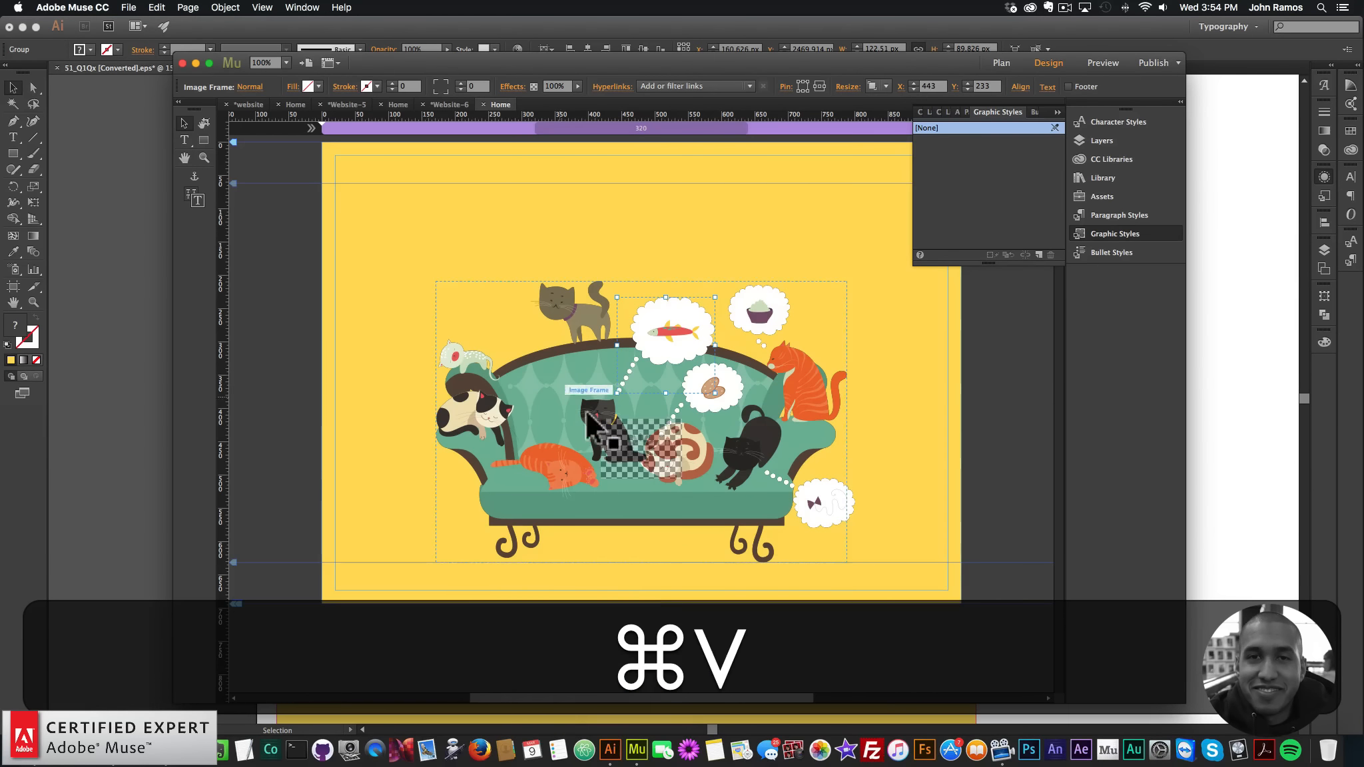
left_click_drag(637, 469, 541, 386)
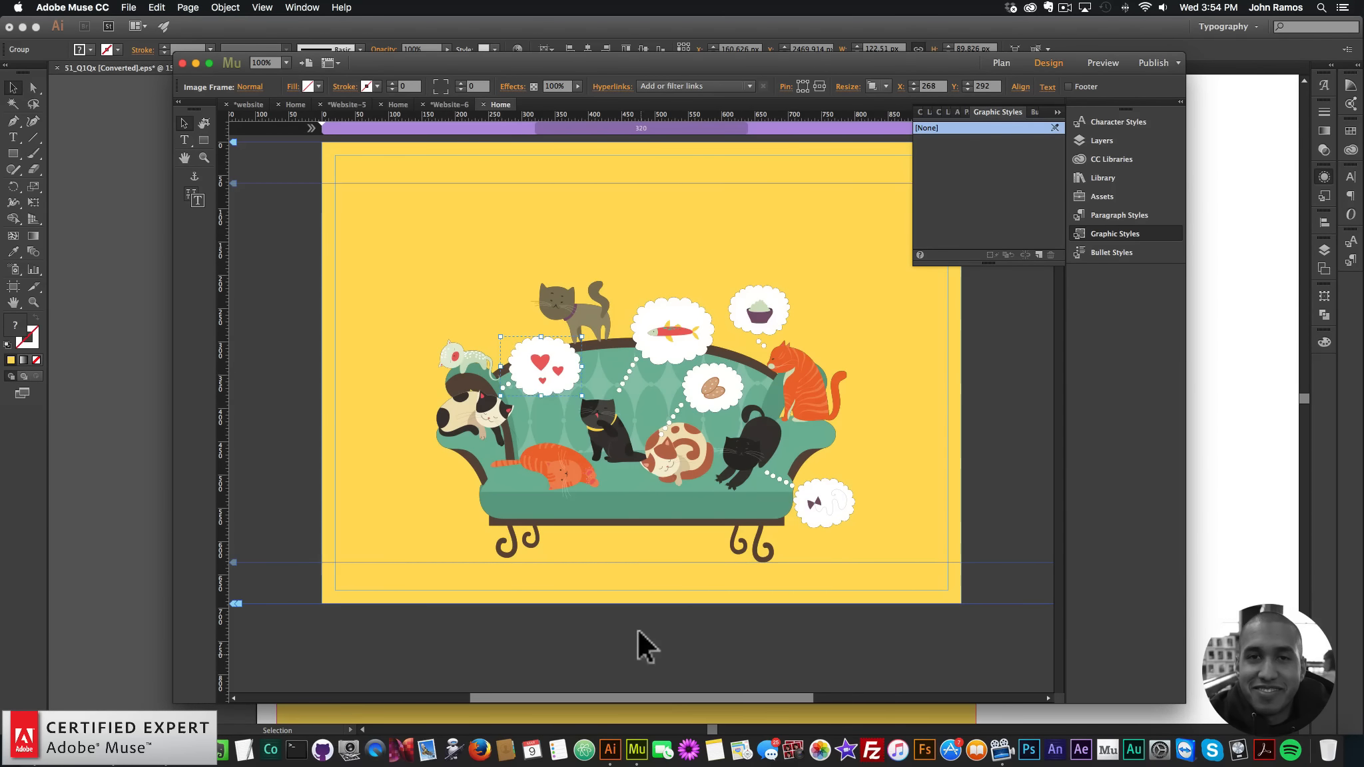
Step: Copy the grey mouse thought bubble from Illustrator into Muse, placing it below the lying orange cat at about X 174, Y 512
left_click(609, 746)
left_click(399, 566)
key("super+c")
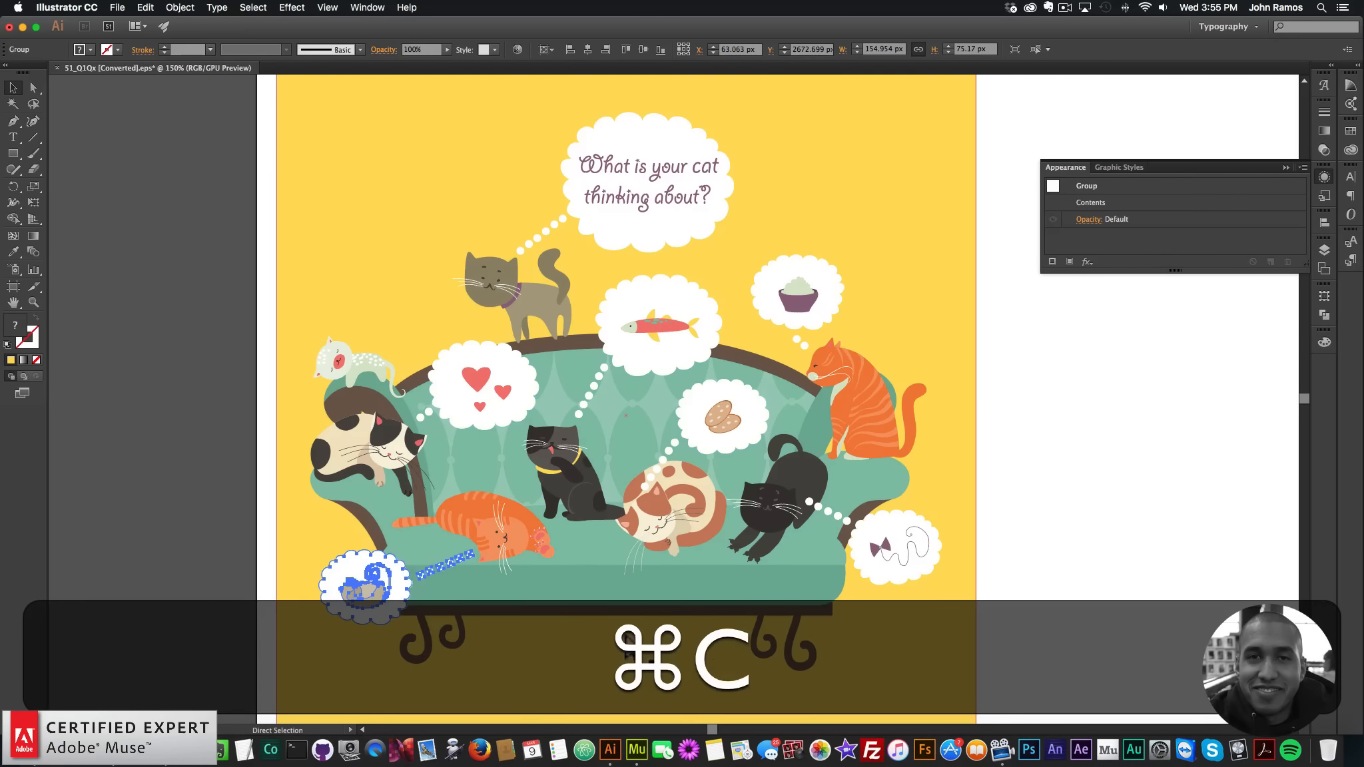
left_click(610, 729)
key("super+v")
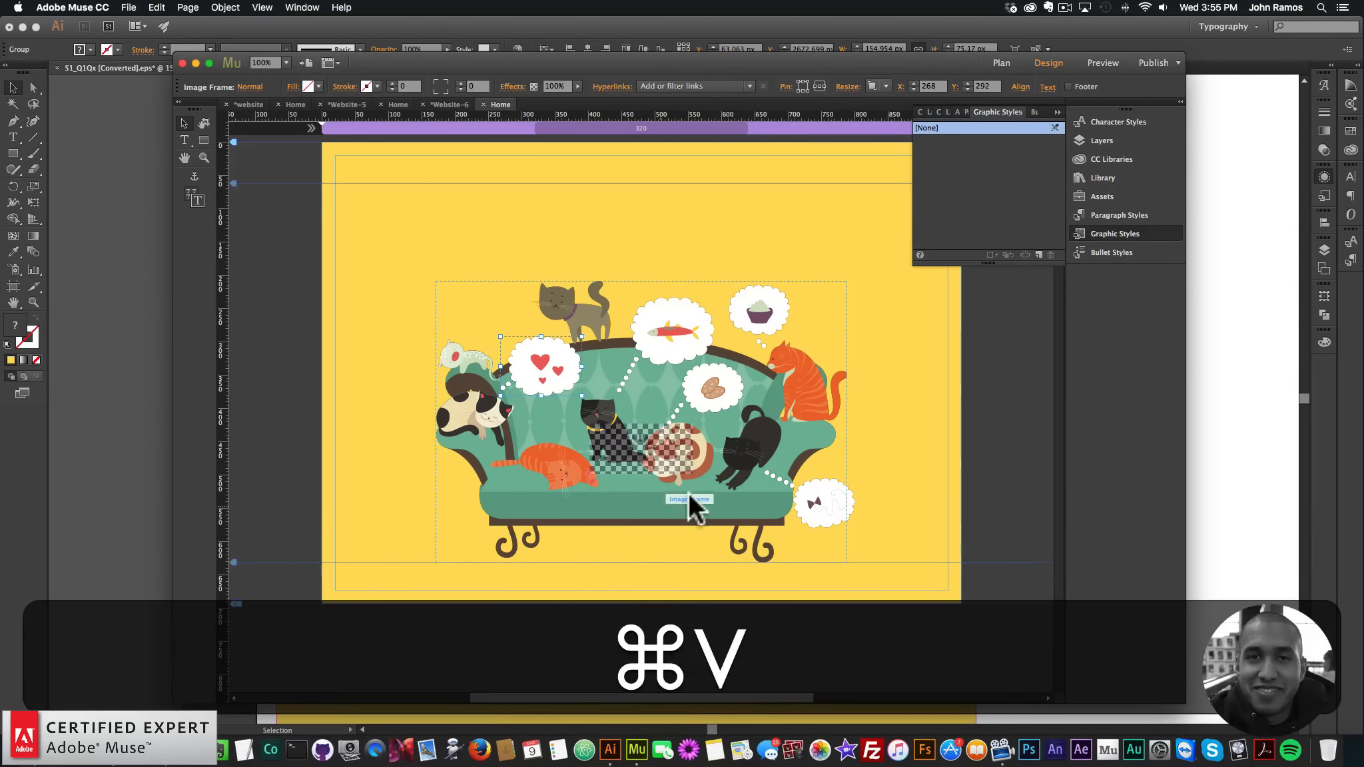
left_click_drag(686, 489, 493, 524)
left_click(606, 744)
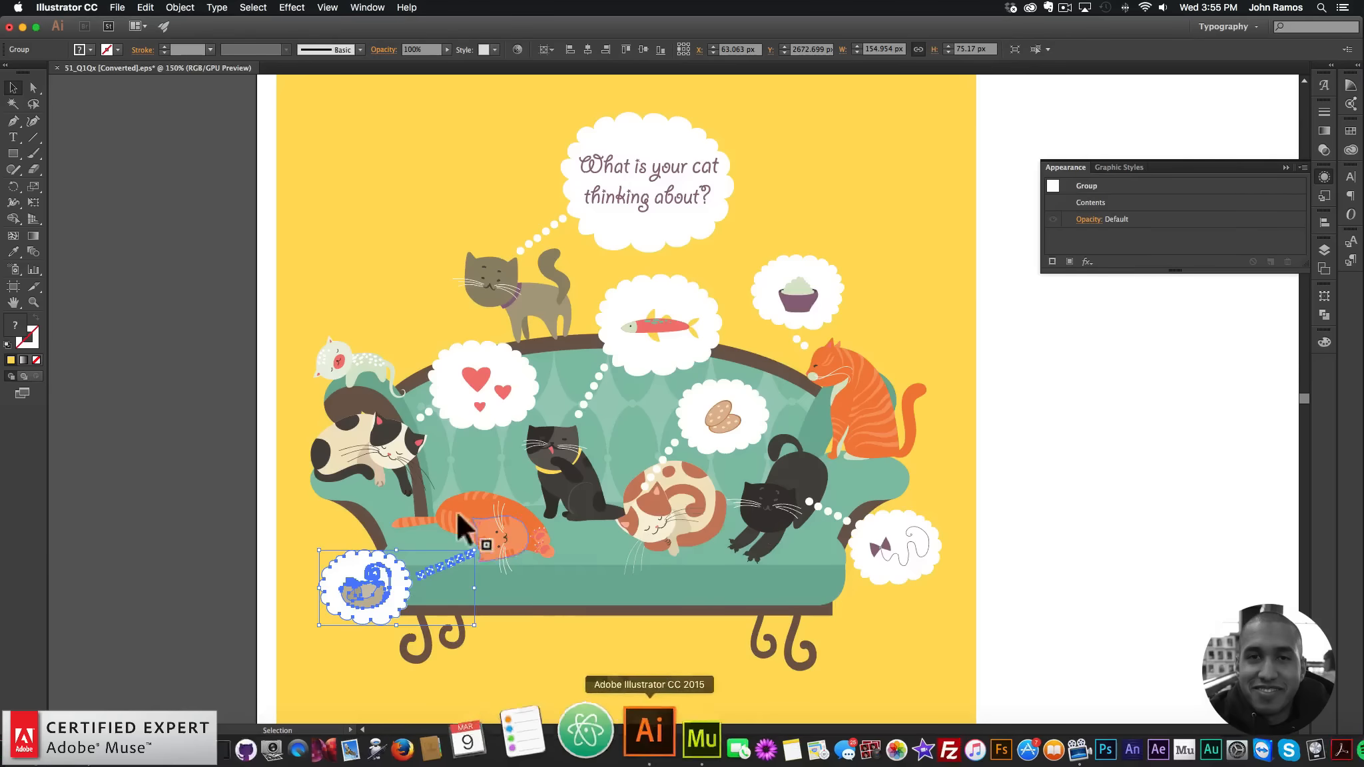
left_click(629, 749)
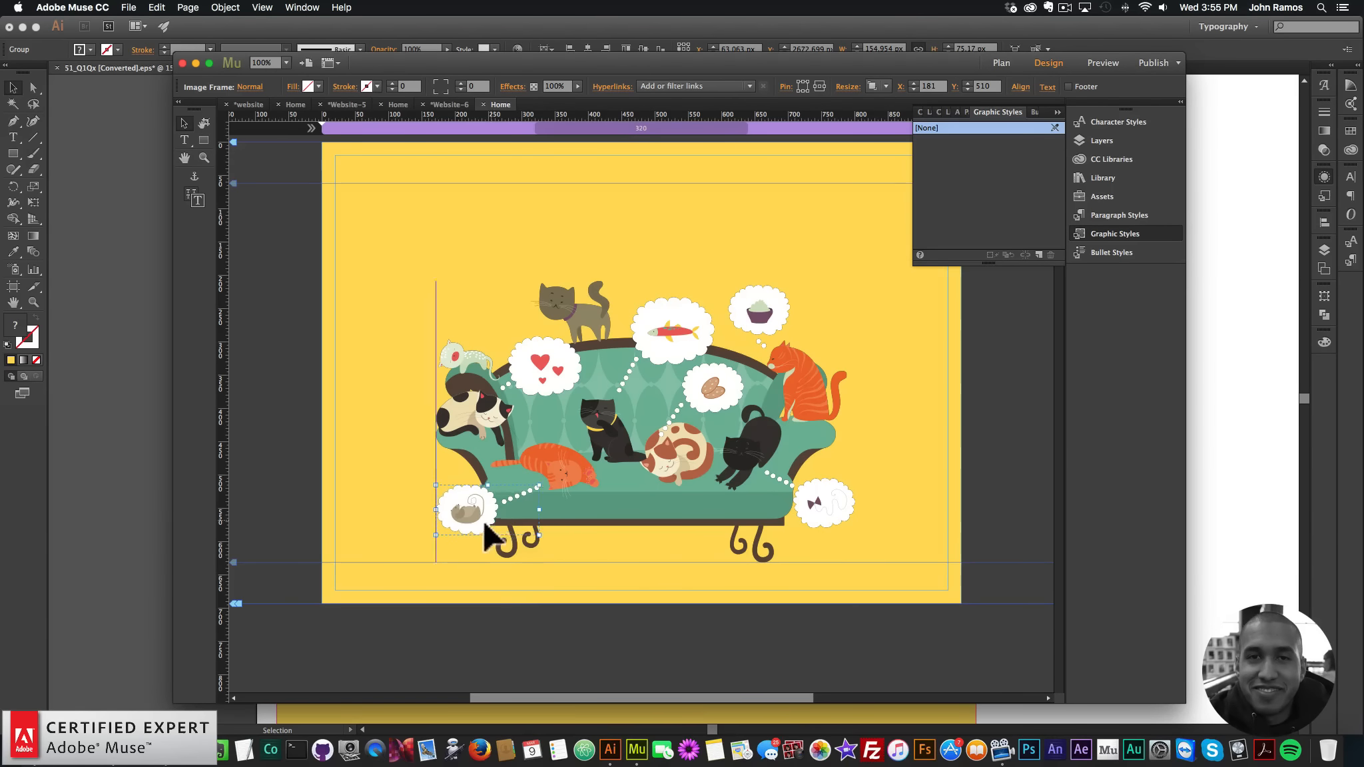
left_click_drag(493, 521, 494, 522)
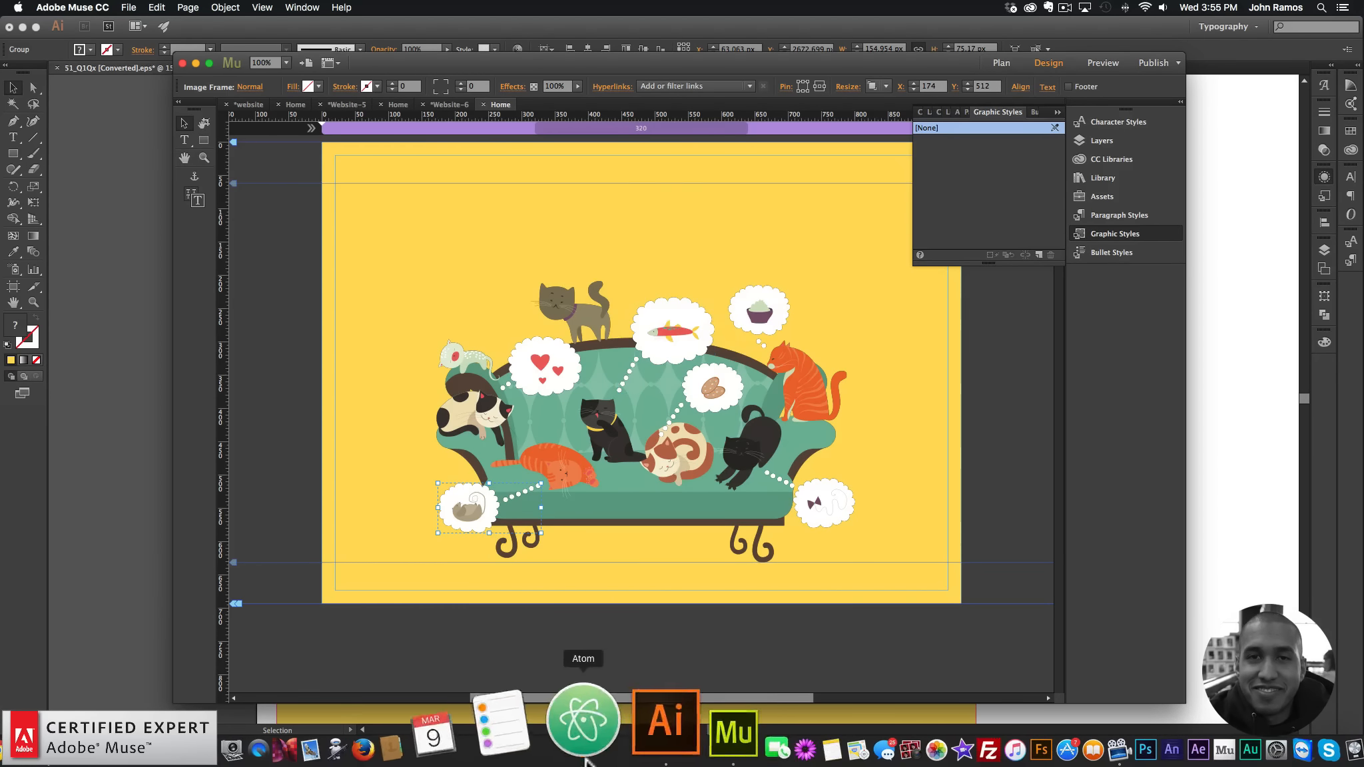
Step: Copy the "What is your cat thinking about?" bubble from Illustrator into Muse, place it above the grey cat at about X 364, Y 62, and deselect it
left_click(616, 749)
left_click(672, 192)
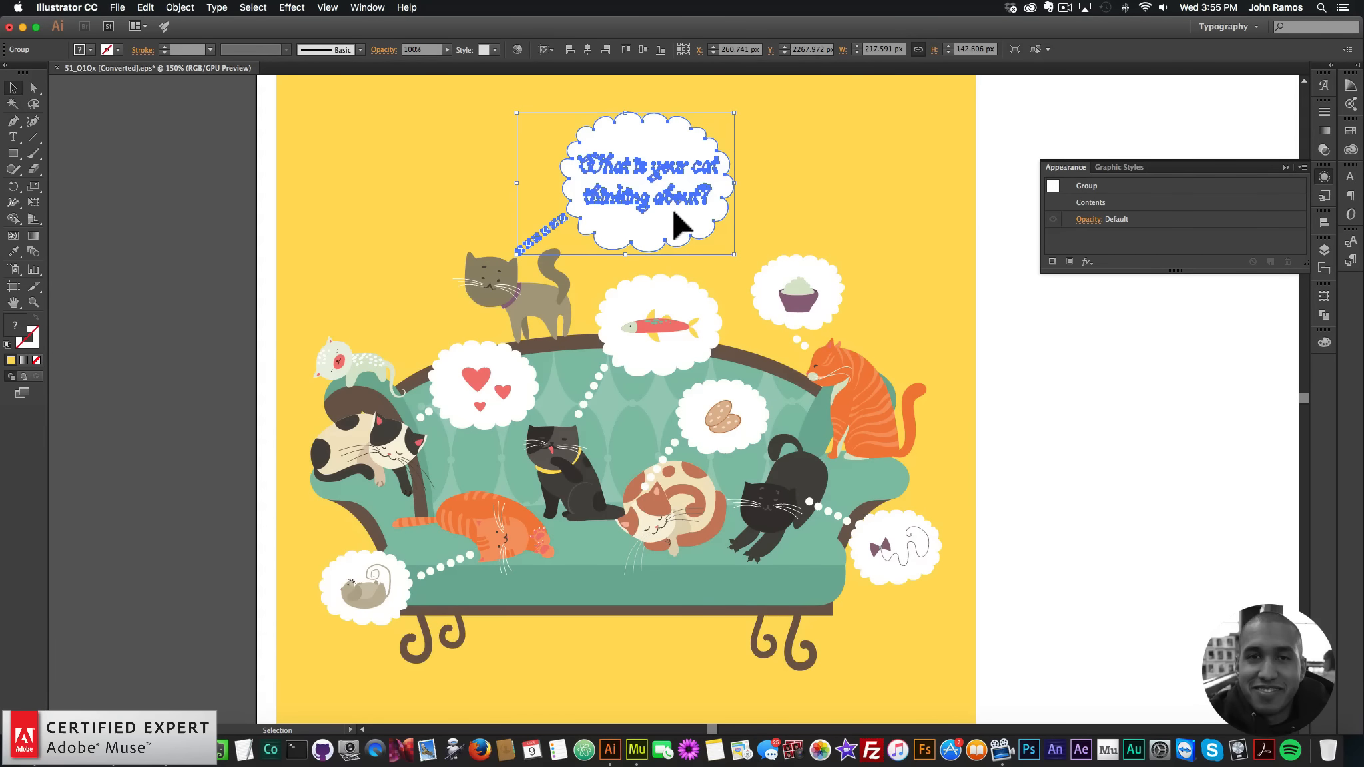
key("super+c")
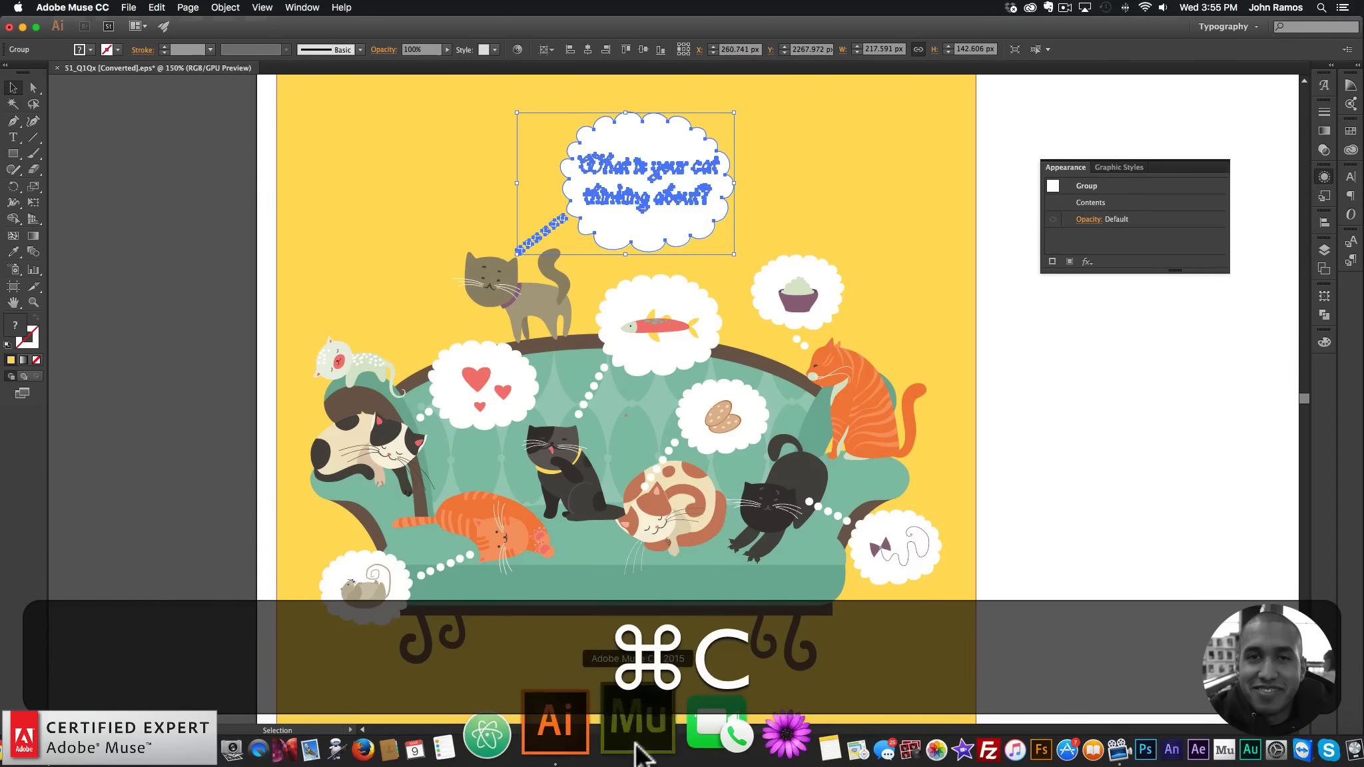
left_click(637, 749)
key("super+v")
left_click_drag(654, 436, 666, 241)
left_click(995, 426)
left_click(932, 407)
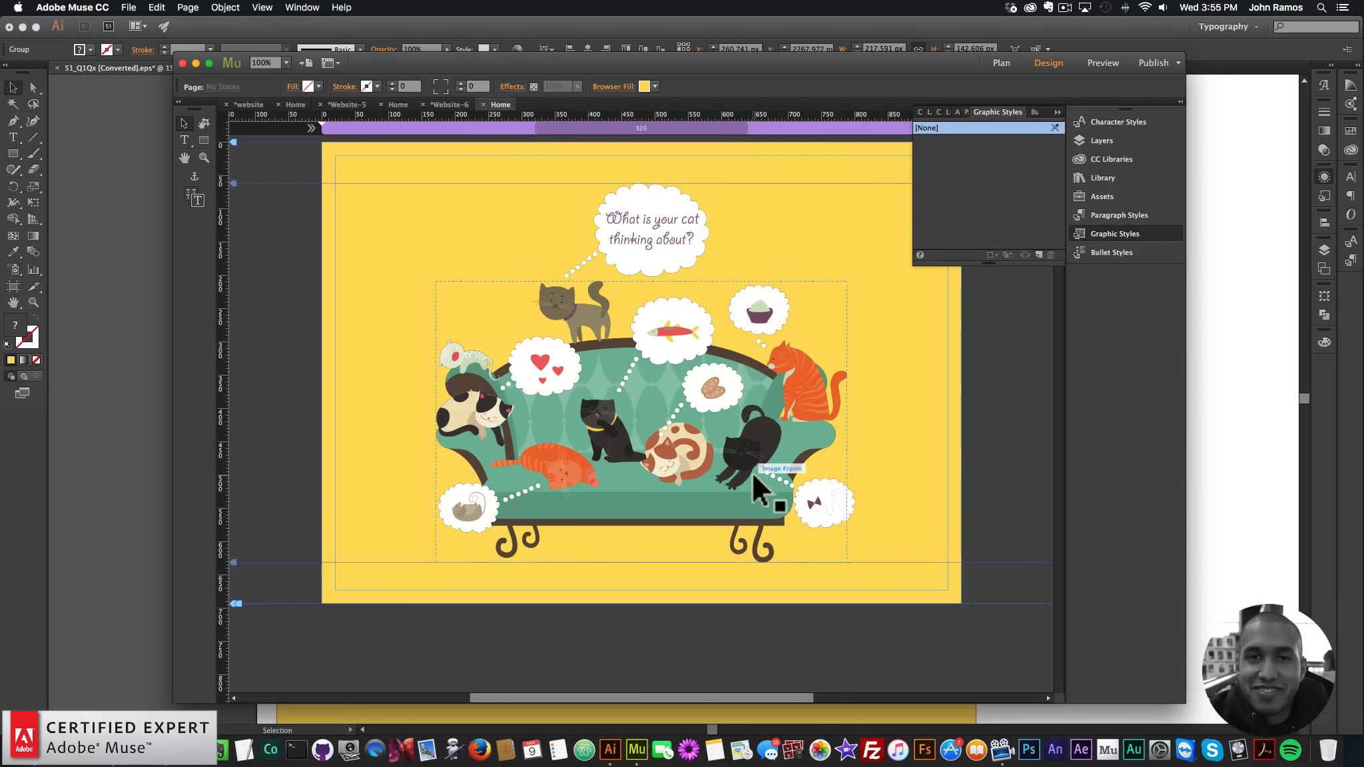
Step: Create a graphic style named motion1 from the cookie thought bubble and apply it to that bubble
left_click(816, 502)
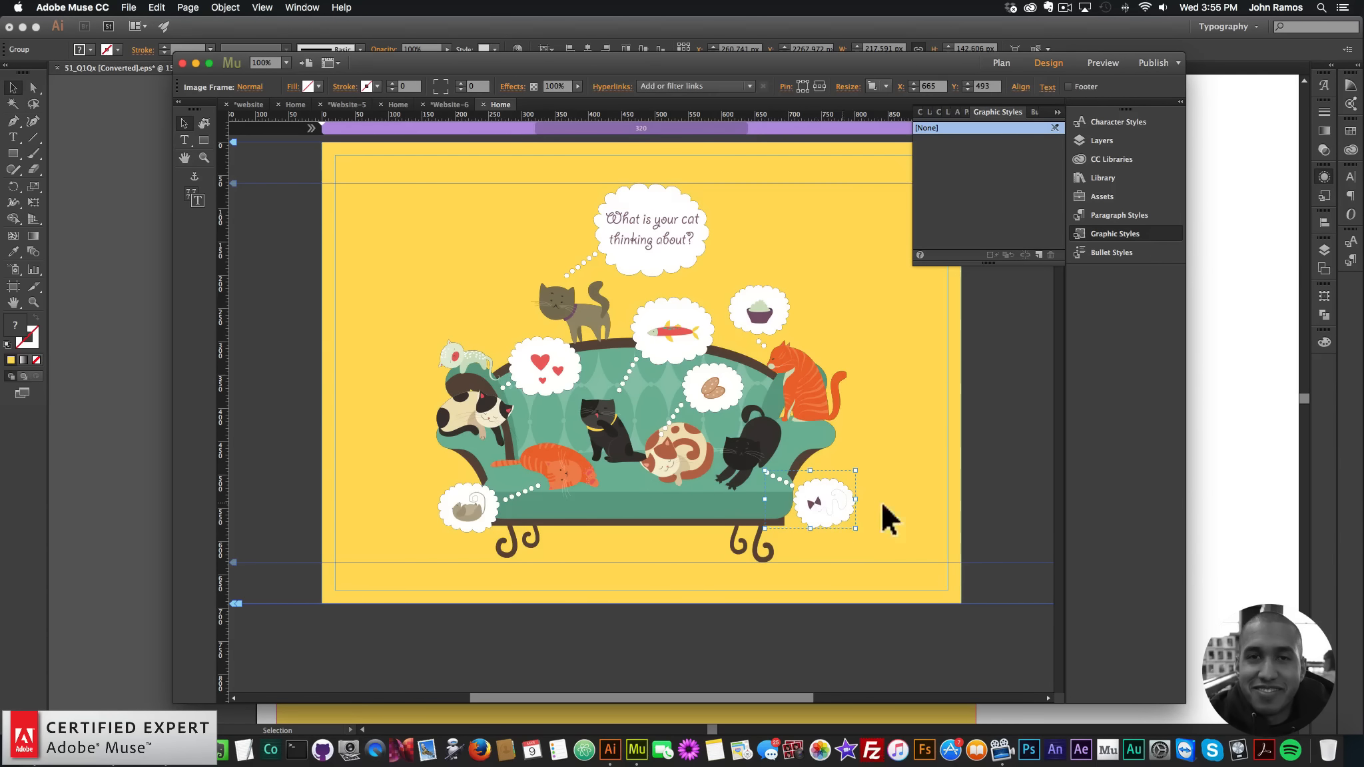
left_click(713, 390)
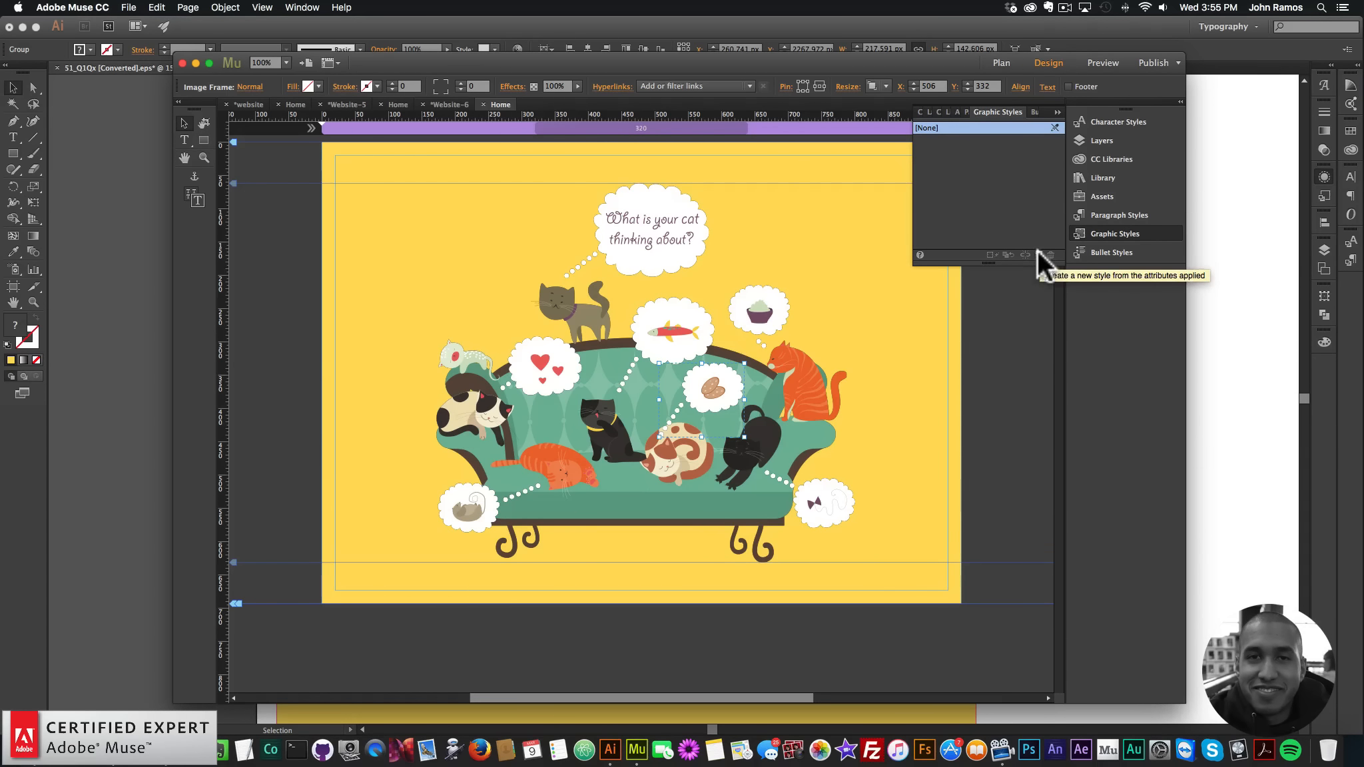
left_click(1131, 233)
left_click(305, 7)
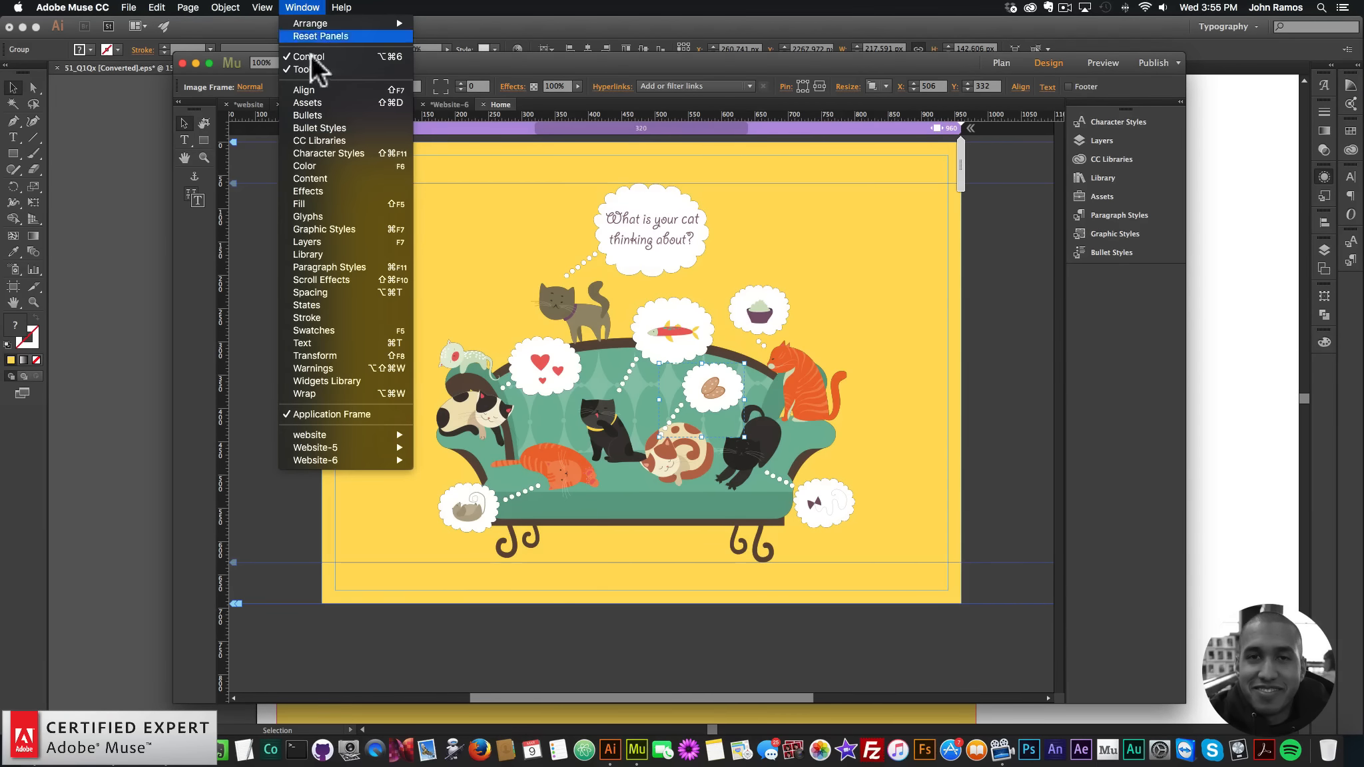
left_click(1148, 225)
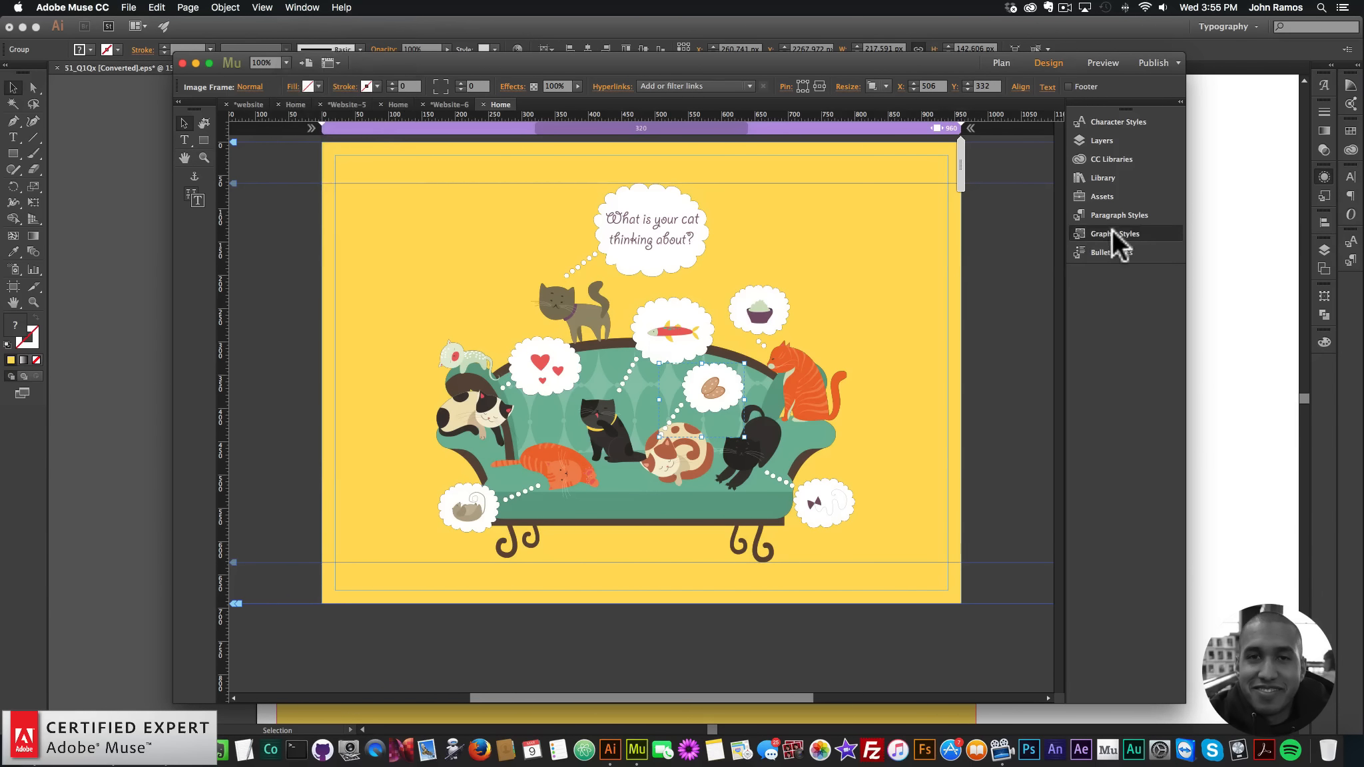
left_click(1111, 233)
left_click(1038, 254)
double_click(922, 138)
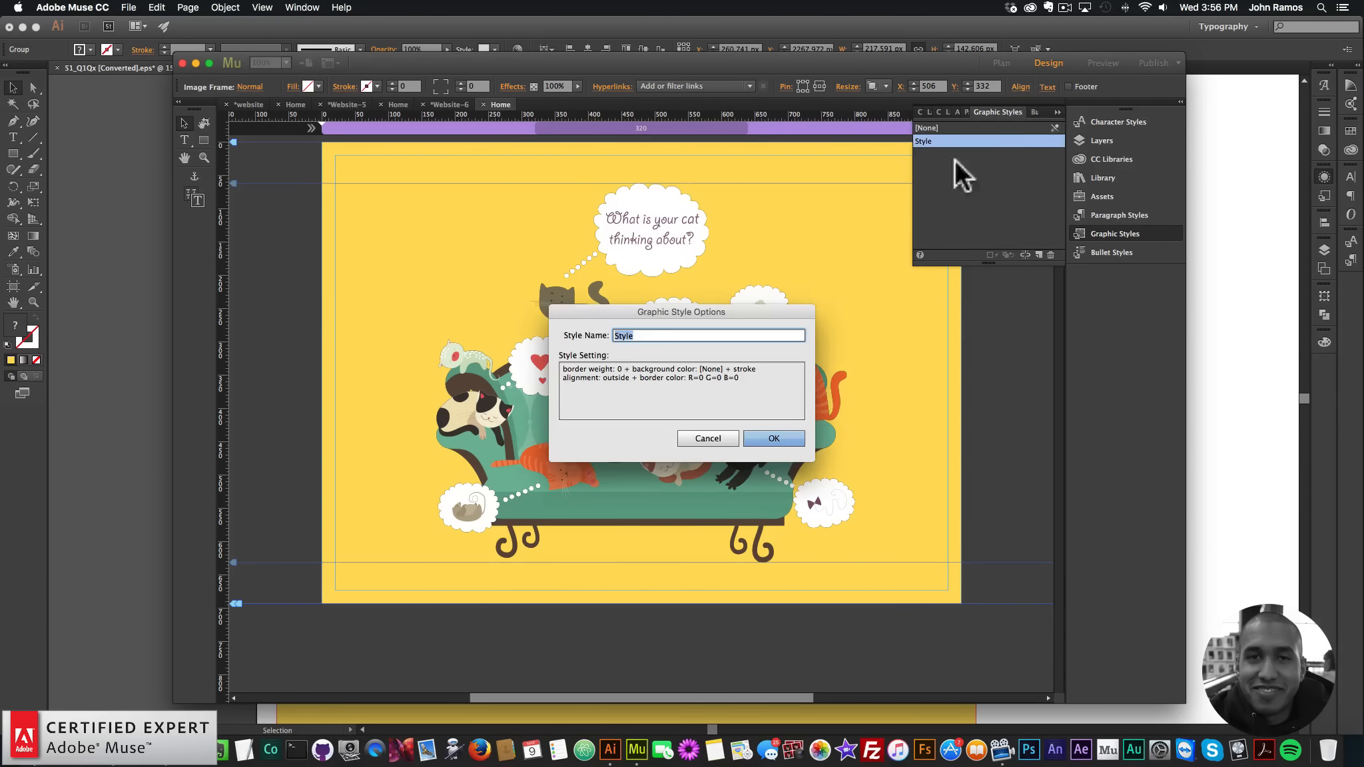
type("motion1")
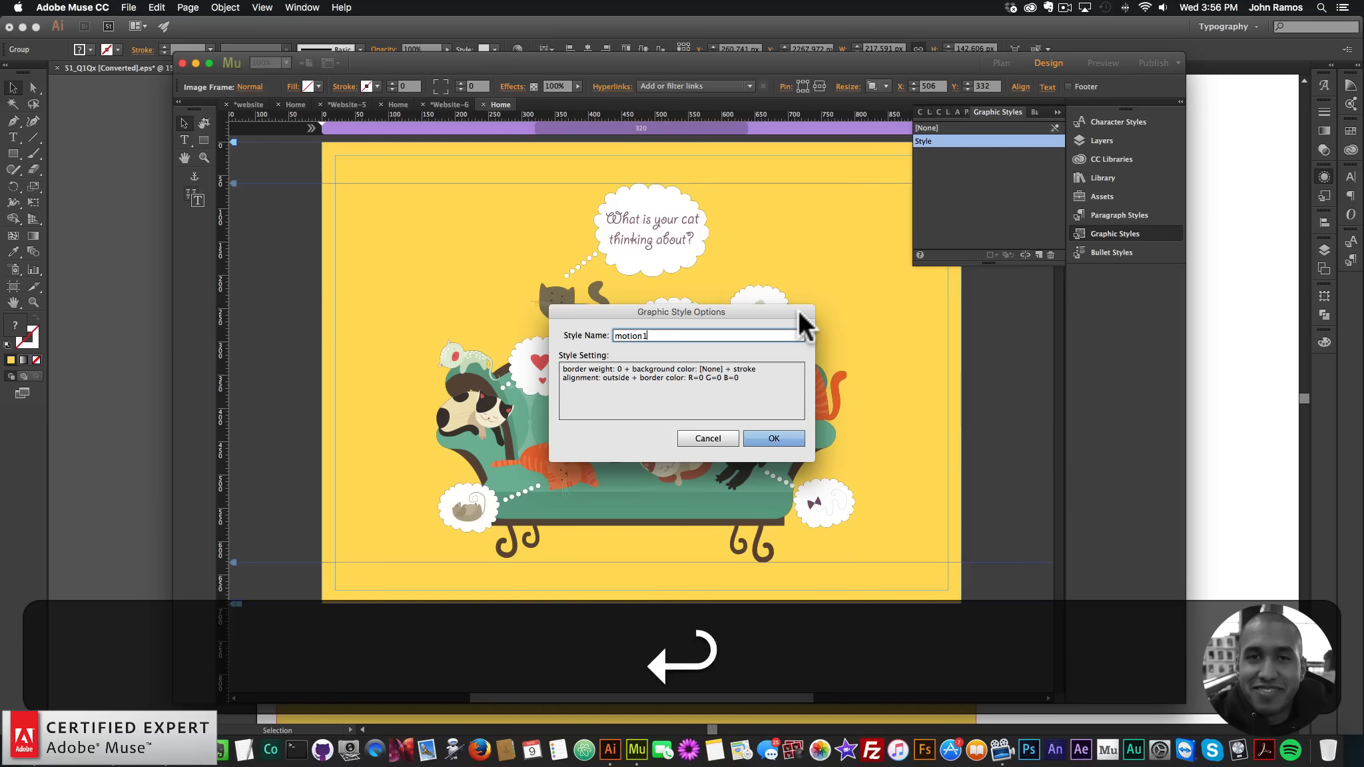
key("Return")
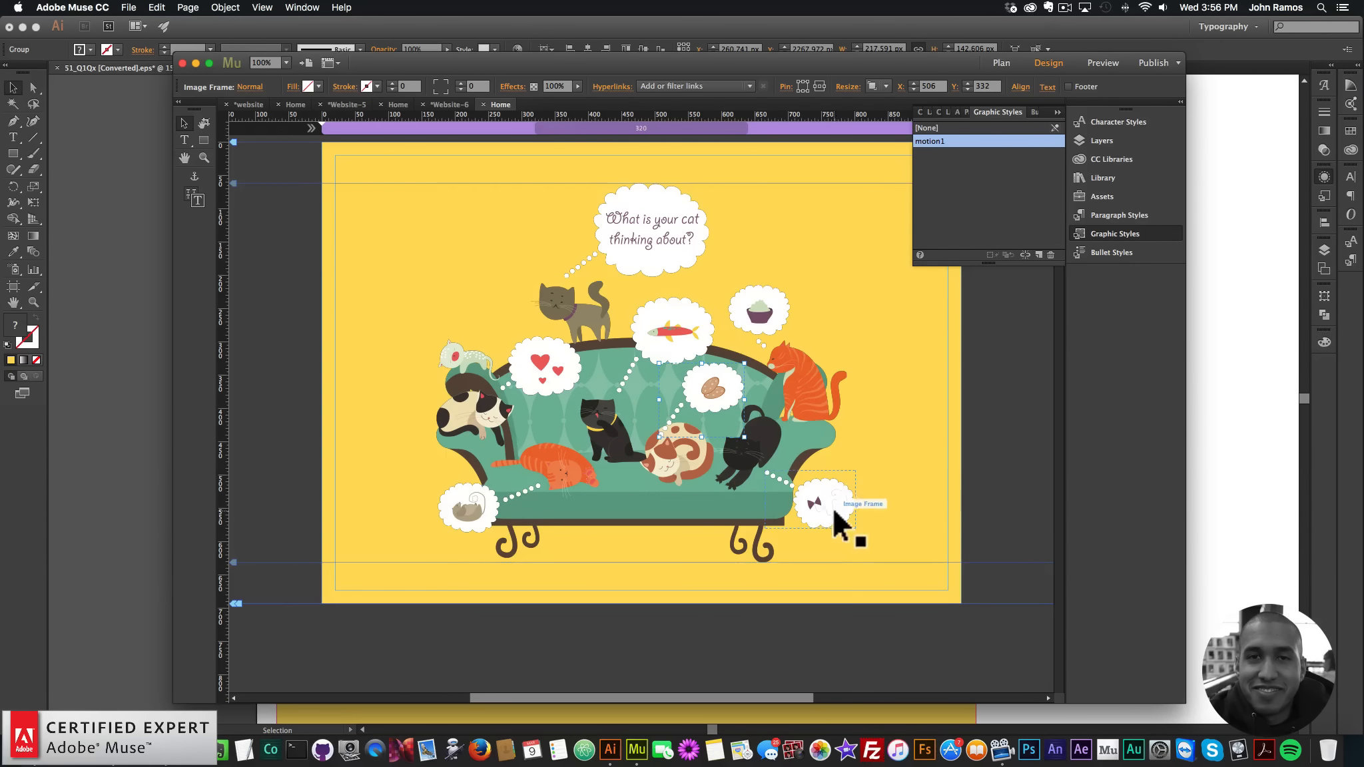
Step: Create a graphic style named motion2 from the bow-tie thought bubble and apply it to that bubble
left_click(1038, 255)
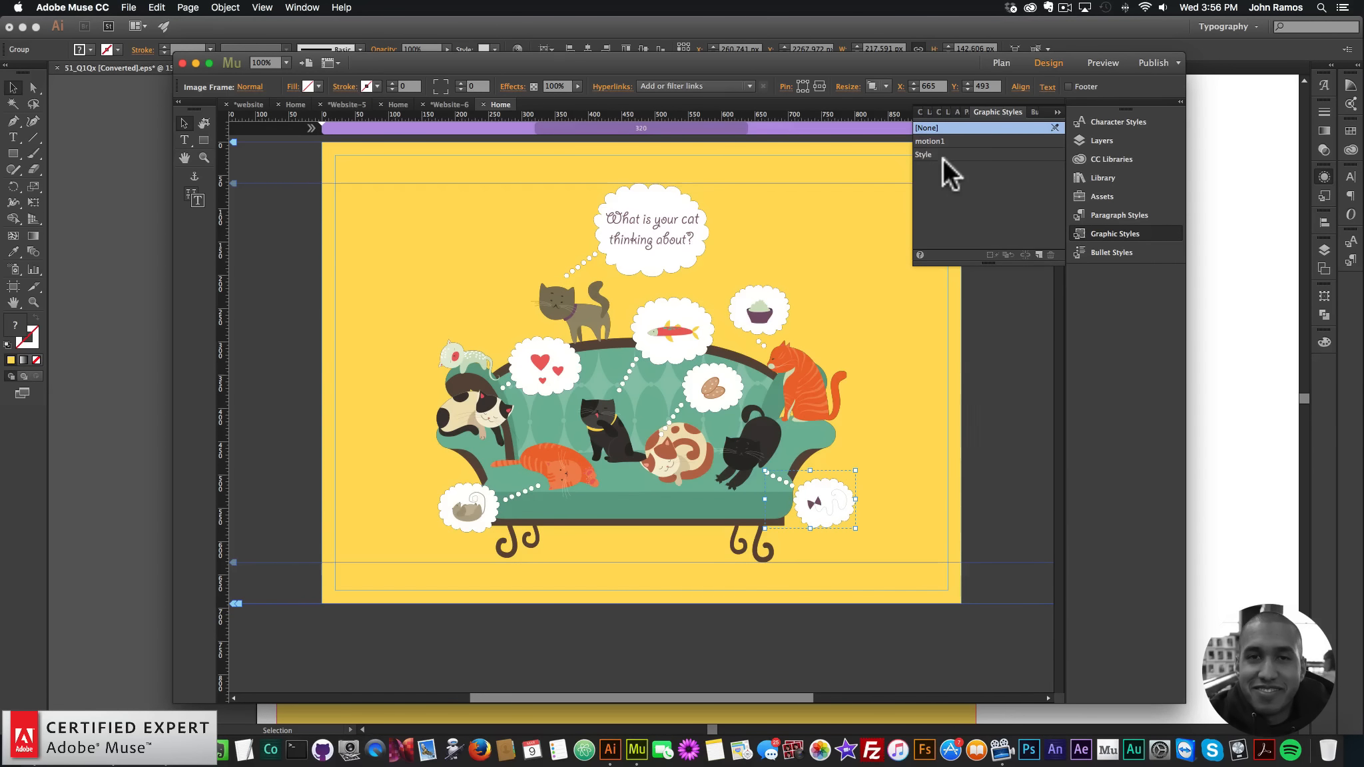
left_click(931, 155)
double_click(931, 155)
type("motion2")
key("Return")
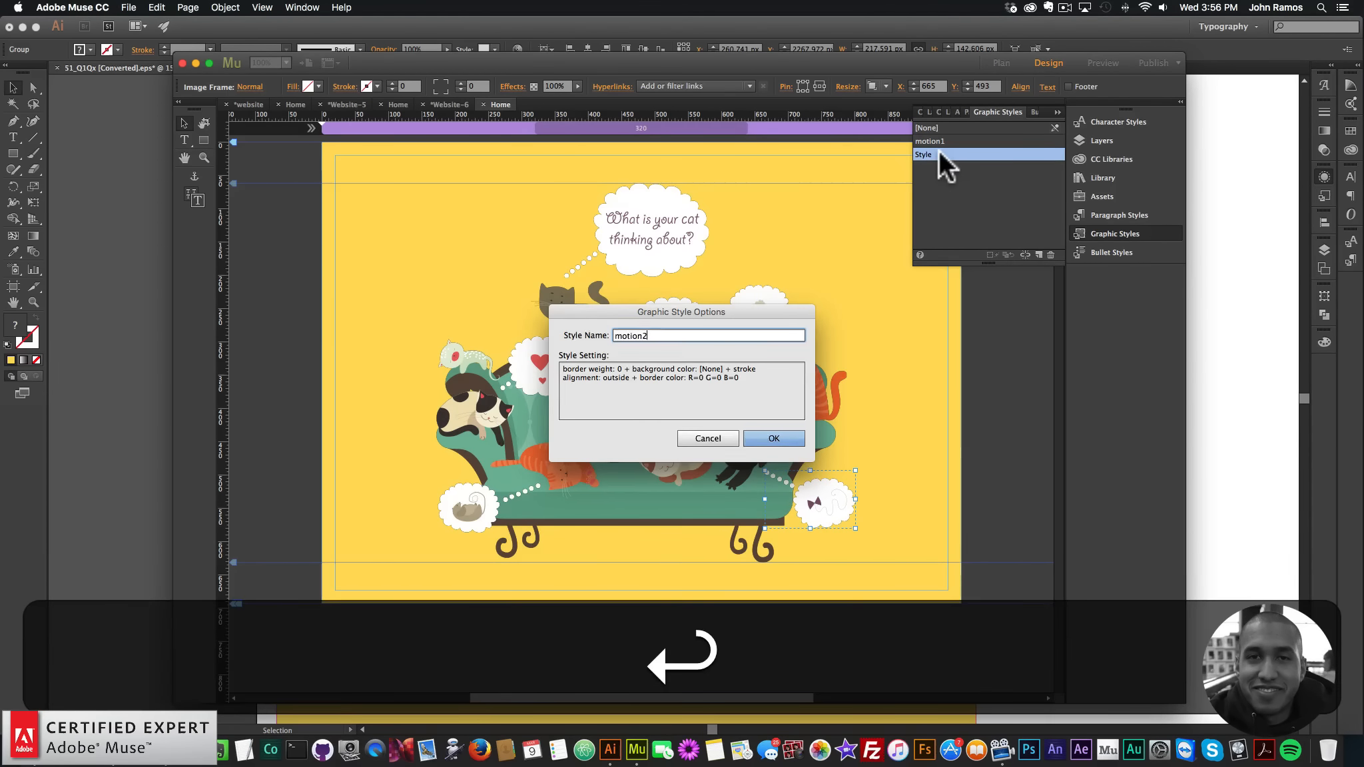
Step: Create a graphic style named motion3 from the bowl thought bubble and apply it to that bubble
left_click(772, 303)
left_click(1038, 255)
double_click(924, 167)
type("motion3")
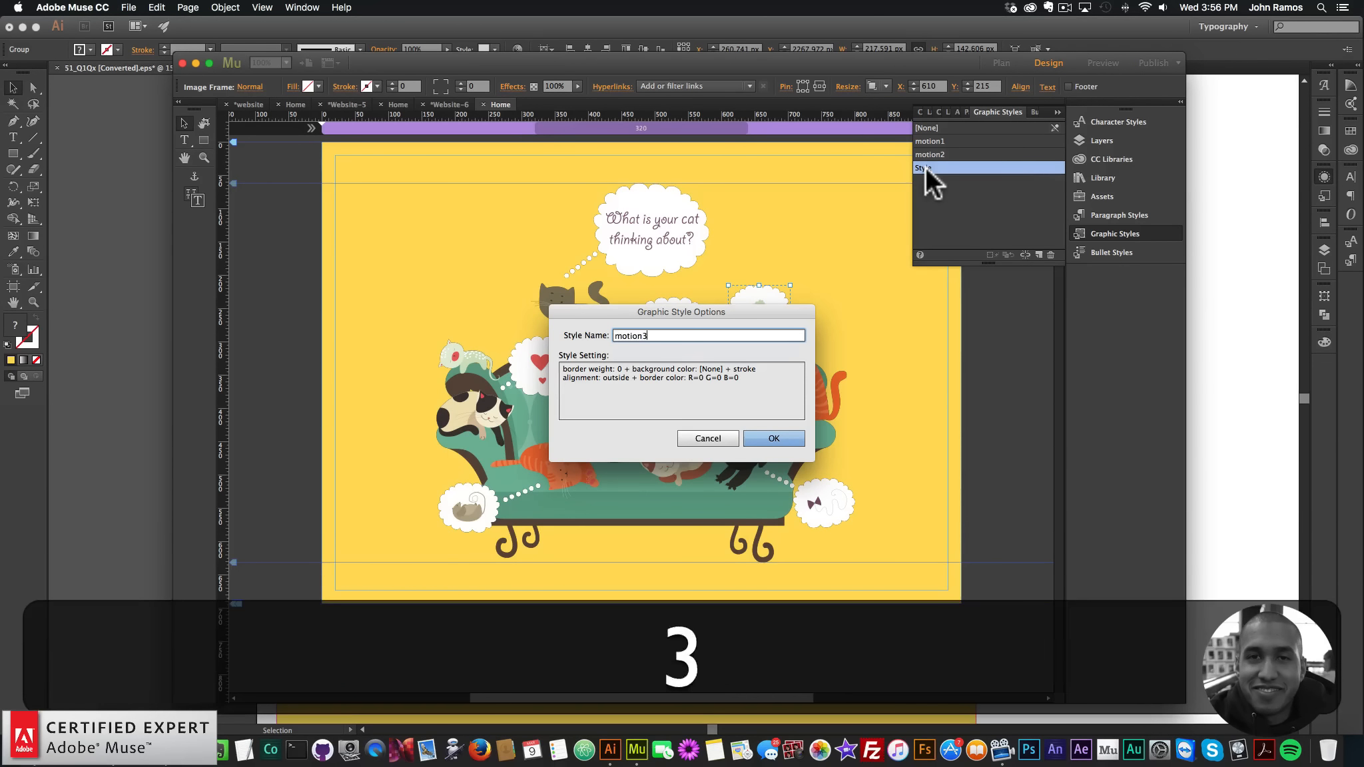
key("Return")
Step: Create a graphic style named motion4 from the fish thought bubble and apply it to that bubble
left_click(674, 334)
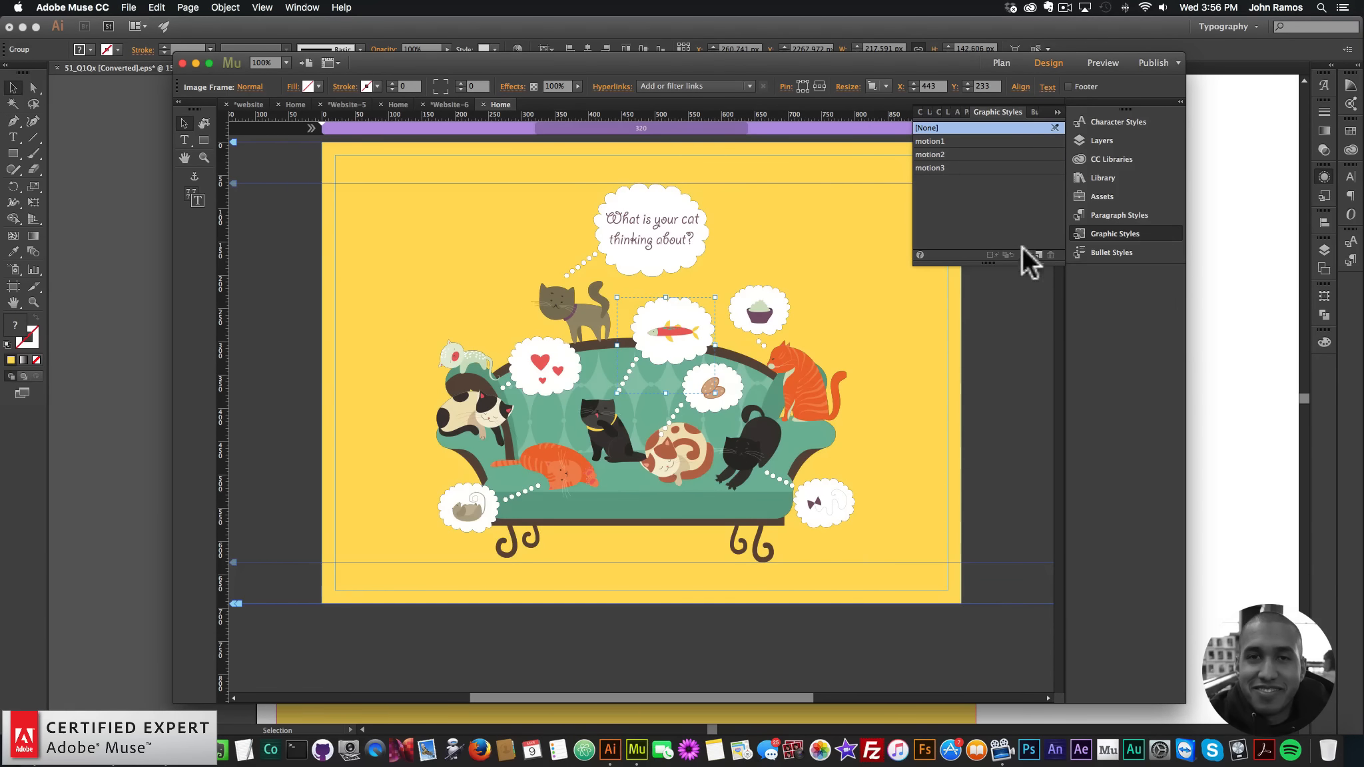
left_click(1038, 254)
double_click(950, 179)
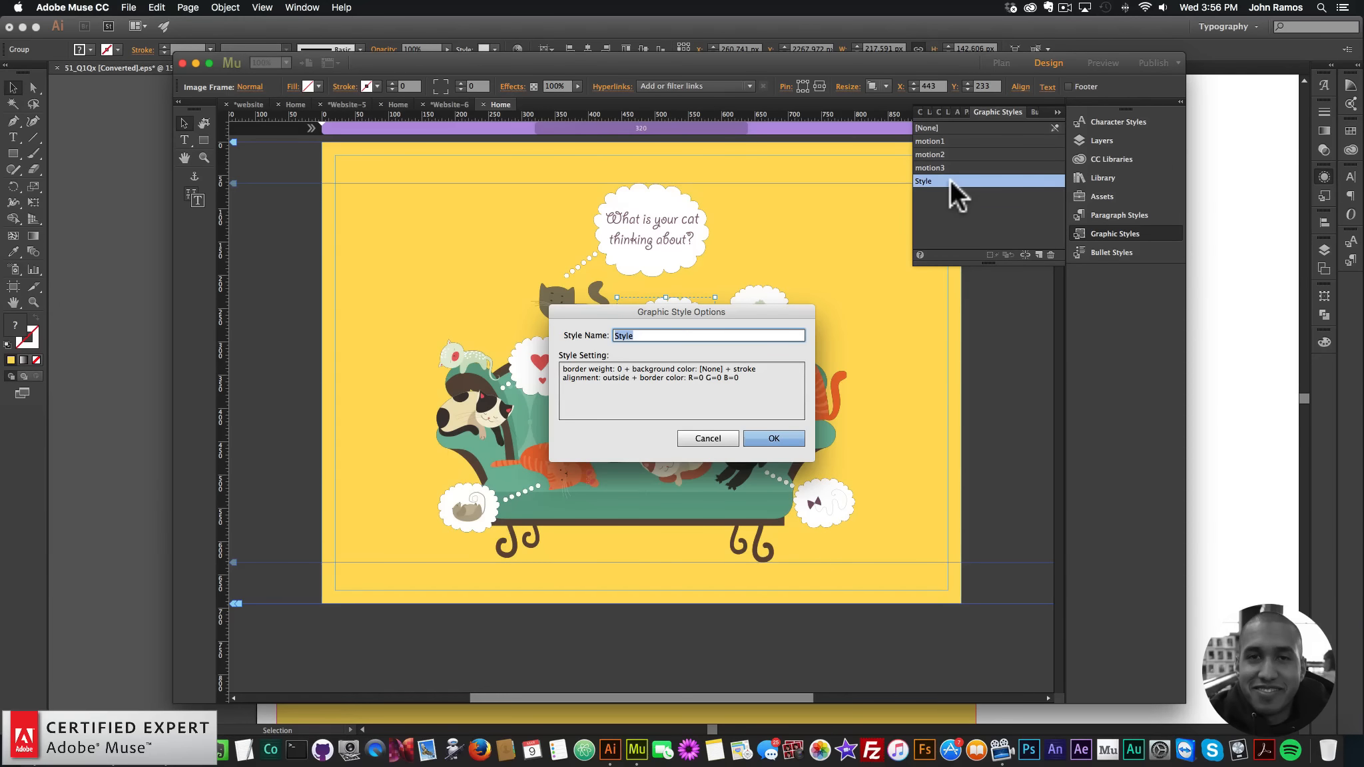
type("motion4")
key("Return")
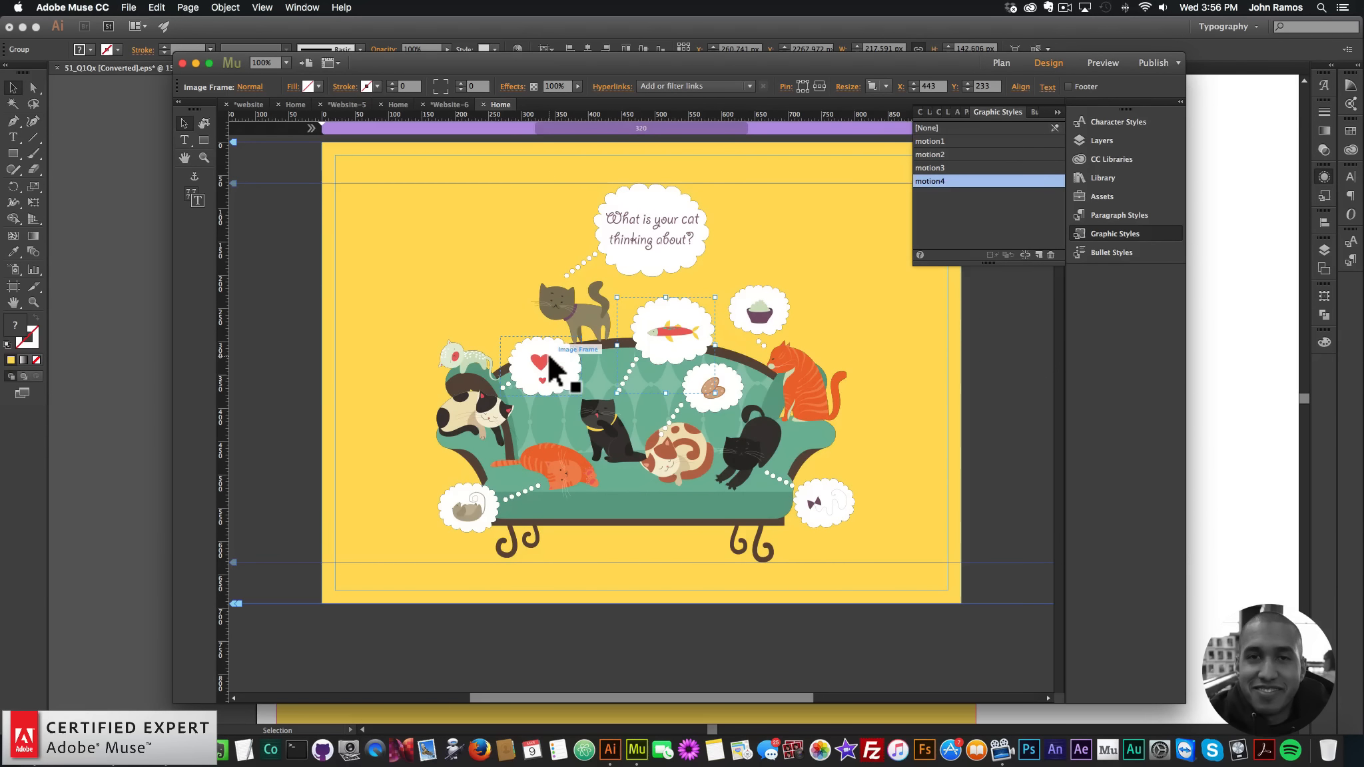
Step: Create a graphic style named motion5 from the hearts thought bubble and apply it to that bubble
left_click(561, 359)
left_click(1037, 253)
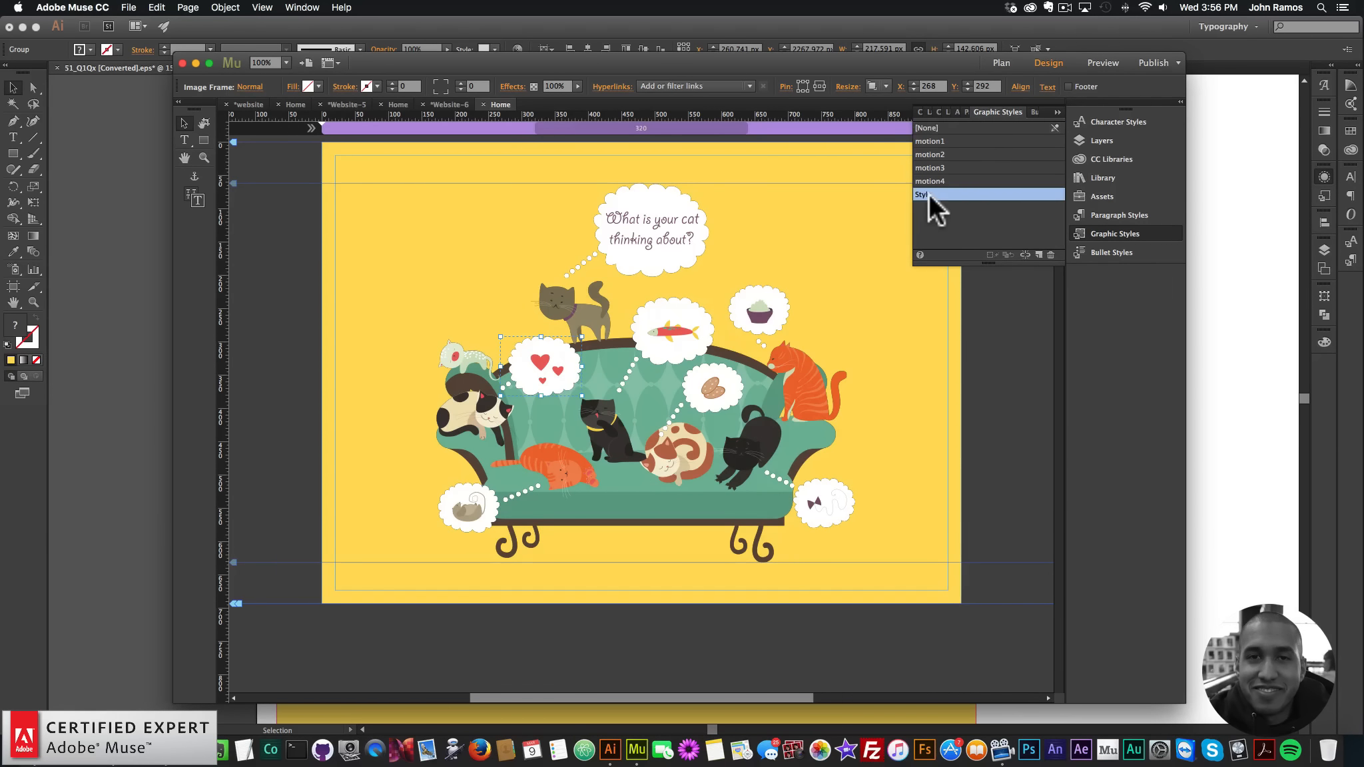
double_click(926, 194)
type("motion5")
key("Return")
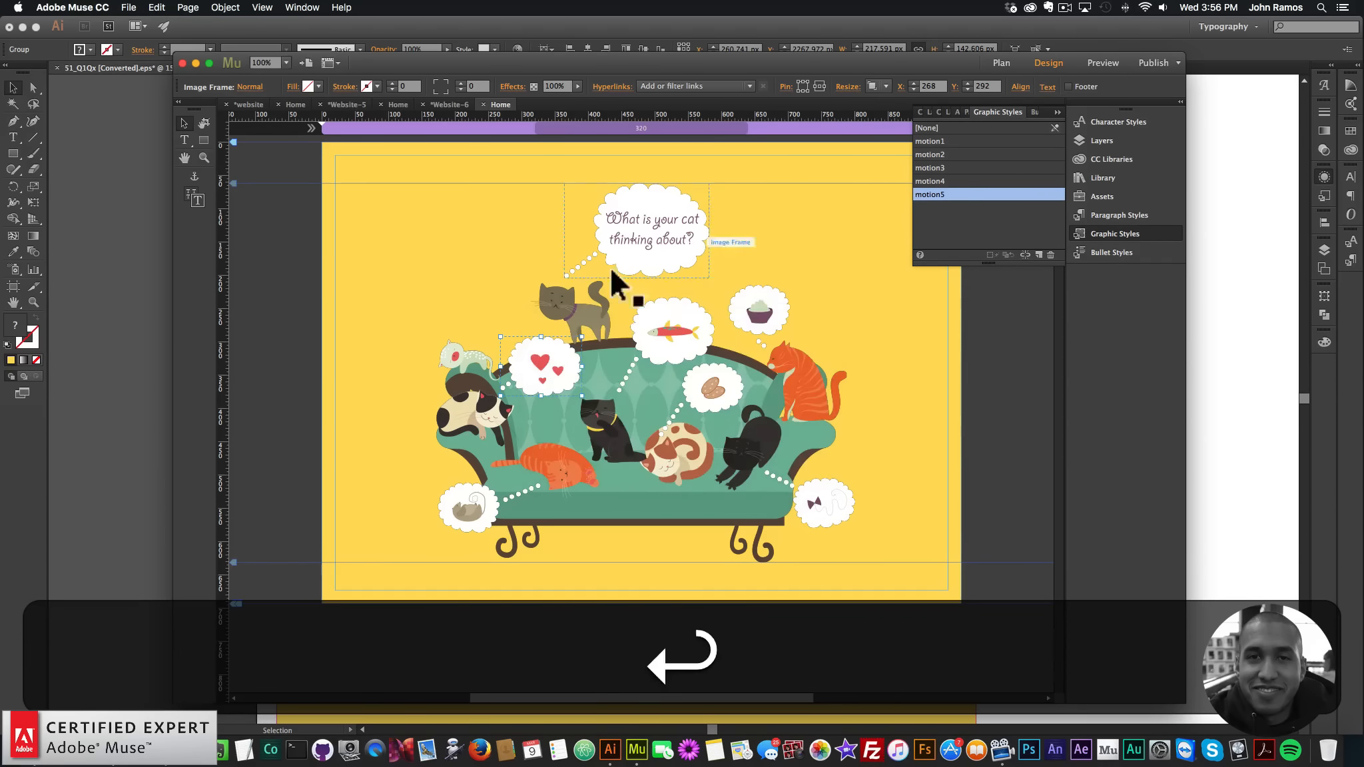
Step: Create a graphic style named motion6 from the grey mouse thought bubble and apply it to that bubble
left_click(452, 522)
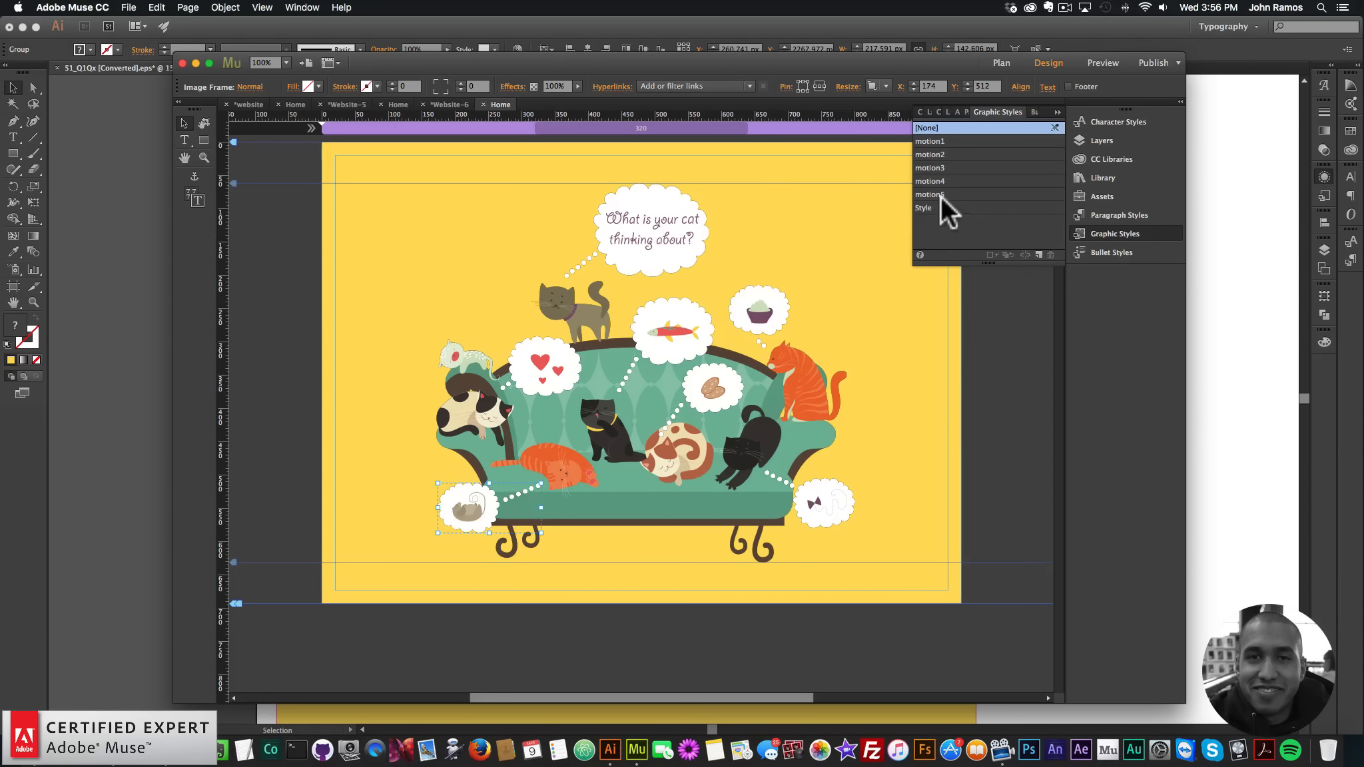
double_click(932, 208)
type("motion6")
key("BackSpace")
key("BackSpace")
type("n6")
key("Return")
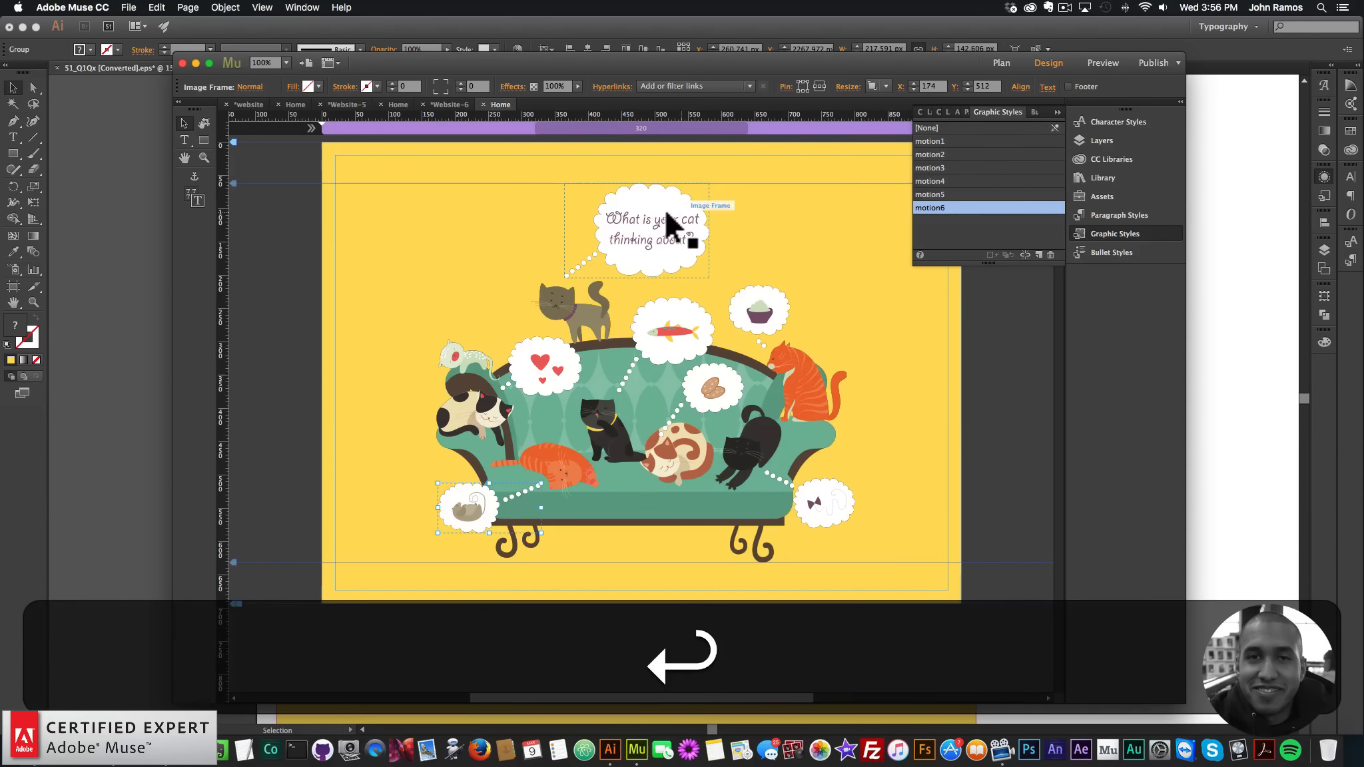
Step: Apply a new graphic style named motion7 to the "What is your cat thinking about?" bubble, deselect it, and collapse the graphic styles list
left_click(666, 216)
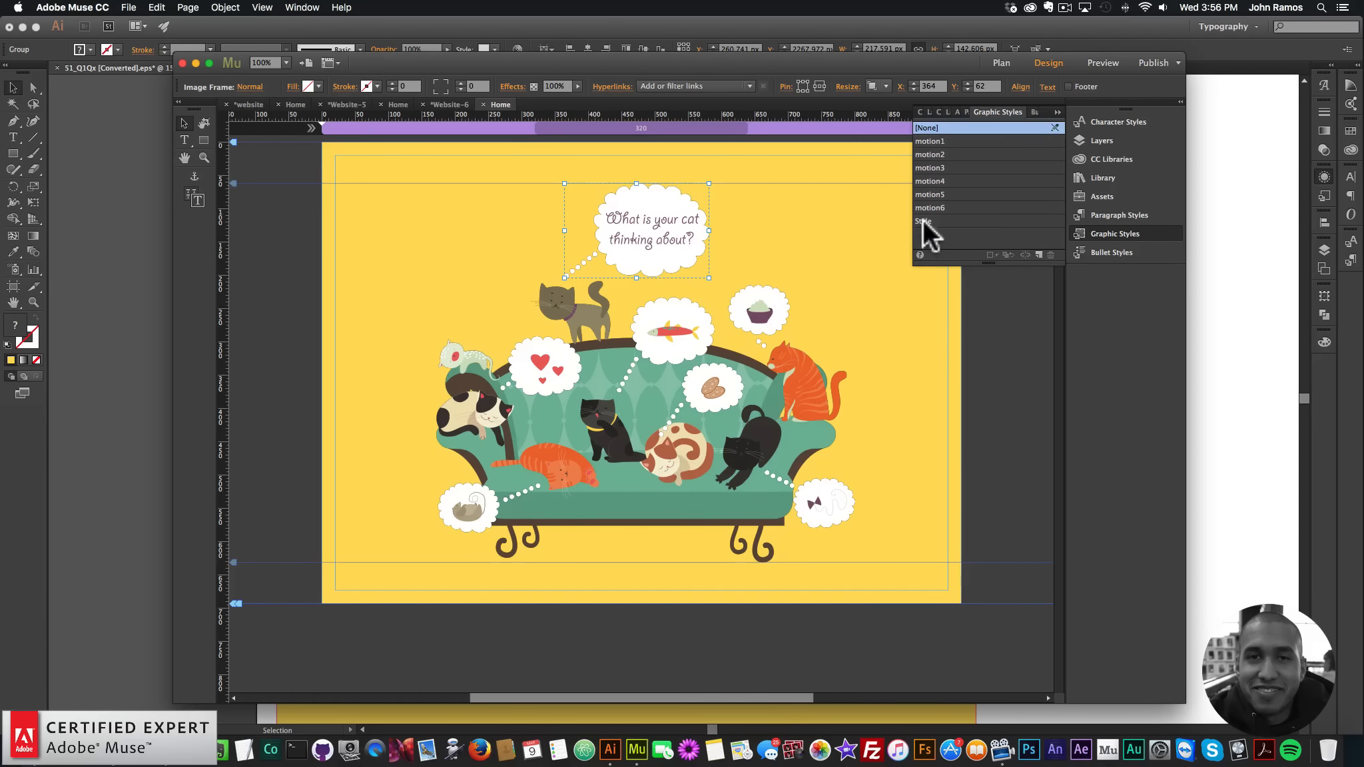
double_click(923, 221)
type("motion7")
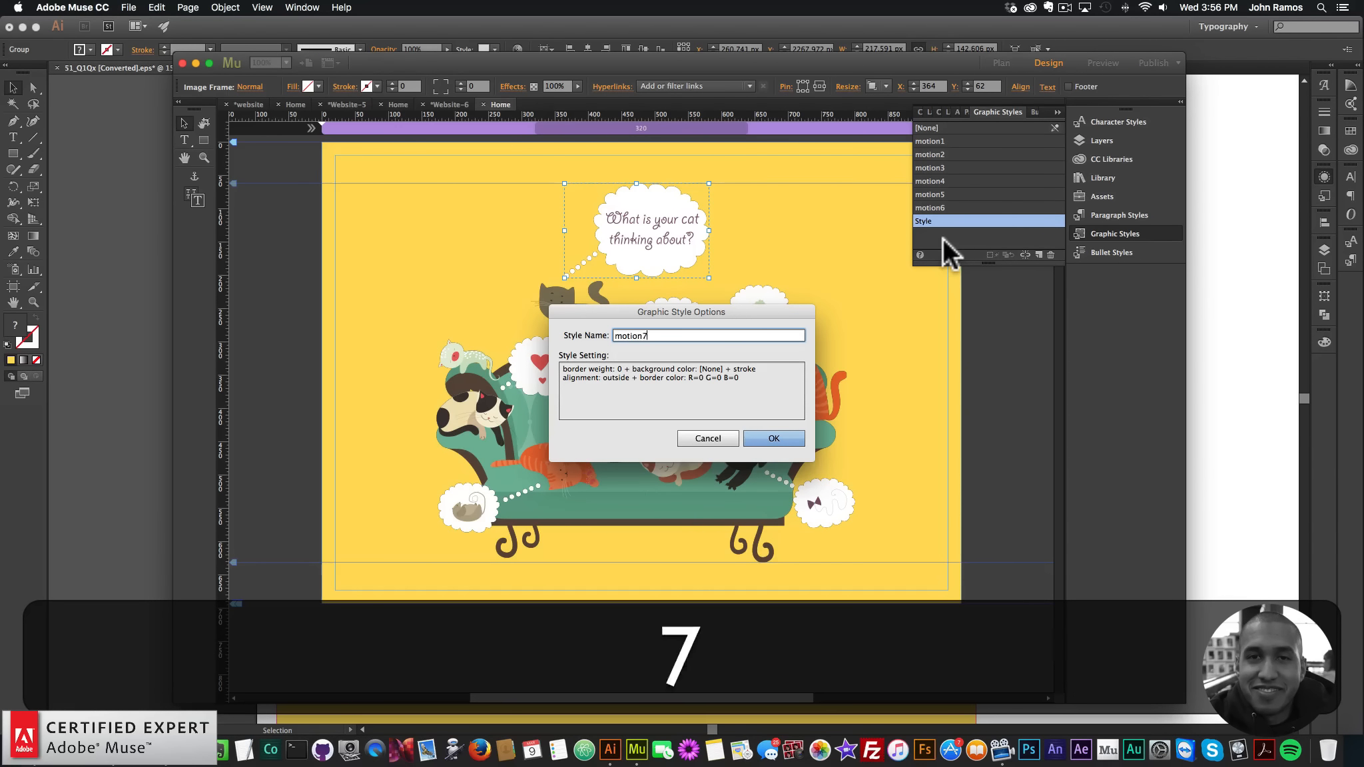
key("Return")
left_click(941, 339)
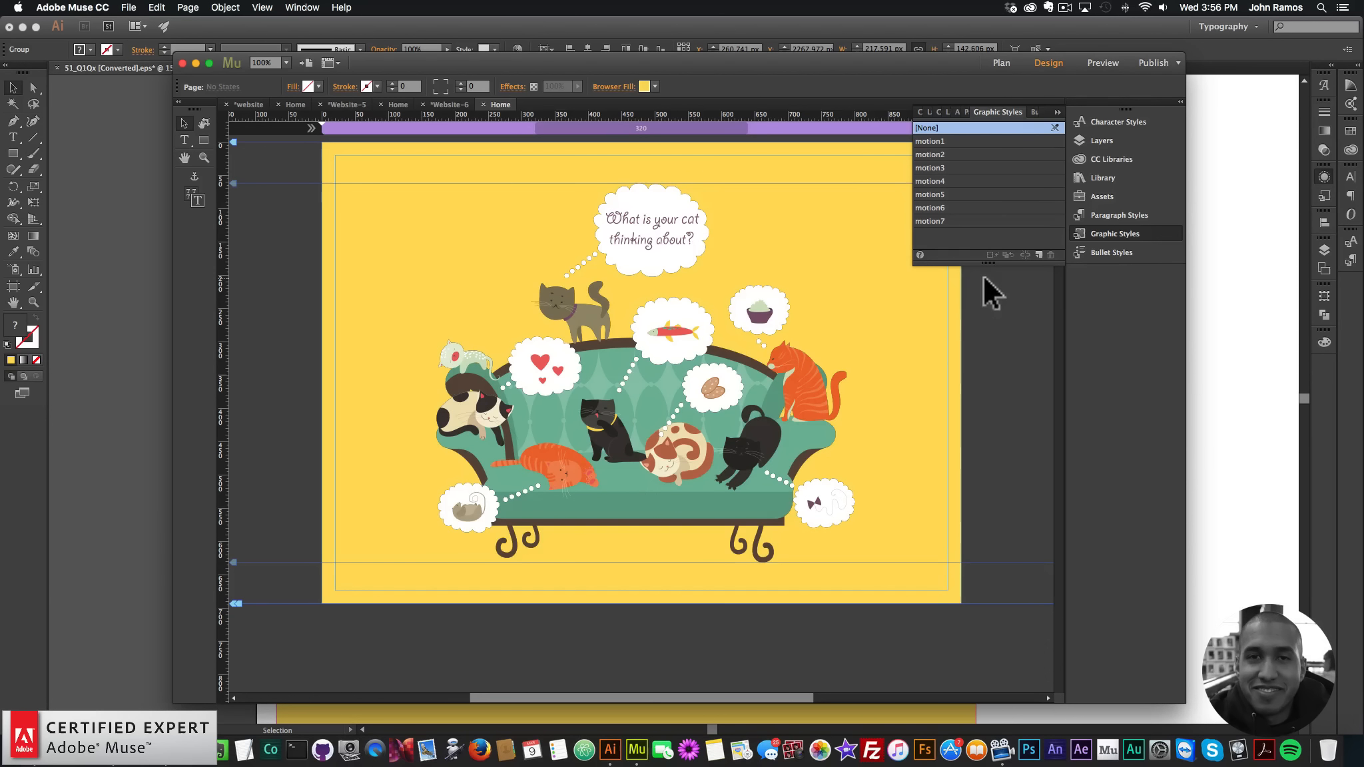
left_click(1107, 231)
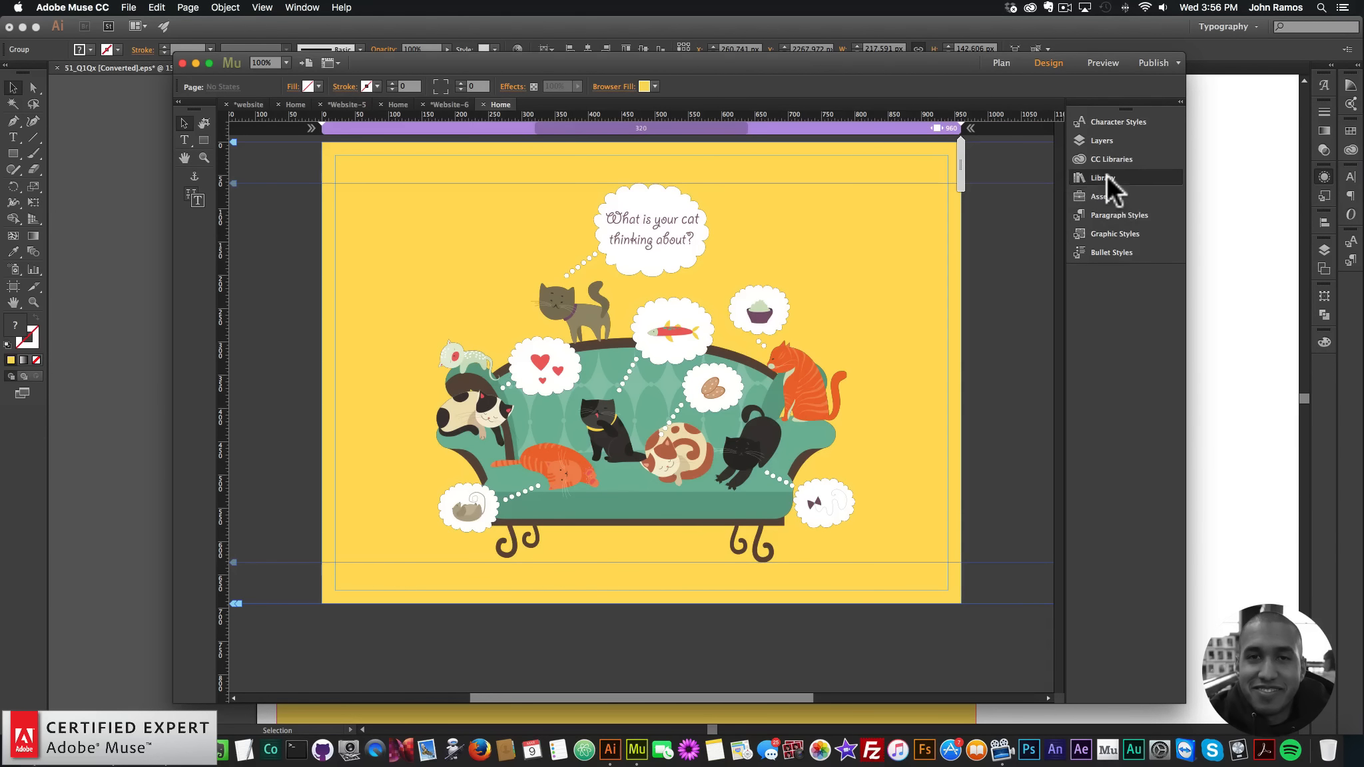
Step: Search the widget library for "muse motion"
left_click(1136, 177)
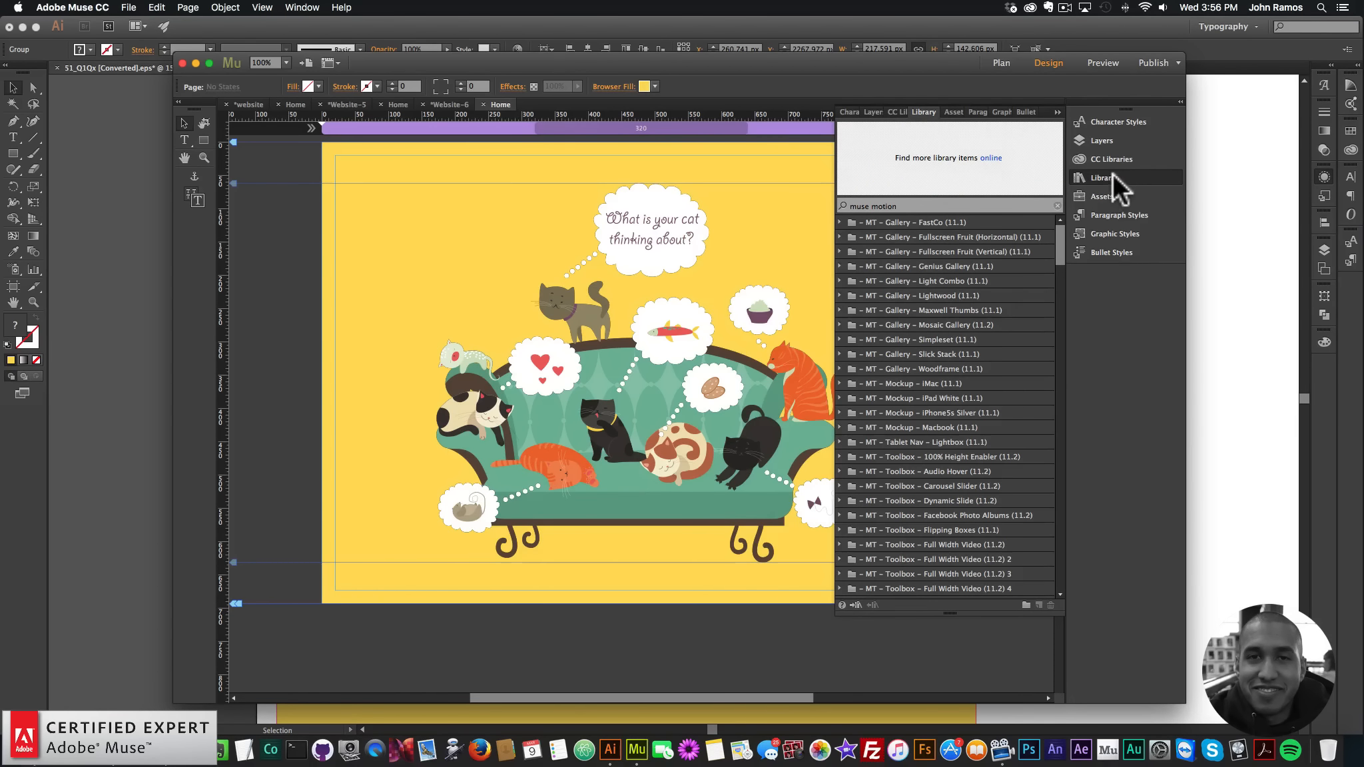
left_click(304, 7)
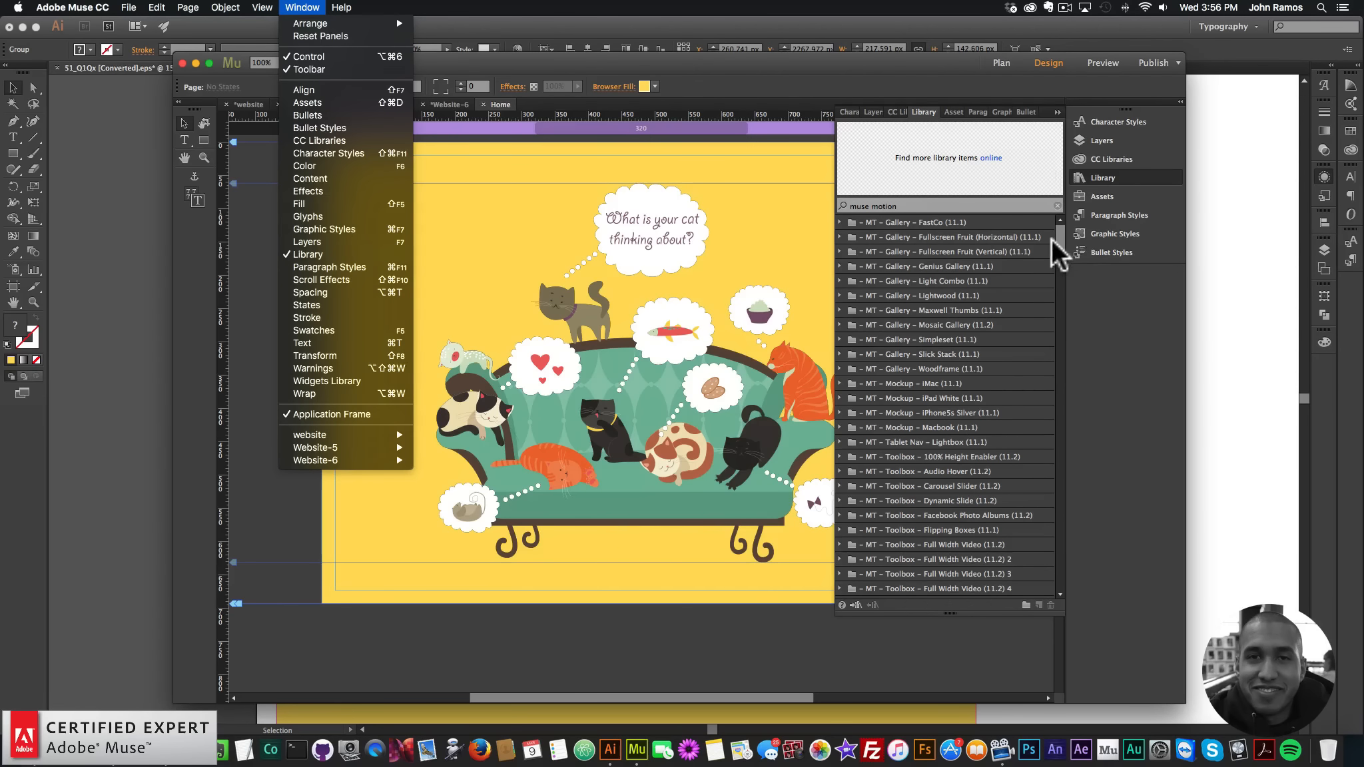
left_click(961, 204)
left_click_drag(962, 206, 733, 203)
type("m")
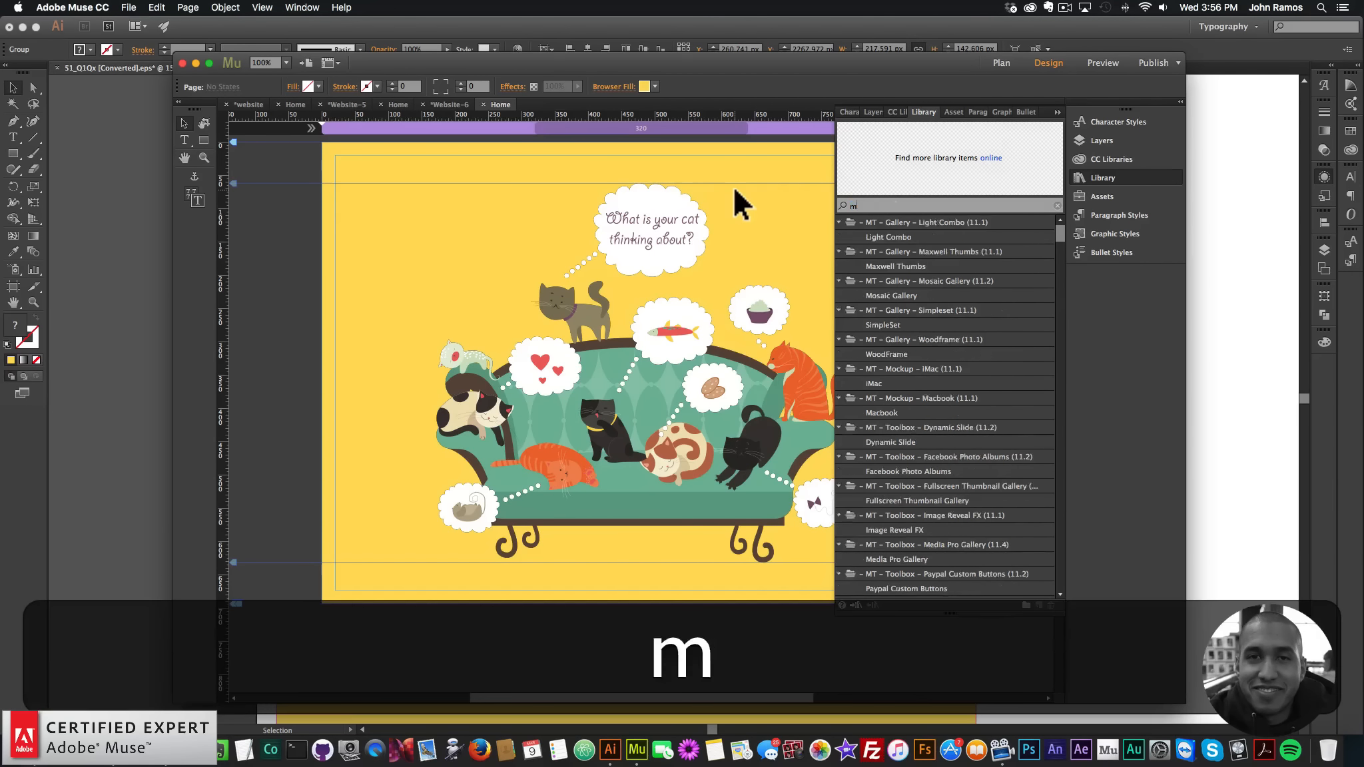
type("use motion")
Step: Place the Muse Motion – Initial widget on the page and align it to the upper-left margin corner at X 20, Y 20
left_click(906, 251)
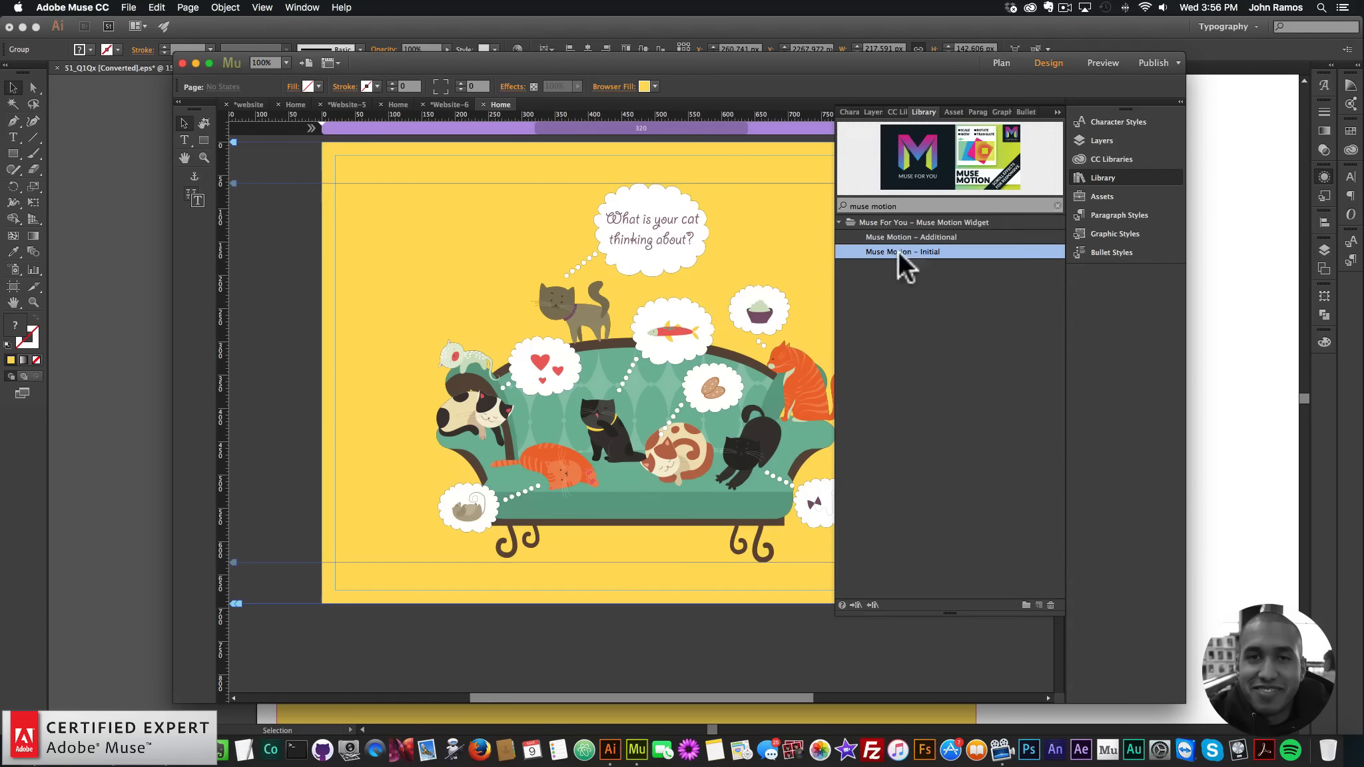
left_click_drag(900, 251, 353, 166)
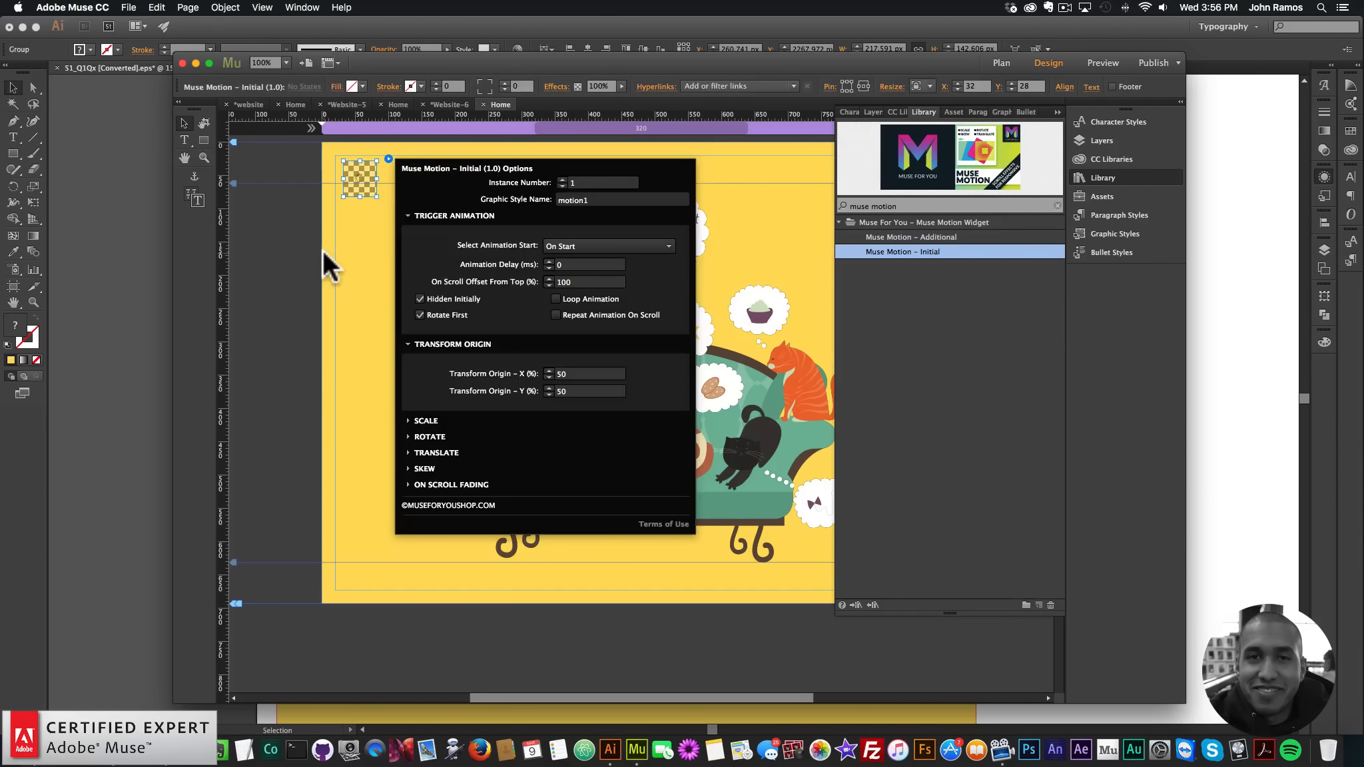
left_click(322, 249)
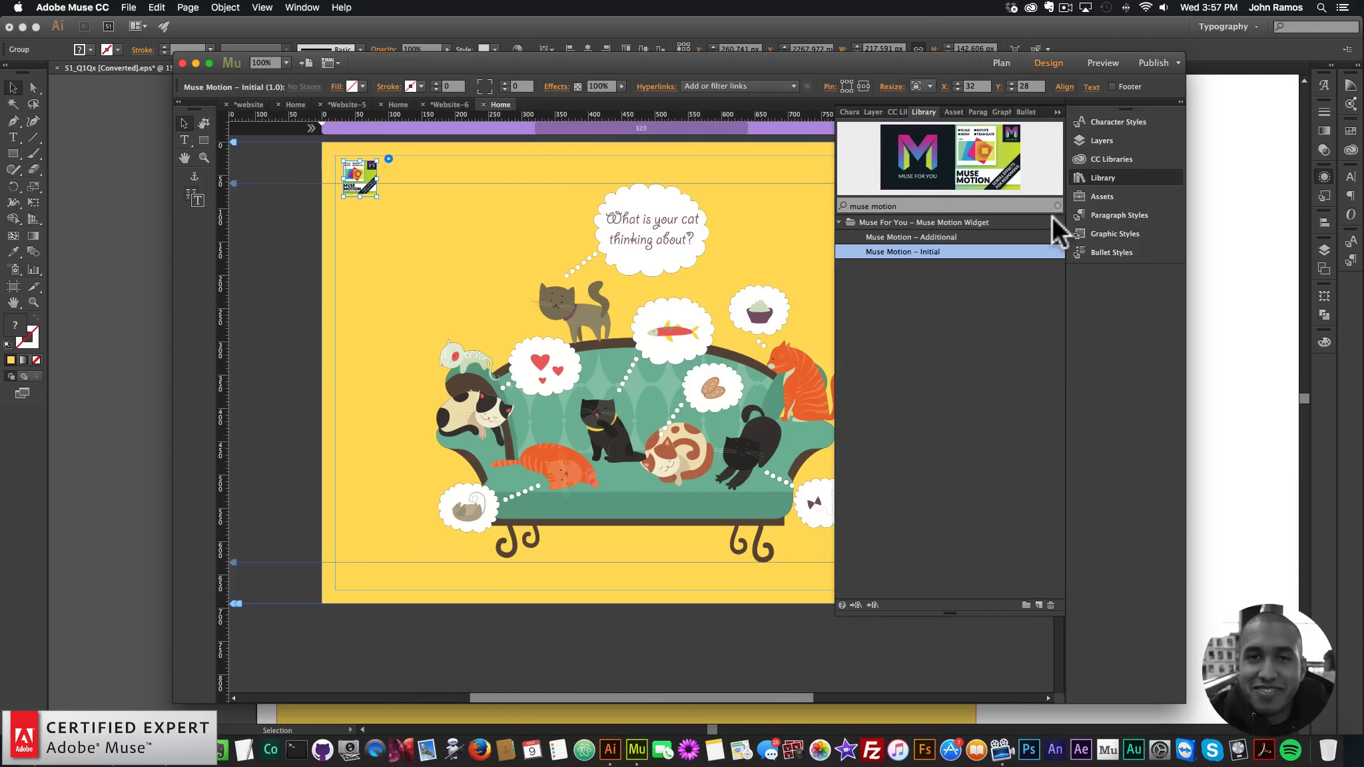
left_click(1102, 180)
left_click_drag(360, 175, 351, 169)
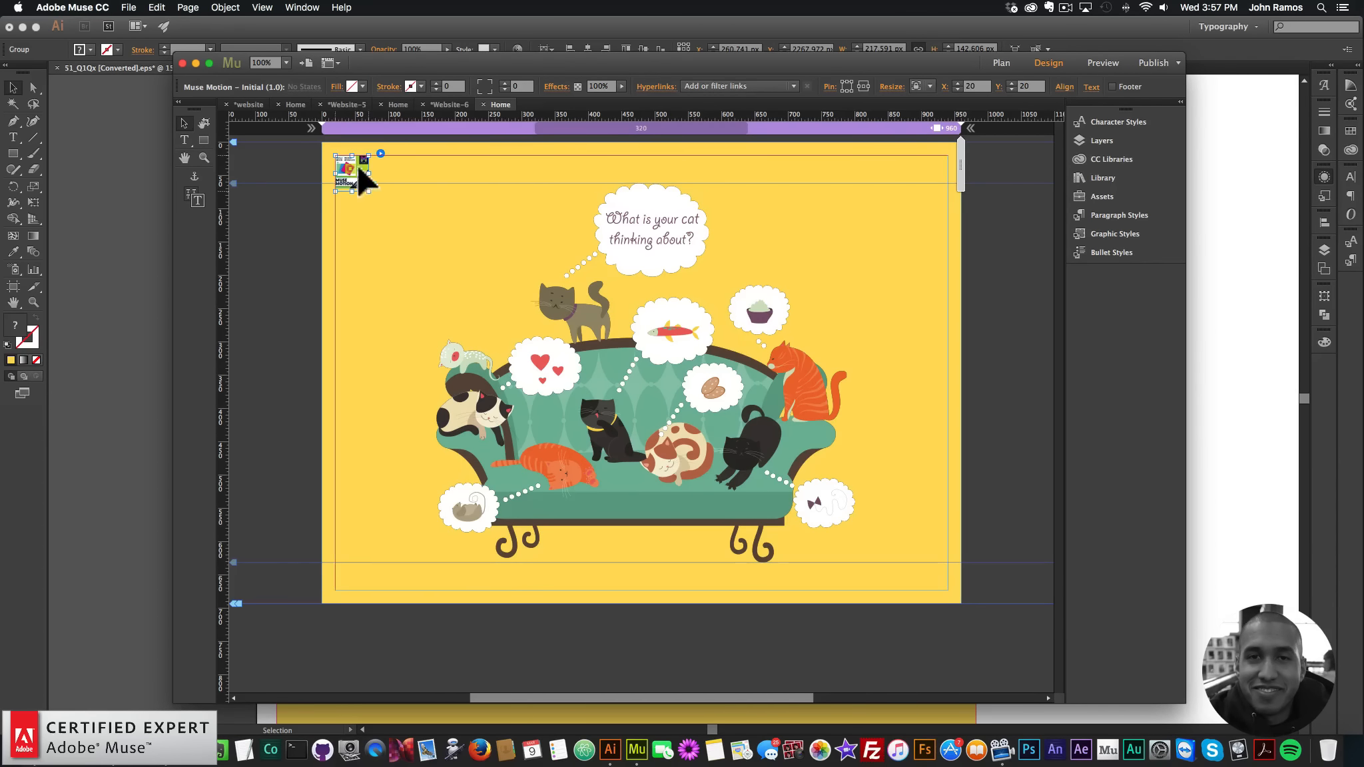
left_click(380, 153)
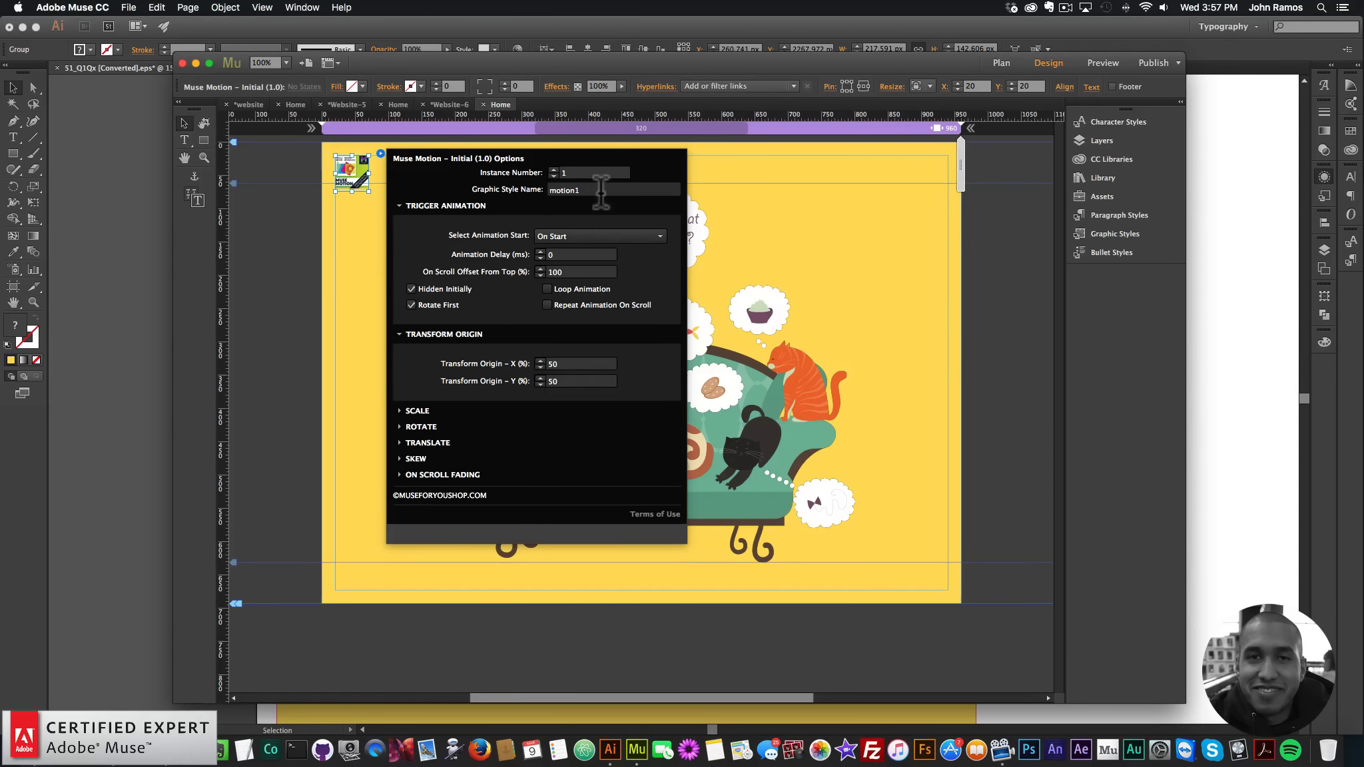
left_click(355, 294)
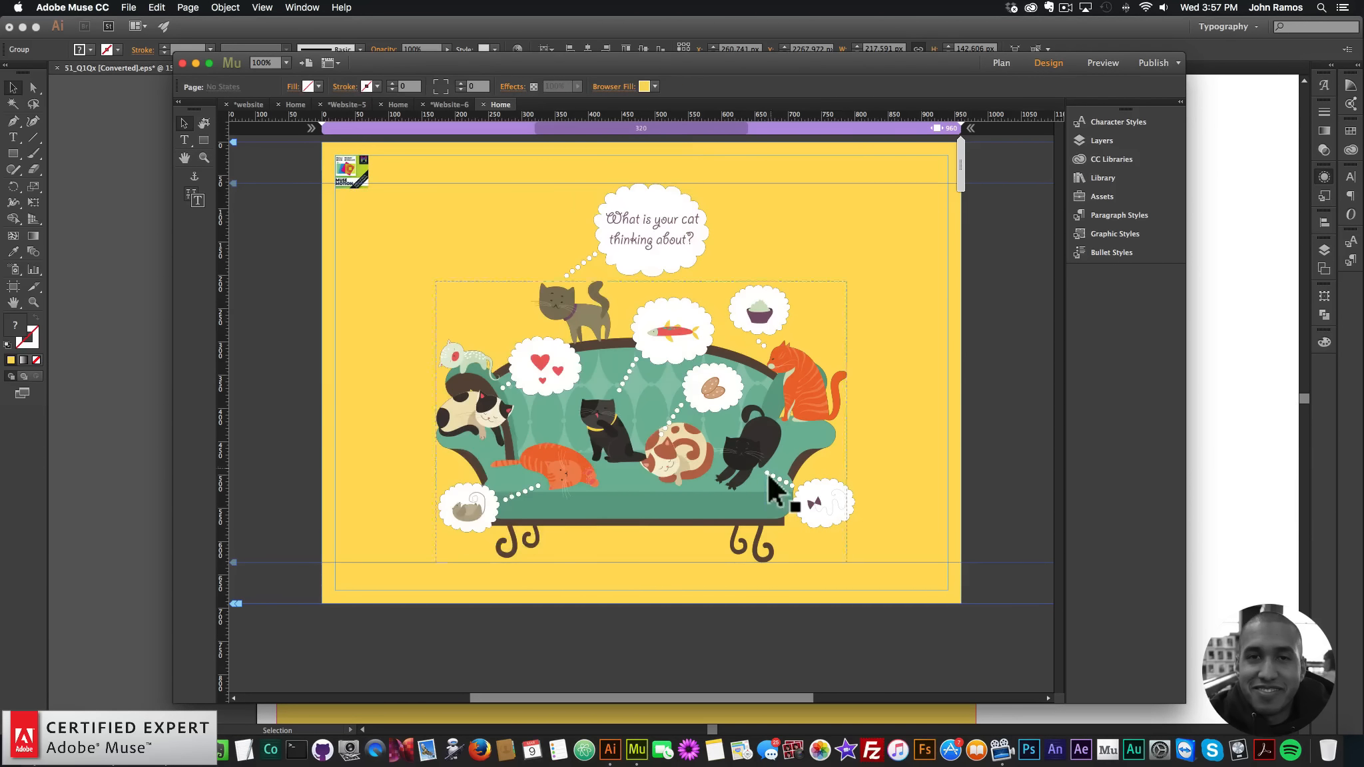
Step: Set the Muse Motion – Initial widget's transform origin to X 0% and Y 100% for graphic style motion1
left_click(722, 406)
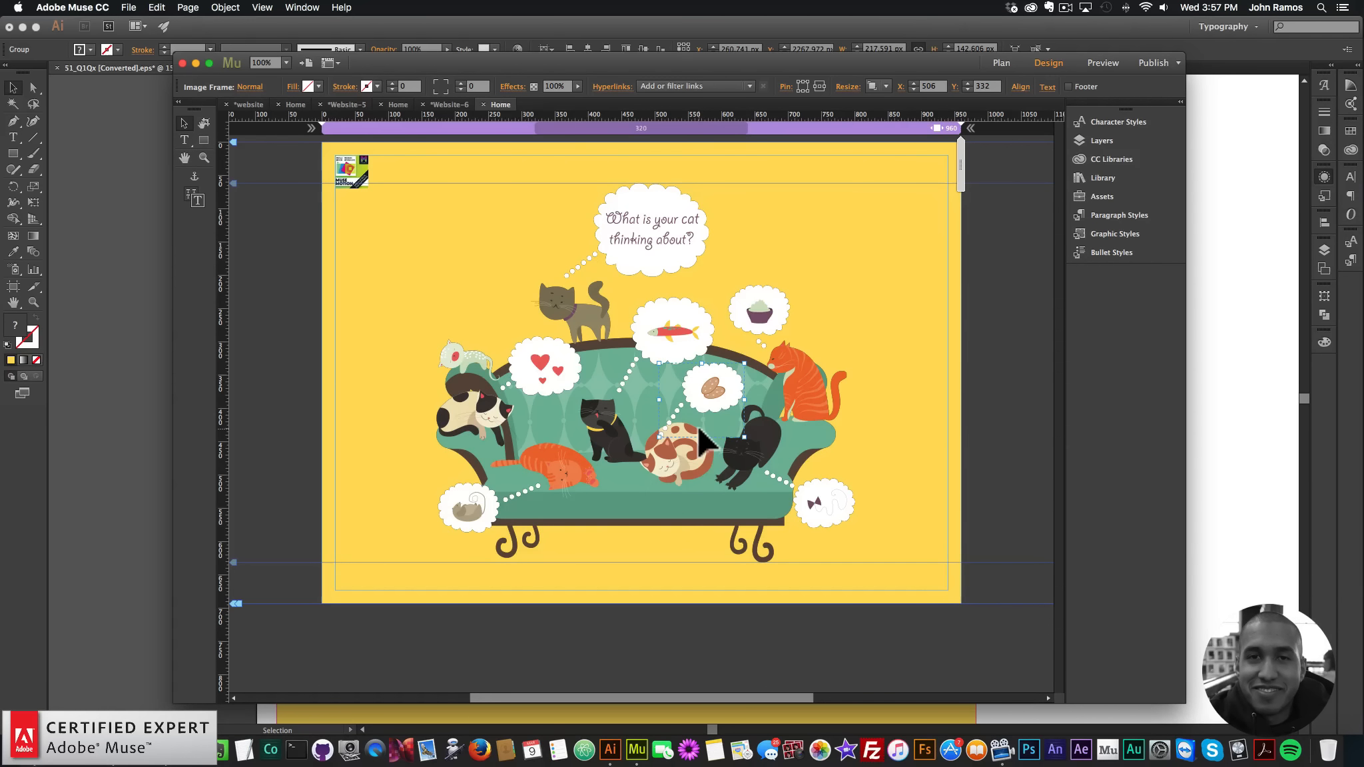
left_click(366, 165)
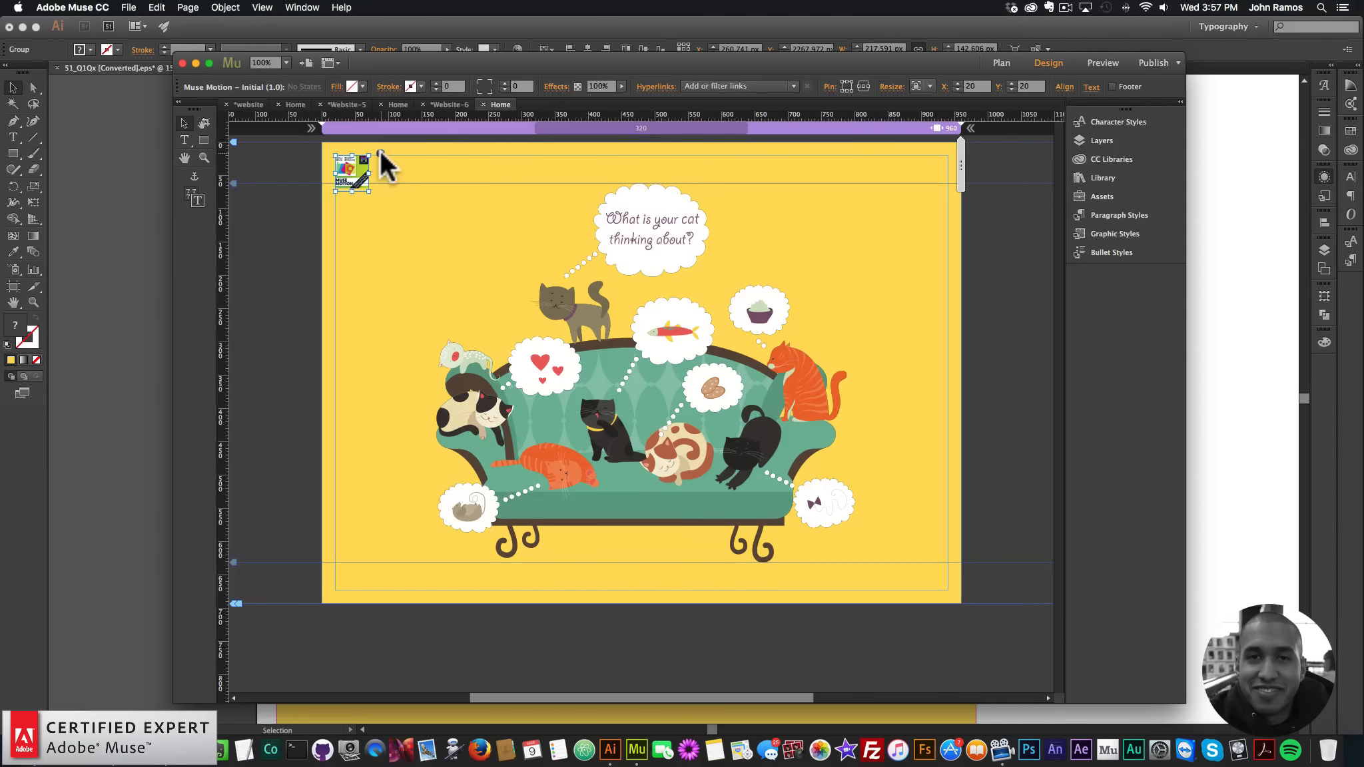
left_click(380, 152)
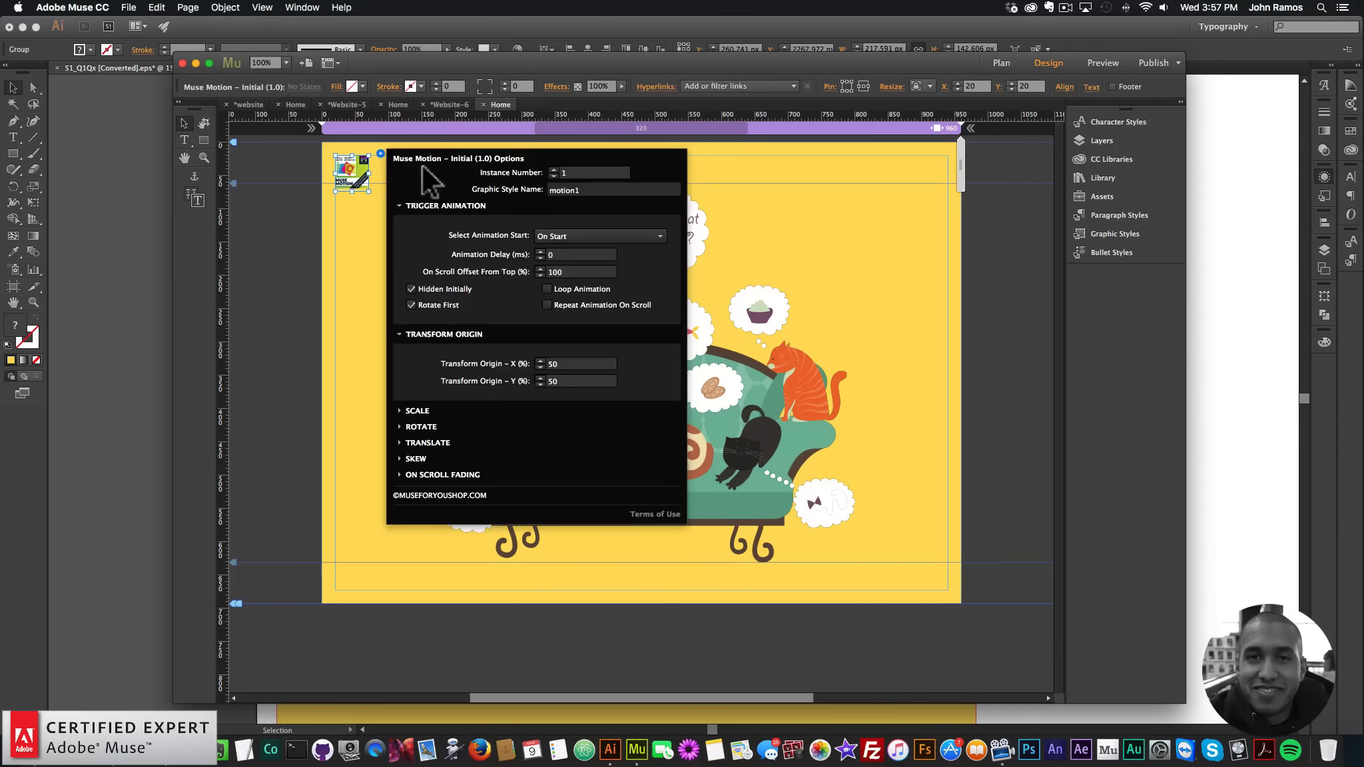
left_click(547, 254)
left_click(540, 363)
type("0")
key("Return")
type("100")
key("Return")
Step: Set the motion1 scale animation to start from X 0 and Y 0 with a duration of 3000 ms
left_click(404, 410)
key("Tab")
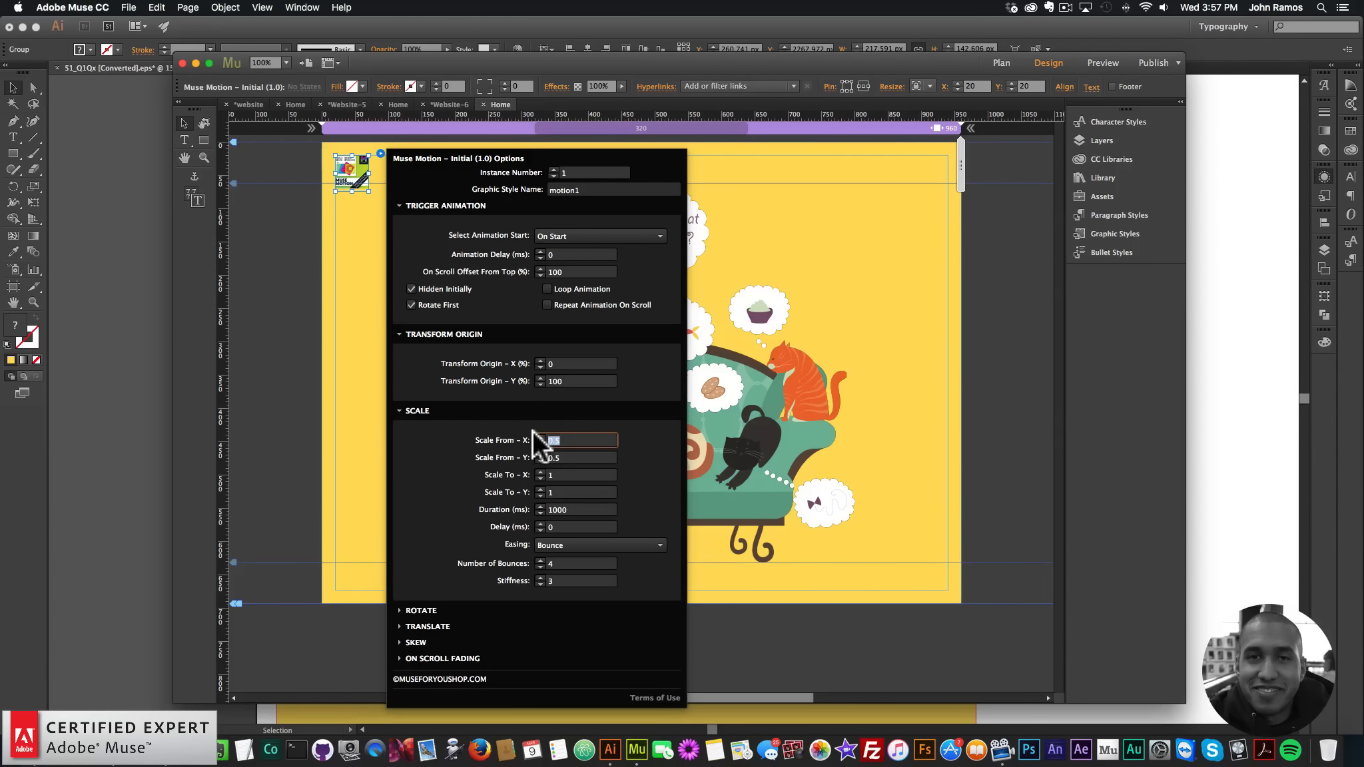
type("0")
key("Return")
left_click(534, 475)
double_click(573, 509)
type("3000")
key("Return")
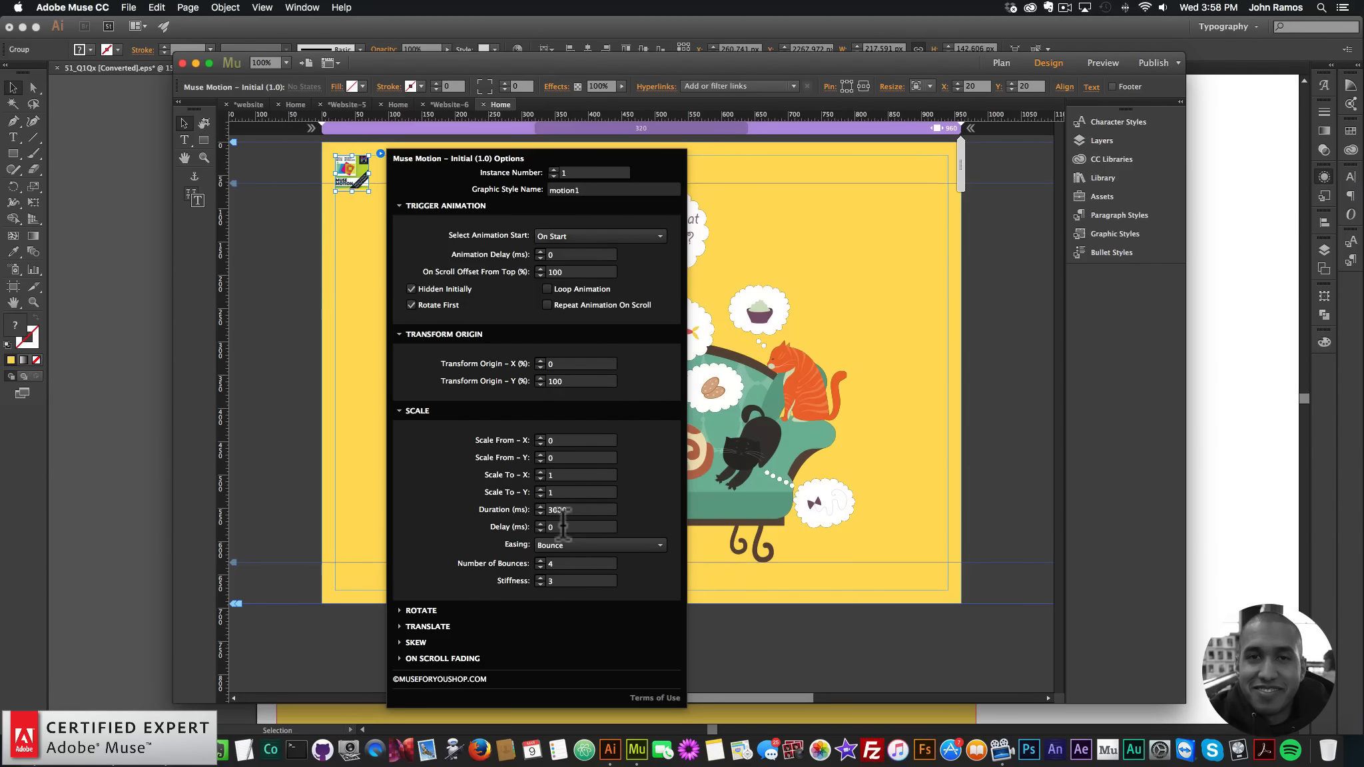
Step: Preview the page in the browser to check the motion1 bubble's animation, and return to Adobe Muse
left_click(316, 356)
left_click(128, 8)
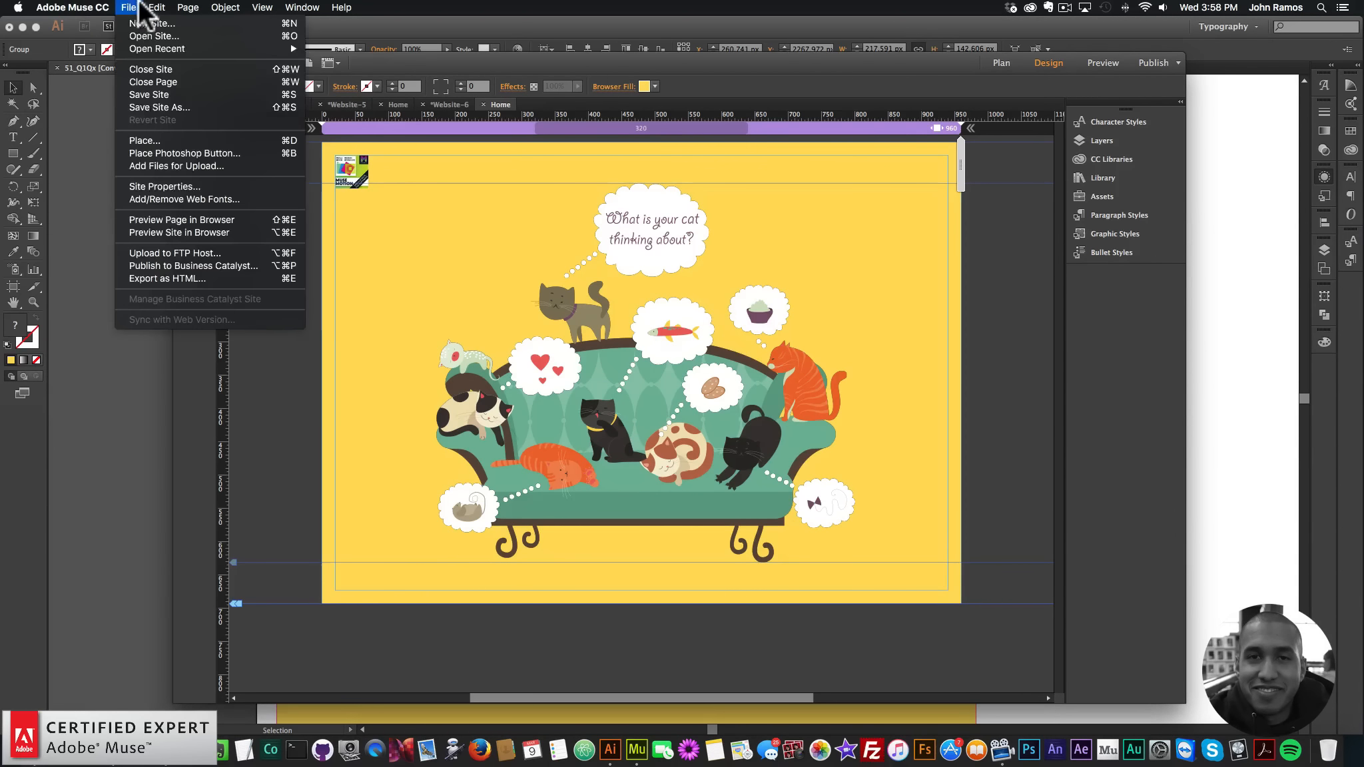
left_click(165, 214)
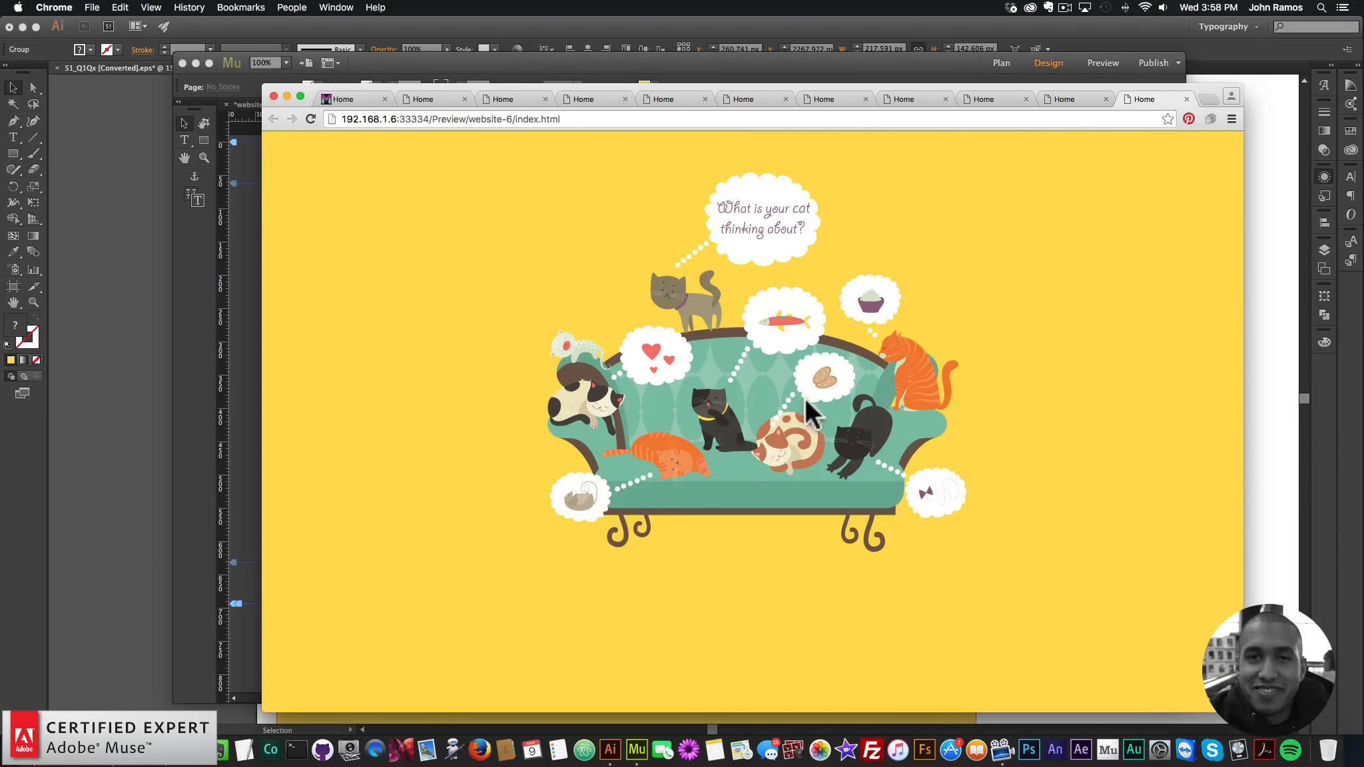
left_click(241, 332)
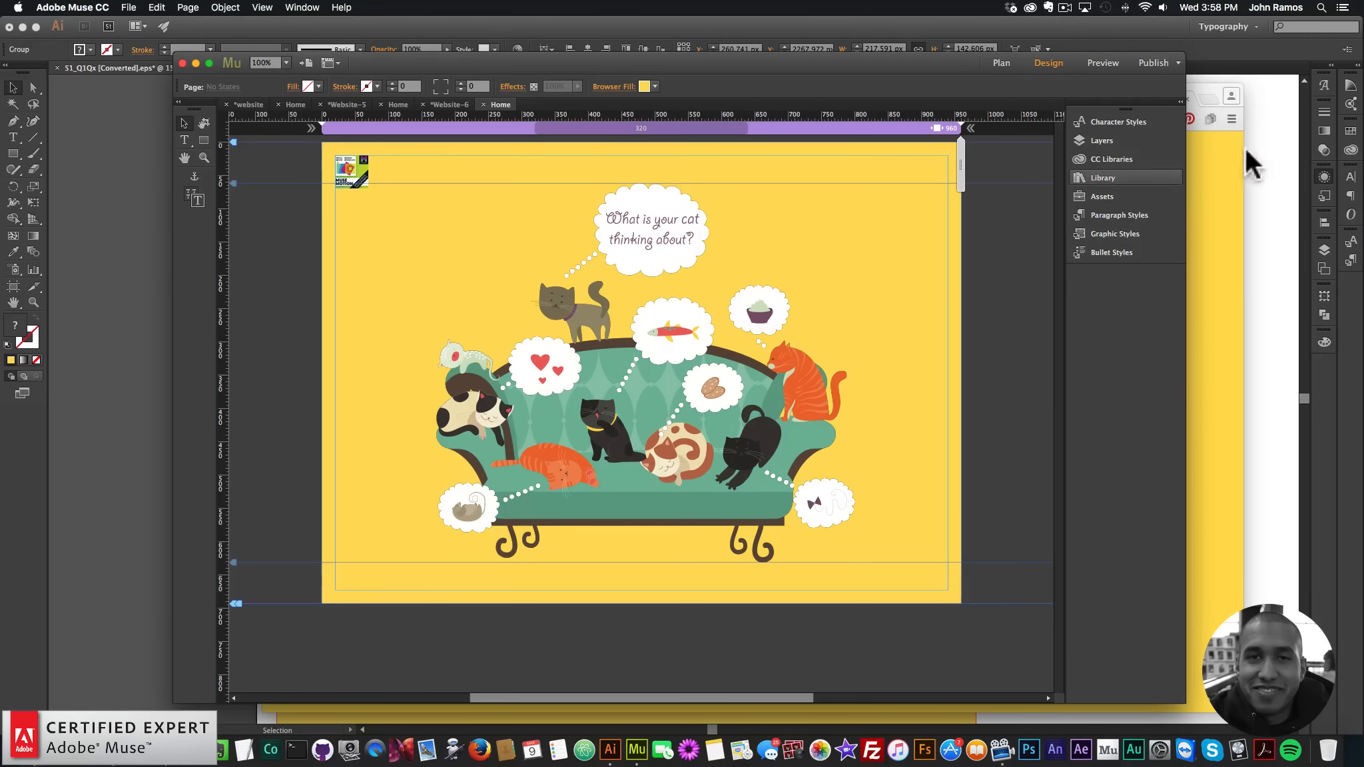
Step: Search the library again for "muse motion" to list the Additional widget
left_click(1103, 177)
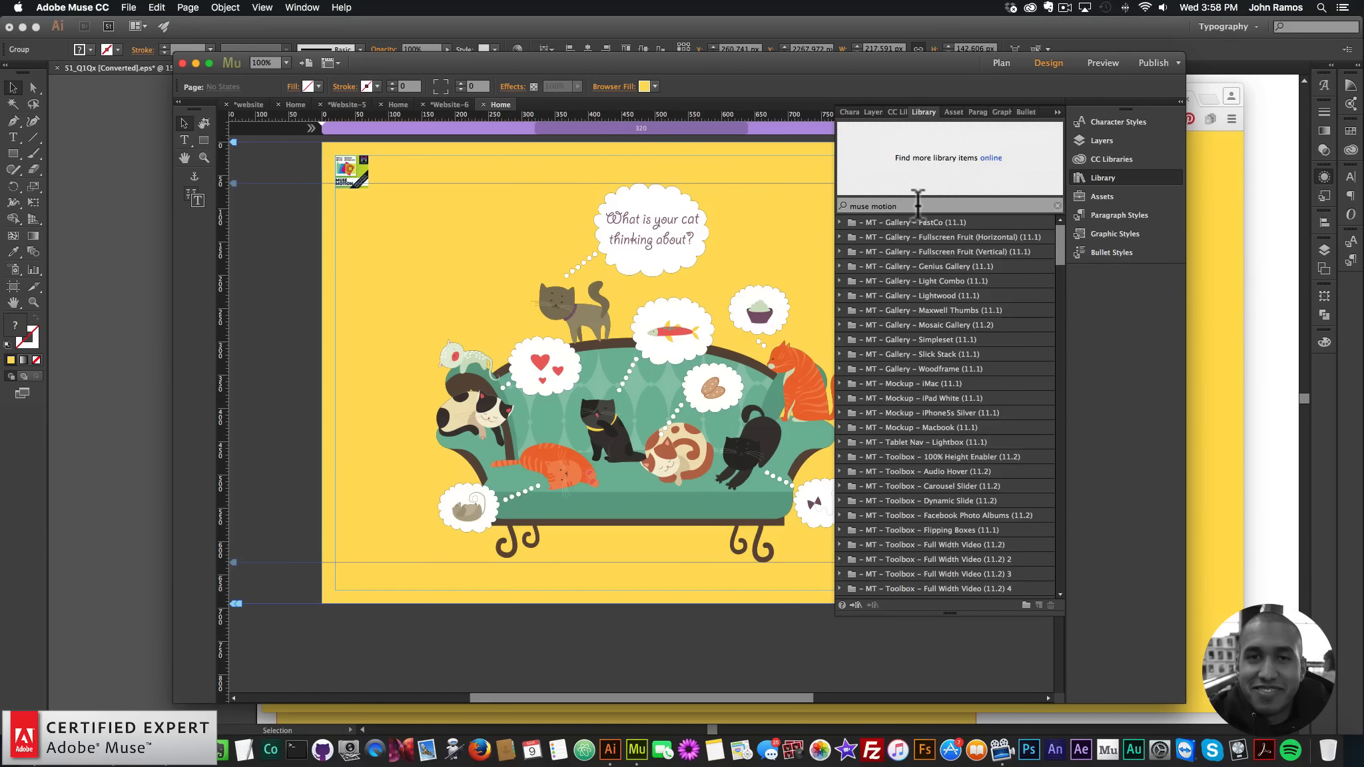
key("Return")
key("BackSpace")
key("BackSpace")
key("BackSpace")
key("BackSpace")
key("BackSpace")
key("BackSpace")
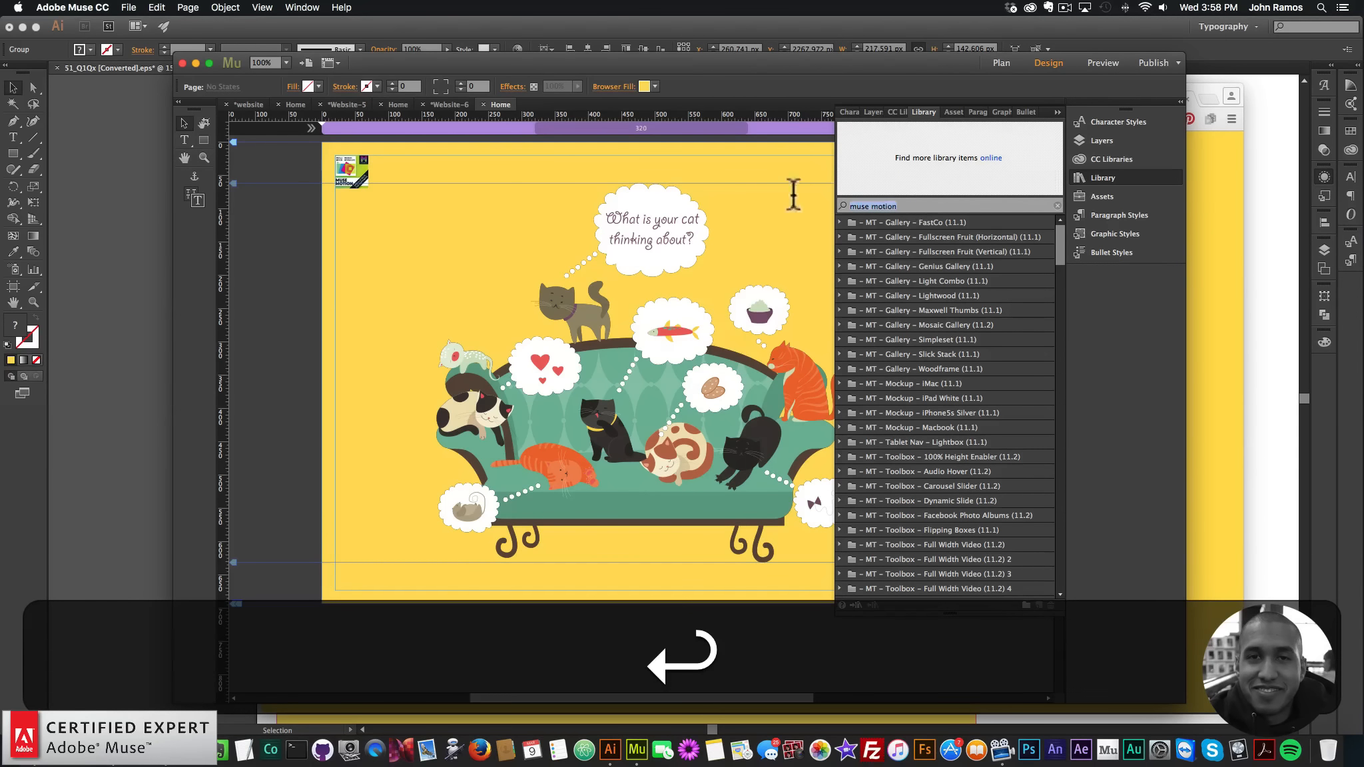
type("motion")
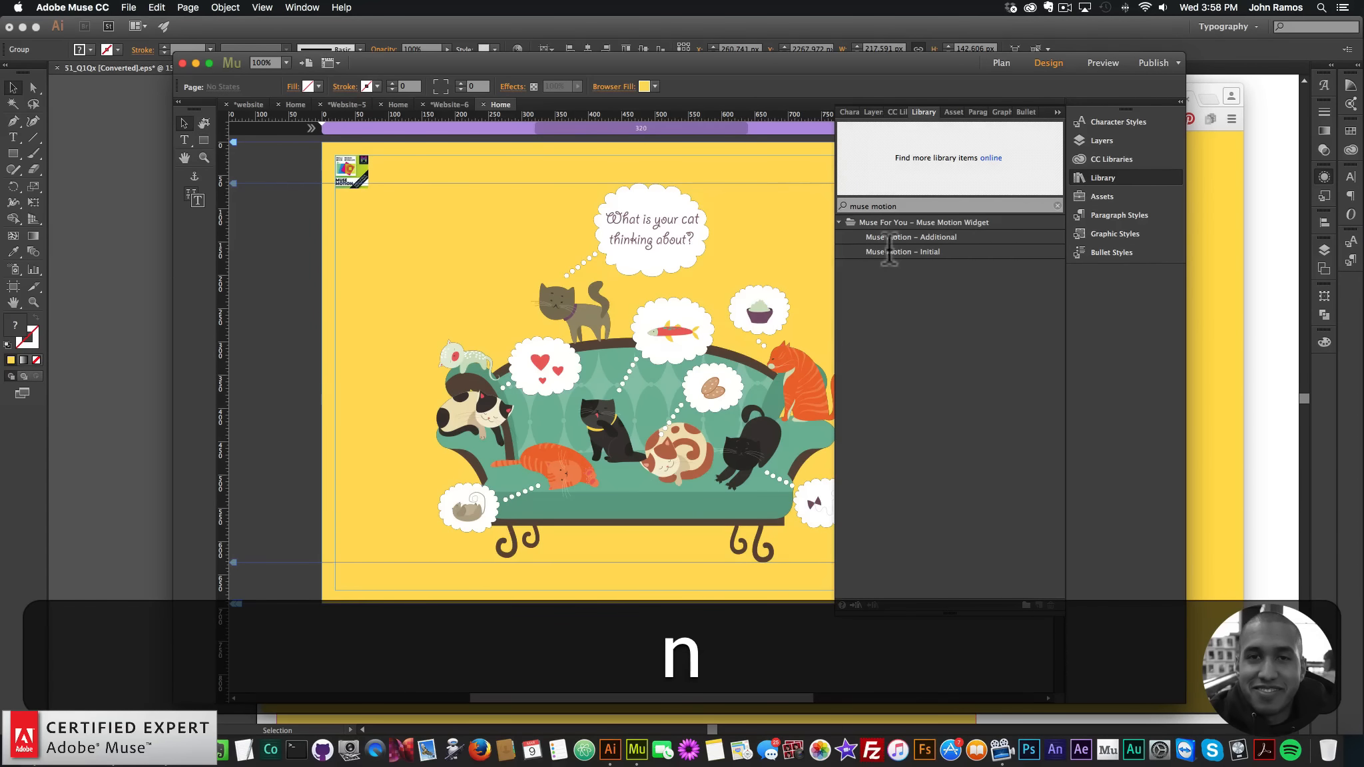
Step: Place the Muse Motion – Additional widget below the first one at X 20, Y 98, targeting graphic style motion2
left_click(866, 237)
left_click_drag(896, 237, 344, 233)
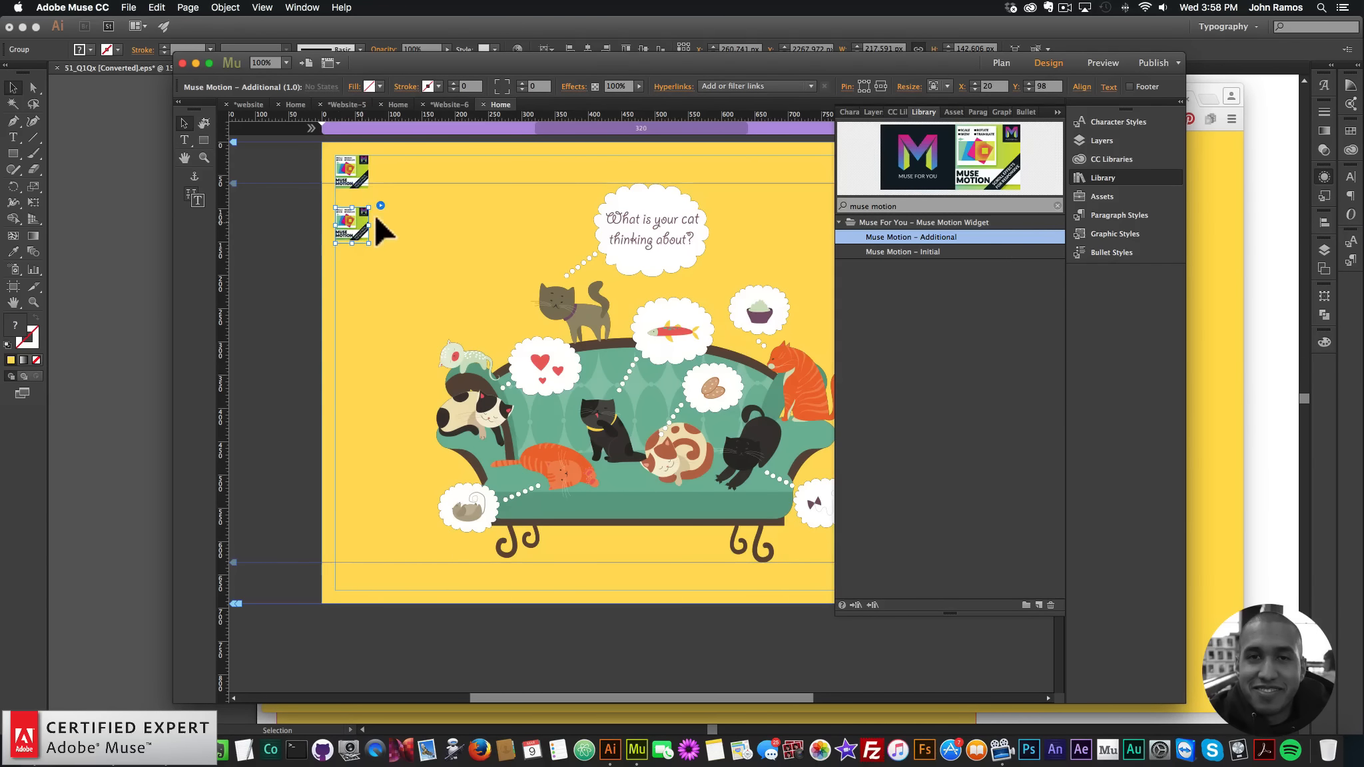
left_click(380, 202)
type("2")
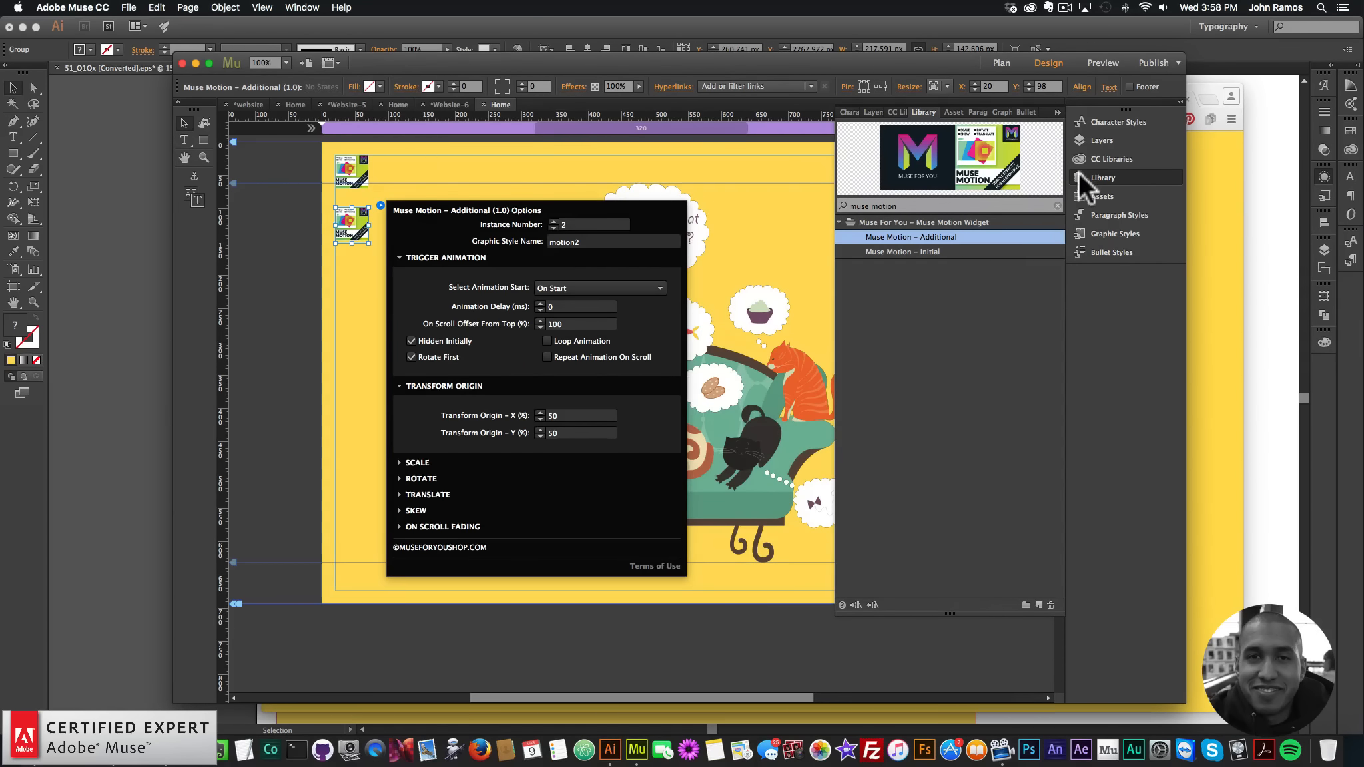
left_click(1065, 181)
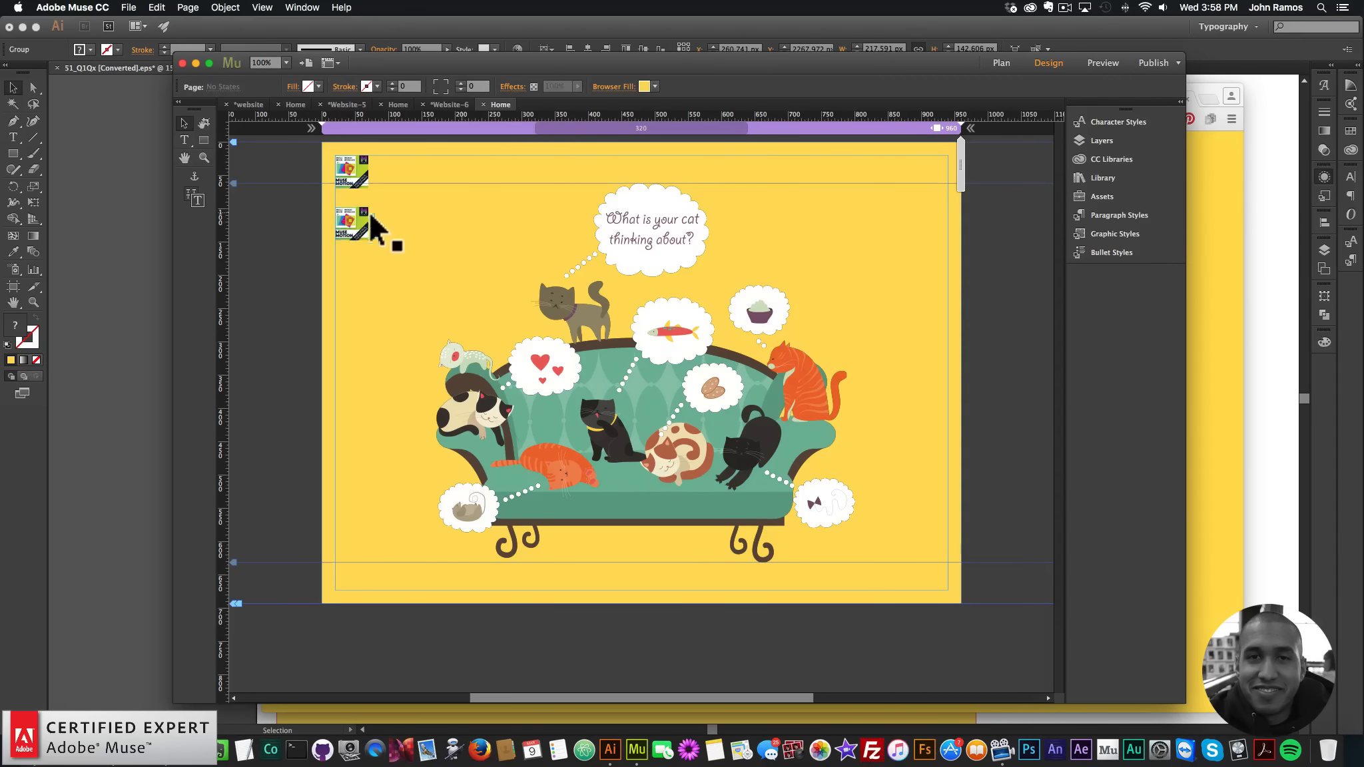
Step: Set the Muse Motion – Additional widget's animation delay to 1000 ms
left_click(380, 205)
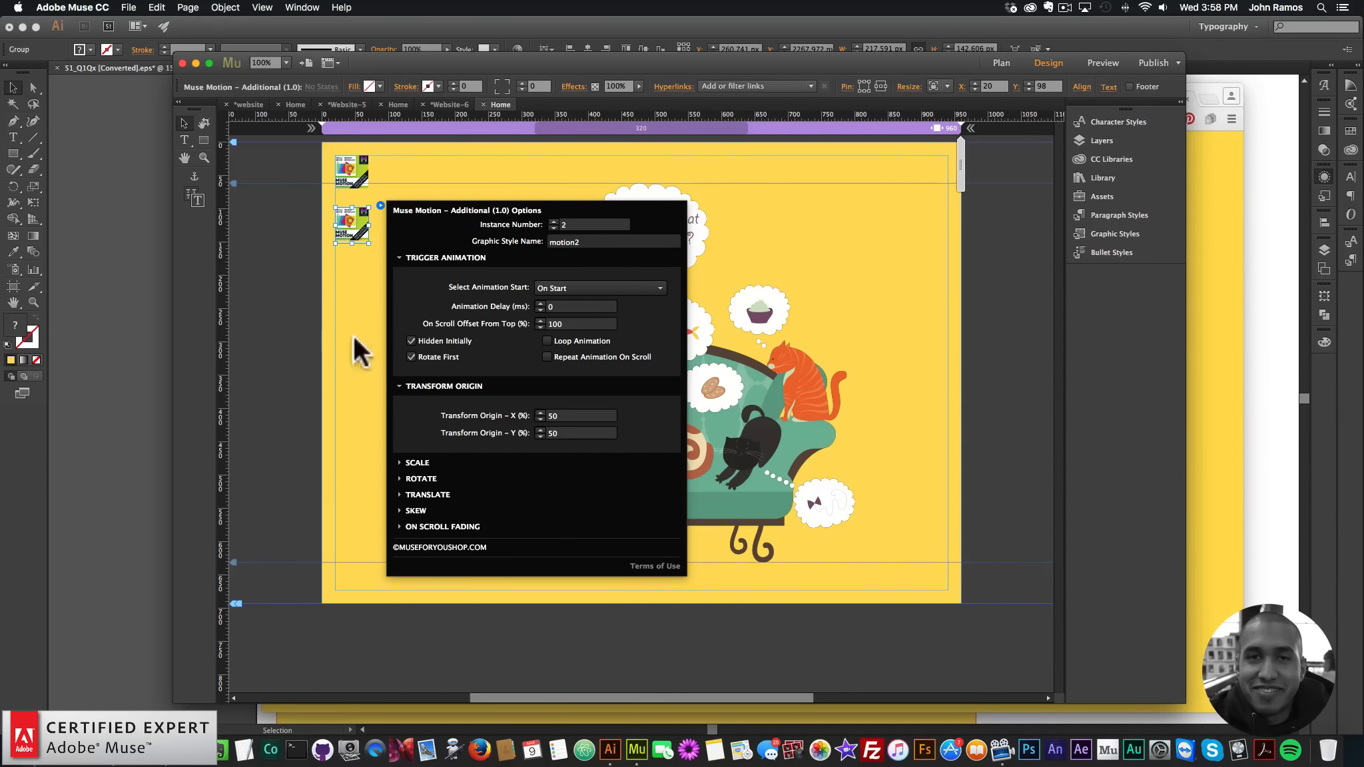
left_click(354, 337)
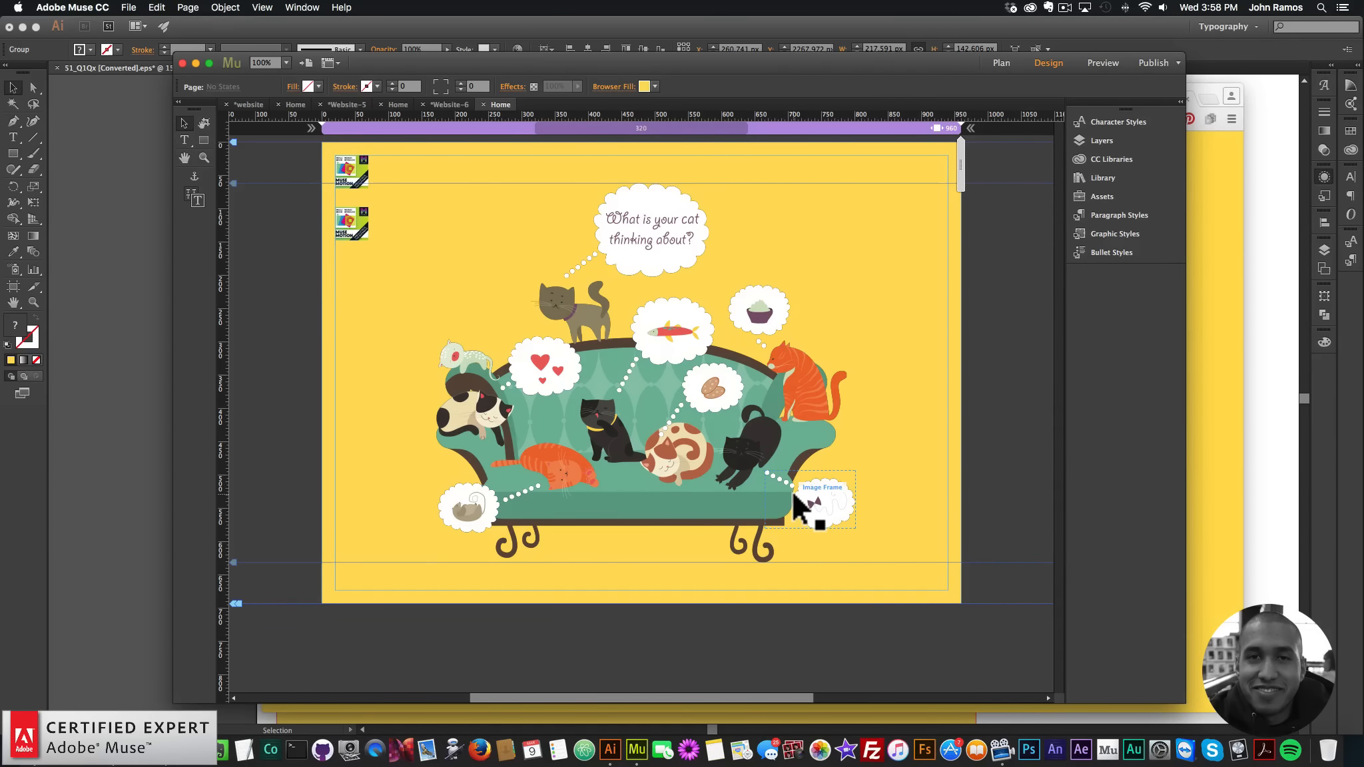
left_click(352, 220)
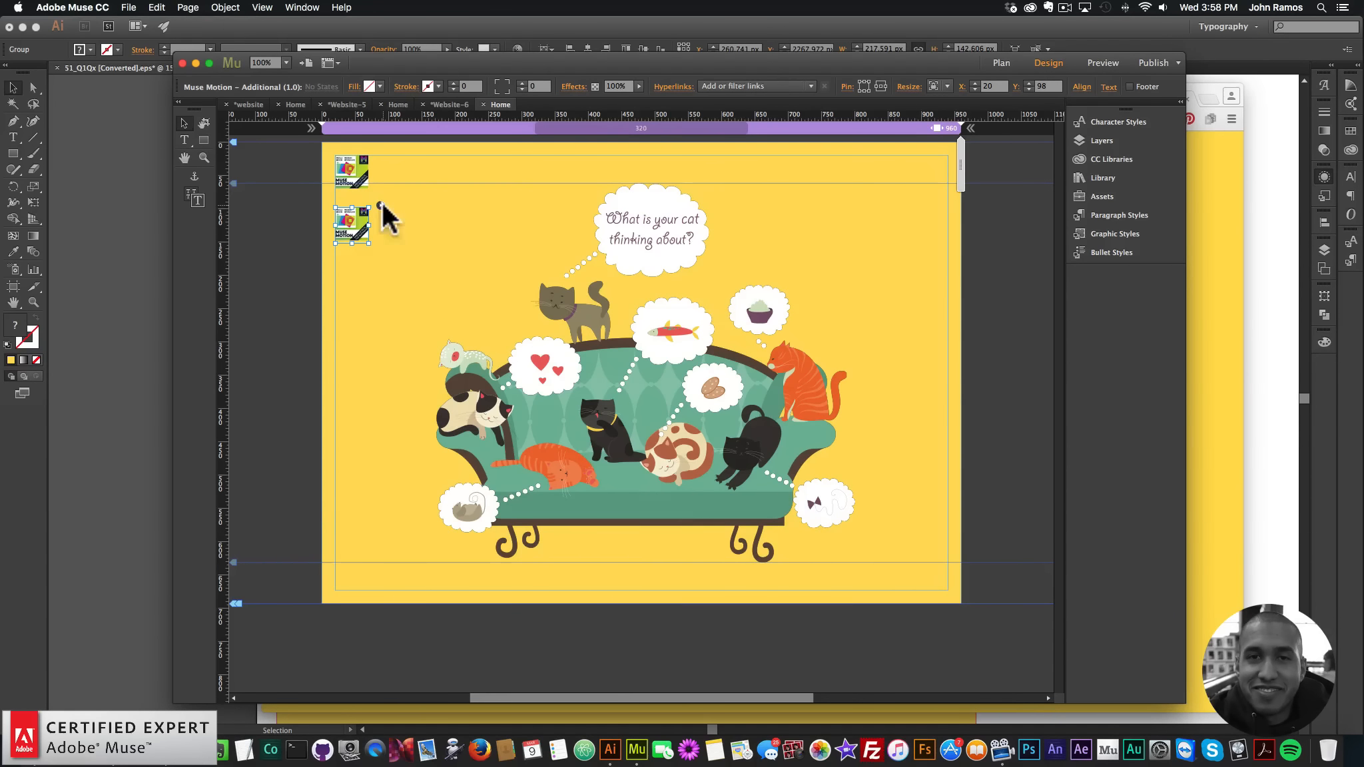
left_click(380, 205)
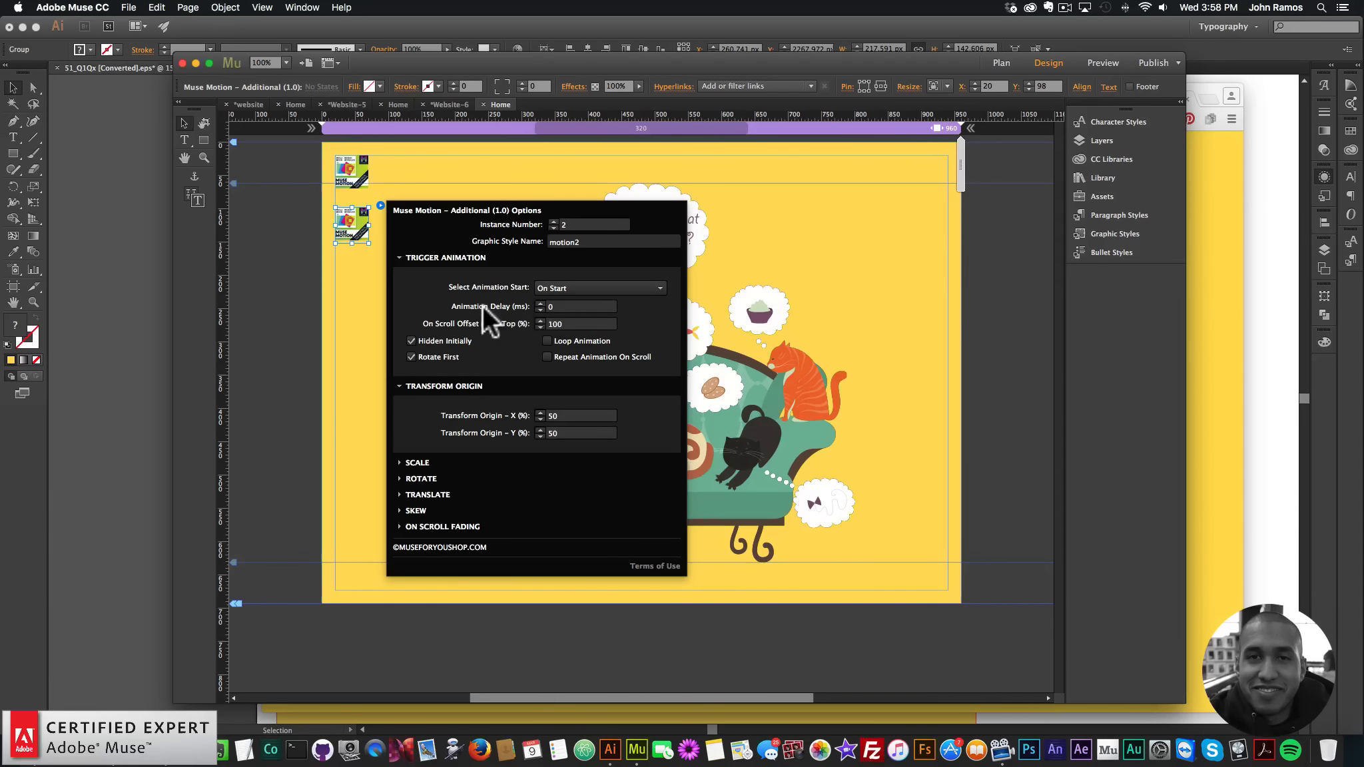
left_click(558, 307)
type("10")
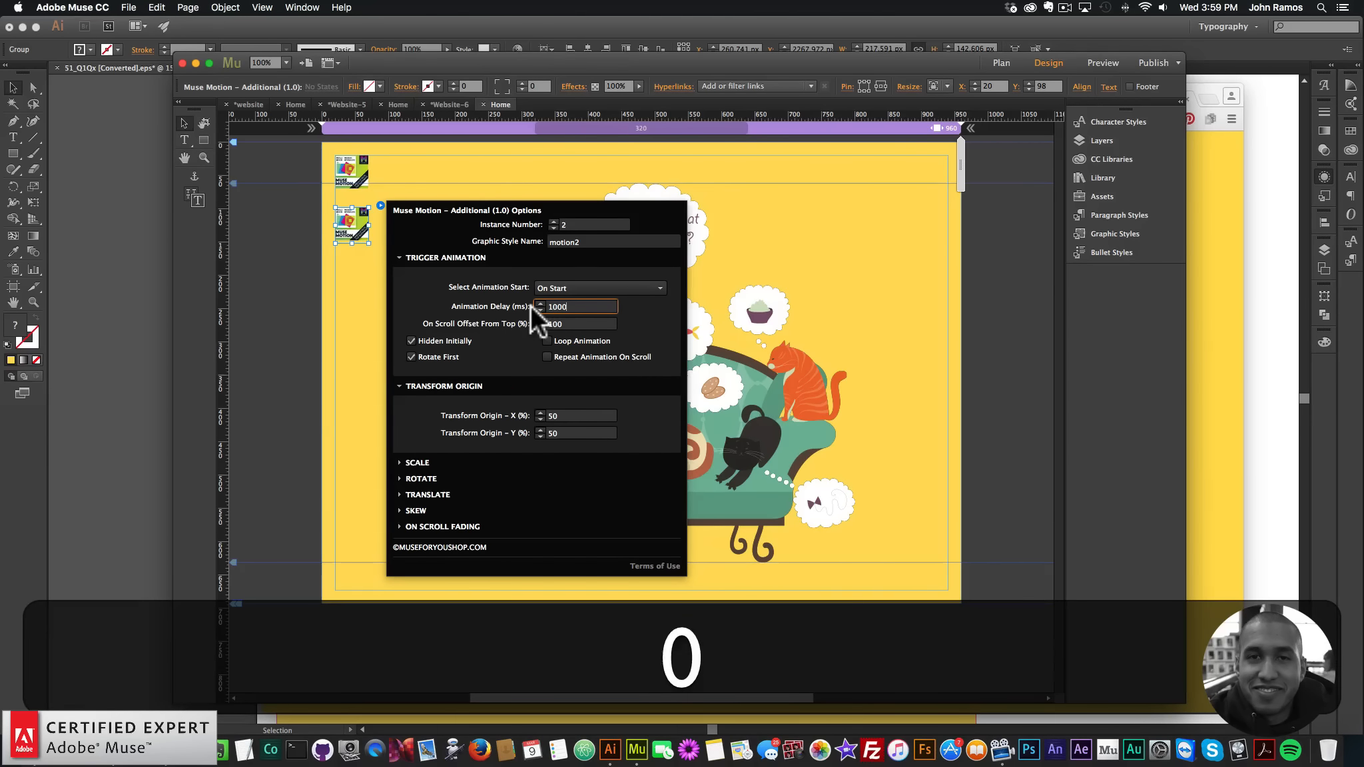
type("00")
key("Return")
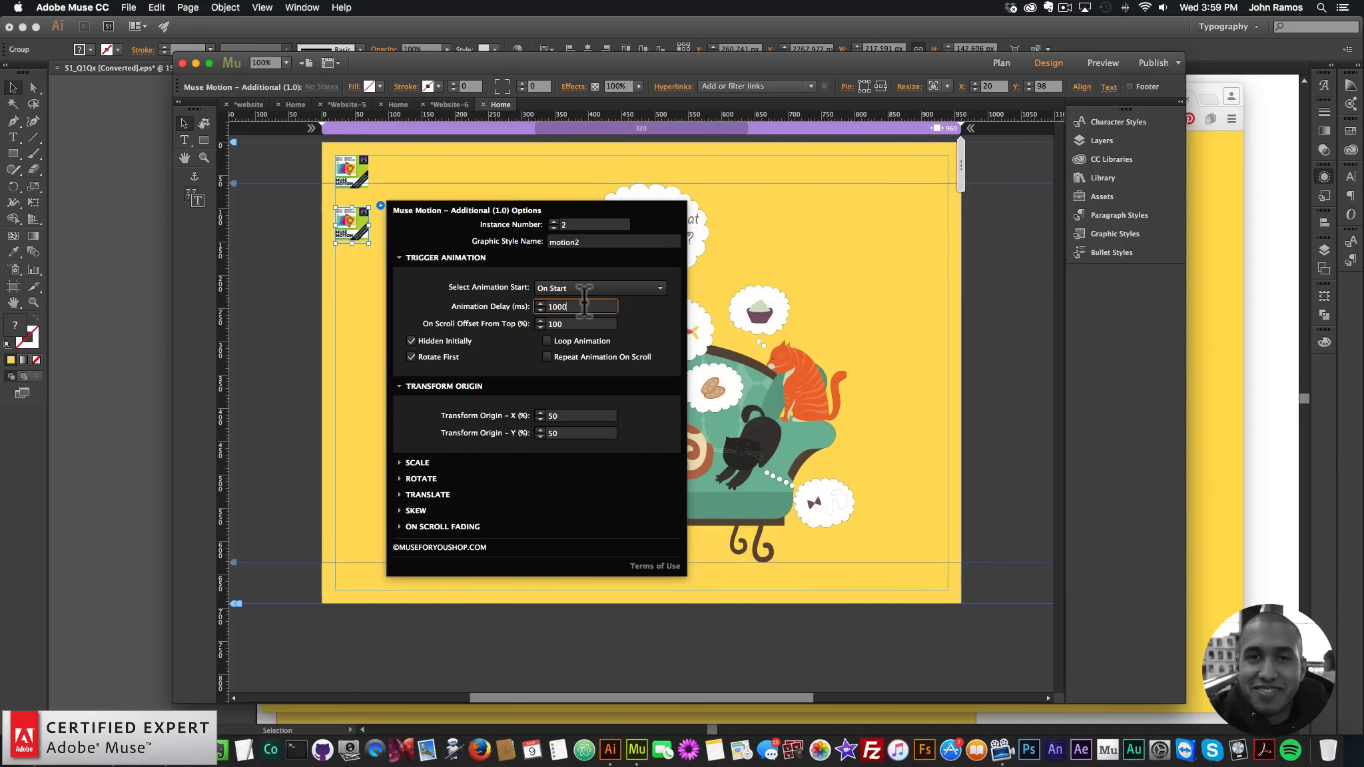
key("Return")
Step: Set the motion2 transform origin to X 0% and Y 0%
left_click(489, 414)
type("0")
key("Tab")
type("0")
key("Return")
Step: Set the motion2 scale animation to start from X 0 and Y 0 with a duration of 3000 ms
left_click(399, 462)
left_click(538, 465)
type("0")
key("Tab")
type("0")
key("Return")
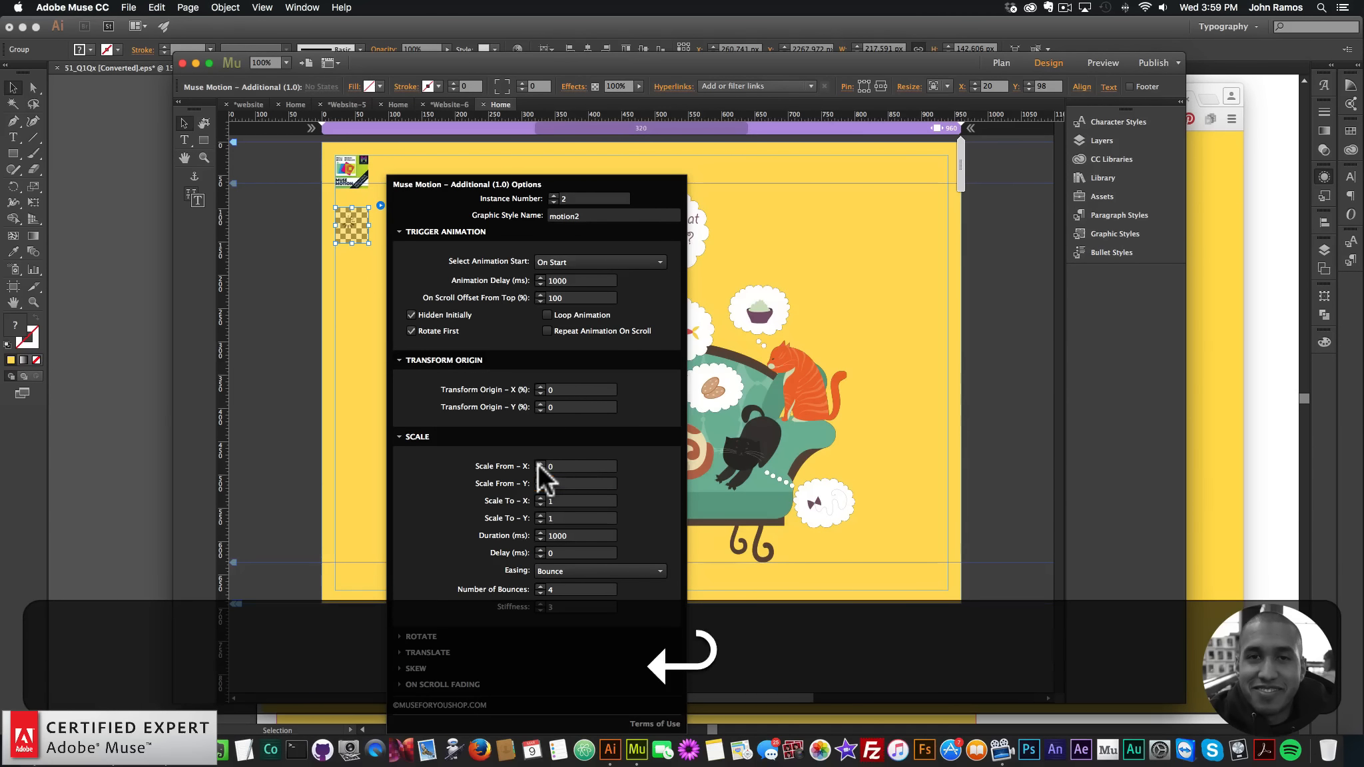
left_click(614, 536)
type("3000")
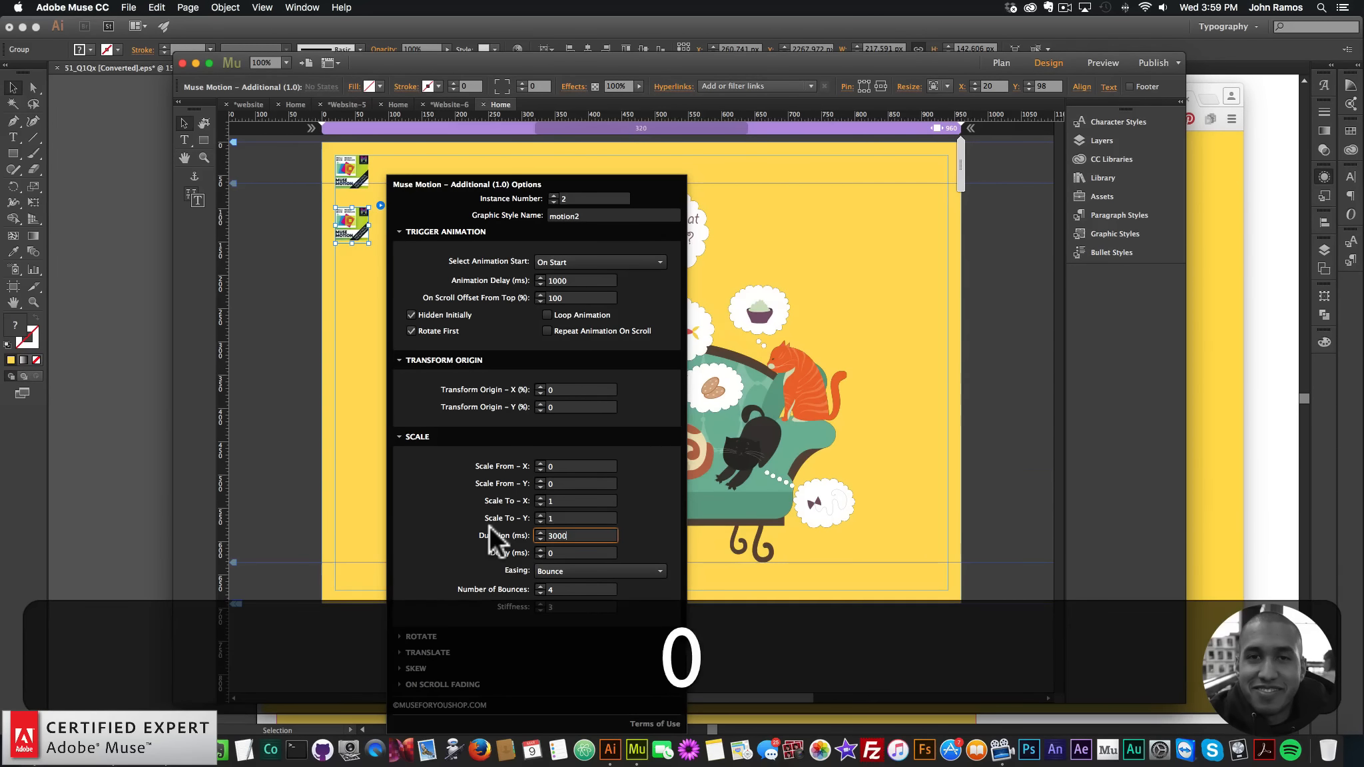
key("Return")
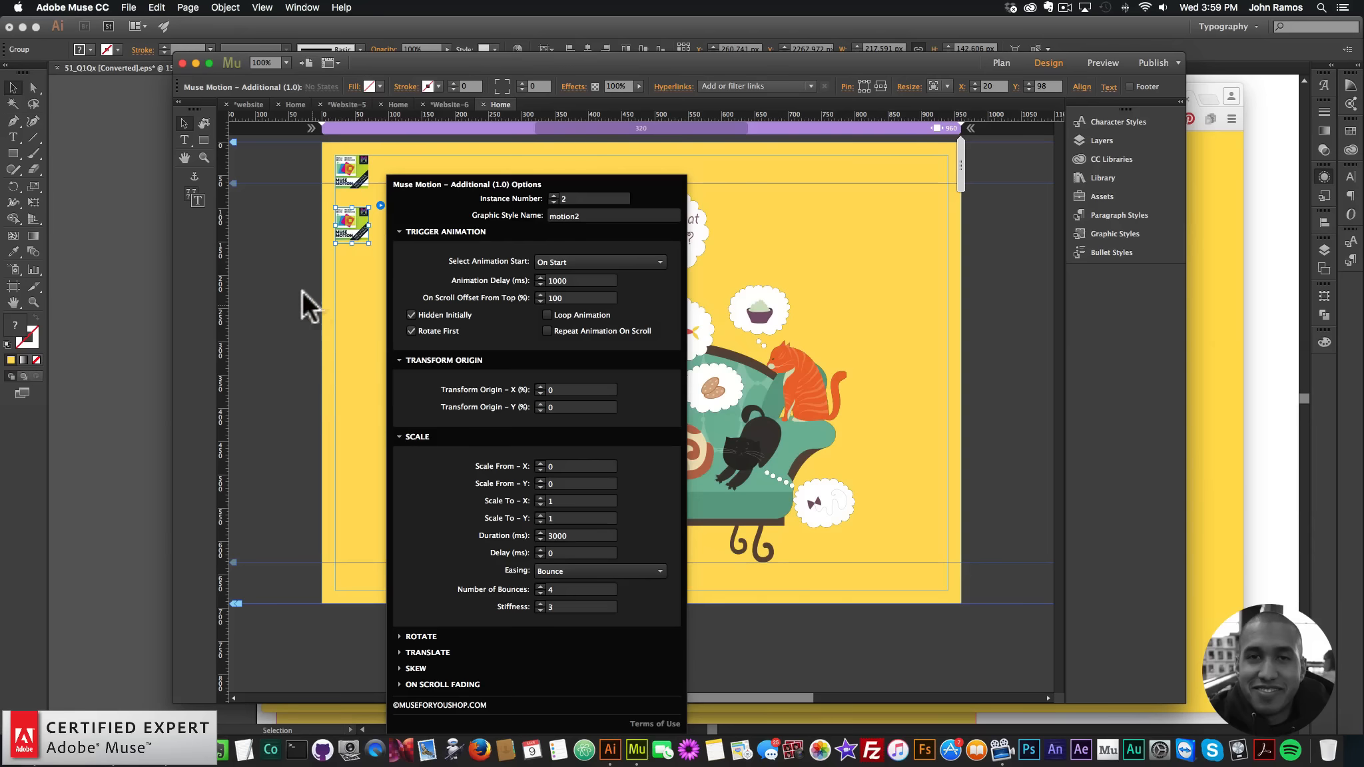
Step: Preview the page in the browser twice to check the thought bubble animations
left_click(304, 304)
left_click(129, 8)
left_click(180, 223)
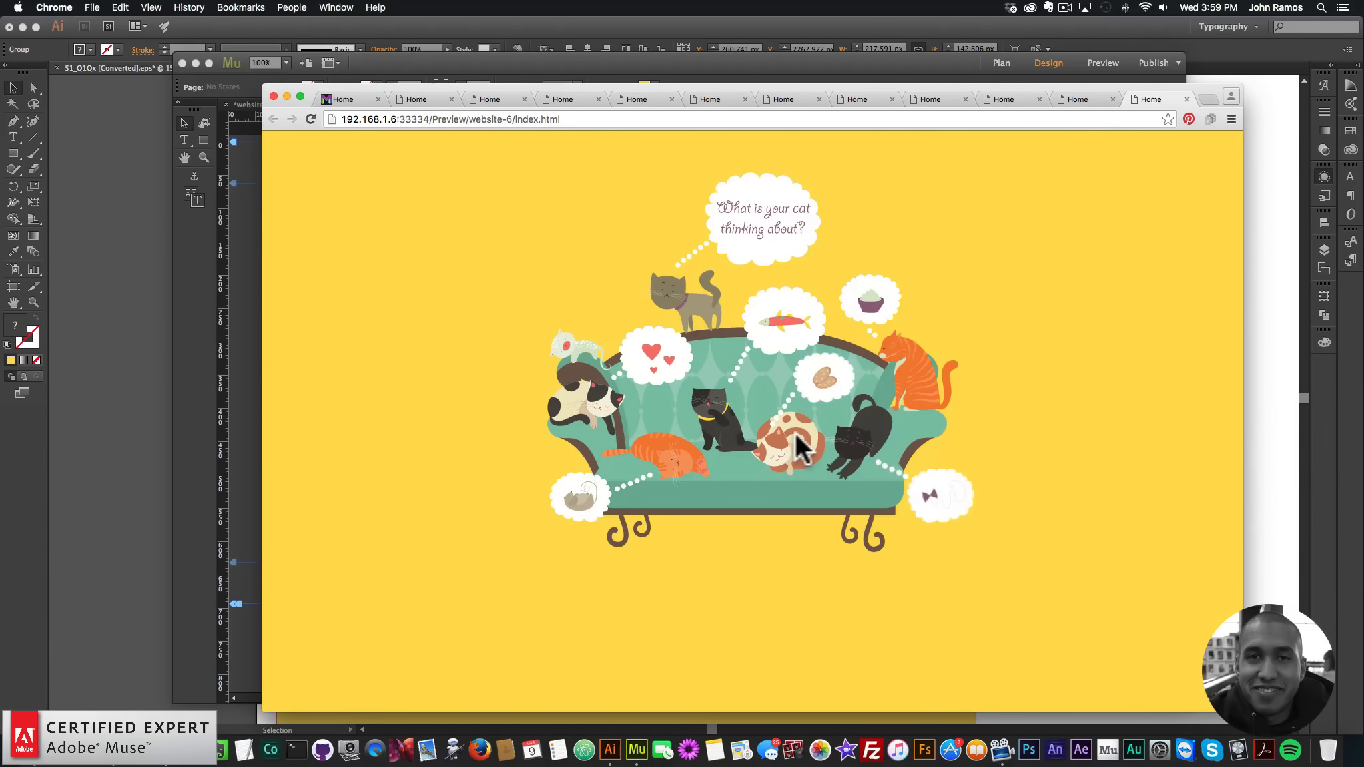
left_click(228, 297)
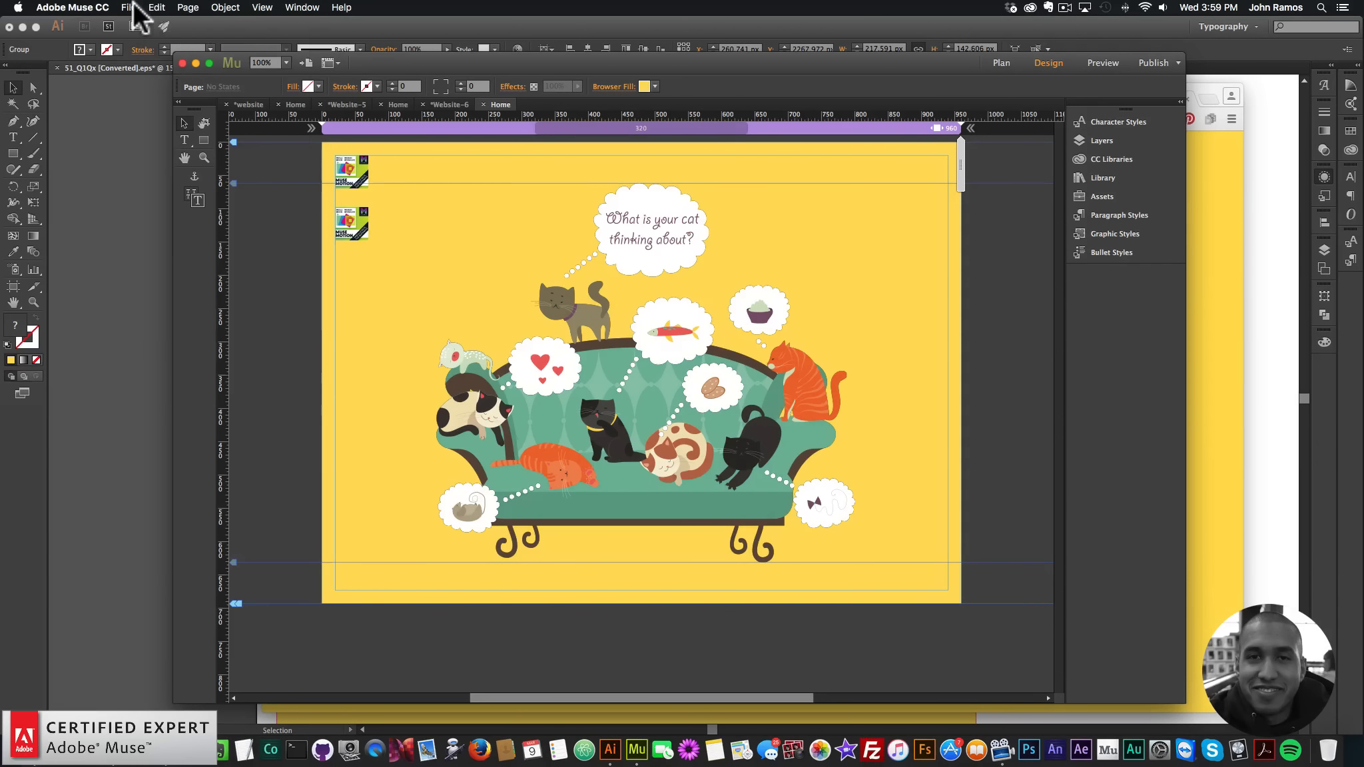
left_click(133, 7)
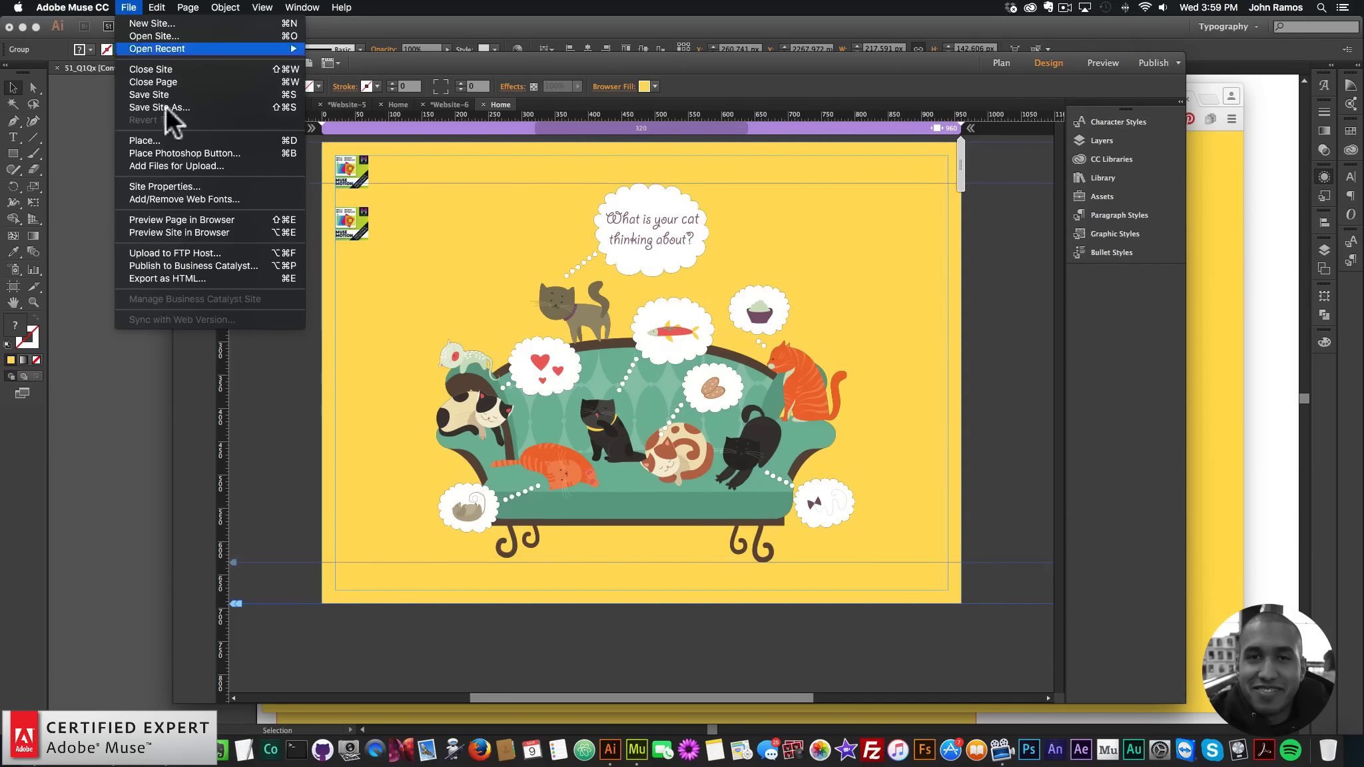
left_click(189, 226)
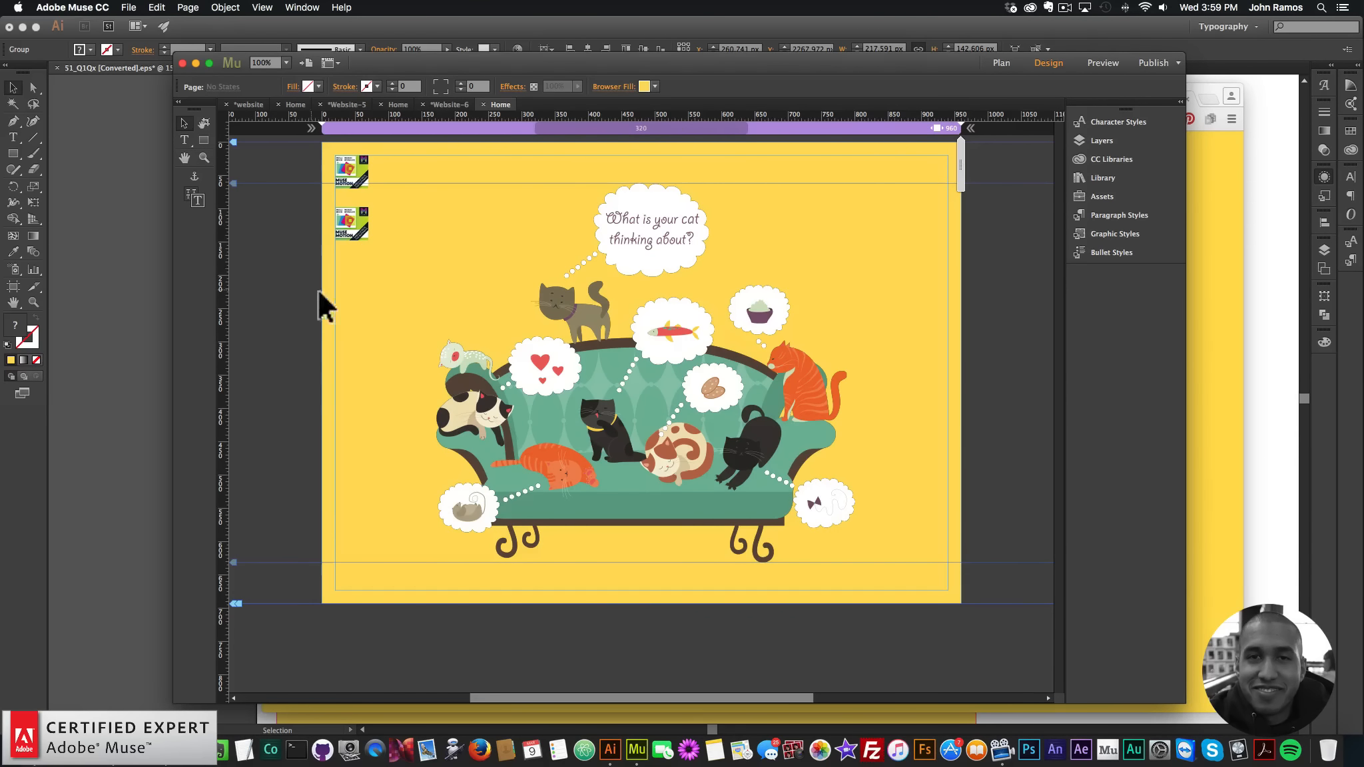
Step: Paste a copy of the Muse Motion – Additional widget at X 20, Y 176, with instance number 3 and graphic style motion3
left_click(359, 222)
key("super+v")
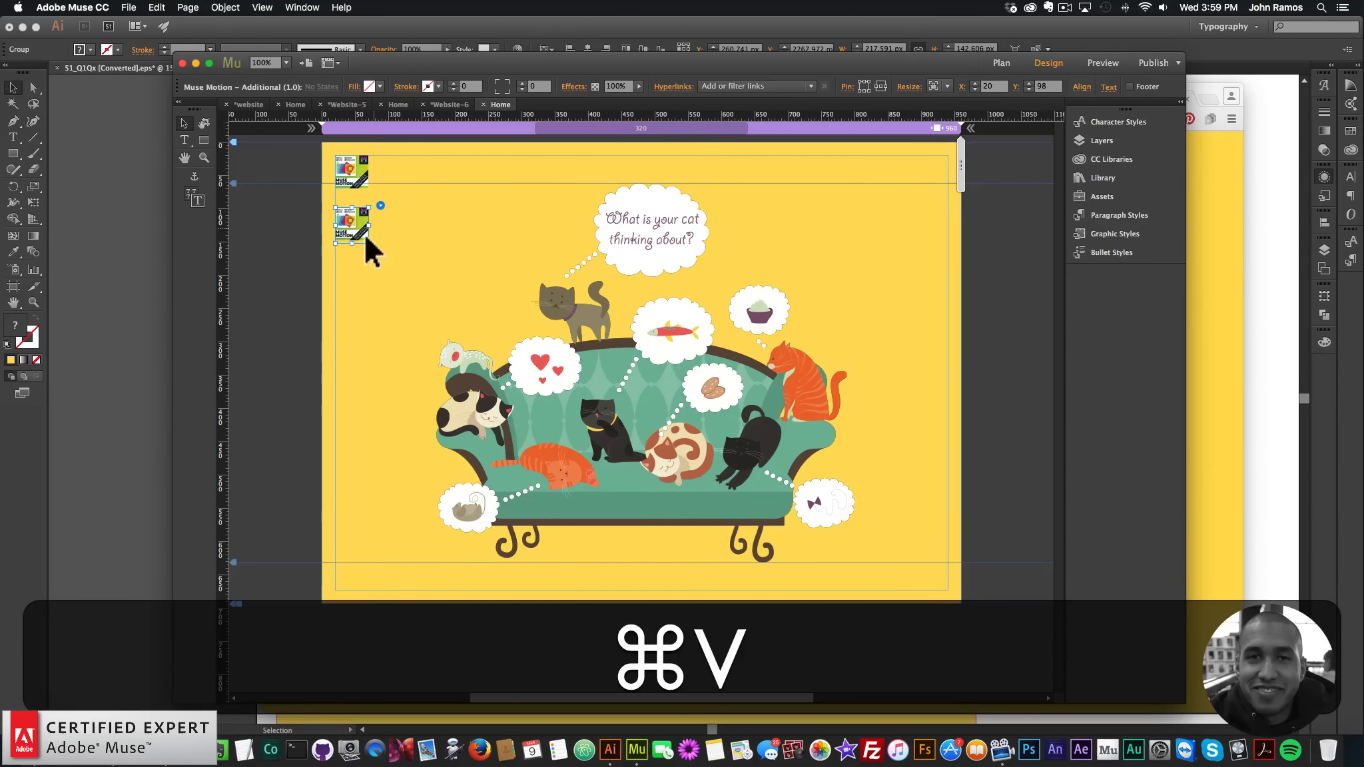
left_click_drag(349, 222, 350, 268)
left_click(379, 256)
left_click(554, 272)
left_click(610, 293)
key("BackSpace")
type("3")
key("Return")
Step: Set the motion3 widget's animation delay to 2000 ms
double_click(566, 358)
type("2000")
key("Return")
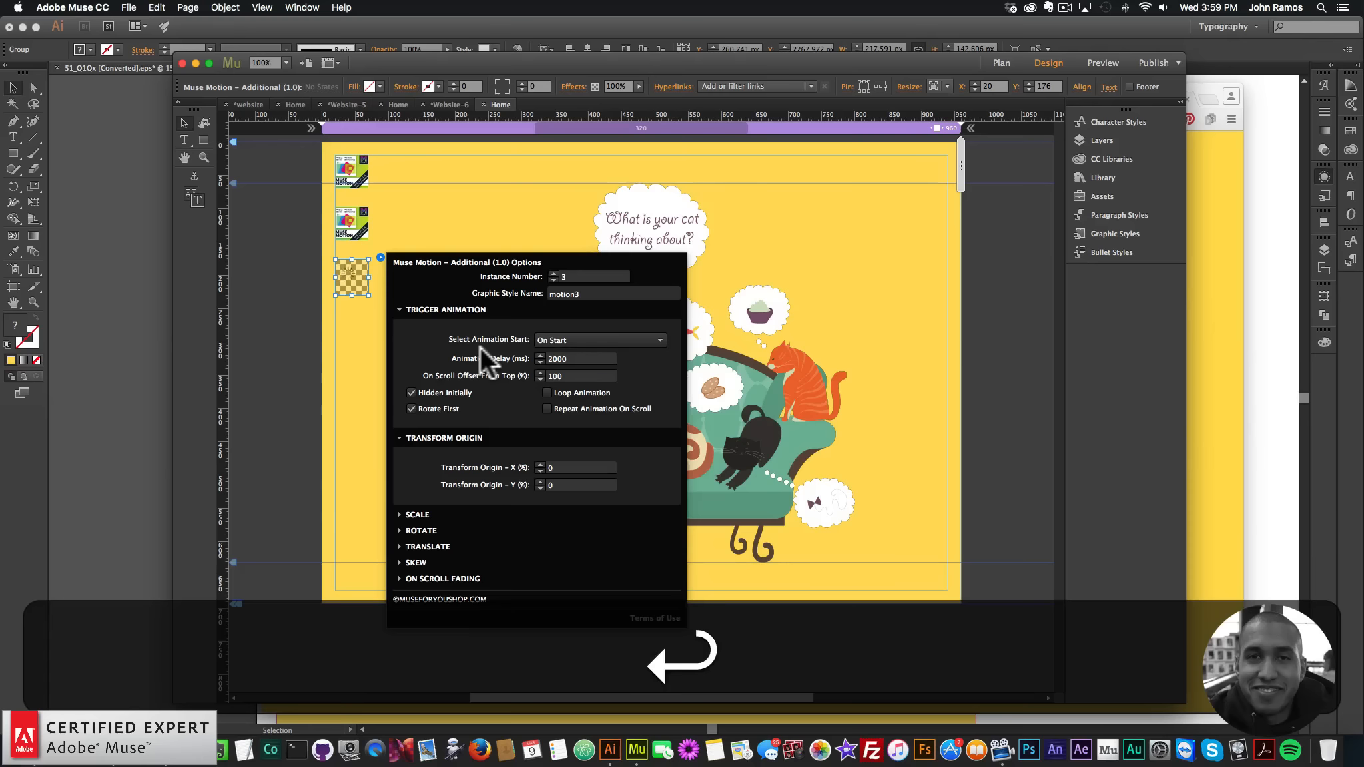
Step: Set the motion3 transform origin to X 100% and Y 100%, and expand its scale settings
left_click(563, 468)
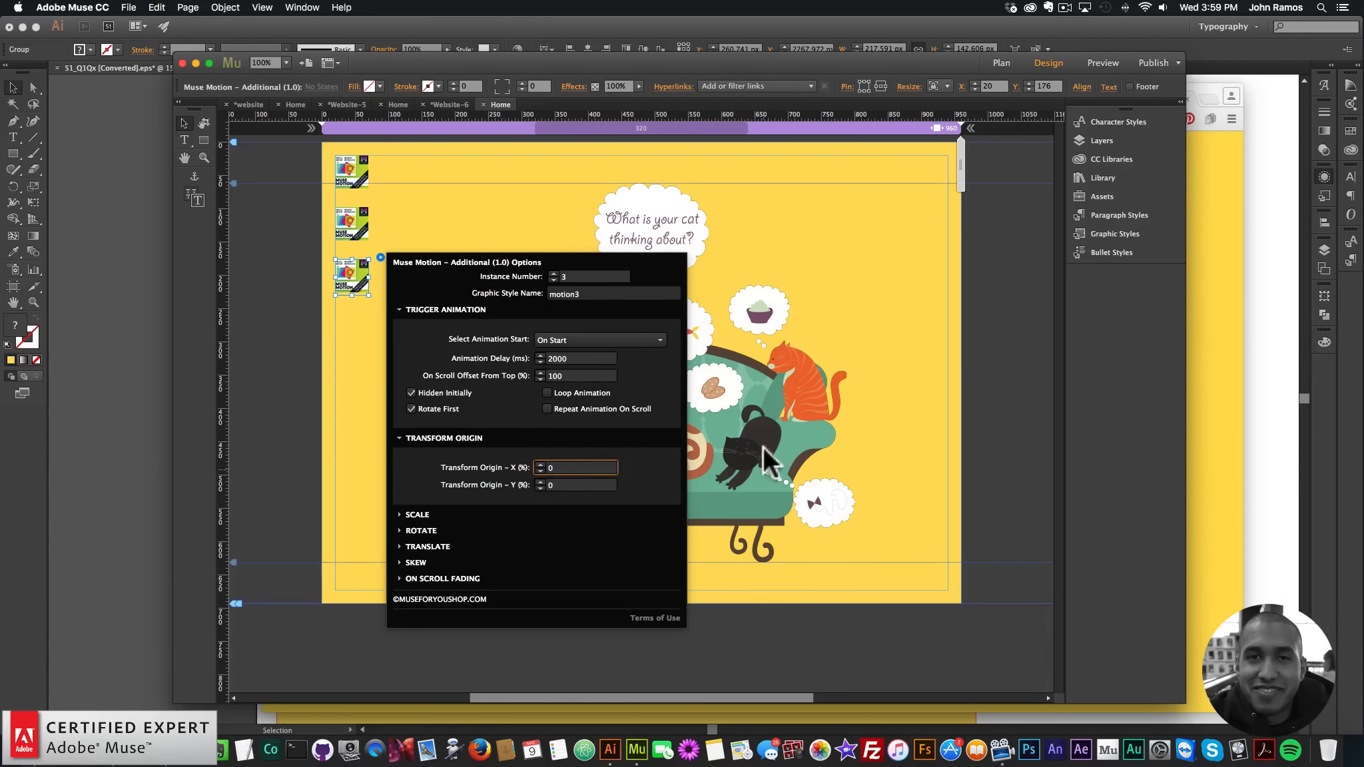
left_click(855, 328)
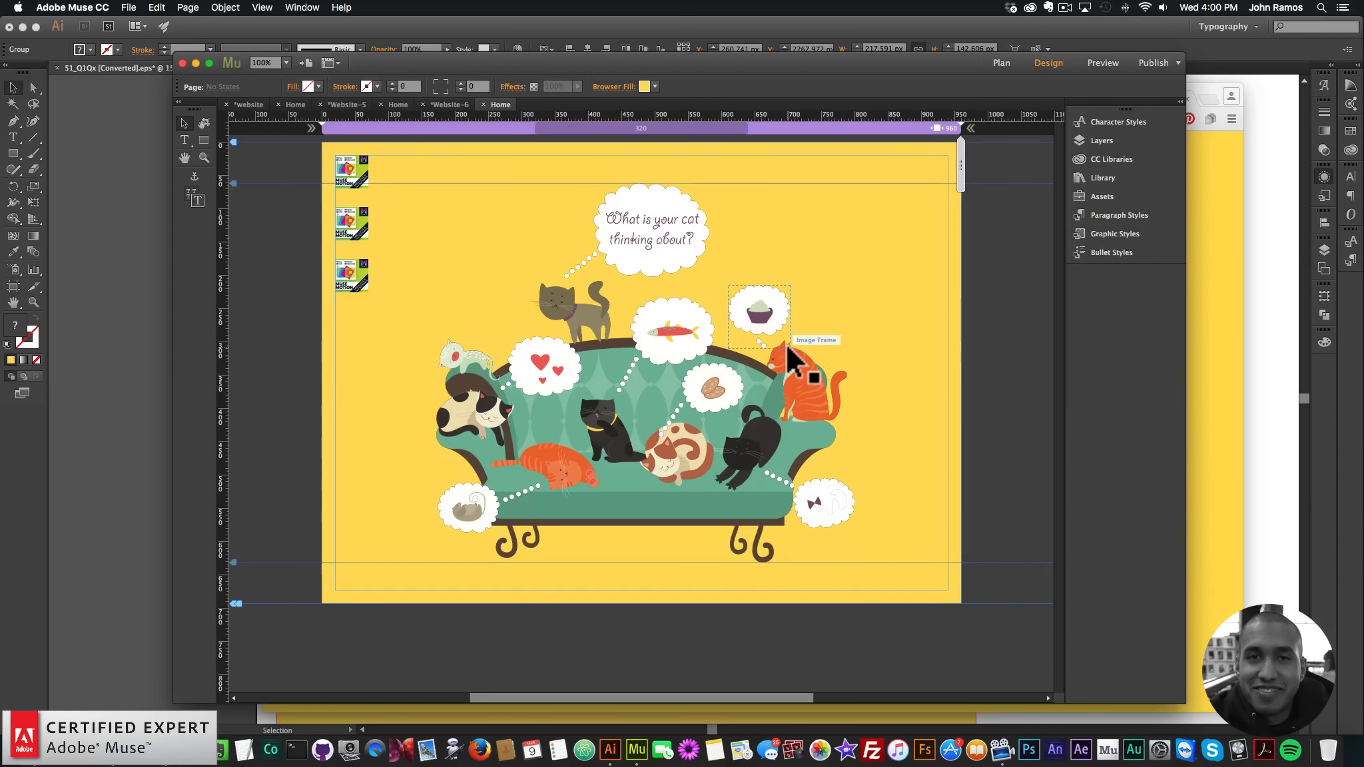
left_click(361, 266)
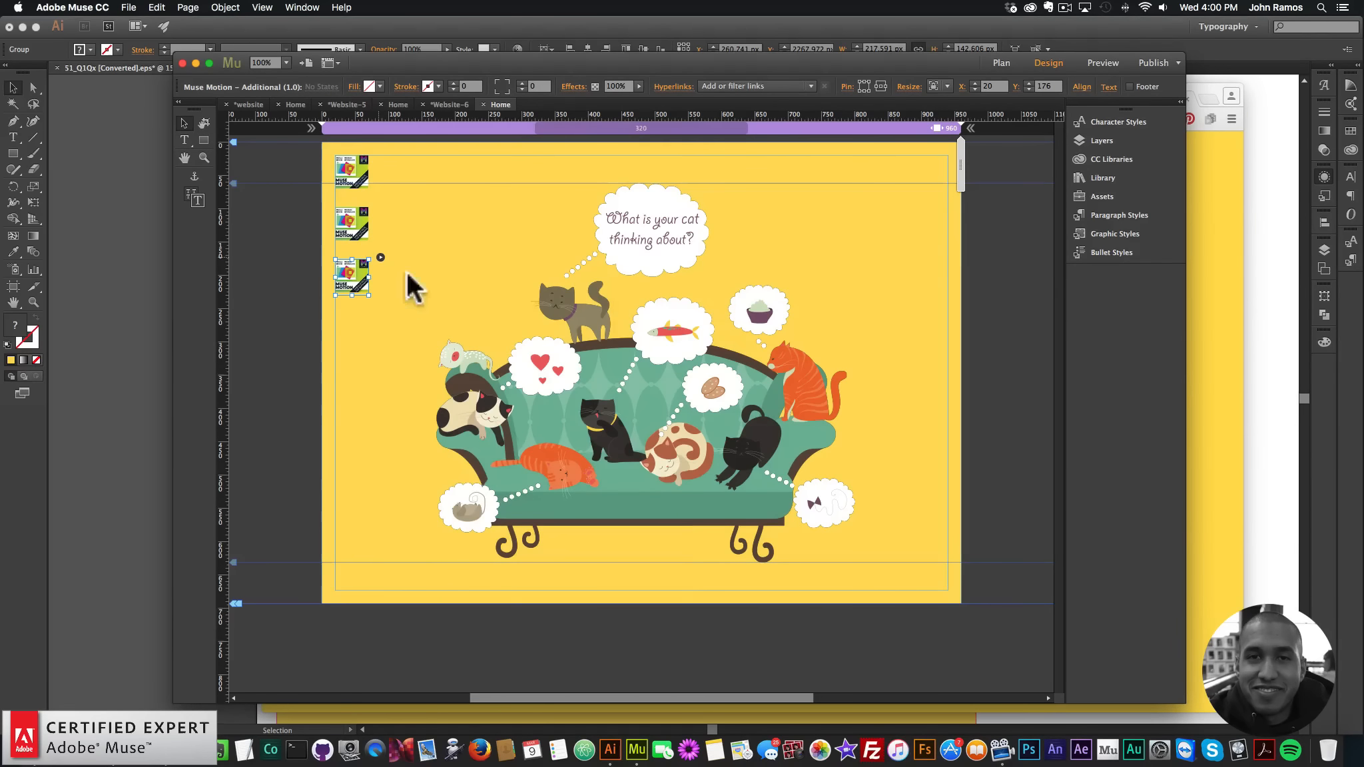
left_click(380, 257)
left_click(494, 463)
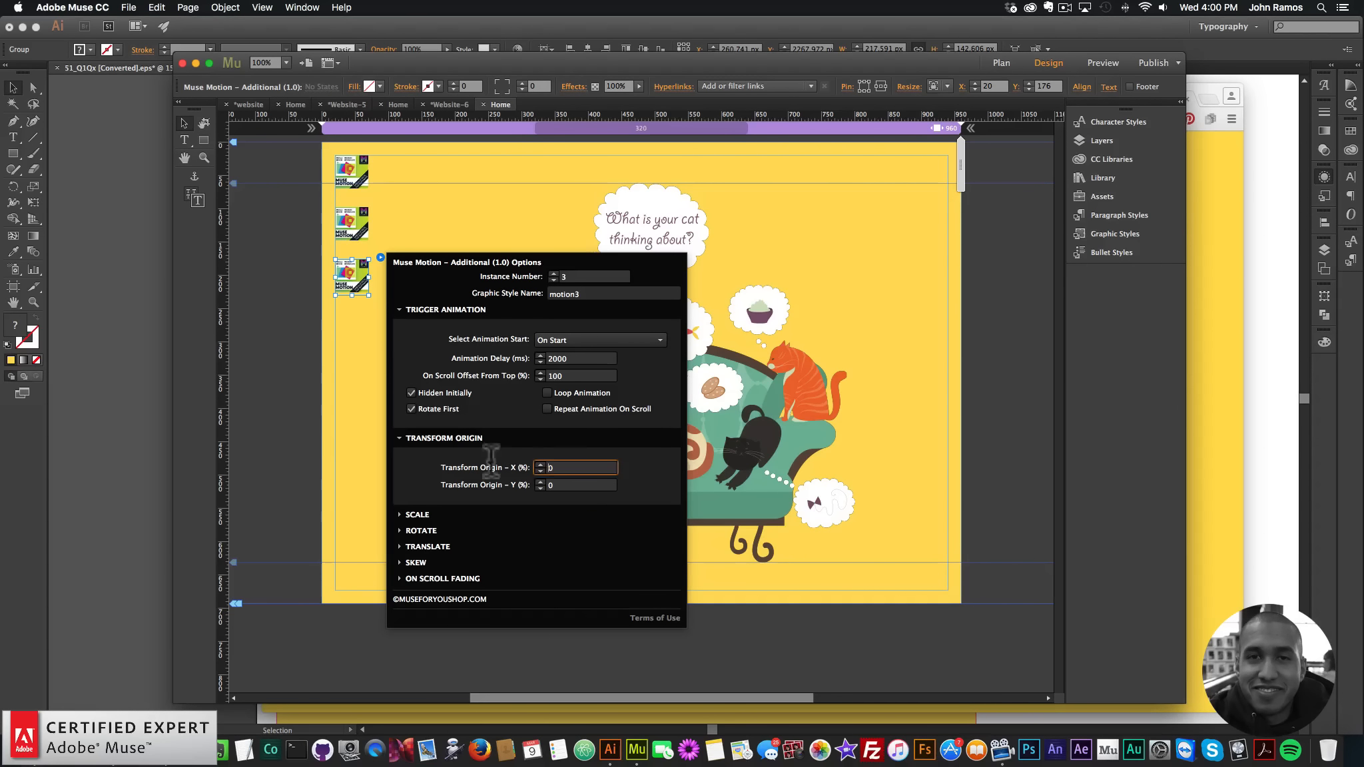
type("1000")
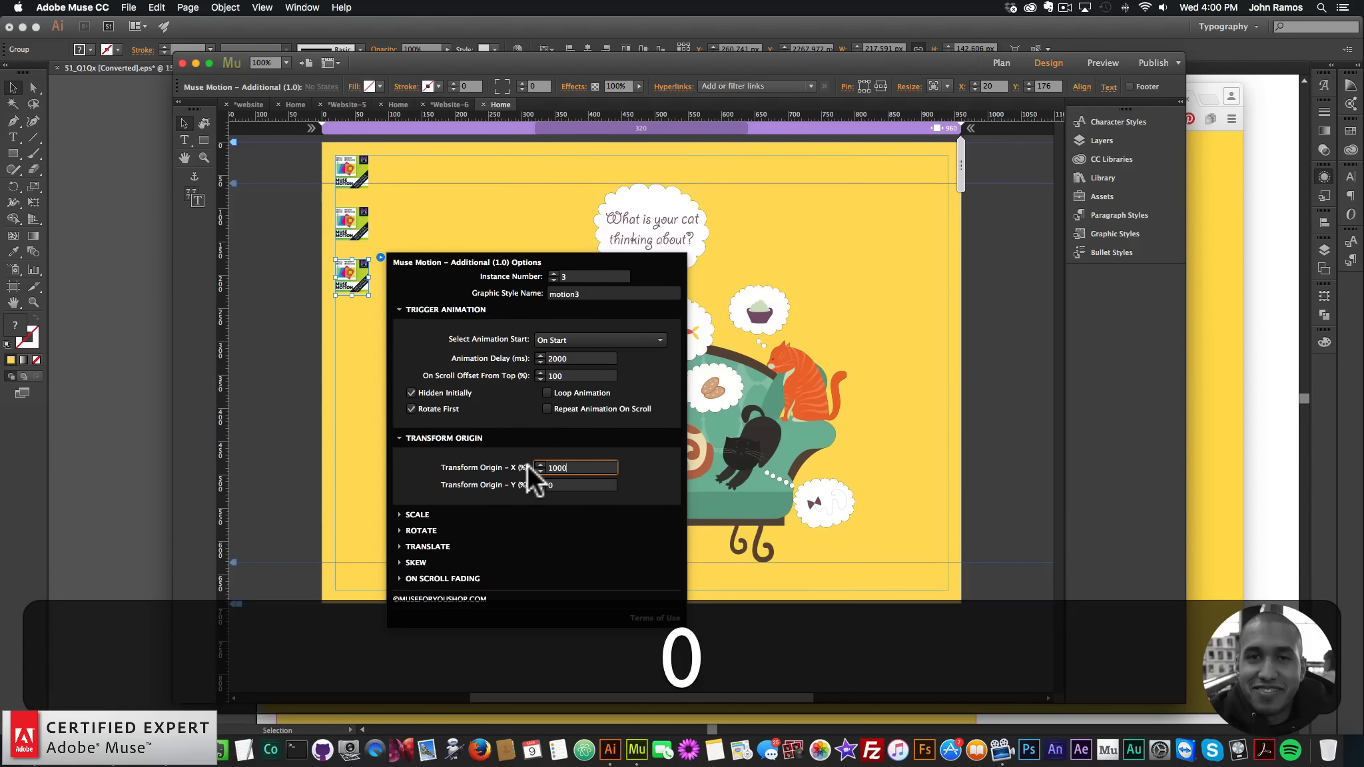
key("Return")
left_click(510, 481)
type("1000")
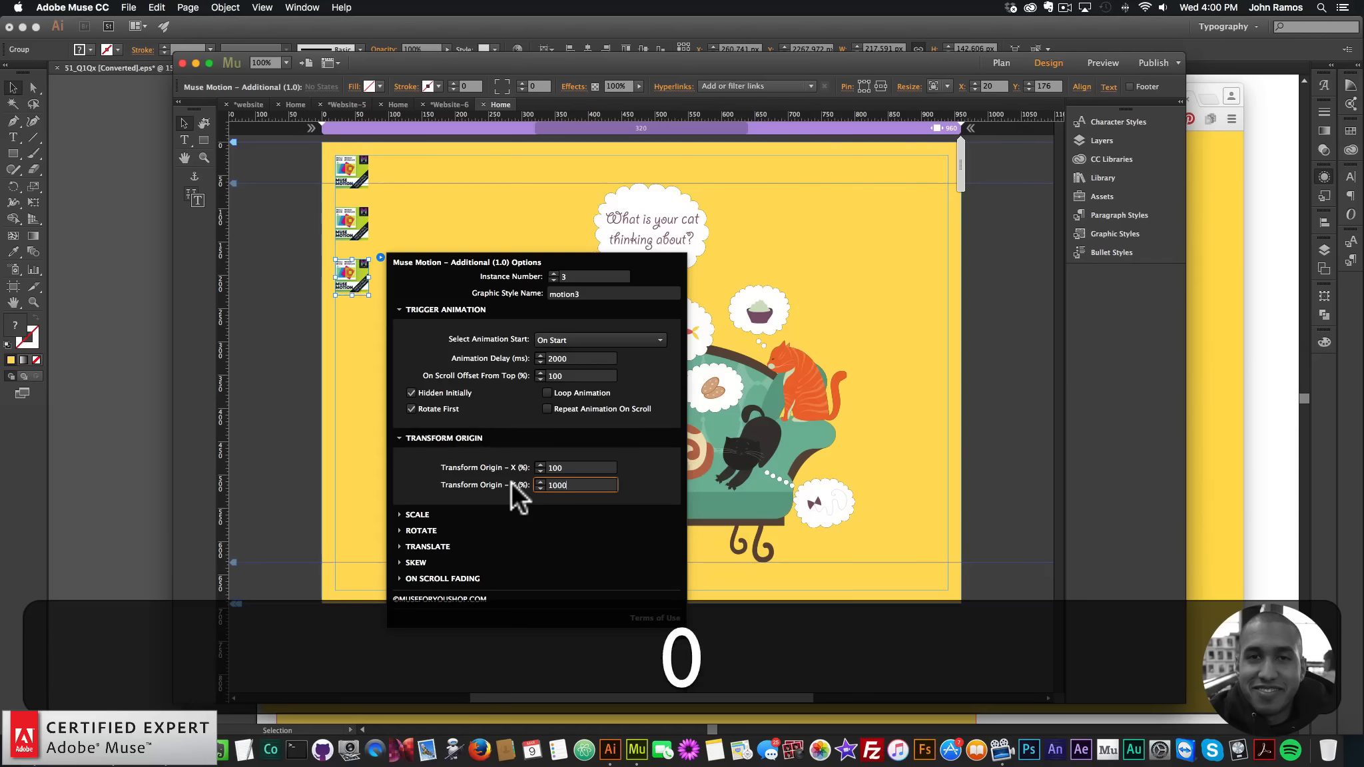
key("BackSpace")
key("Return")
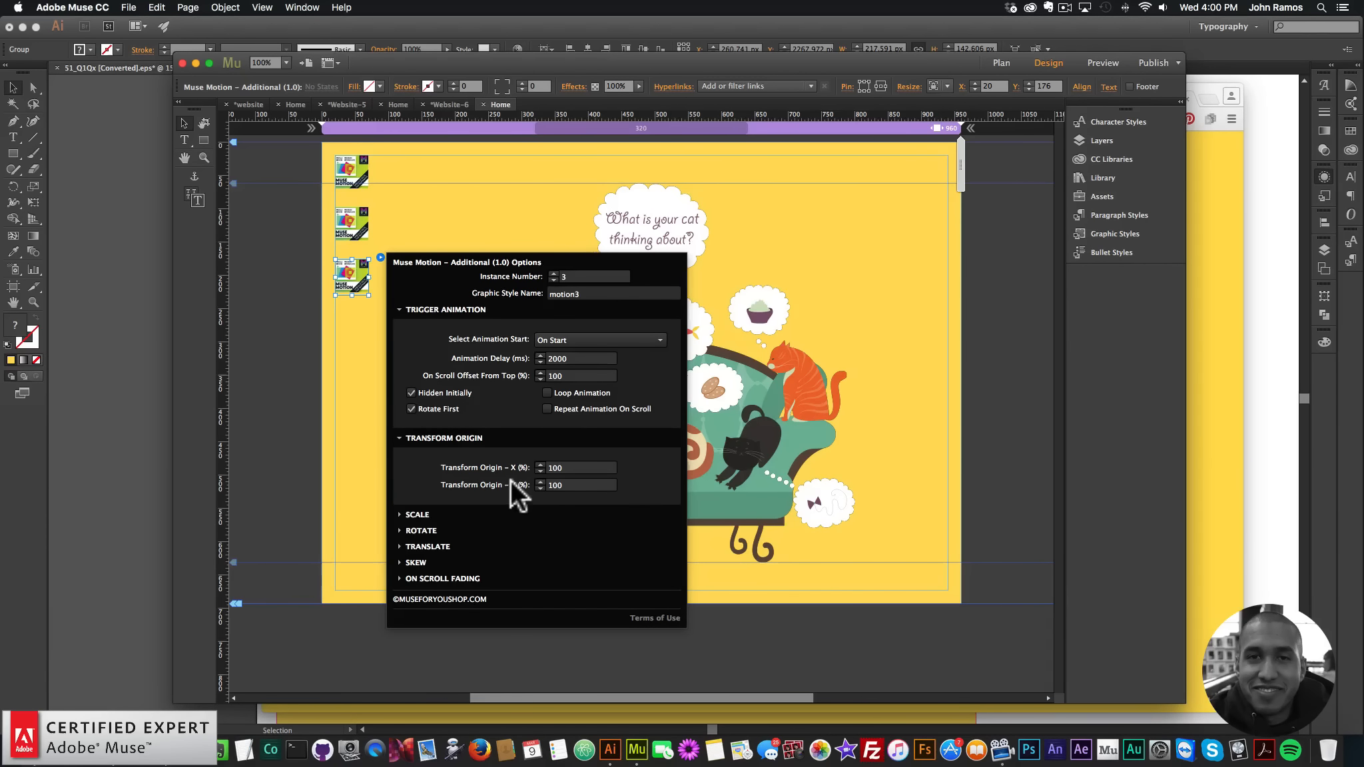
left_click(405, 515)
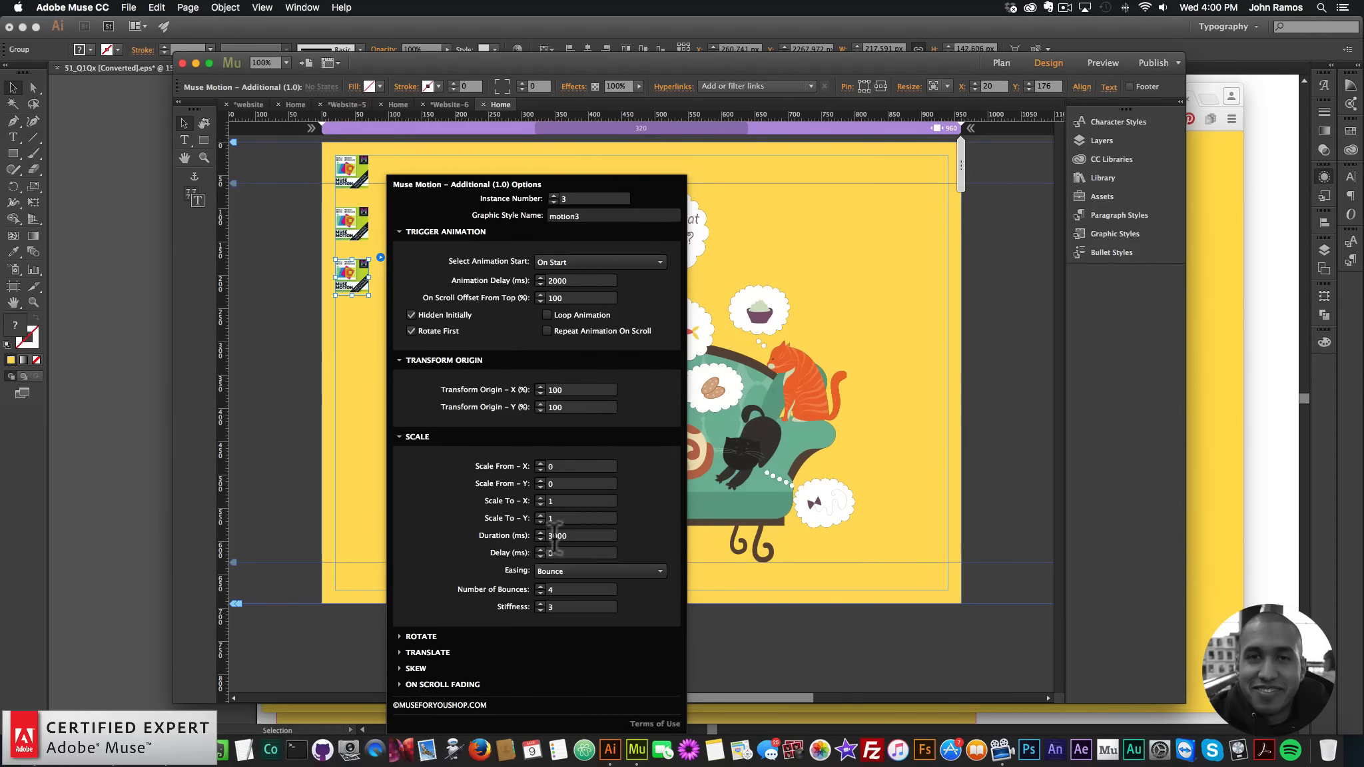
Step: Paste another Muse Motion – Additional widget below the third one at X 20, Y 256
left_click(351, 273)
key("super+v")
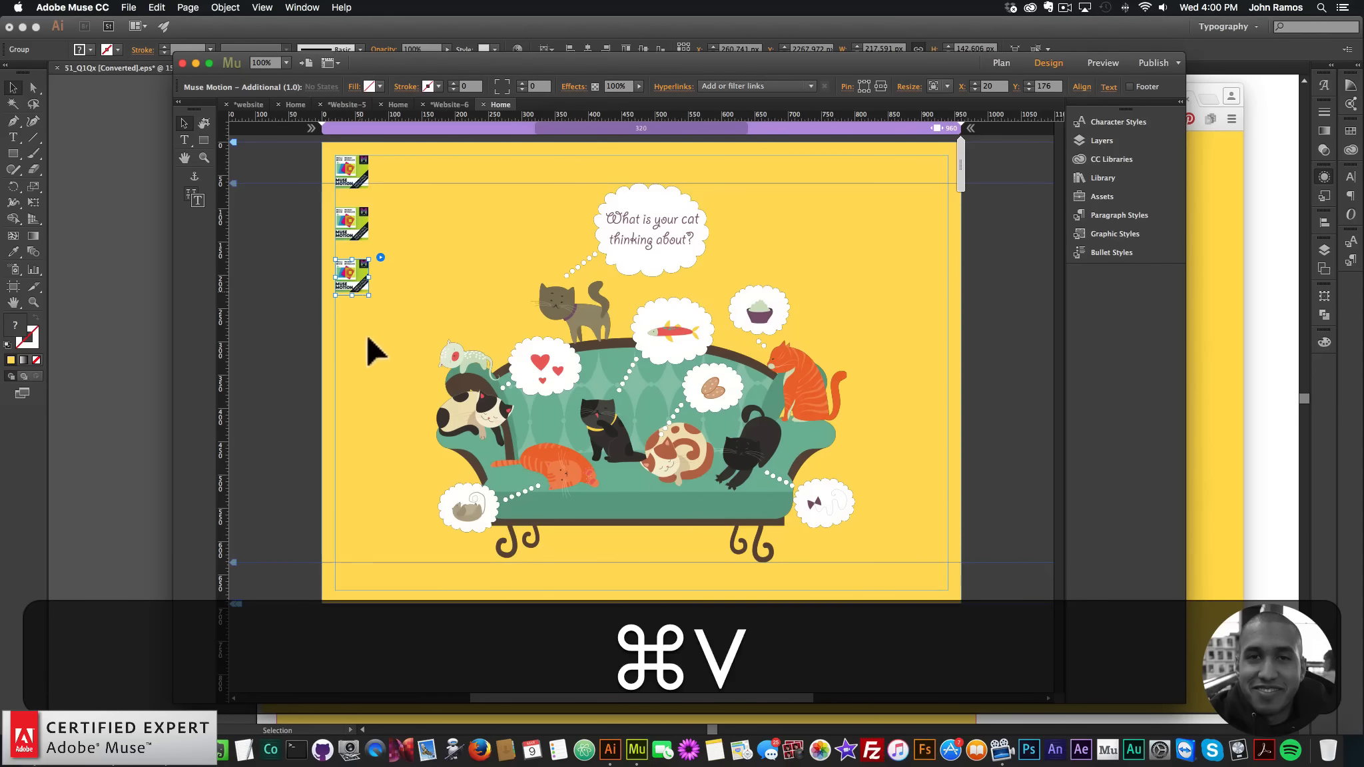
left_click_drag(640, 403, 350, 326)
Step: Set the animation delay of the widget at Y 256 to 3000 ms
left_click(381, 310)
left_click(576, 411)
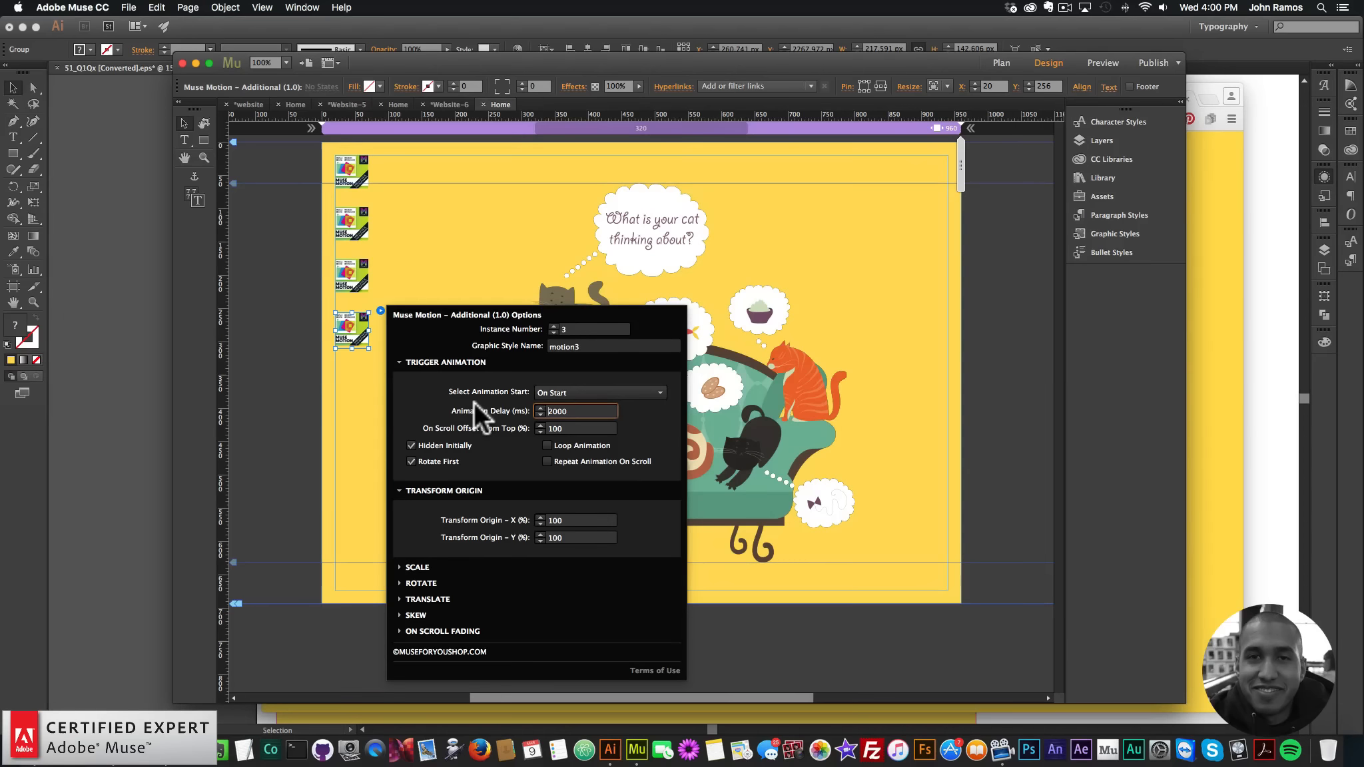
key("super+a")
type("3000")
key("Return")
left_click(343, 435)
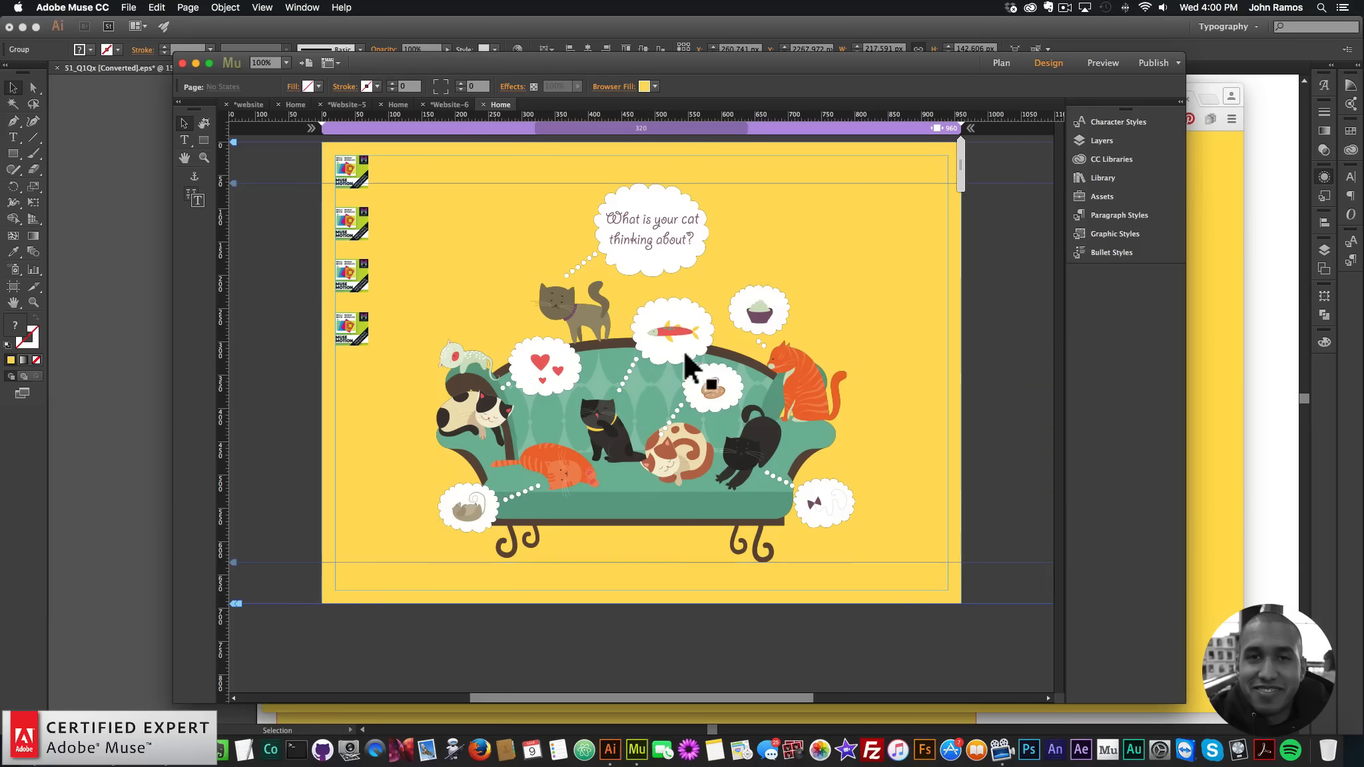
Step: Set the transform origin X of the widget at Y 256 to 0% to suit the fish thought bubble
left_click(680, 356)
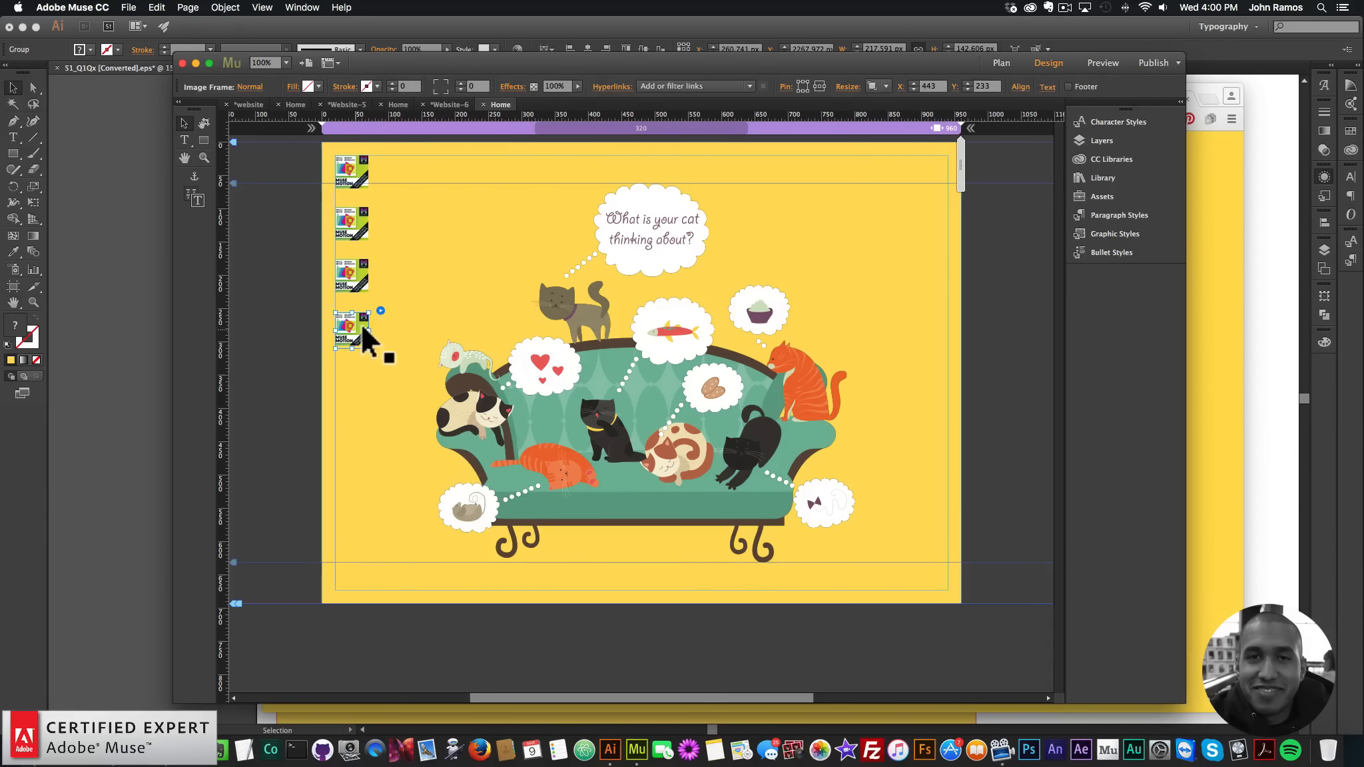
left_click(353, 325)
left_click(380, 310)
left_click(559, 520)
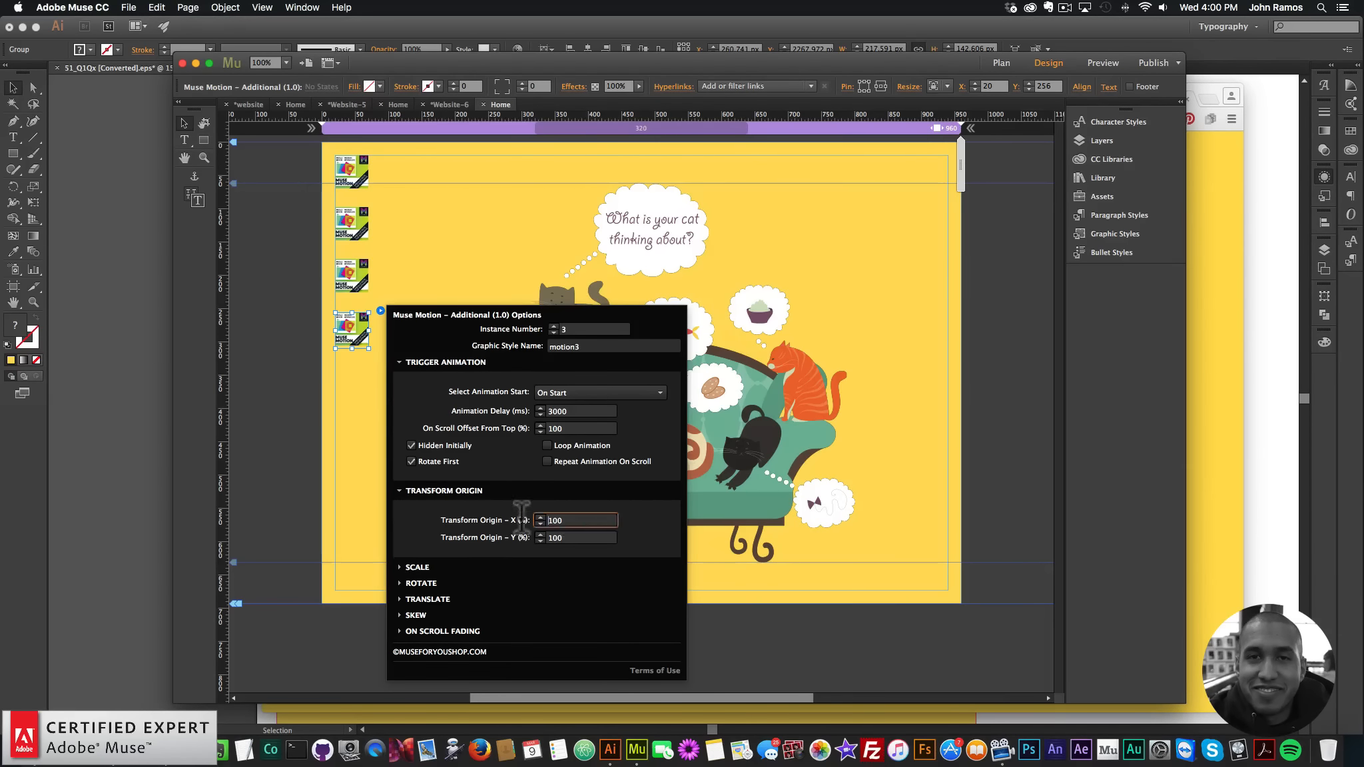
key("cmd+a")
type("0")
key("Return")
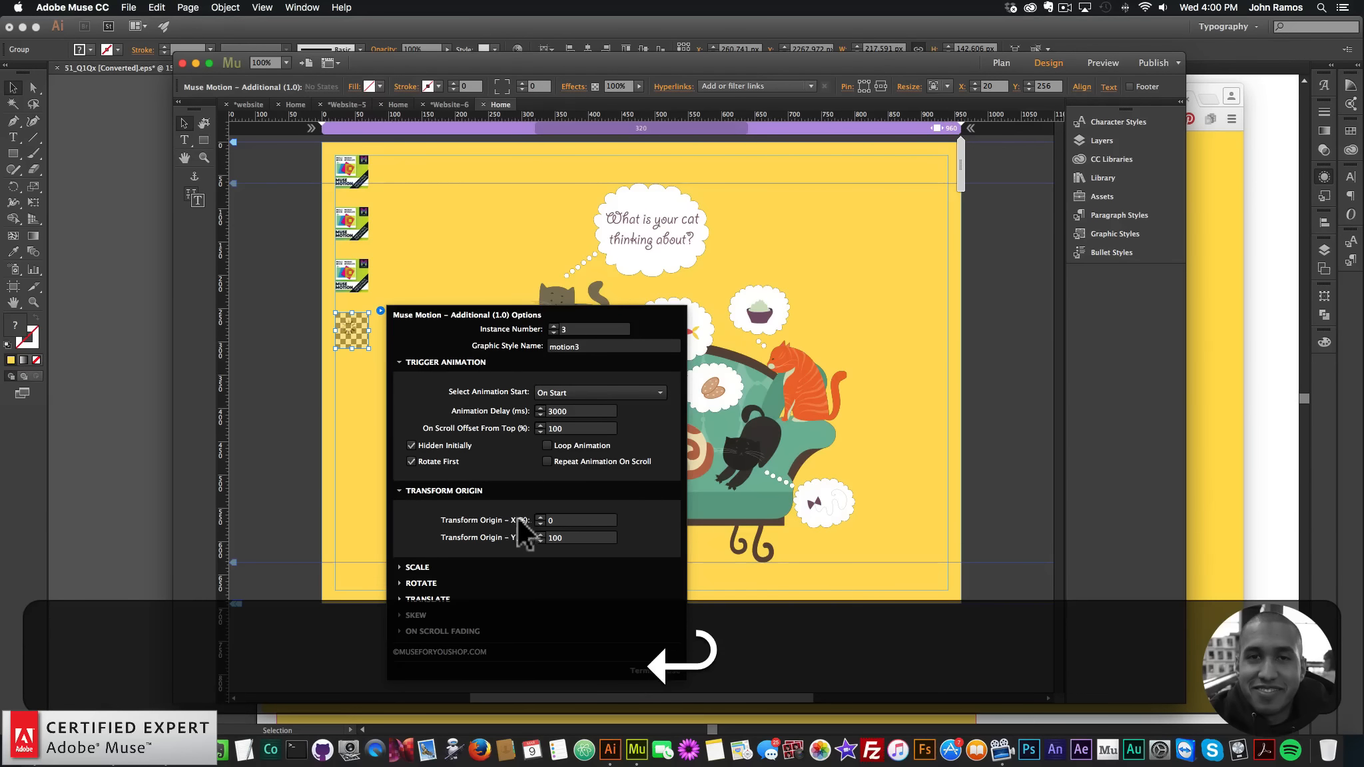
left_click(397, 568)
left_click(342, 456)
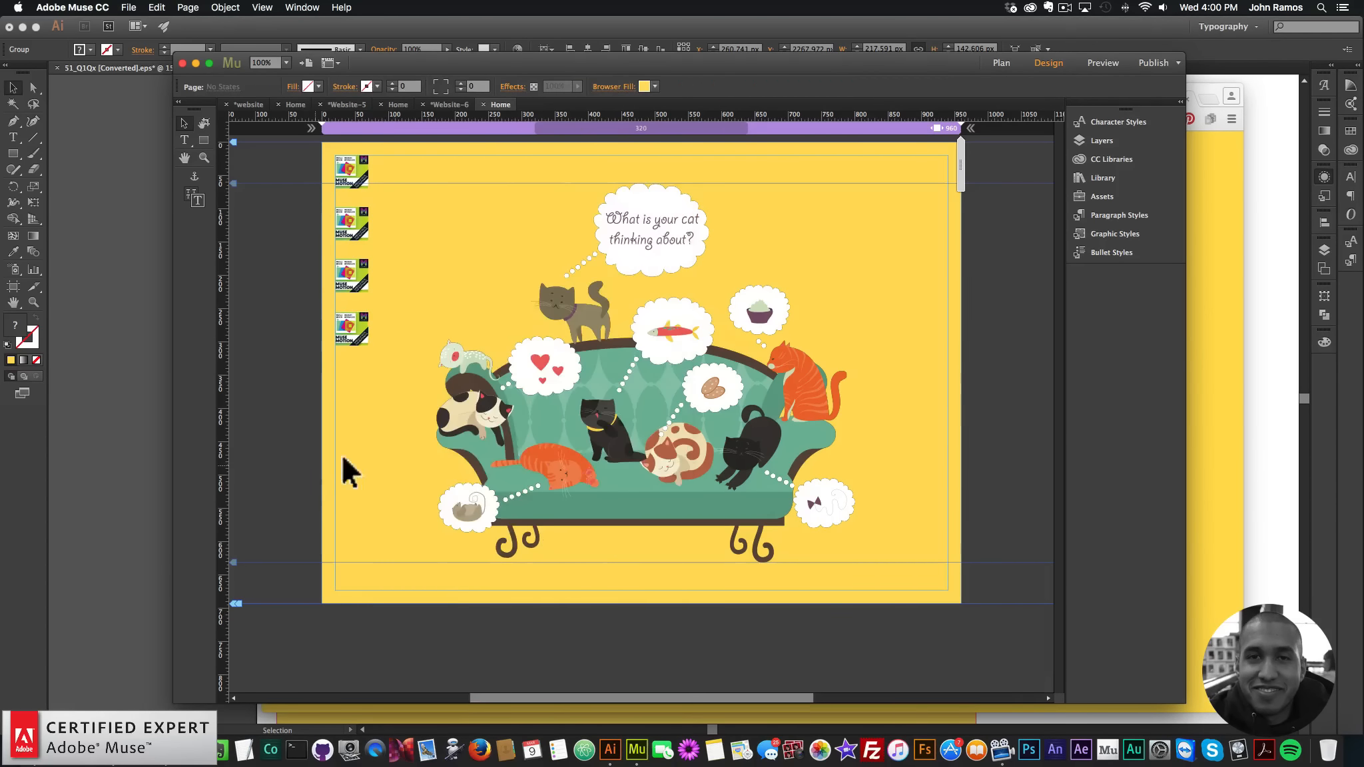
Step: Preview the page in the browser in a narrower window, then return to Adobe Muse
key("shift+super+e")
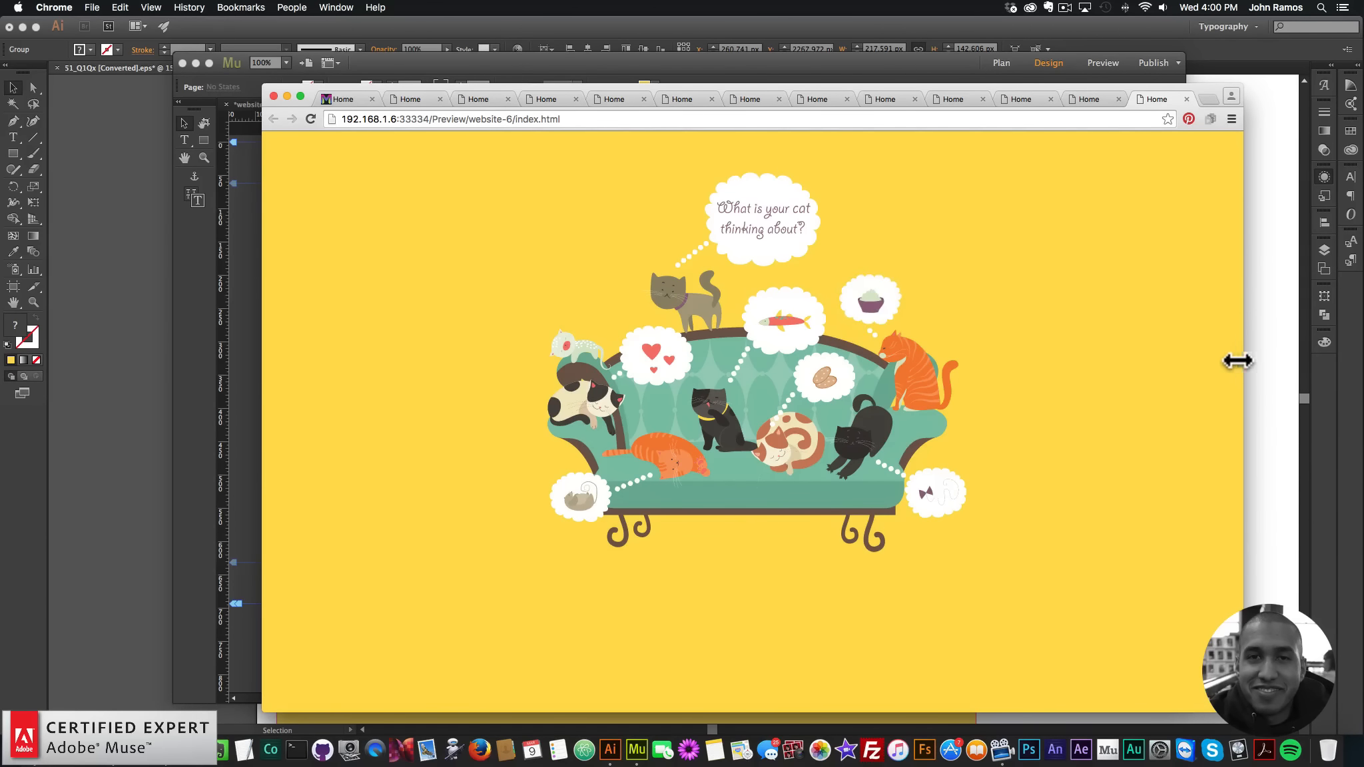
left_click_drag(1236, 359, 959, 405)
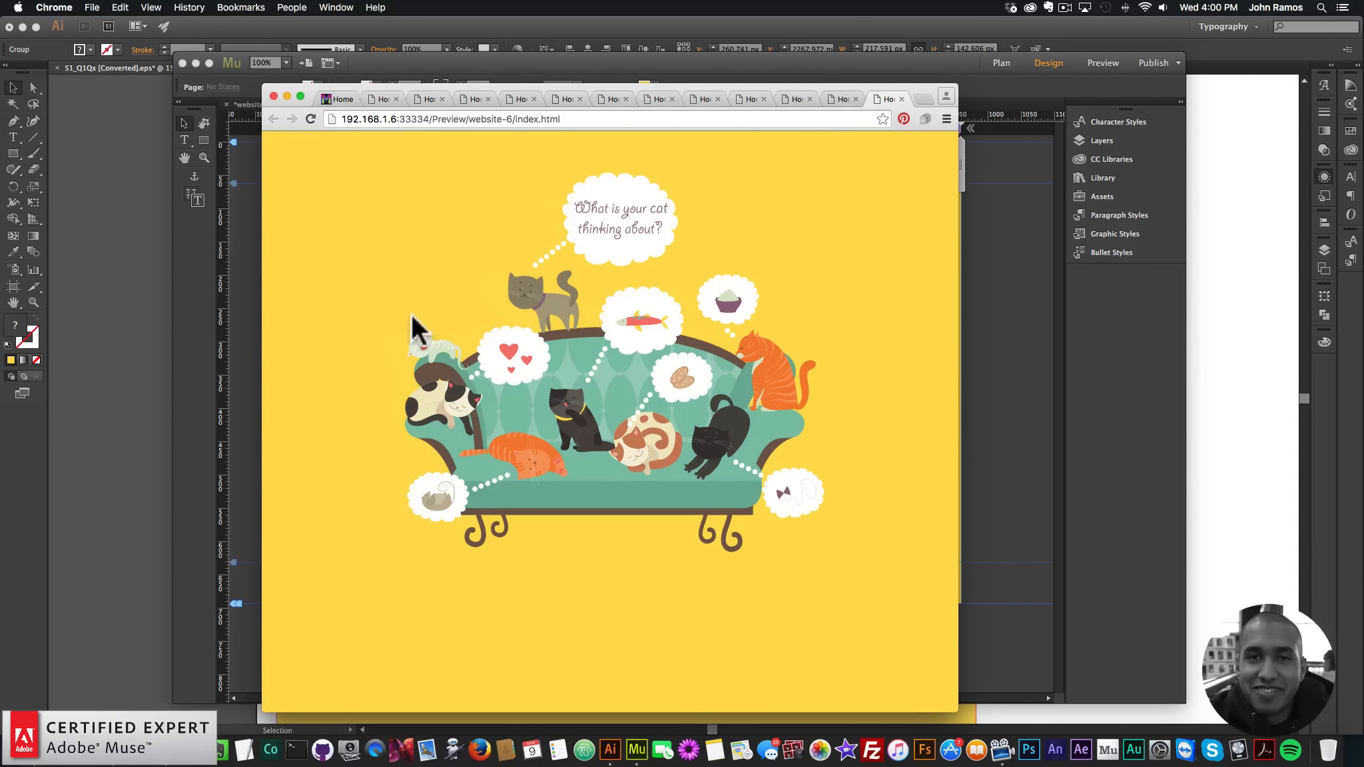
left_click(236, 324)
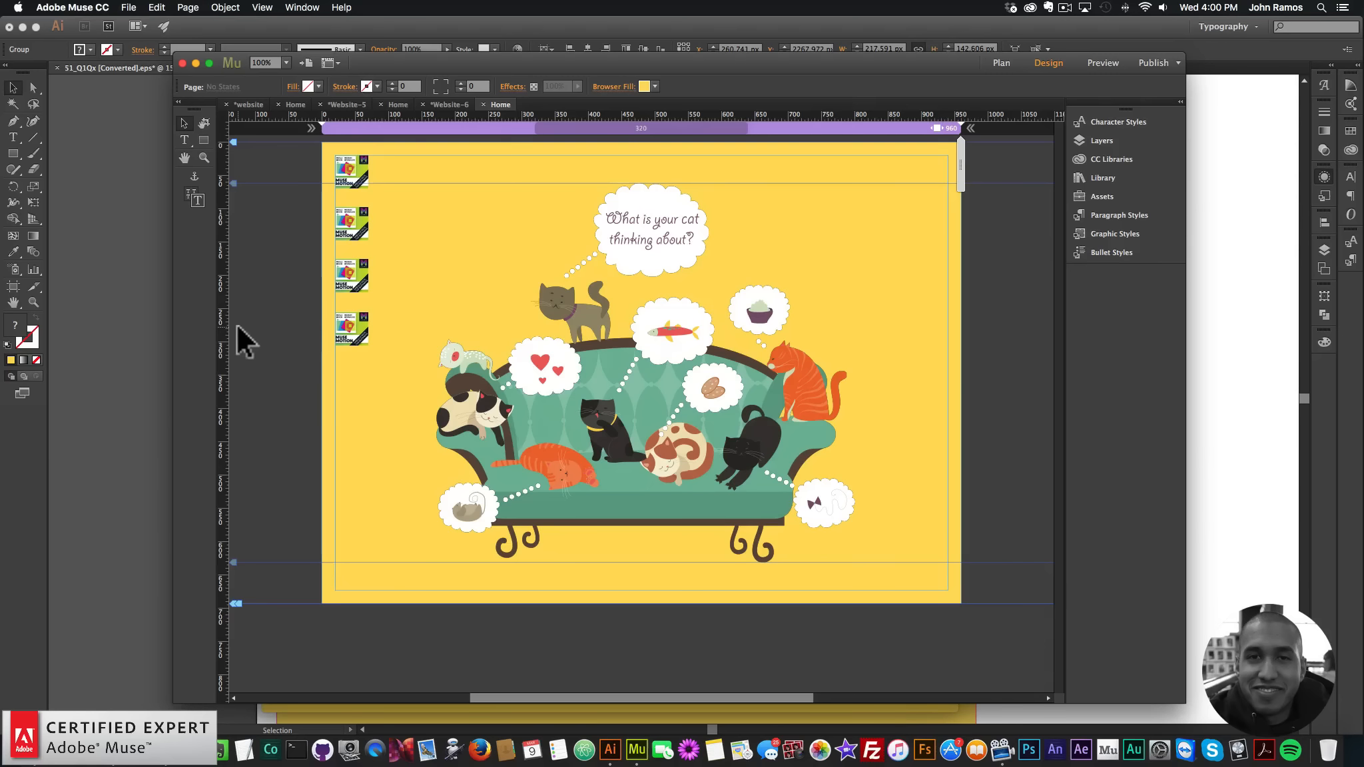
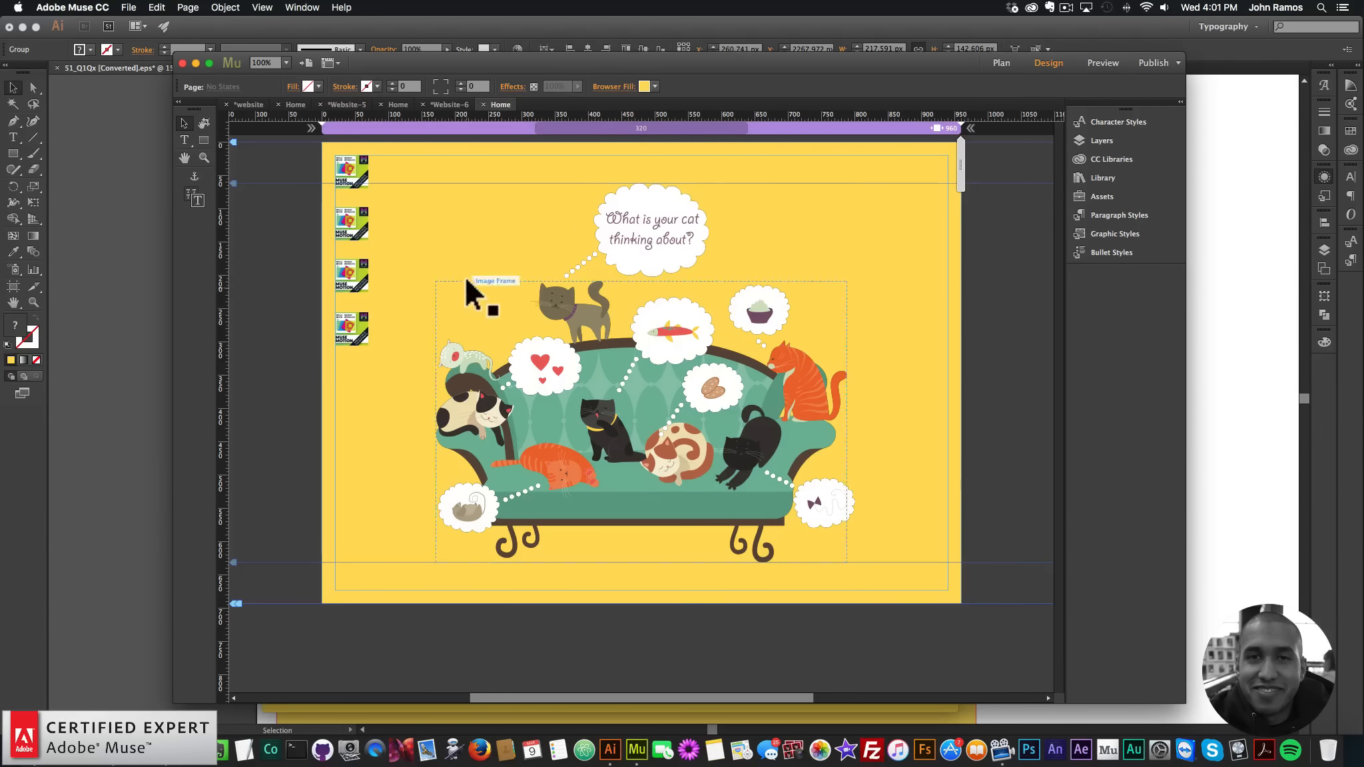
Step: Check the fish bubble's graphic style and set the fourth widget to instance number 4 and graphic style motion4
left_click(694, 340)
left_click(1101, 233)
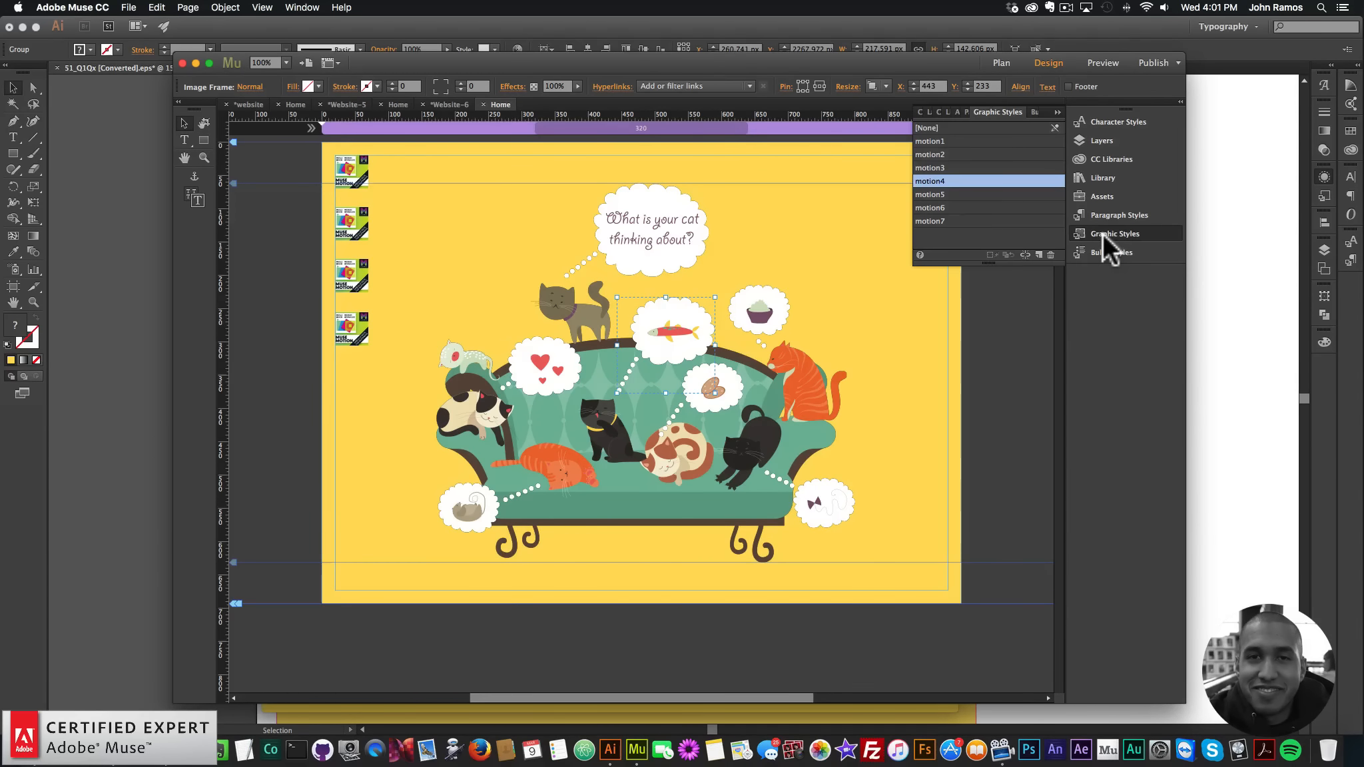
left_click(1106, 234)
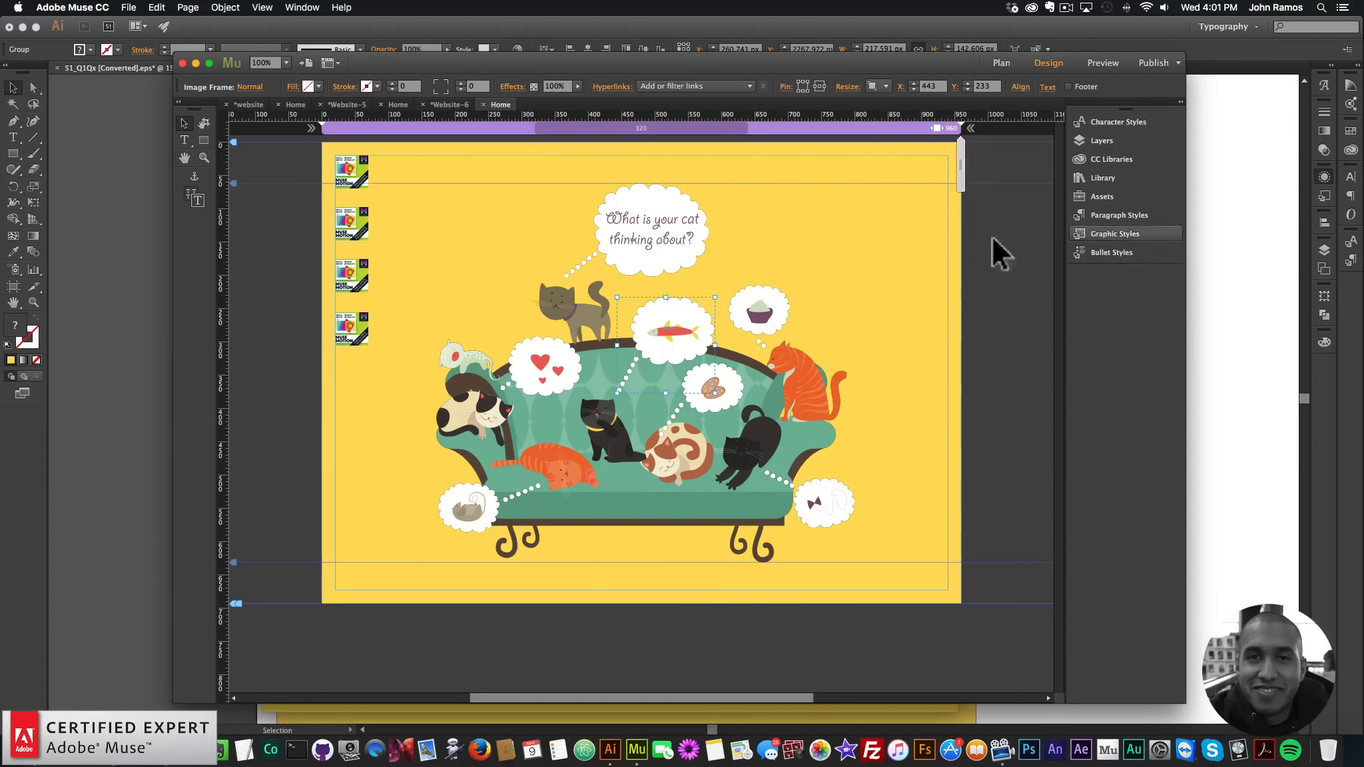
left_click(366, 329)
left_click(379, 311)
left_click(553, 325)
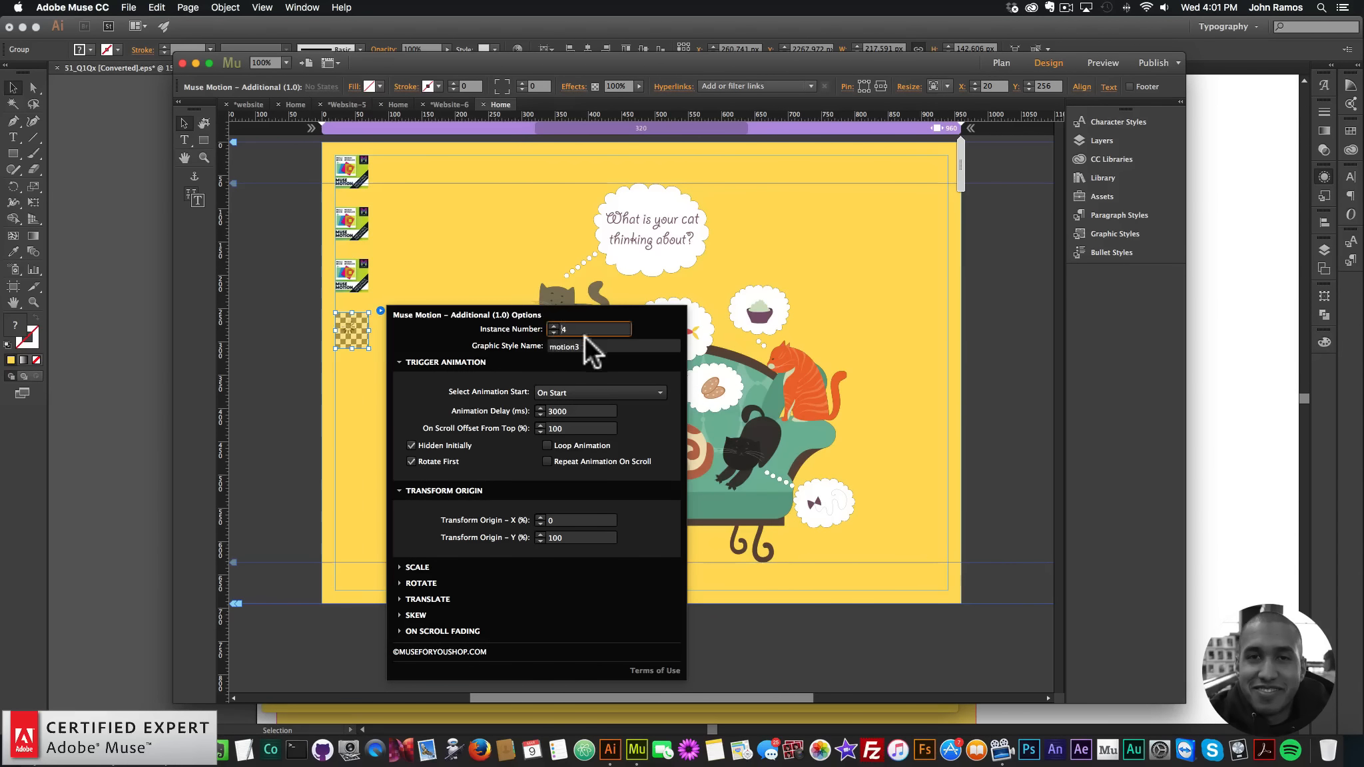
type("4")
key("Return")
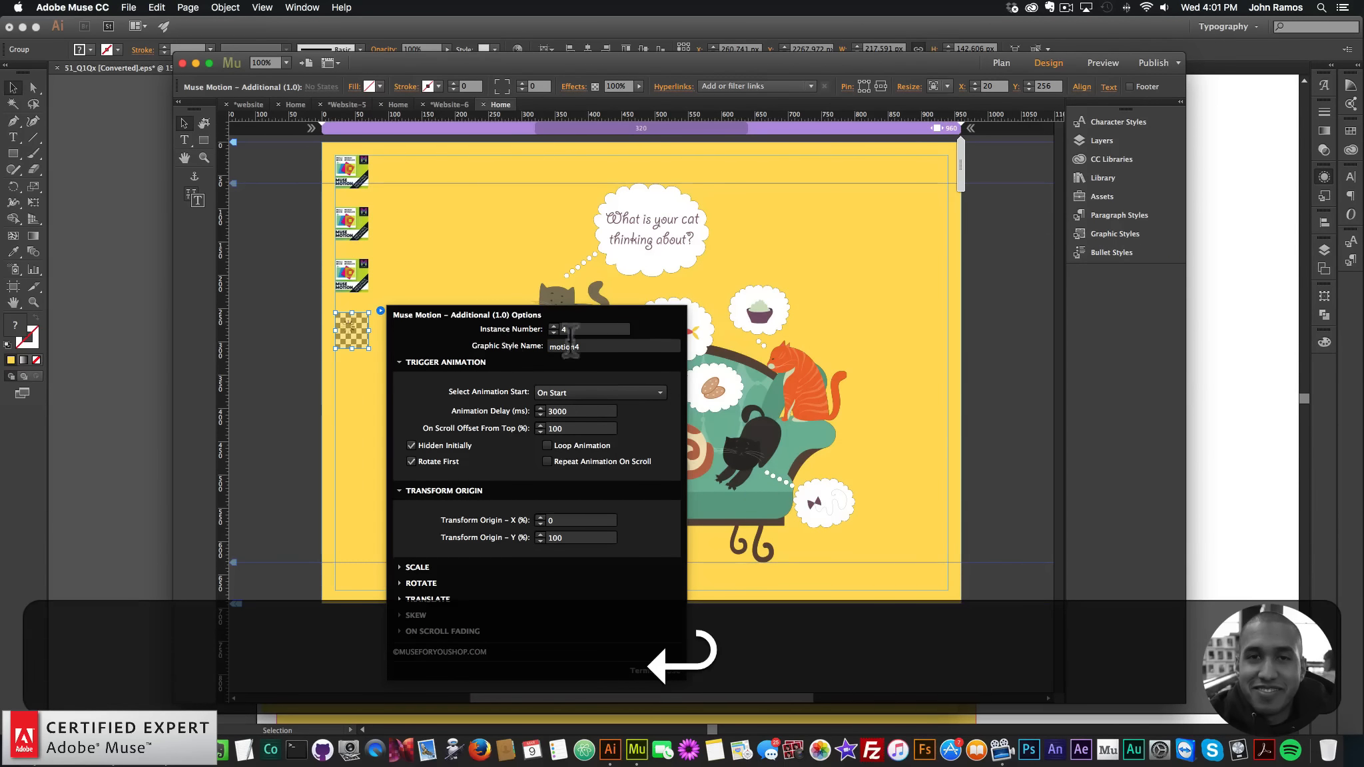
Step: Duplicate the motion4 widget and place the copy below it at X 20, Y 337
left_click(353, 333)
key("super+c")
key("super+v")
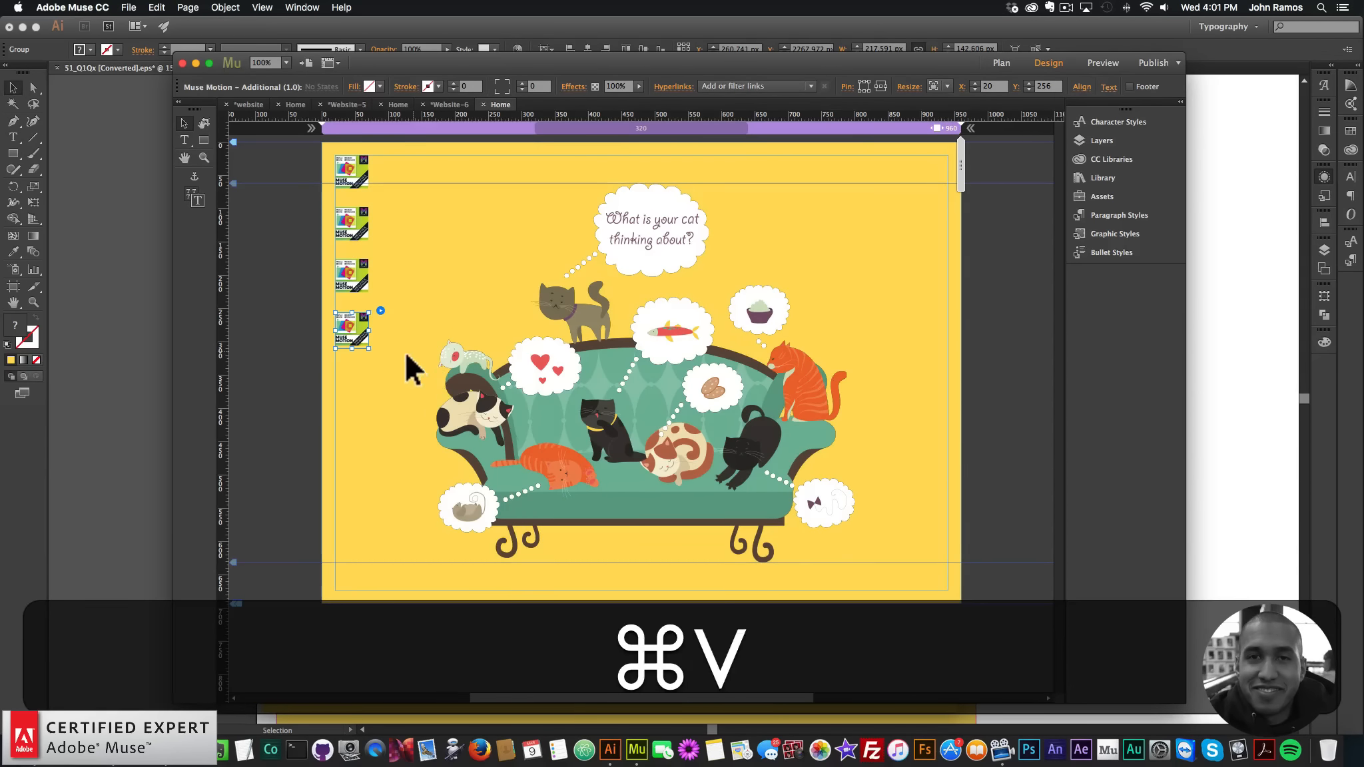
left_click_drag(411, 408, 353, 379)
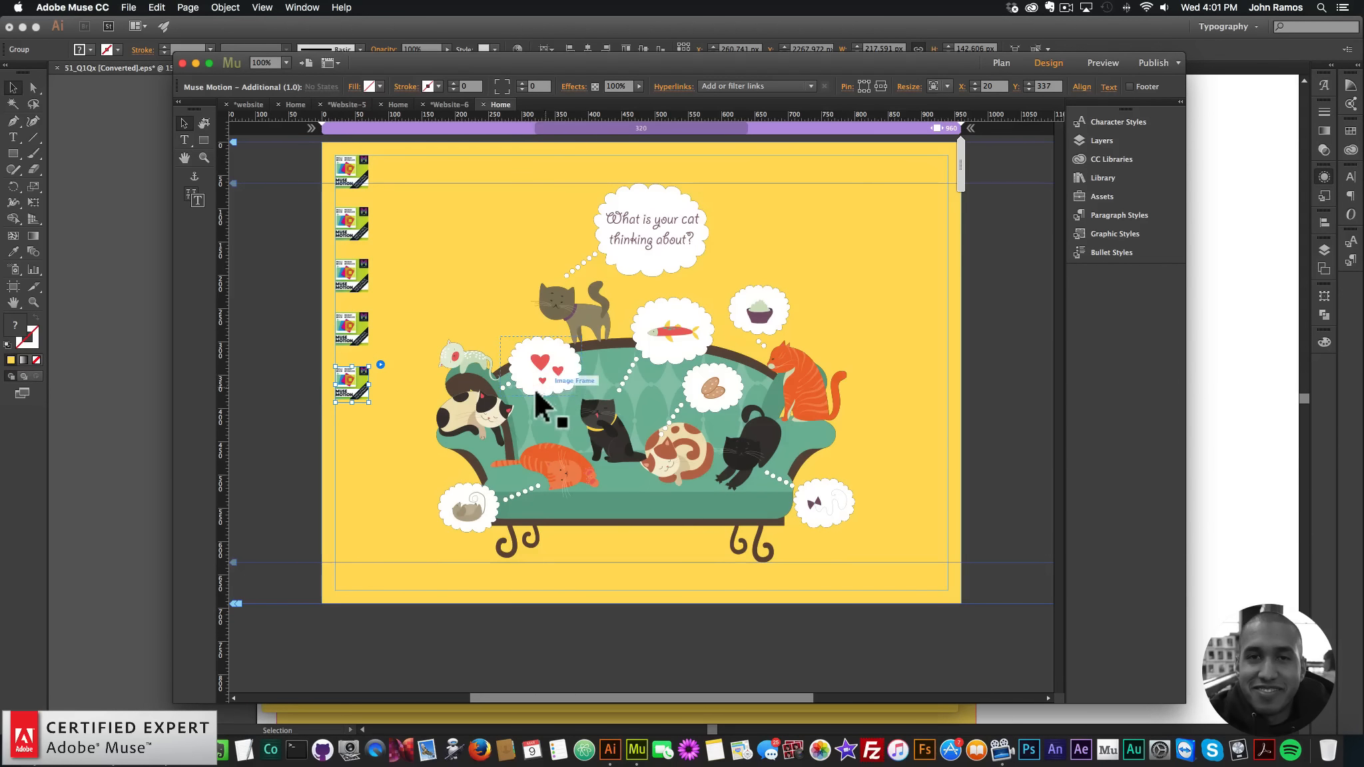
Step: Set the duplicated widget's instance number to 5 and its graphic style name to motion5
left_click(379, 364)
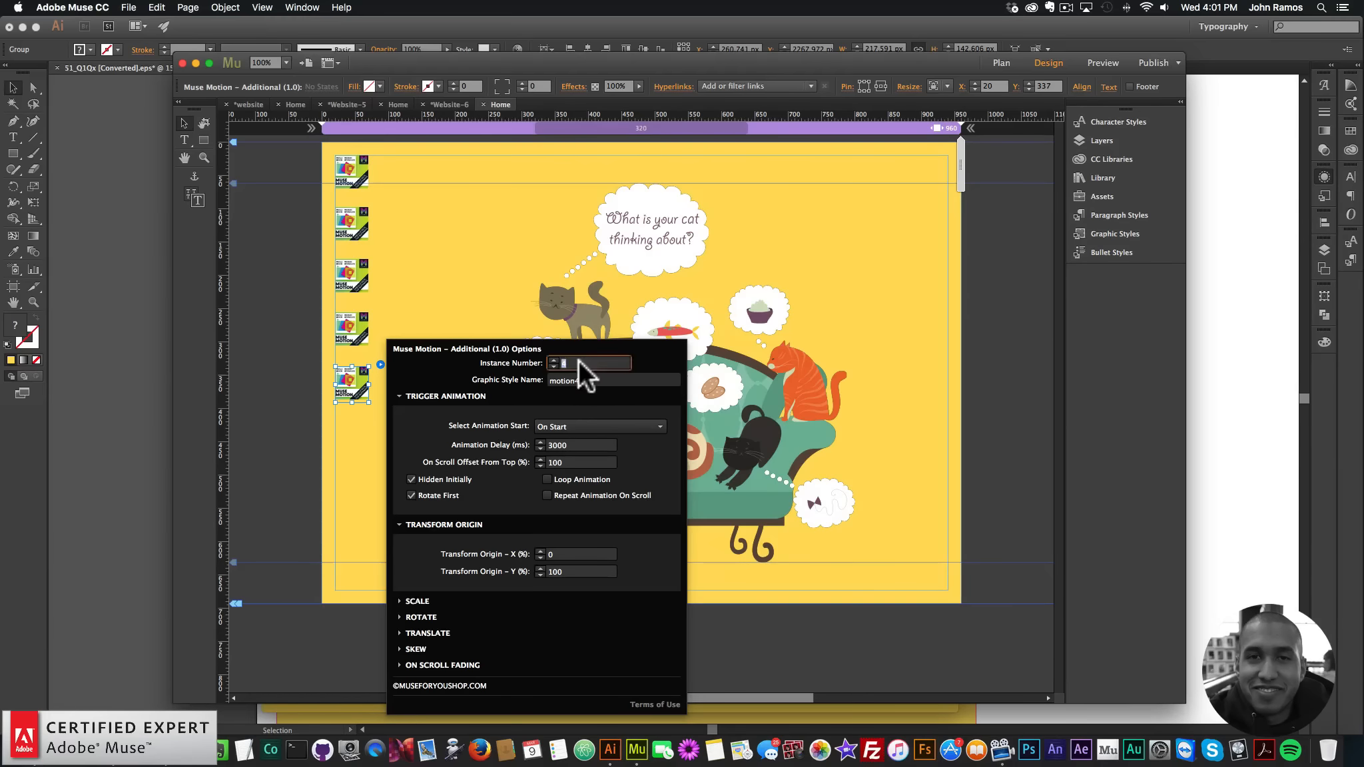
key("BackSpace")
type("5")
left_click(591, 380)
key("BackSpace")
type("5")
Step: Set the motion5 widget's animation delay to 4000 ms
double_click(557, 445)
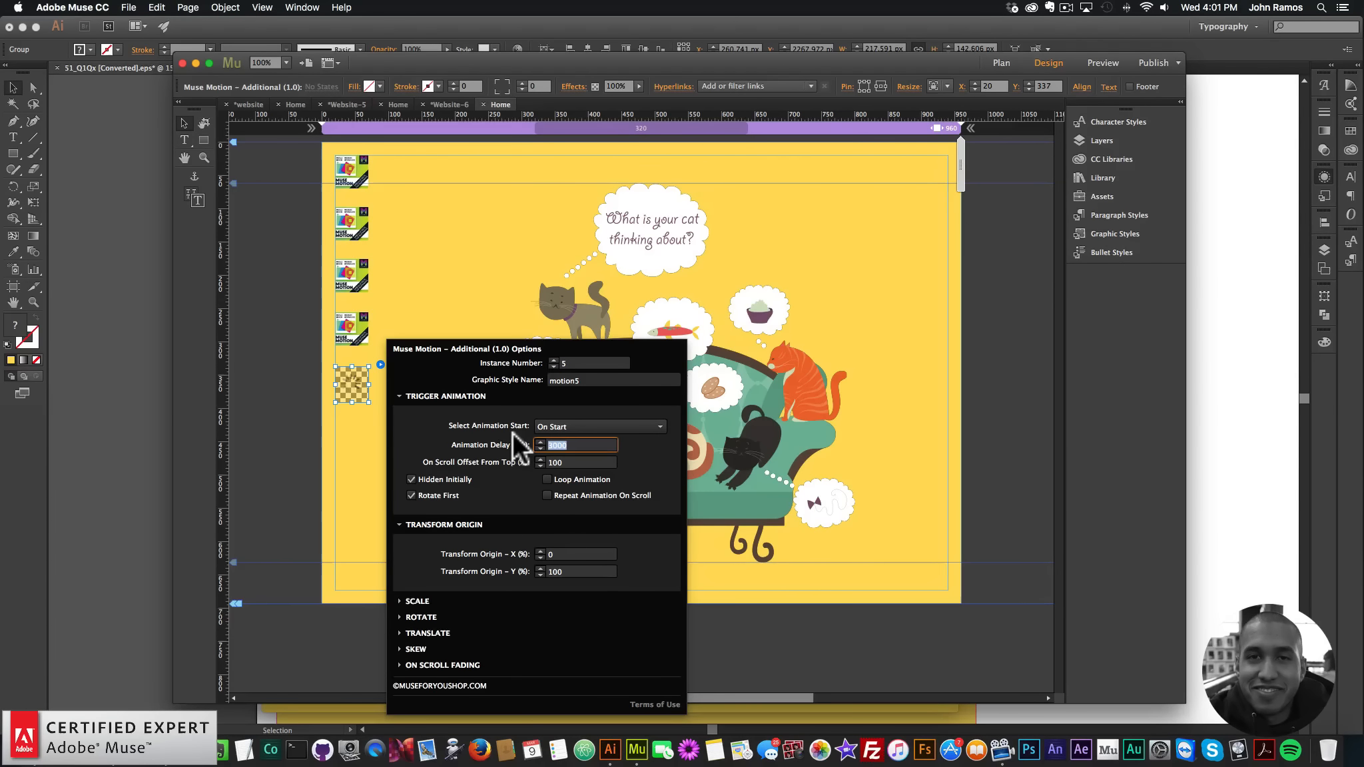
type("4000")
key("Return")
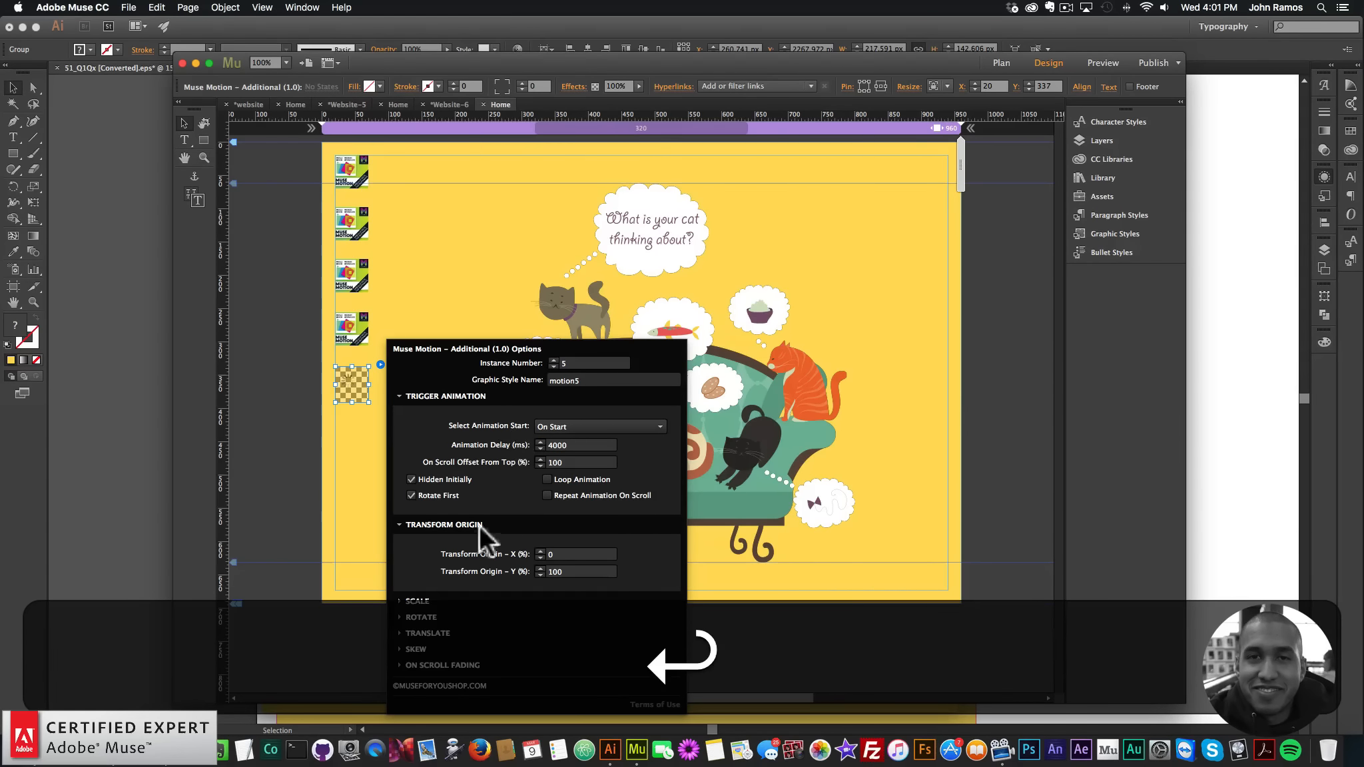
Step: Duplicate the motion5 widget and place the copy below it at X 20, Y 416
left_click(568, 553)
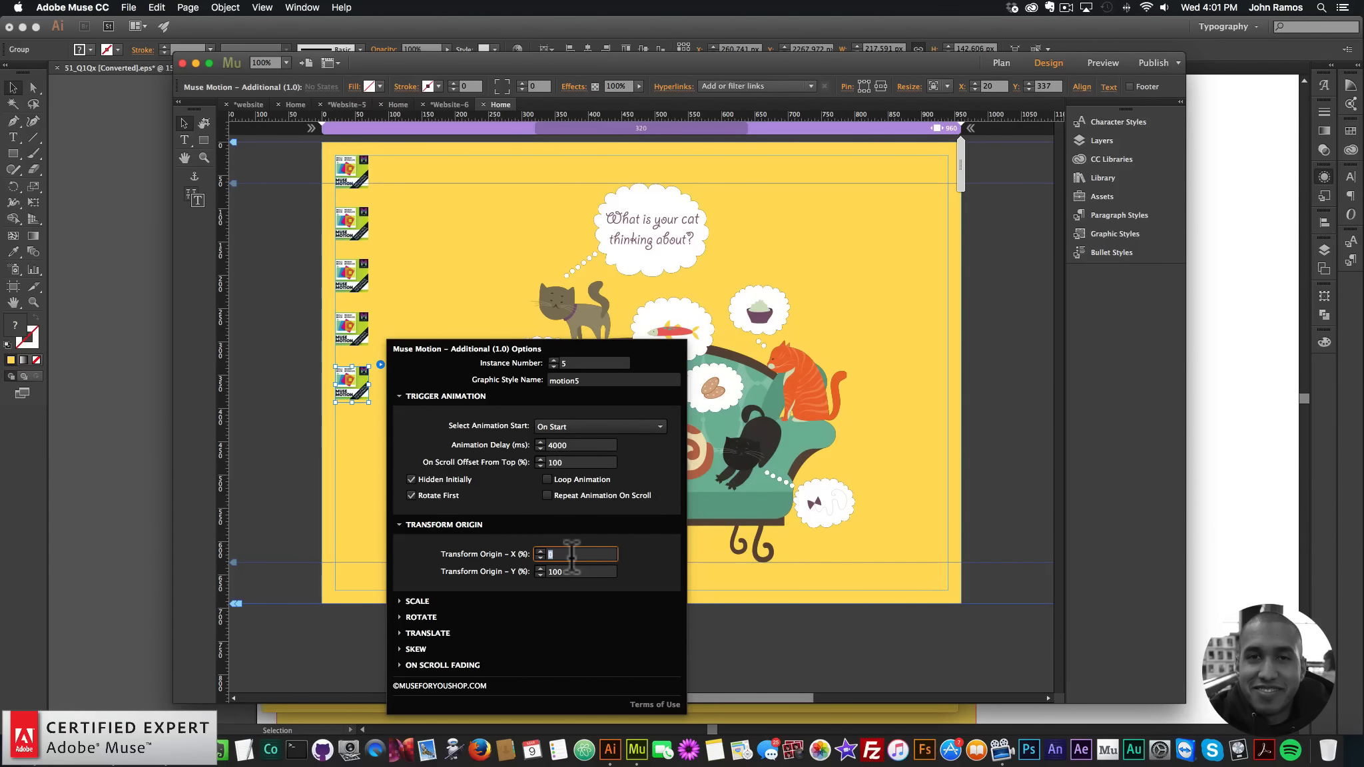
left_click(283, 509)
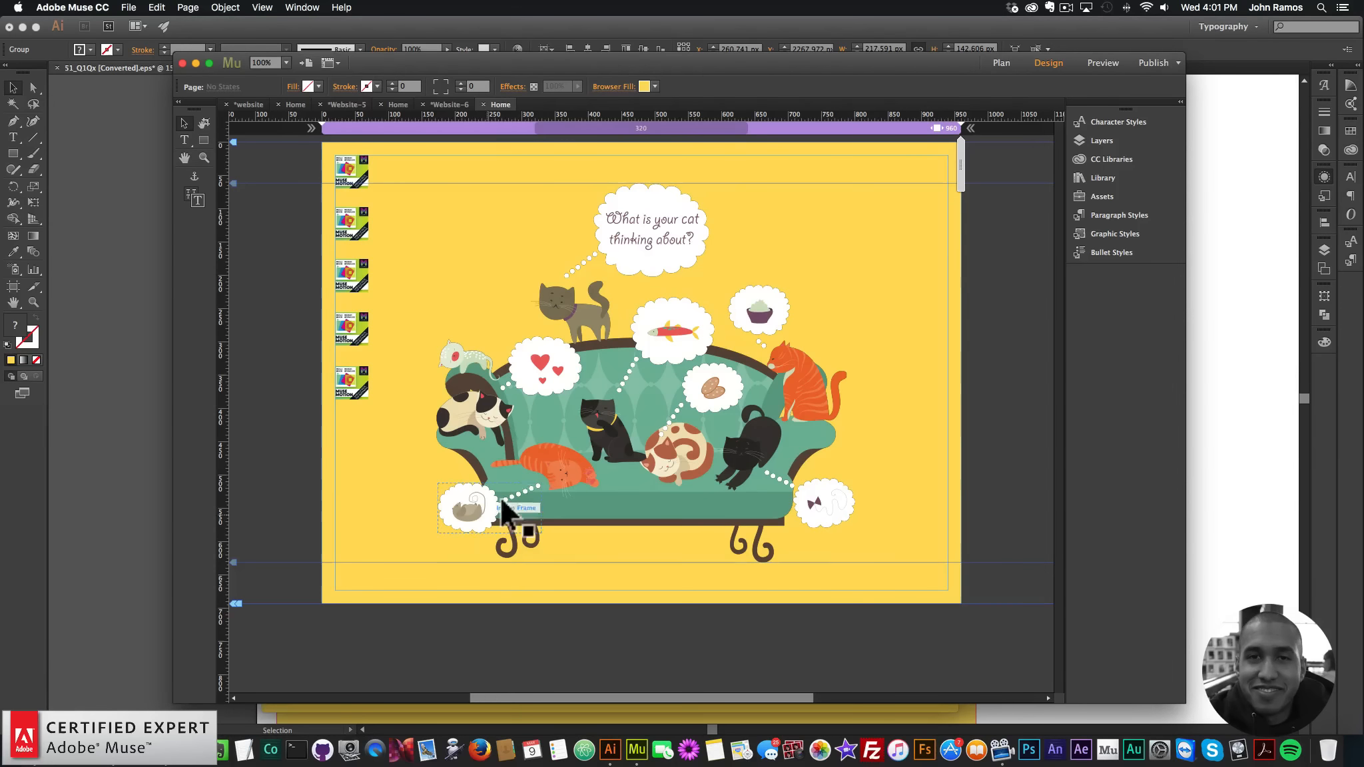
left_click(354, 384)
key("super+v")
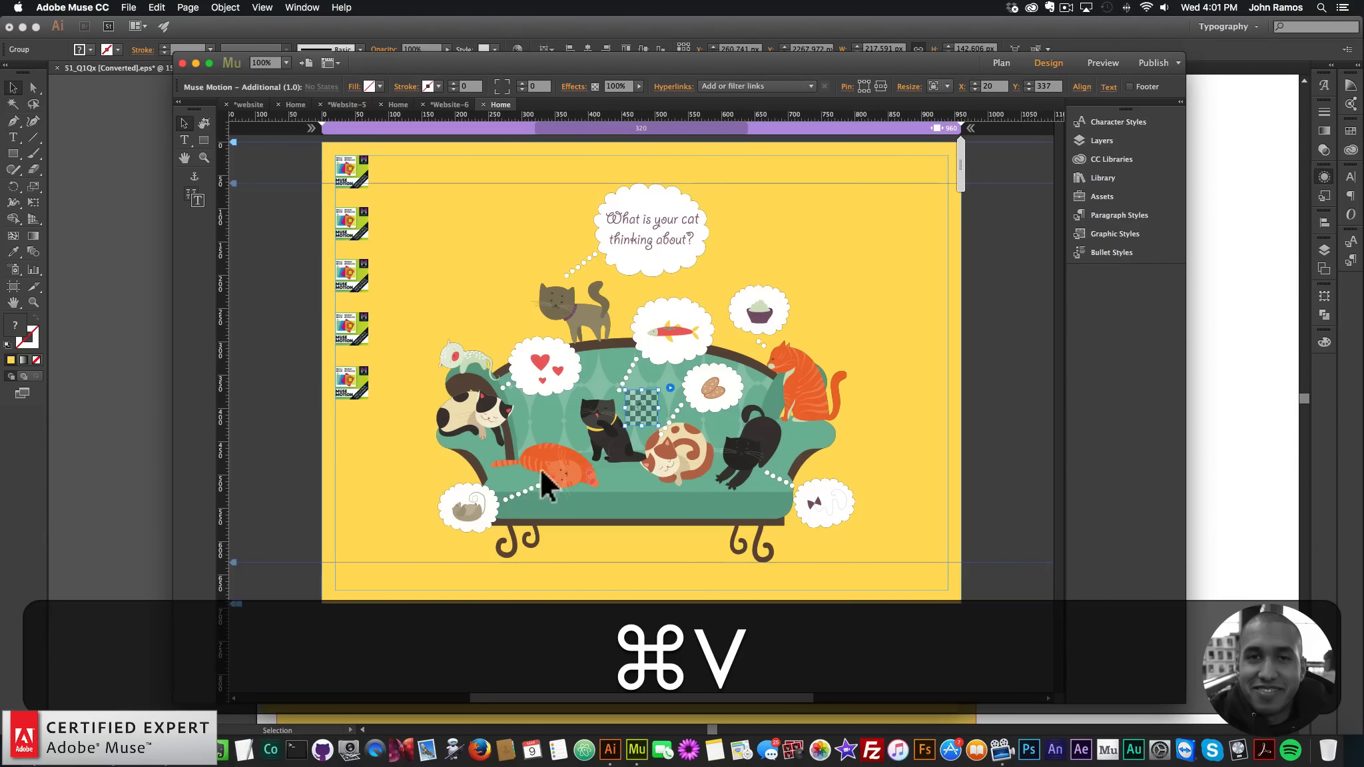
left_click_drag(641, 404, 352, 434)
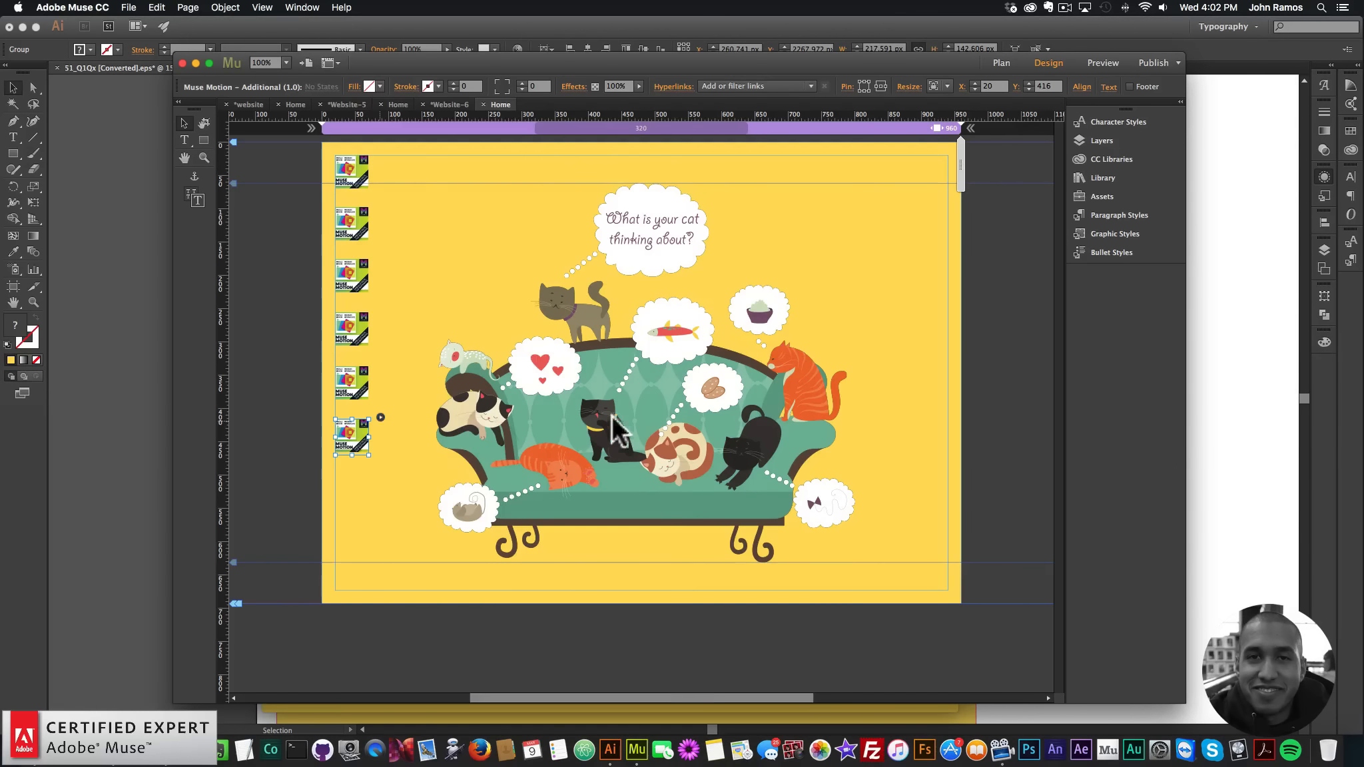
Step: Set the new widget's instance number to 6, graphic style name to motion6 and animation delay to 5000 ms
left_click(380, 417)
key("Return")
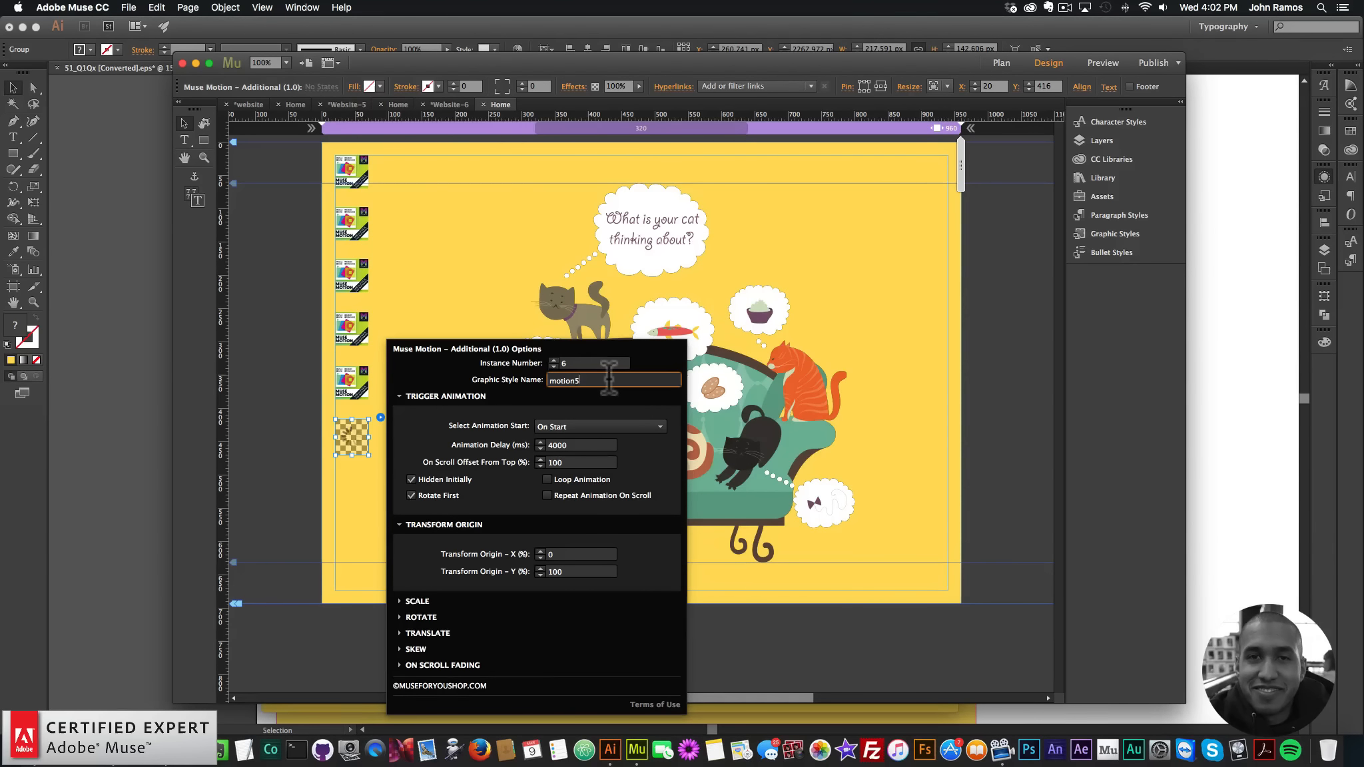
double_click(559, 444)
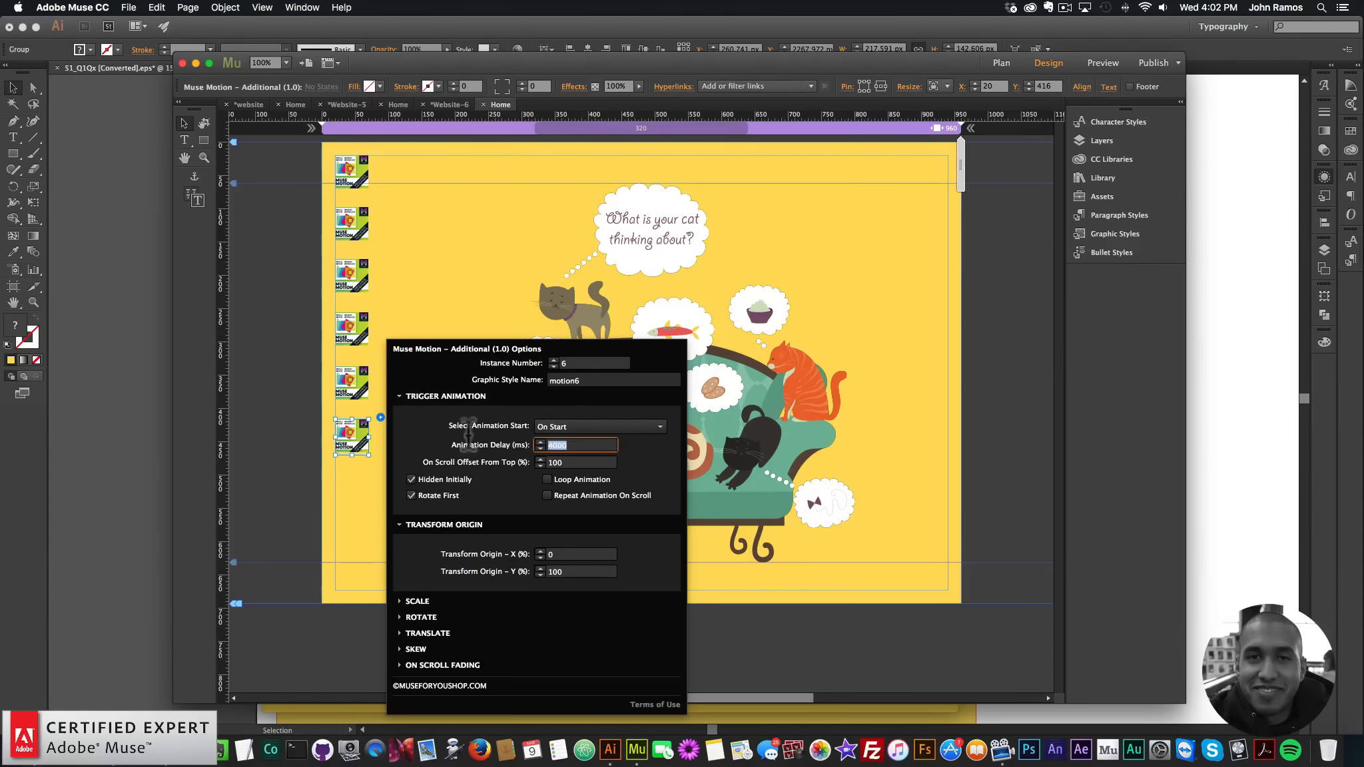
type("5000")
key("Return")
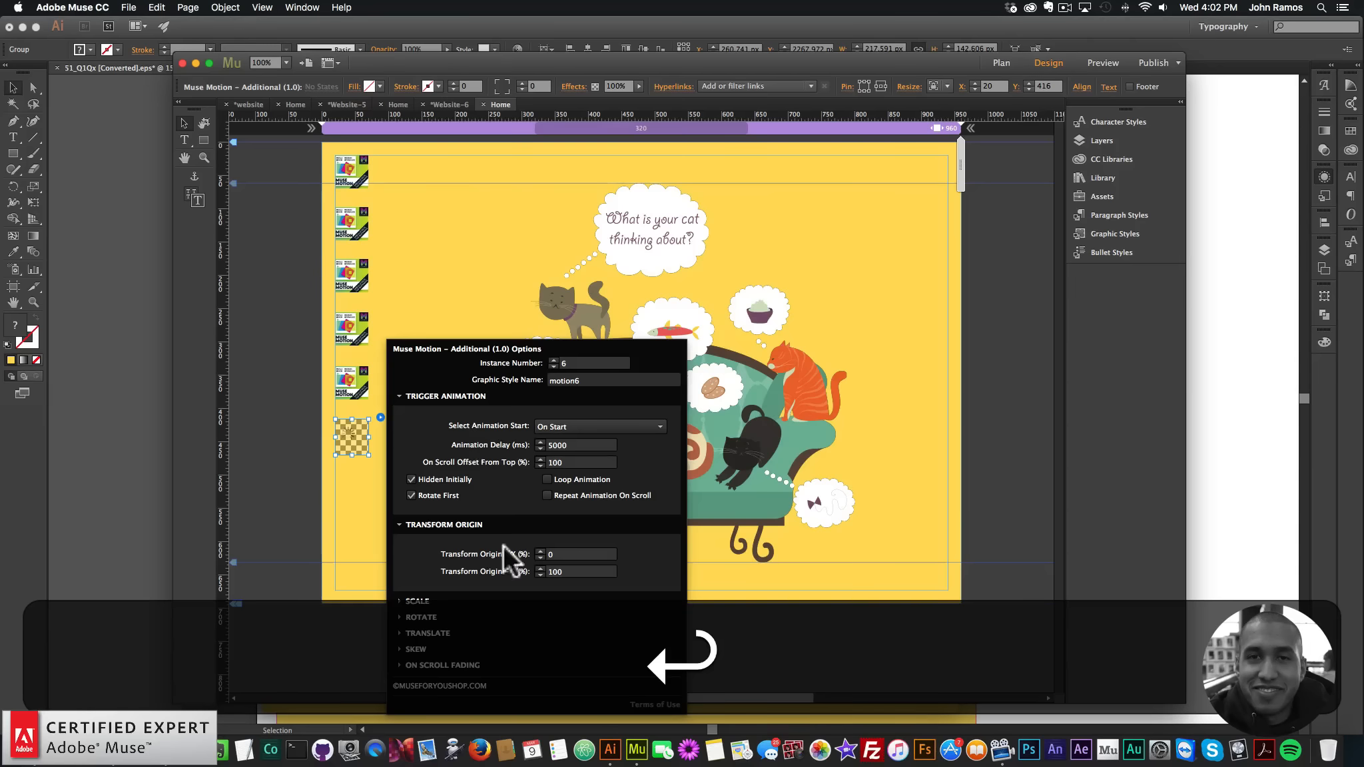
Step: Set the motion6 widget's transform origin to 100% for X and 0% for Y
double_click(580, 554)
type("100")
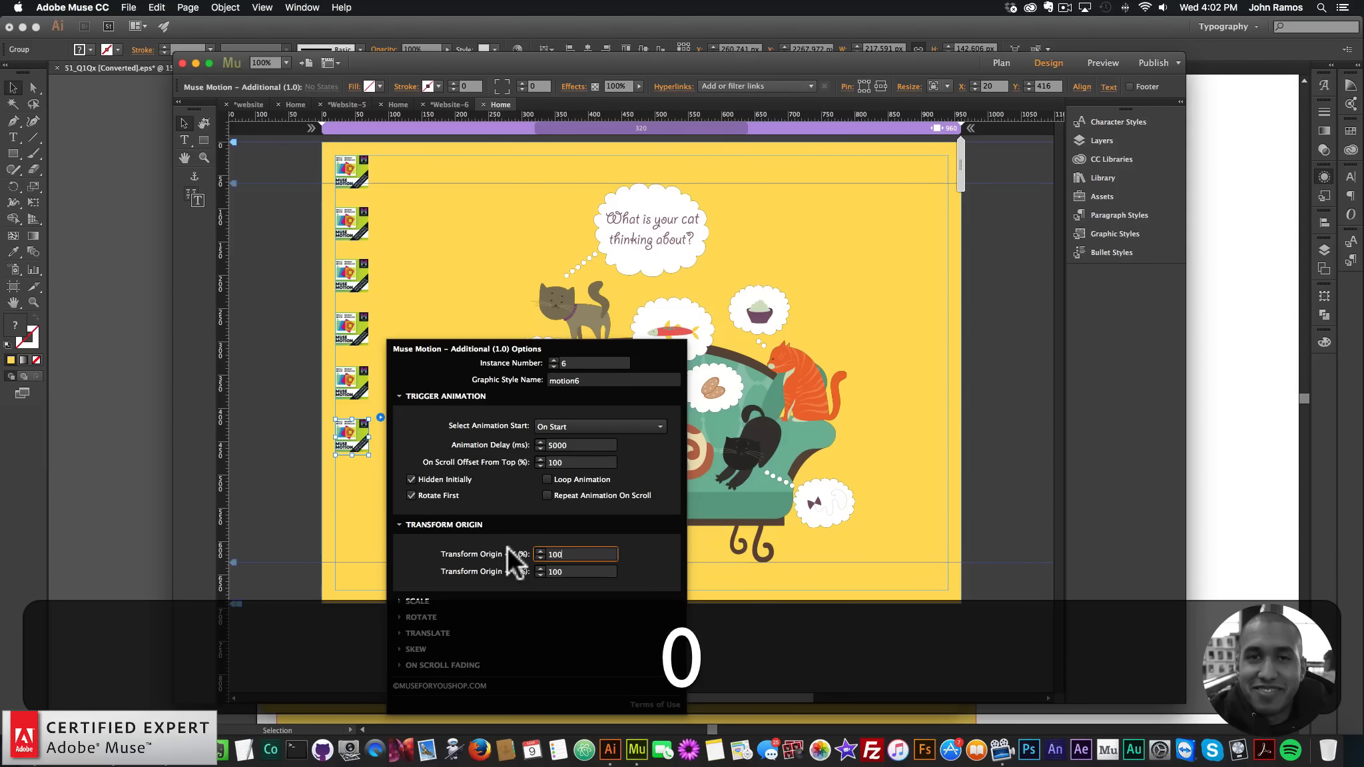
key("Return")
key("Tab")
type("0")
key("Return")
left_click(315, 488)
Step: Duplicate the motion6 widget and align the copy below it as the seventh widget in the column
left_click(363, 425)
key("cmd+v")
left_click_drag(439, 444, 350, 483)
Step: Preview the page in the browser to check the thought bubbles' animation sequence
left_click(128, 8)
left_click(177, 222)
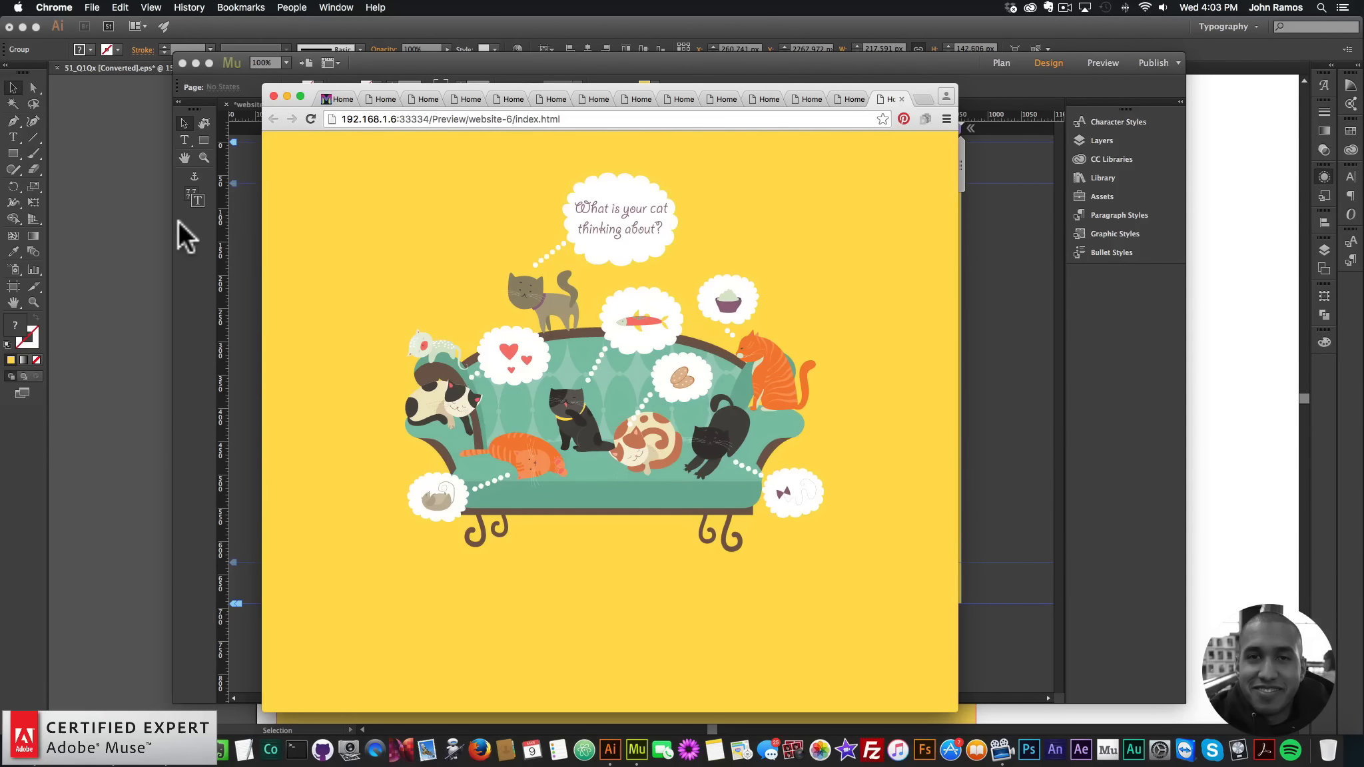
left_click(1052, 310)
Step: Pin the sofa artwork and all thought bubbles to the top centre of the browser window
left_click_drag(941, 558, 418, 200)
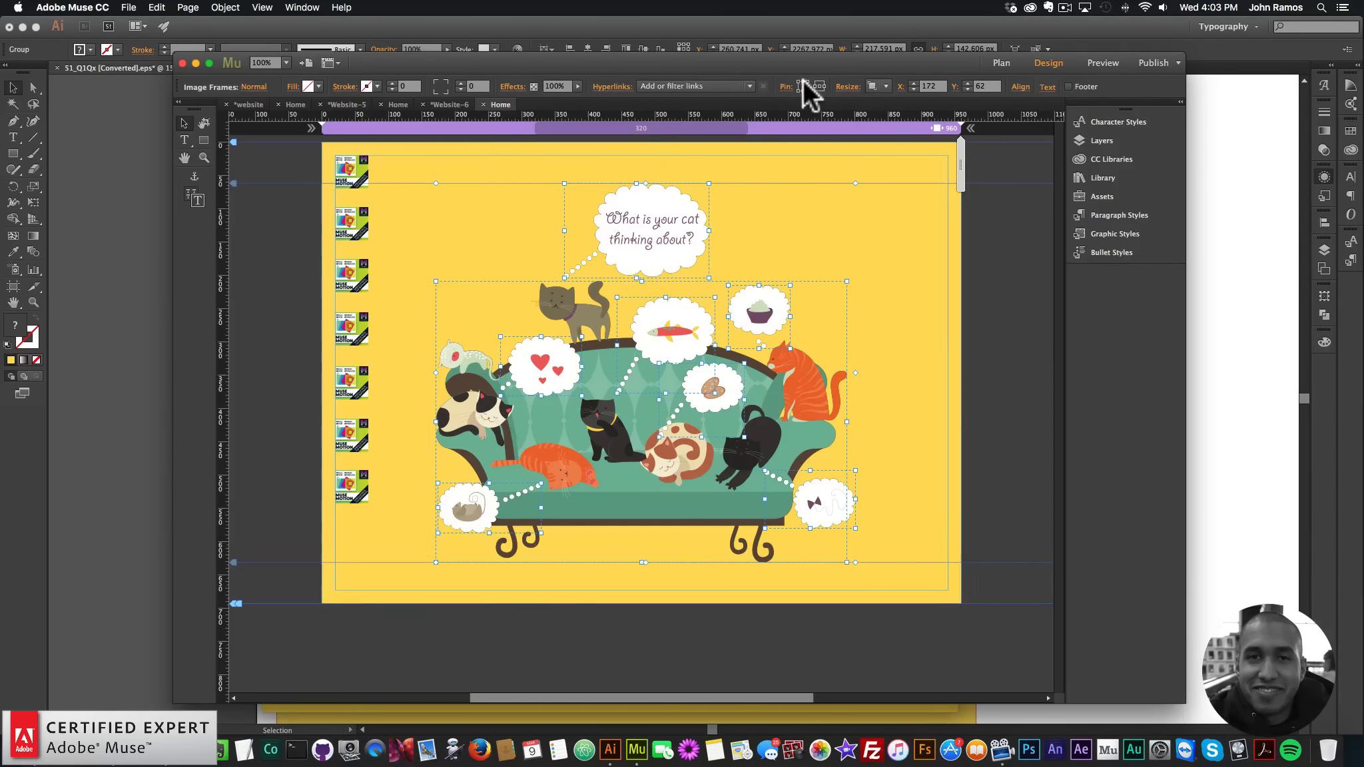
left_click(803, 82)
left_click(957, 327)
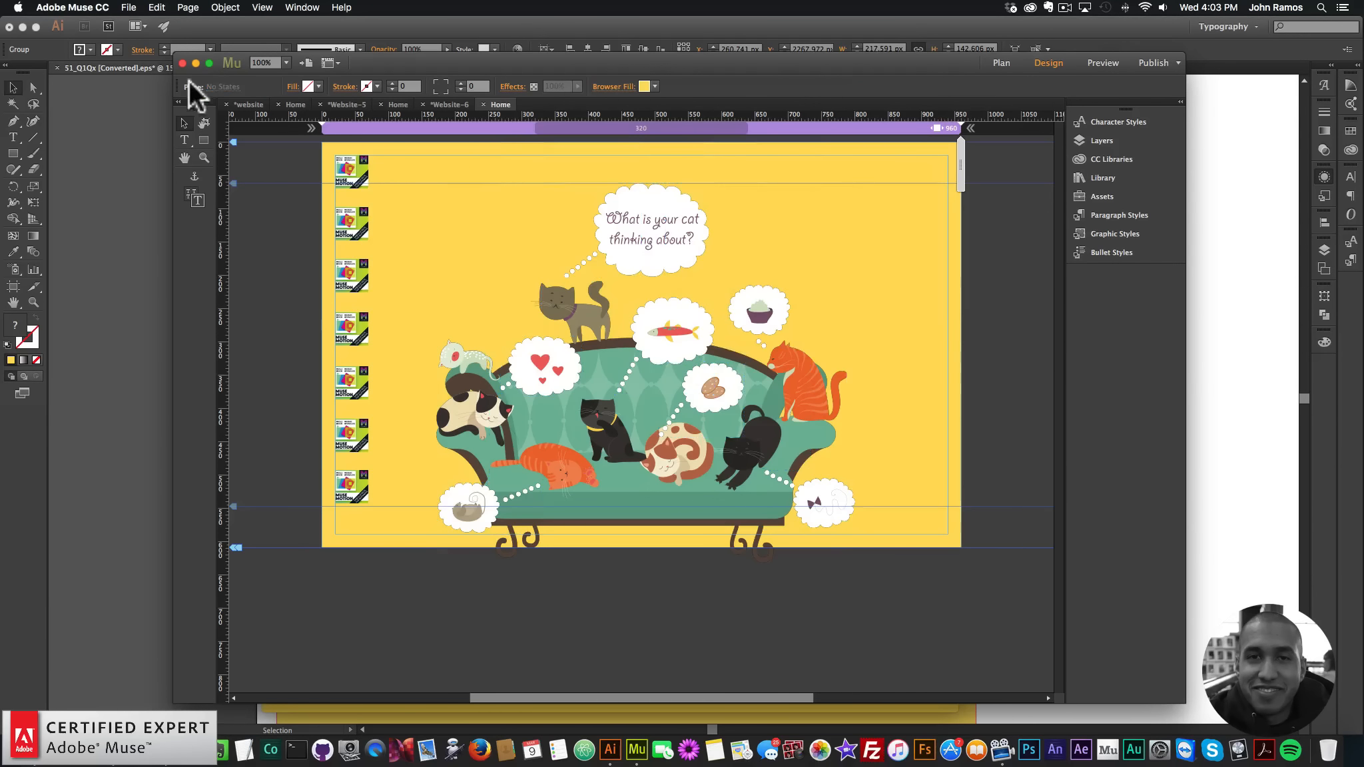
Step: Preview the page in the browser to check the animation with the pinned artwork
left_click(129, 7)
left_click(171, 219)
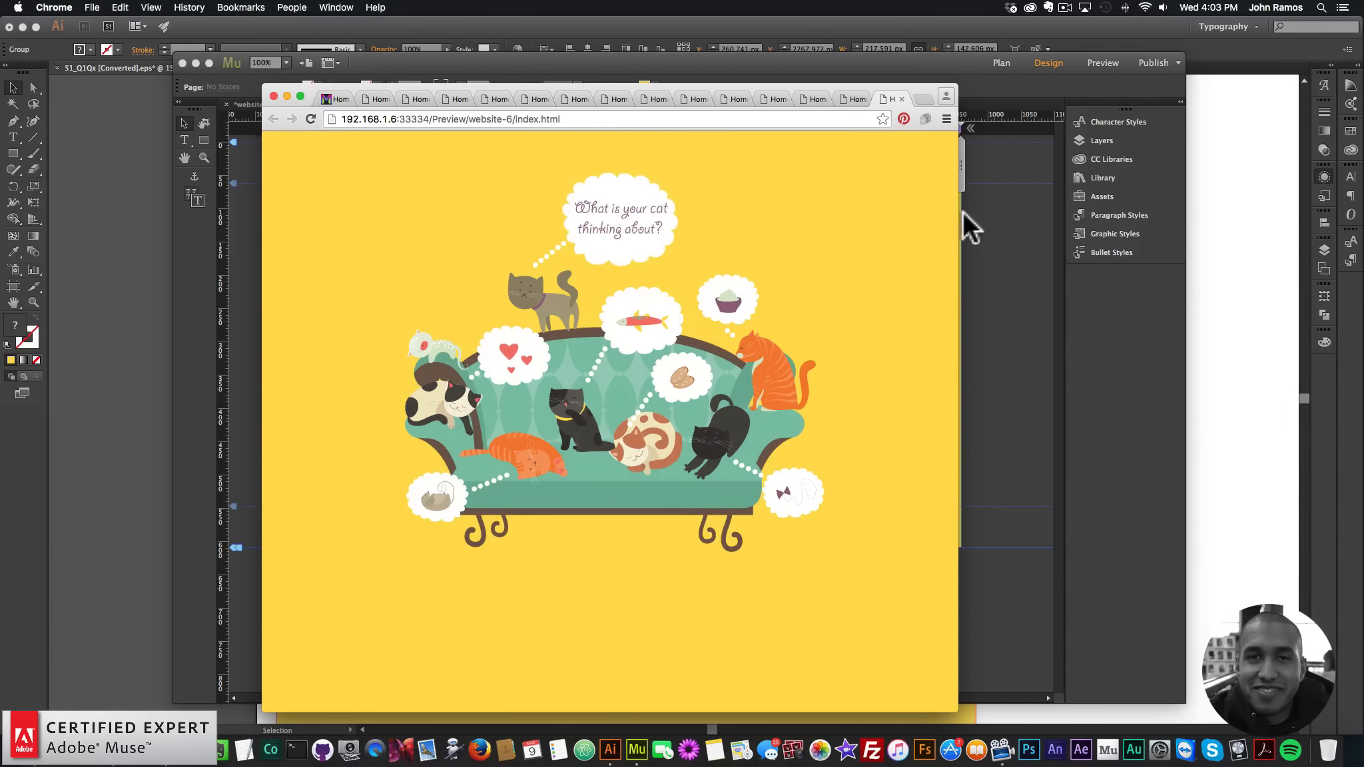
left_click(986, 313)
Step: Extend the page bottom downward and move the sofa artwork with all its bubbles down to X 187, Y 185
left_click_drag(932, 513, 476, 222)
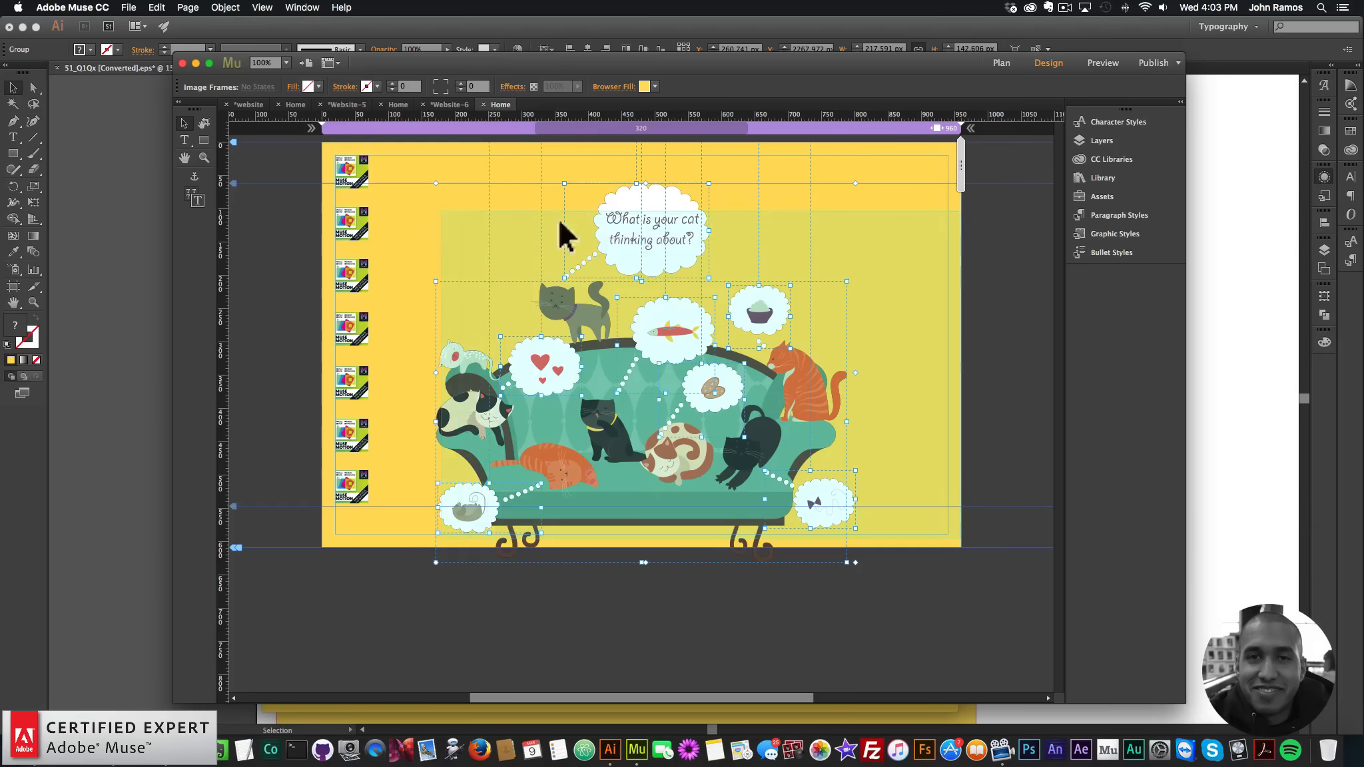
left_click_drag(649, 289, 616, 349)
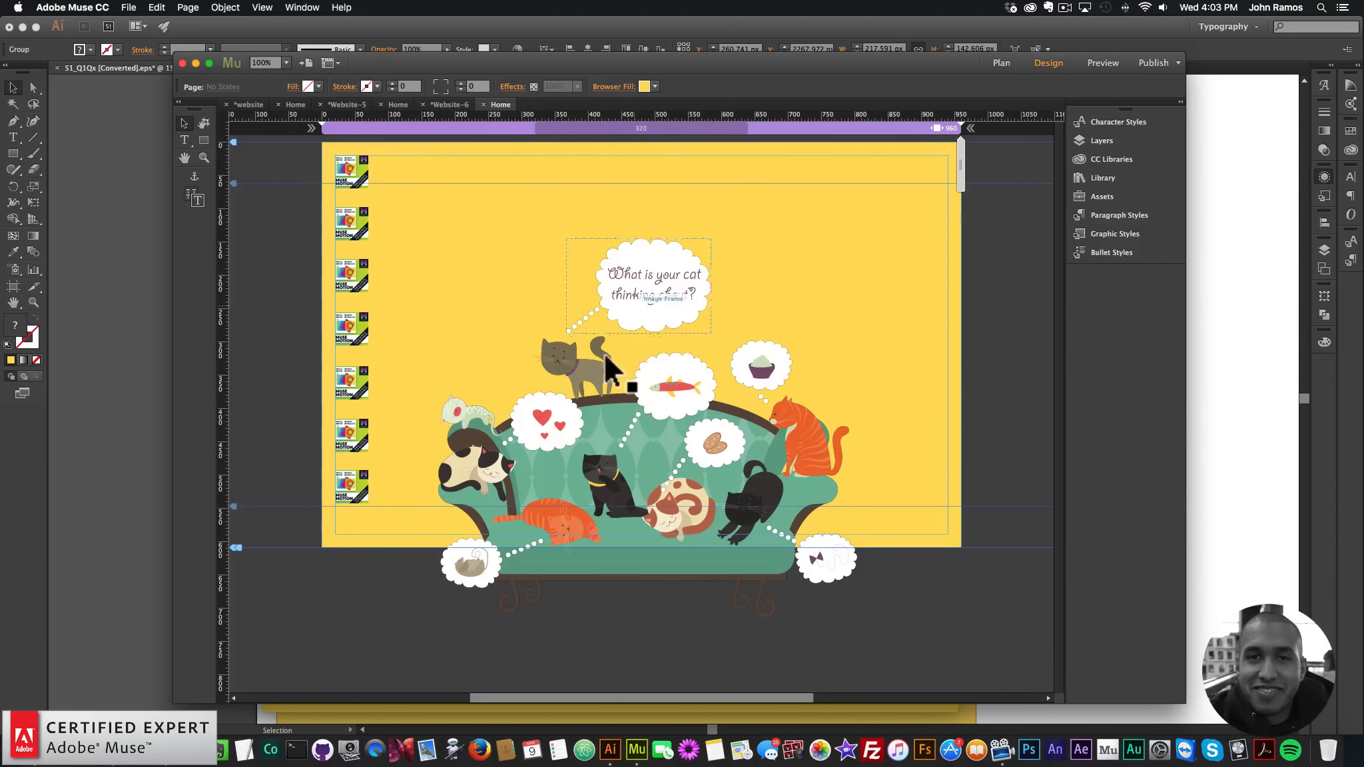
mouse_move(235, 548)
left_mouse_down()
mouse_move(229, 709)
mouse_move(253, 657)
left_mouse_up()
left_click_drag(951, 573, 449, 191)
left_click_drag(646, 199, 659, 226)
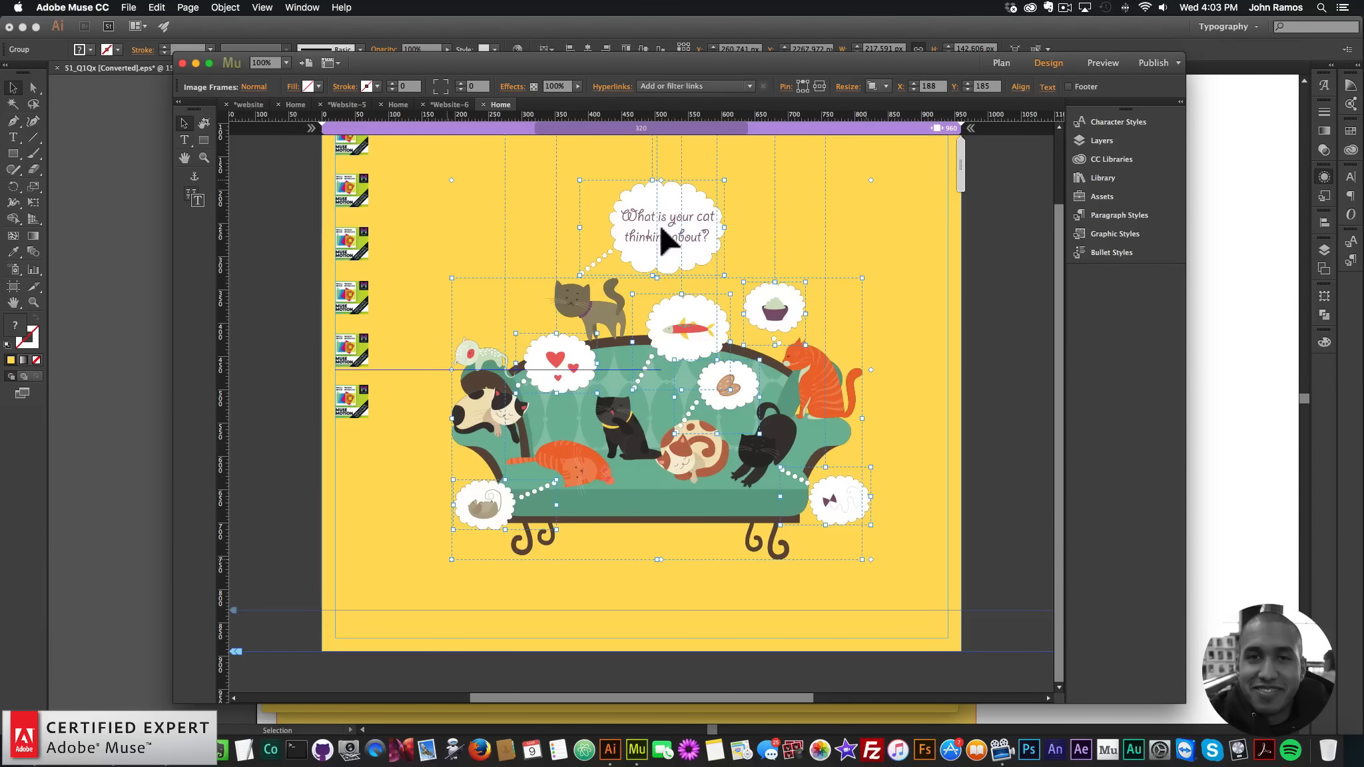
scroll(692, 226, "up", 3)
left_click(605, 215)
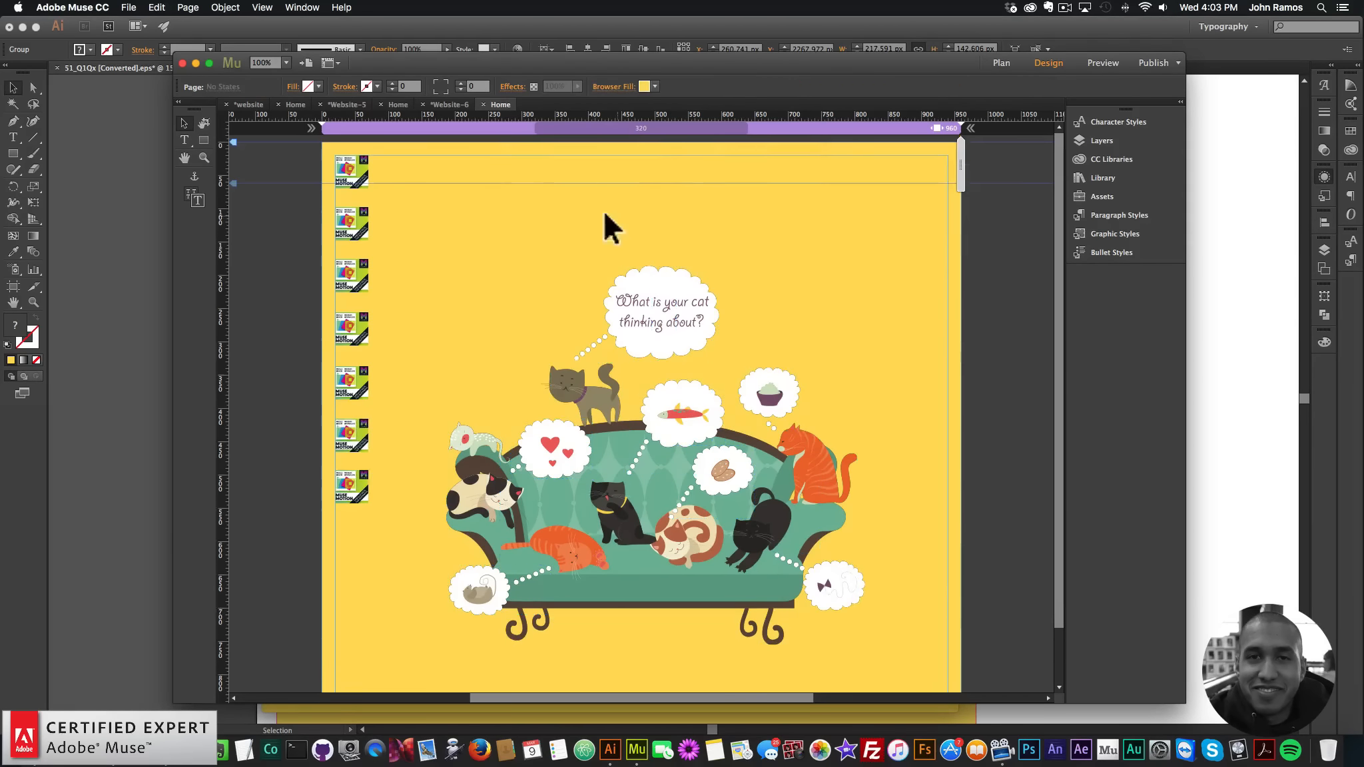
left_click_drag(950, 664, 443, 303)
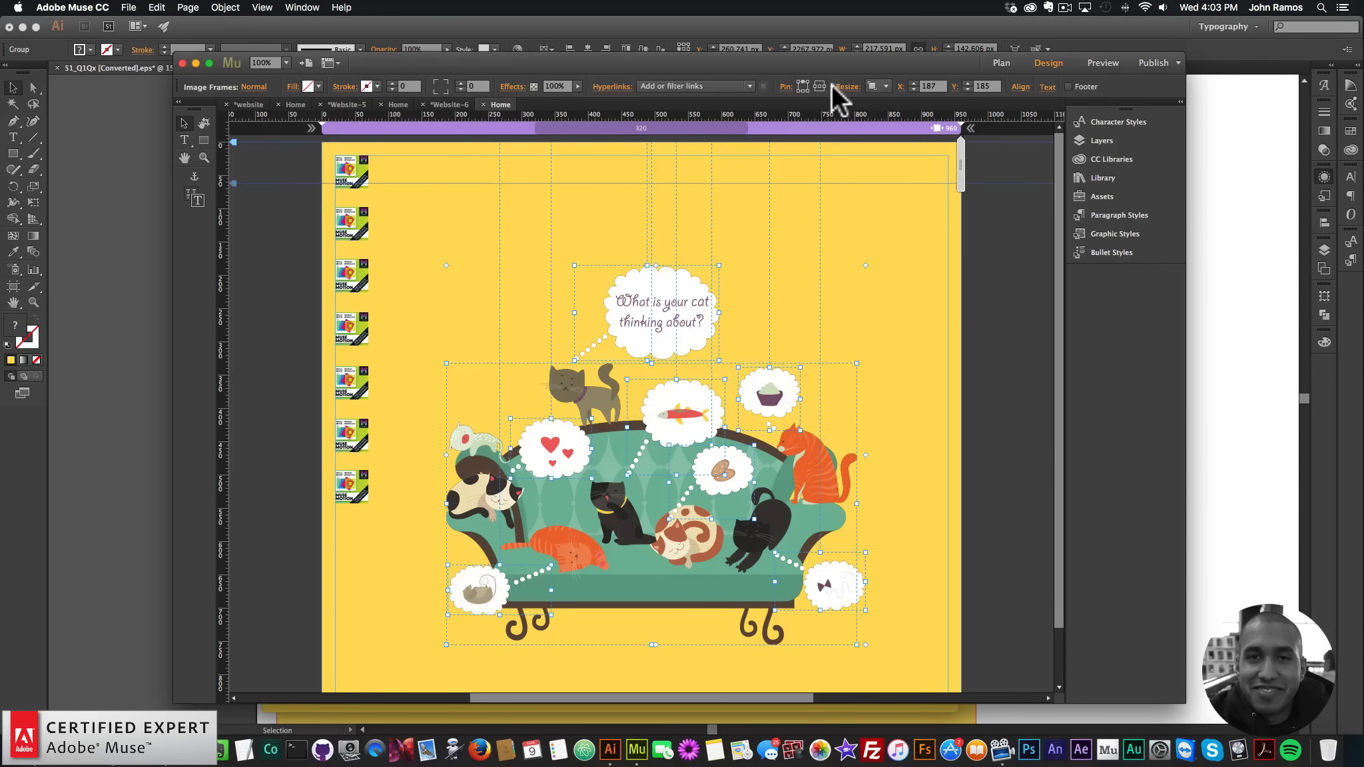
left_click(551, 192)
Step: Draw a white-filled rectangle above the large thought bubble, positioned at about X 352, Y 62
left_click(203, 139)
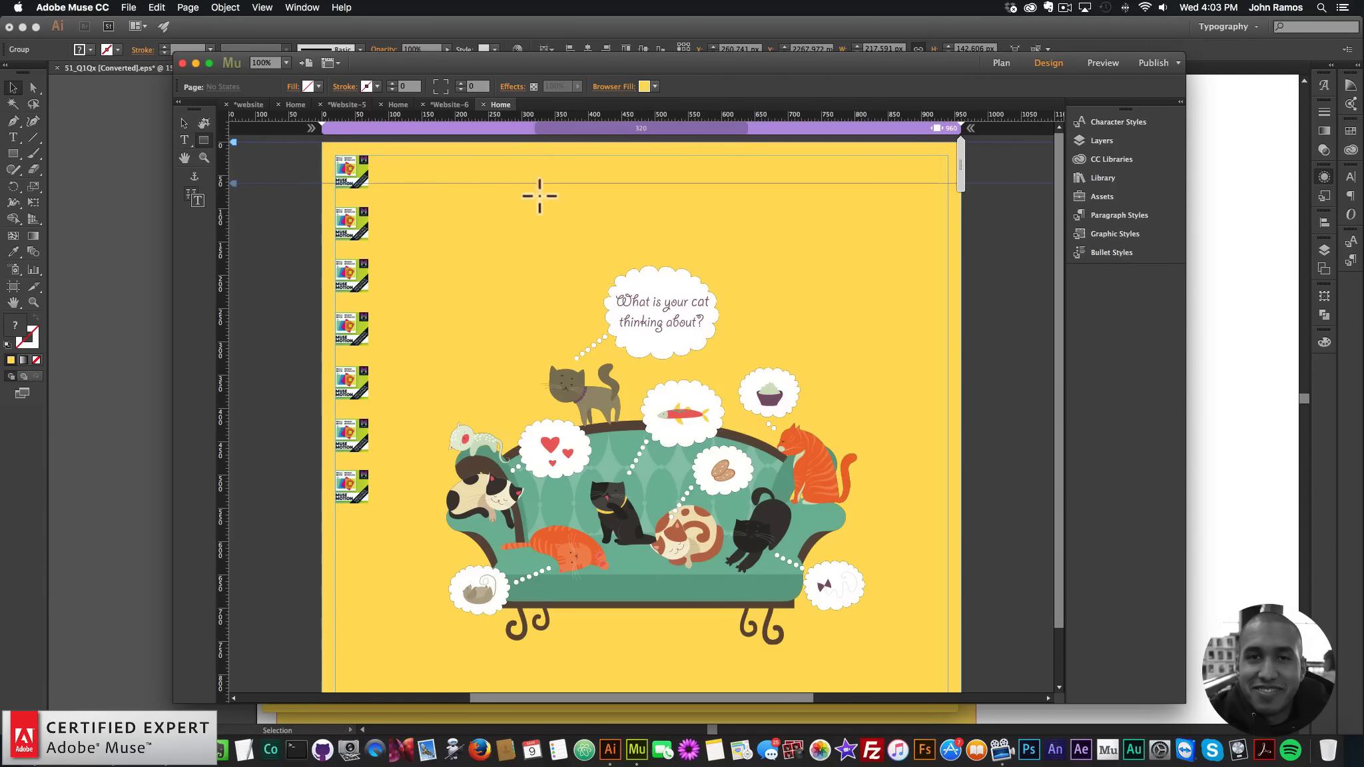
left_click_drag(552, 183, 742, 221)
left_click(308, 87)
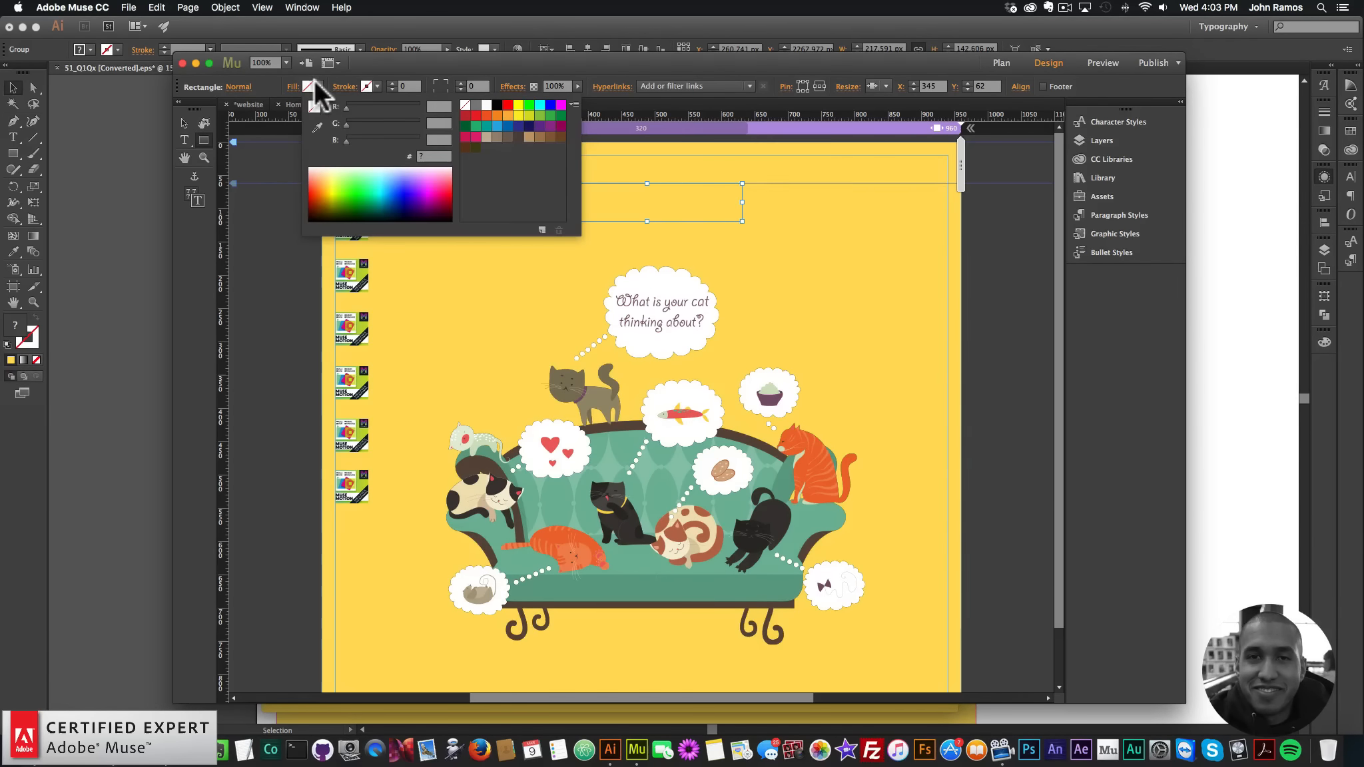
left_click(496, 114)
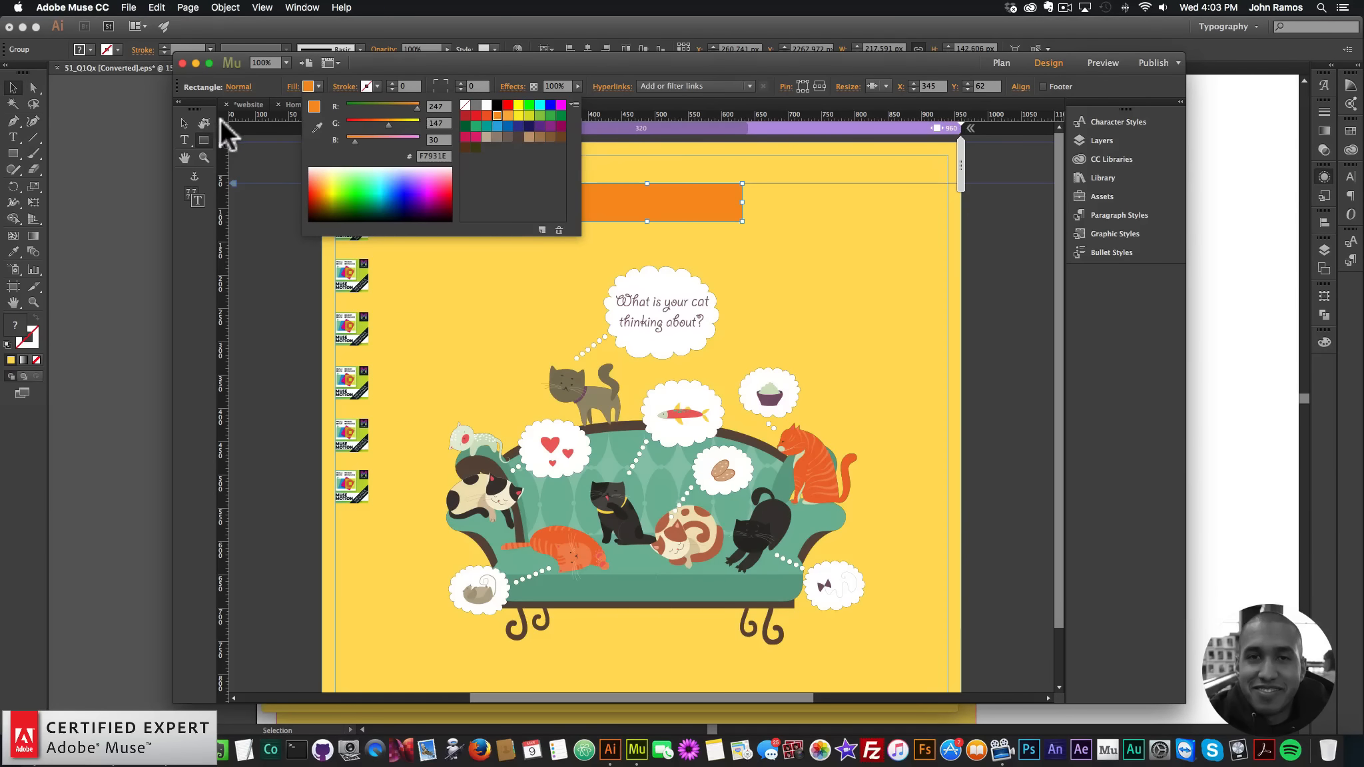
left_click(486, 104)
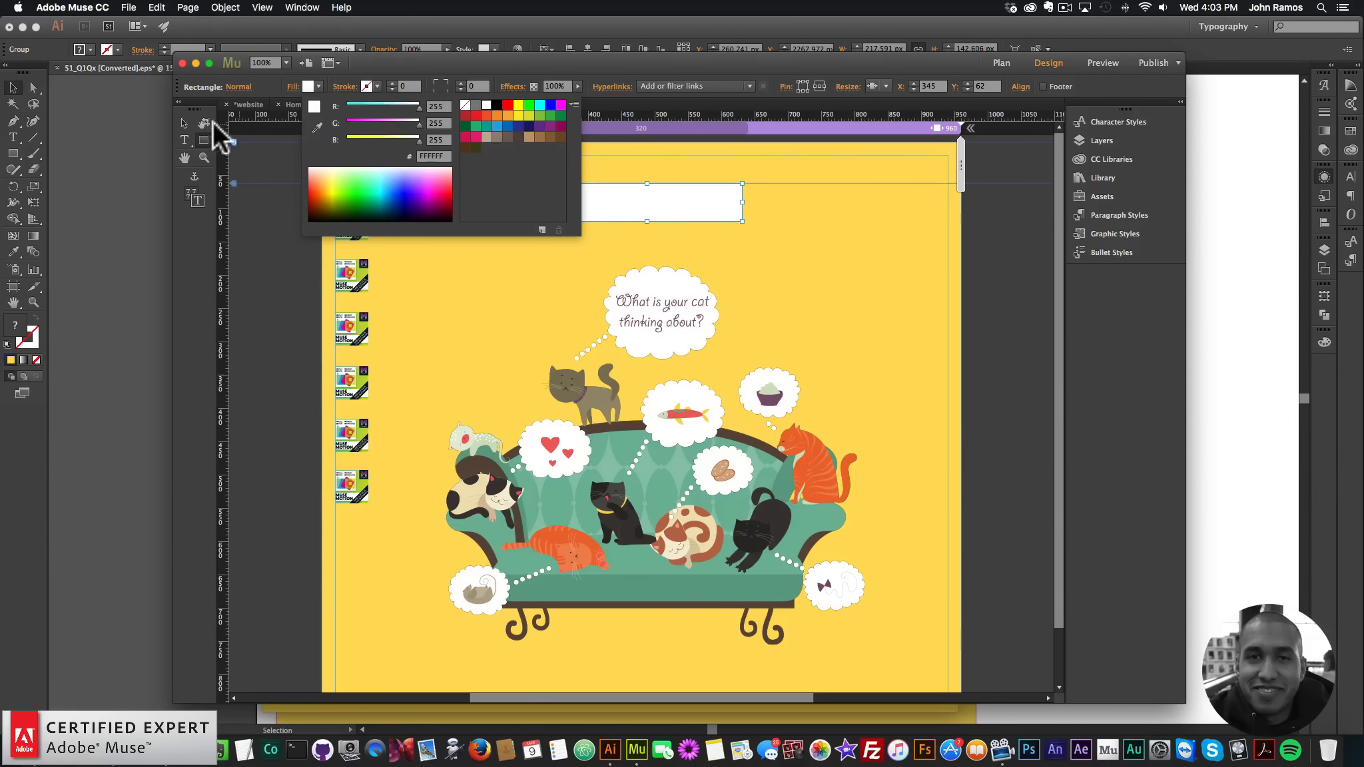
mouse_move(628, 192)
left_mouse_down()
mouse_move(648, 195)
mouse_move(636, 191)
left_mouse_up()
left_click(786, 208)
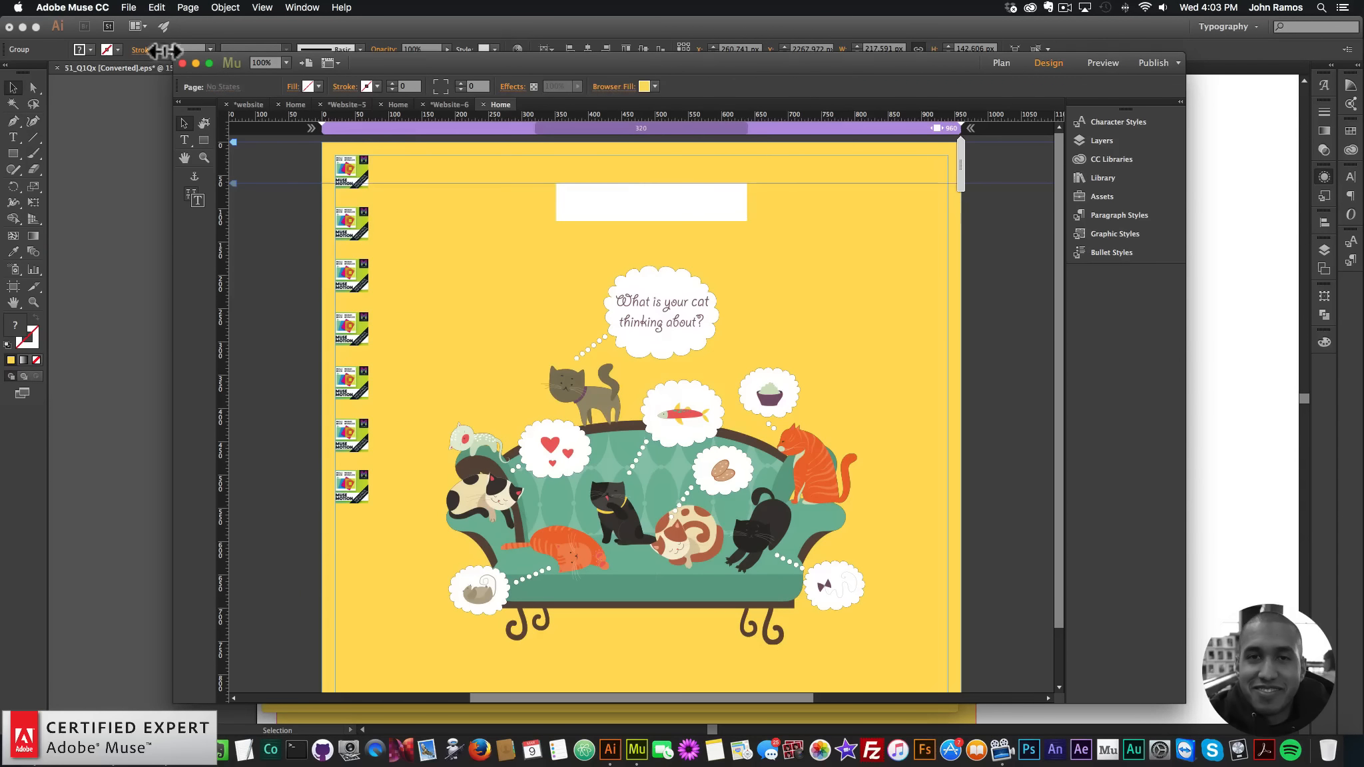
Step: Preview the page in the browser to check how it looks with the white rectangle
left_click(129, 8)
left_click(179, 213)
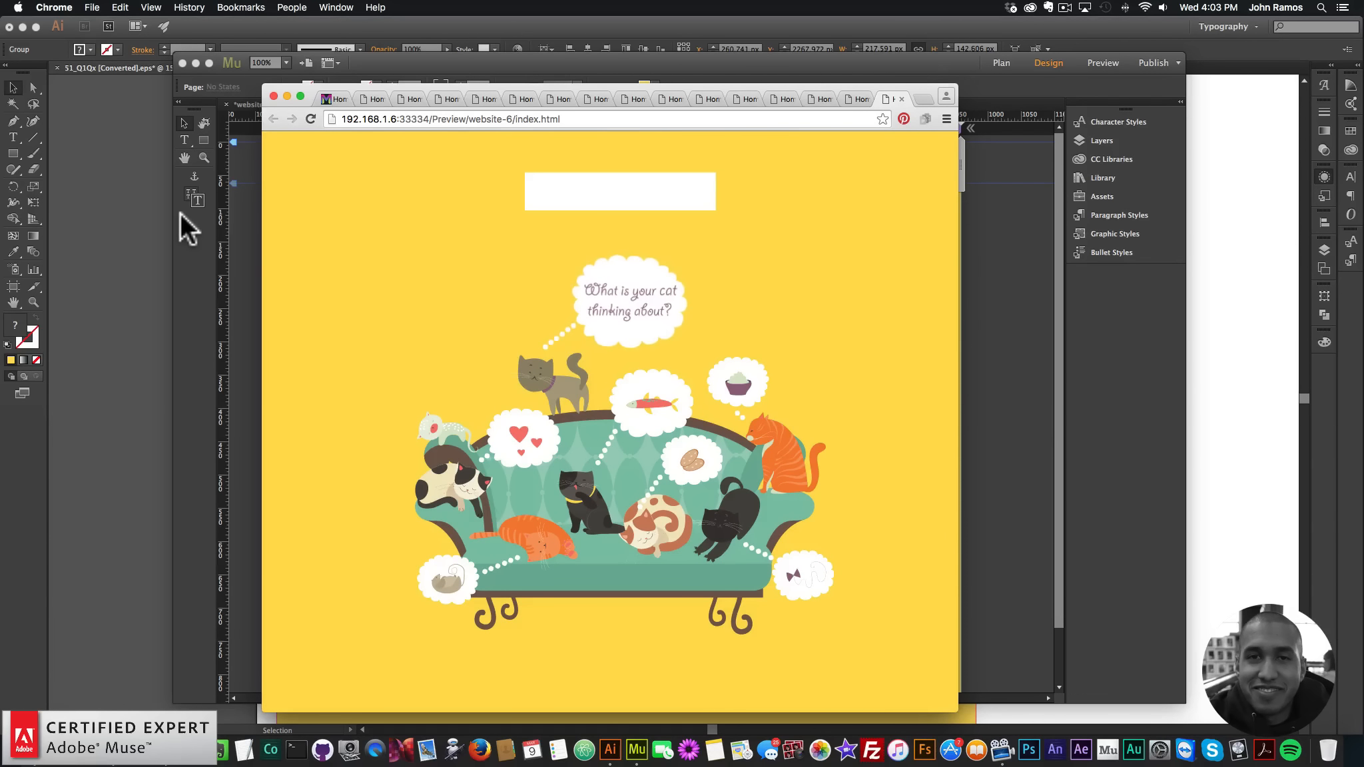
left_click(992, 270)
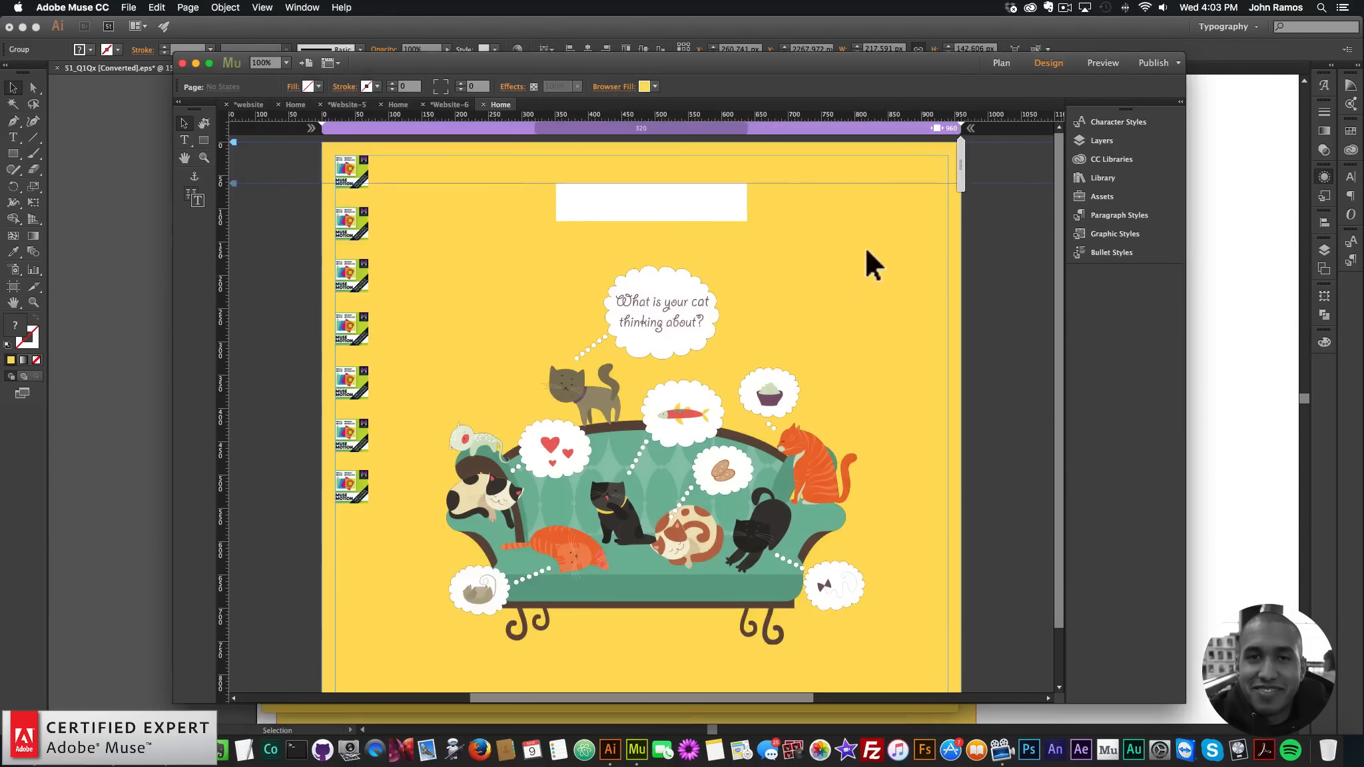
Step: Delete the white rectangle and preview the page in the browser without it
left_click(724, 195)
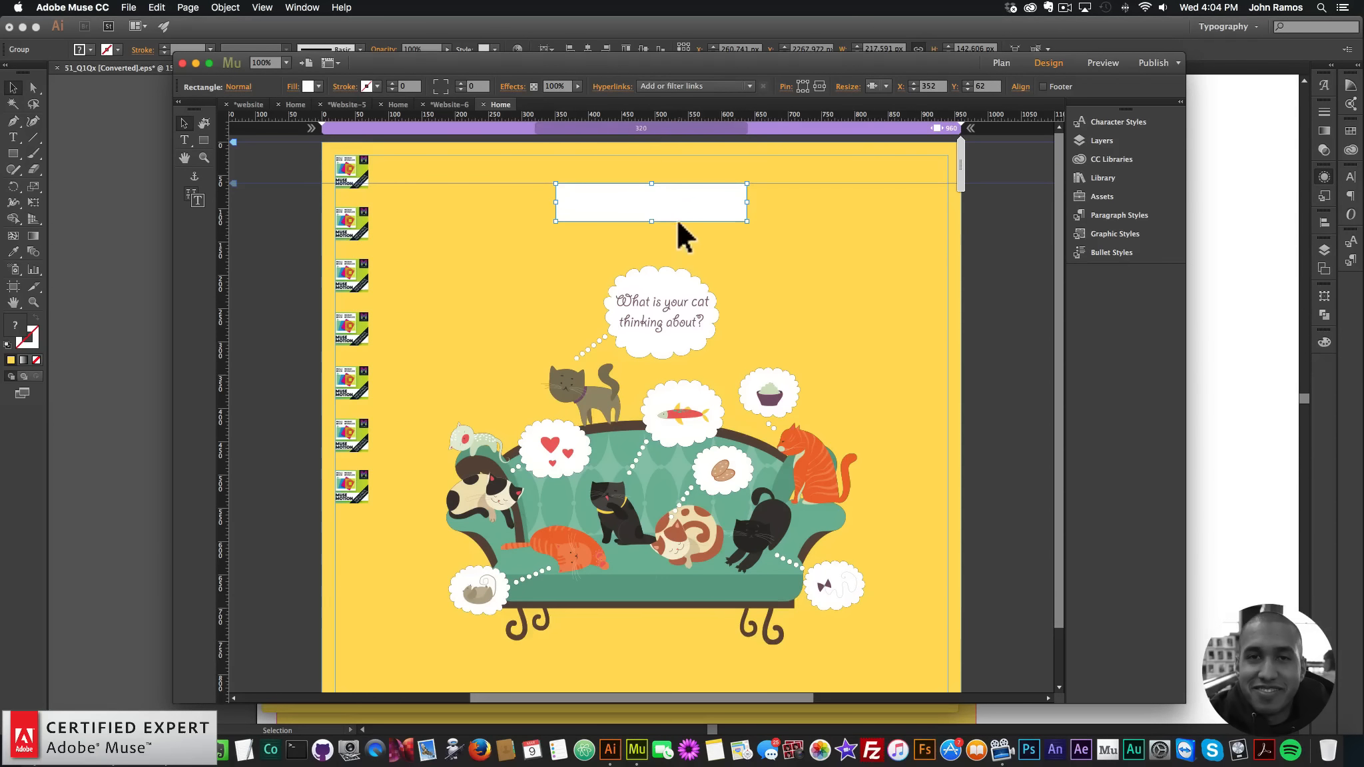
key("BackSpace")
left_click(129, 7)
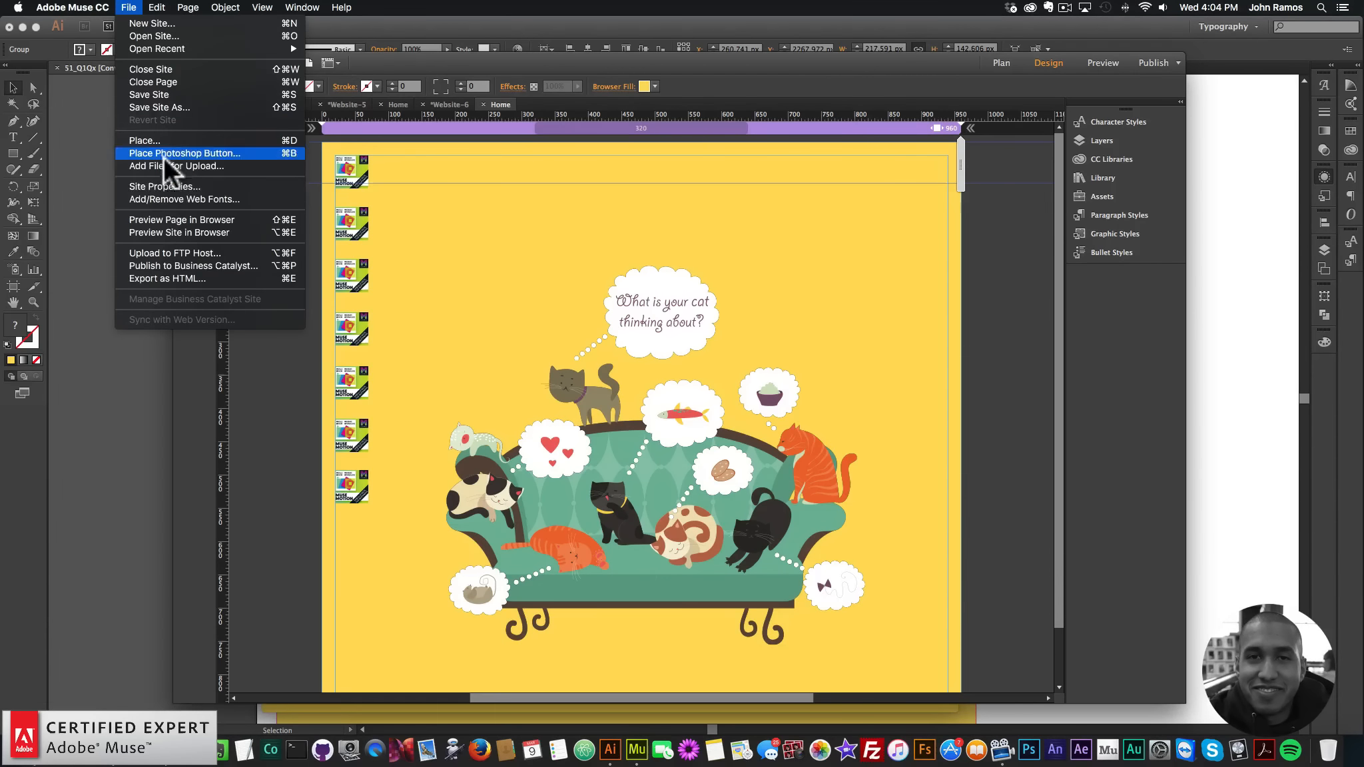
left_click(169, 217)
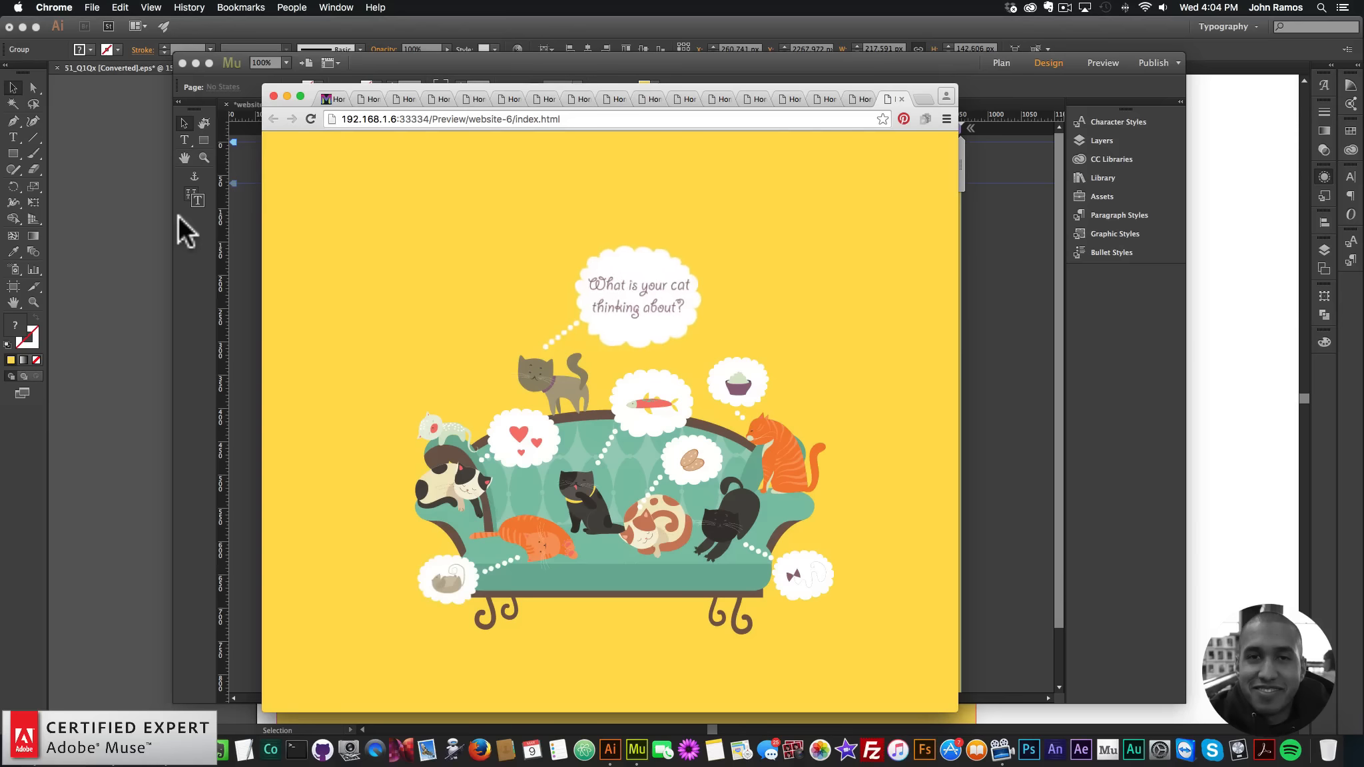
left_click(1018, 206)
Step: Move the sofa artwork and all thought bubbles straight up by about 80 px
left_click_drag(859, 299, 487, 594)
left_click(656, 353, "shift")
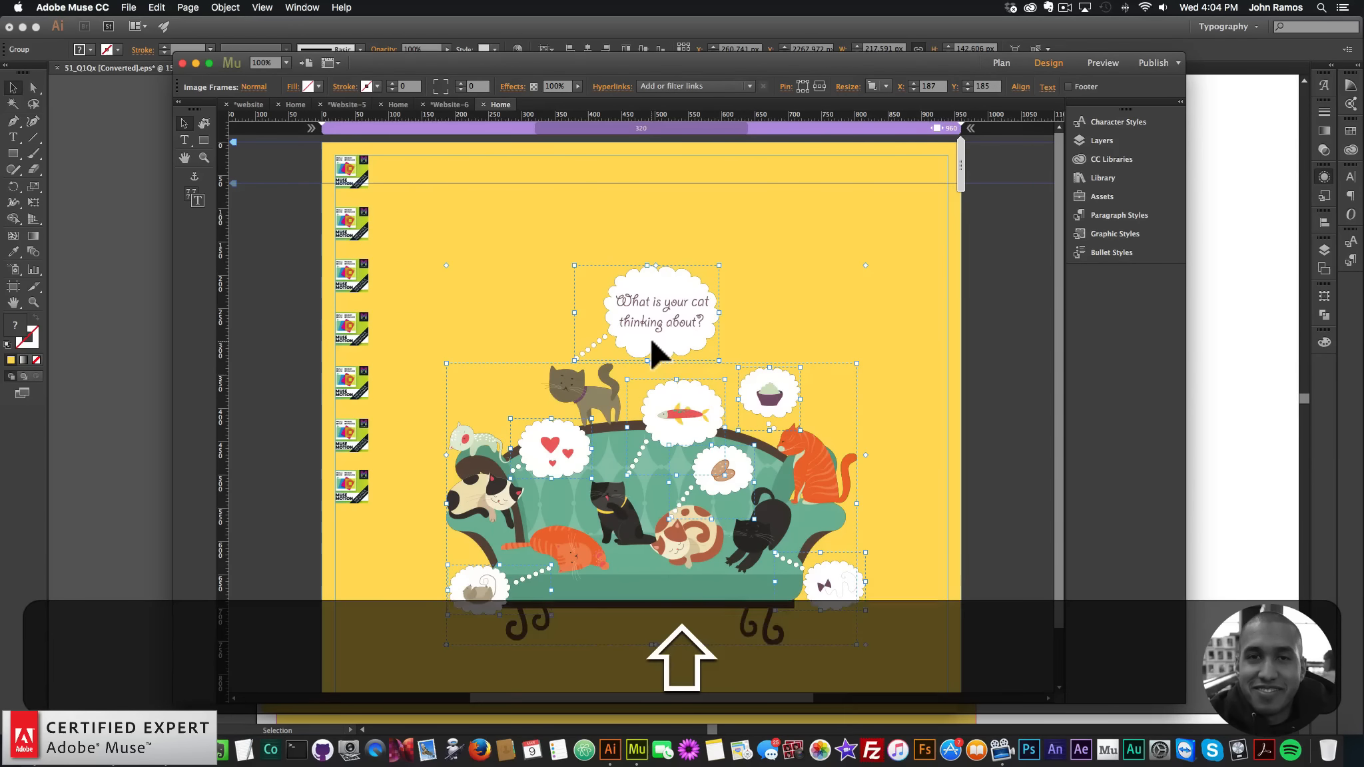
left_click_drag(656, 353, 656, 300)
left_click(870, 242)
Step: Preview the page in the browser to check the raised artwork's placement and animation
left_click(128, 8)
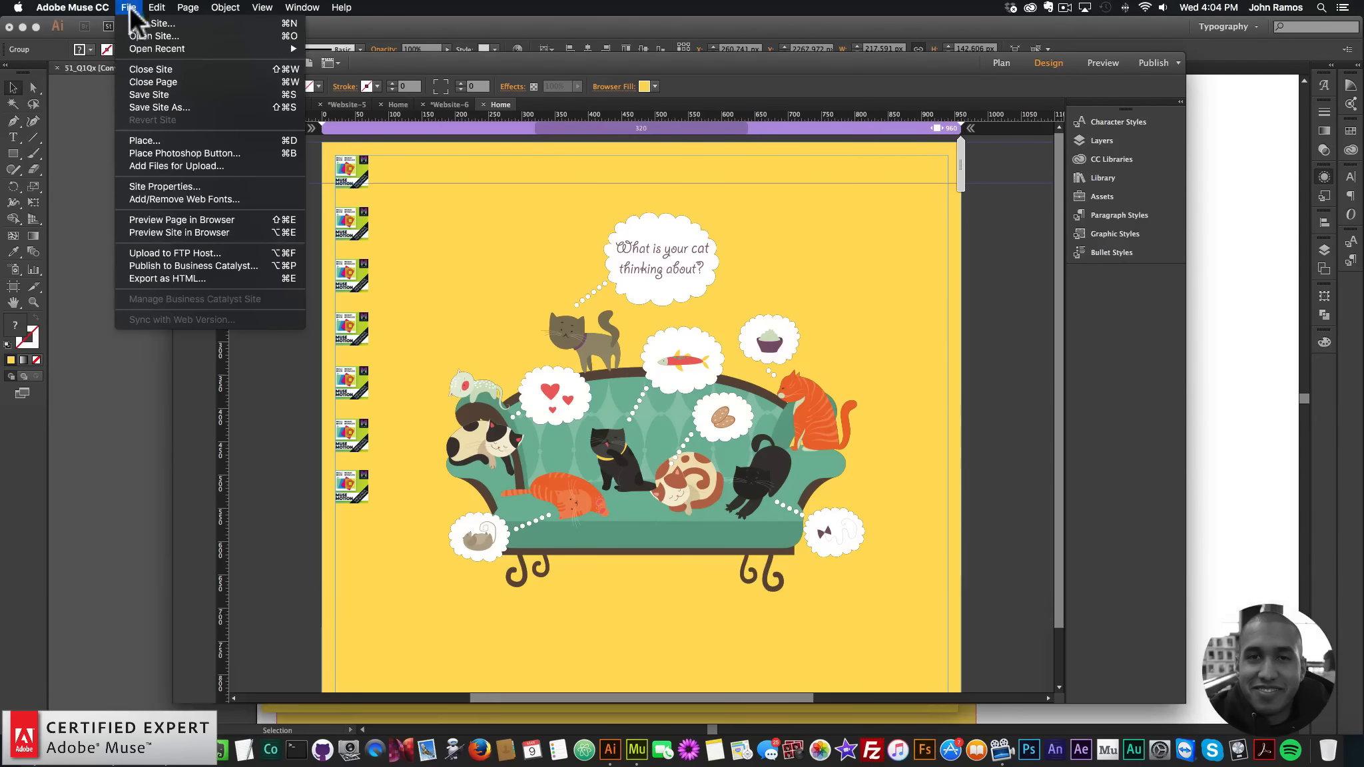
left_click(166, 220)
left_click(130, 8)
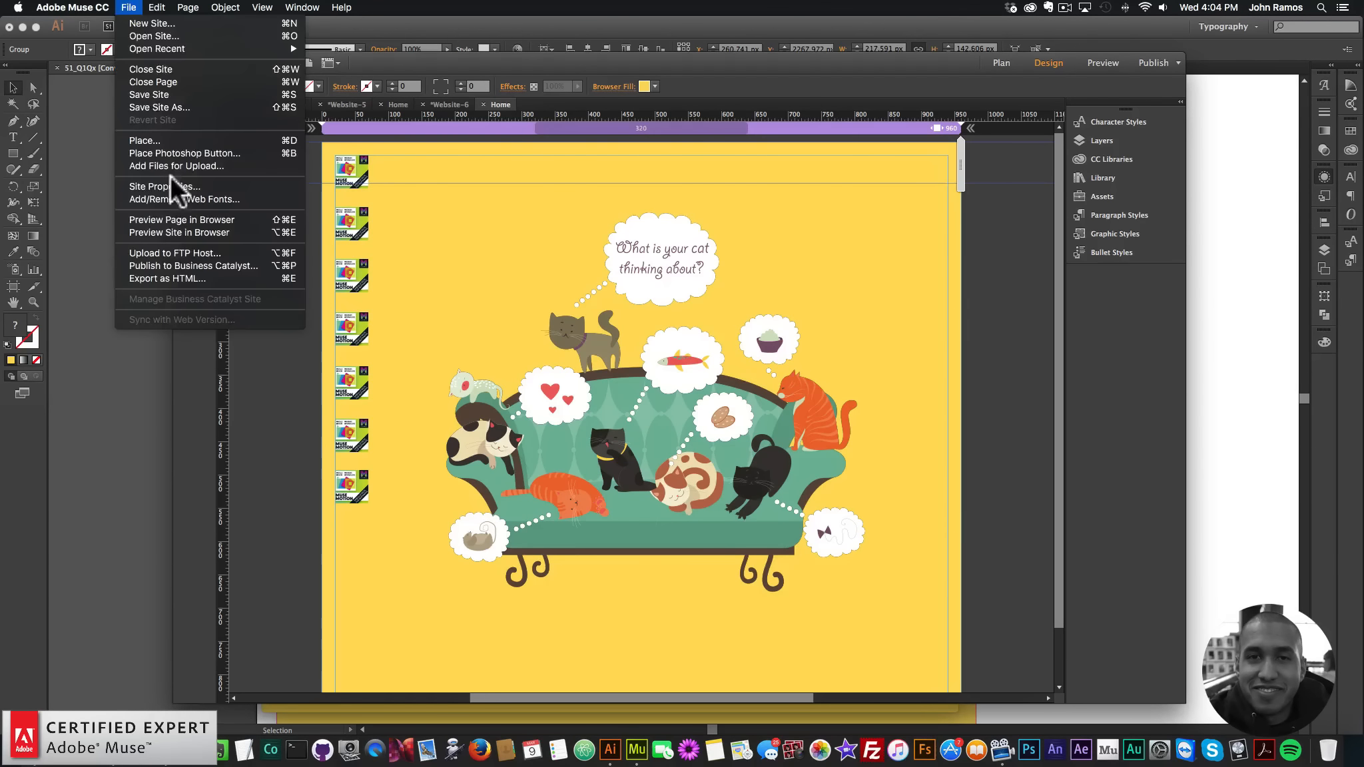
left_click(175, 219)
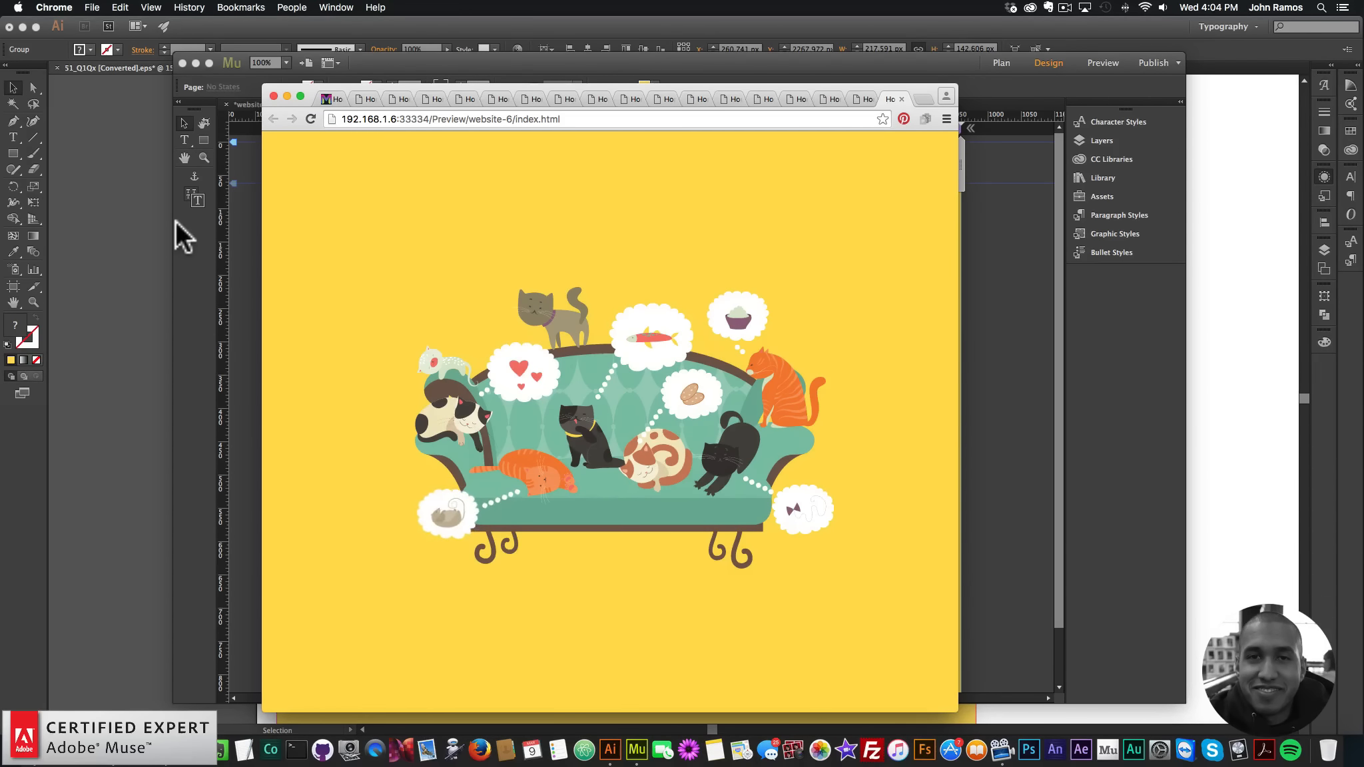
left_click(998, 280)
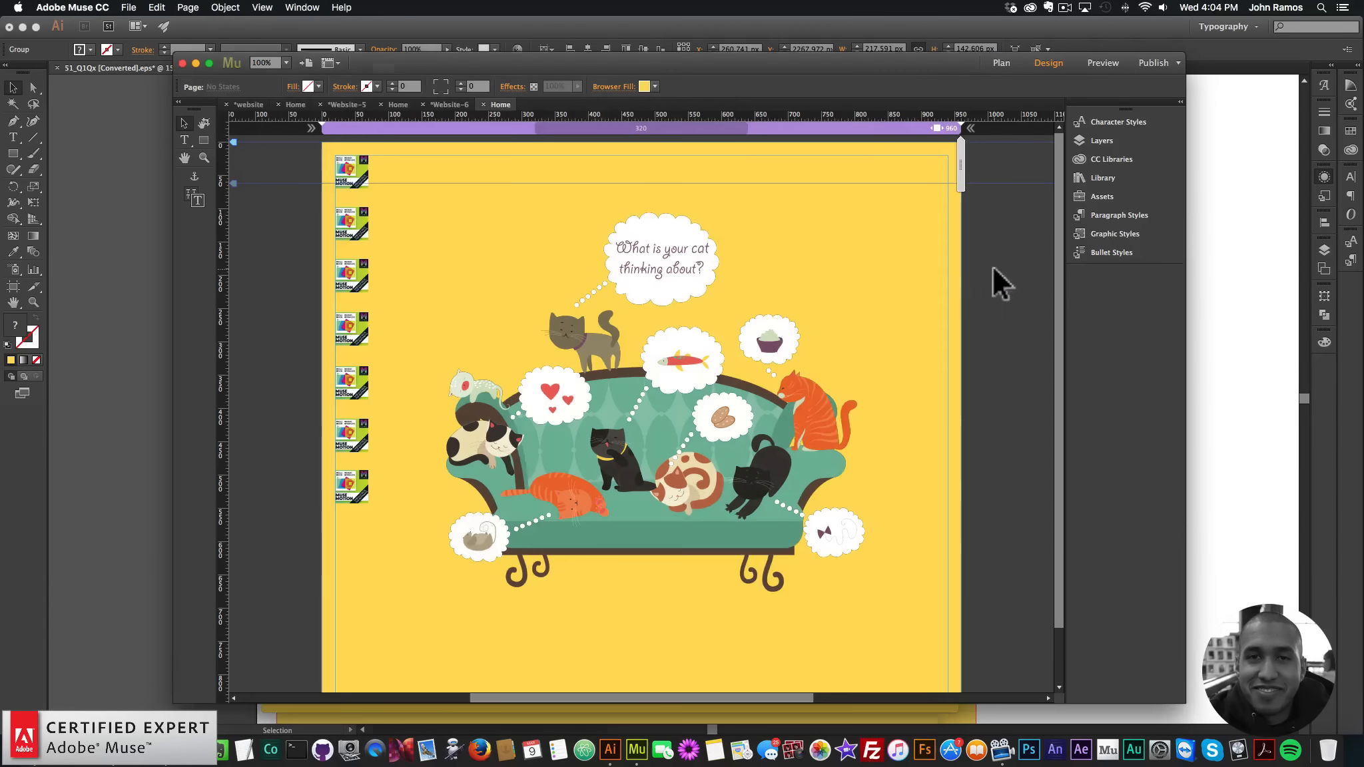
Step: Move the sofa artwork and bubbles back down by about 86 px and preview the page in the browser
left_click_drag(671, 233, 670, 292)
left_click(661, 224)
left_click(127, 6)
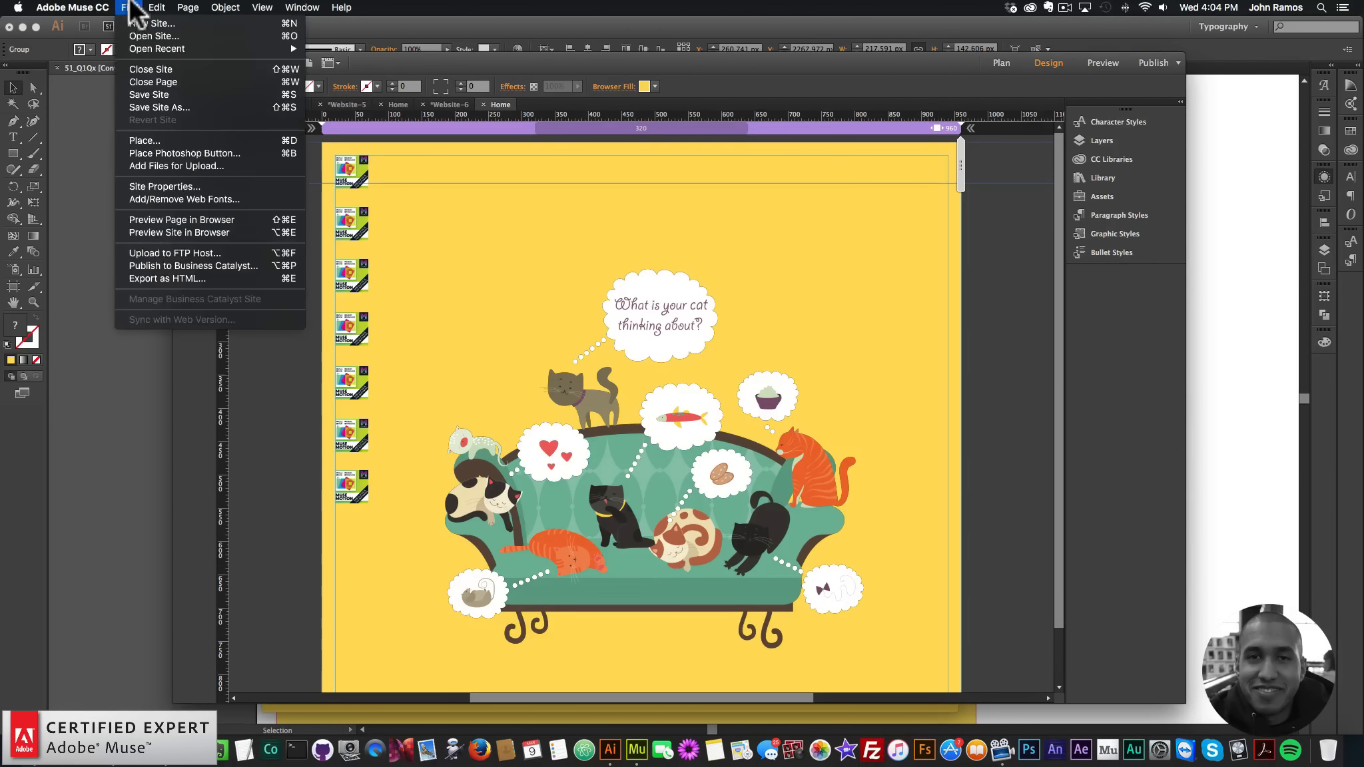
left_click(171, 219)
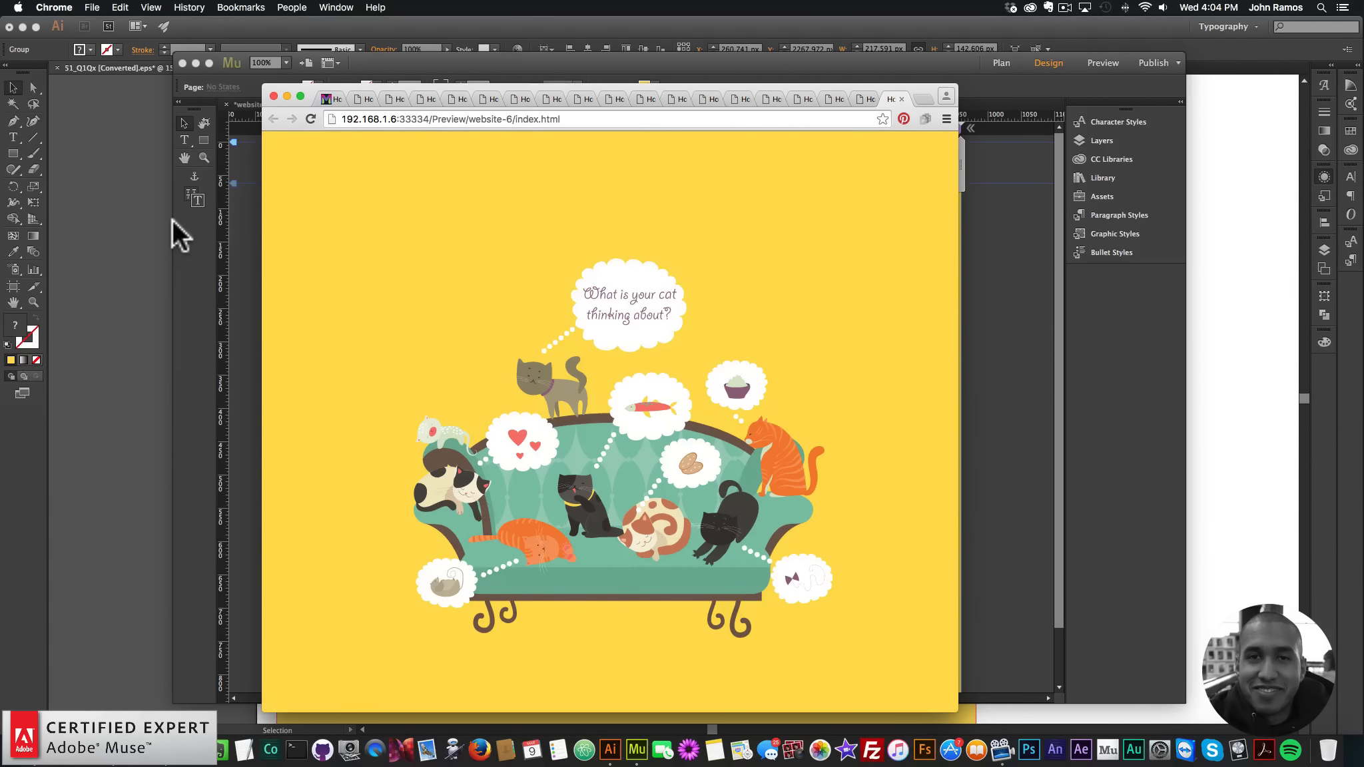
left_click(972, 299)
Step: Add a text frame reading "MUSE MOTION" on the page above the top thought bubble
left_click(188, 142)
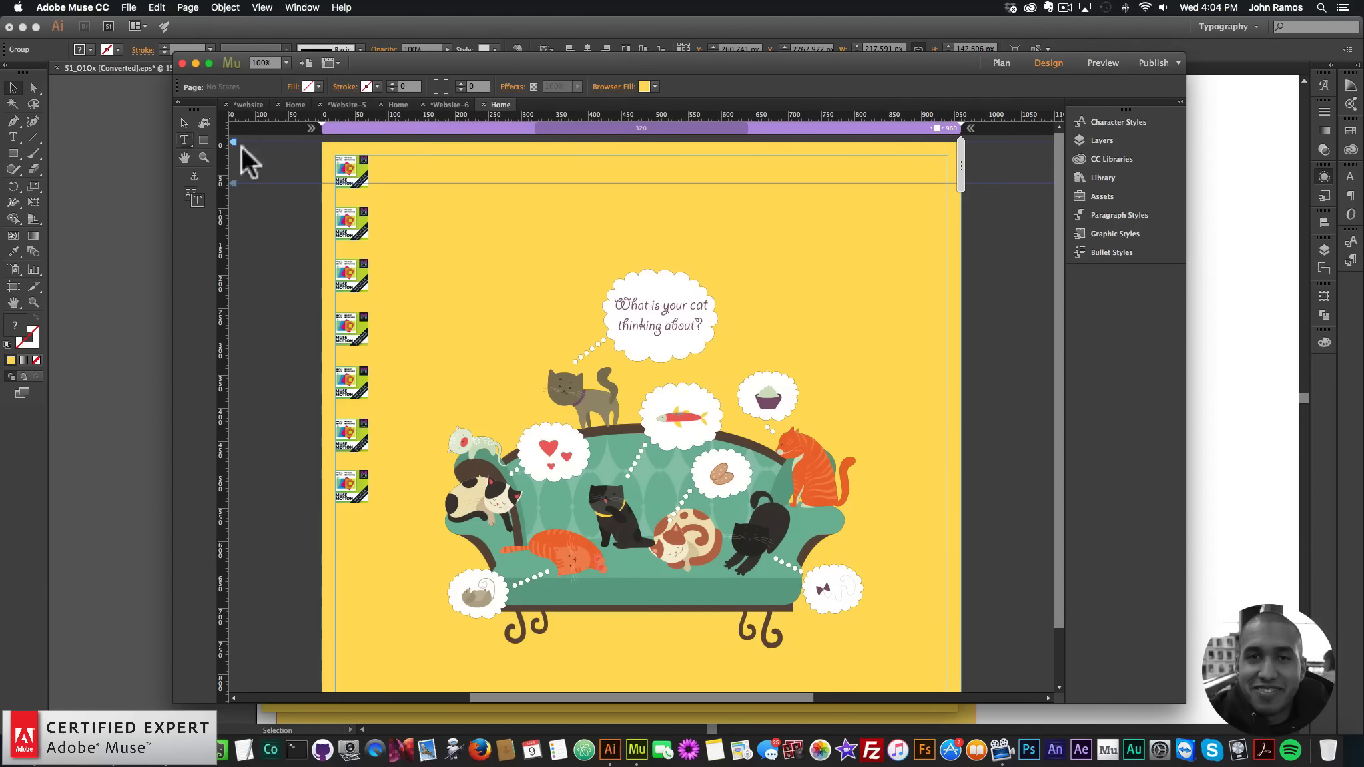
left_click_drag(491, 178, 780, 230)
type("M")
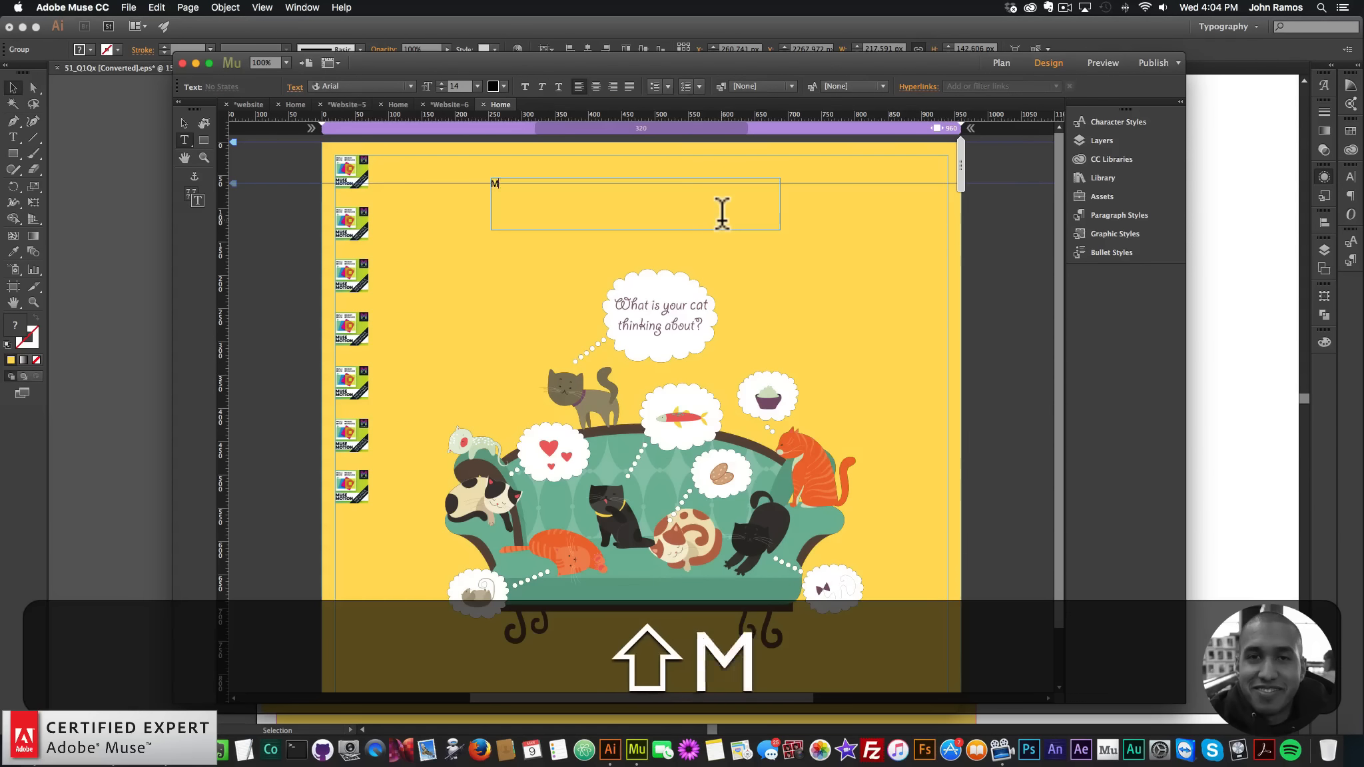
type("USE MOTION")
Step: Format the "MUSE MOTION" heading in the Nord font at size 72, coloured white and centred in its frame
key("super+a")
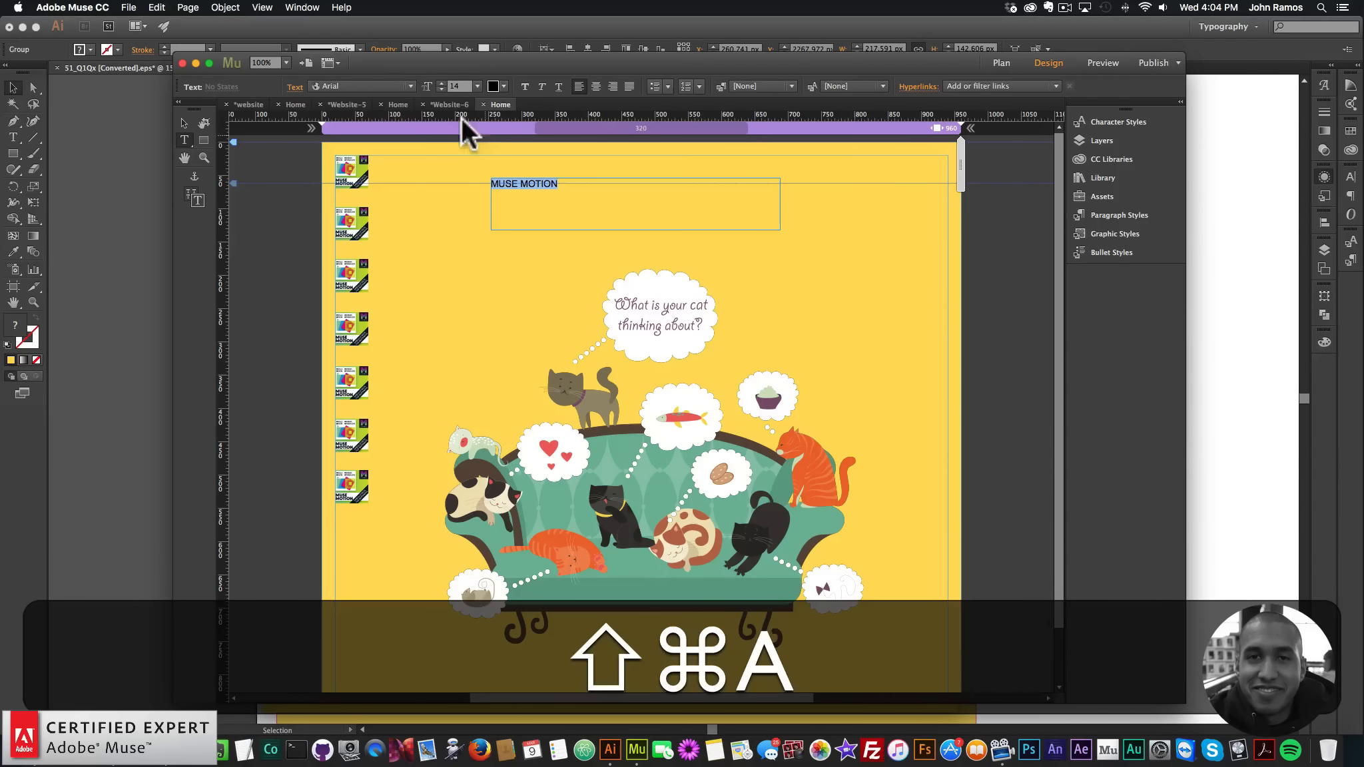
left_click(407, 88)
scroll(413, 169, "up", 10)
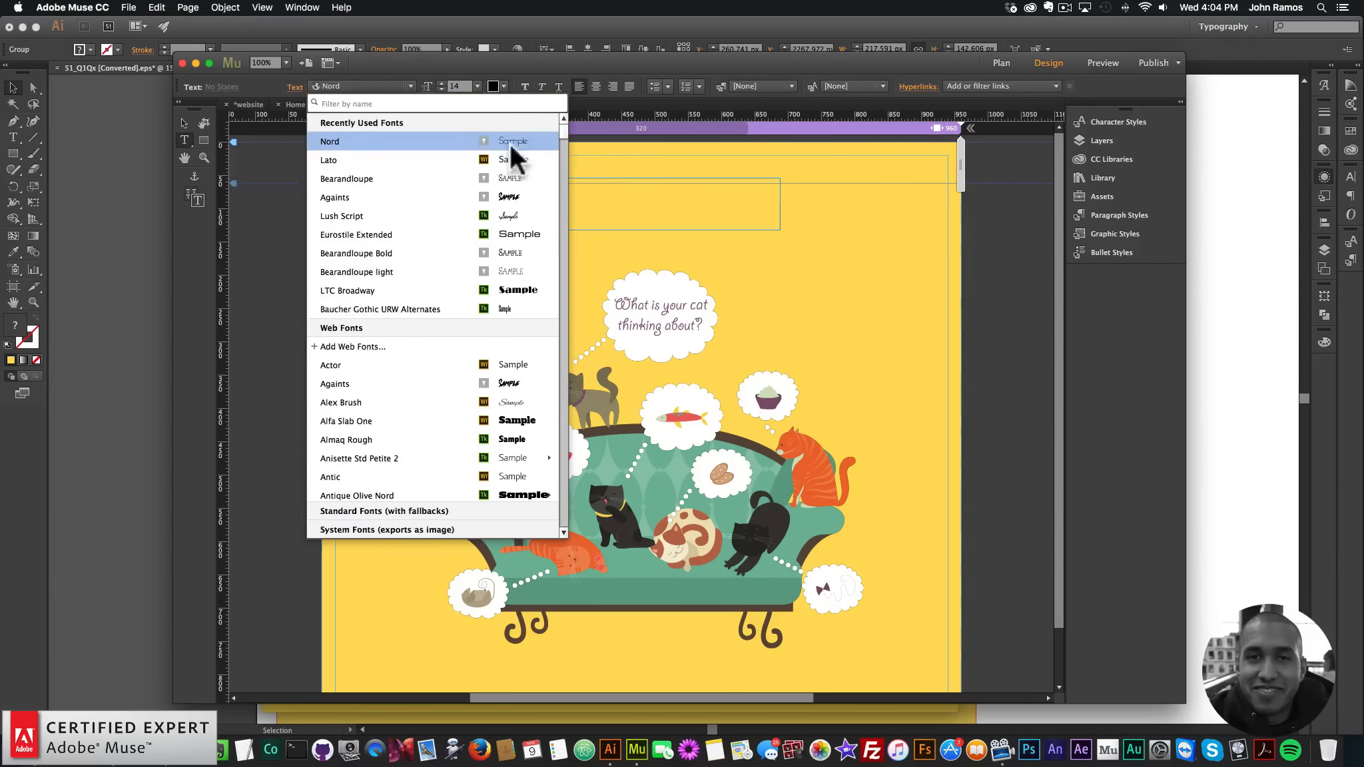
left_click(509, 143)
key("super+a")
left_click(476, 86)
left_click(471, 285)
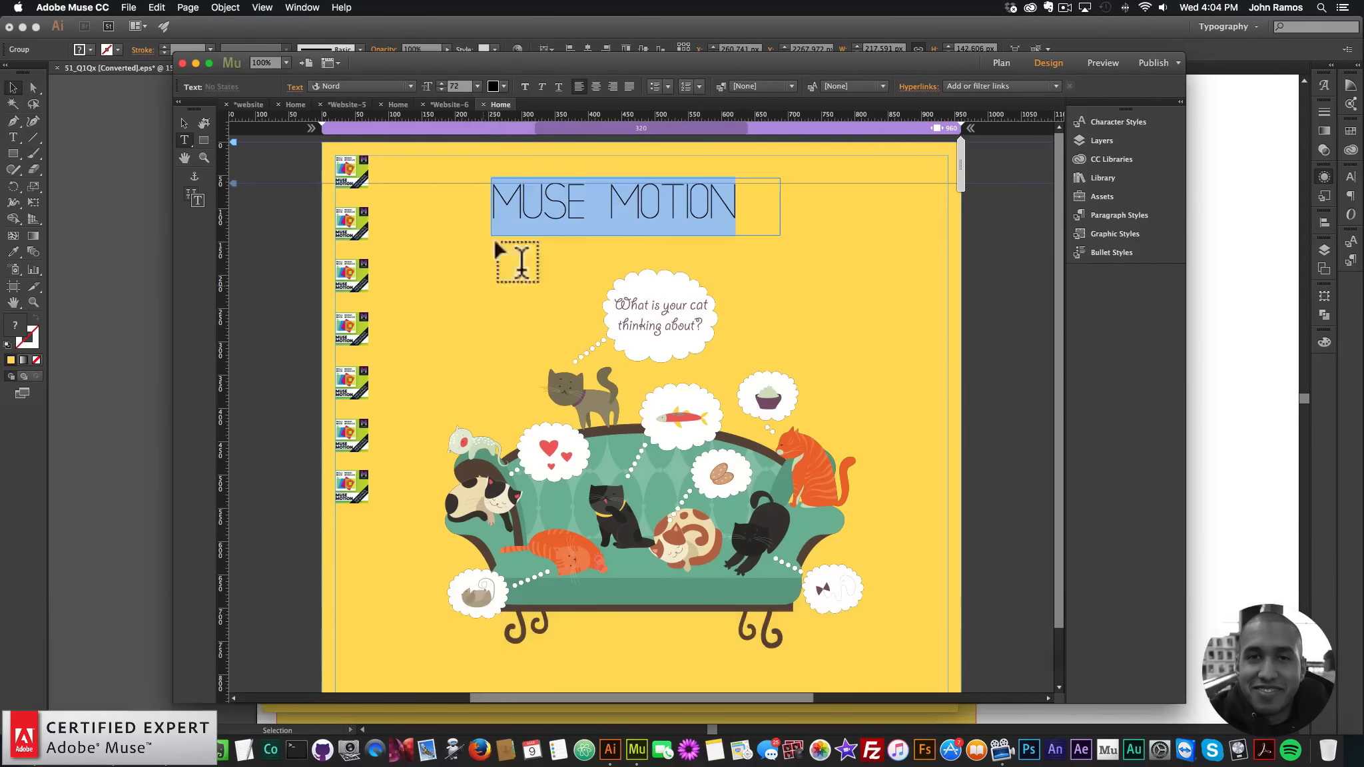
left_click(502, 87)
left_click(666, 100)
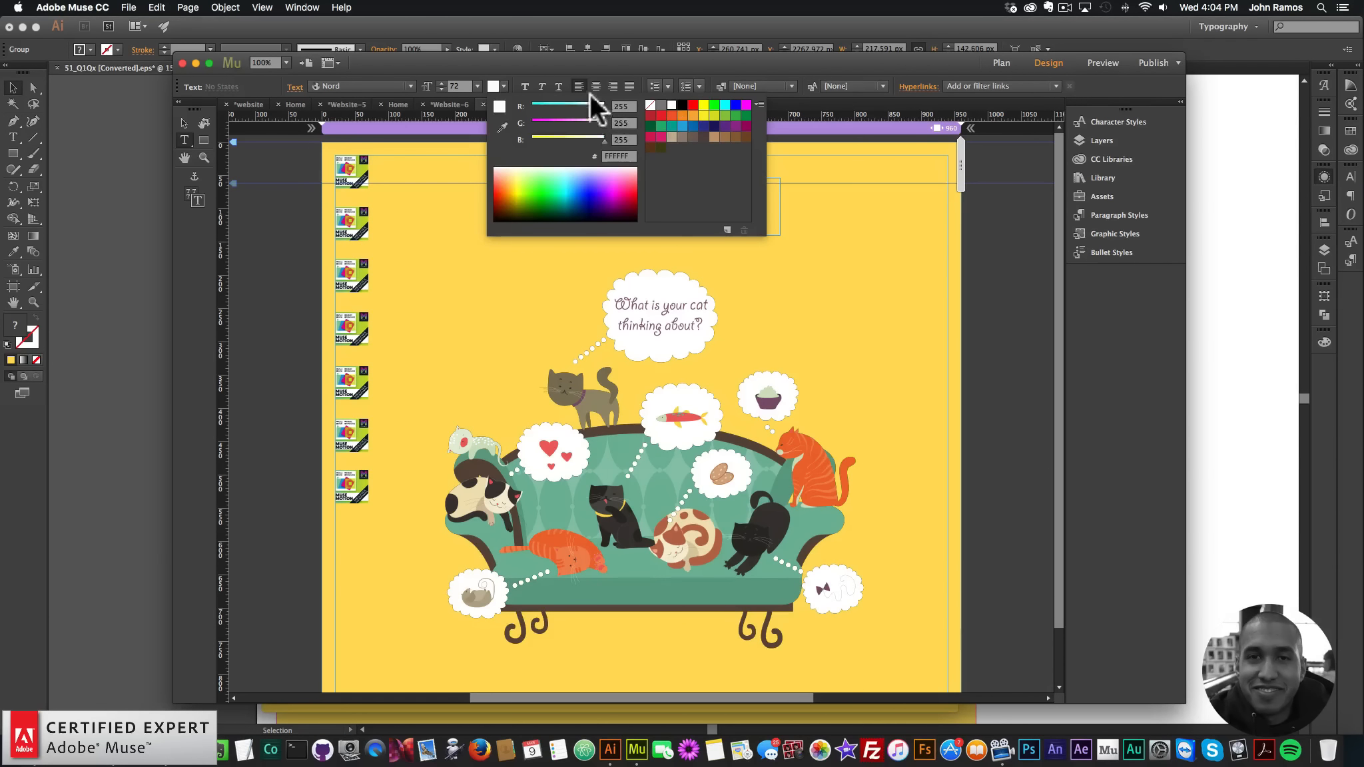
Step: Move the heading frame slightly upward and align it to the horizontal centre of the page
left_click(182, 120)
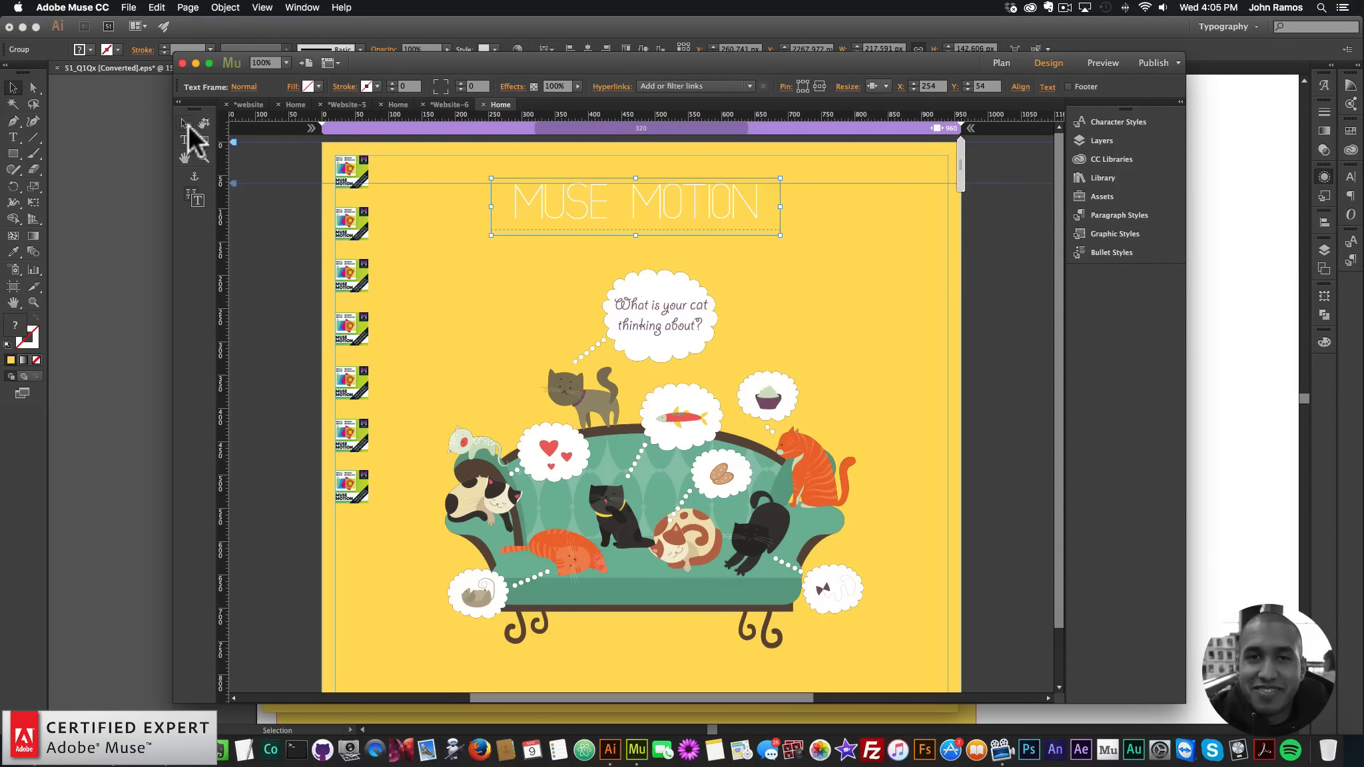
left_click_drag(652, 201, 666, 195)
left_click(1017, 88)
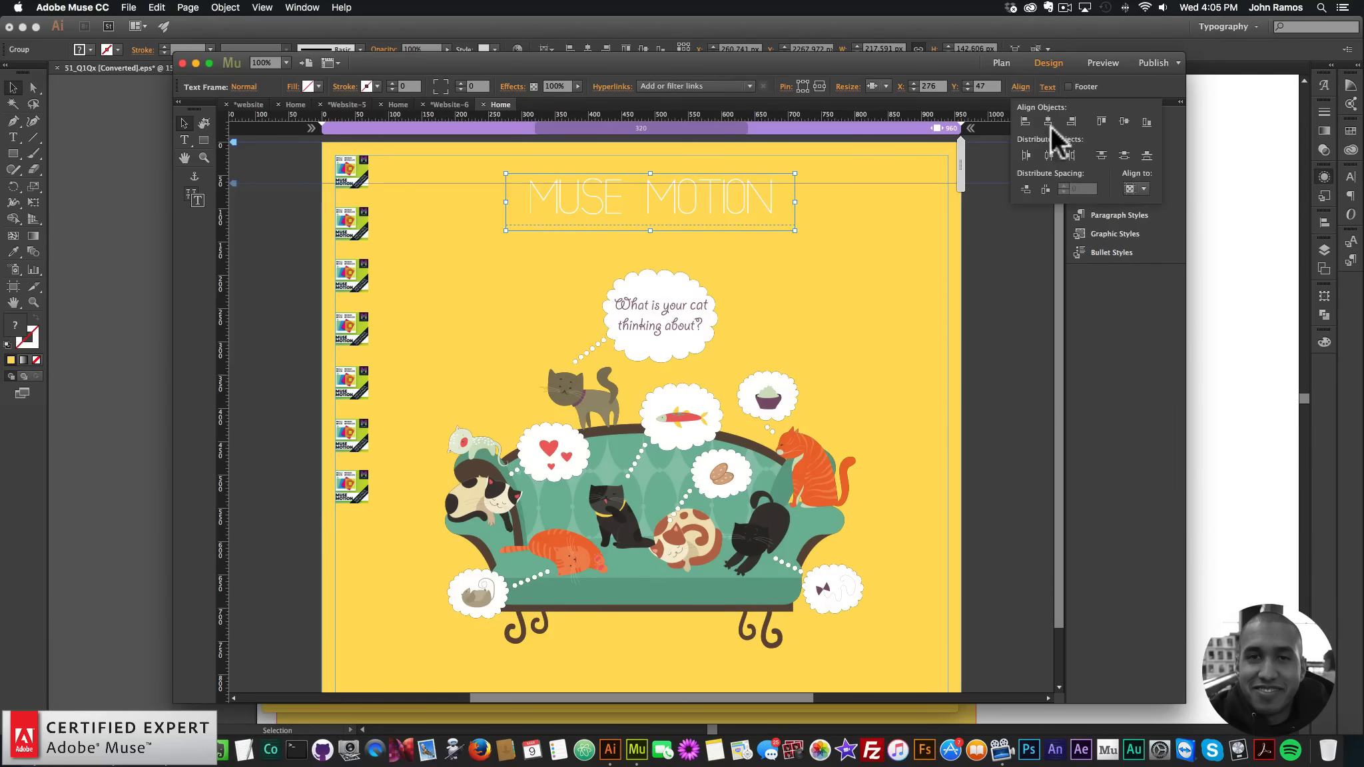
left_click(861, 307)
Step: Preview the page in the browser, widen the browser window, and reload to replay the animation
left_click(128, 8)
left_click(177, 215)
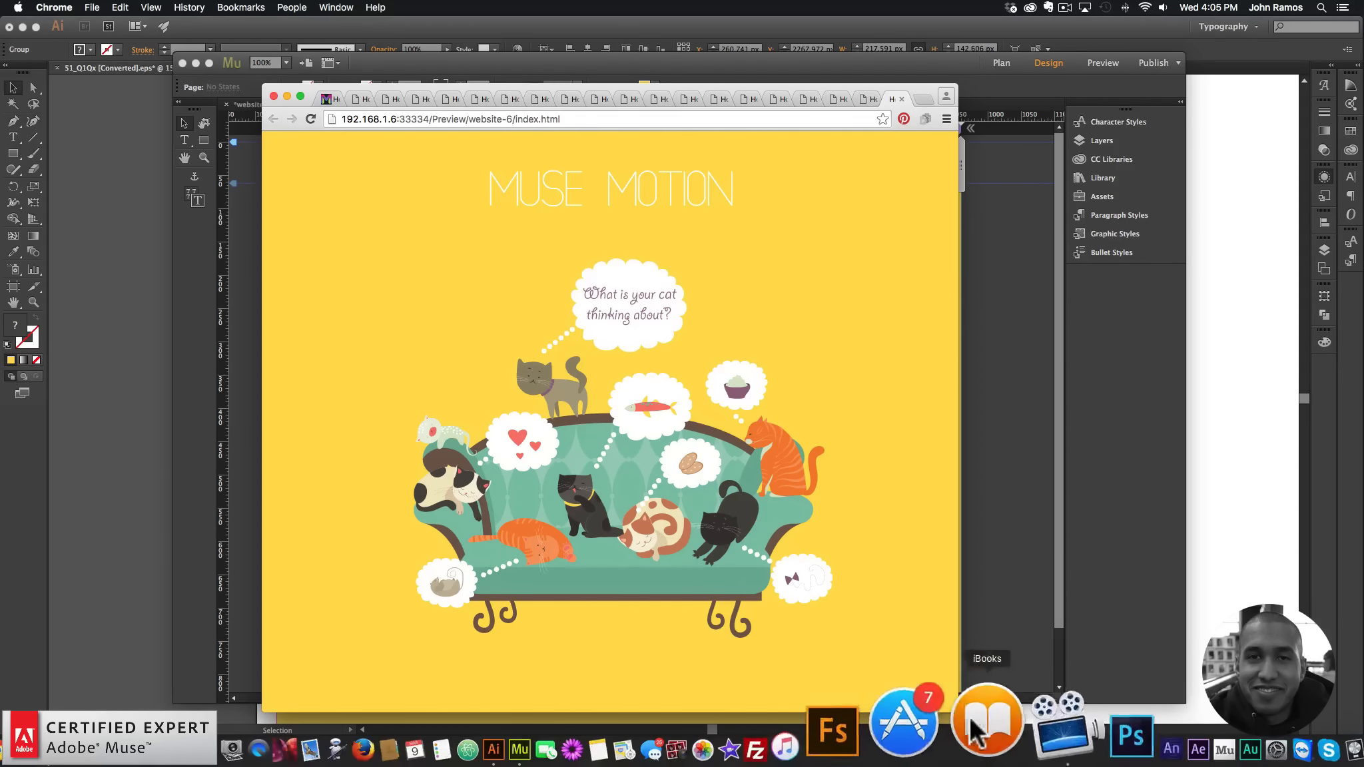
left_click_drag(953, 711, 1207, 652)
left_click(309, 118)
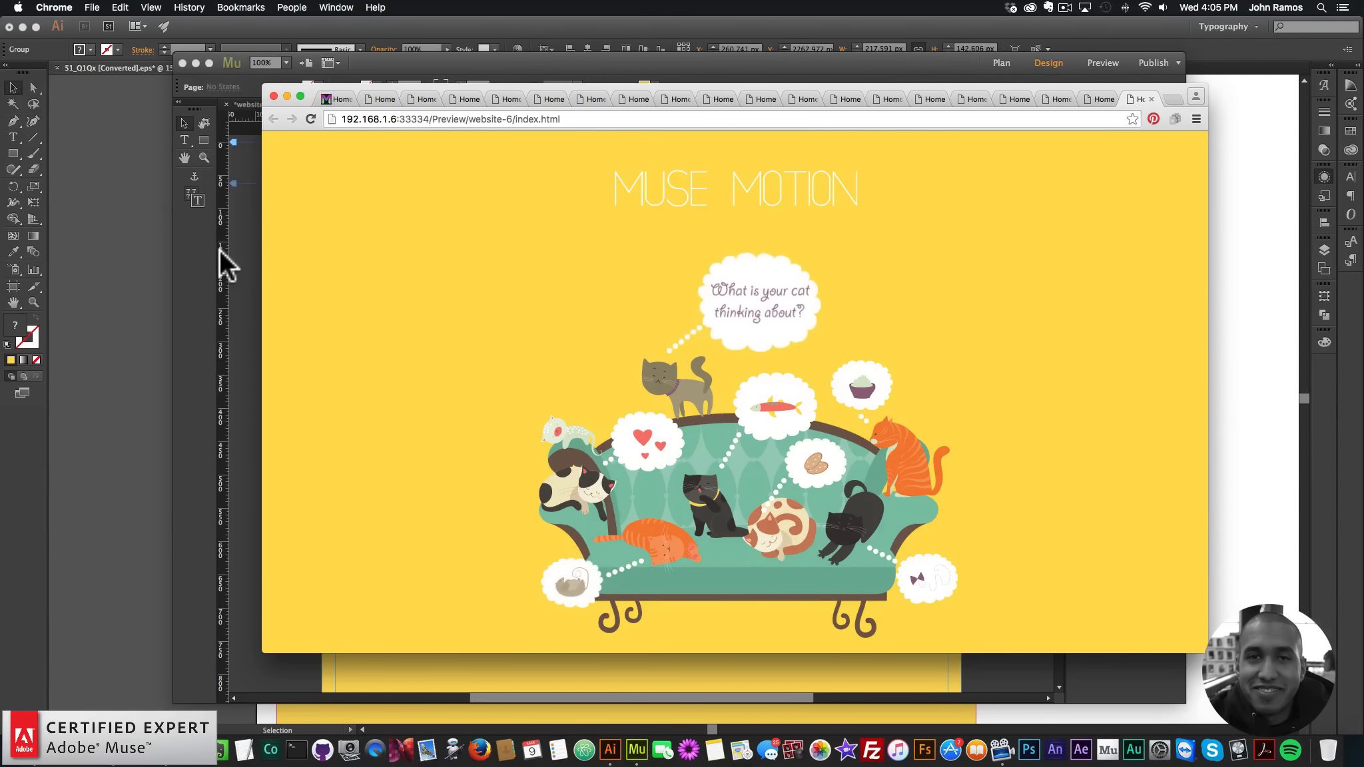
Step: Return to Muse, create a new fluid-width site with a max page width of 960, and open its Home page
left_click(435, 64)
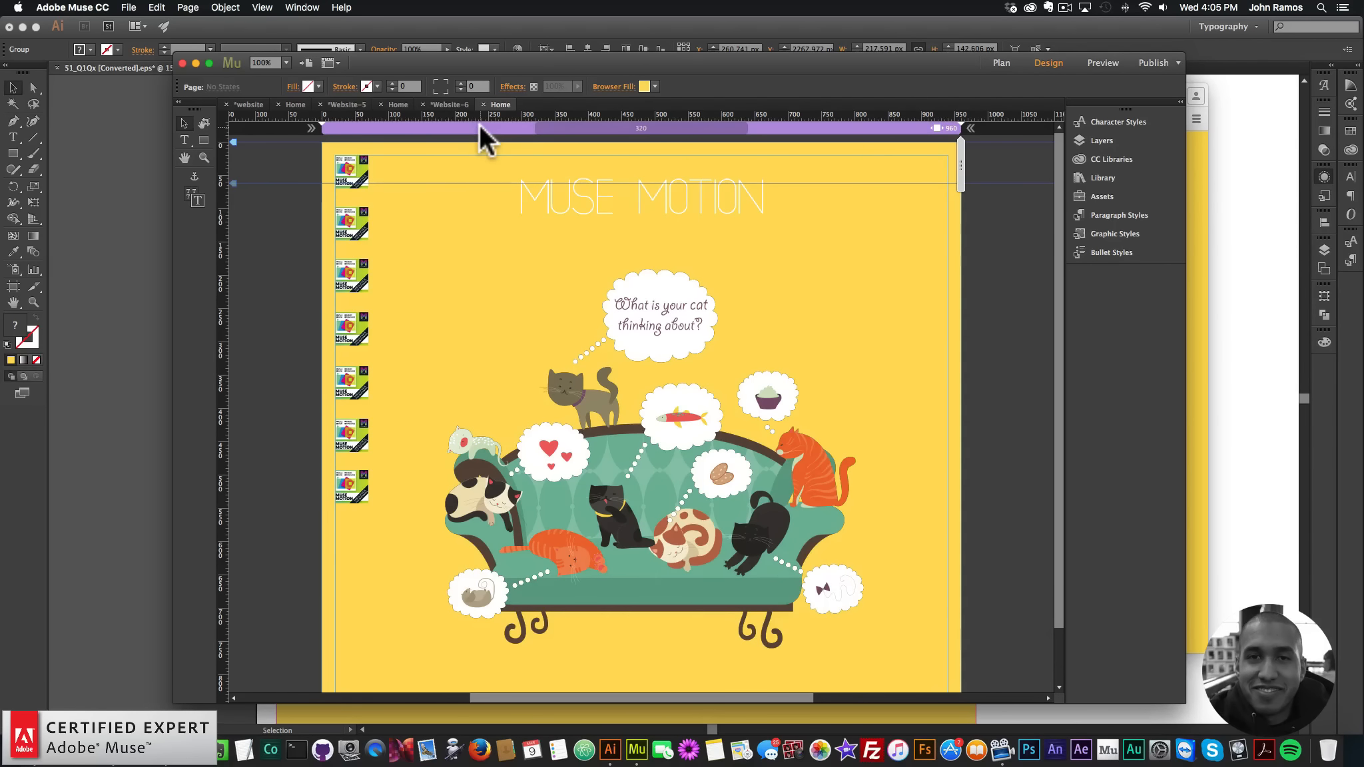
left_click(128, 7)
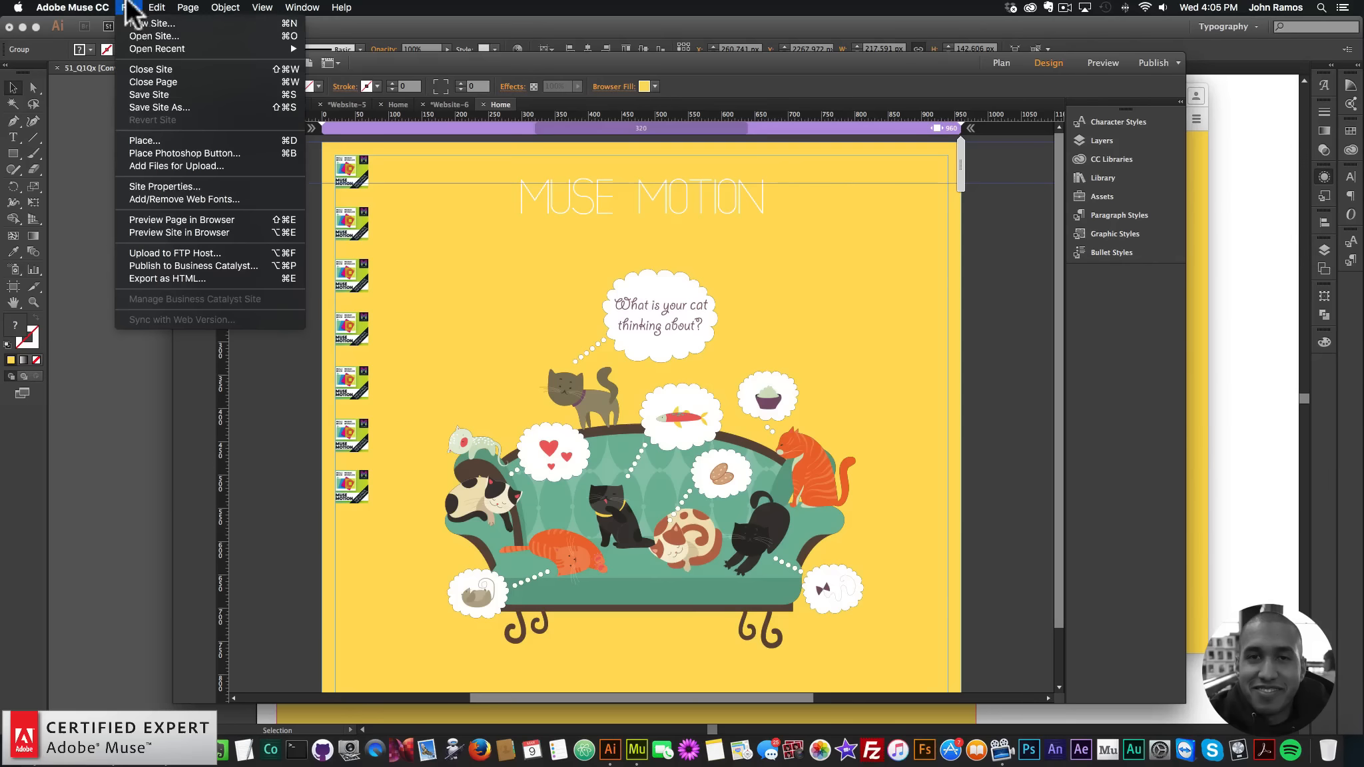
left_click(133, 25)
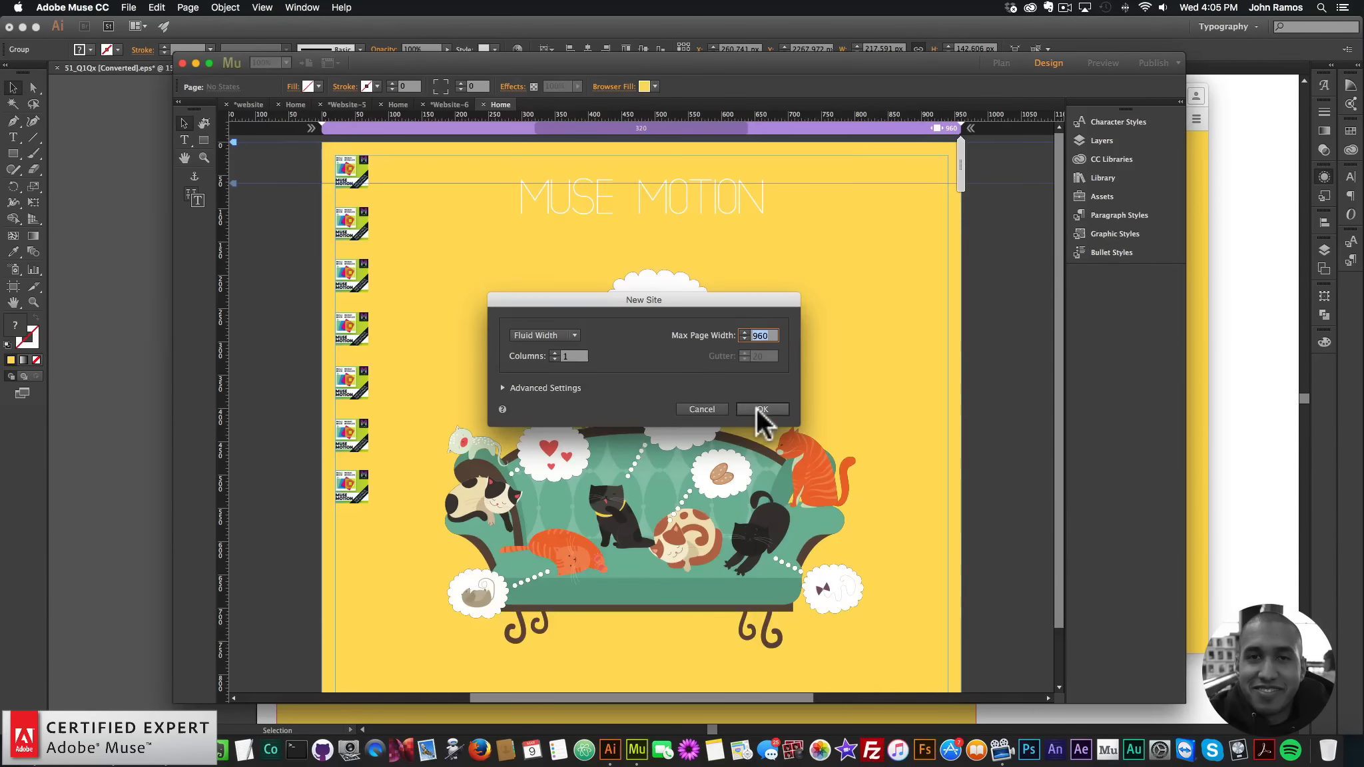
left_click(758, 409)
double_click(280, 175)
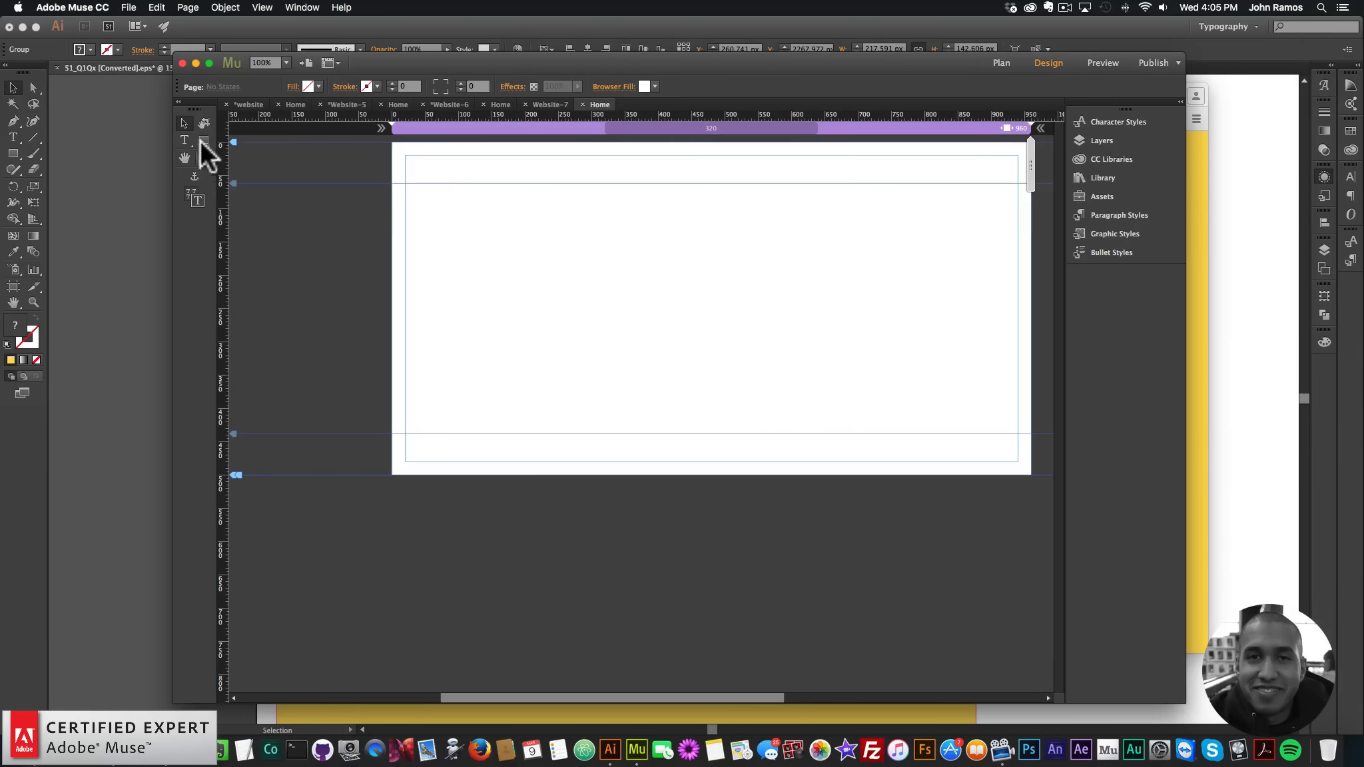
Step: Draw a square near the middle of the page at about X 355, Y 130
left_click_drag(628, 228, 783, 384)
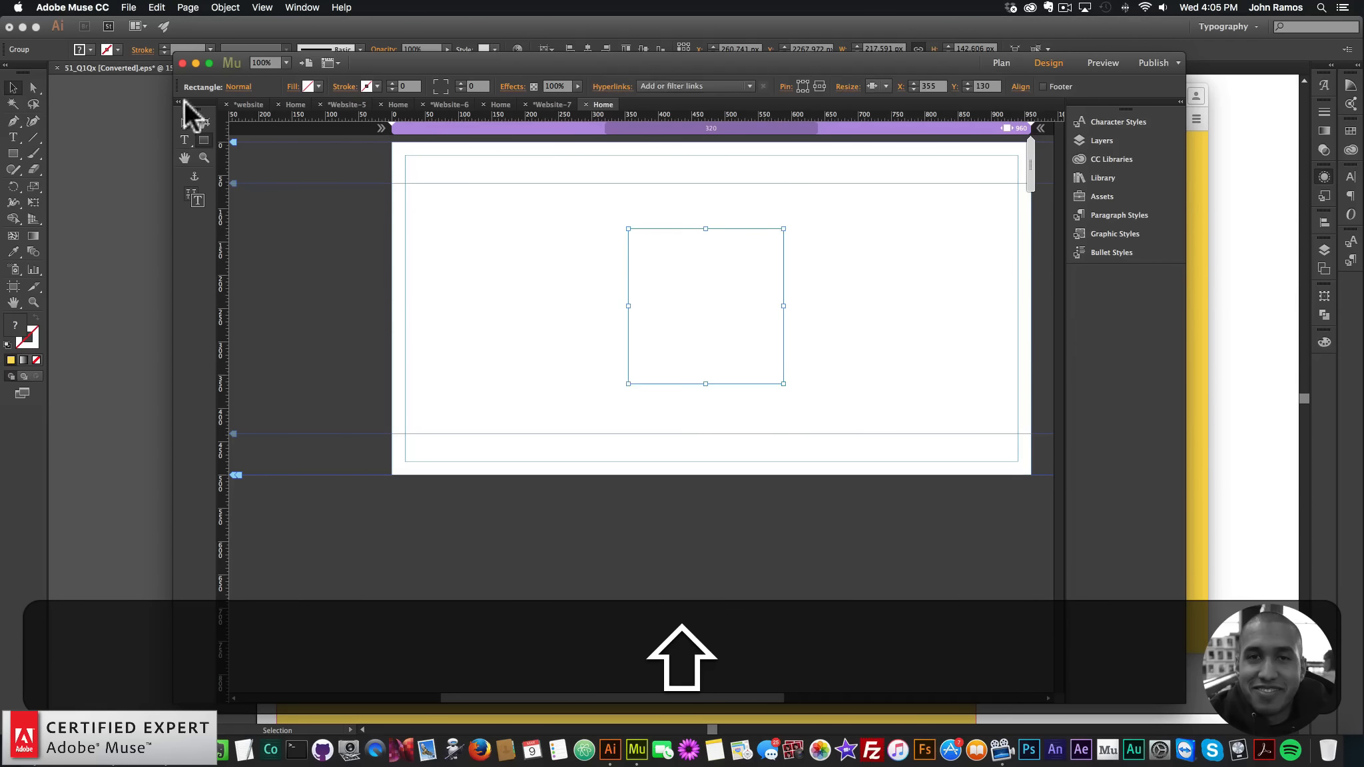
left_click(183, 122)
Step: Create a new graphic style from the unfilled square
left_click(1123, 234)
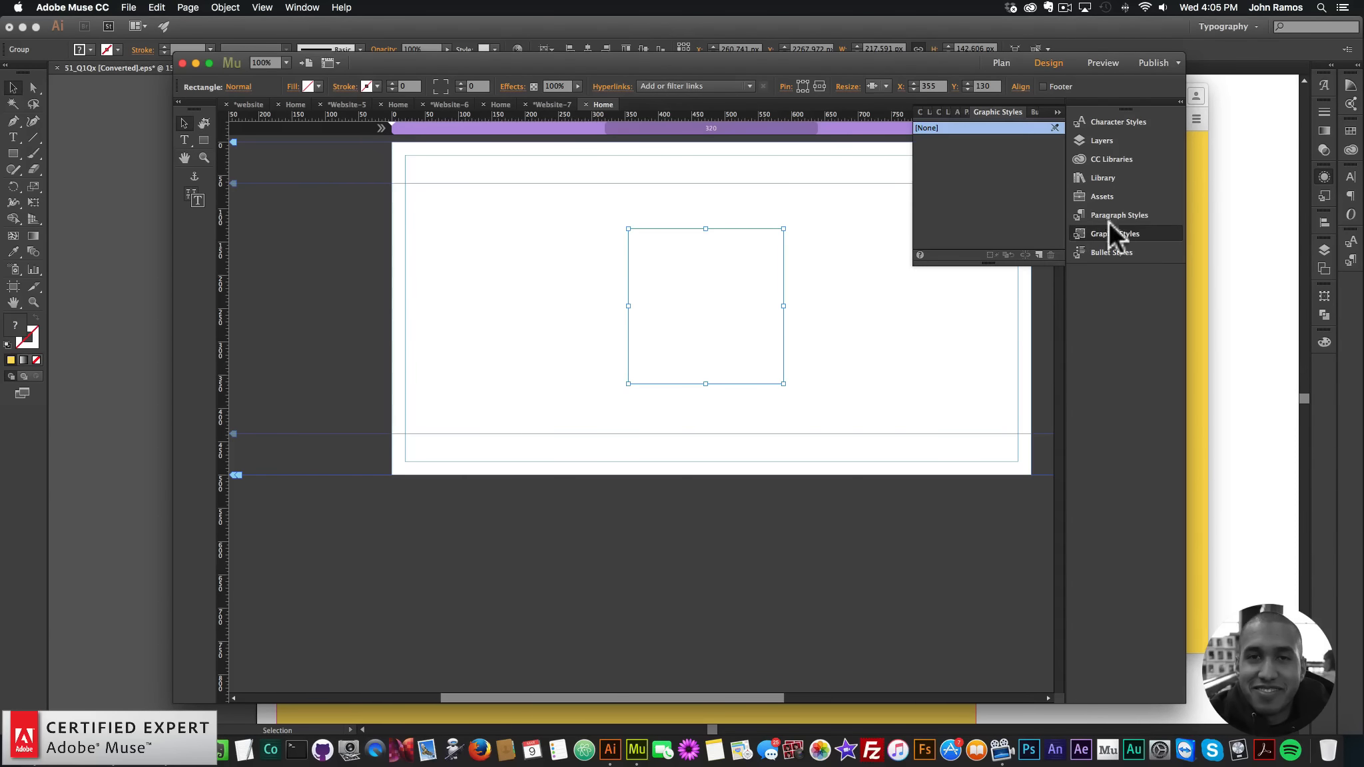
left_click(1039, 254)
left_click(989, 296)
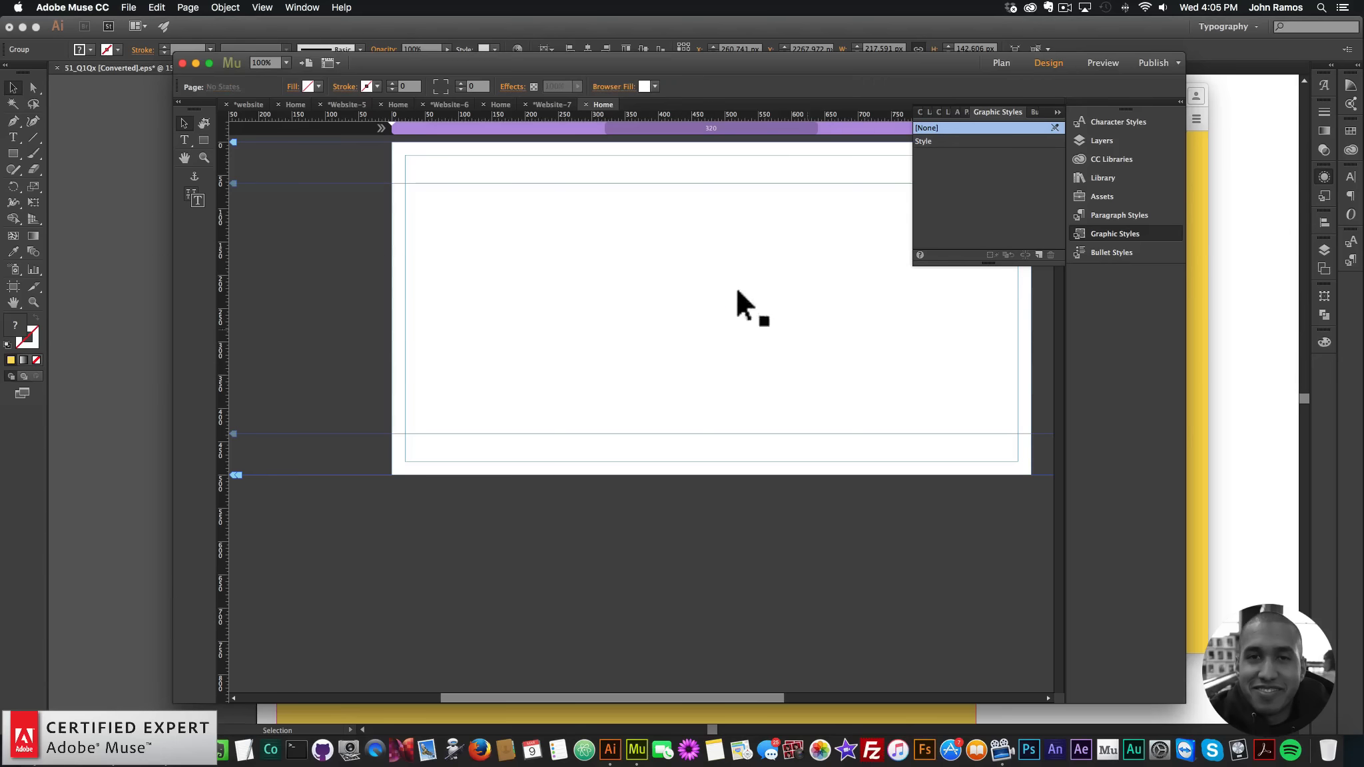
Step: Fill the square with the dark navy colour from the My Library swatches
left_click(737, 295)
left_click(1104, 158)
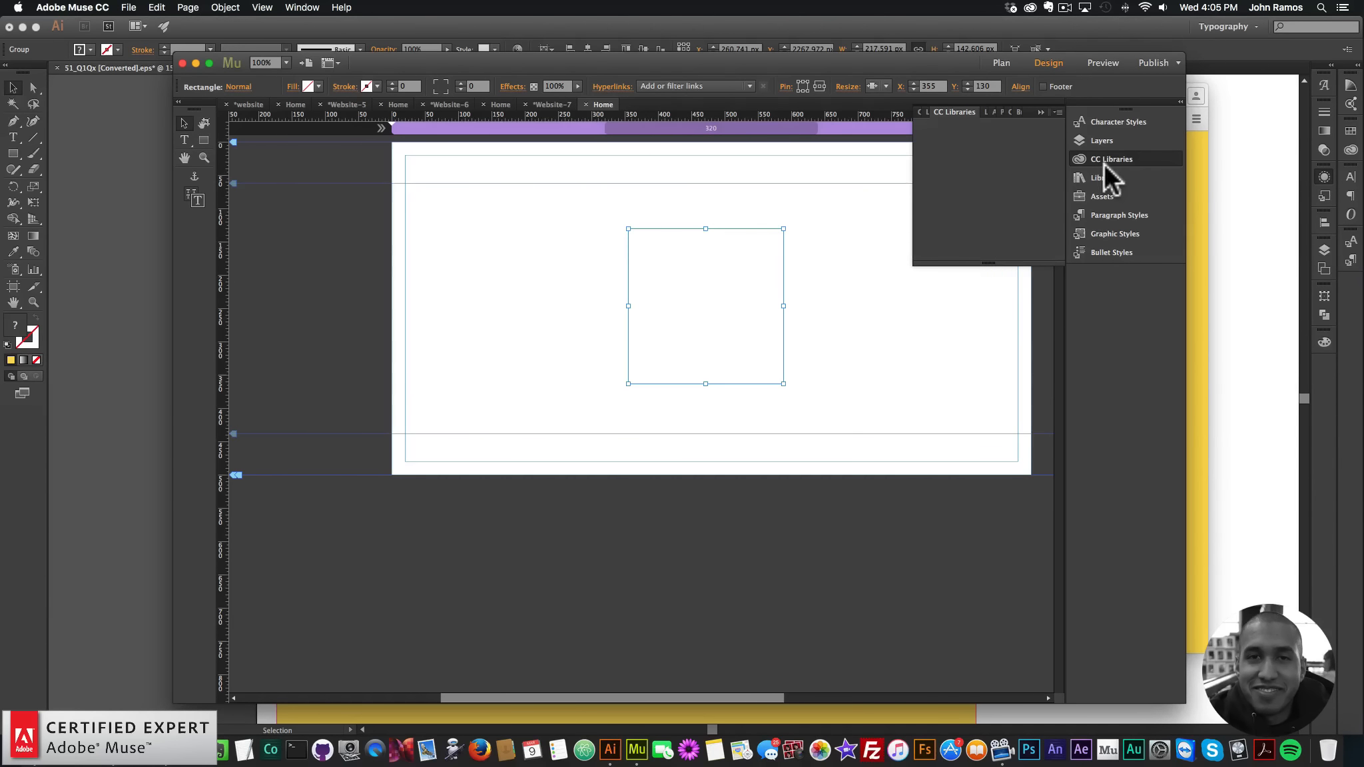
left_click_drag(993, 270, 992, 283)
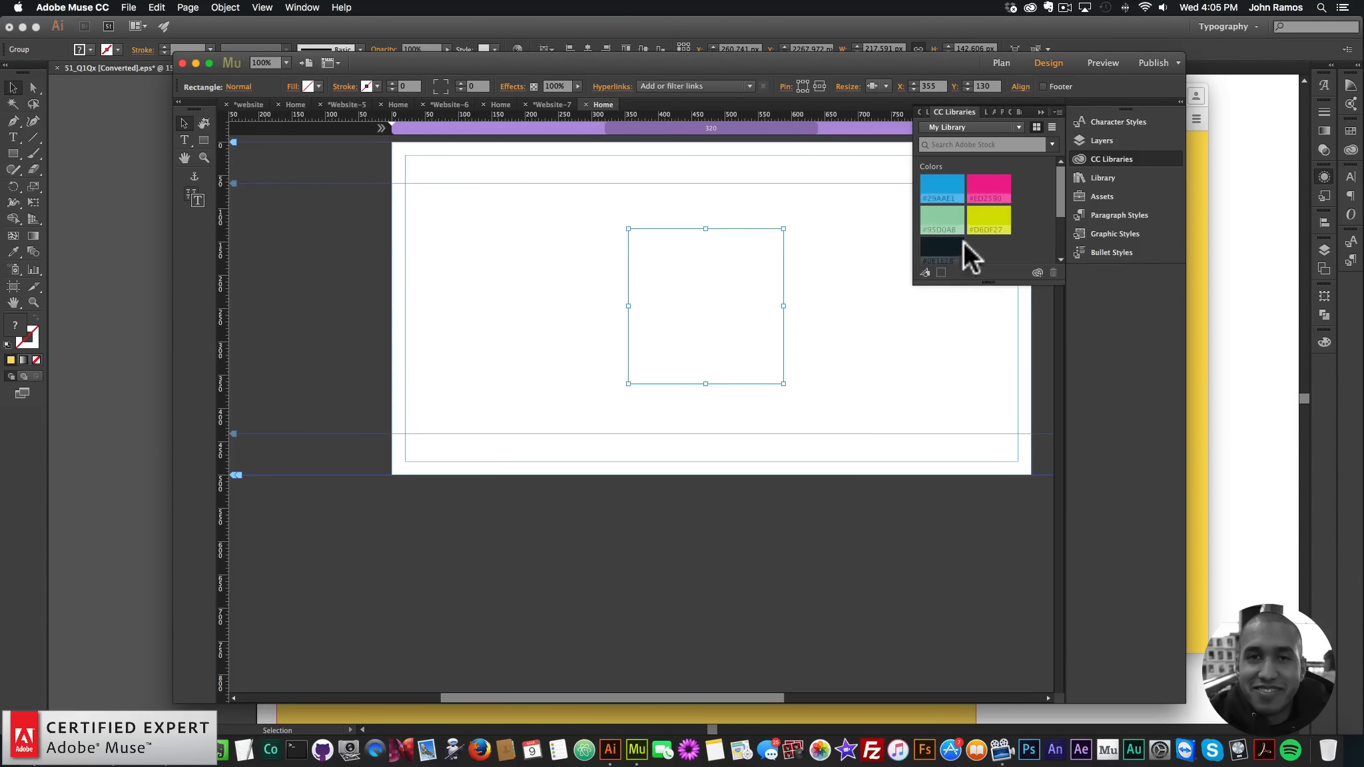
left_click(943, 248)
Step: Apply the new graphic style to the filled square, then open and close the style's options
left_click(1108, 236)
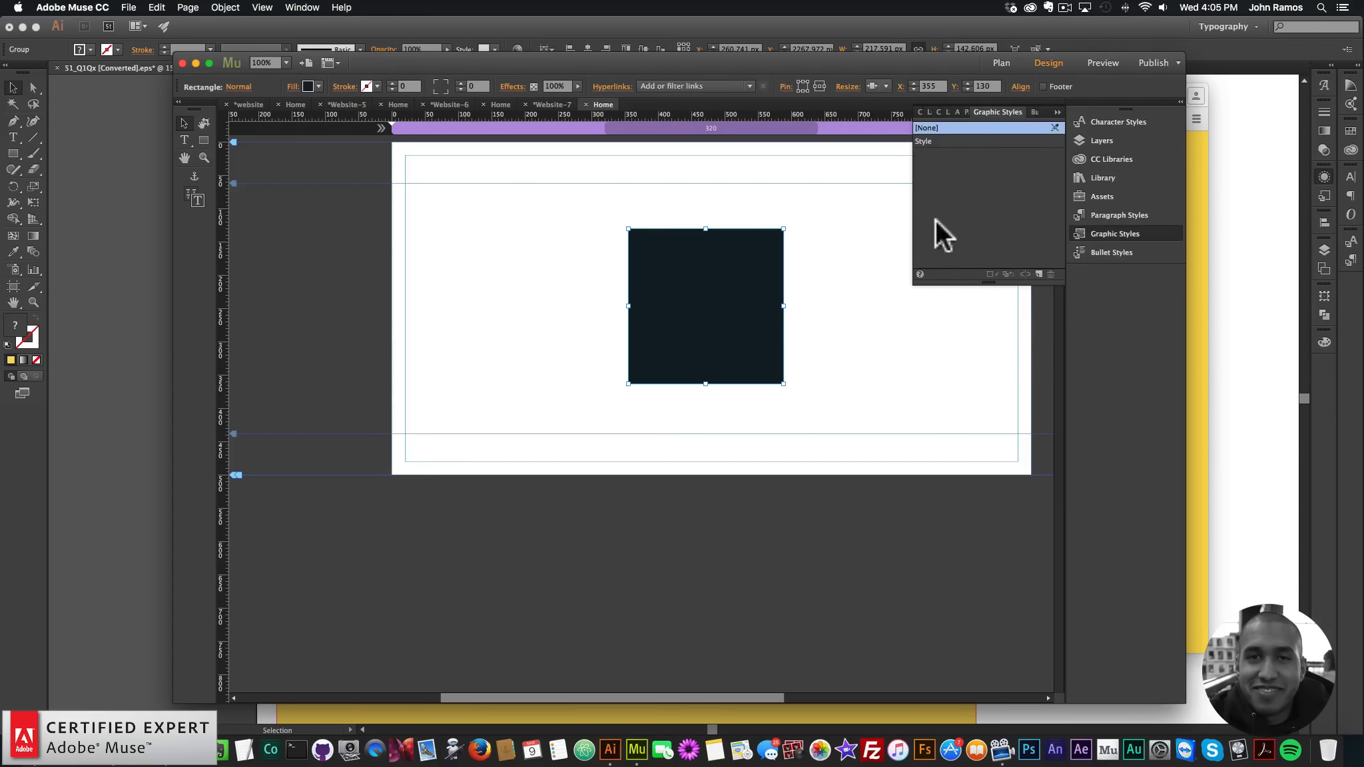
left_click(921, 141)
double_click(922, 141)
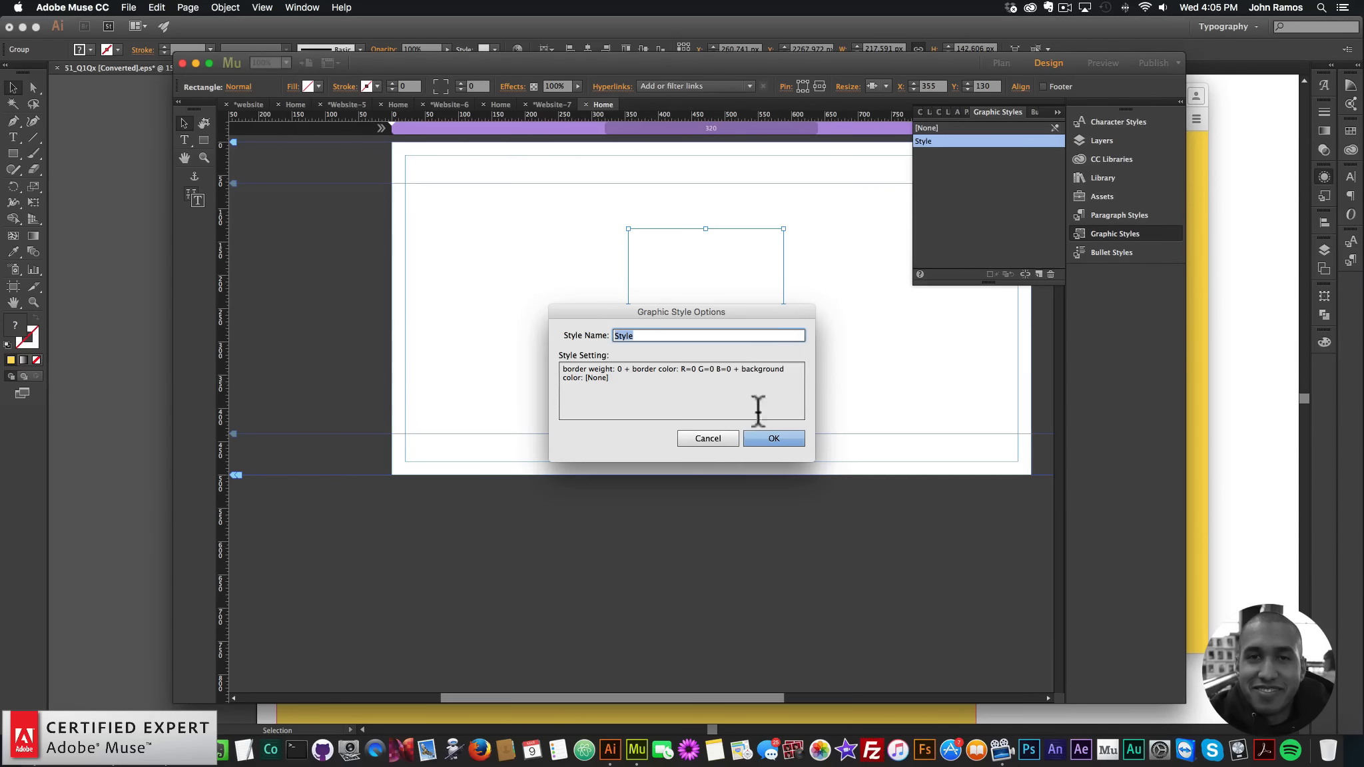
left_click(806, 339)
key("Return")
left_click(760, 300)
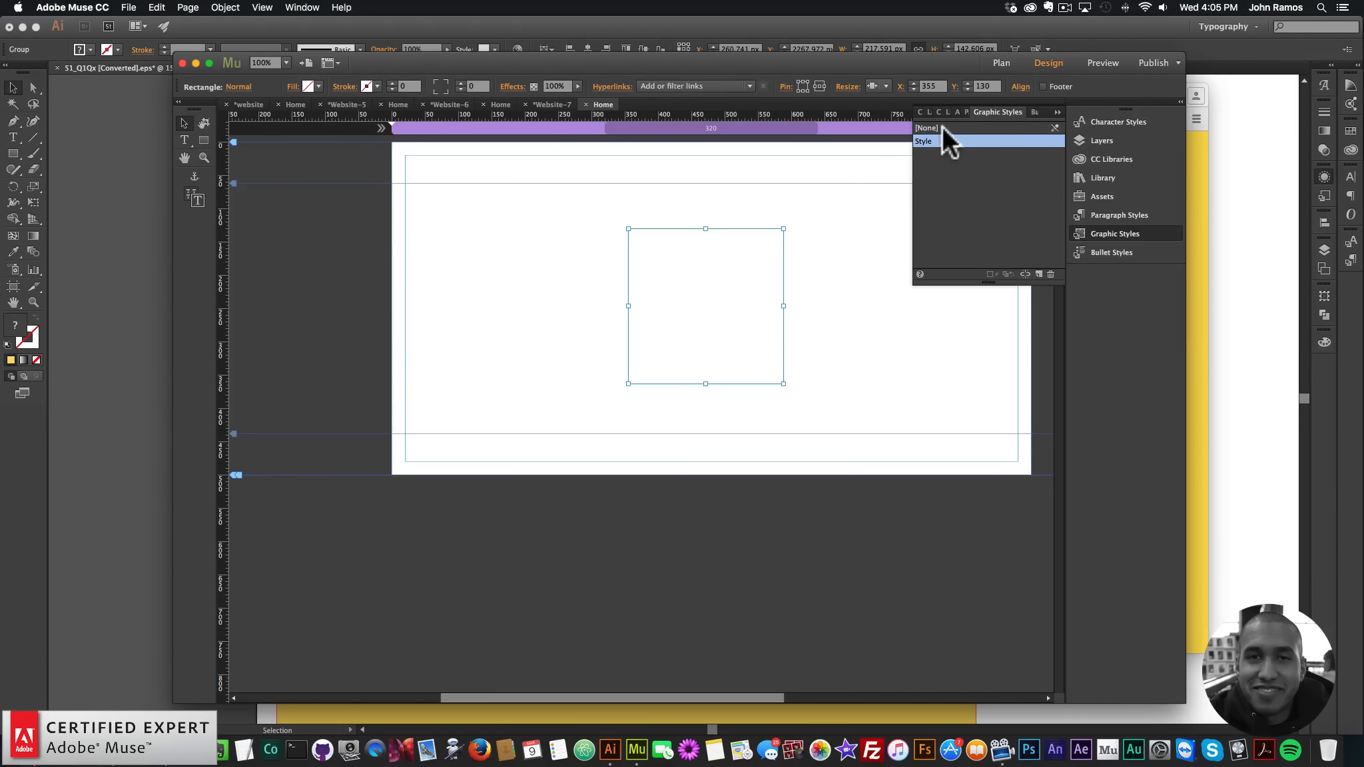
Step: Delete the graphic style, replacing it with [None]
left_click(1050, 274)
left_click(623, 336)
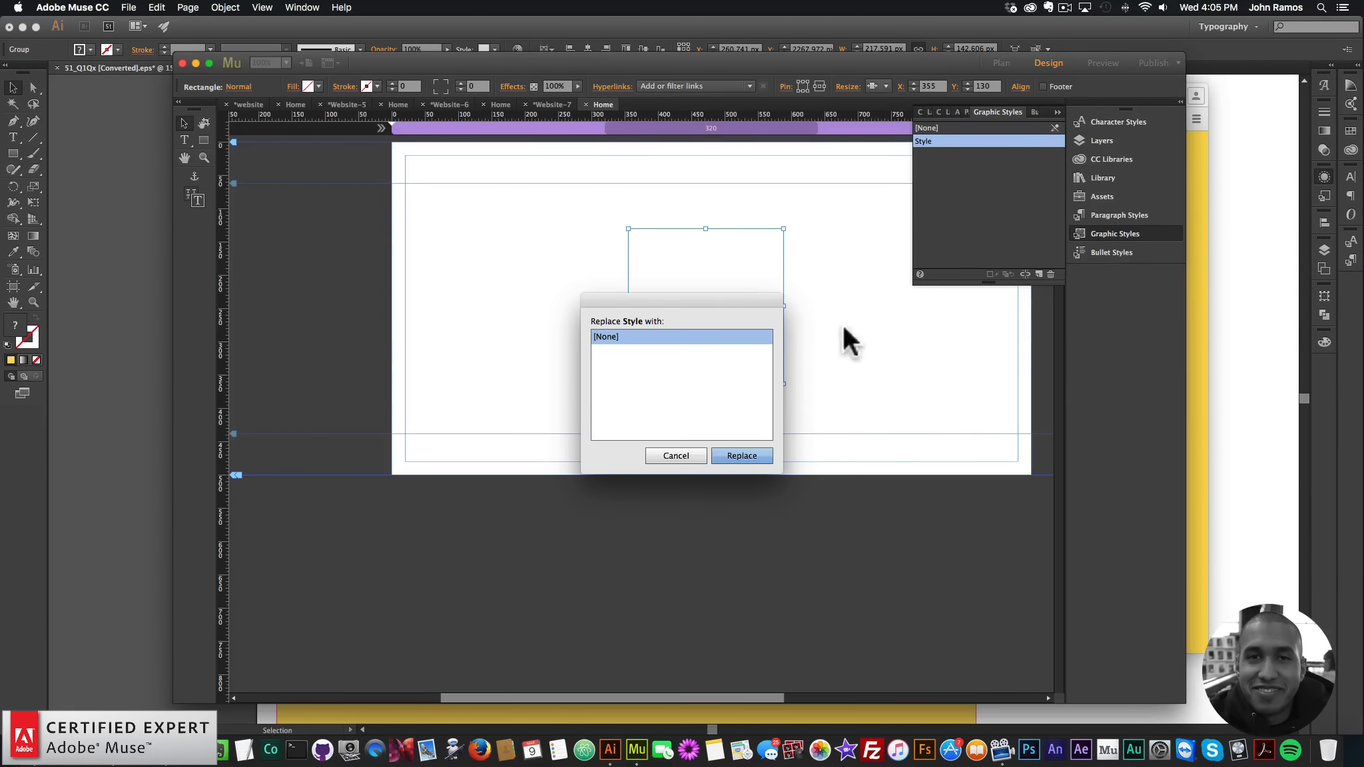
left_click(740, 455)
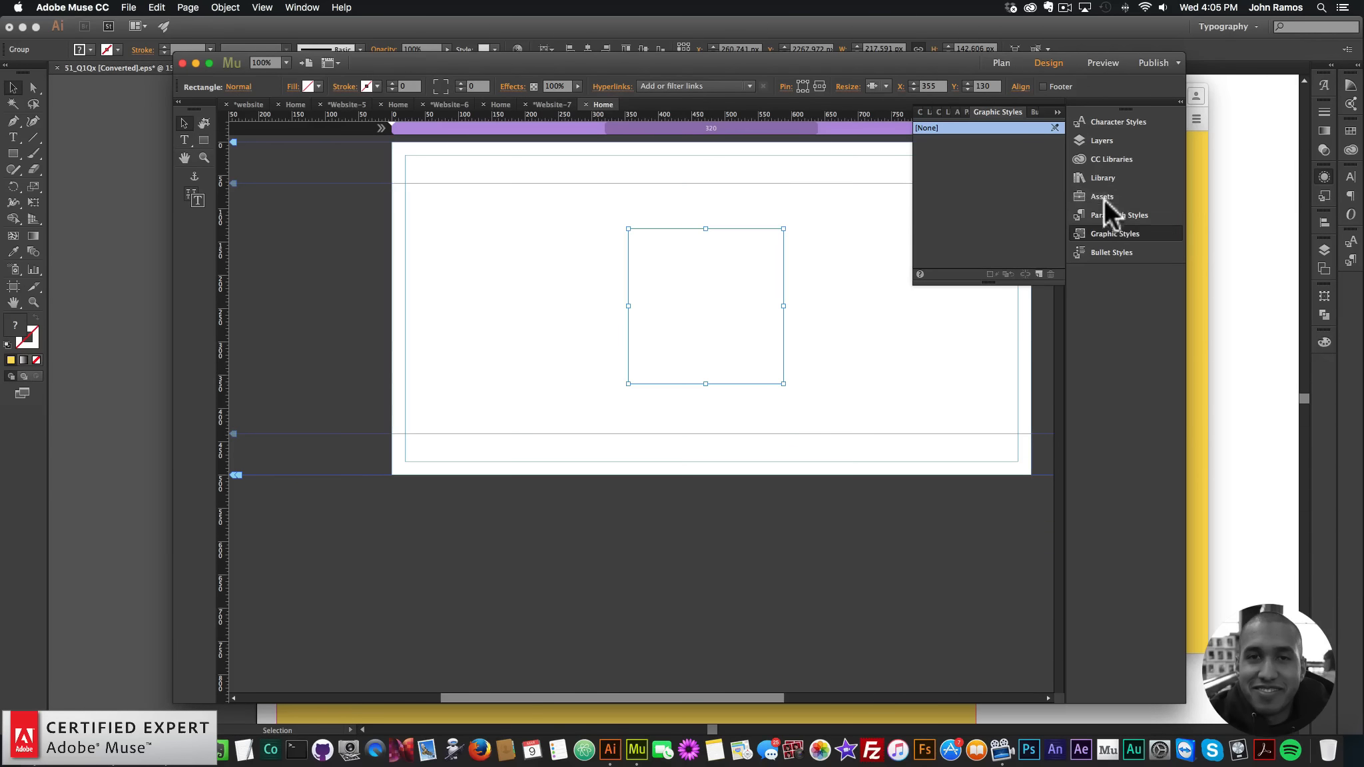
Step: Give the square the dark navy fill again using the My Library colour
left_click(1101, 157)
left_click(1102, 157)
left_click(1092, 162)
left_click_drag(942, 251, 735, 278)
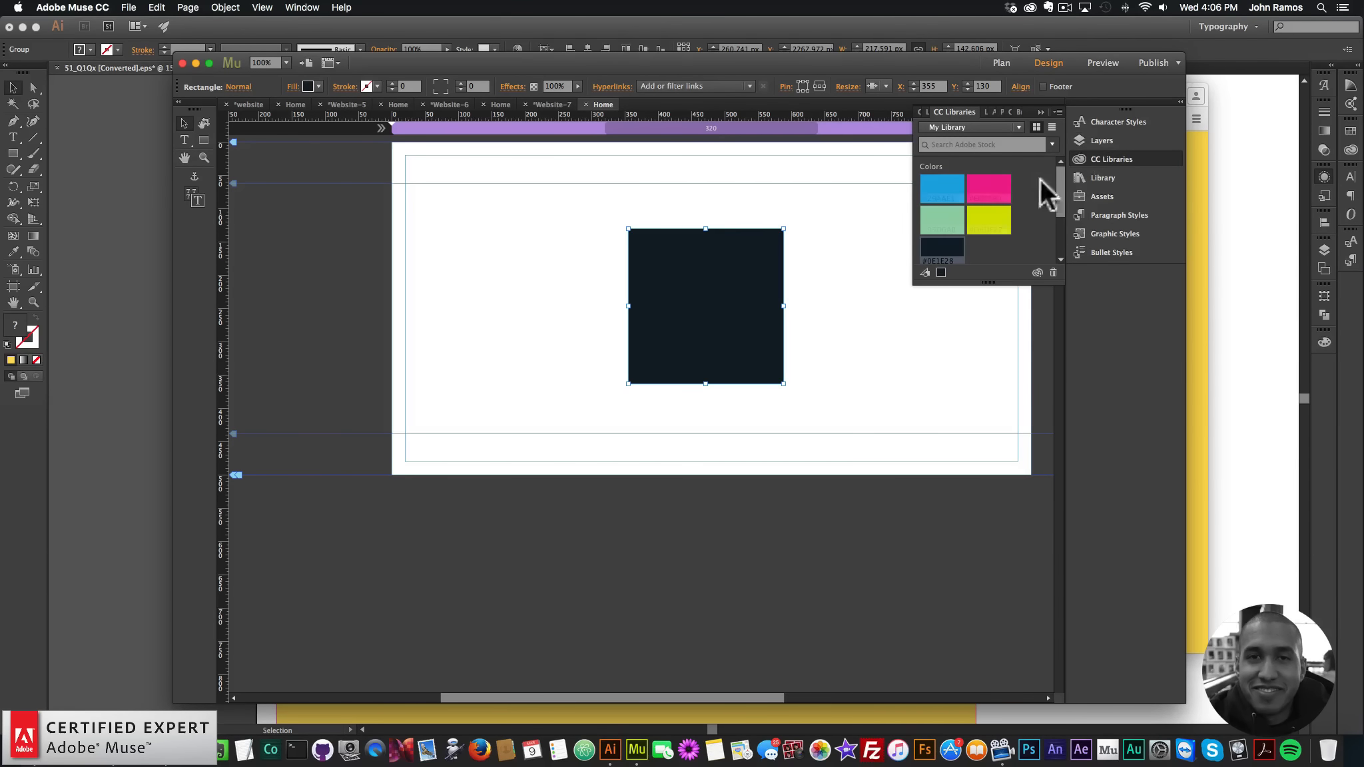
Step: Create a graphic style from the navy square and name it motion1
left_click(1109, 233)
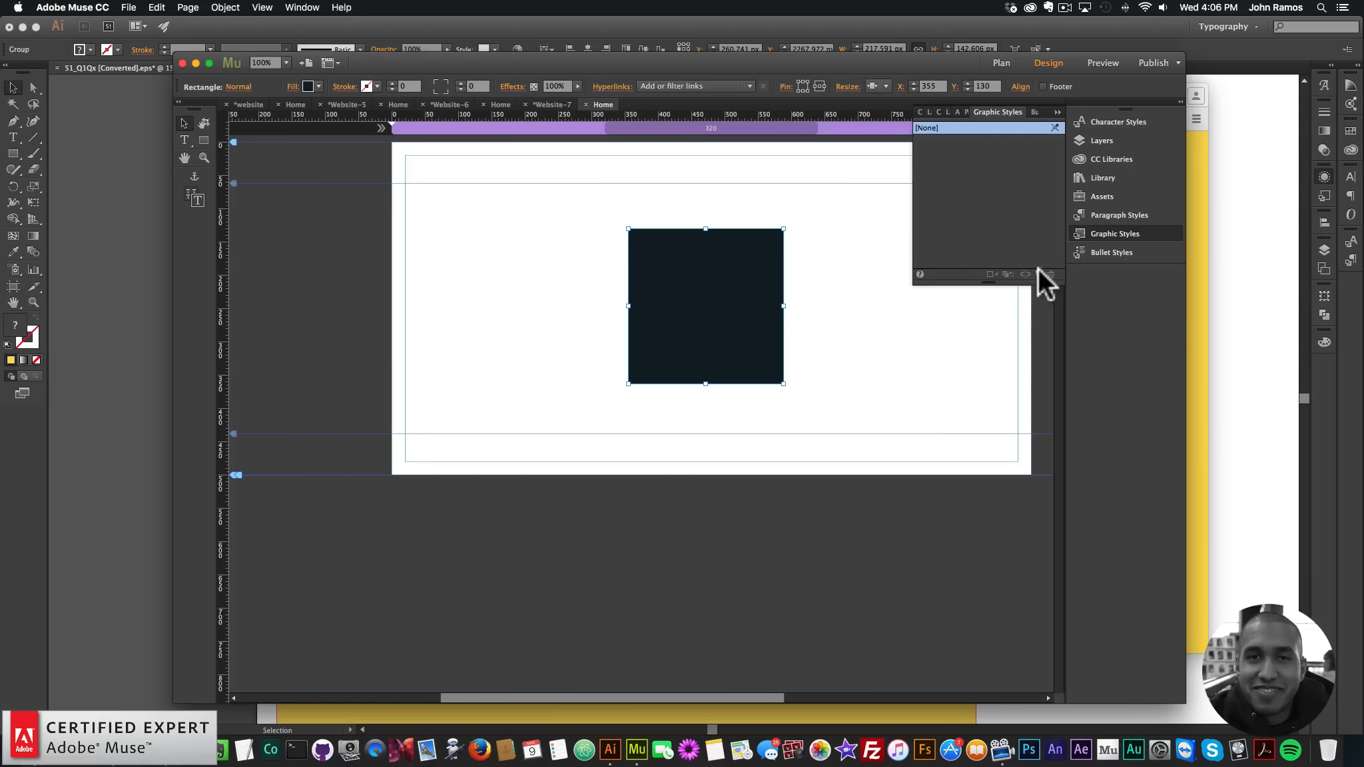
double_click(928, 142)
type("motion1")
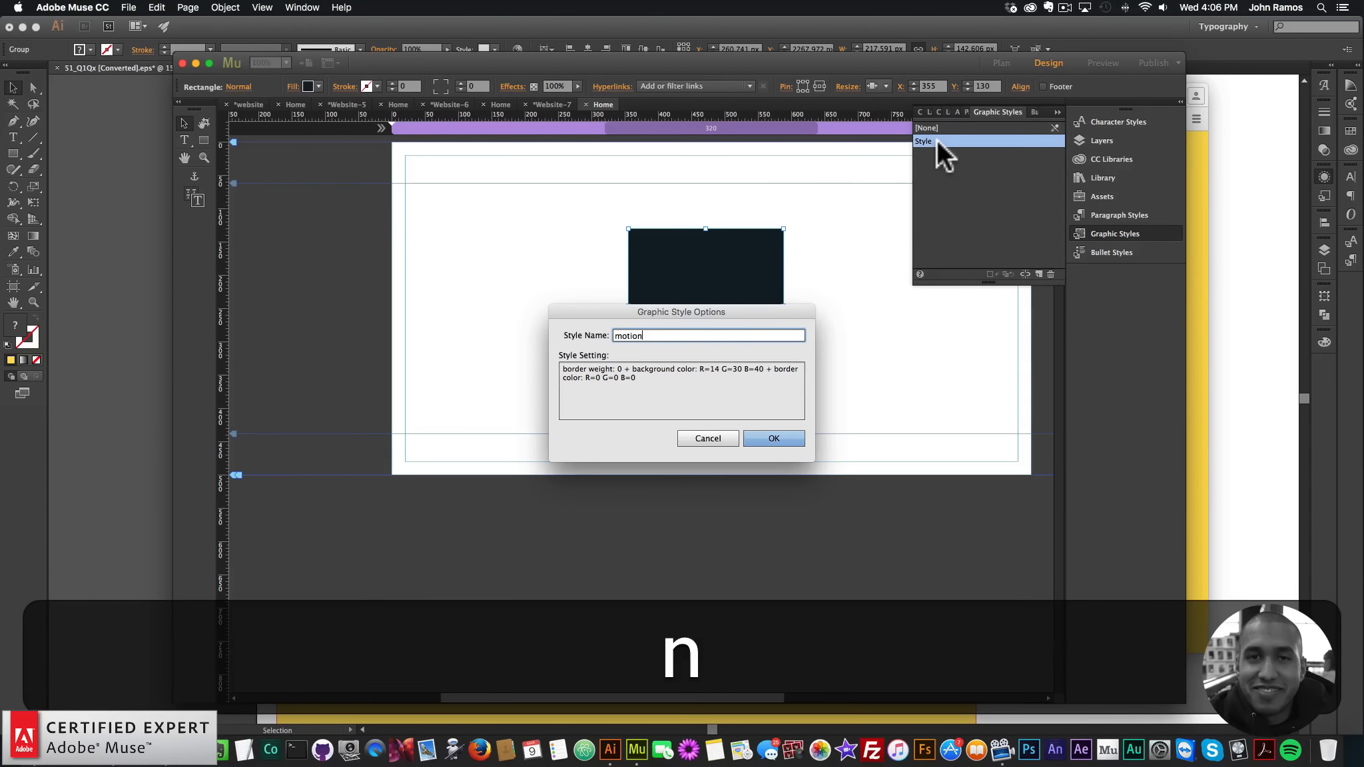
key("Return")
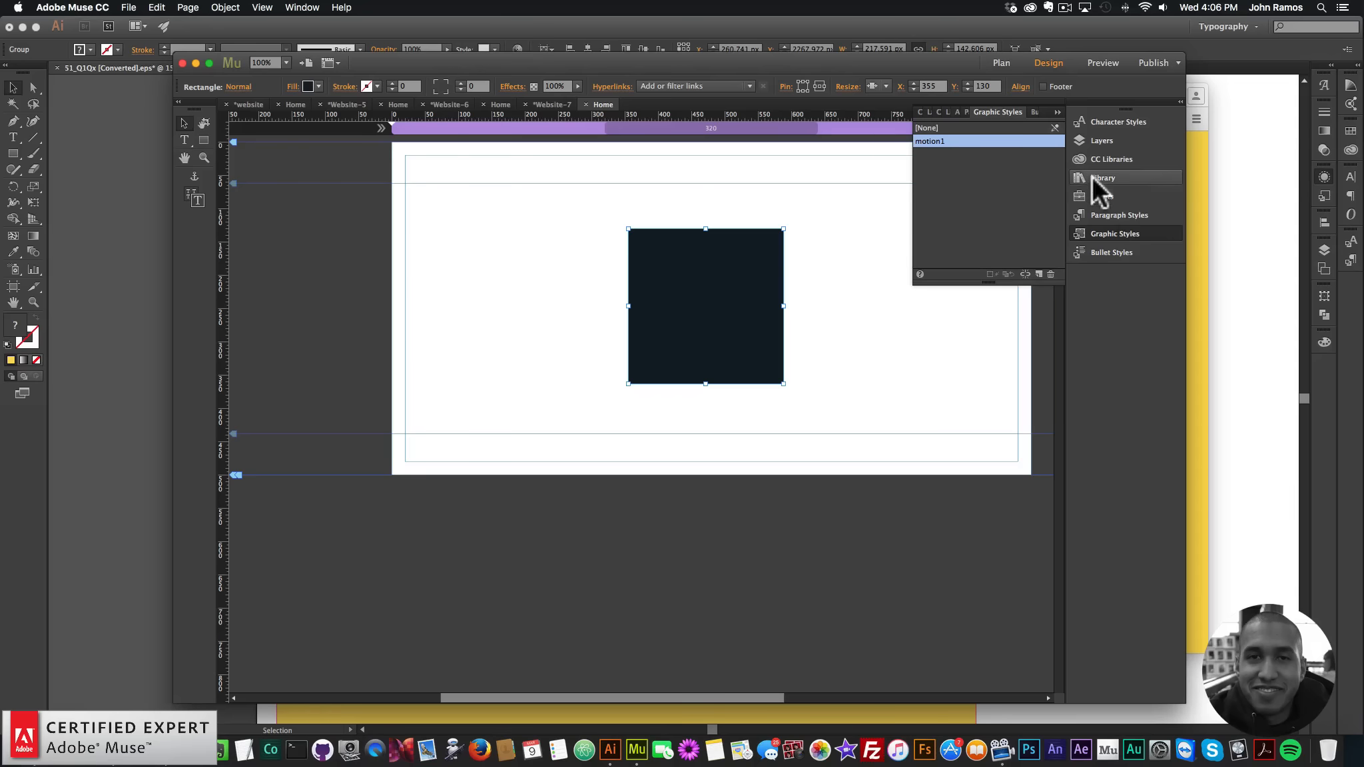
Step: Find "muse motion" in the widget library and place the Muse Motion – Initial widget in the page's upper-left corner at X 20, Y 20
left_click(1158, 179)
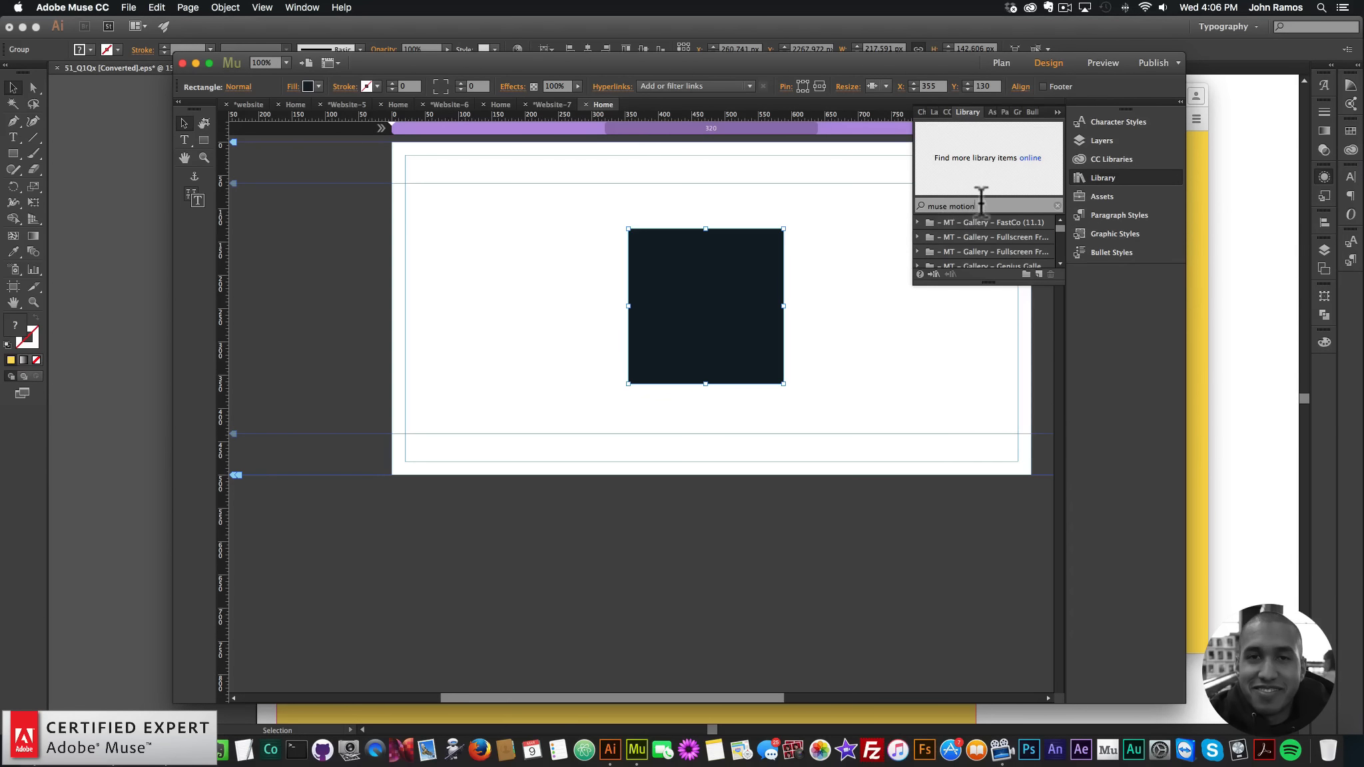
type("muse motion")
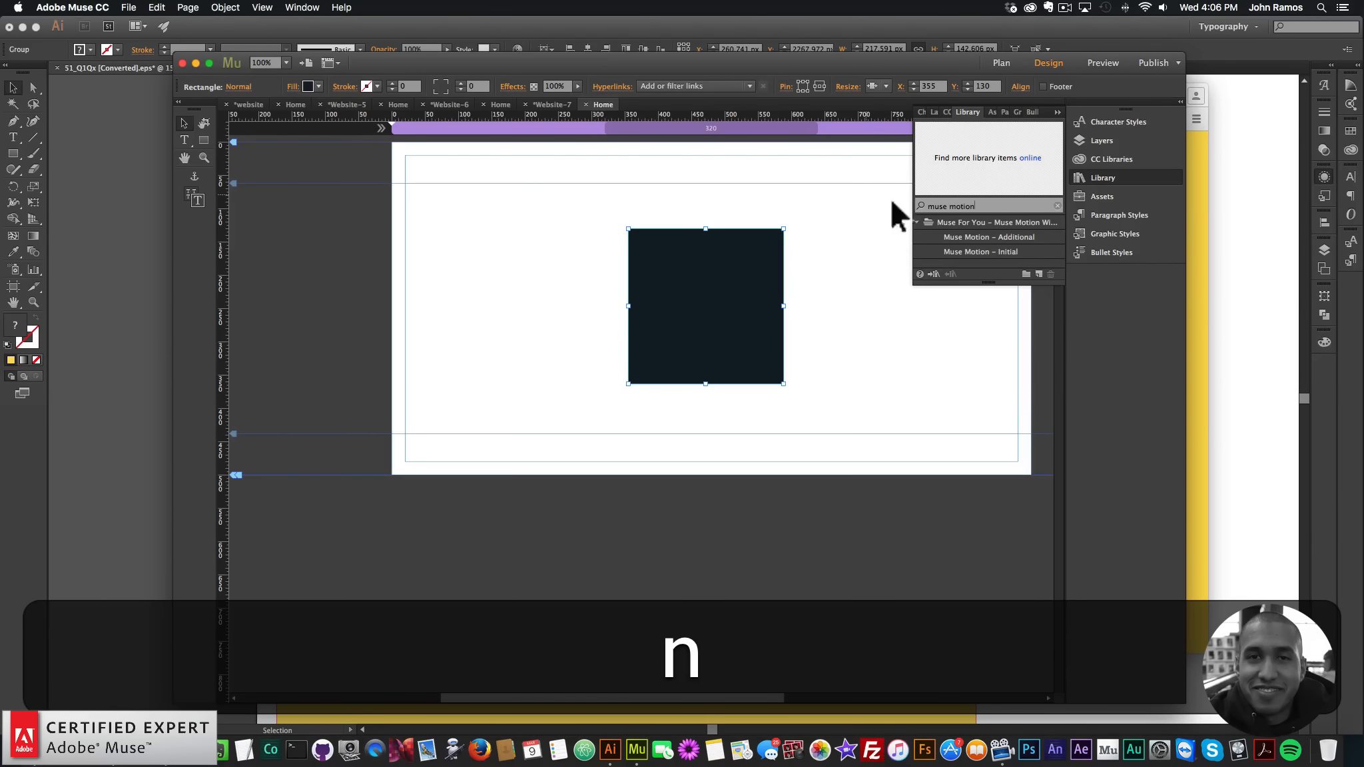
left_click_drag(959, 252, 412, 165)
left_click(418, 171)
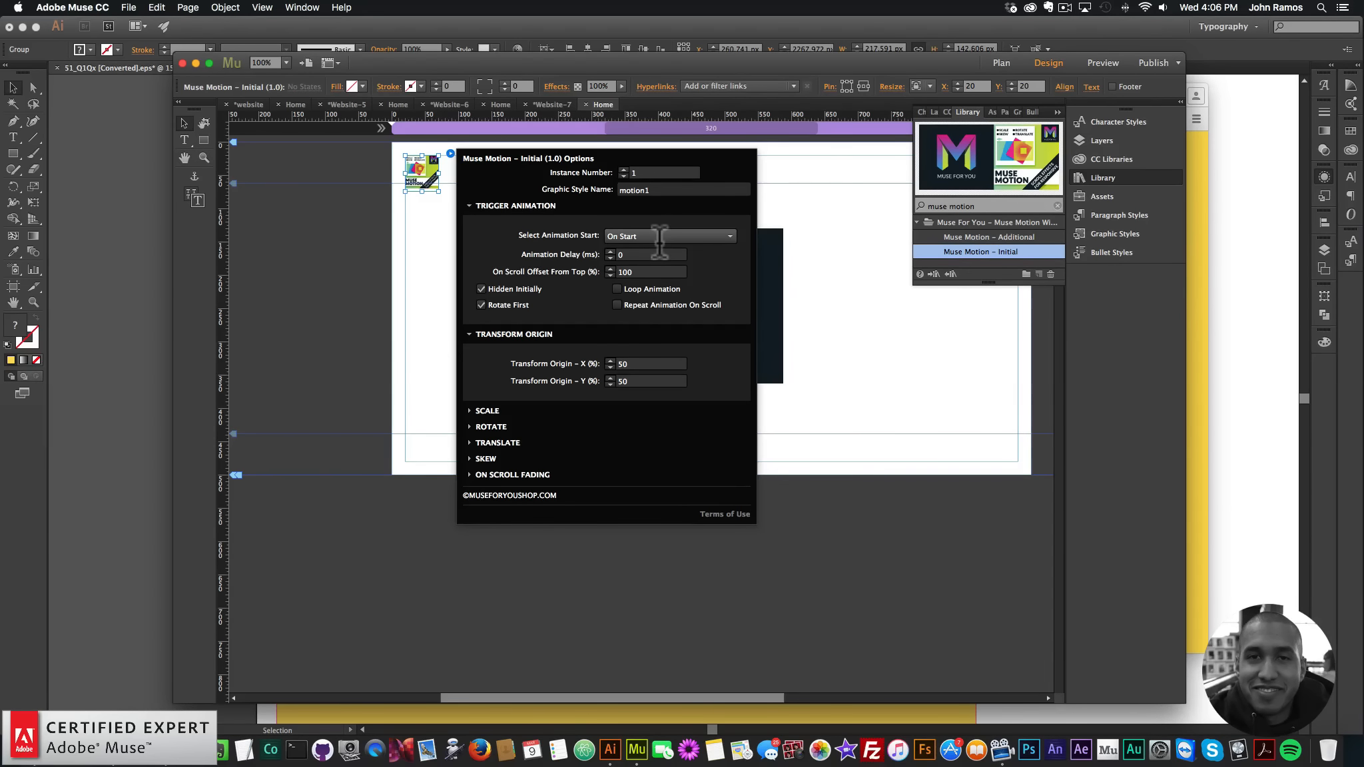
Step: Set the widget's rotation to end at 360 degrees with a duration of 3000 ms
left_click(470, 426)
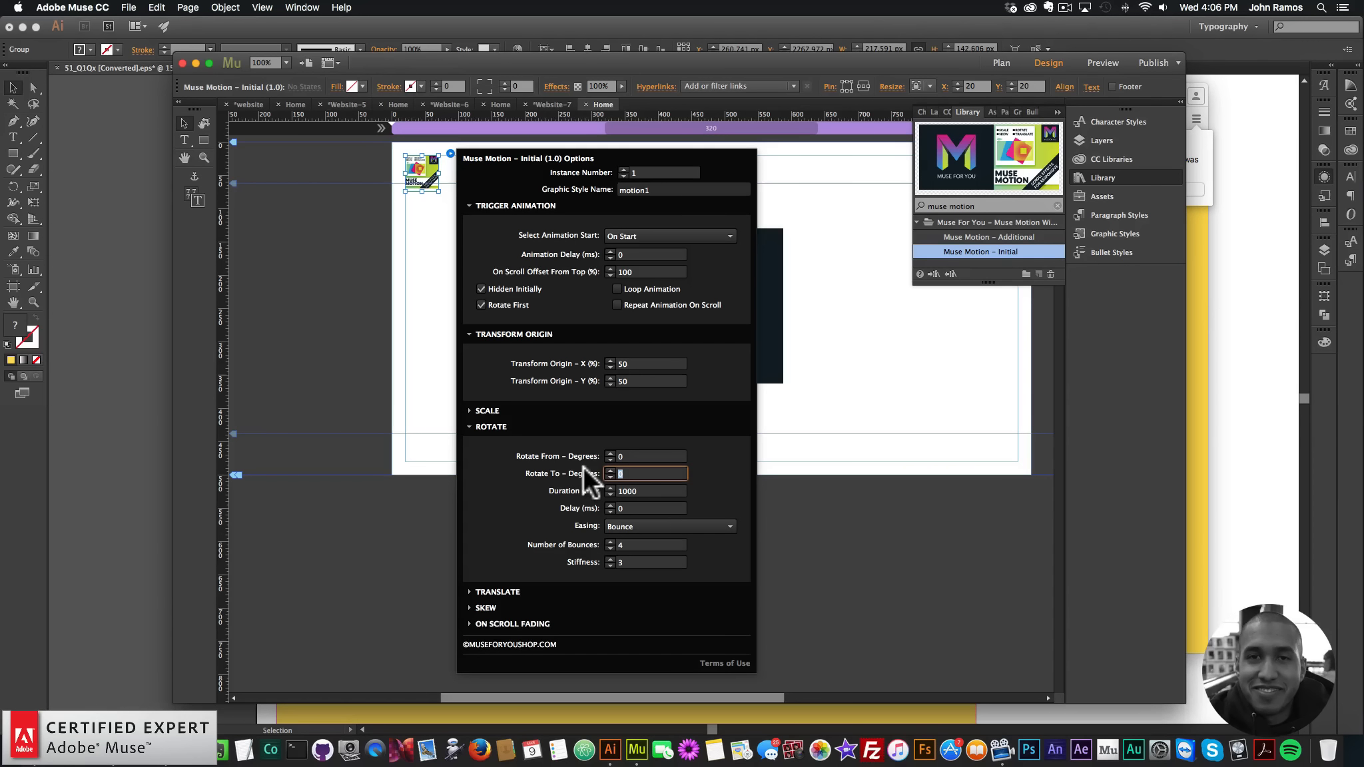
type("360")
key("Tab")
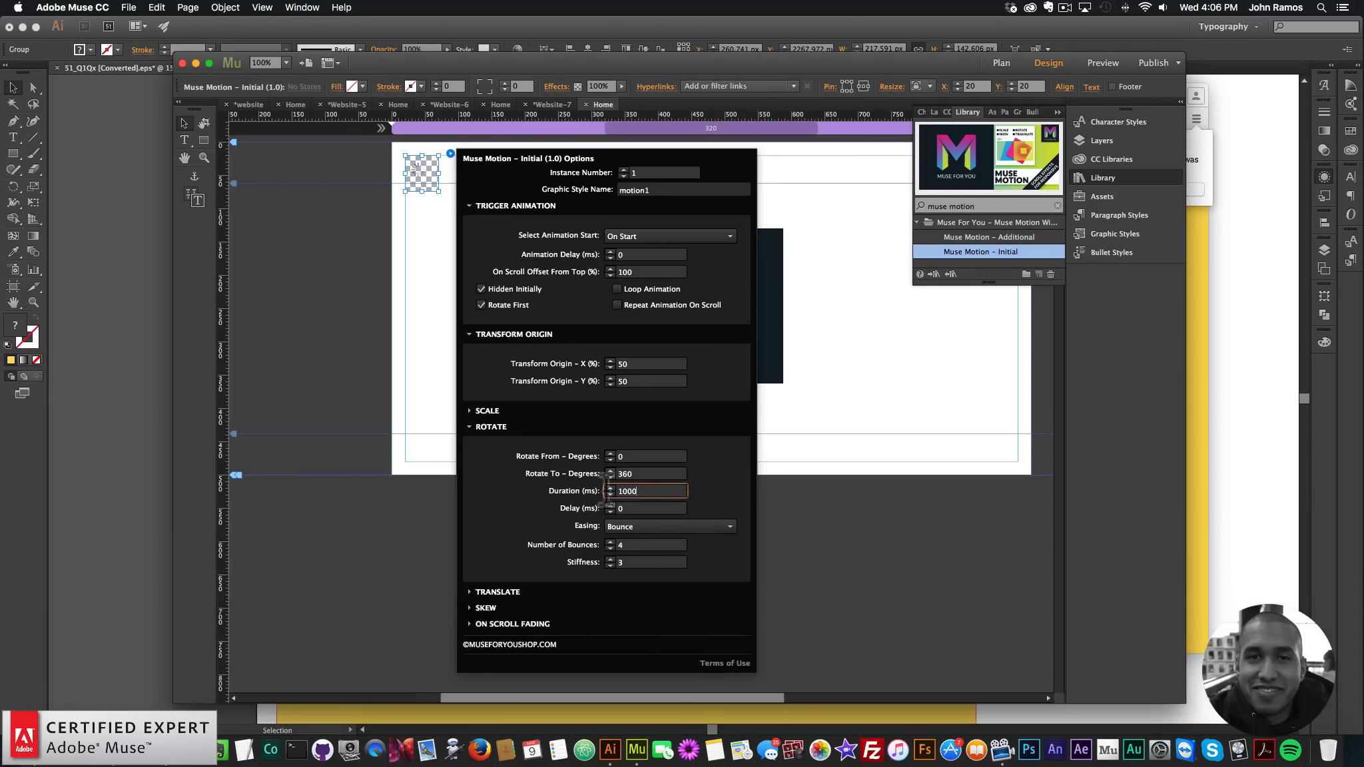
type("3000")
key("Return")
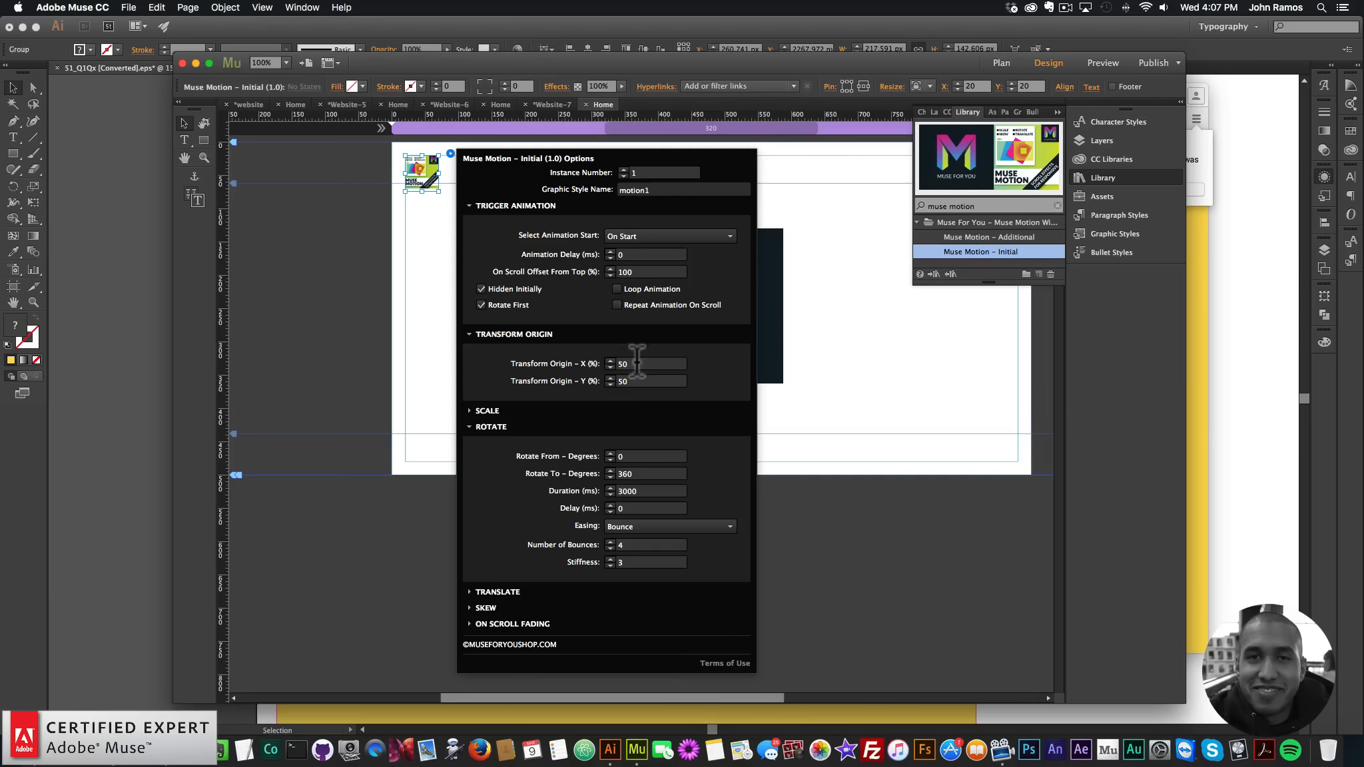
left_click(395, 290)
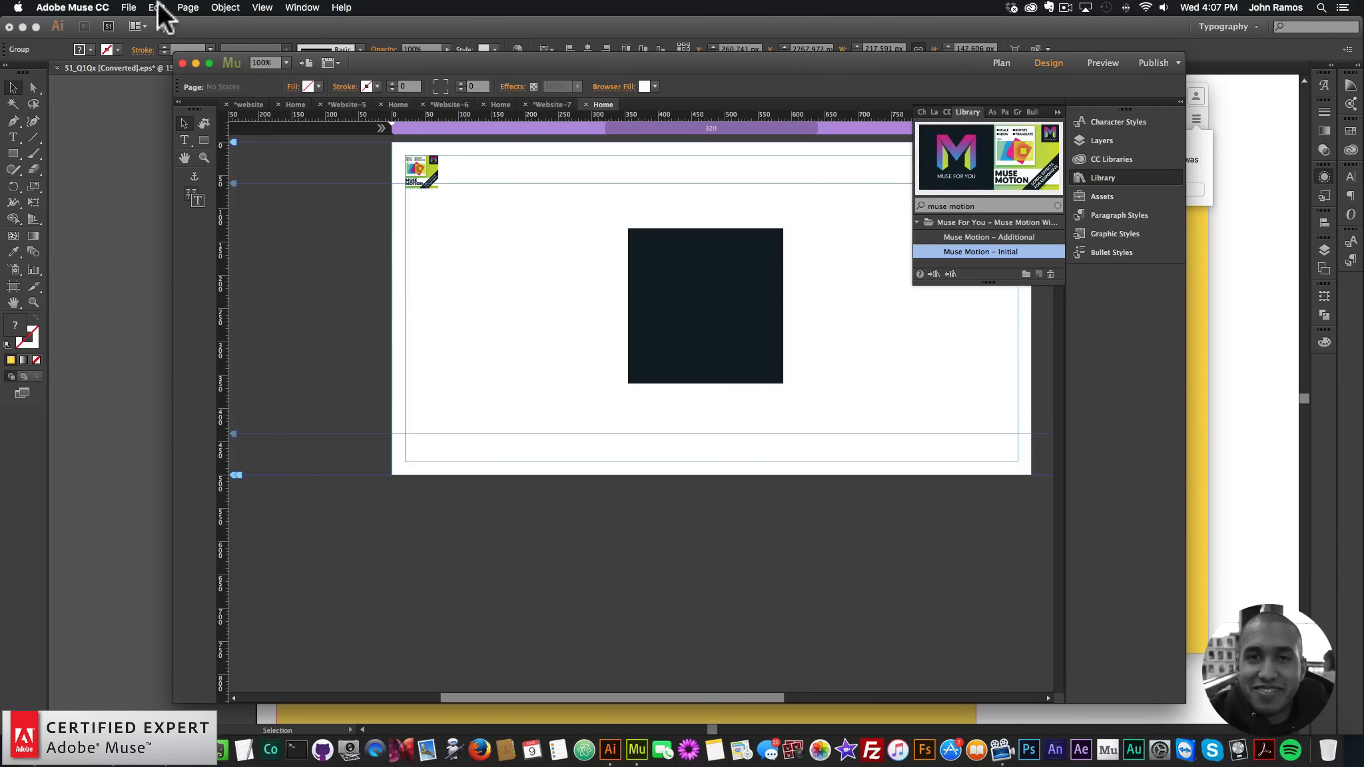
Step: Preview the page in the browser to watch the square's rotation, and return to Muse
left_click(129, 8)
left_click(187, 219)
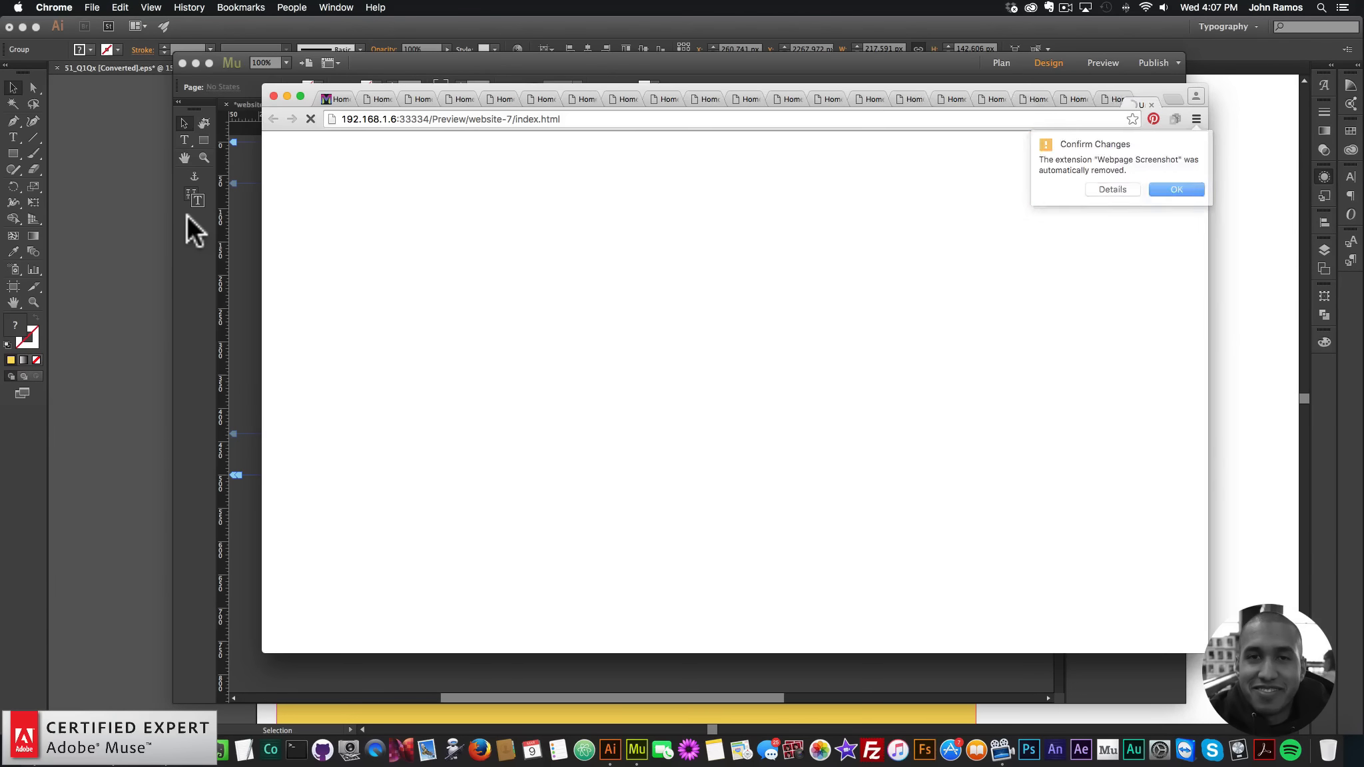
left_click(633, 61)
Step: Set the Muse Motion – Initial widget's Transform Origin to 0% for both X and Y
left_click(450, 153)
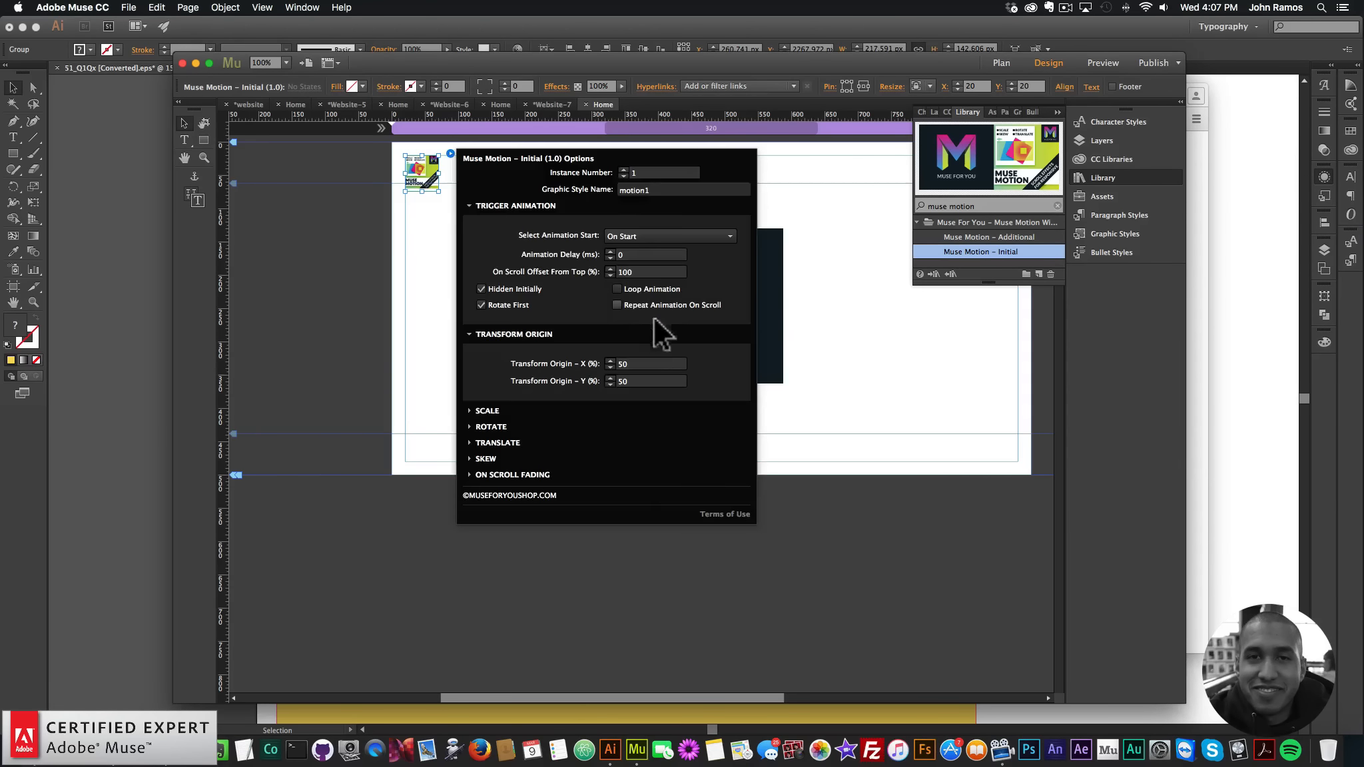
key("super+a")
type("0")
key("Return")
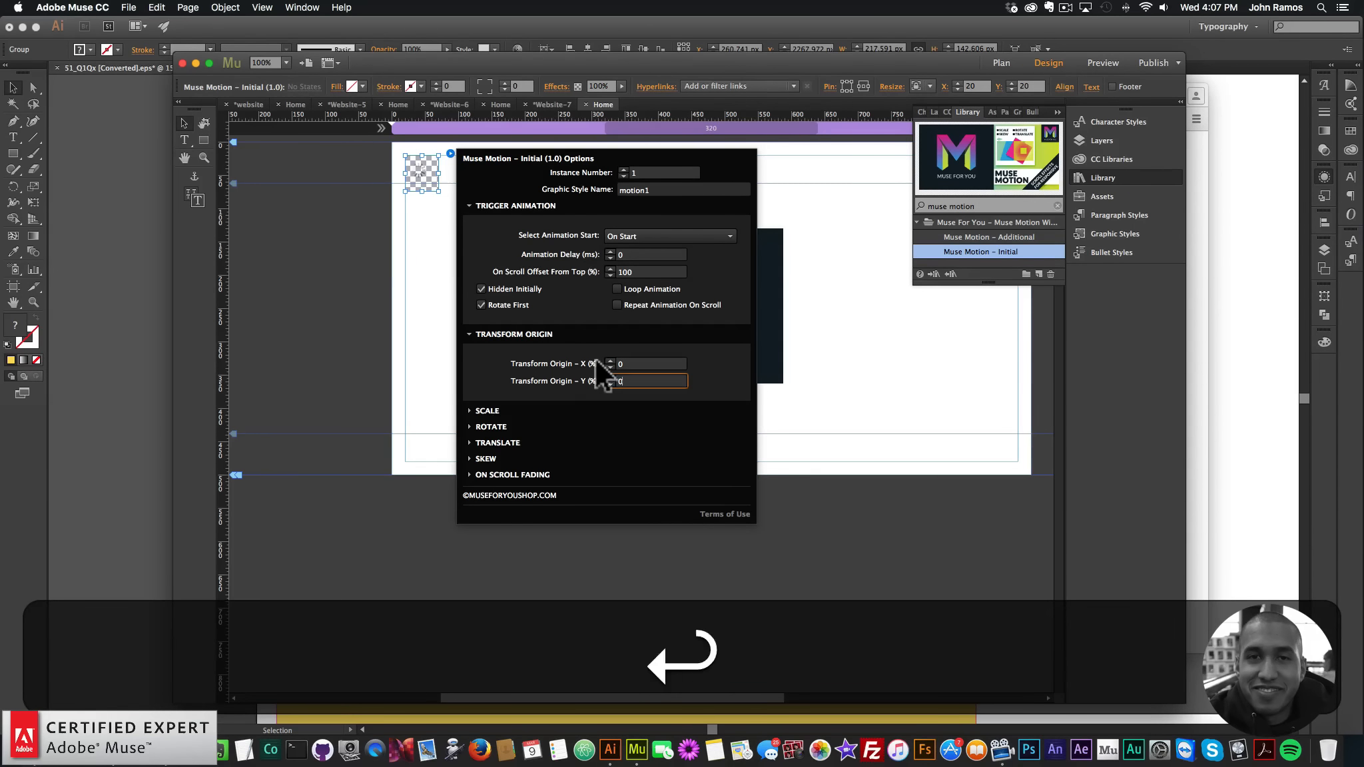
left_click(360, 249)
Step: Preview the page in the browser to check the rotation around the changed transform origin
left_click(129, 7)
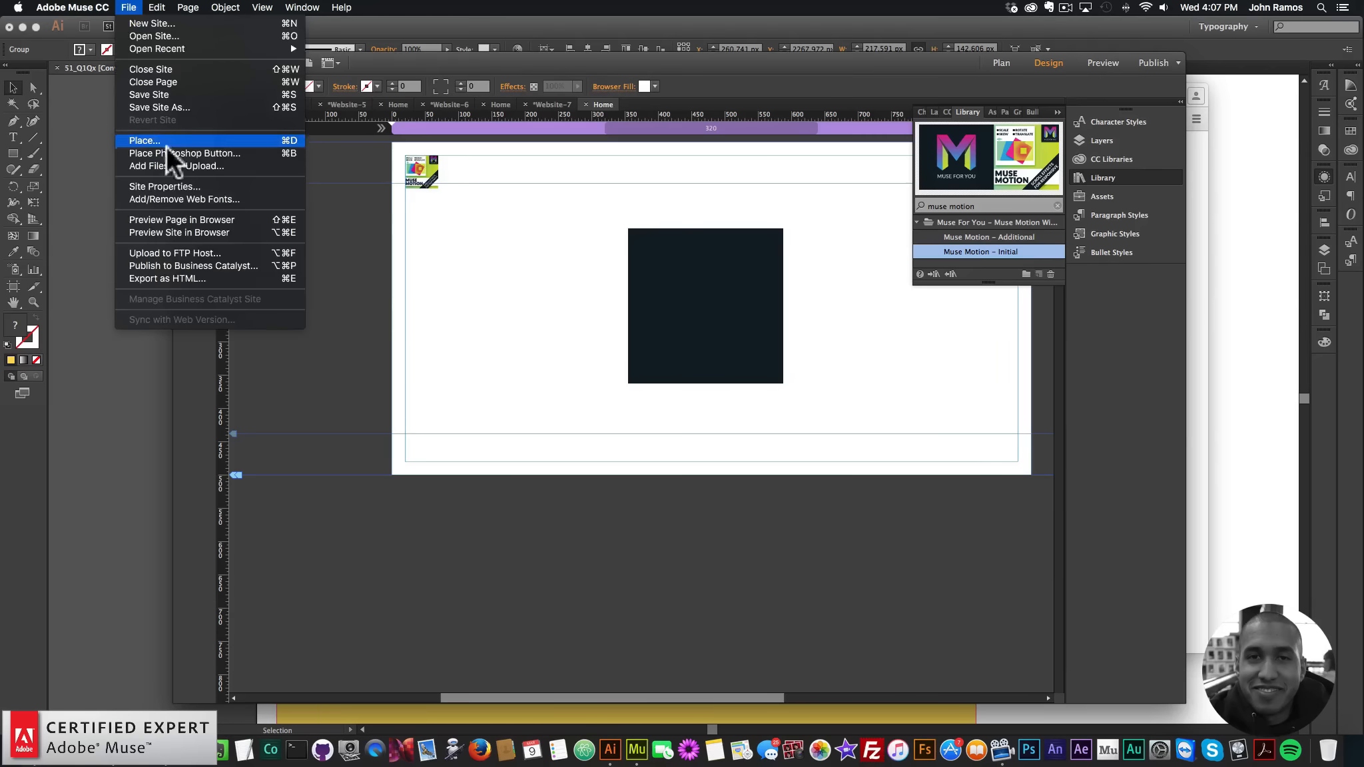
left_click(173, 217)
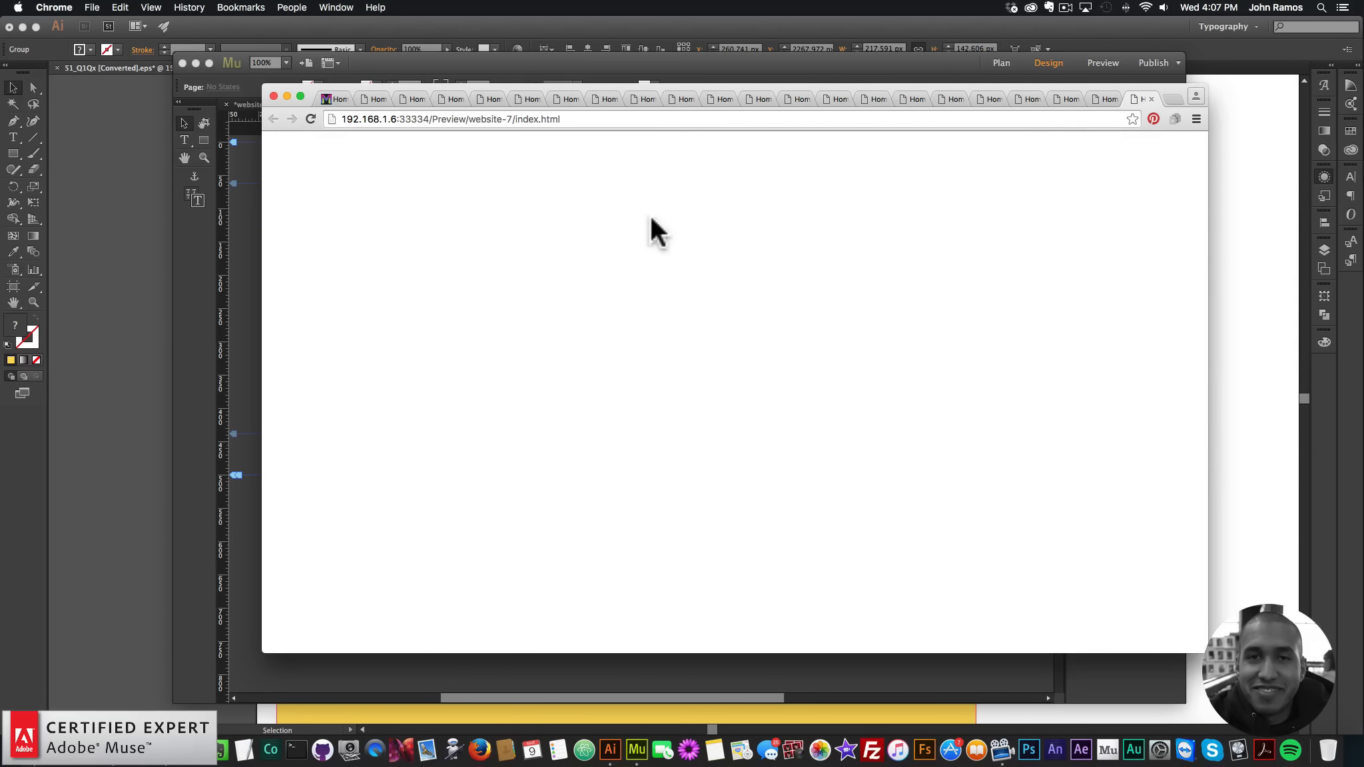
left_click(215, 263)
Step: Check the navy square's Rollover state and delete the square from the page
left_click(672, 317)
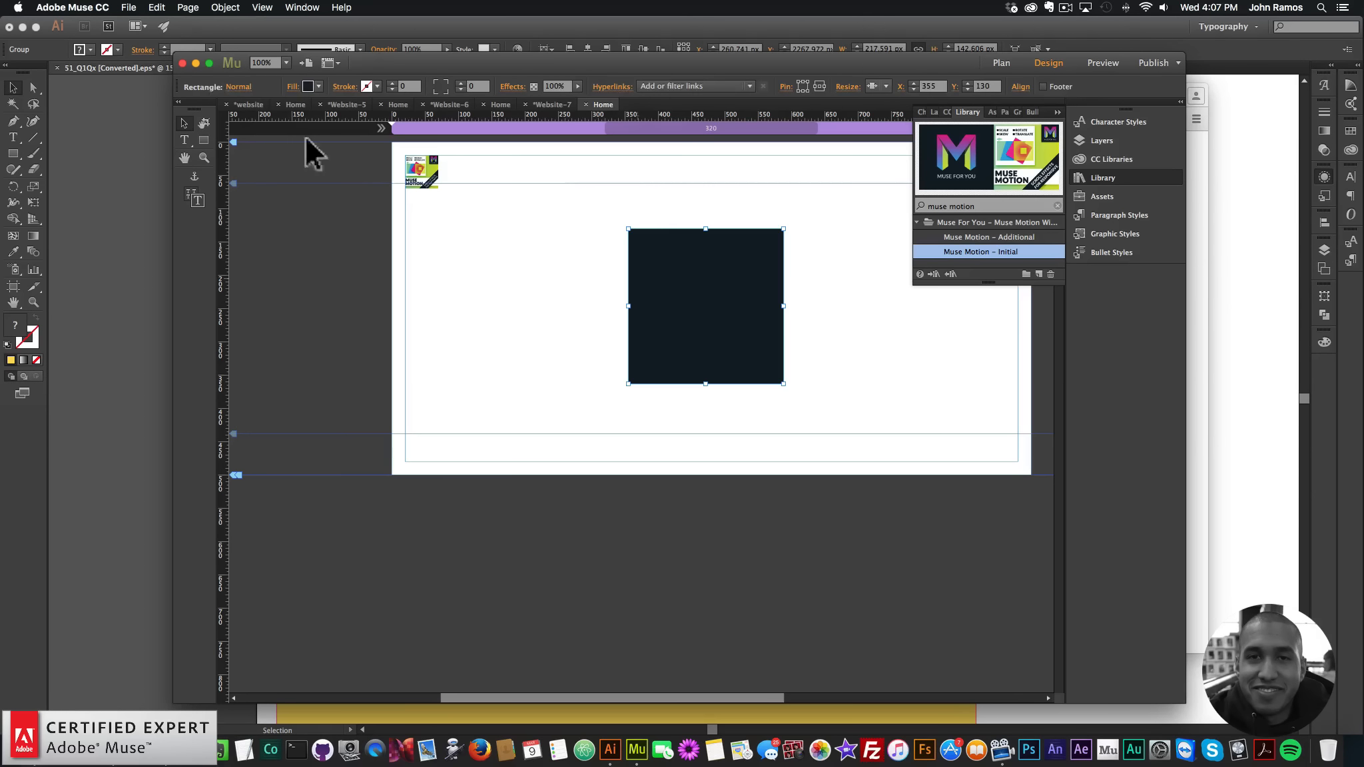
left_click(242, 90)
left_click(249, 133)
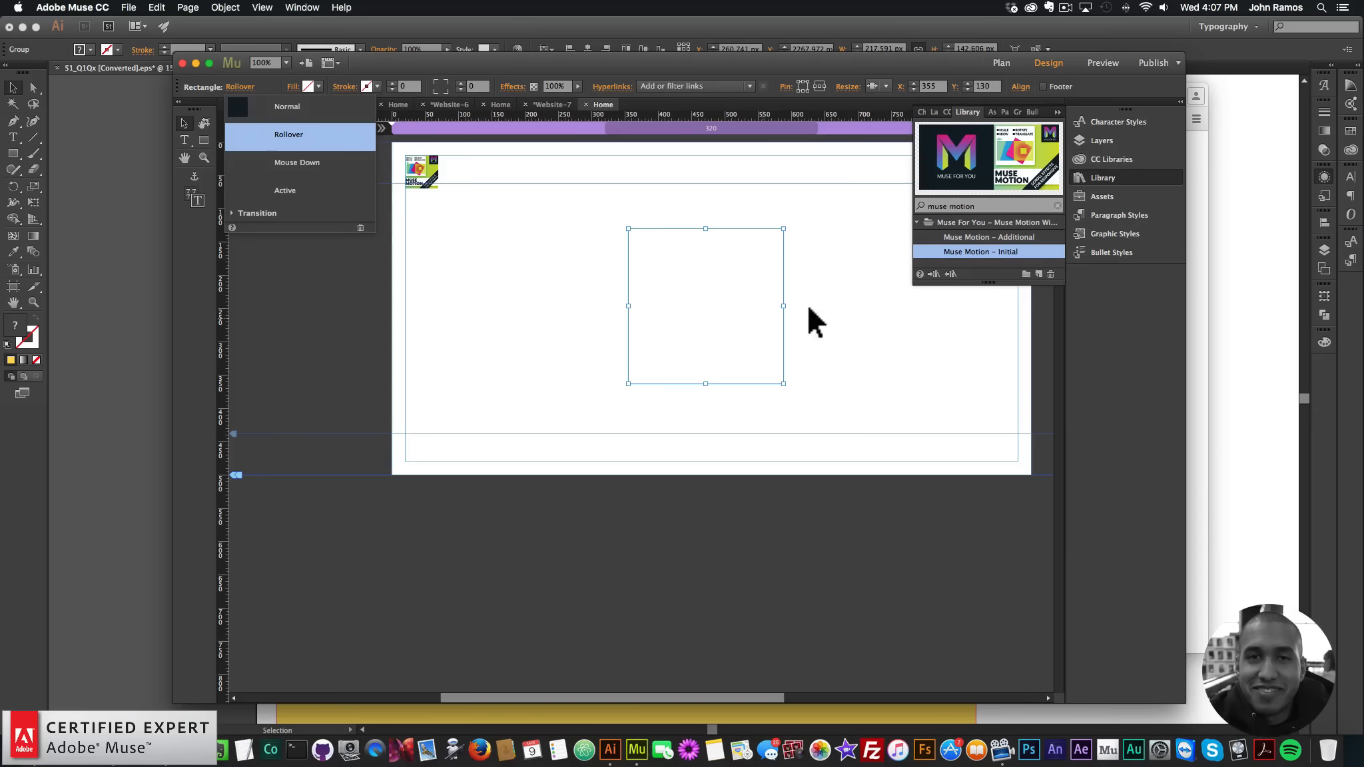
left_click_drag(880, 354, 795, 416)
key("BackSpace")
Step: Draw a square in the middle of the page, fill it with My Library's dark navy, and shift it slightly down
left_click(204, 140)
left_click(184, 122)
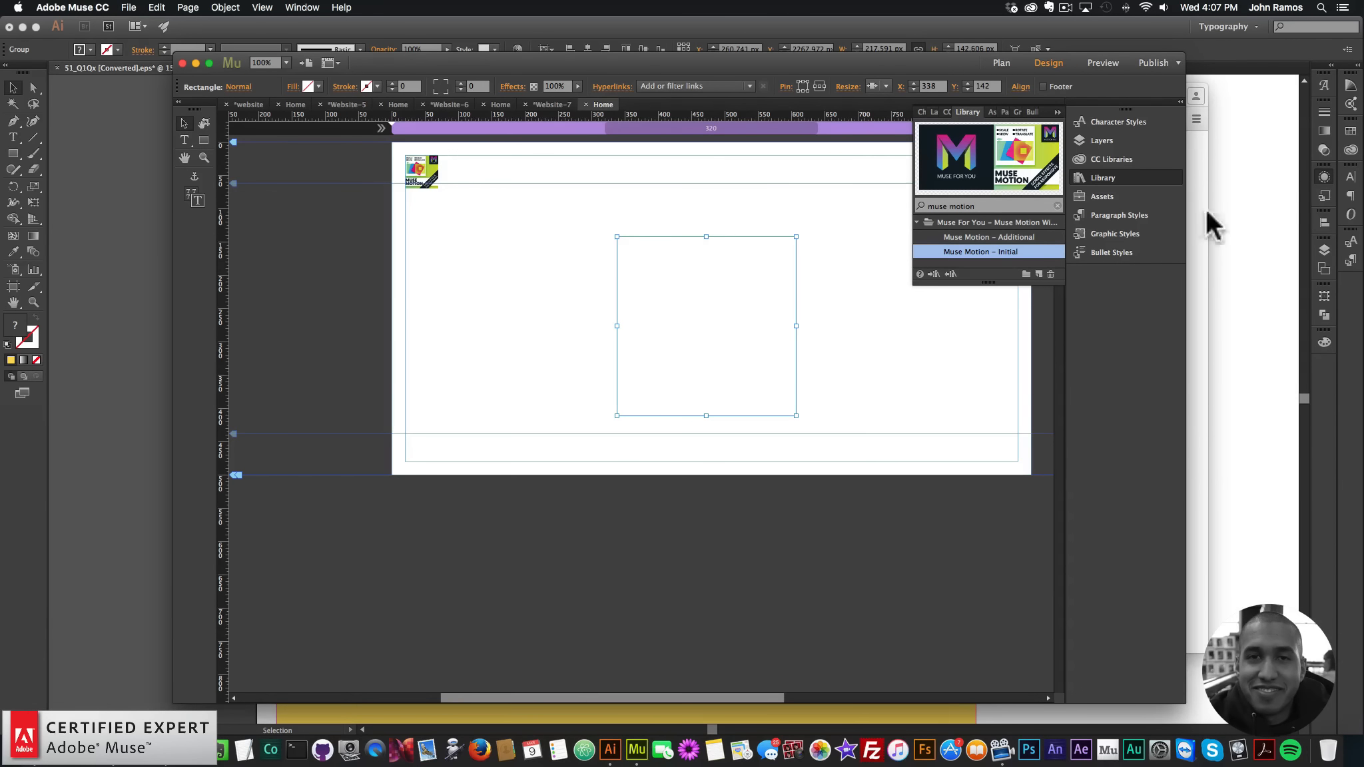
left_click(1106, 158)
left_click(943, 251)
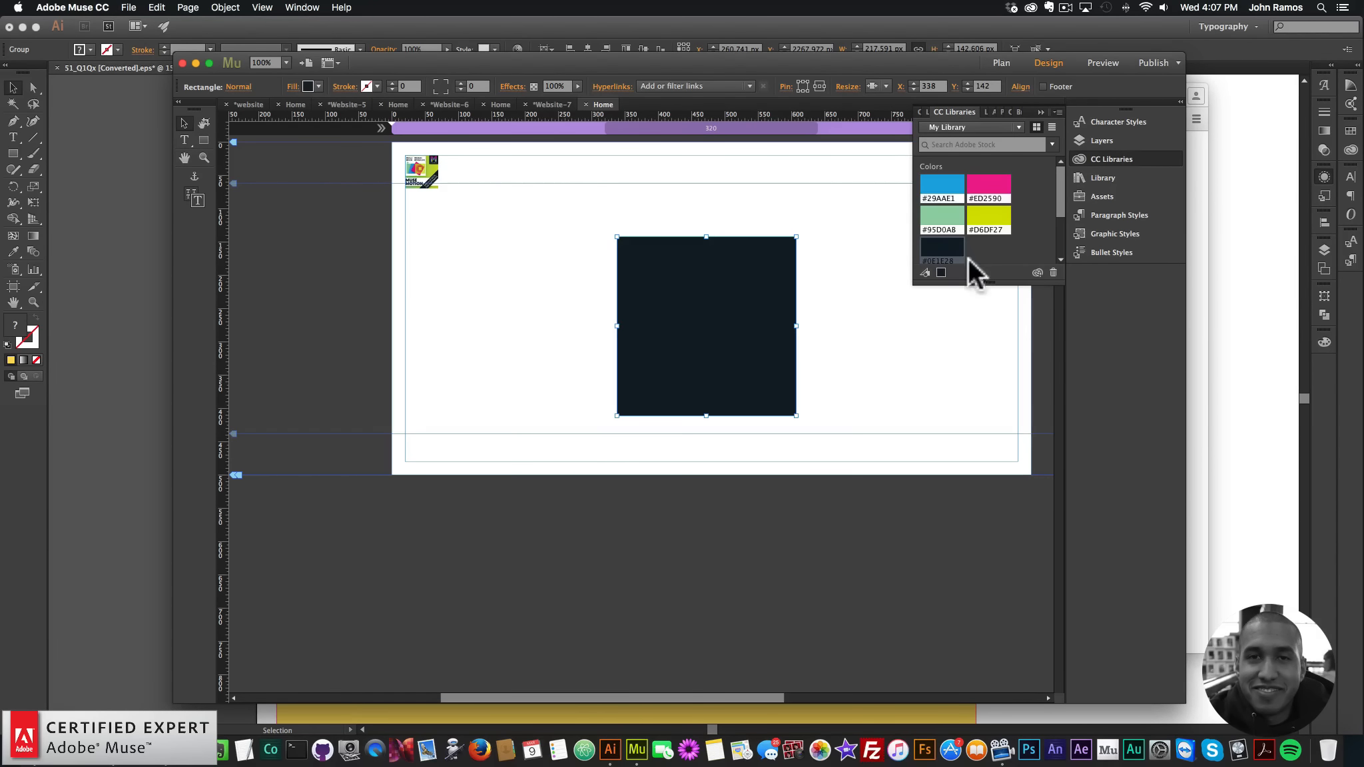
mouse_move(726, 281)
left_mouse_down()
mouse_move(702, 279)
mouse_move(735, 300)
left_mouse_up()
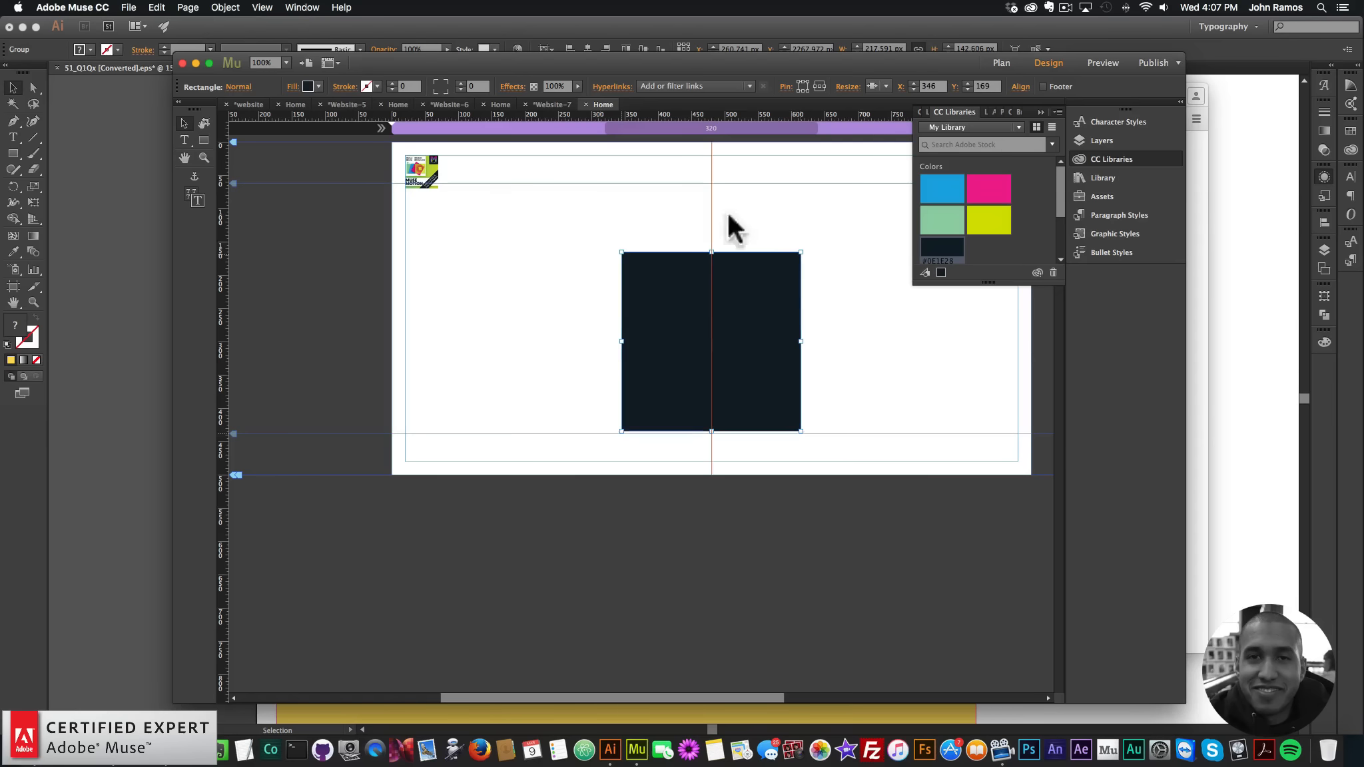
left_click(727, 223)
left_click(1115, 233)
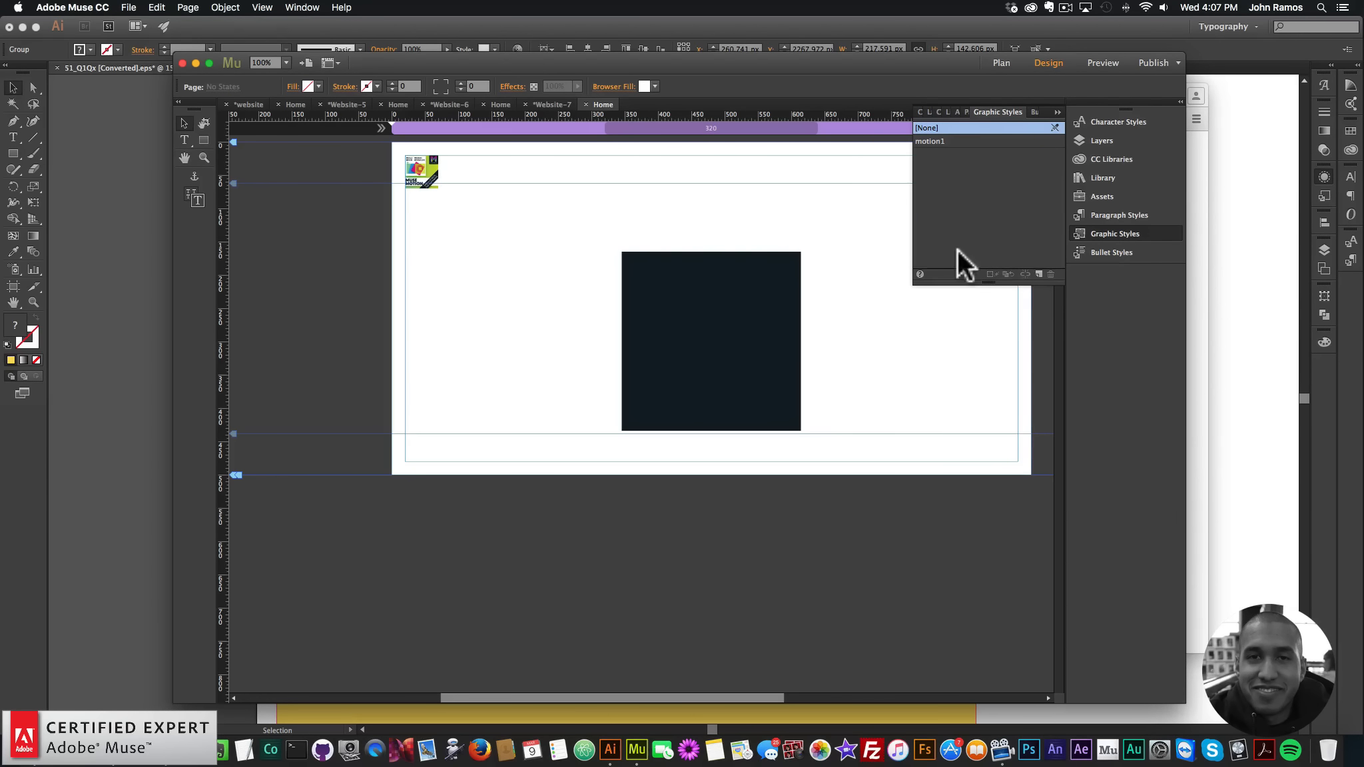
left_click(1037, 273)
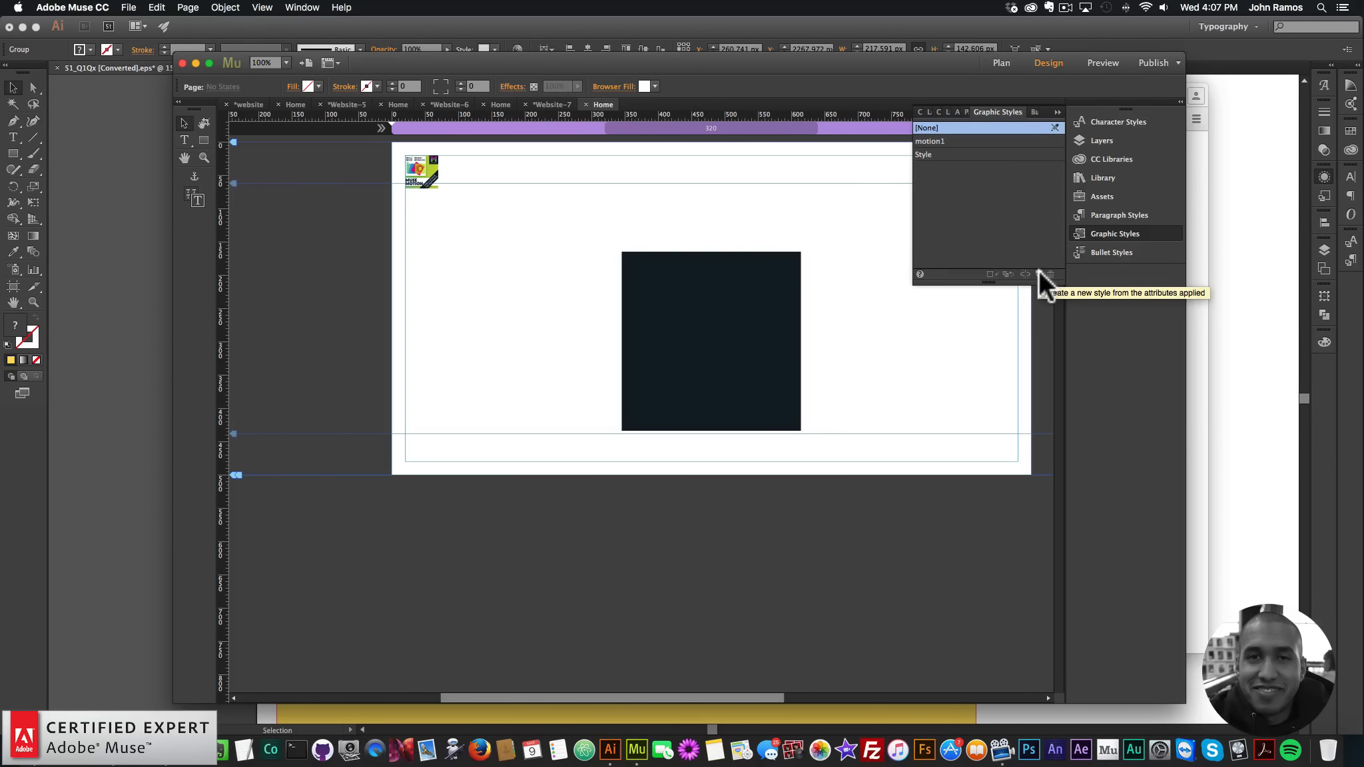
double_click(927, 155)
type("motion")
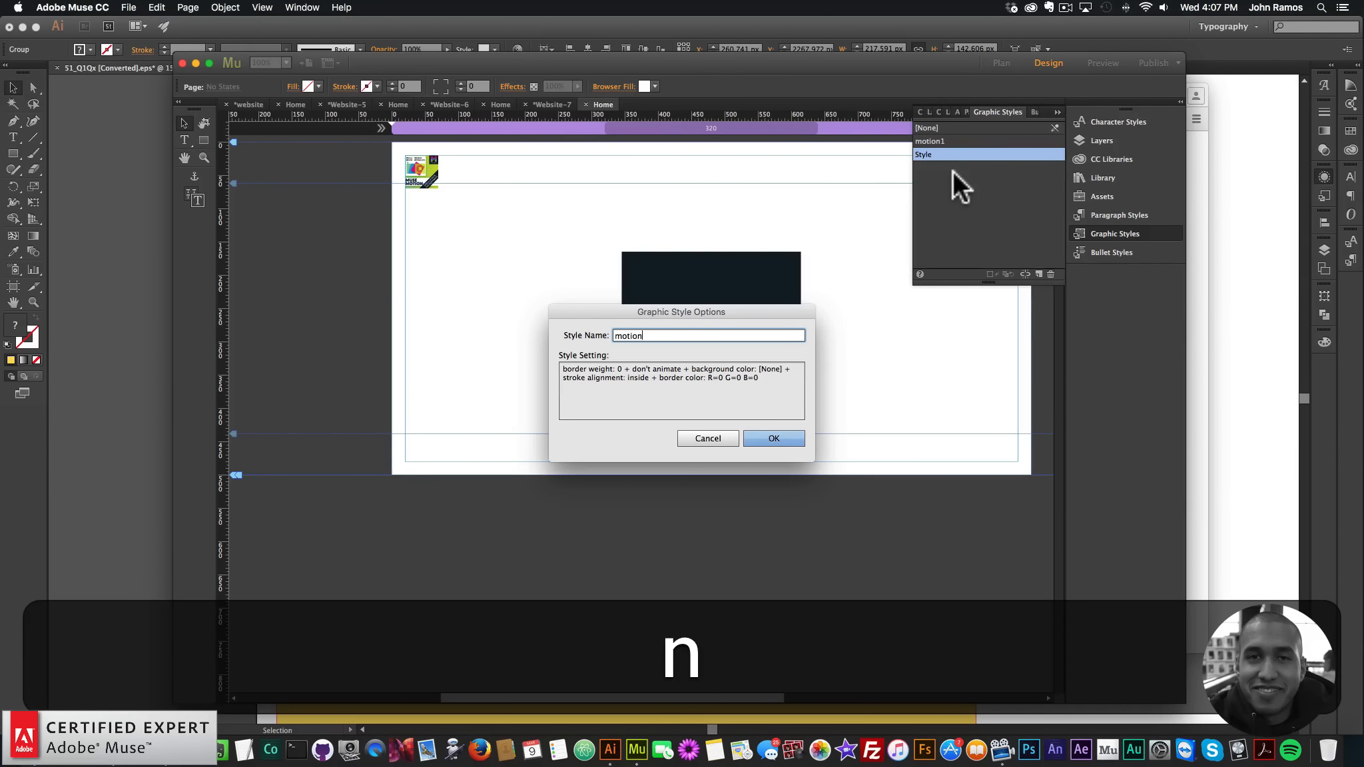
key("Escape")
Step: Delete the graphic styles motion1 and Style, replacing each with [None]
left_click(946, 140)
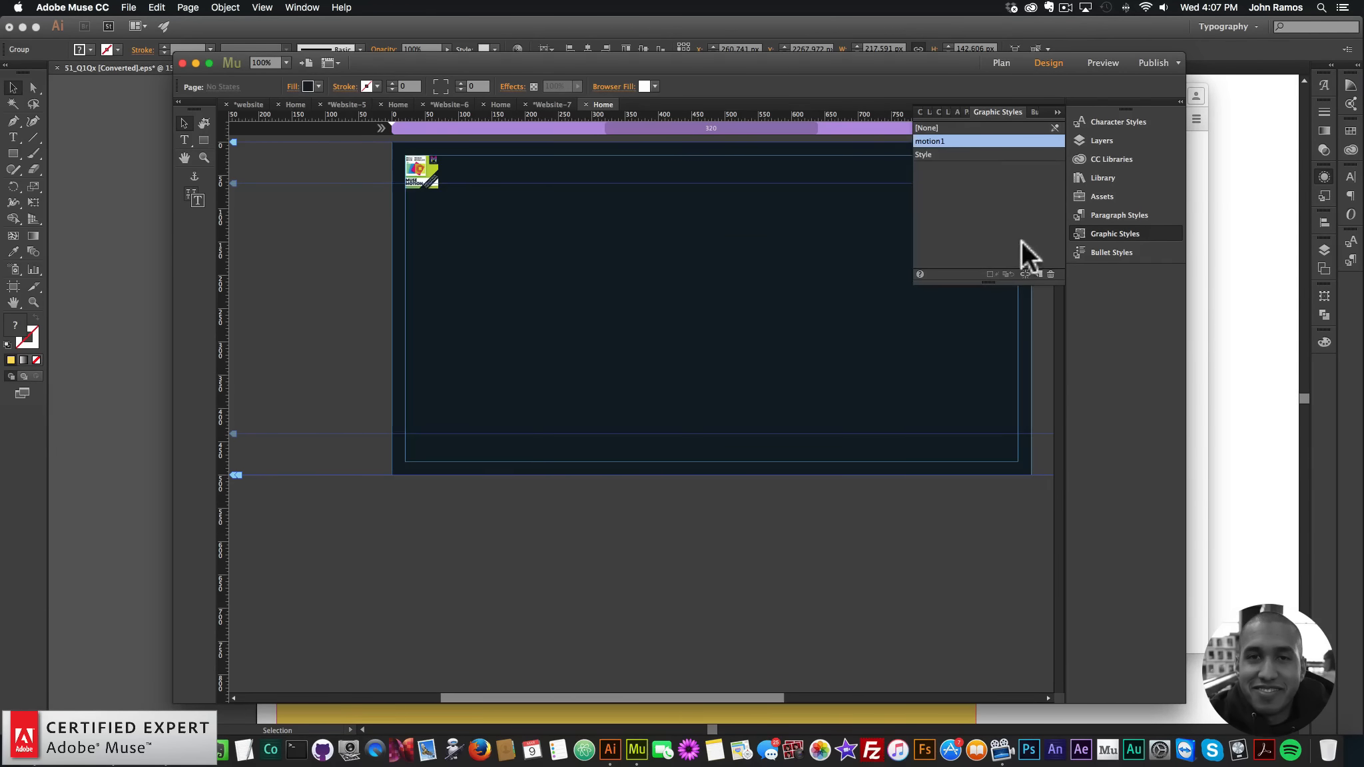
left_click(1051, 273)
left_click(607, 338)
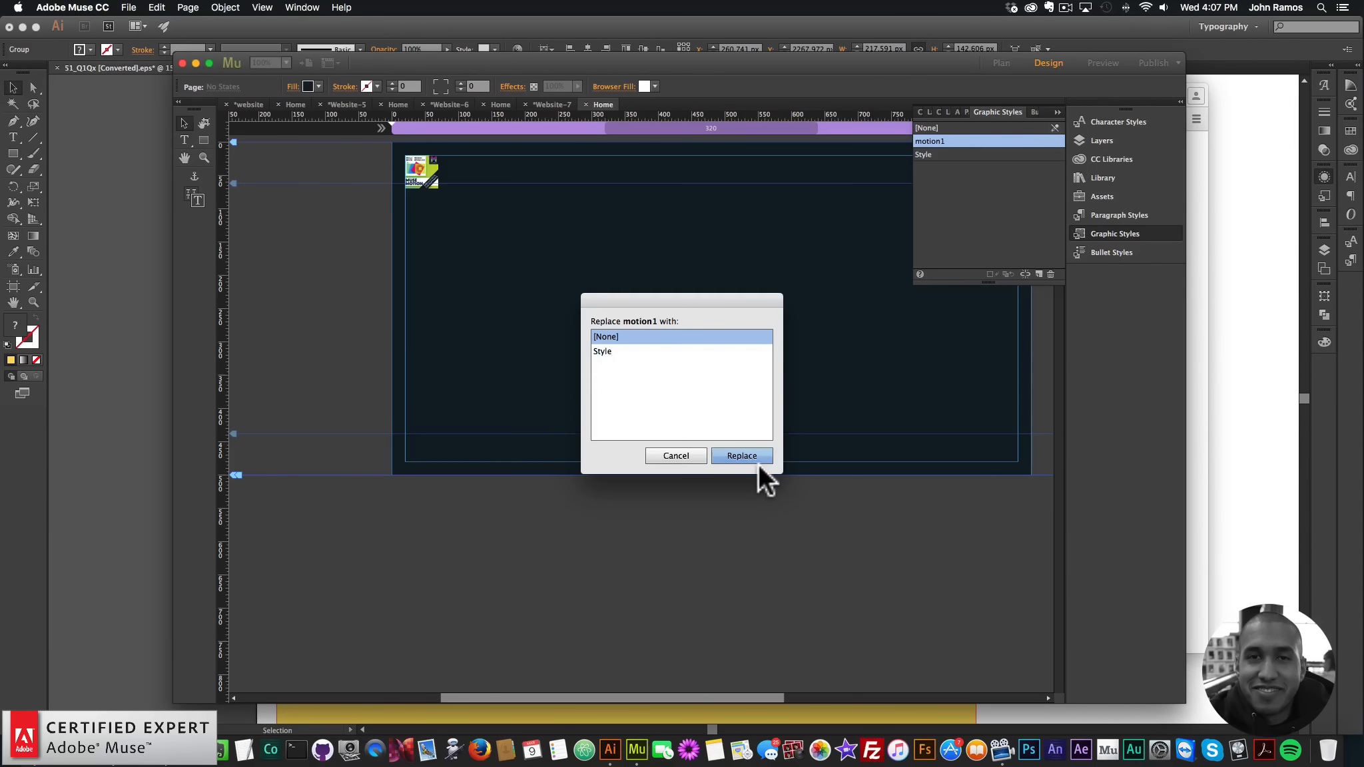
key("Return")
left_click(1047, 269)
left_click(629, 337)
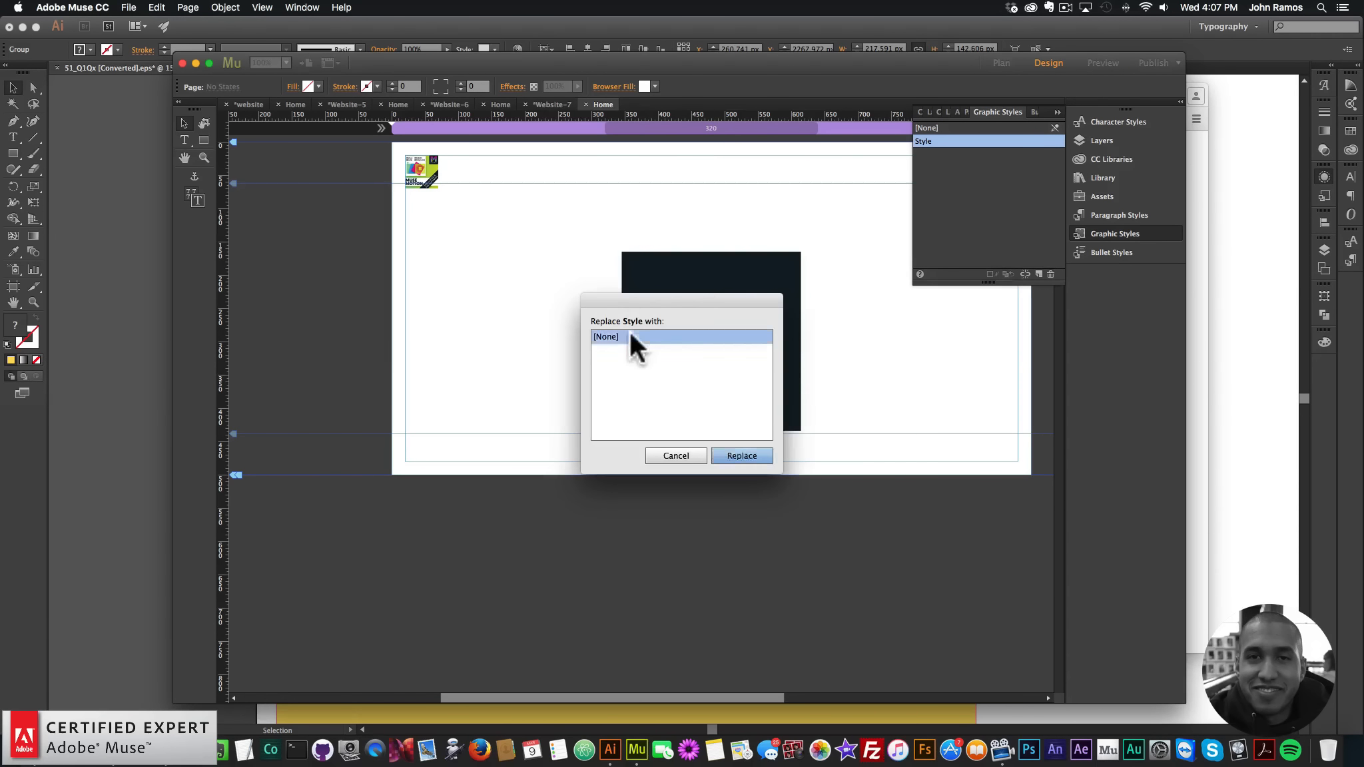
left_click(746, 455)
Step: Replace the square with a newly drawn one filled with My Library's dark navy, placed at about X 359, Y 163
left_click(731, 321)
key("BackSpace")
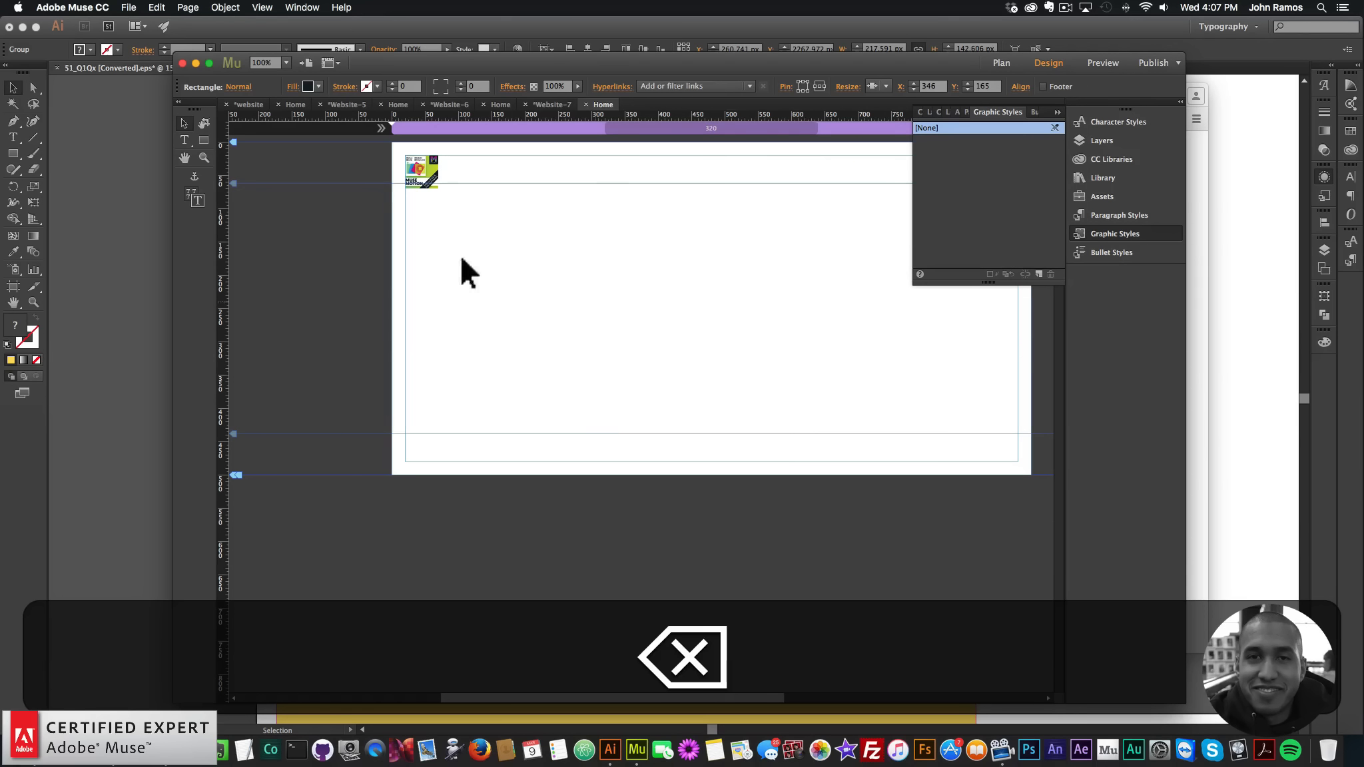
left_click(204, 140)
left_click_drag(601, 230, 778, 408)
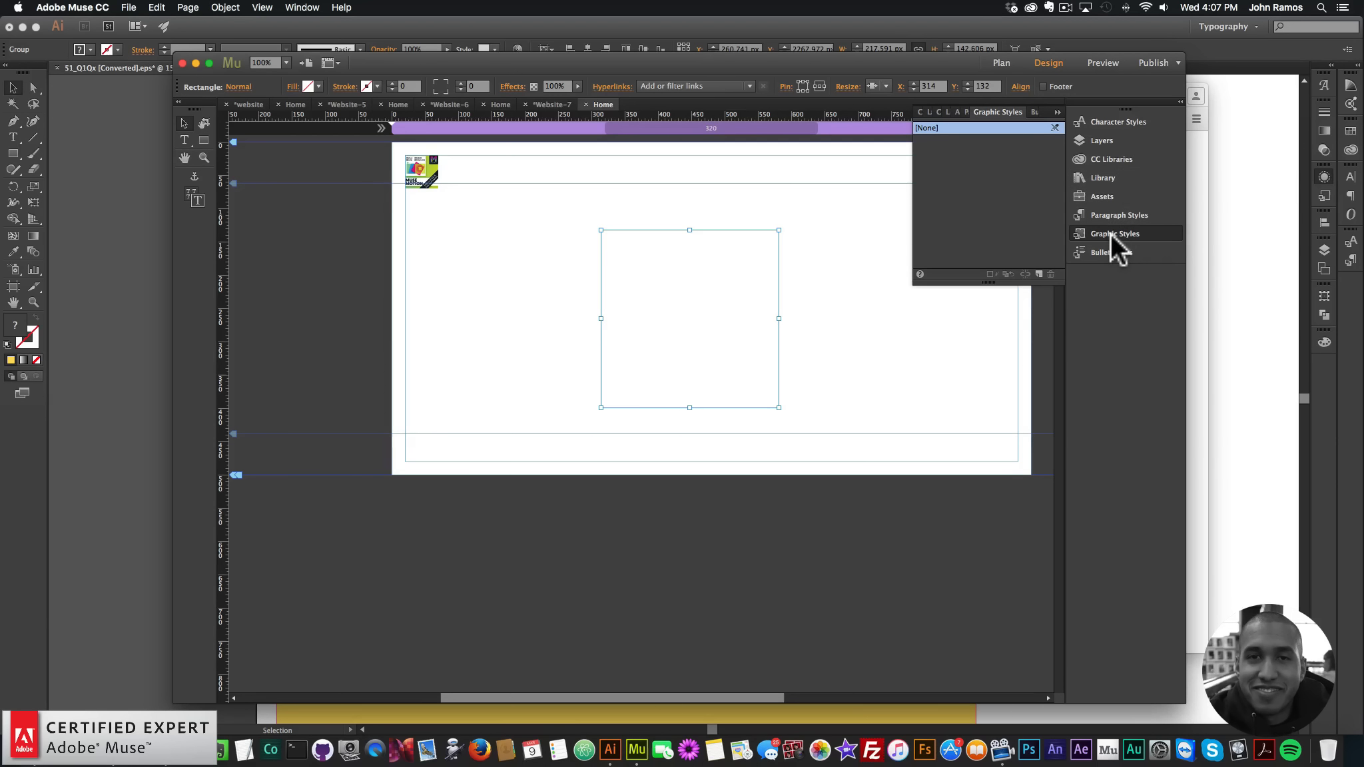
left_click(1106, 160)
left_click(942, 251)
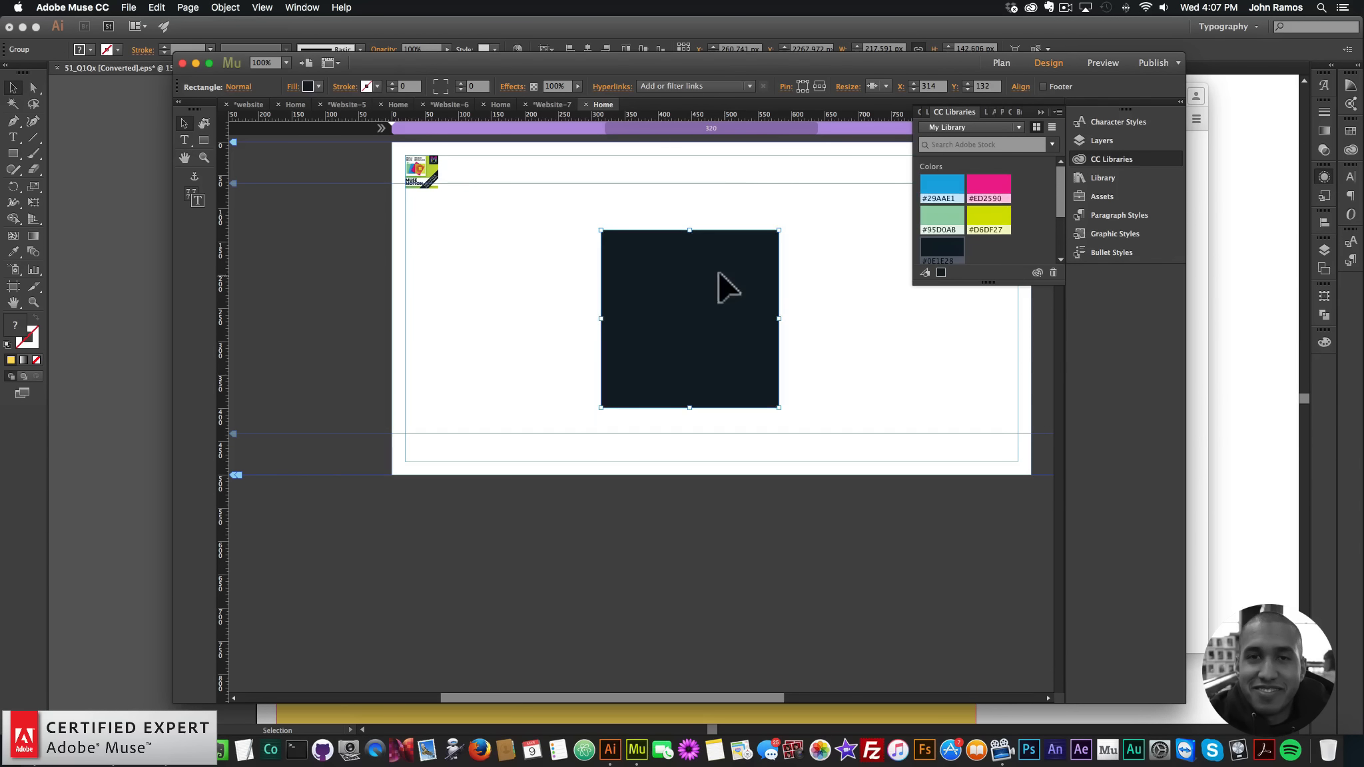
left_click_drag(672, 302, 702, 323)
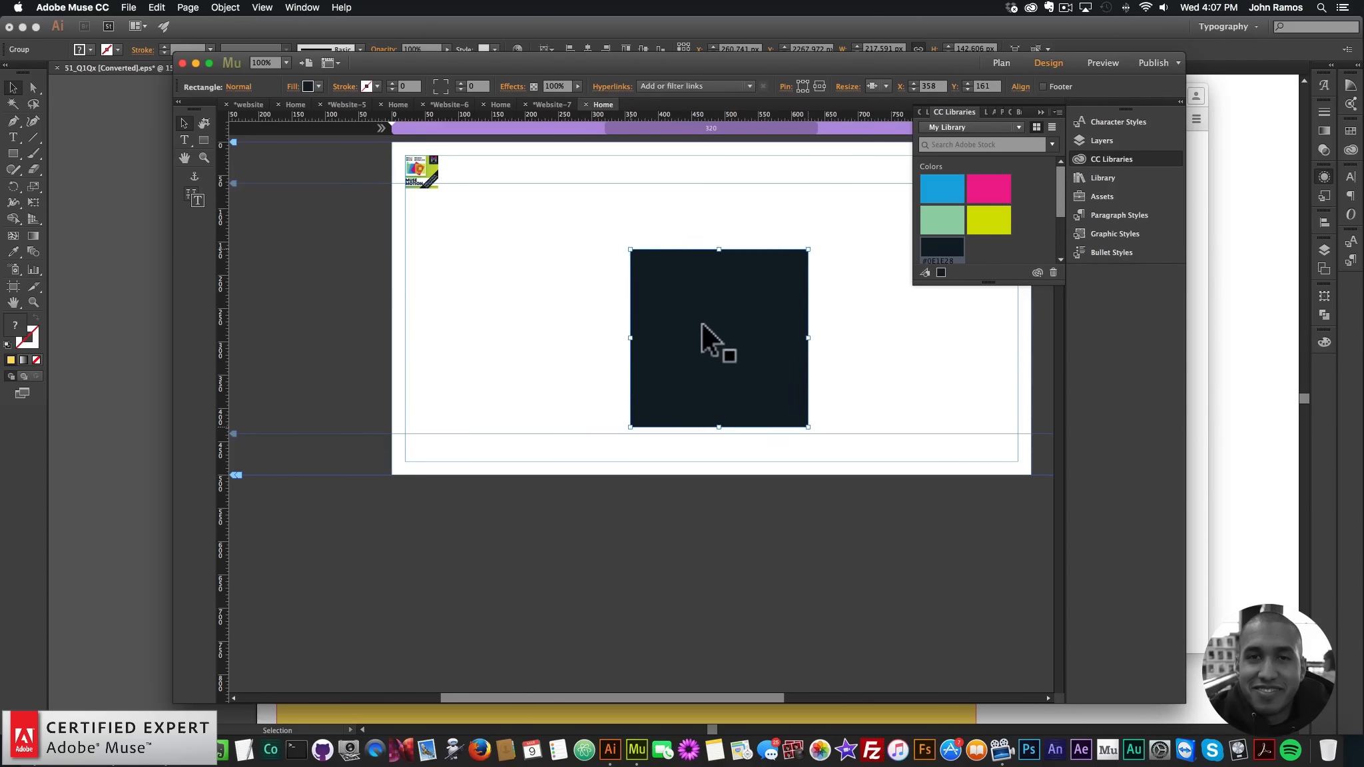
Step: Create a graphic style from the new navy square and name it motion1
left_click(1119, 233)
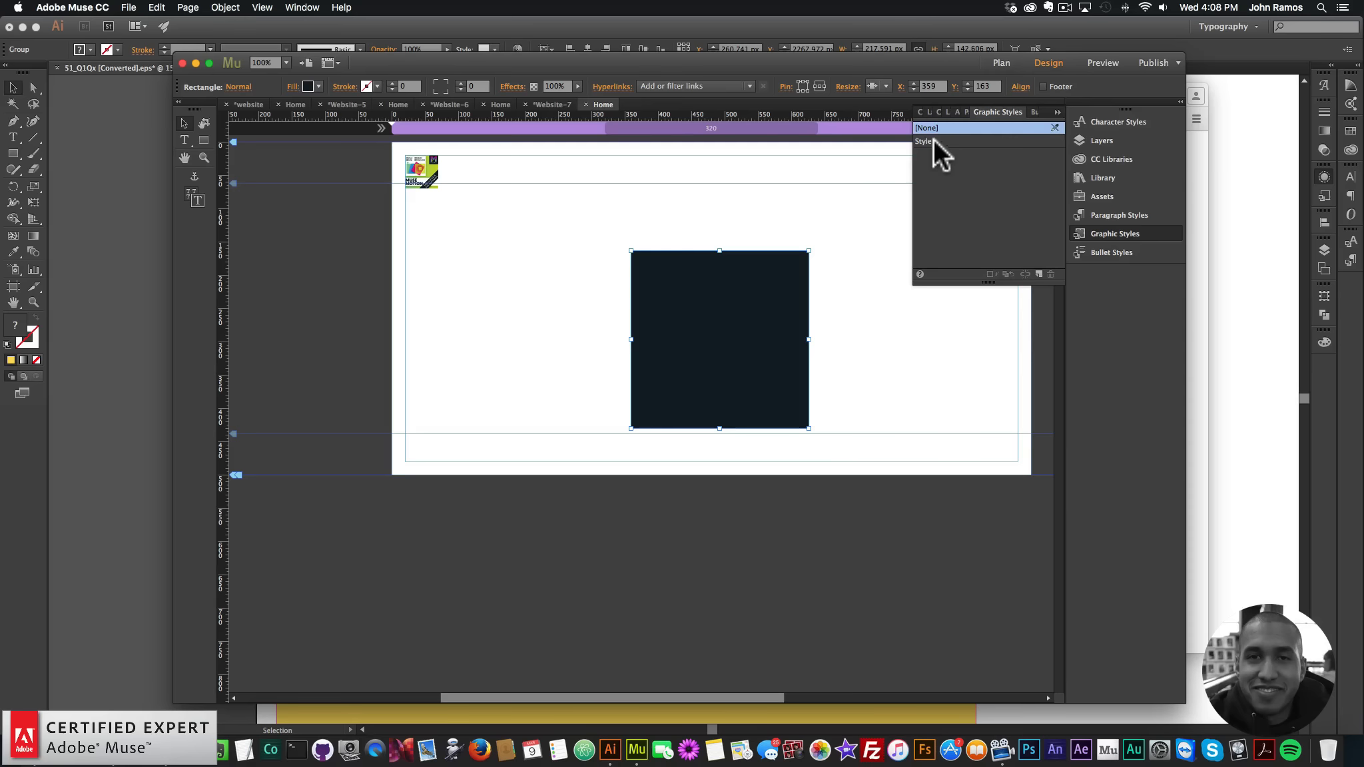
double_click(933, 139)
type("motion1")
key("Return")
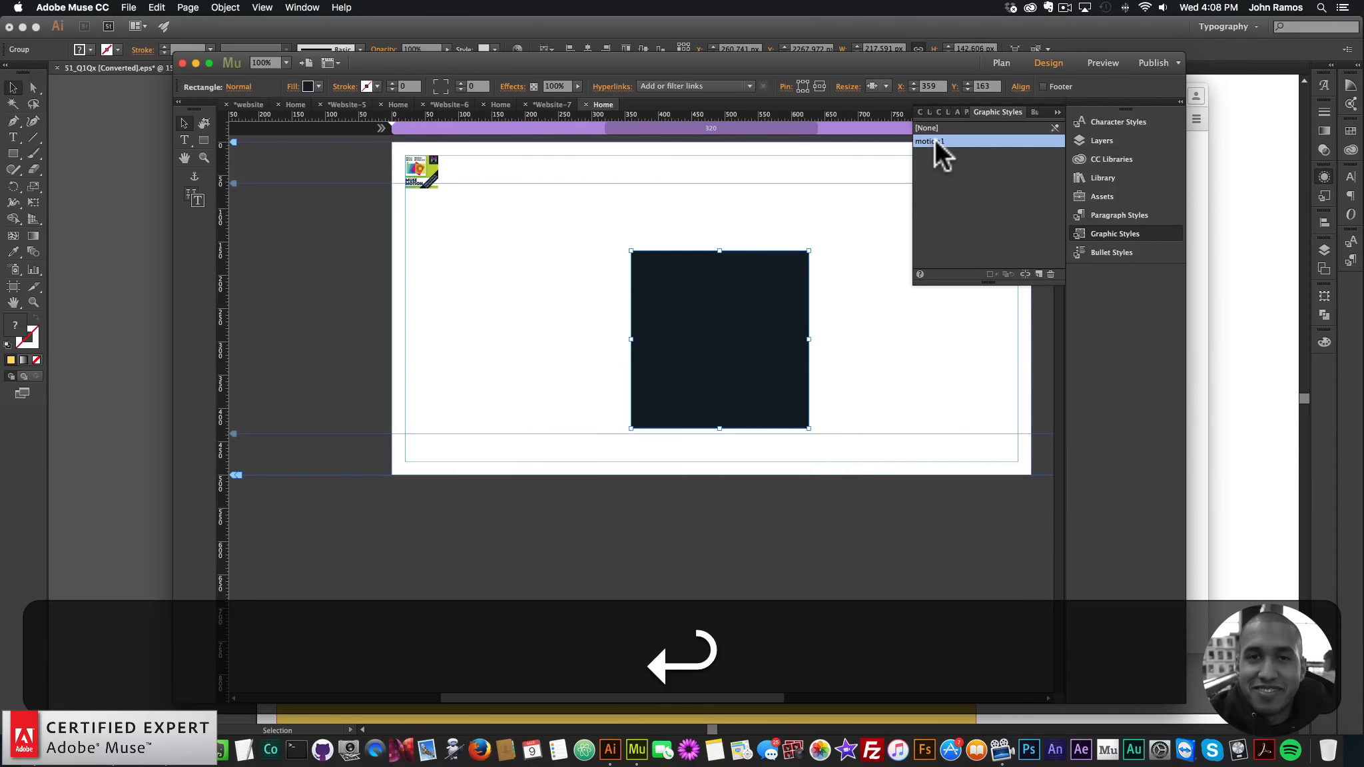
Step: Check the Muse Motion – Initial widget's graphic style name and transform origin, and preview the page in the browser
left_click(432, 165)
left_click(449, 154)
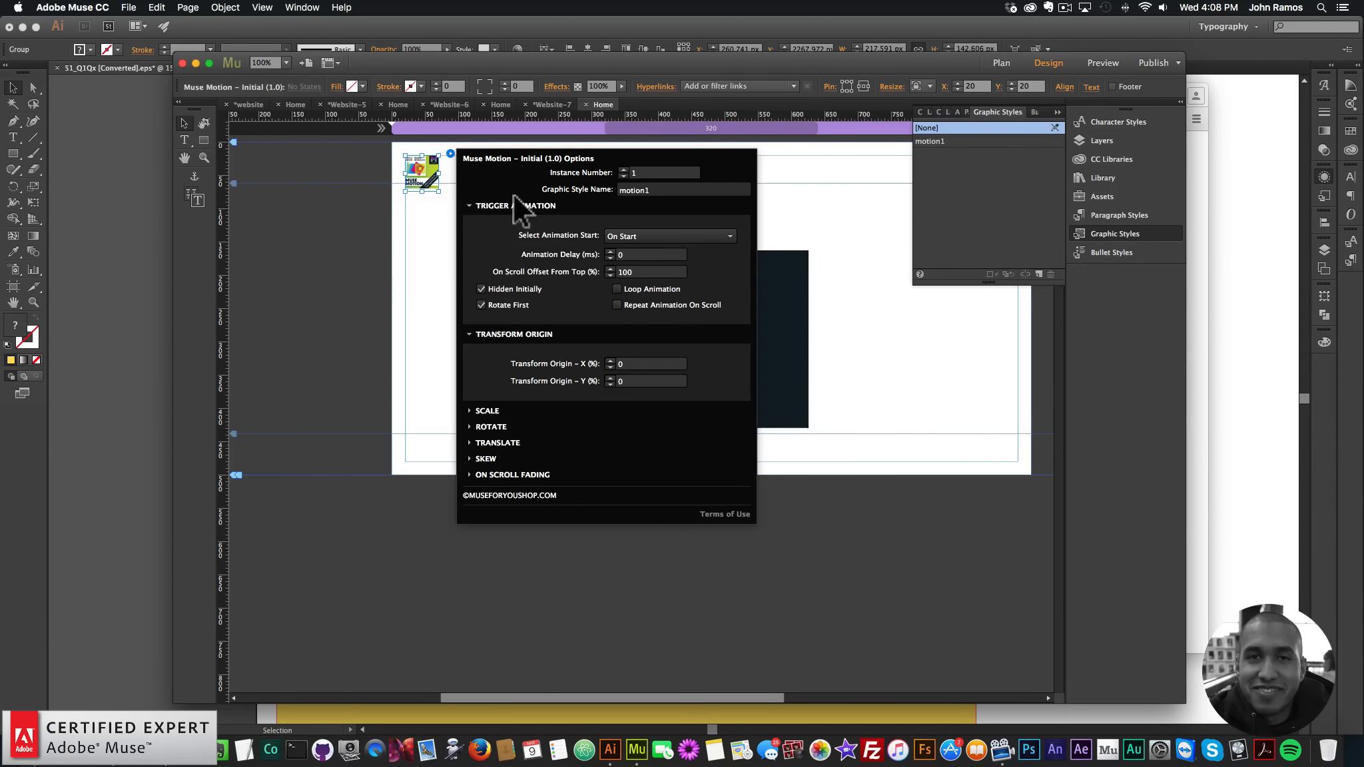
left_click(256, 142)
left_click(129, 8)
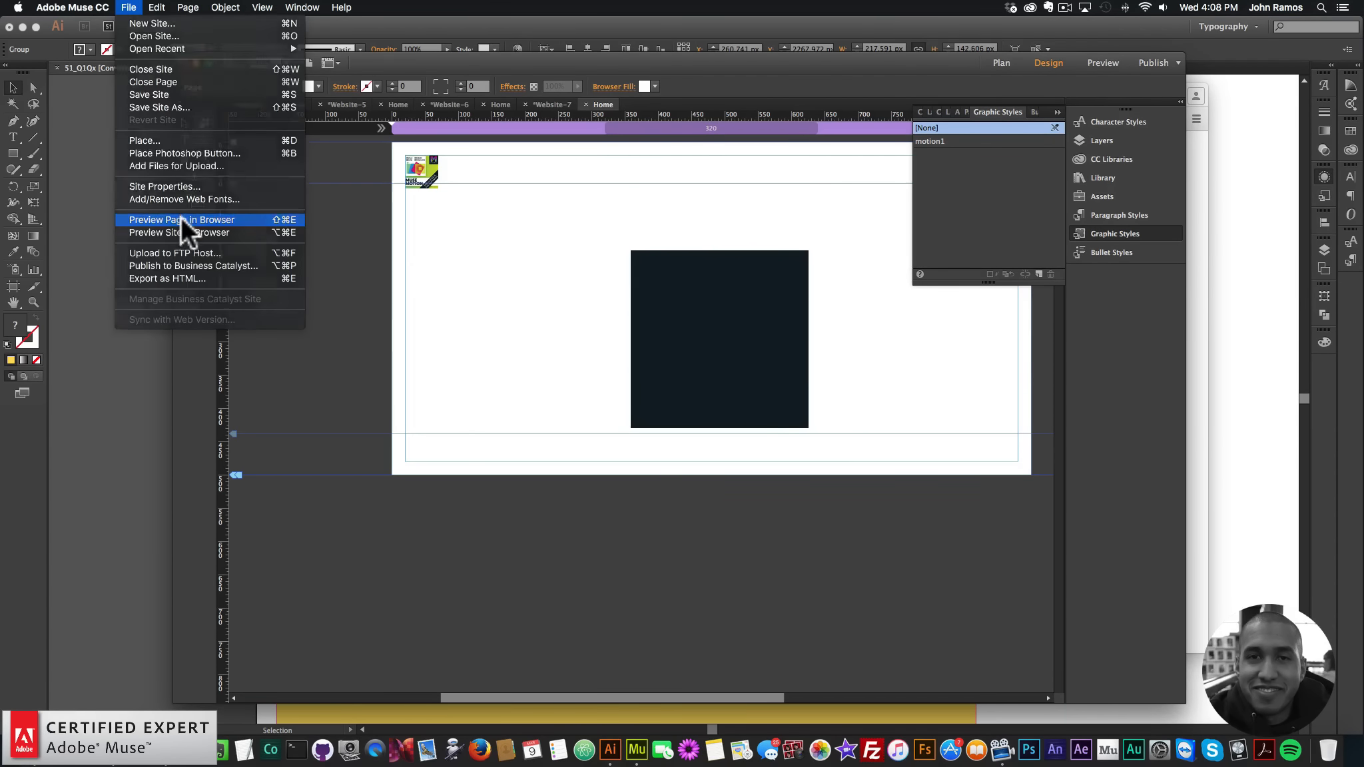
left_click(180, 217)
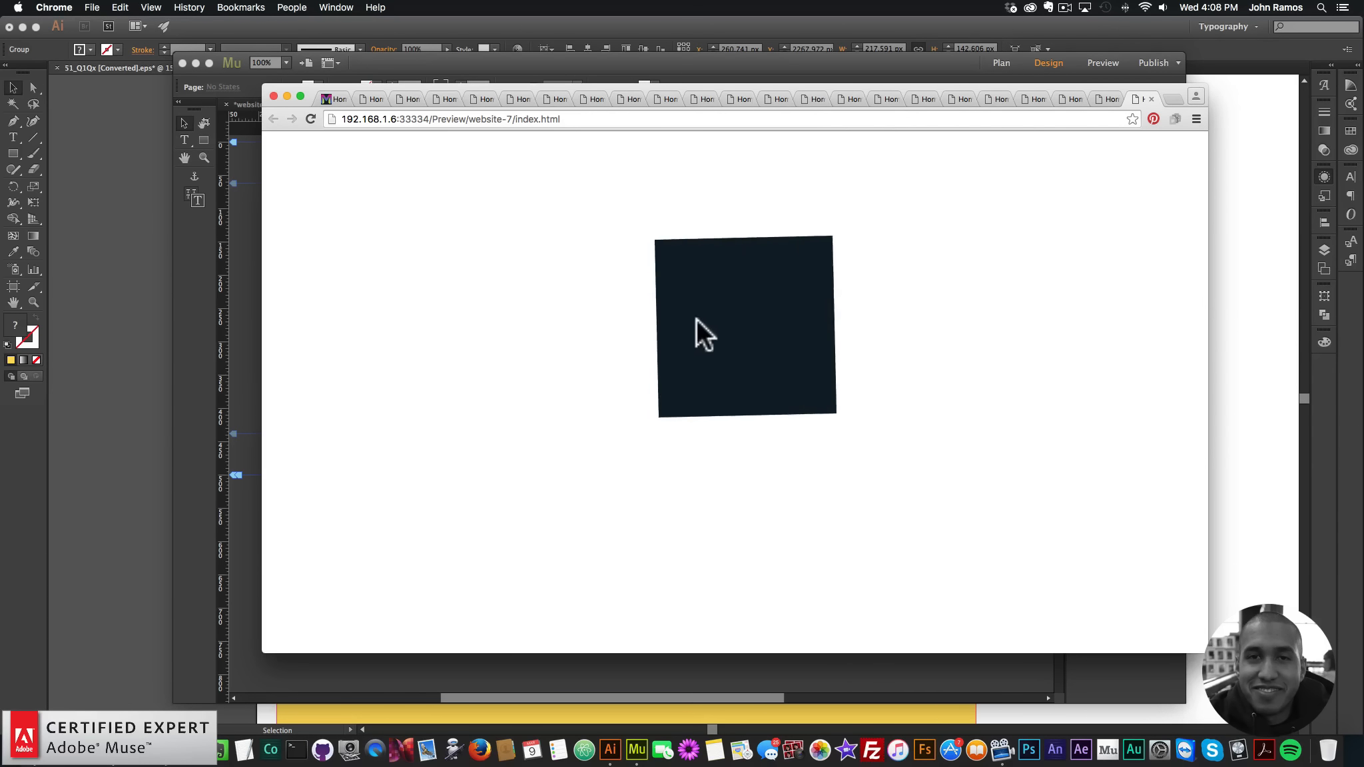
left_click(217, 270)
Step: Move the navy square lower on the page and extend the bottom of the page to make room around it
left_click(715, 282)
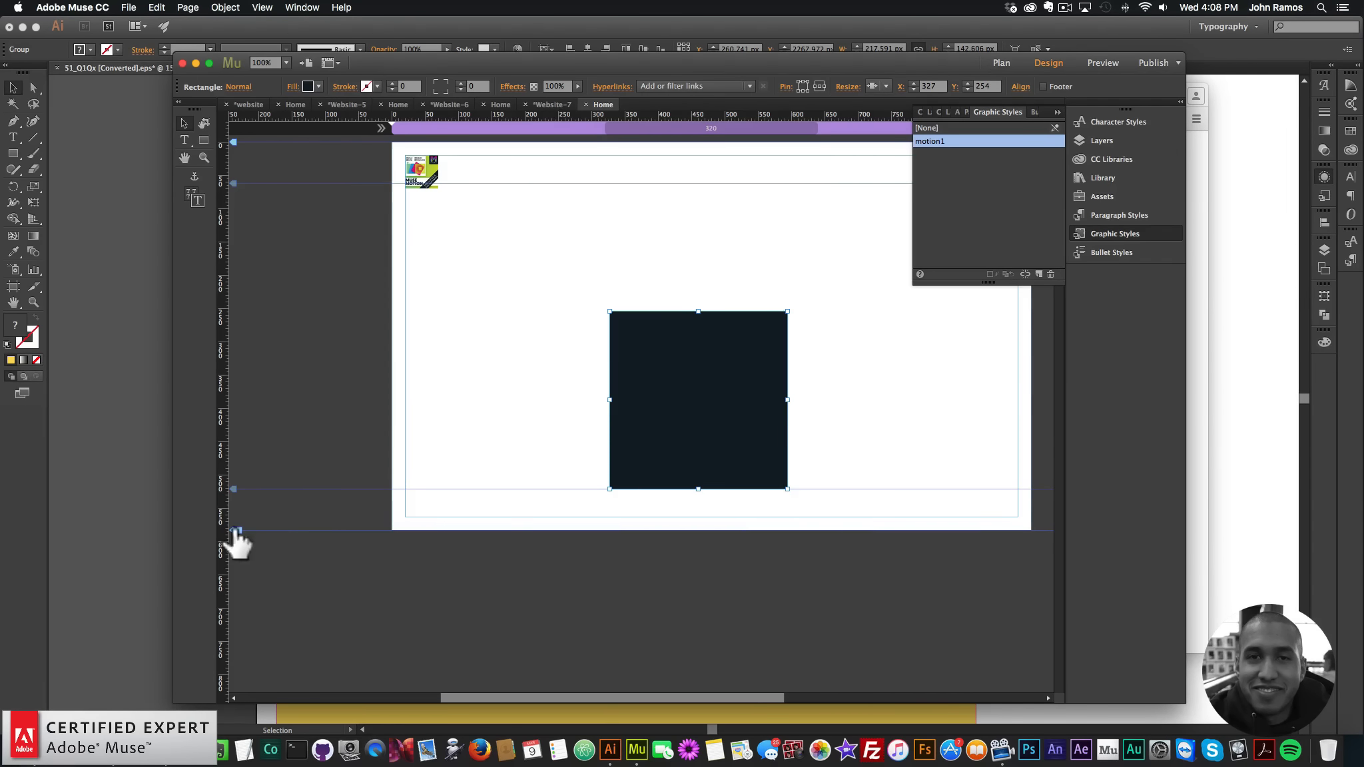
left_click_drag(234, 527, 237, 664)
mouse_move(737, 390)
left_mouse_down()
mouse_move(779, 389)
mouse_move(751, 393)
left_mouse_up()
Step: Preview the extended page in the browser to watch the square rotate
key("shift+super+e")
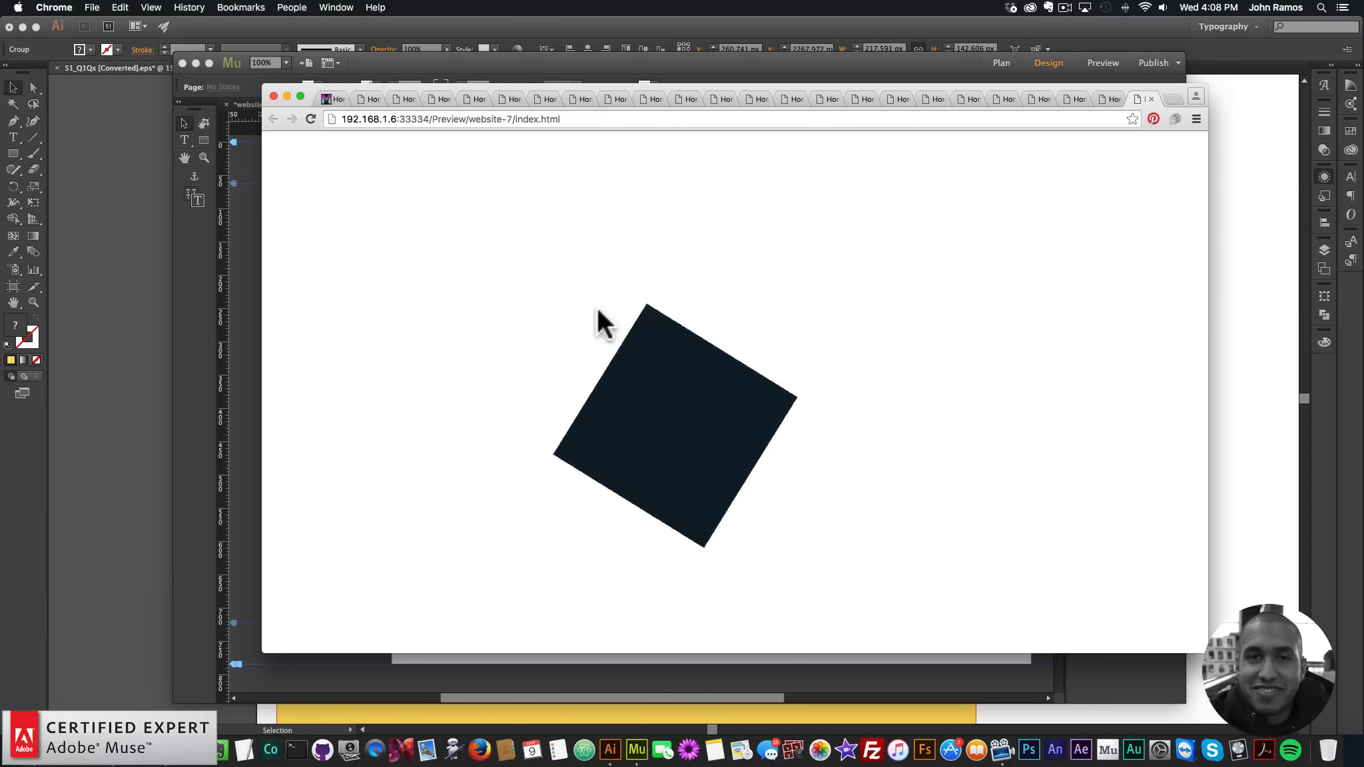
left_click(215, 236)
Step: Set the Muse Motion – Initial widget's Transform Origin to 100% for both X and Y
left_click(439, 160)
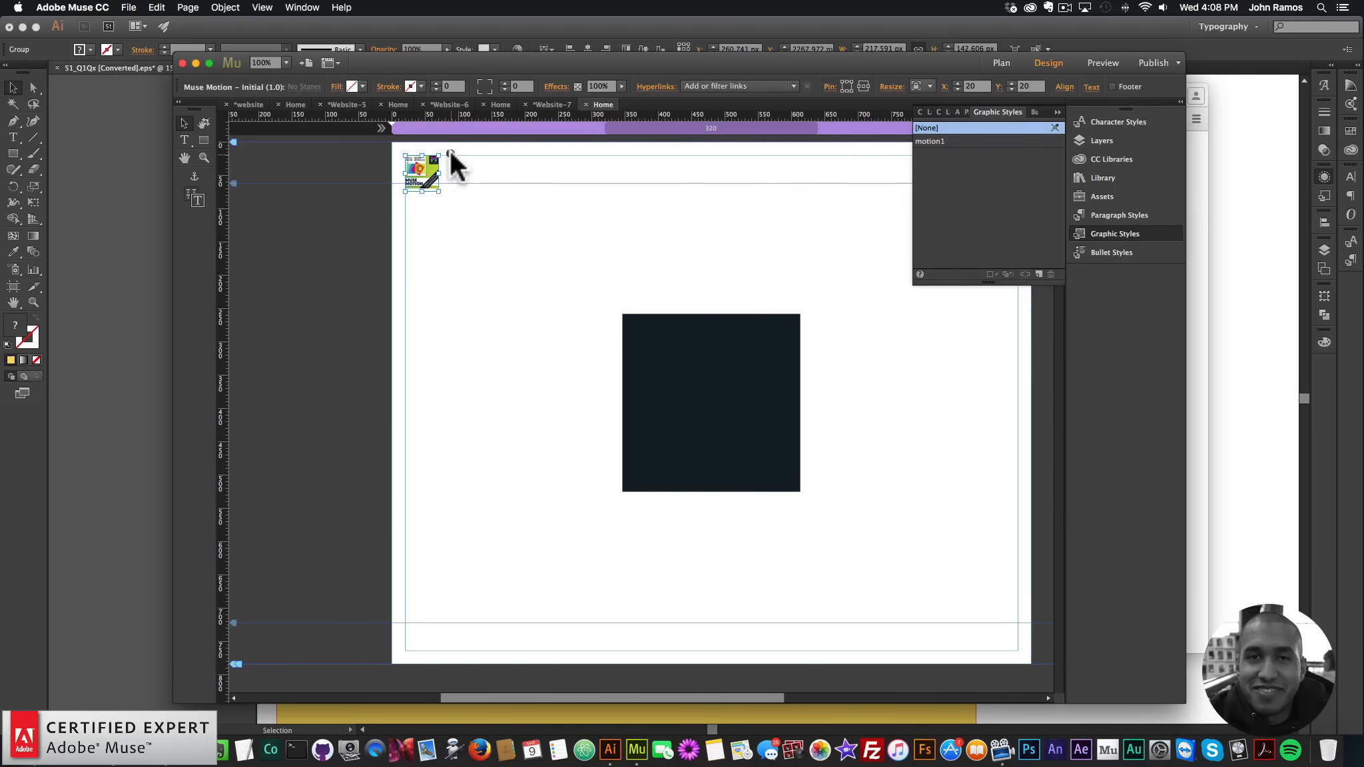
left_click(450, 153)
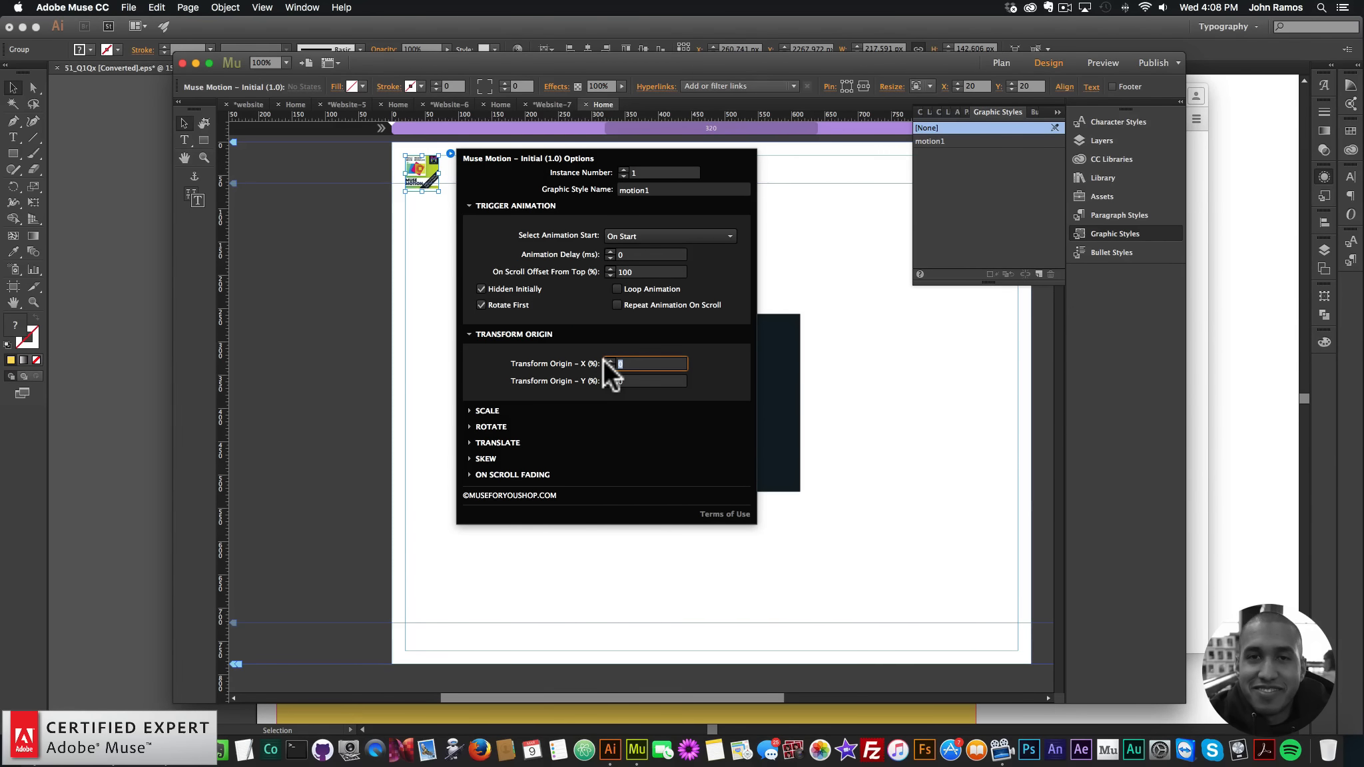
type("100")
key("Tab")
type("100")
key("Return")
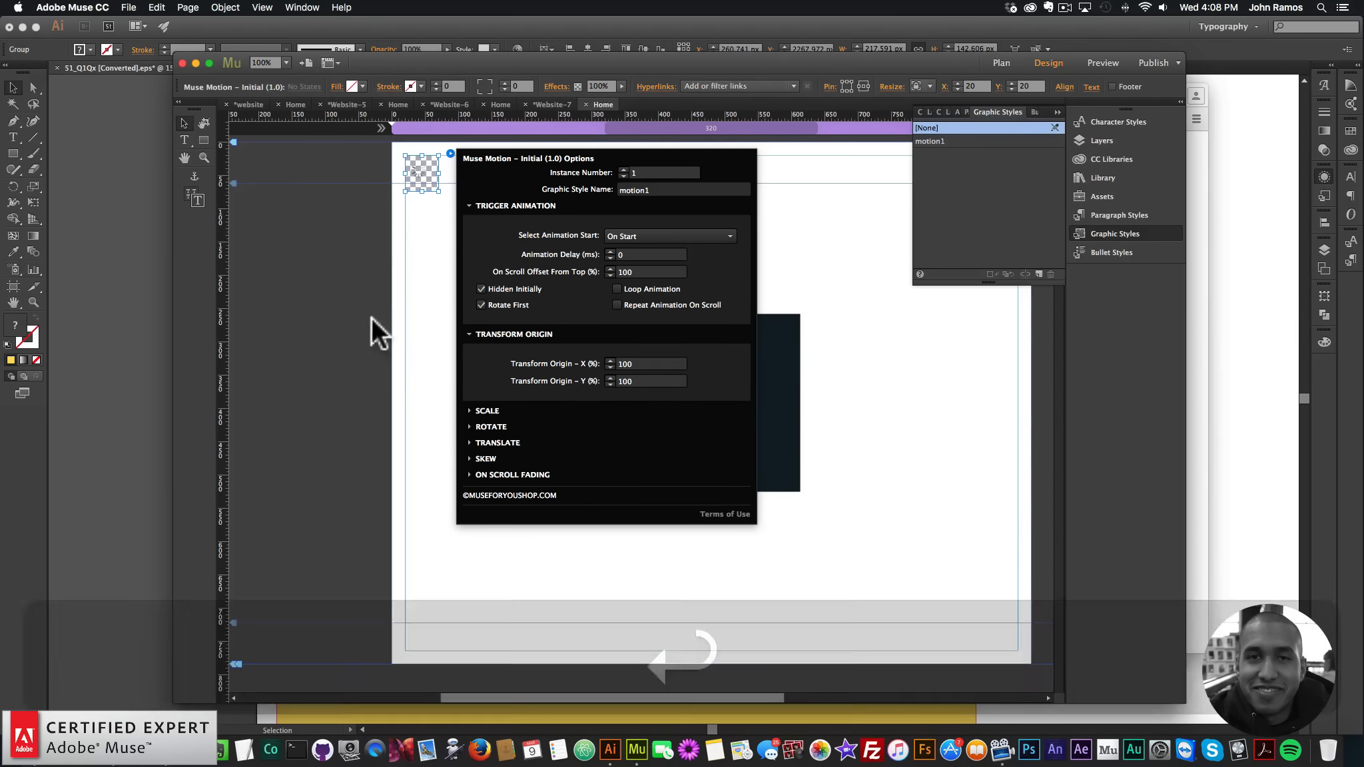
left_click(408, 360)
Step: Preview the page in the browser to check the rotation around the square's lower-right corner
left_click(128, 7)
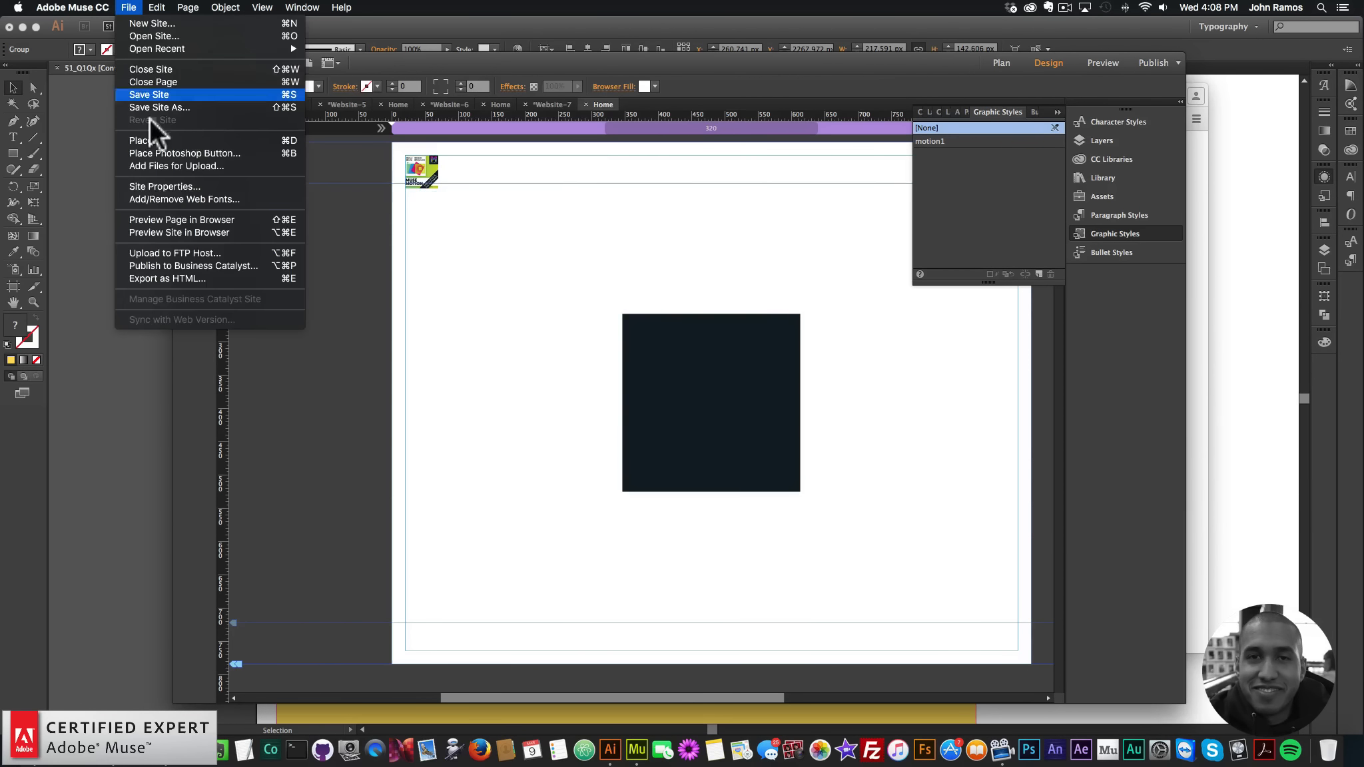
left_click(172, 219)
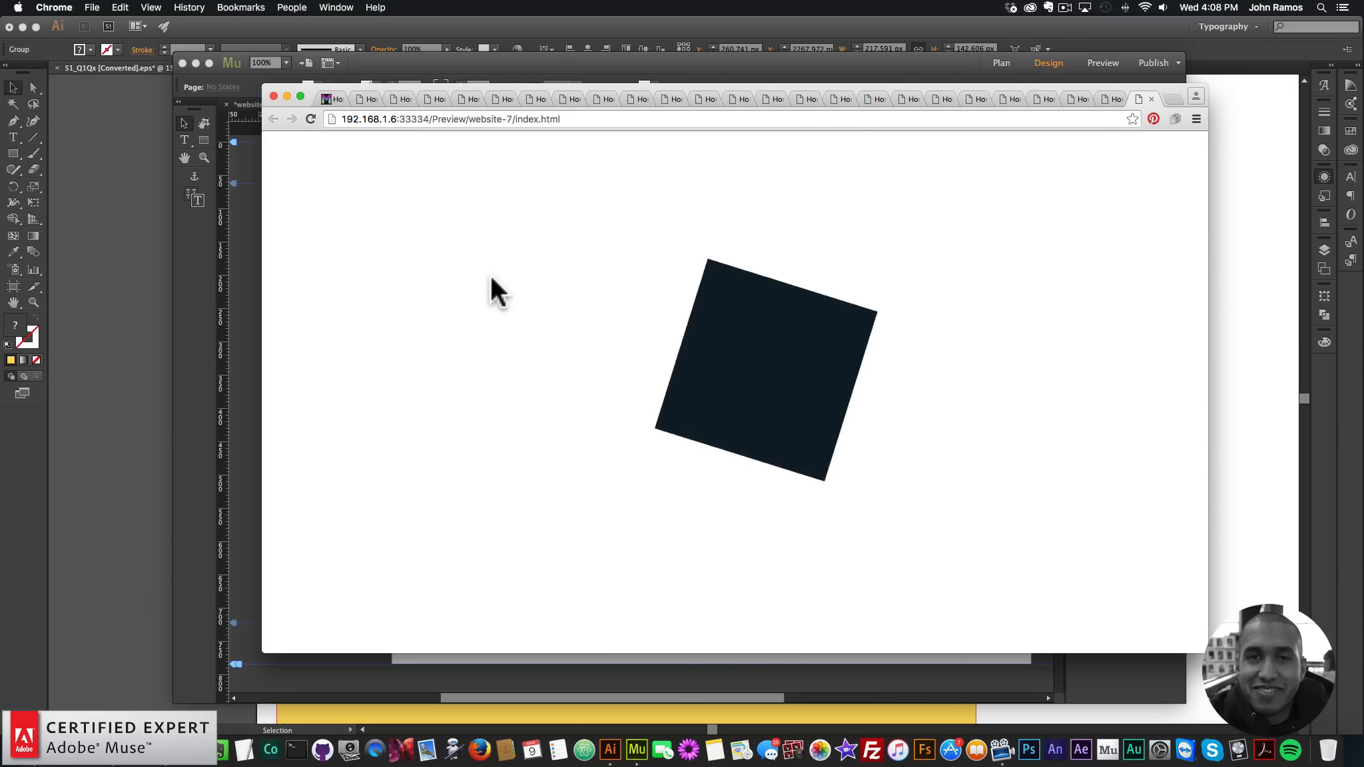
left_click(253, 274)
Step: Shrink the navy square to about two-thirds of its size and keep it near the middle of the page
left_click(715, 397)
left_click_drag(800, 487, 739, 389)
key("Escape")
Step: Preview the page in the browser with the smaller square rotating, and return to Muse
left_click(128, 7)
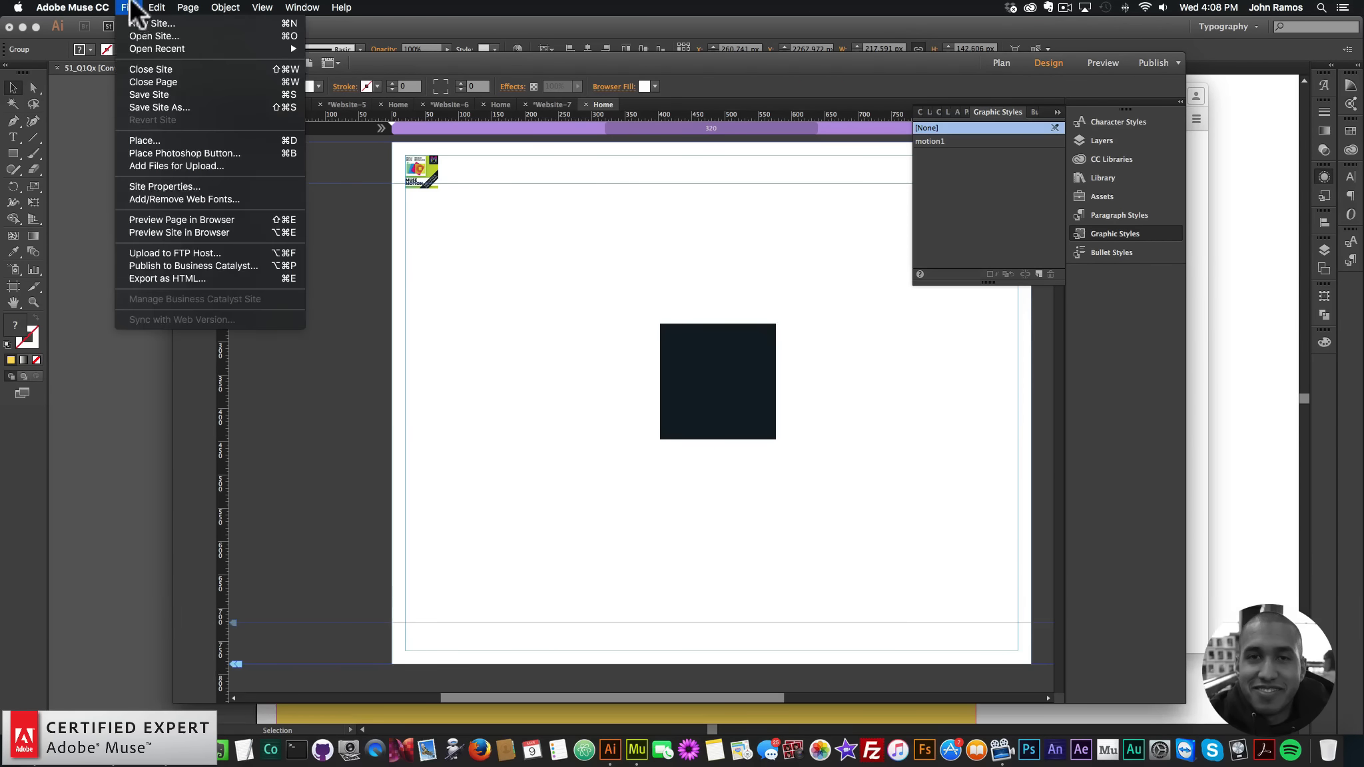
left_click(170, 219)
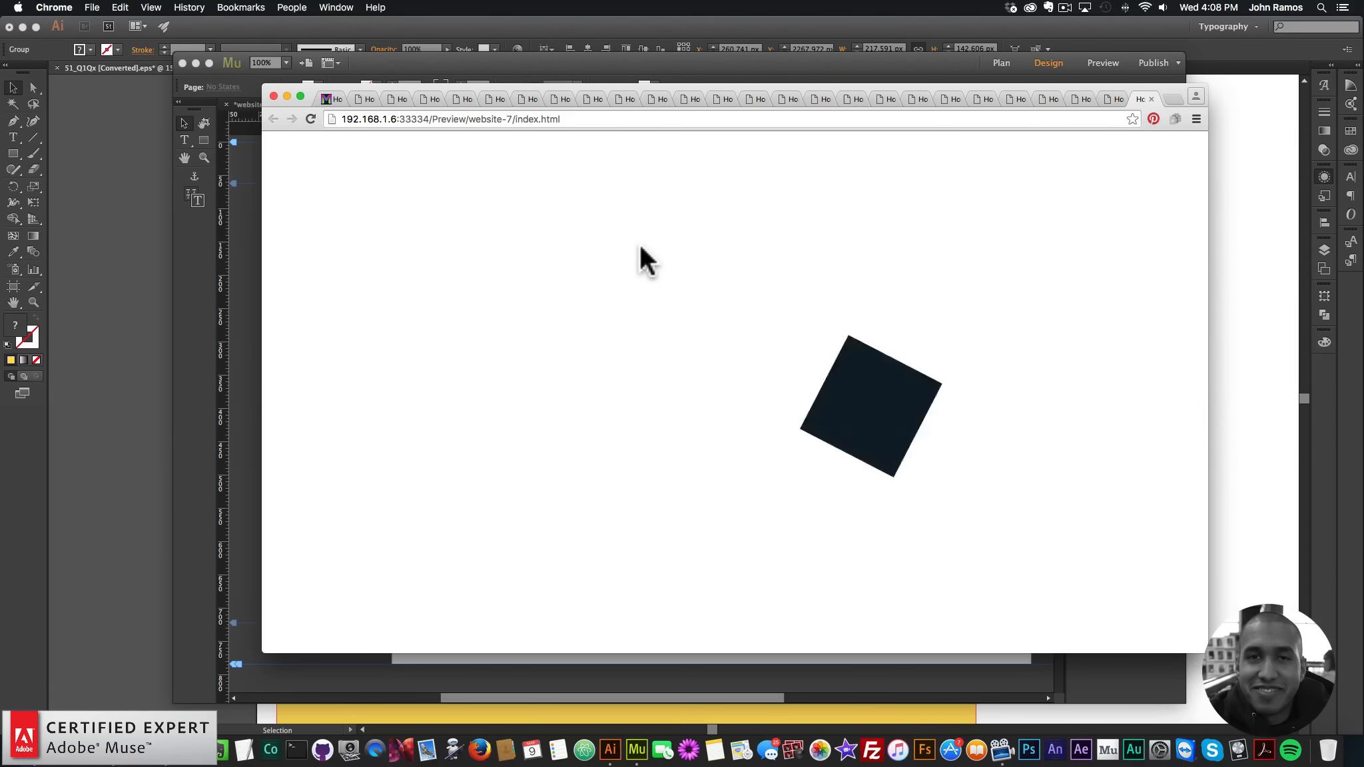
key("super+tab")
Step: Set the Rotate duration of the Muse Motion – Initial widget to 1000 ms
left_click(432, 174)
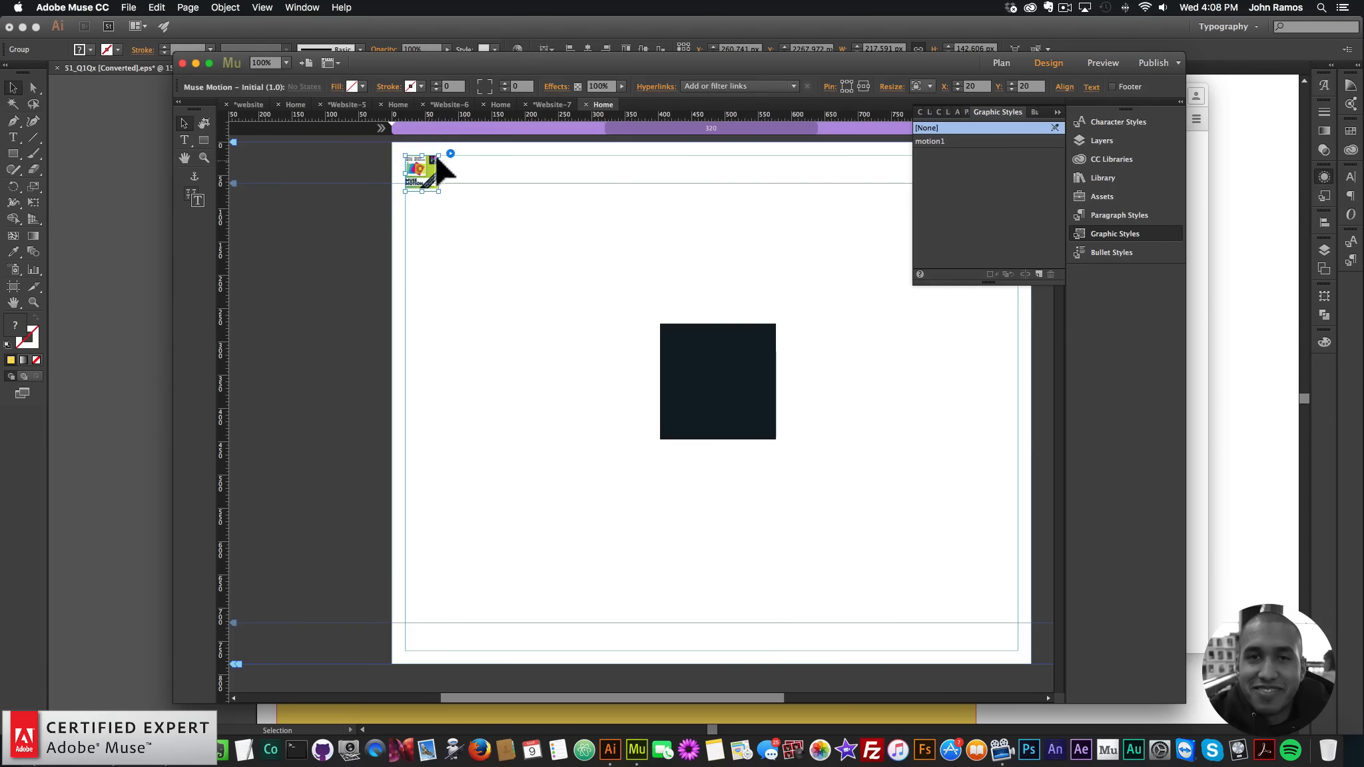
left_click(450, 154)
left_click(450, 154)
left_click(450, 153)
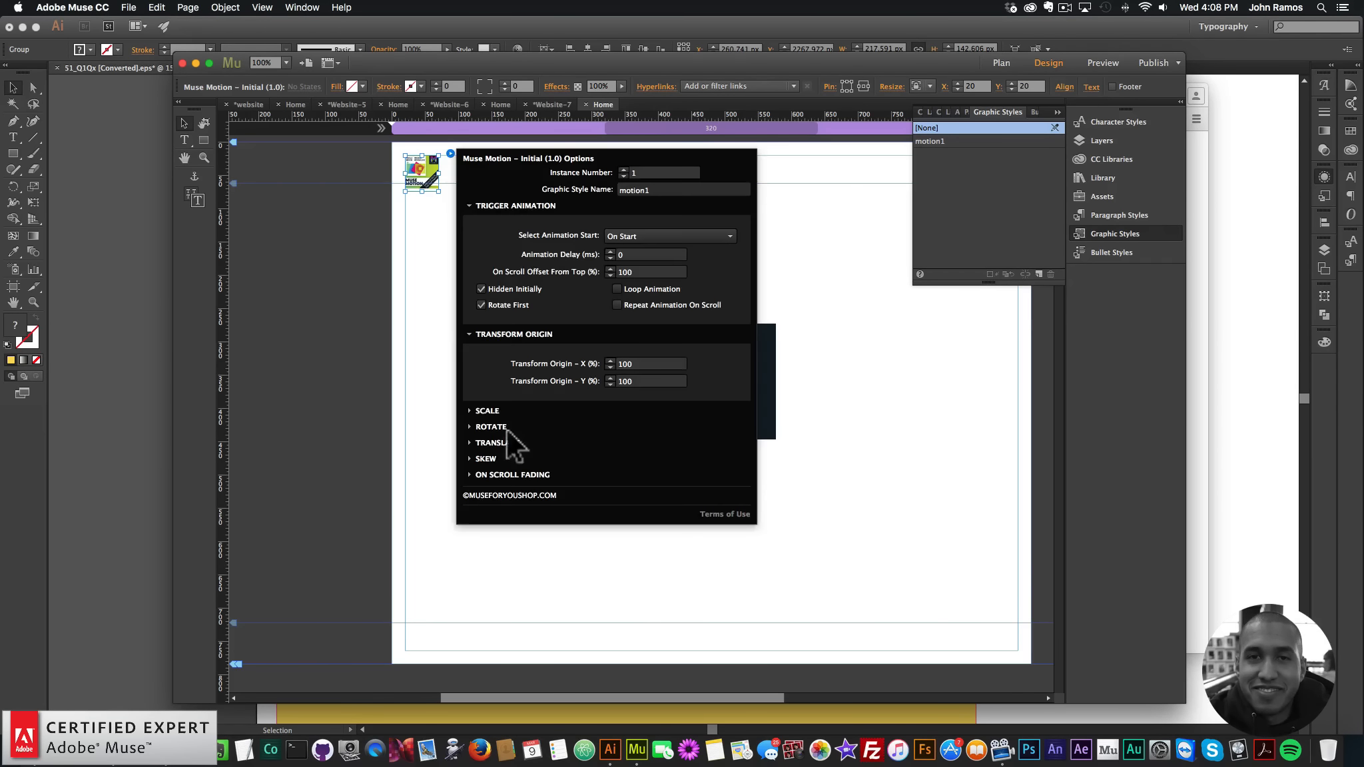
left_click(471, 430)
double_click(636, 491)
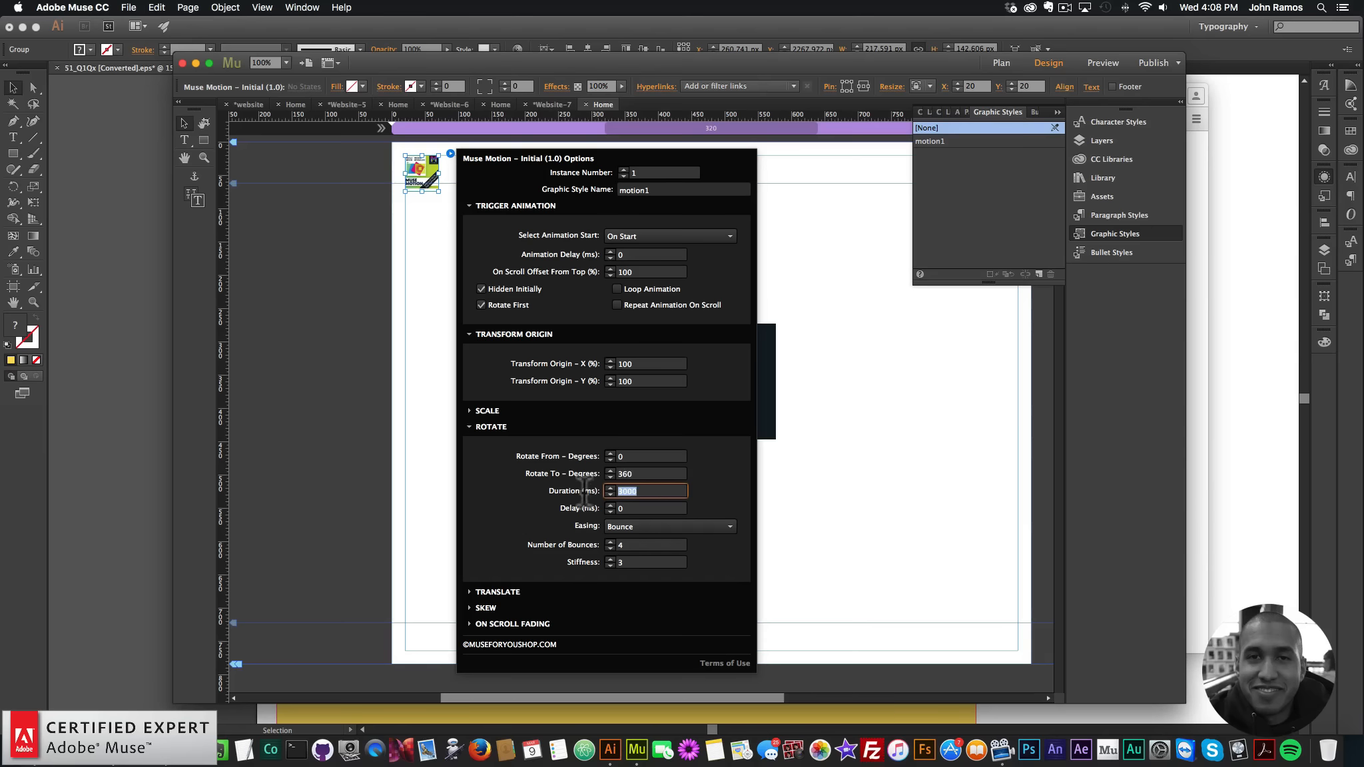
type("1000")
key("Return")
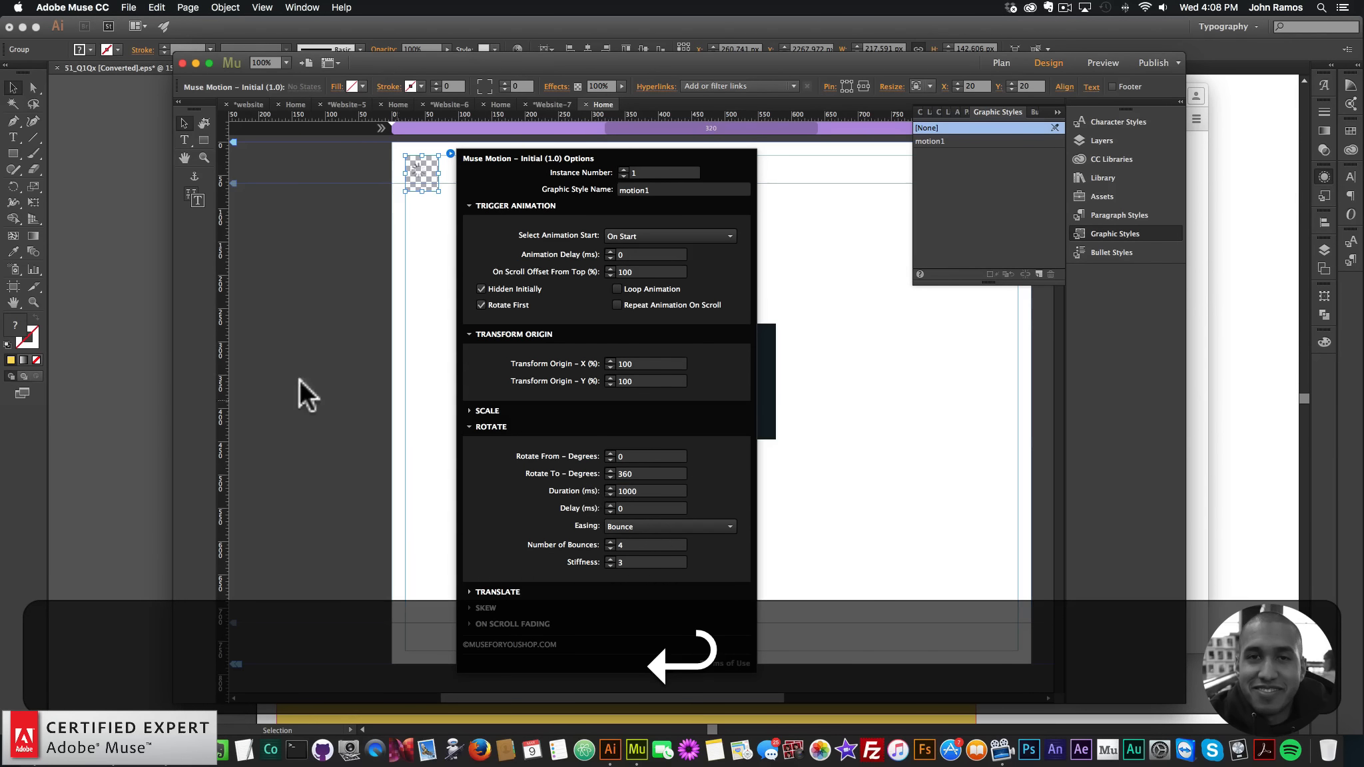
left_click(315, 343)
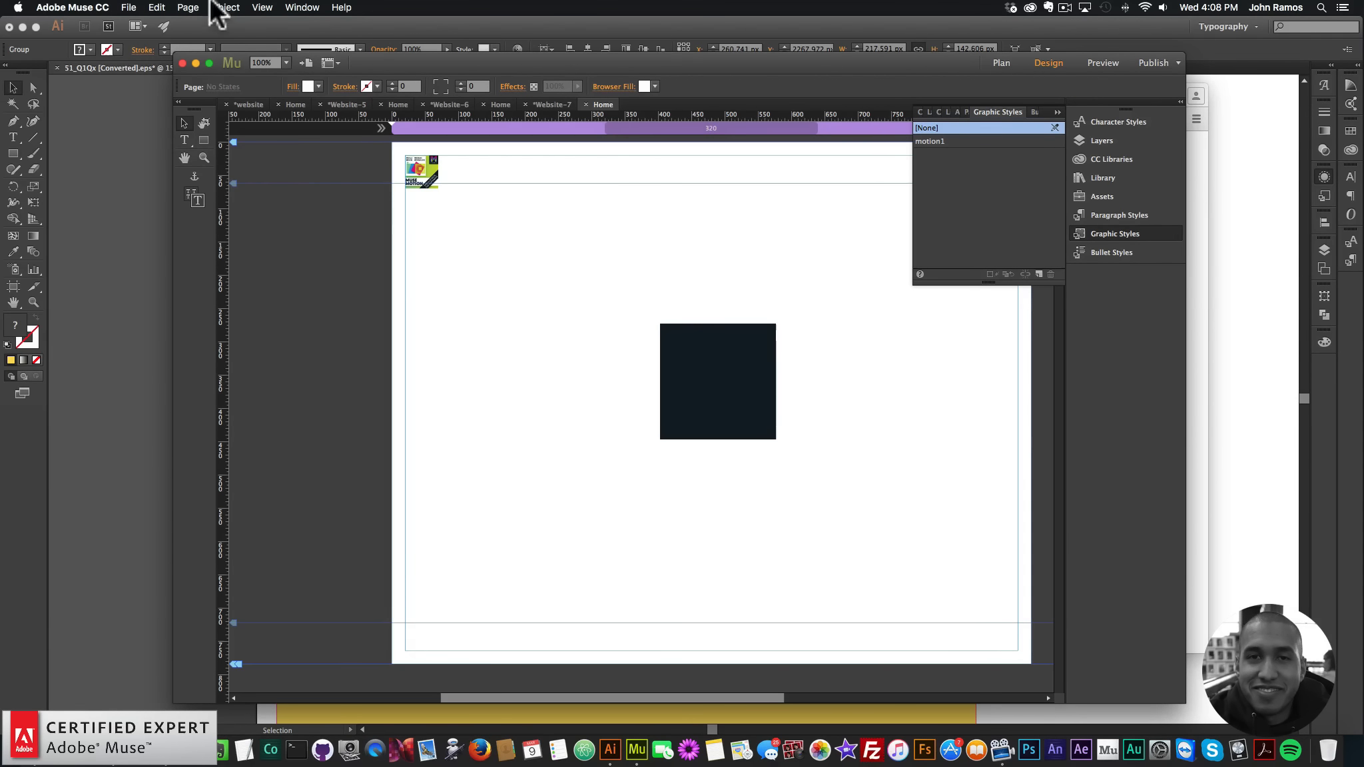
Step: Preview the page in the browser, reload it to replay the faster rotation, and return to Muse
left_click(129, 8)
left_click(175, 219)
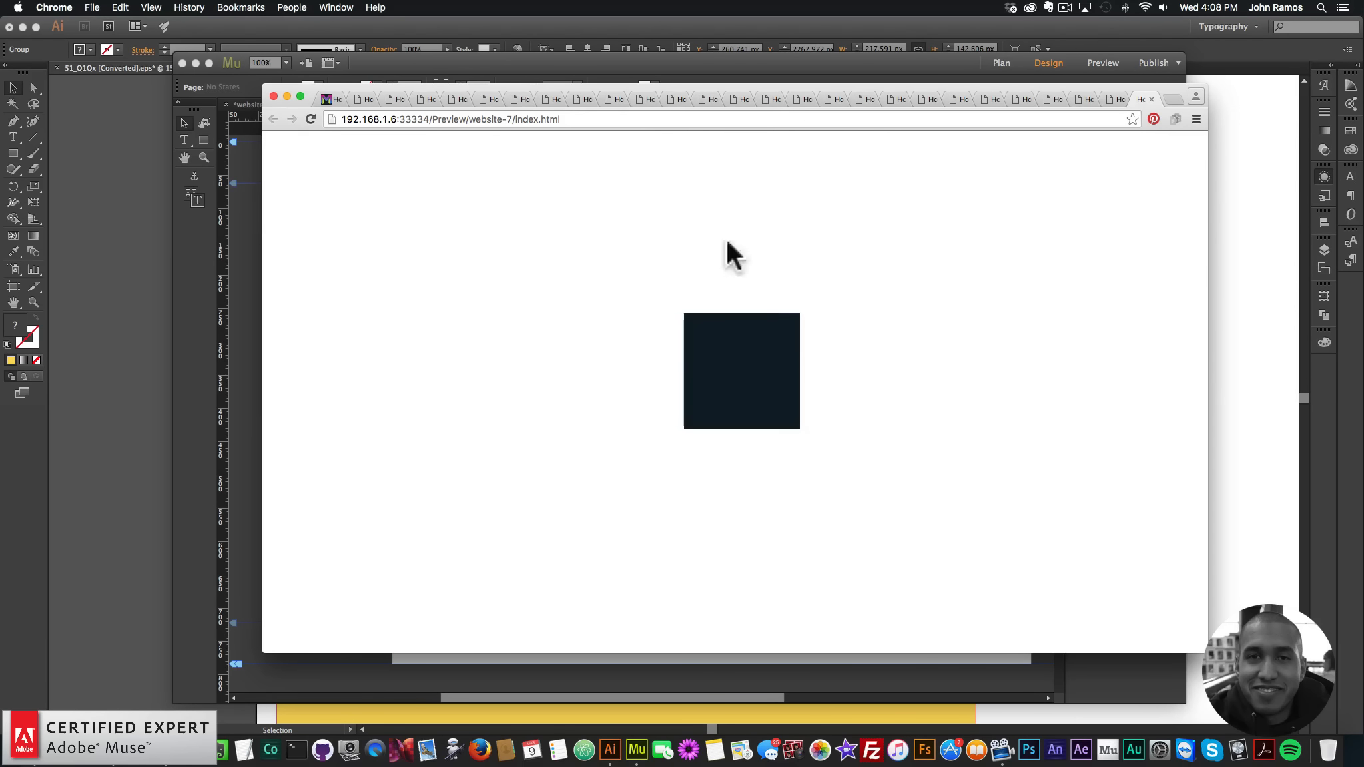
left_click(309, 118)
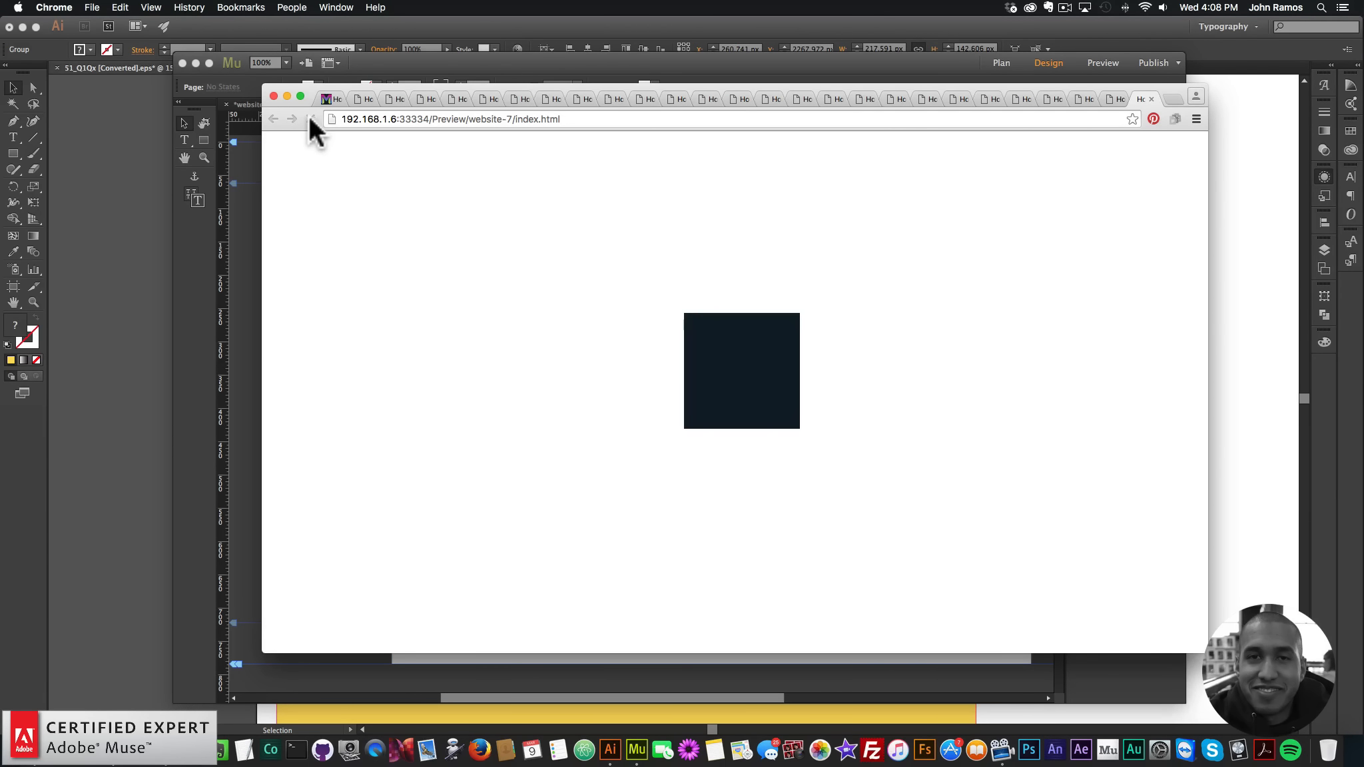
left_click(309, 119)
left_click(253, 276)
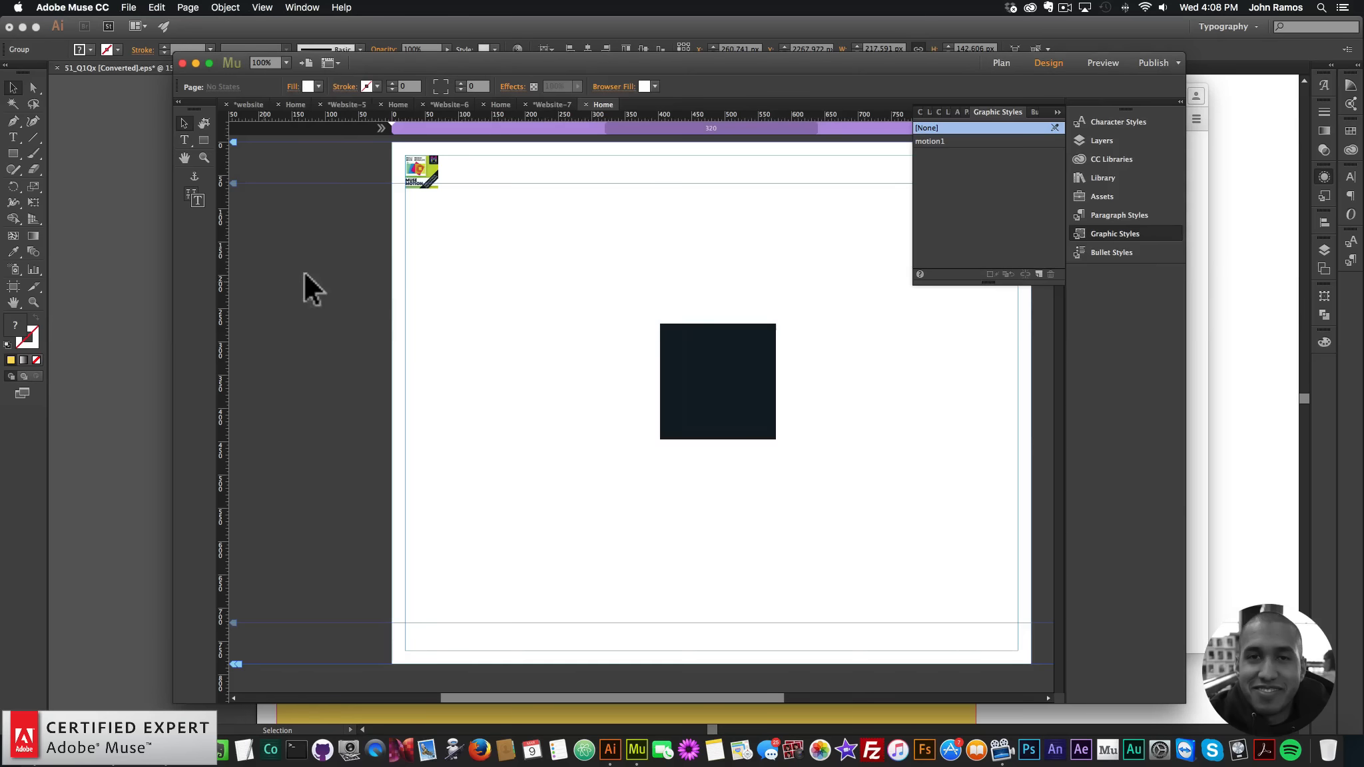
Step: Set the Muse Motion – Initial widget's Rotate duration to 3000 ms and its Rotate To value to 720 degrees
left_click(413, 173)
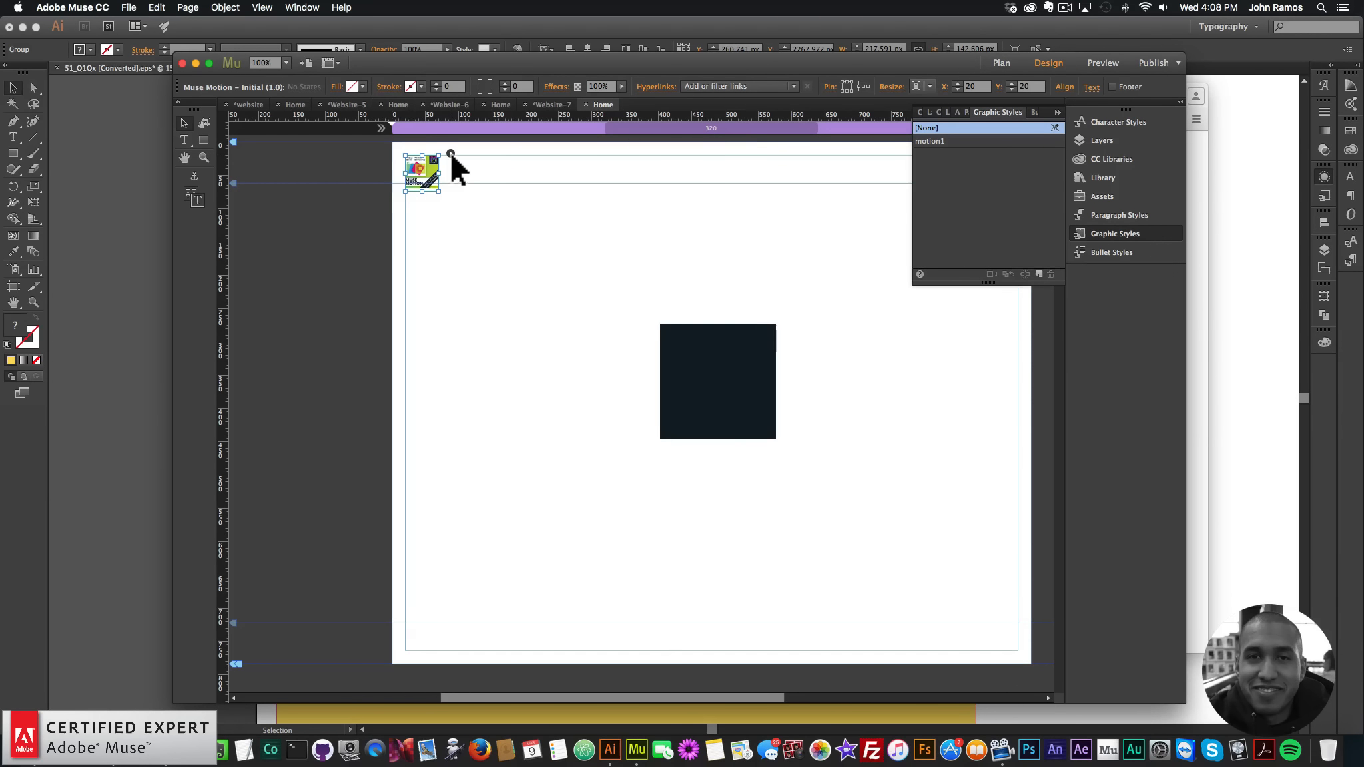
left_click(450, 153)
left_click(477, 427)
left_click(657, 474)
key("Tab")
type("3000")
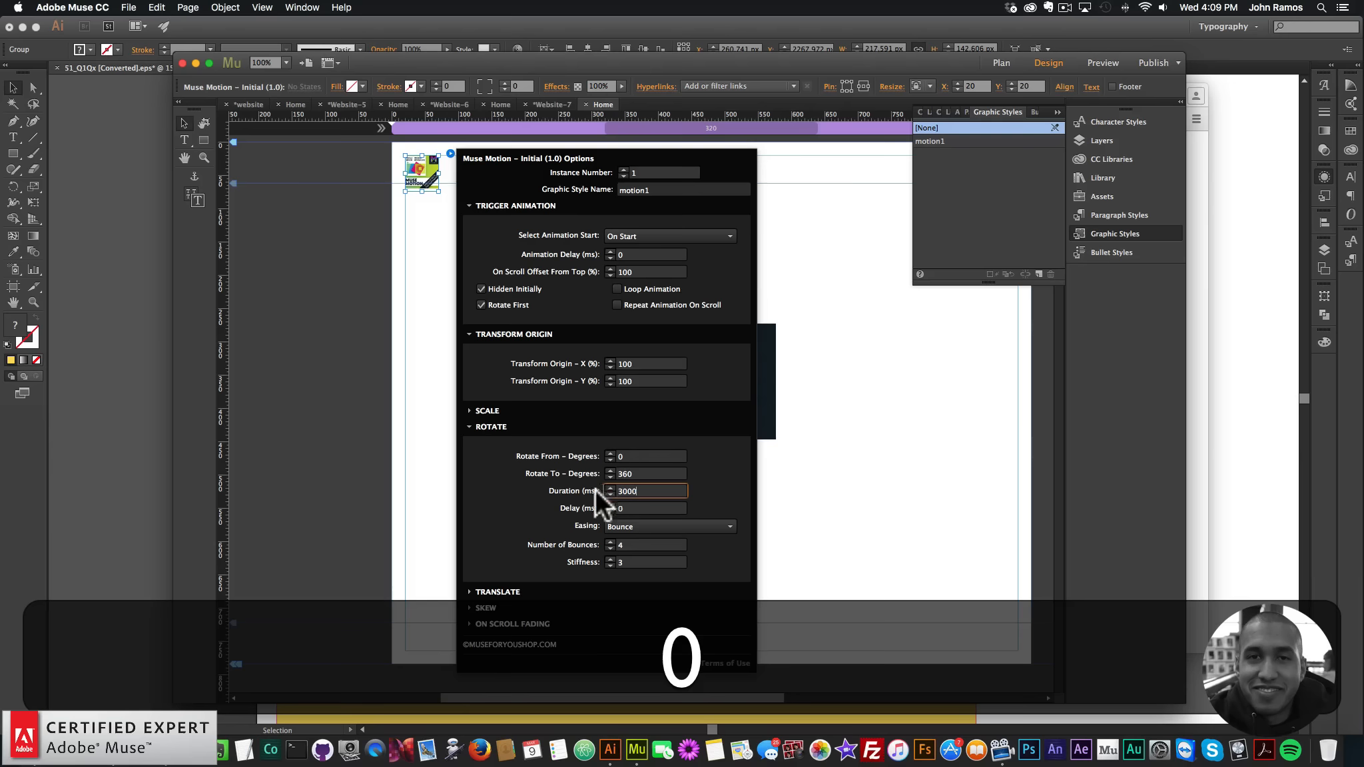
key("shift+Tab")
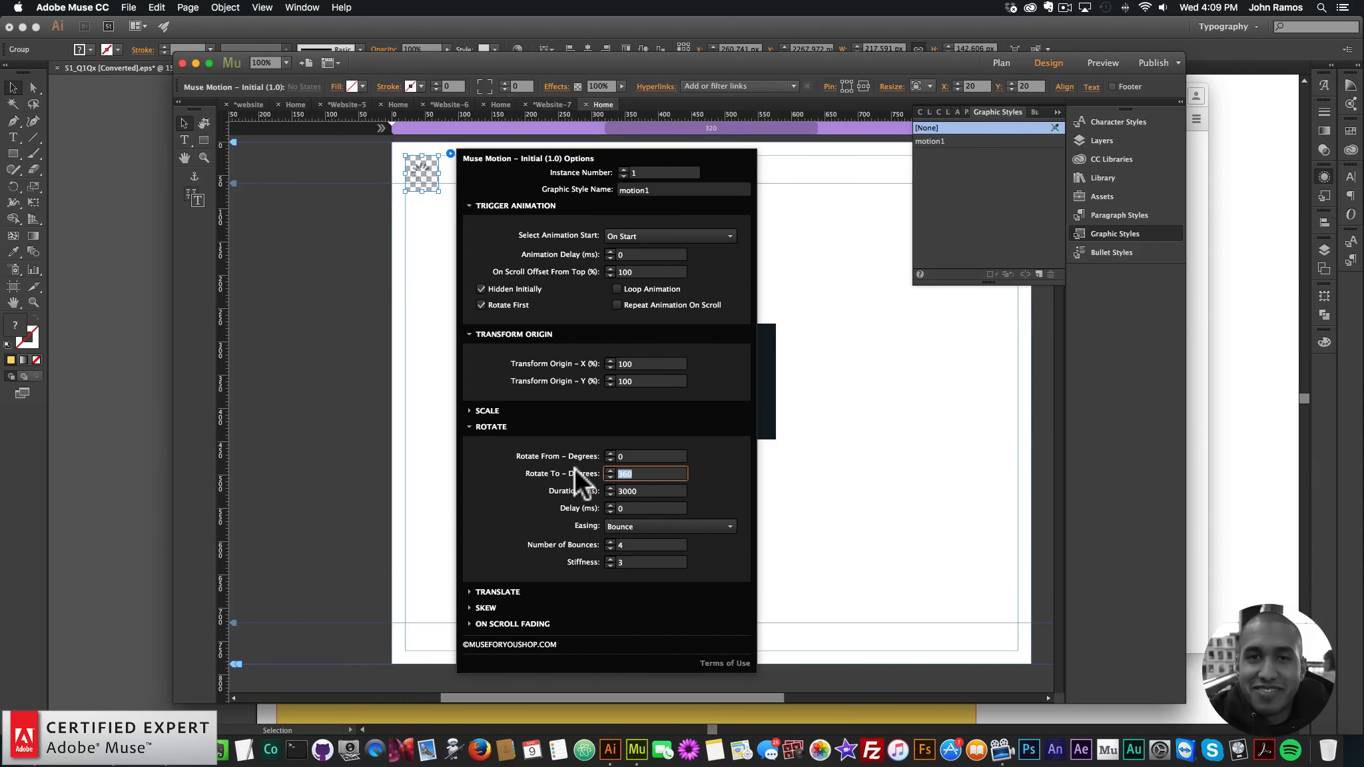
type("720")
key("Return")
left_click(365, 289)
Step: Preview the page in the browser, reload it to replay the 720-degree rotation, and return to Muse
left_click(128, 7)
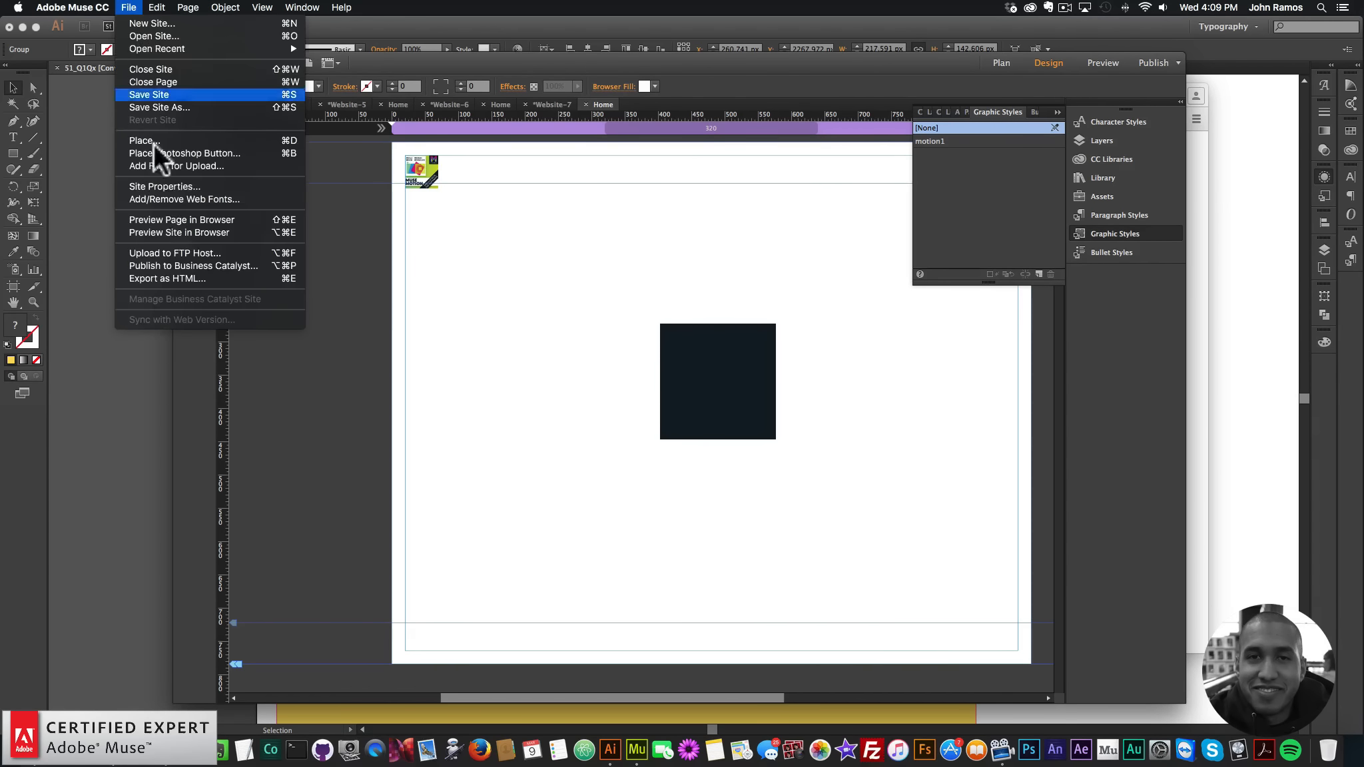
left_click(174, 220)
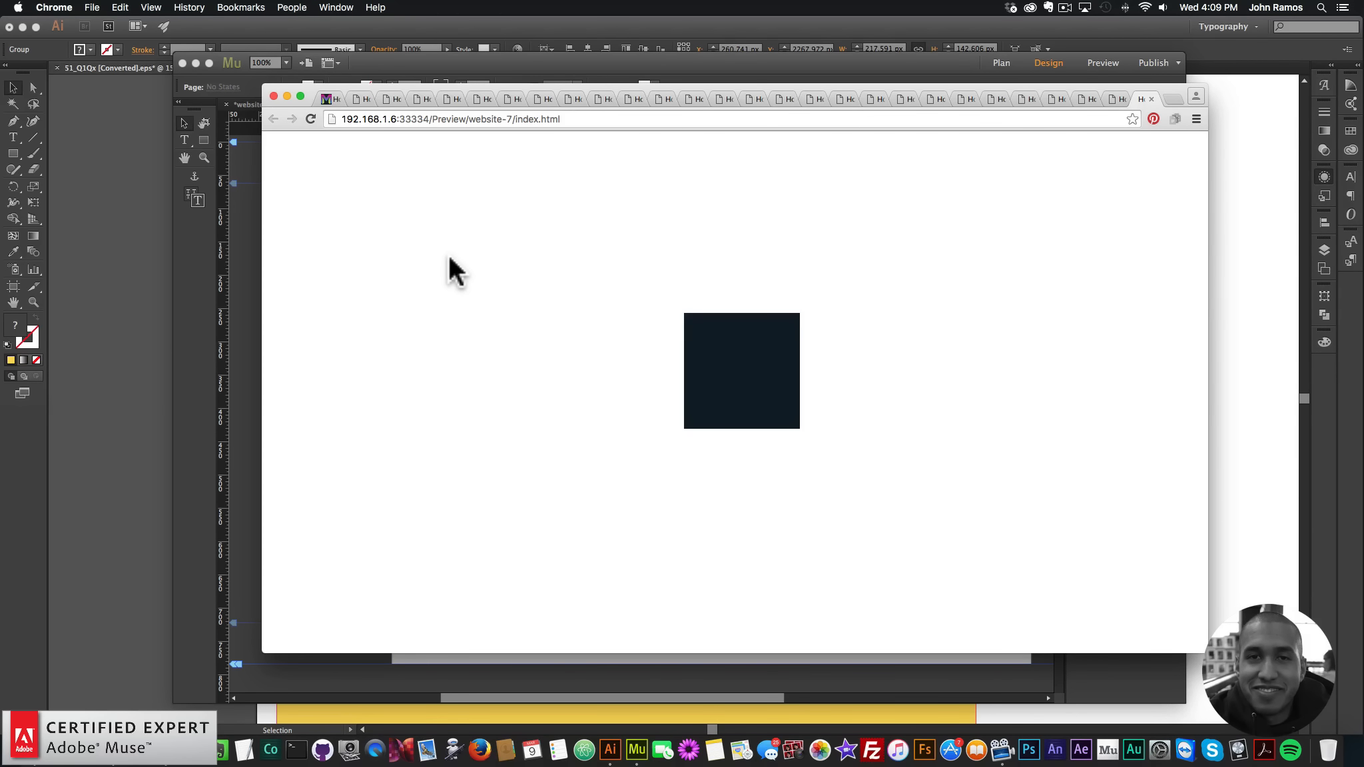
left_click(307, 118)
left_click(356, 213)
Step: Set the Muse Motion – Initial widget's Transform Origin X to 0%
left_click(426, 169)
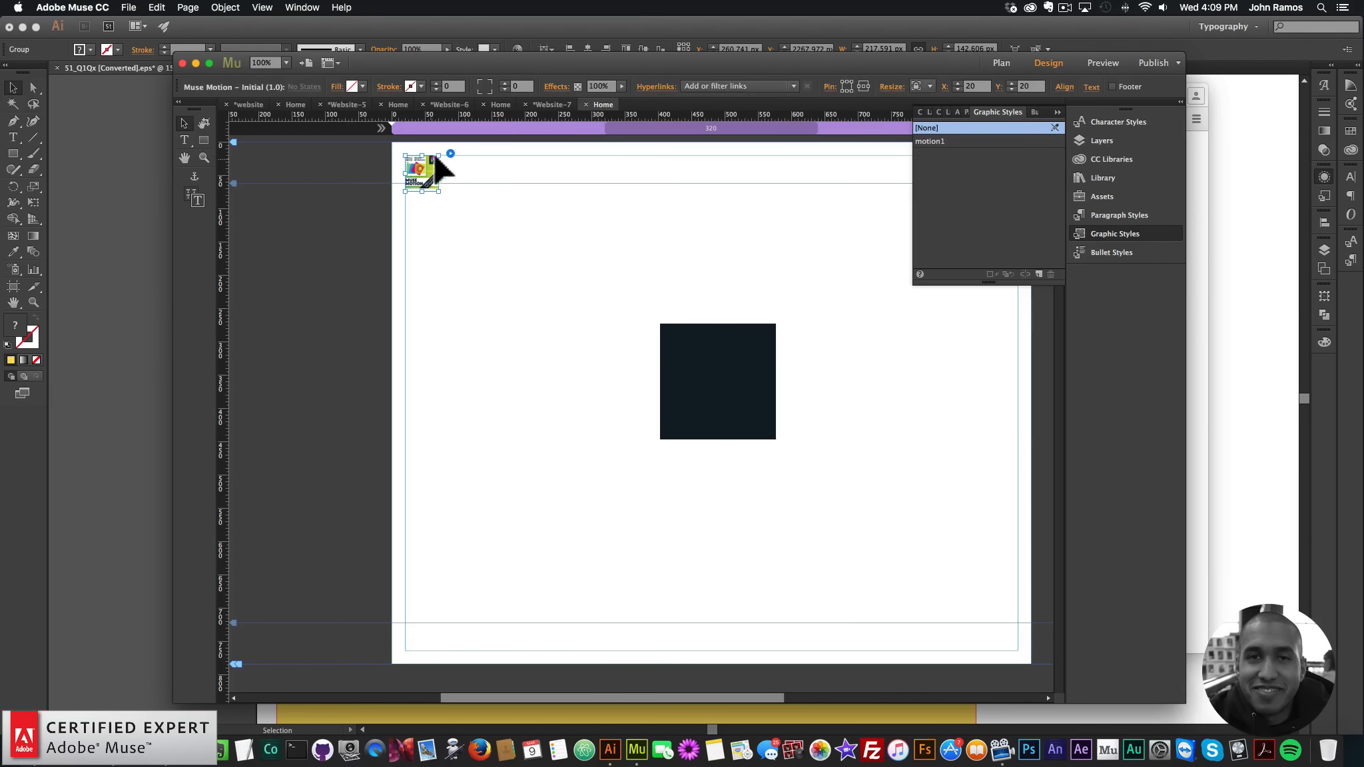
left_click(450, 153)
double_click(633, 363)
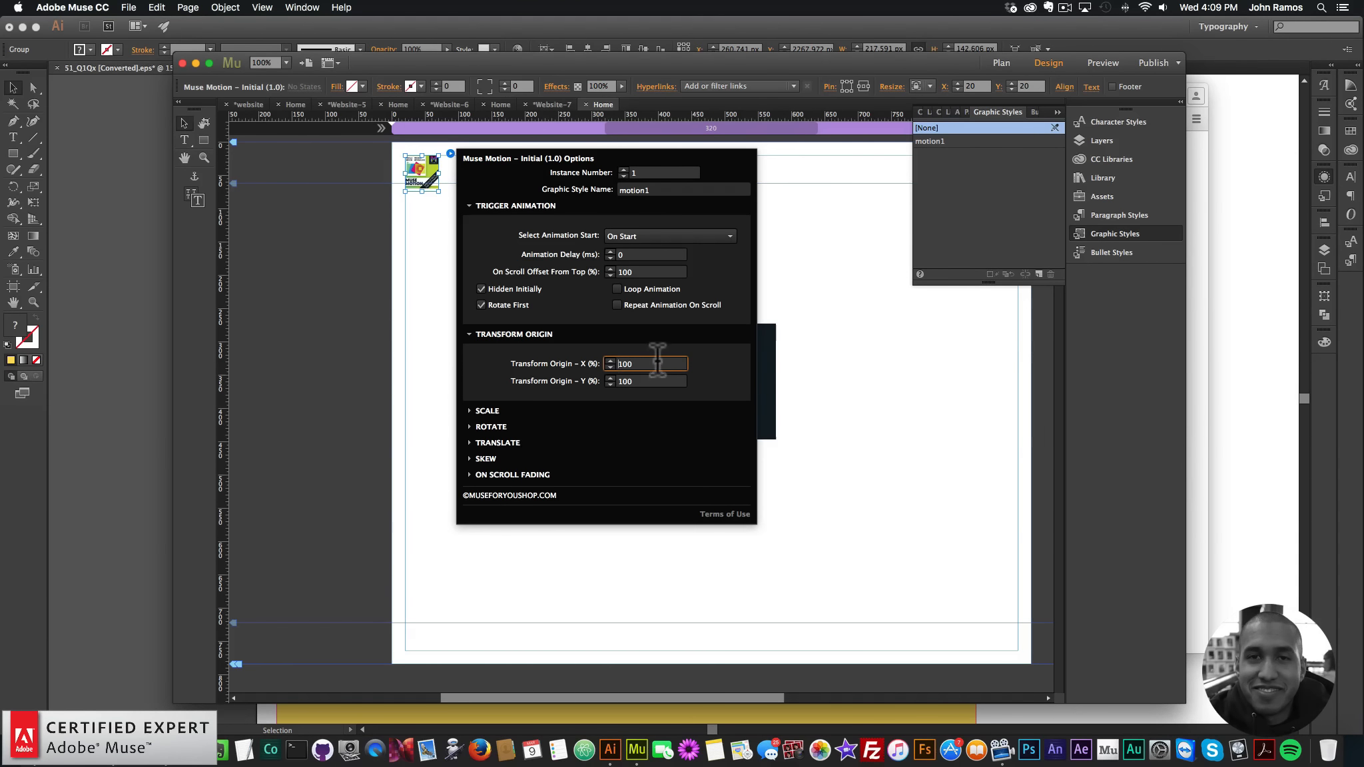
type("0")
key("Return")
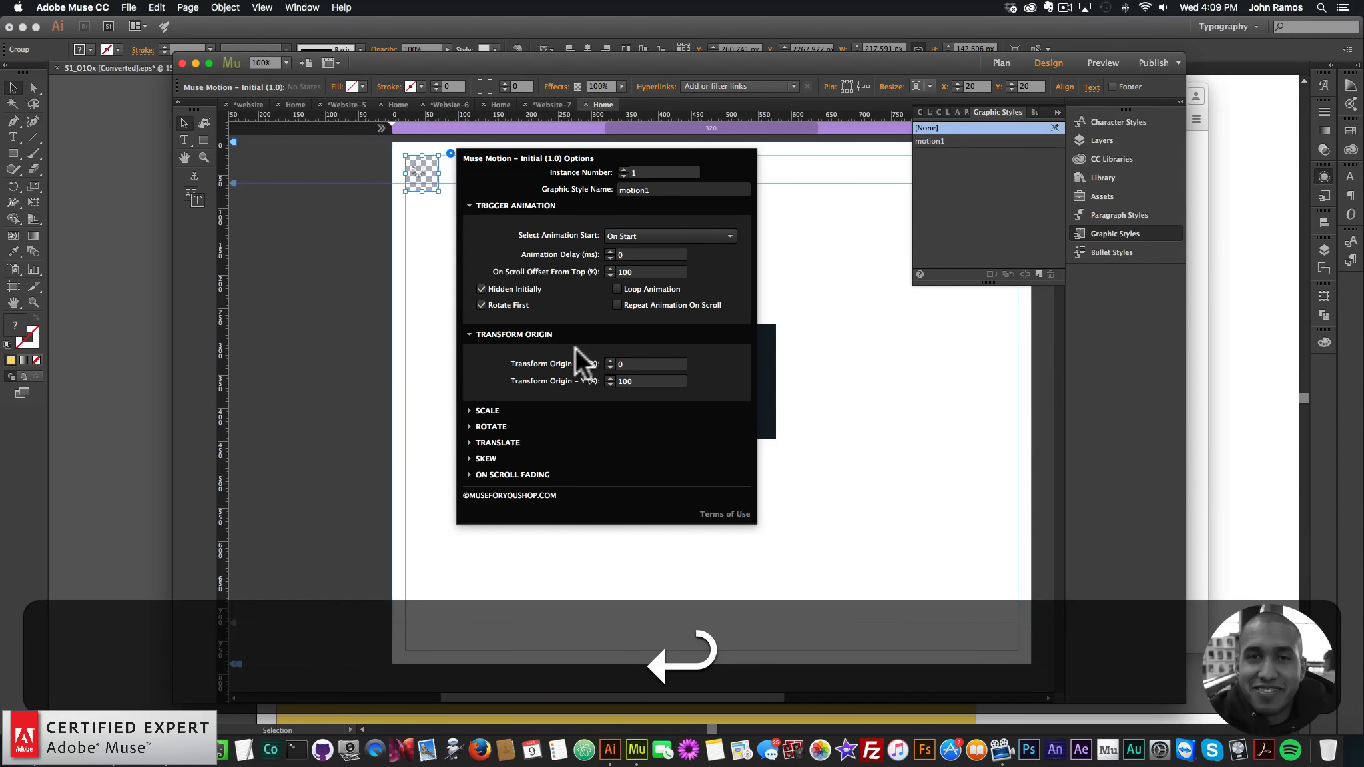
left_click(386, 350)
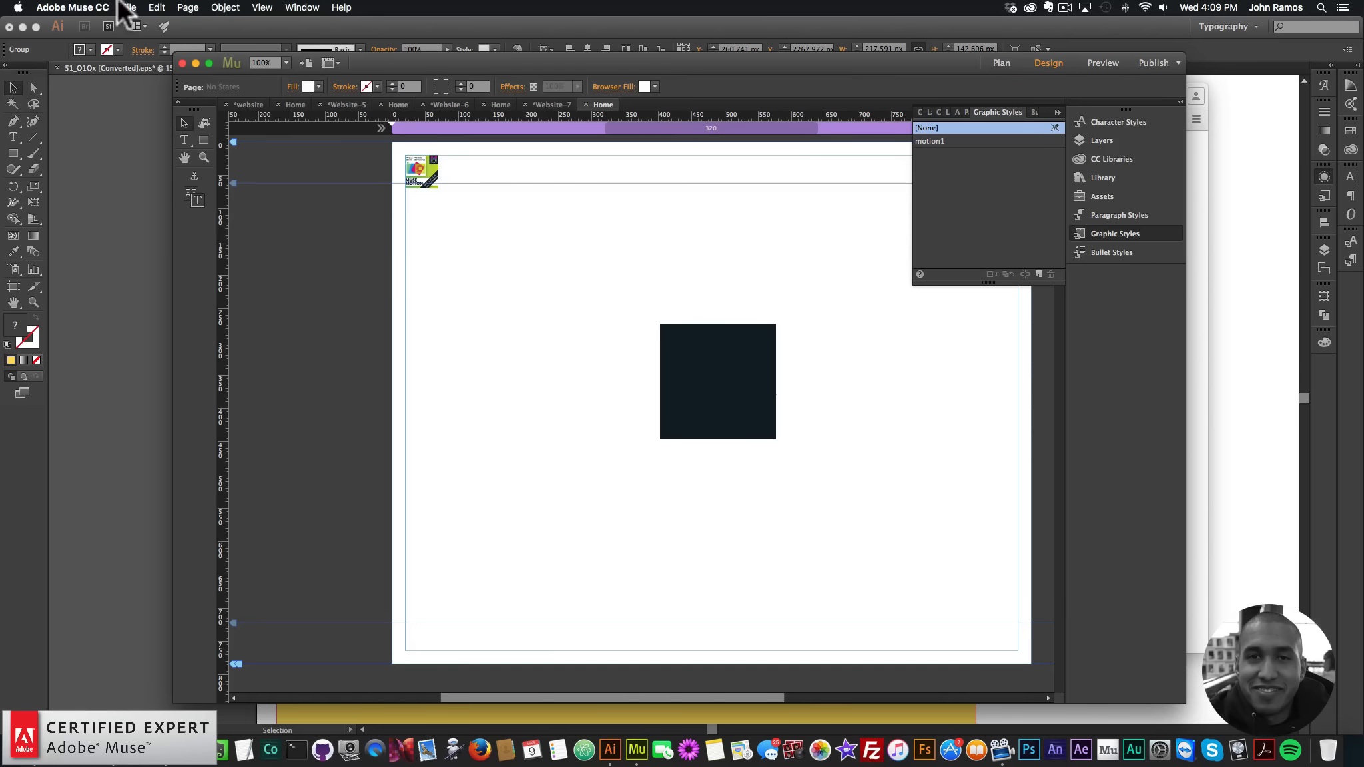
Step: Preview the page in the browser to check the rotation around the square's lower-left corner, and return to Muse
left_click(128, 8)
left_click(177, 220)
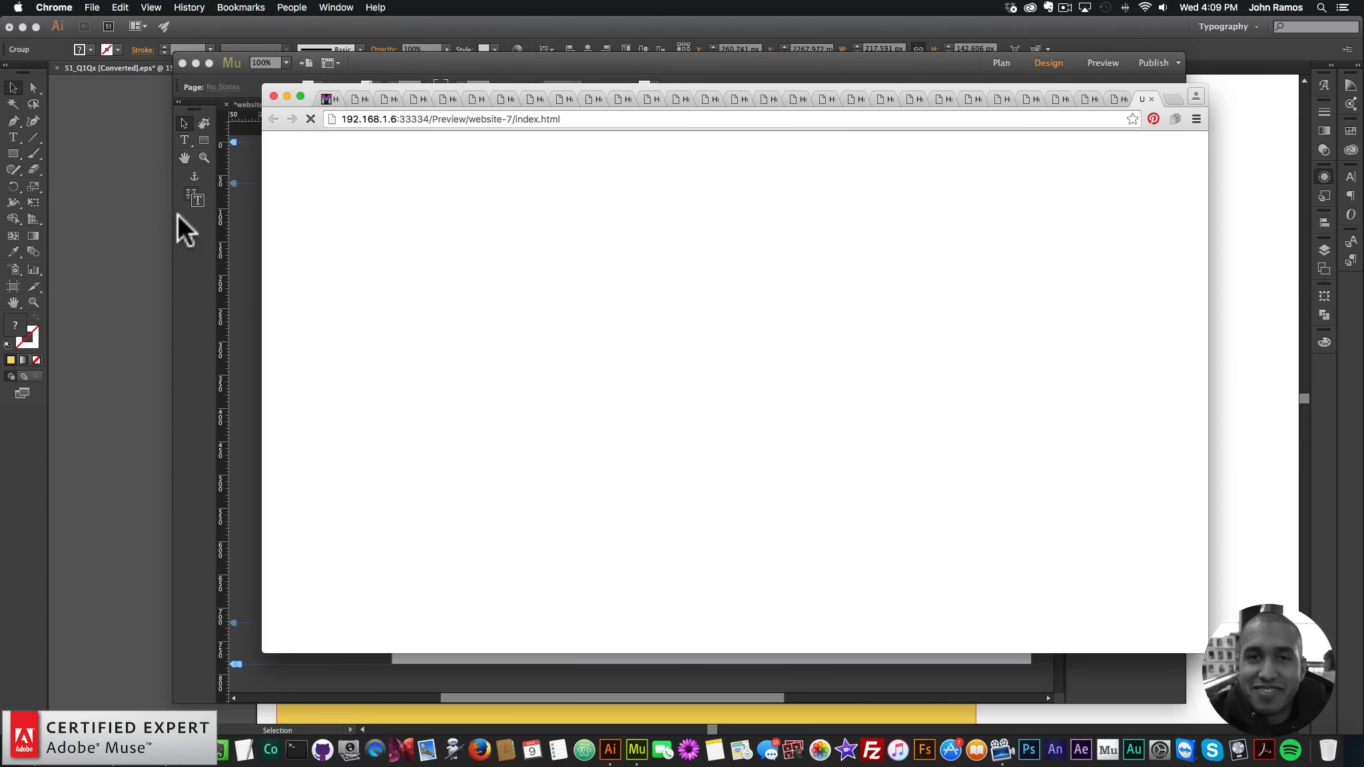
left_click(185, 323)
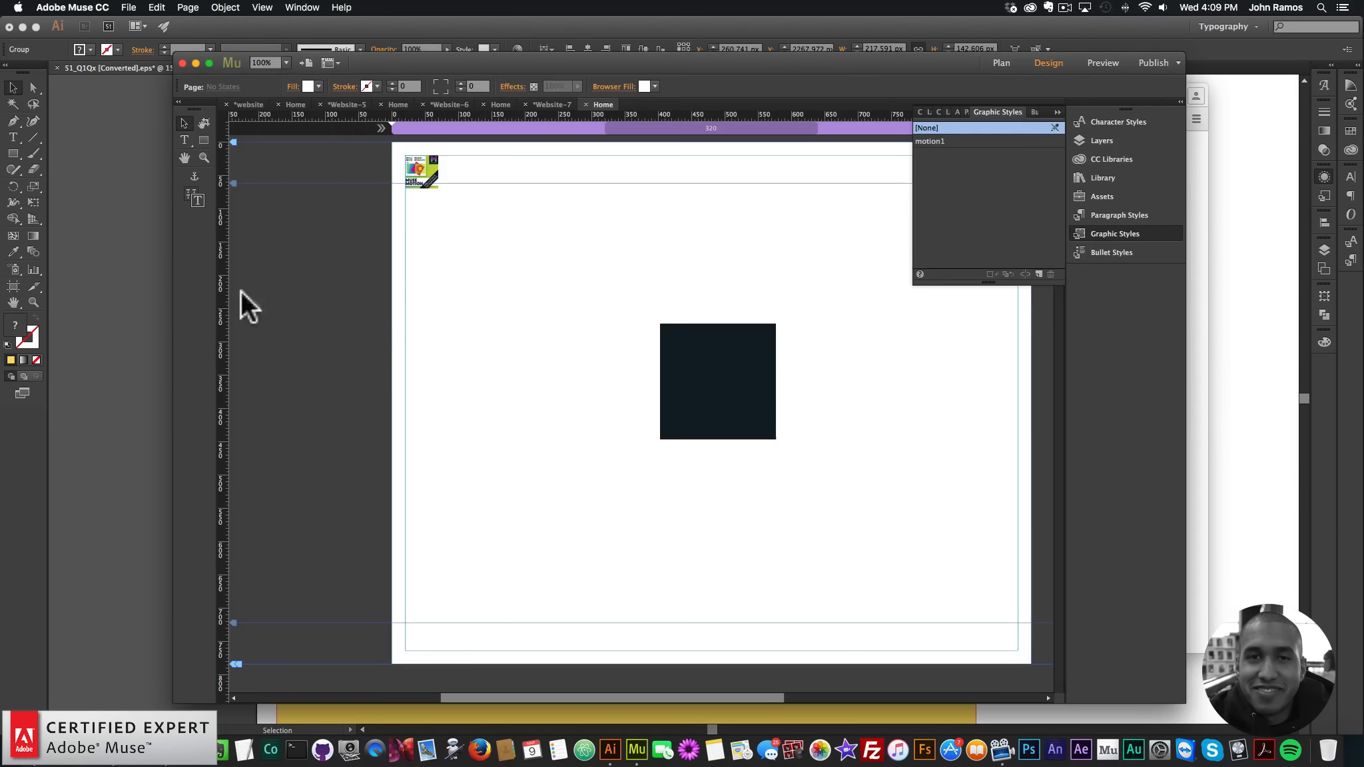
Step: Set the Muse Motion – Initial widget's Transform Origin to 100% for X and 0% for Y
left_click(413, 163)
left_click(450, 153)
left_click(619, 363)
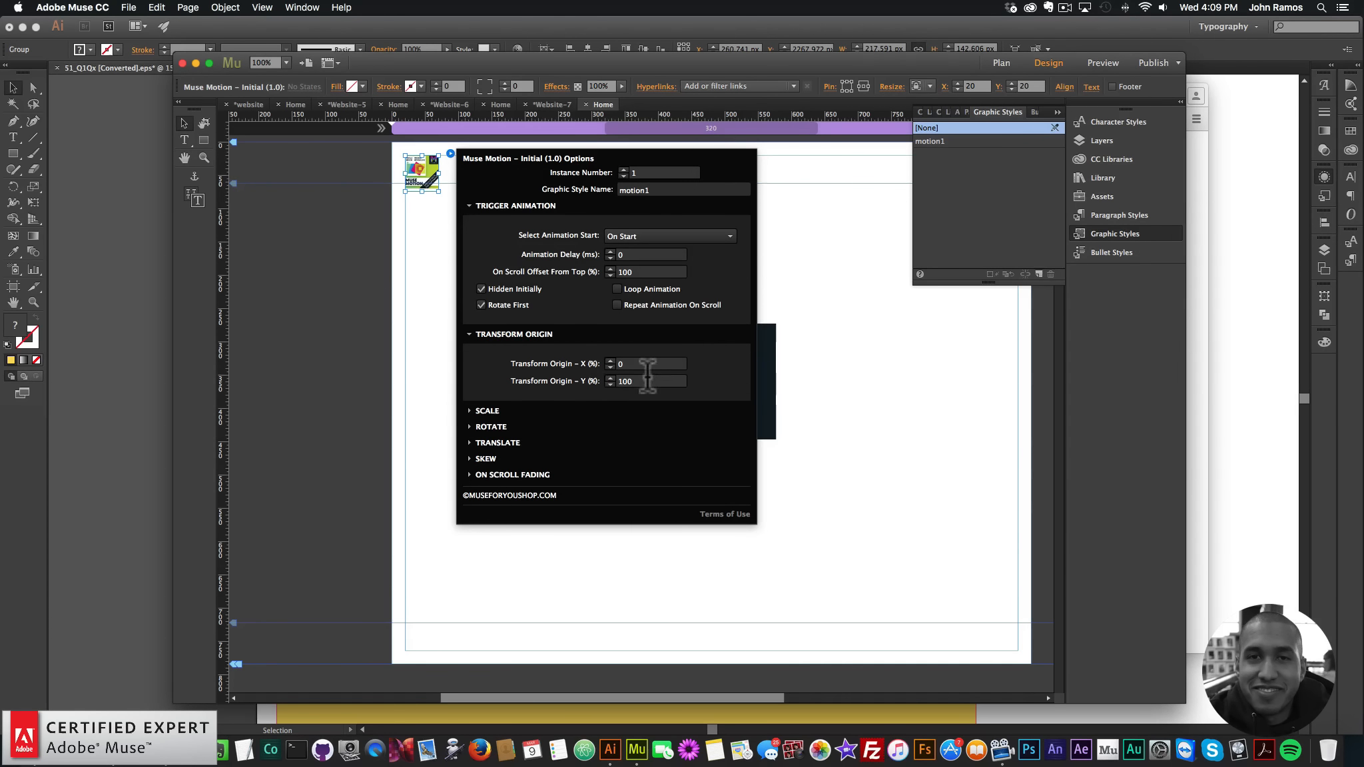
type("100")
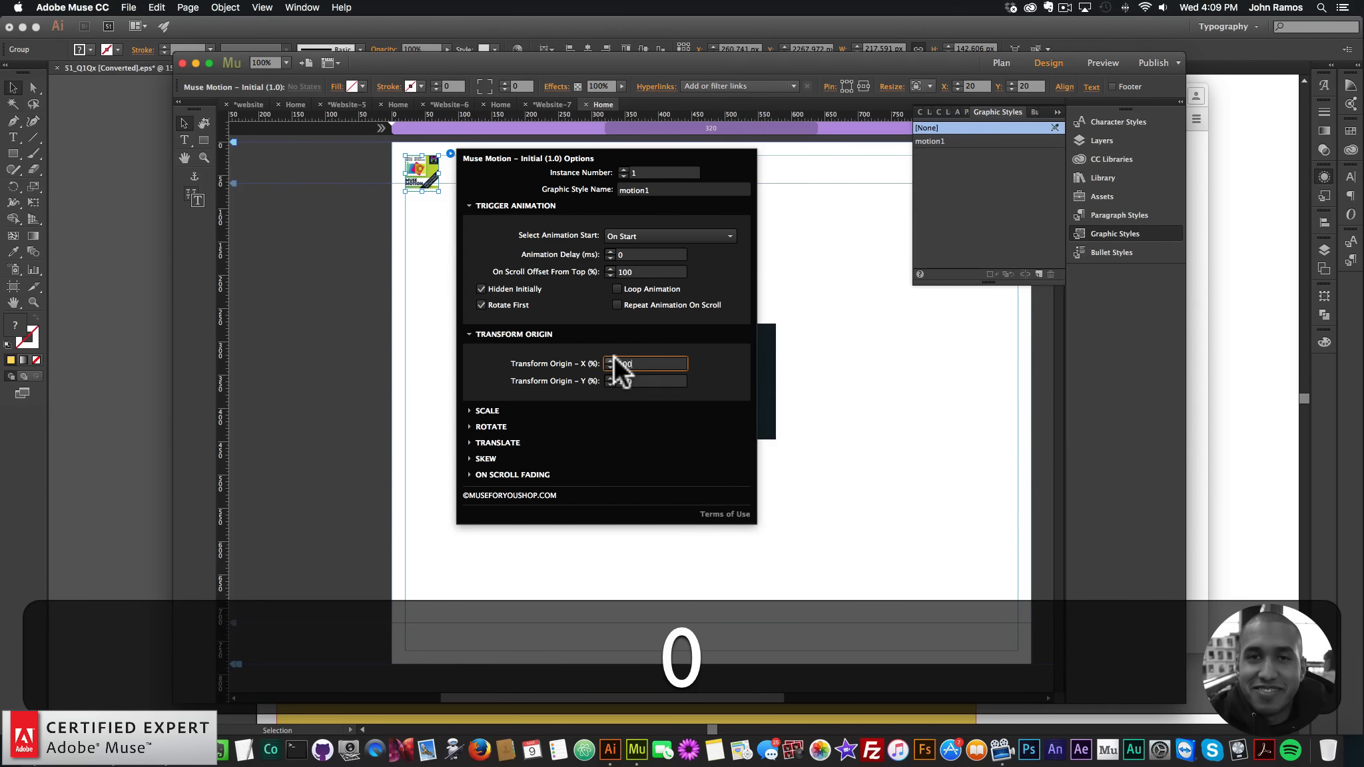
key("Return")
left_click(659, 380)
type("0")
key("Return")
left_click(350, 279)
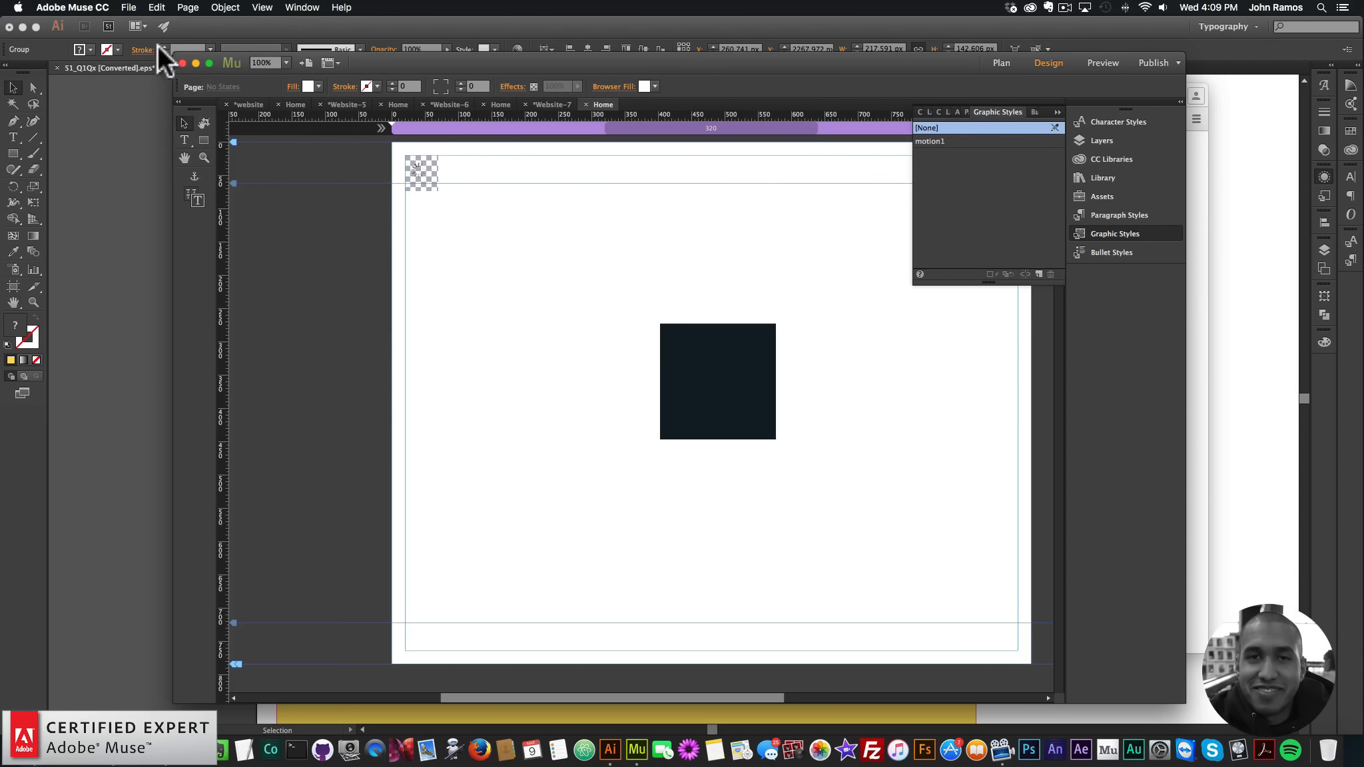
Step: Preview the page in the browser to check the rotation around the square's upper-right corner, and return to Muse
left_click(128, 8)
left_click(177, 219)
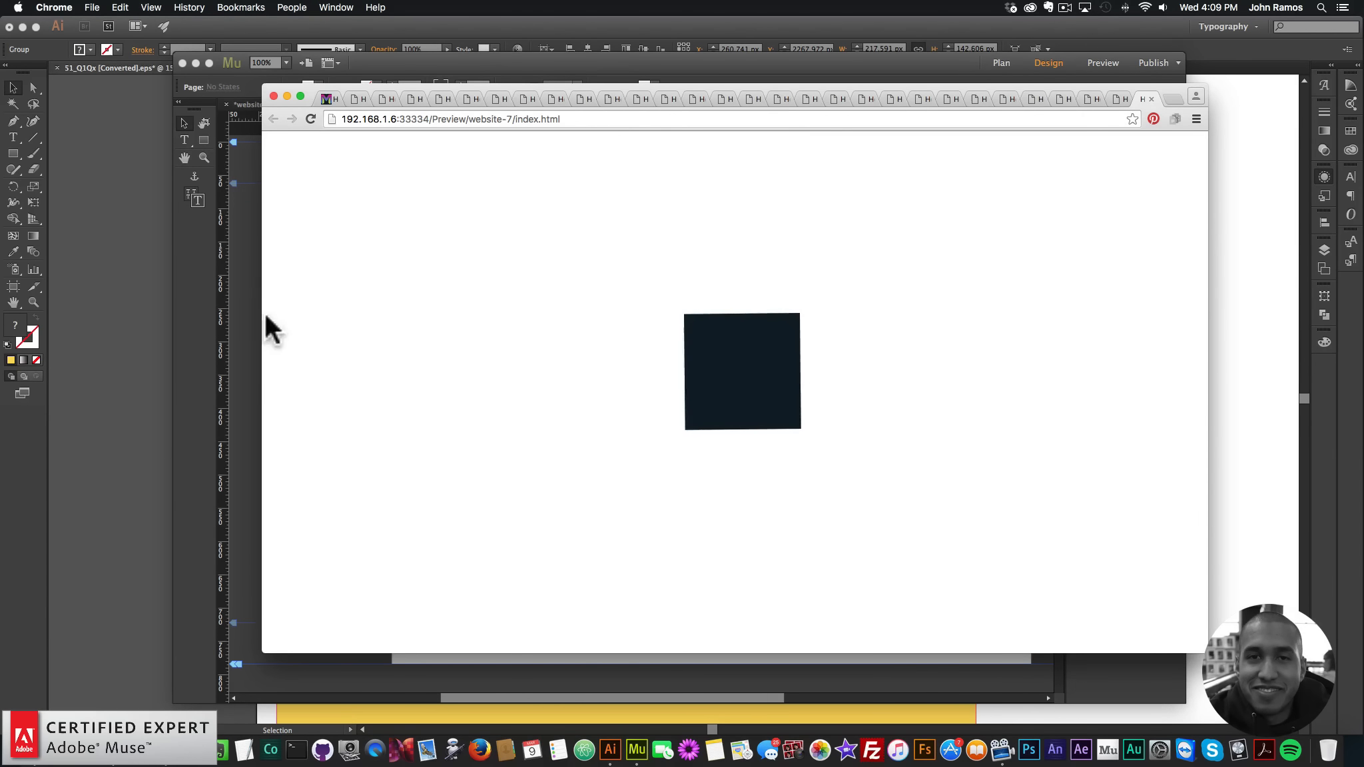
left_click(243, 326)
Step: Set the Muse Motion – Initial widget's Transform Origin to 50% for both X and Y
left_click(434, 170)
left_click(451, 153)
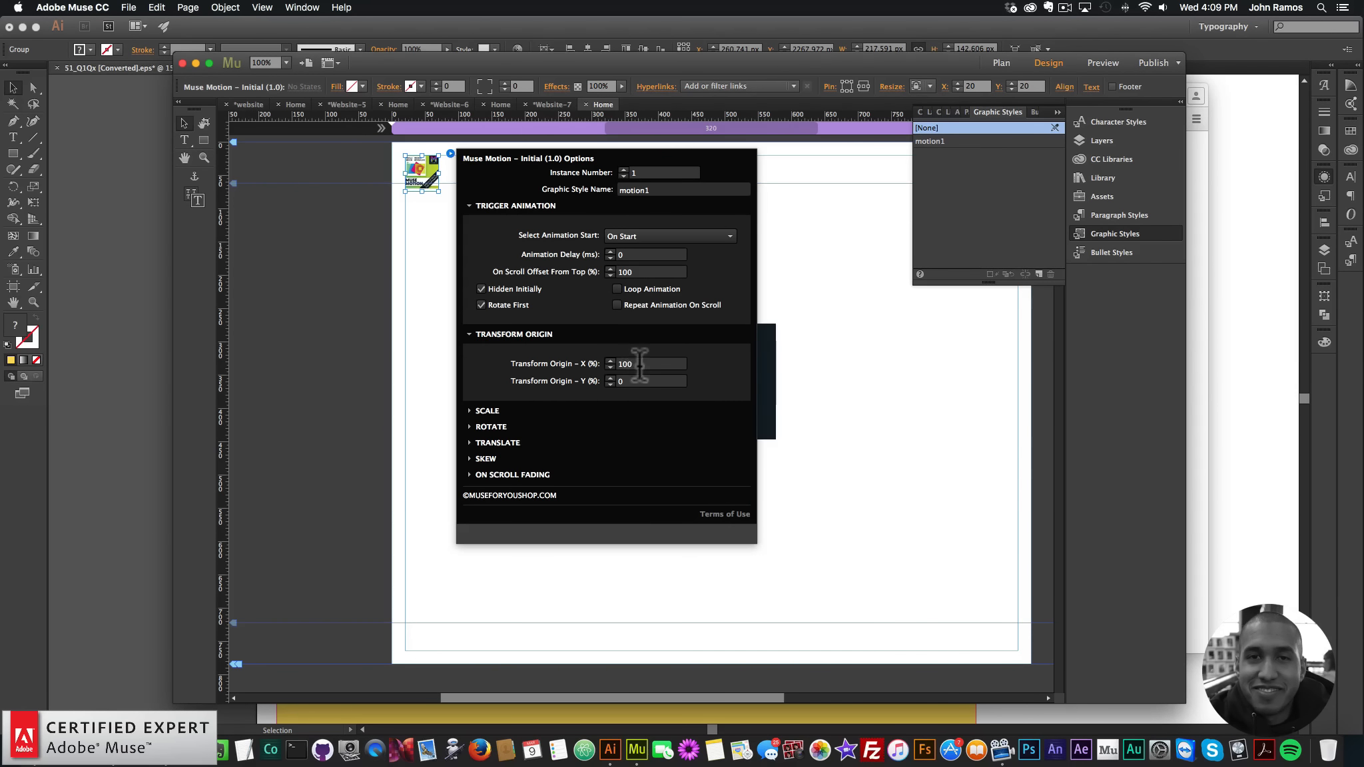
key("super+a")
type("50")
key("Return")
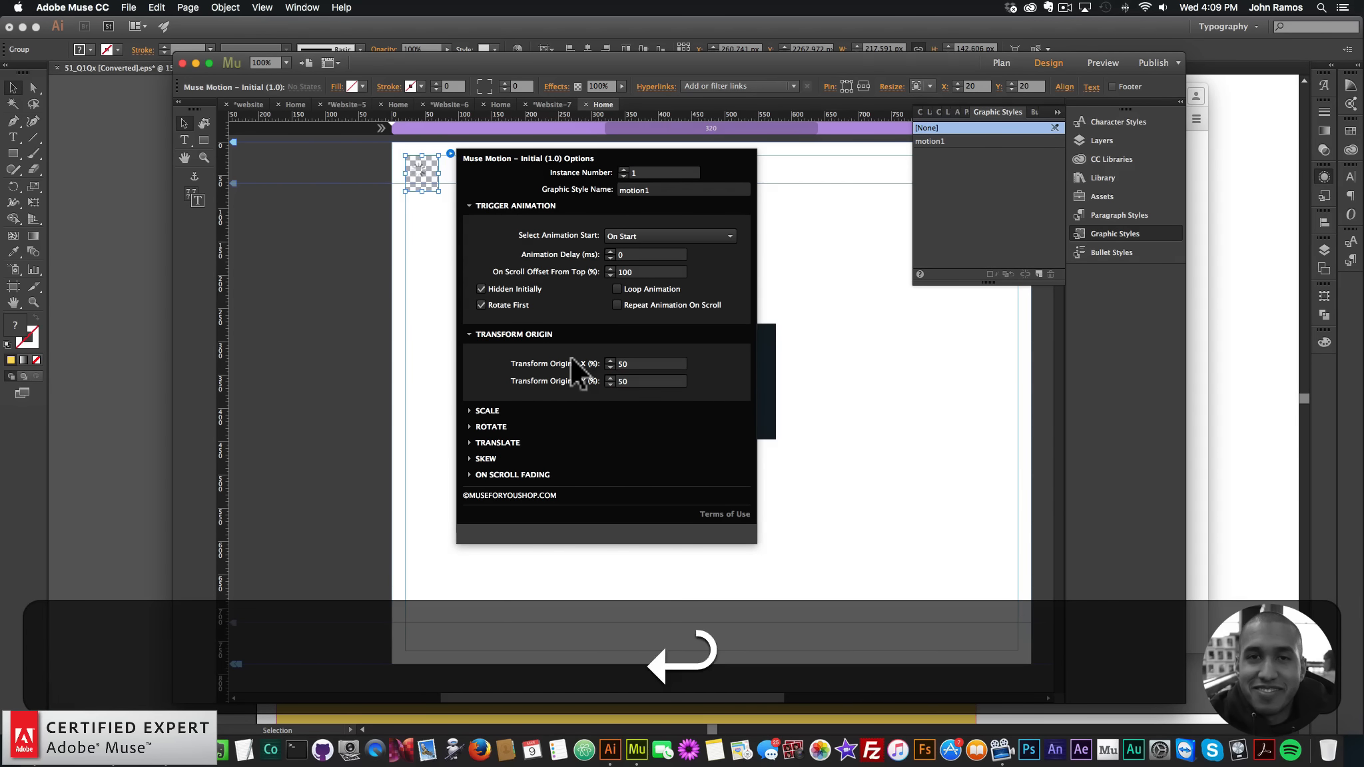
left_click(399, 284)
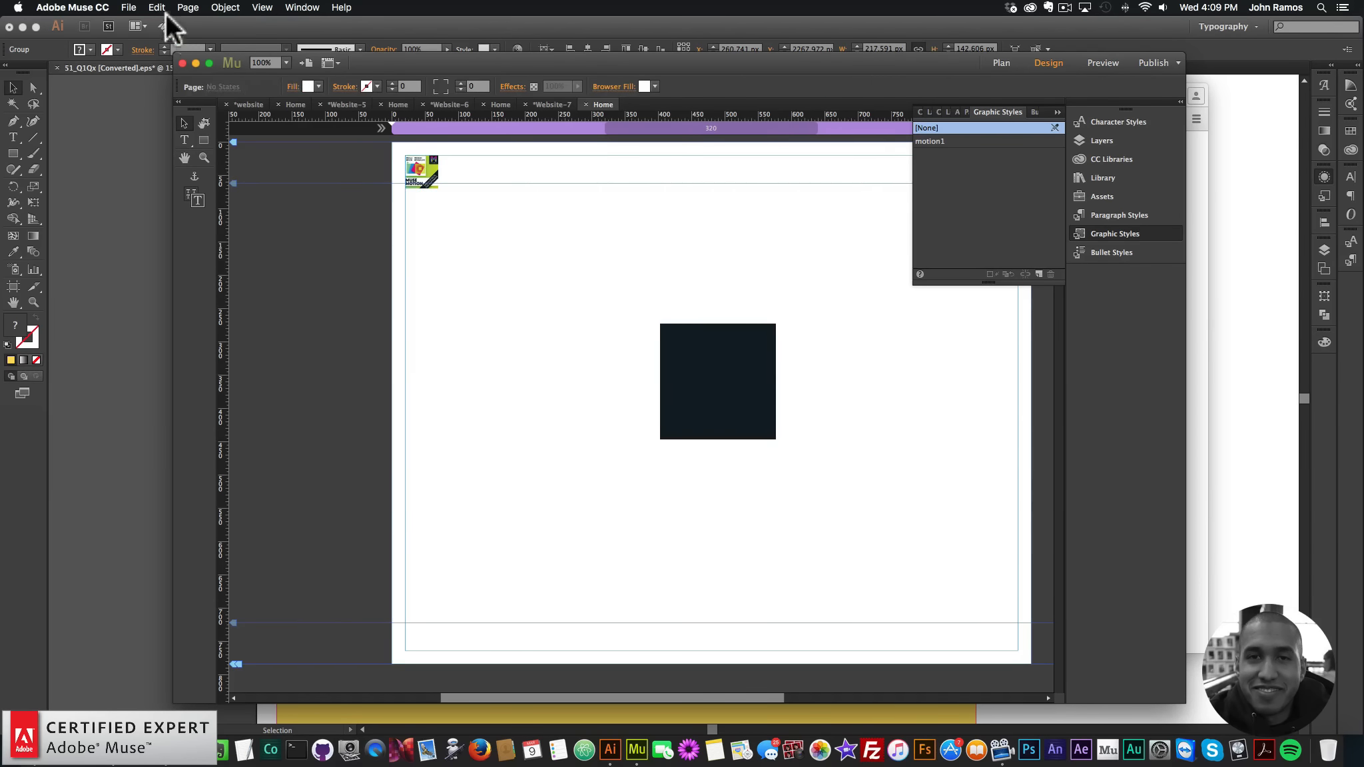
Step: Preview the page in the browser to check the rotation around the square's center, and return to Muse
left_click(128, 7)
left_click(185, 219)
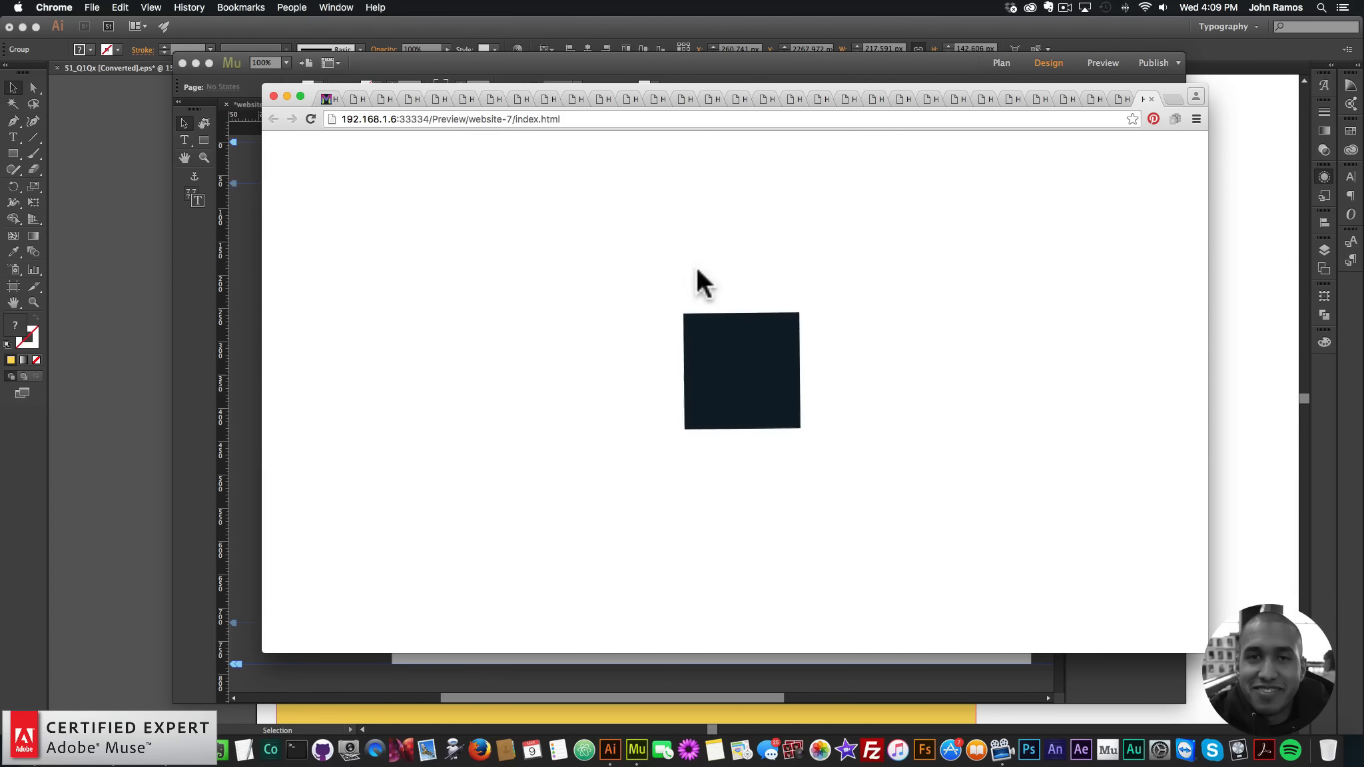
left_click(215, 342)
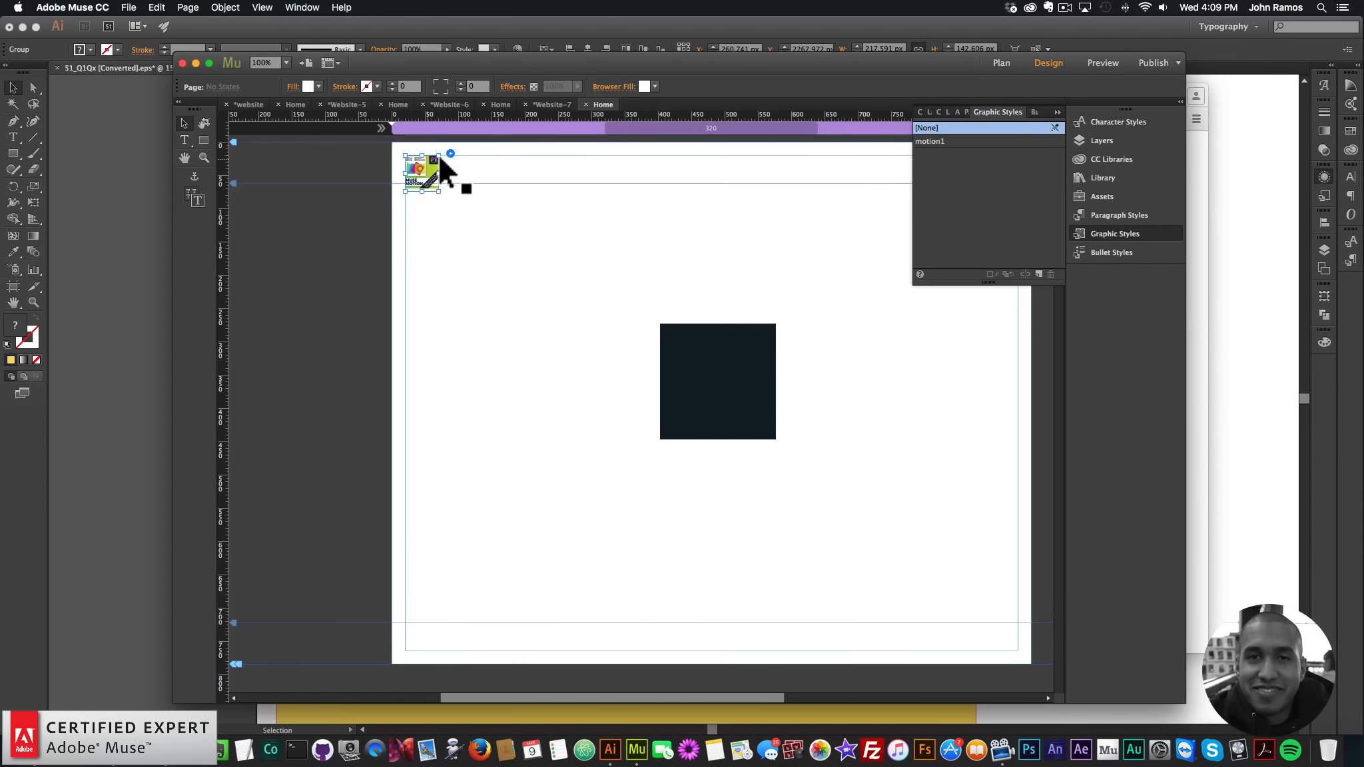
Step: Set the Rotate duration of the Muse Motion – Initial widget to 5000 ms
left_click(419, 167)
left_click(474, 426)
double_click(642, 490)
type("5000")
key("Return")
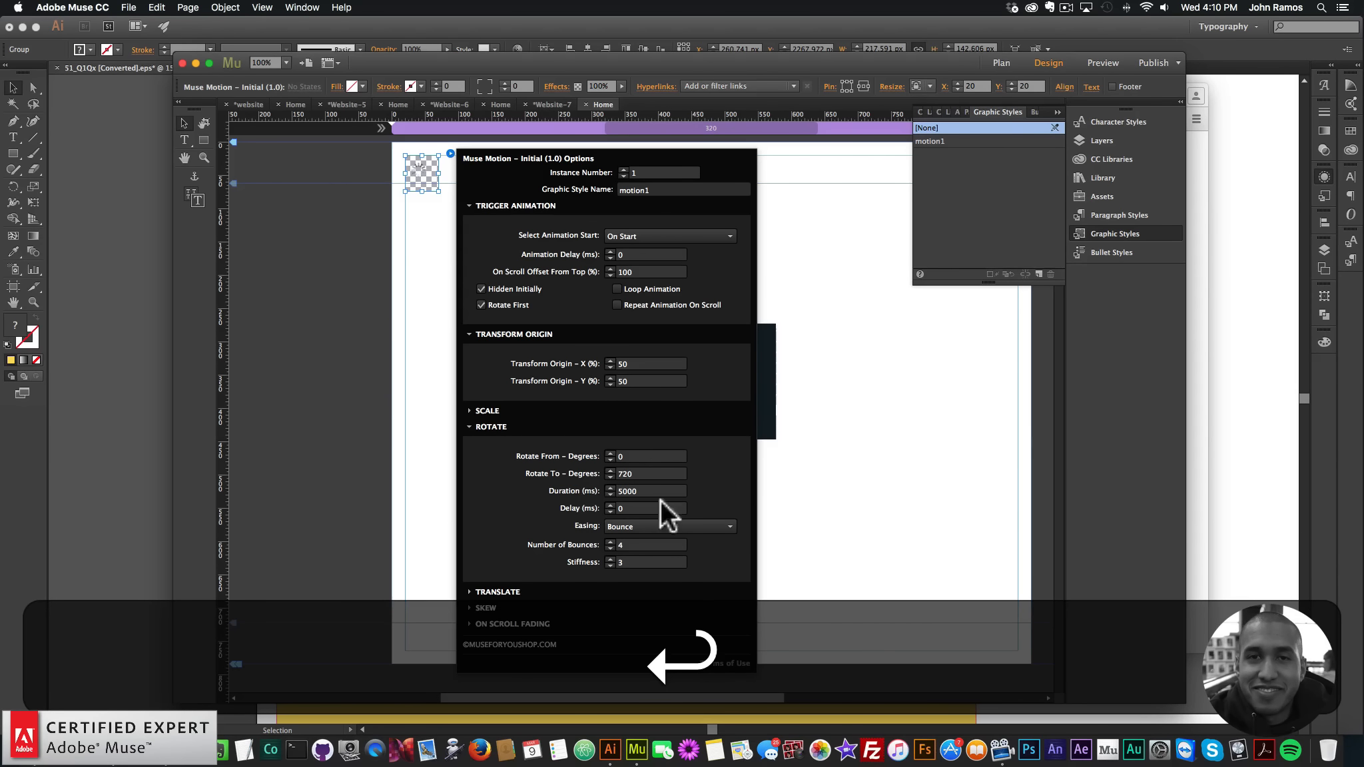
Step: Preview the page in the browser to check the slower rotation around the center, and return to Muse
left_click(157, 7)
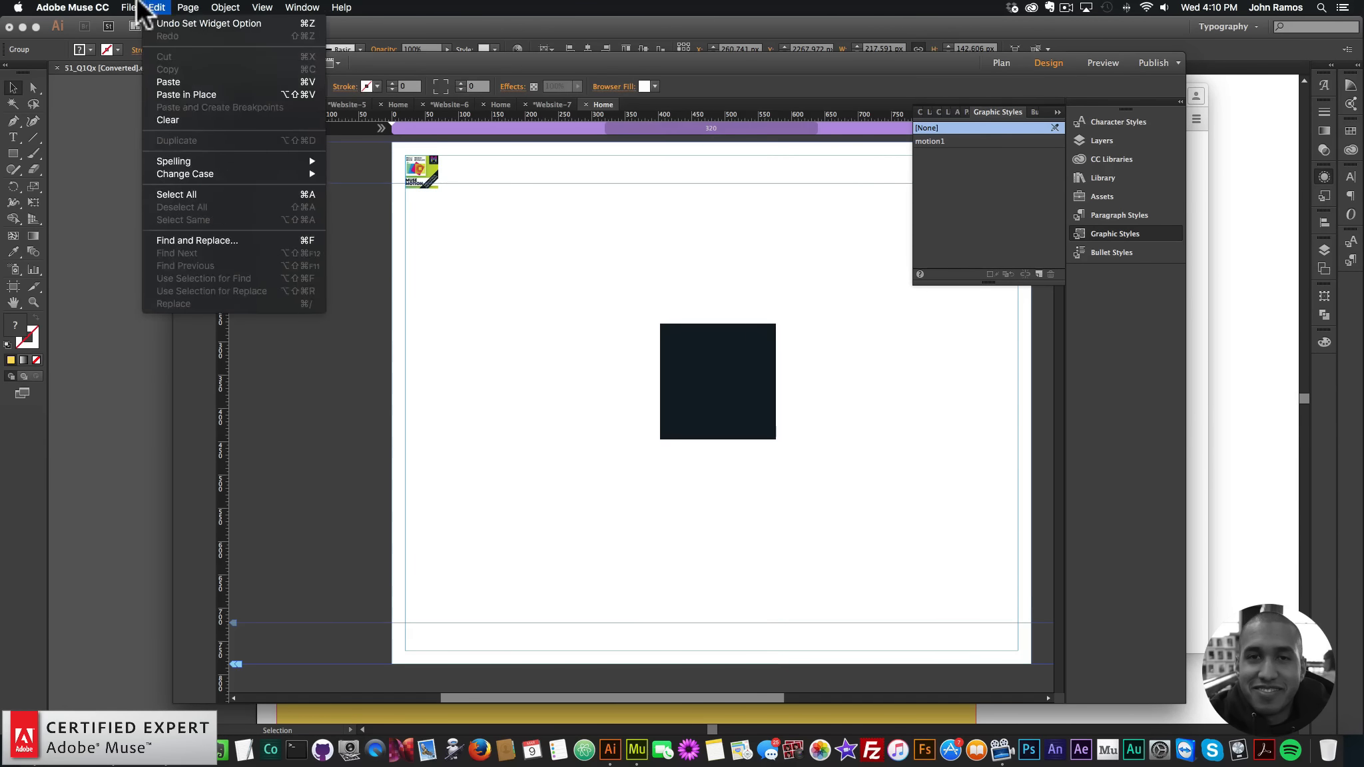
left_click(183, 219)
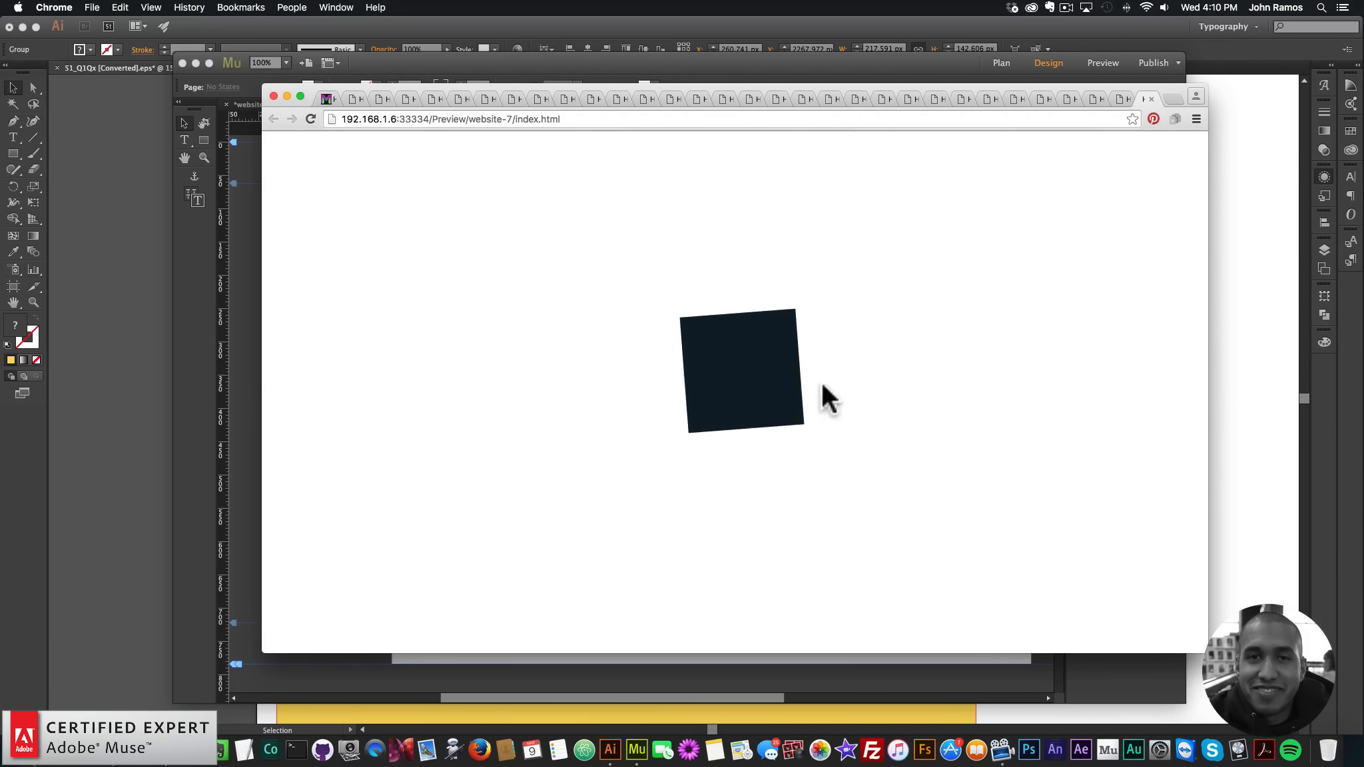
left_click(241, 342)
Step: Examine the Rotate and Translate settings in the Muse Motion – Initial widget's options
left_click(431, 163)
left_click(450, 152)
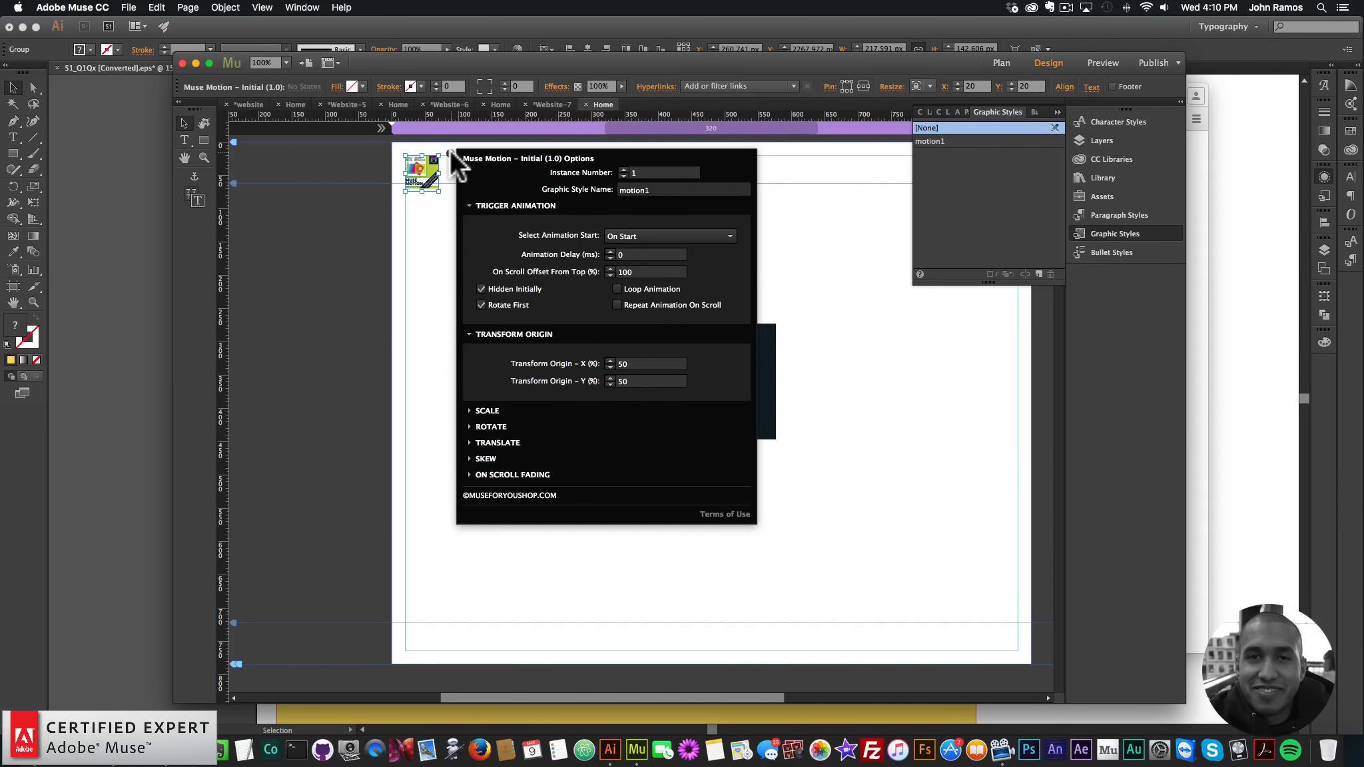
left_click(469, 426)
left_click(470, 425)
left_click(468, 442)
left_click(470, 442)
left_click(423, 429)
left_click(428, 169)
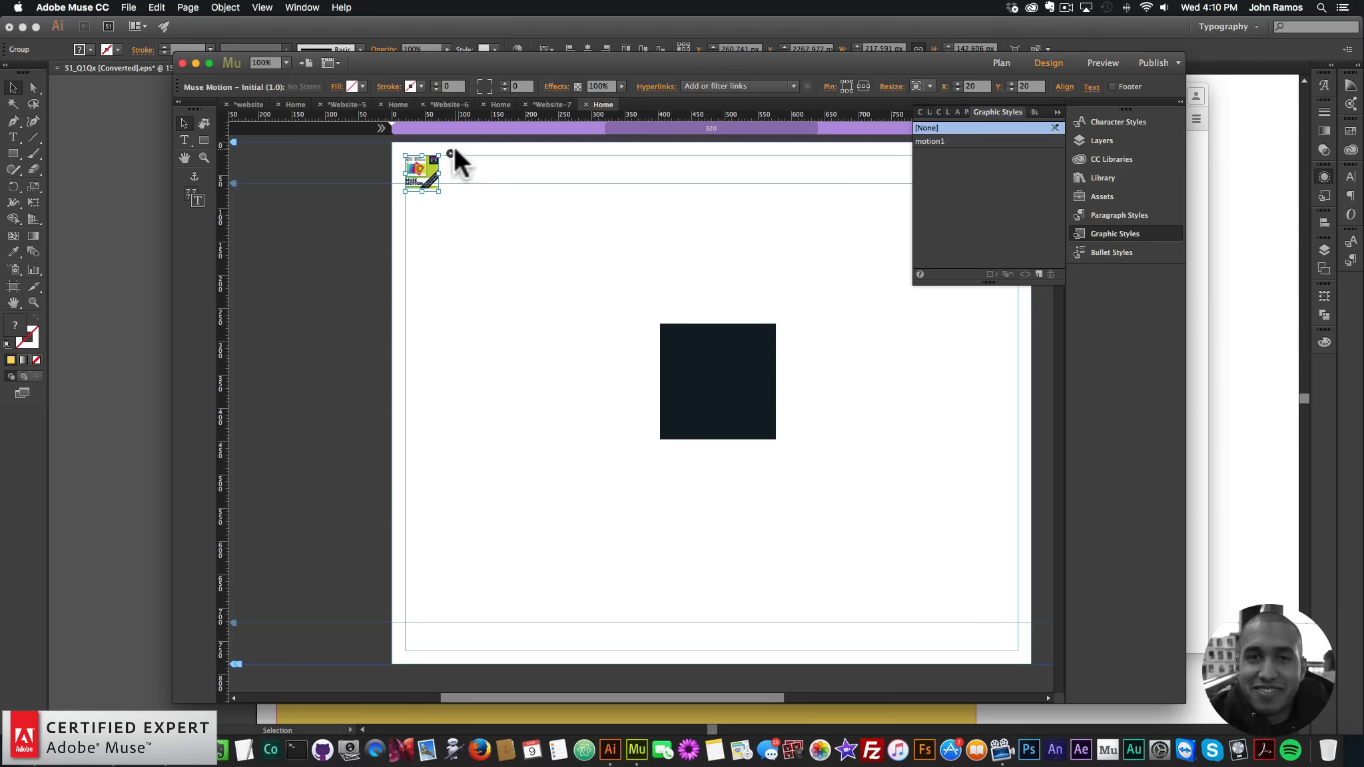
left_click(451, 153)
left_click(418, 270)
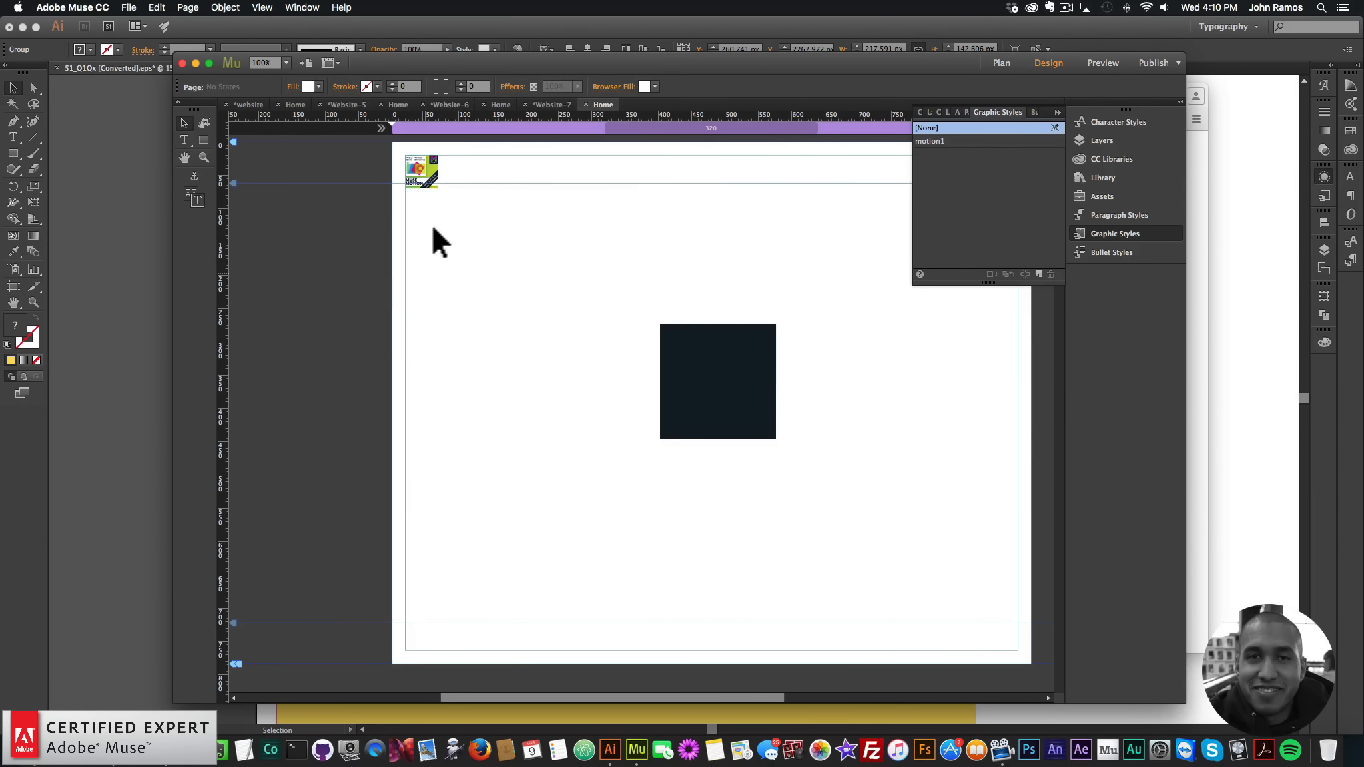
Step: Switch to the Website-6 site plan and open its Home page with the cat illustration for editing
left_click(348, 100)
left_click(426, 104)
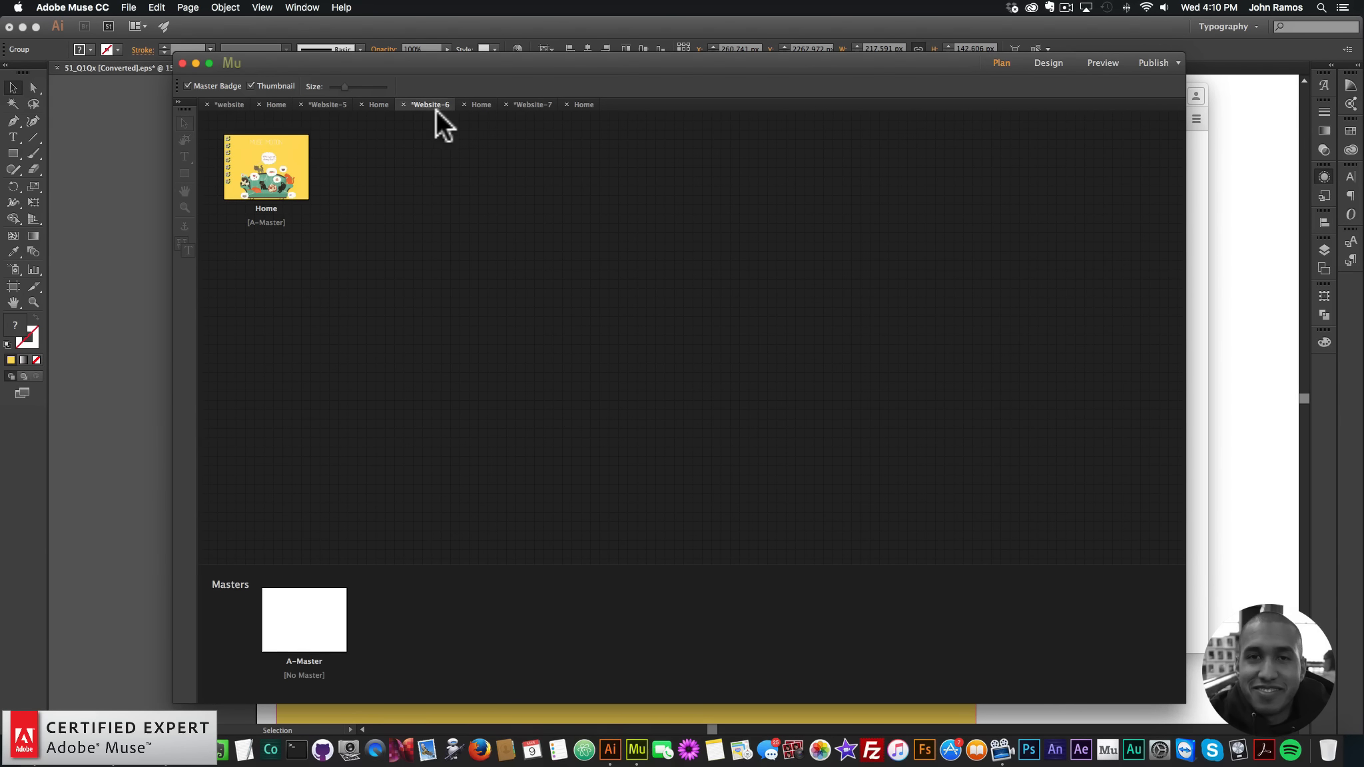
left_click(524, 105)
left_click(433, 105)
double_click(266, 168)
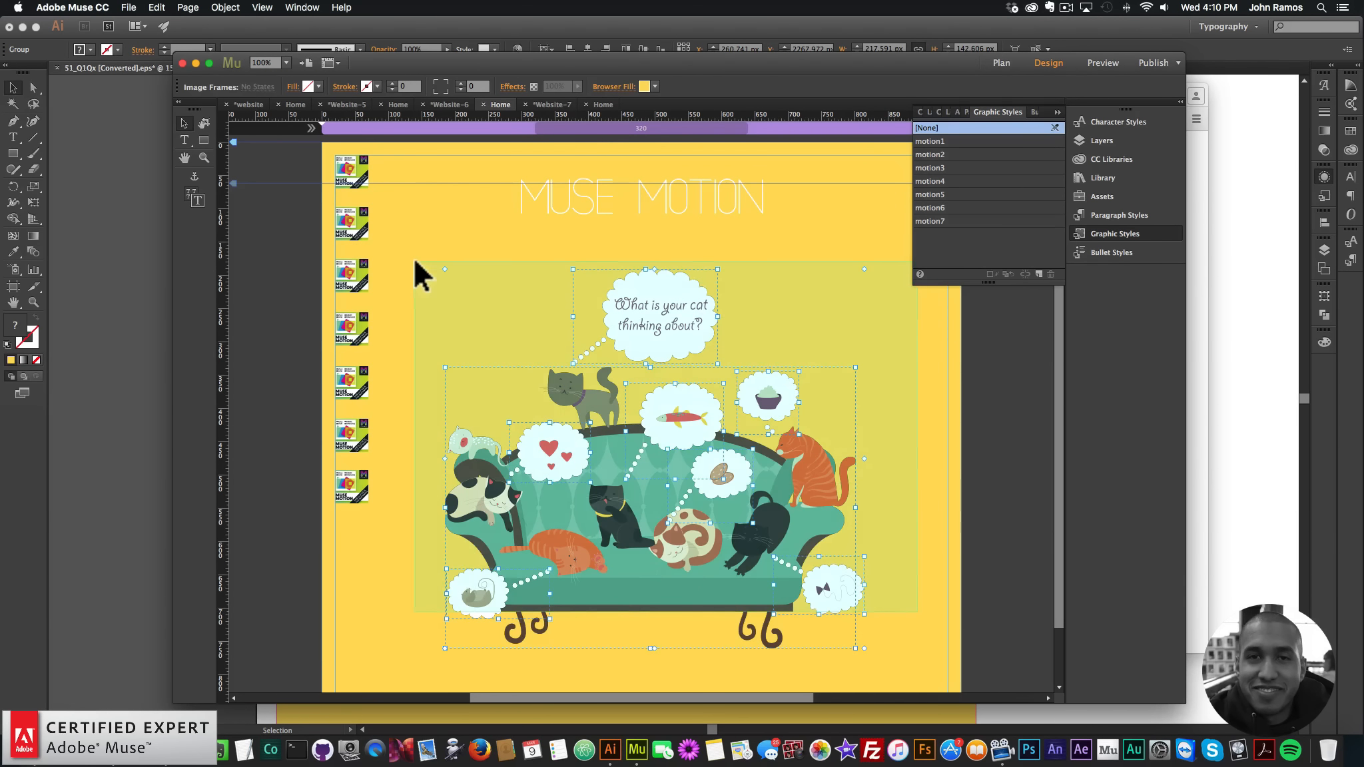
Step: Deselect the artwork and preview the Website-6 Home page in the browser to check the cat animation
left_click(465, 256)
left_click(127, 7)
left_click(172, 219)
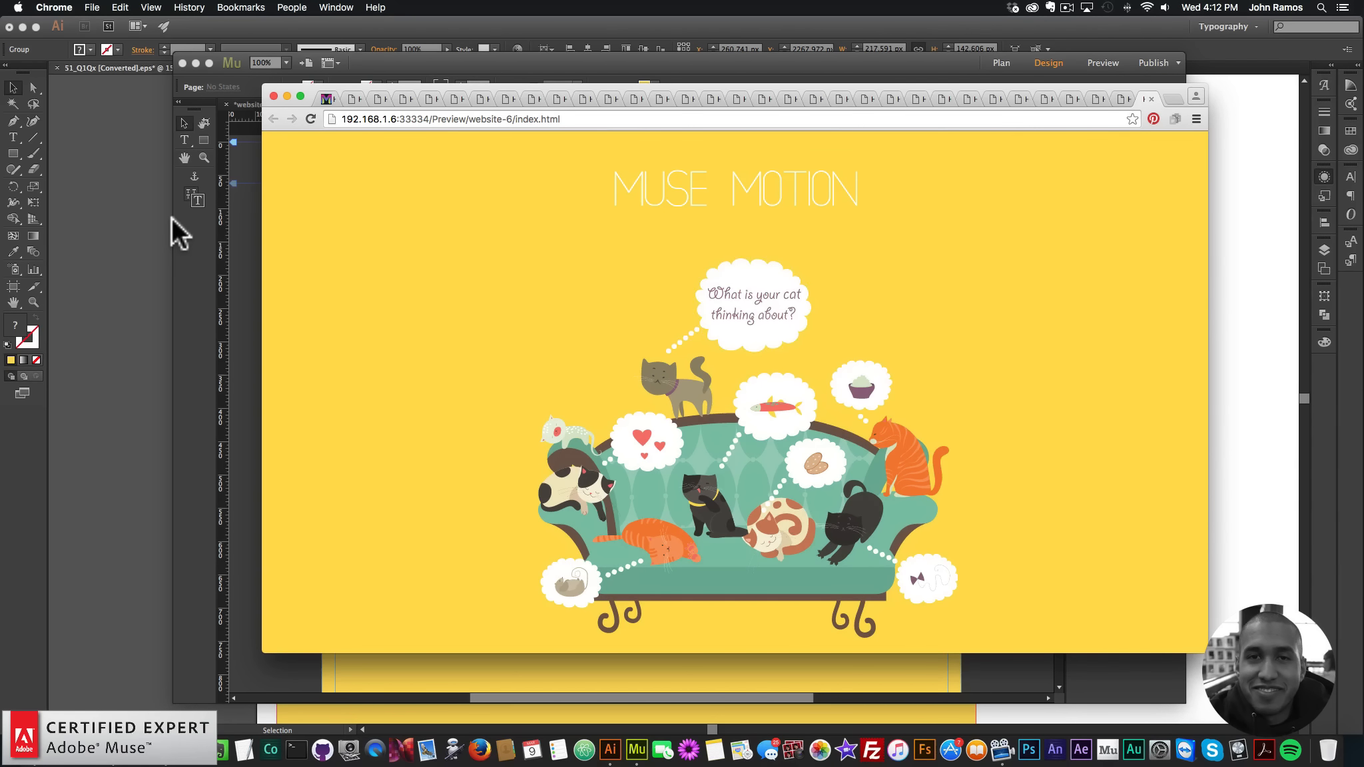
Step: Load museforyoushop.com in a new browser tab and open the Muse Motion Widget's product page
key("super+t")
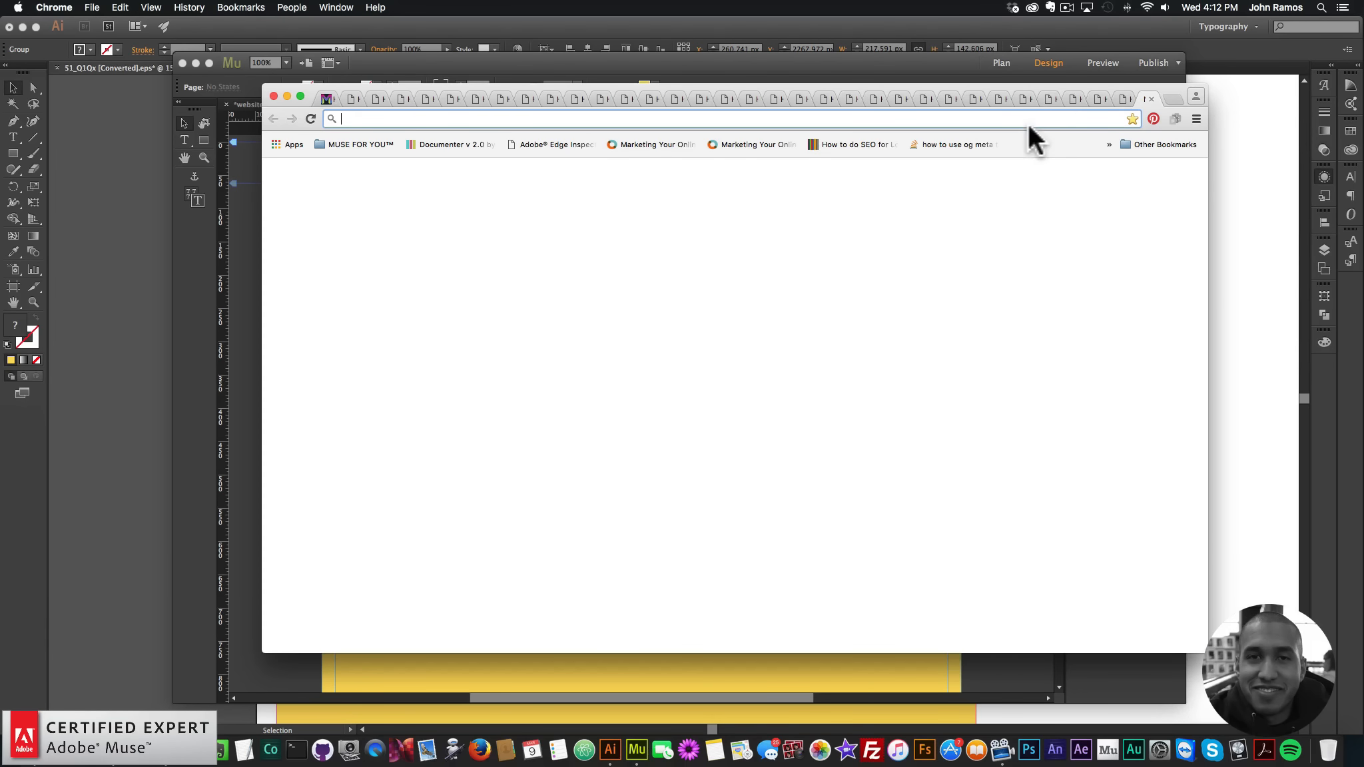
type("museforyoushop.com")
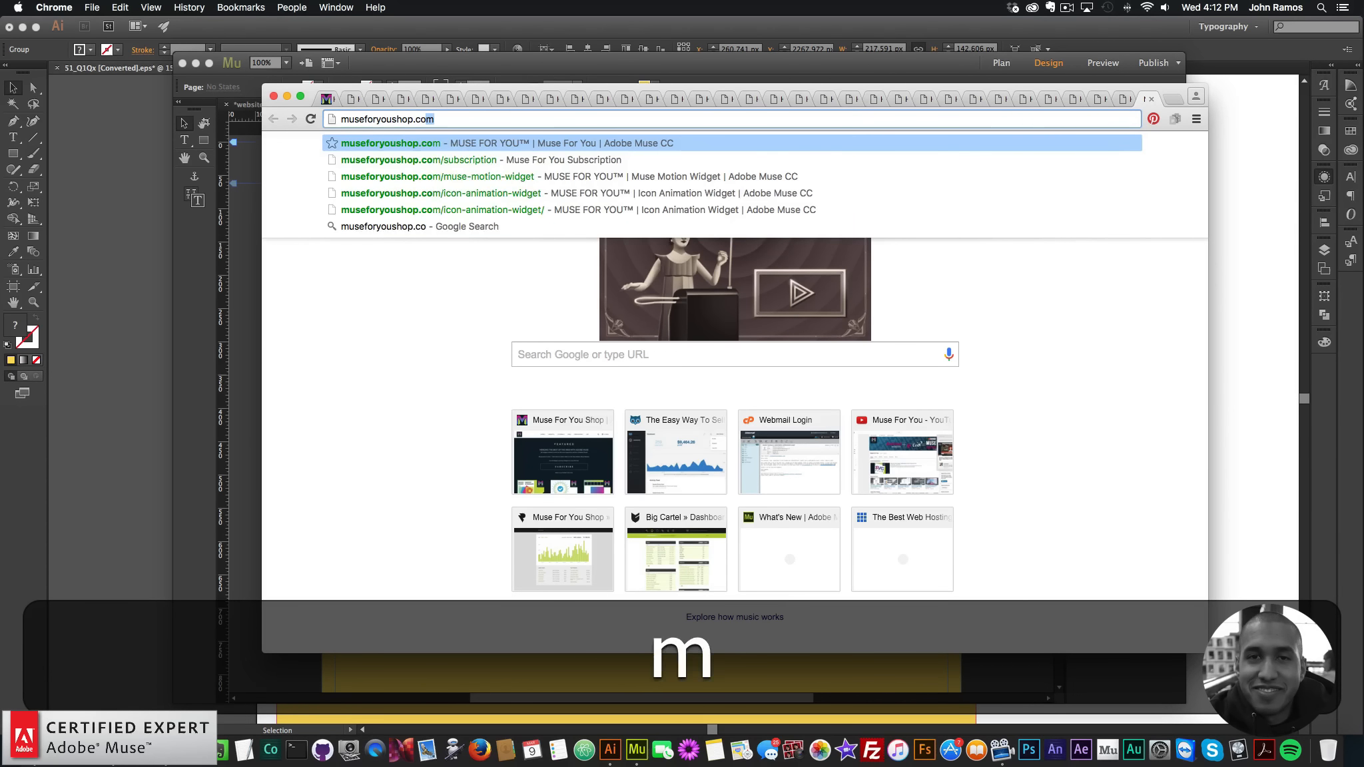
key("Return")
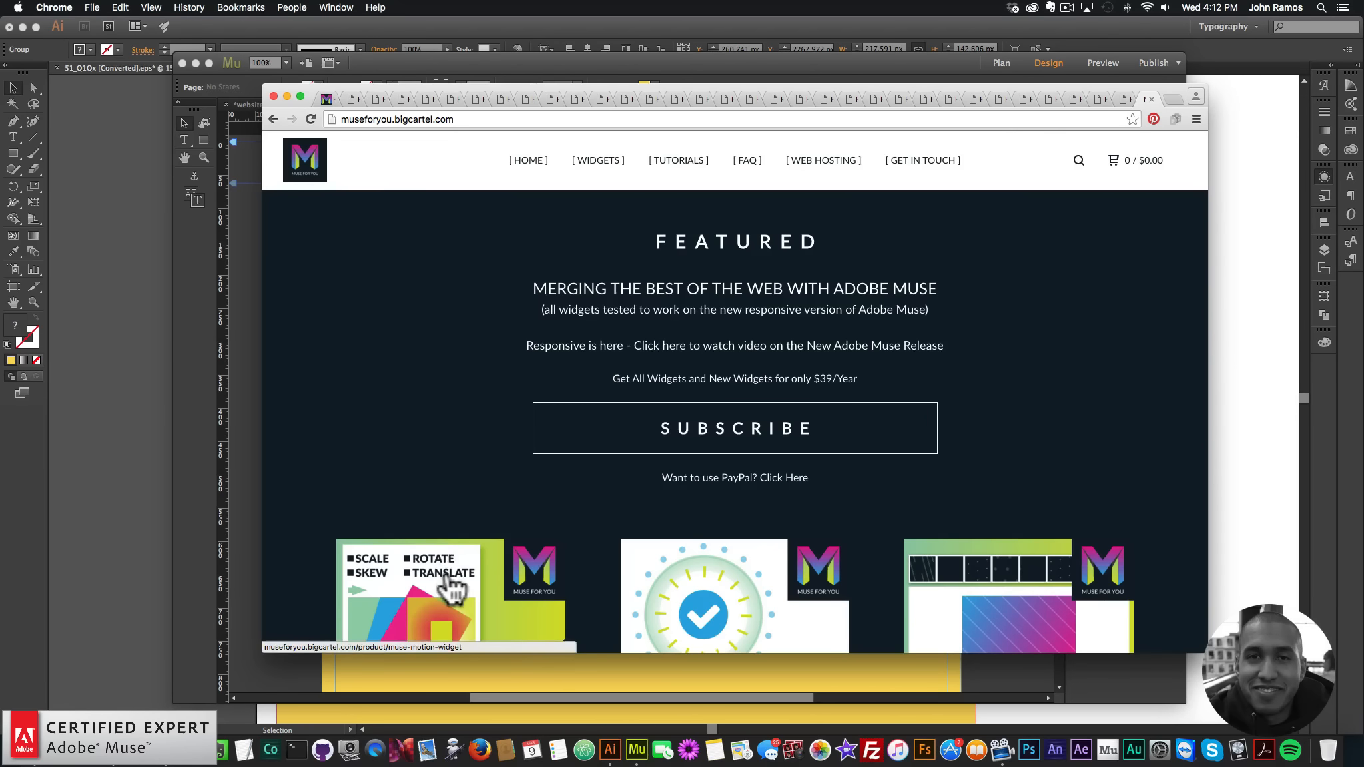
scroll(453, 586, "down", 5)
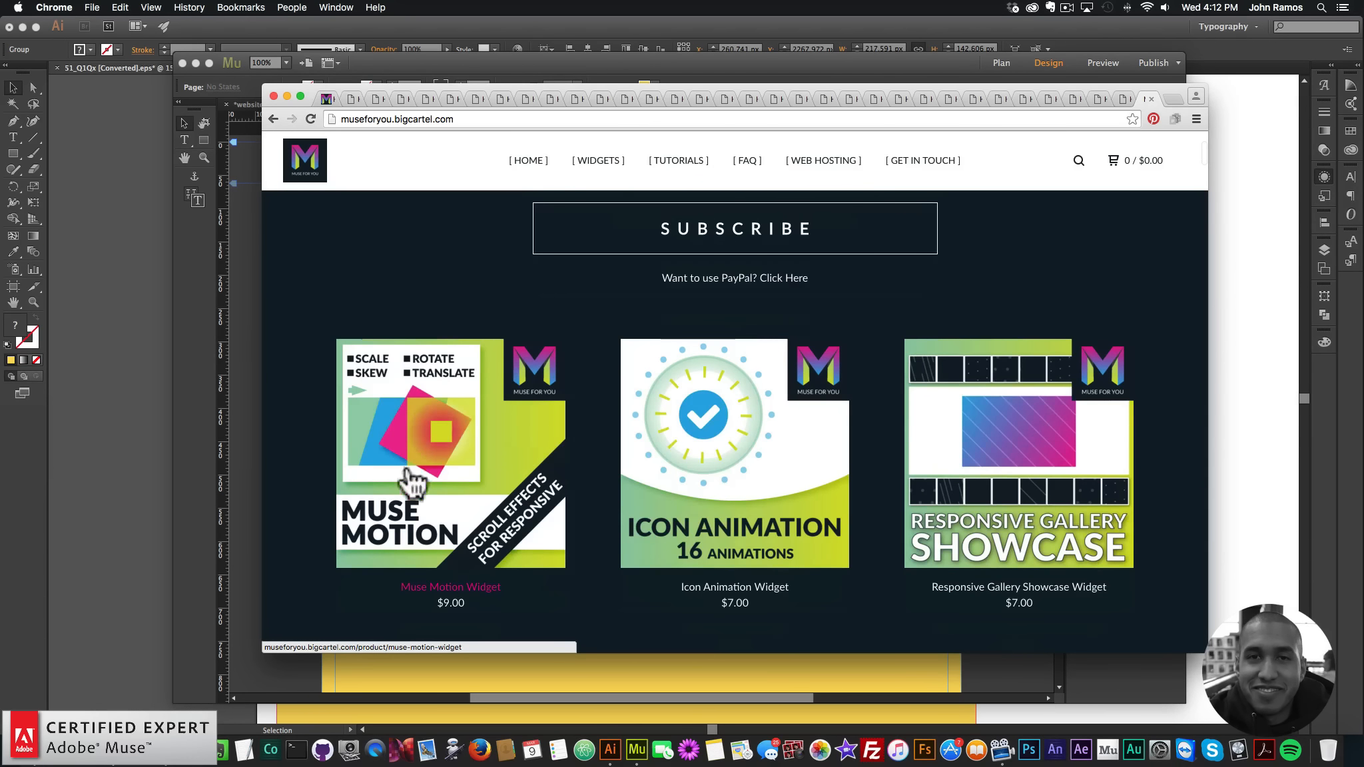
left_click(452, 477)
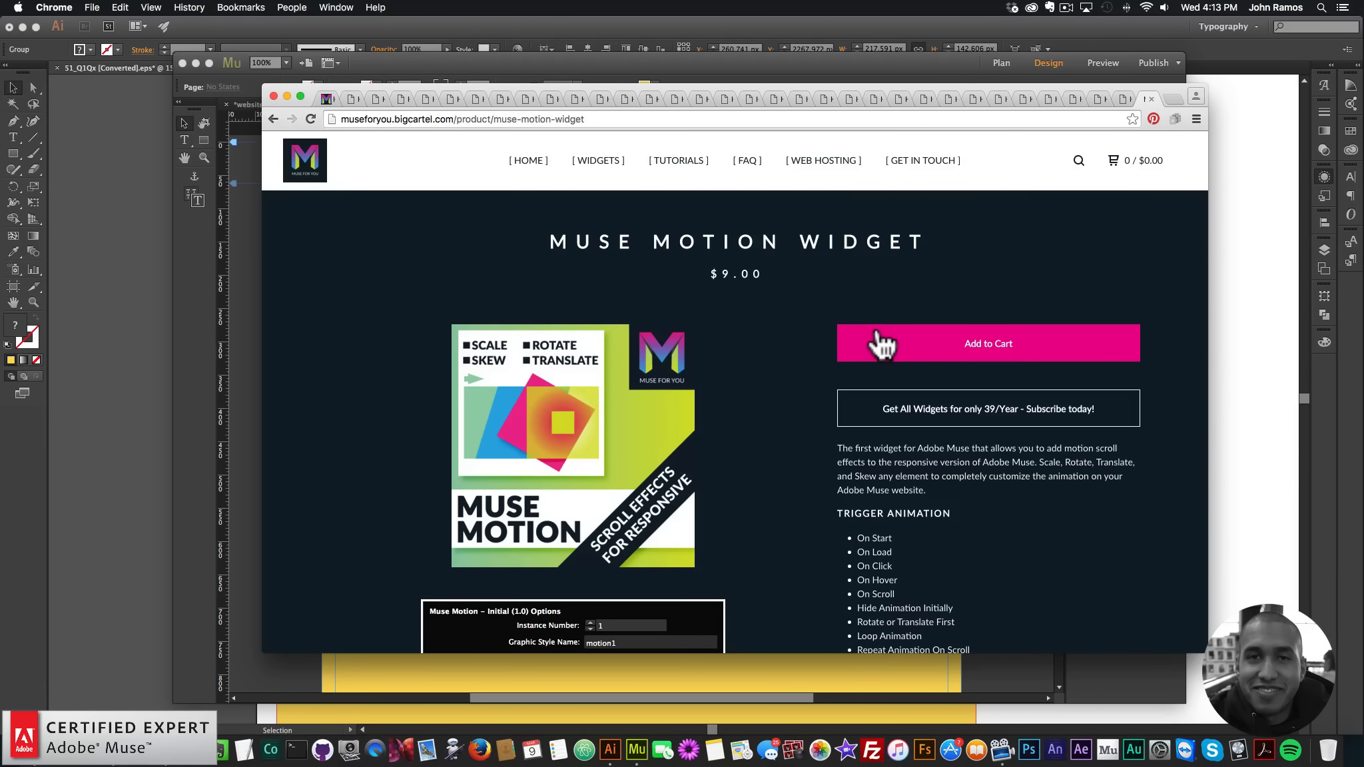